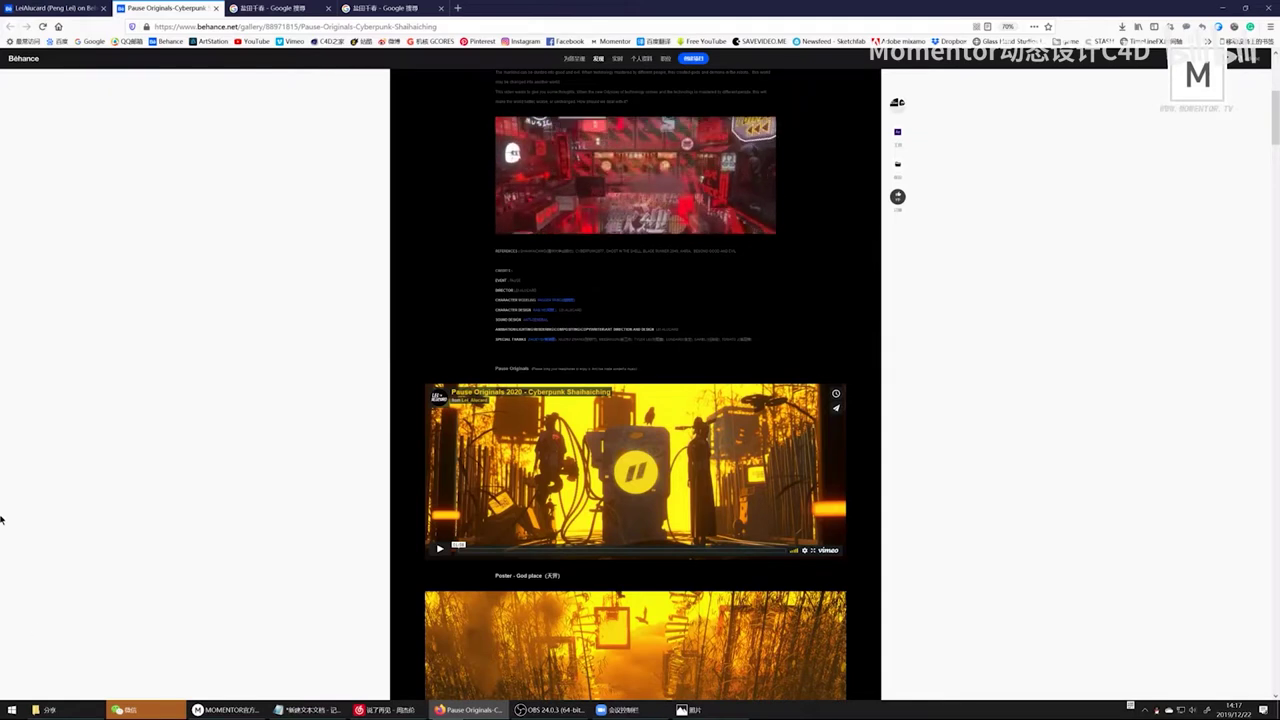
# Step: Leave the Behance Cyberpunk Shaihaiching gallery and bring up the 分享 project folder
pyautogui.hotkey('alt', 'Tab')
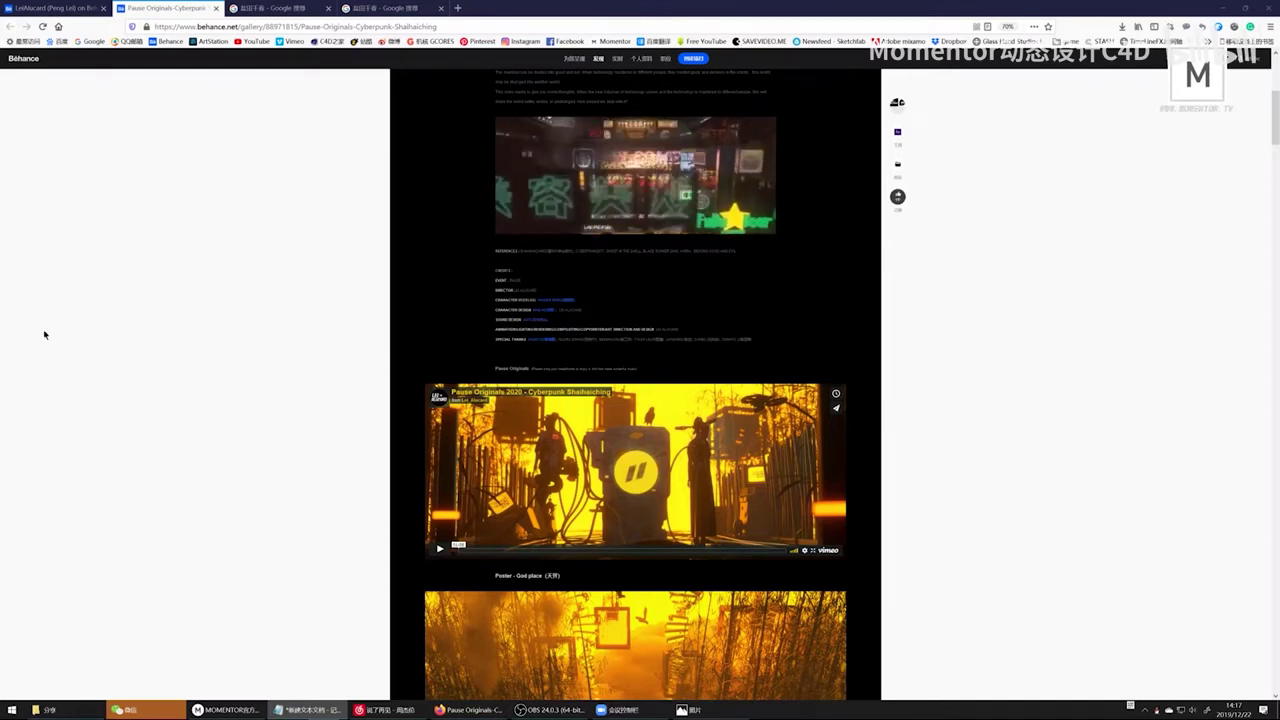
pyautogui.click(55, 709)
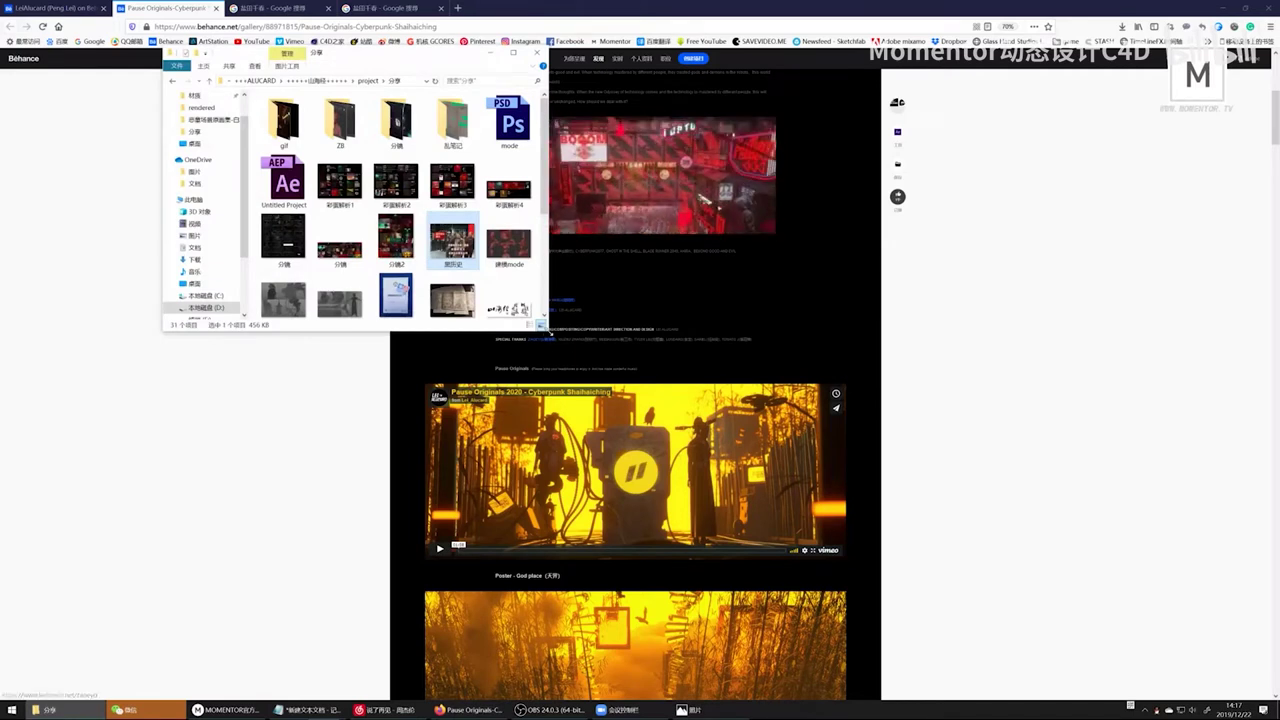
# Step: Enlarge the 分享 folder window to show all 31 items and select the 书 photo
pyautogui.moveTo(549, 331); pyautogui.dragTo(754, 443)
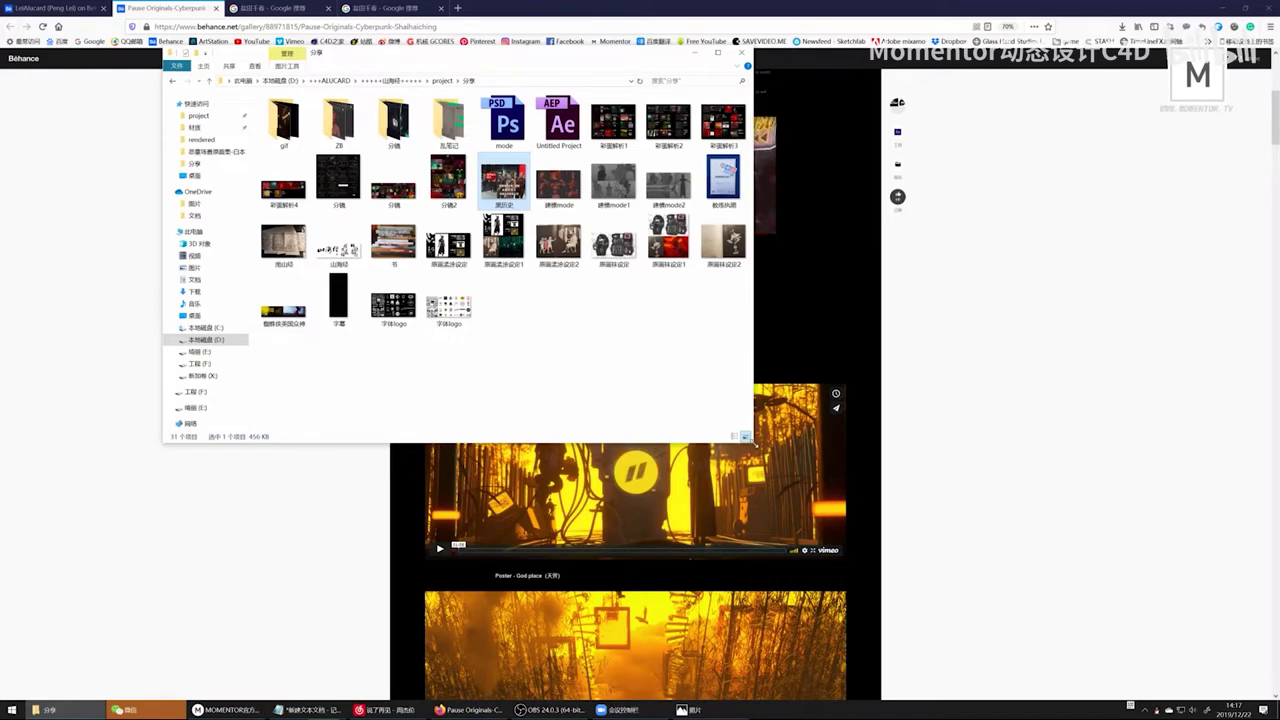
pyautogui.click(400, 240)
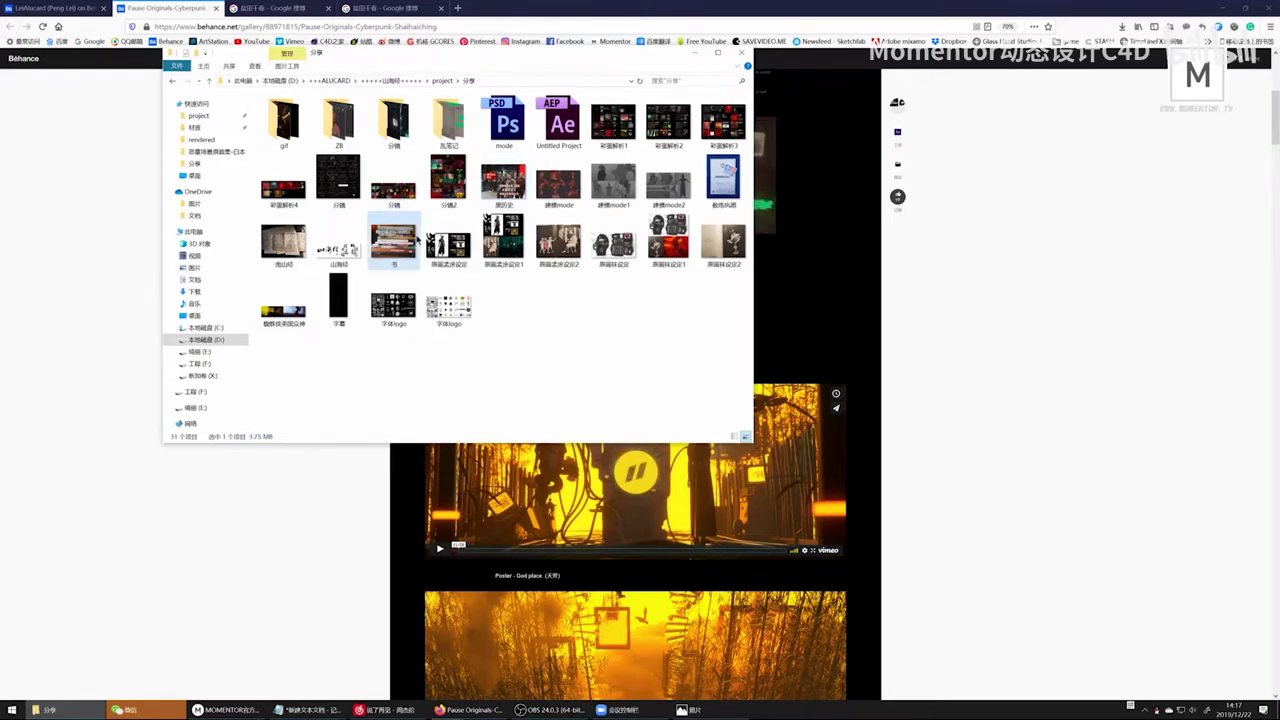
# Step: View 书.jpg of the stacked reference books in Photos, then return to the 分享 folder
pyautogui.press('Return')
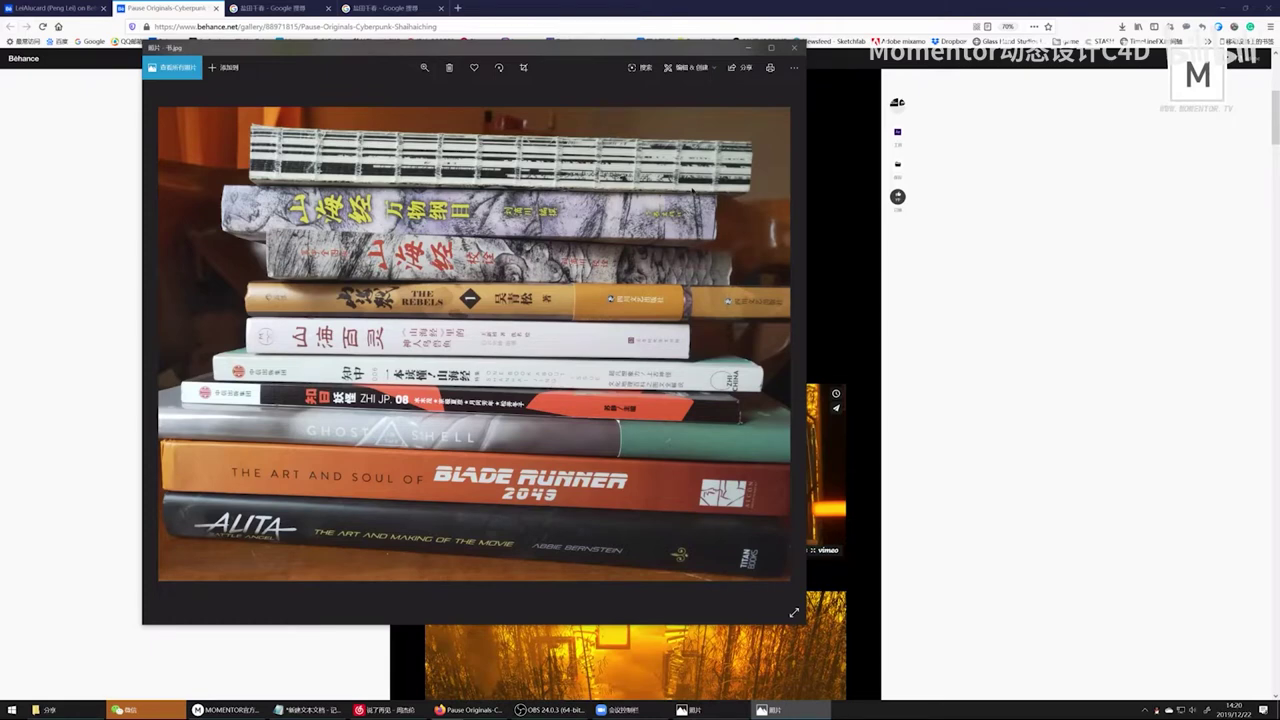
pyautogui.click(99, 707)
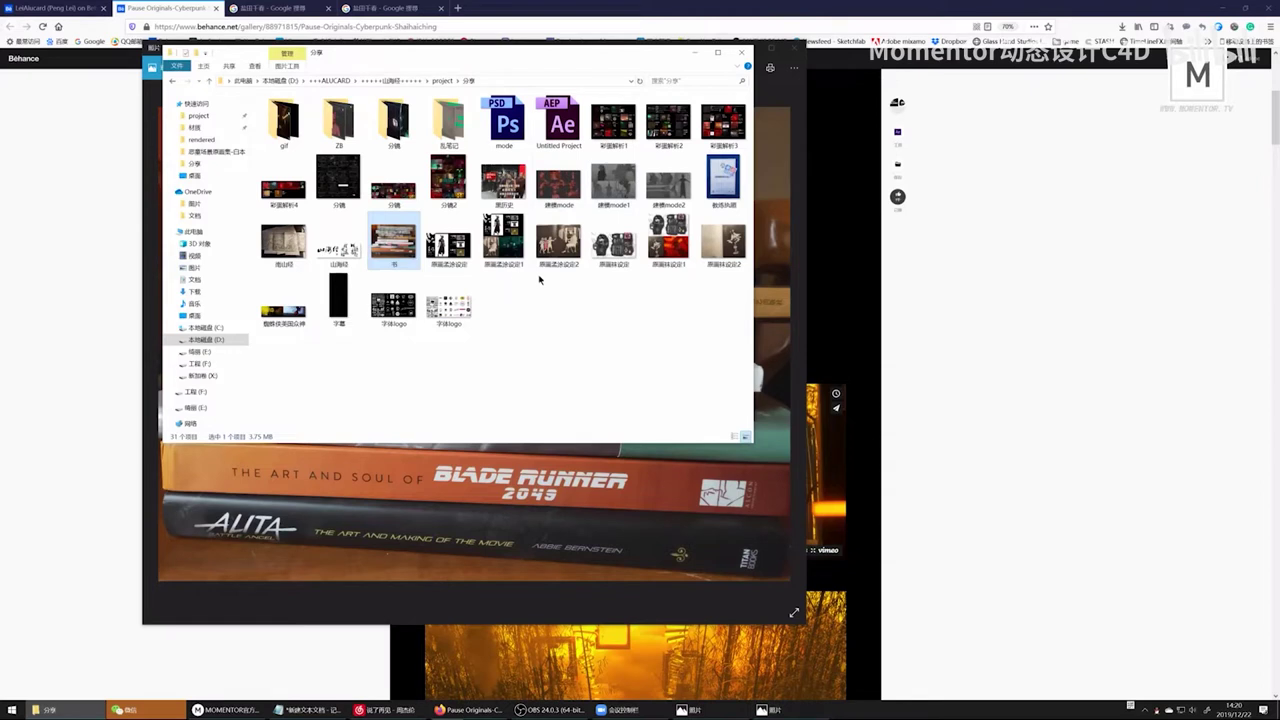
# Step: Glance at the 设定2 MEI book-page art, then open the 设定1 MEI character design sheet
pyautogui.click(712, 230)
pyautogui.doubleClick(712, 230)
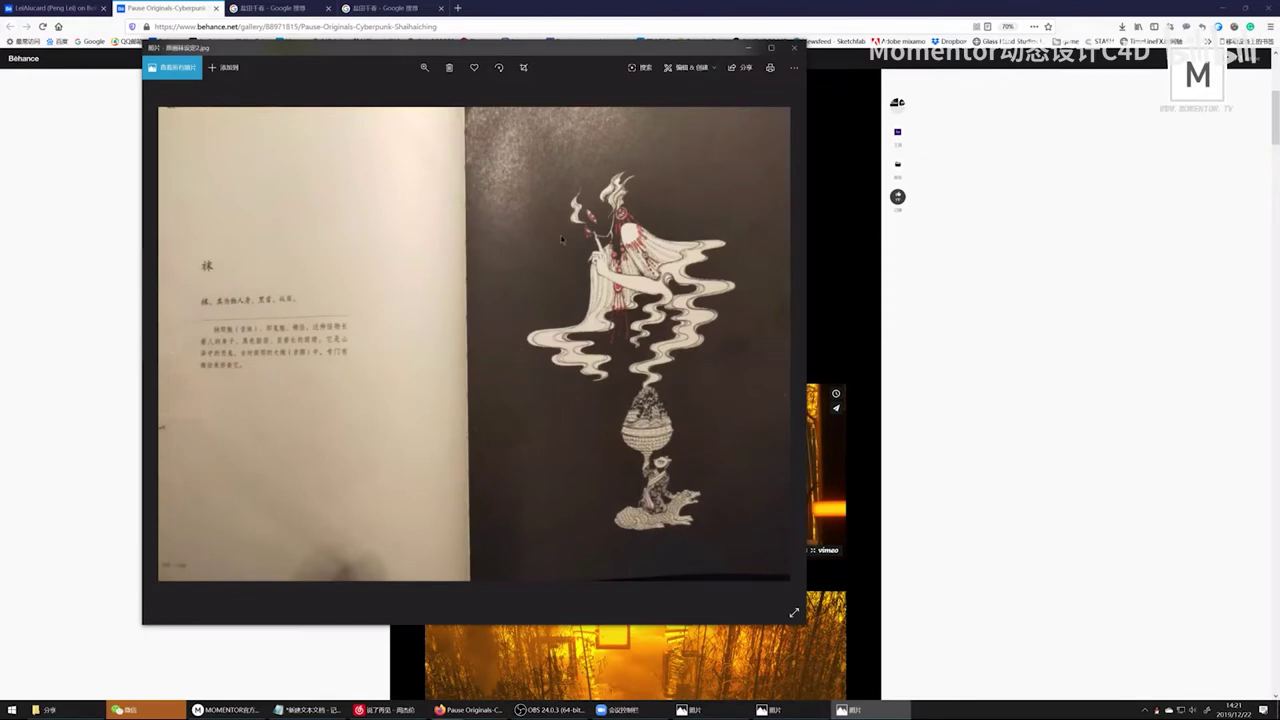
pyautogui.click(794, 47)
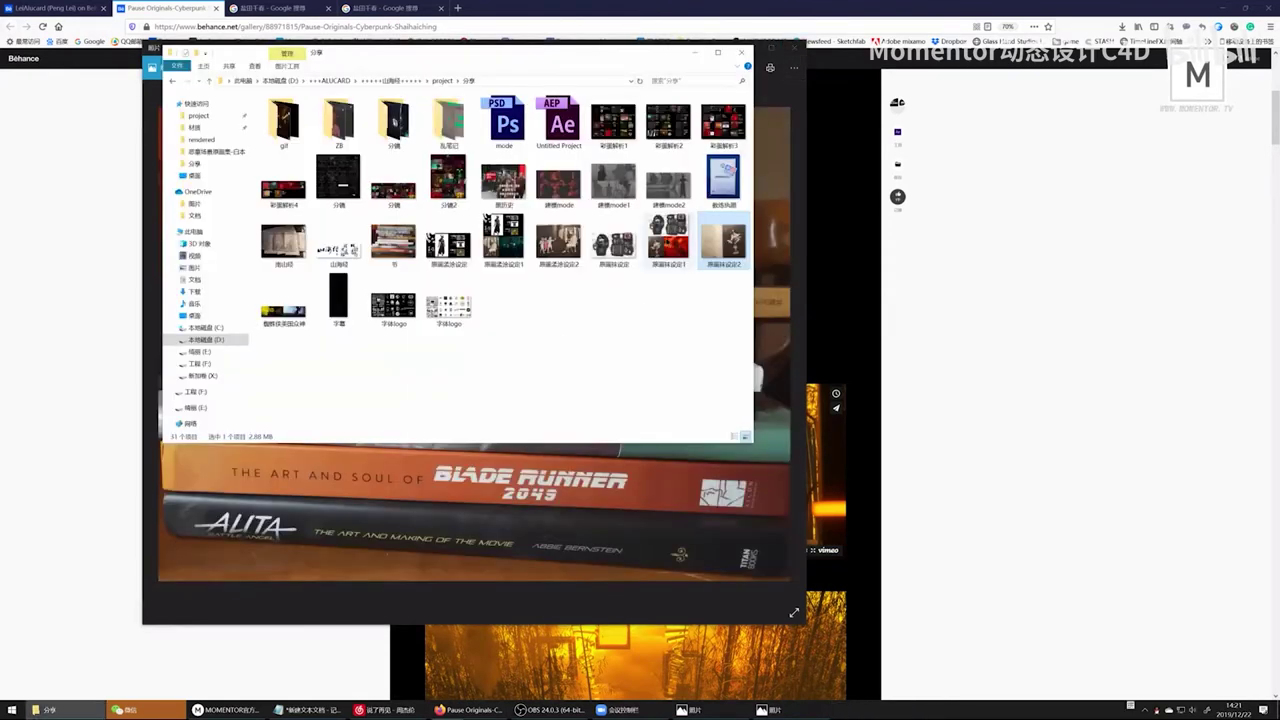
pyautogui.doubleClick(668, 240)
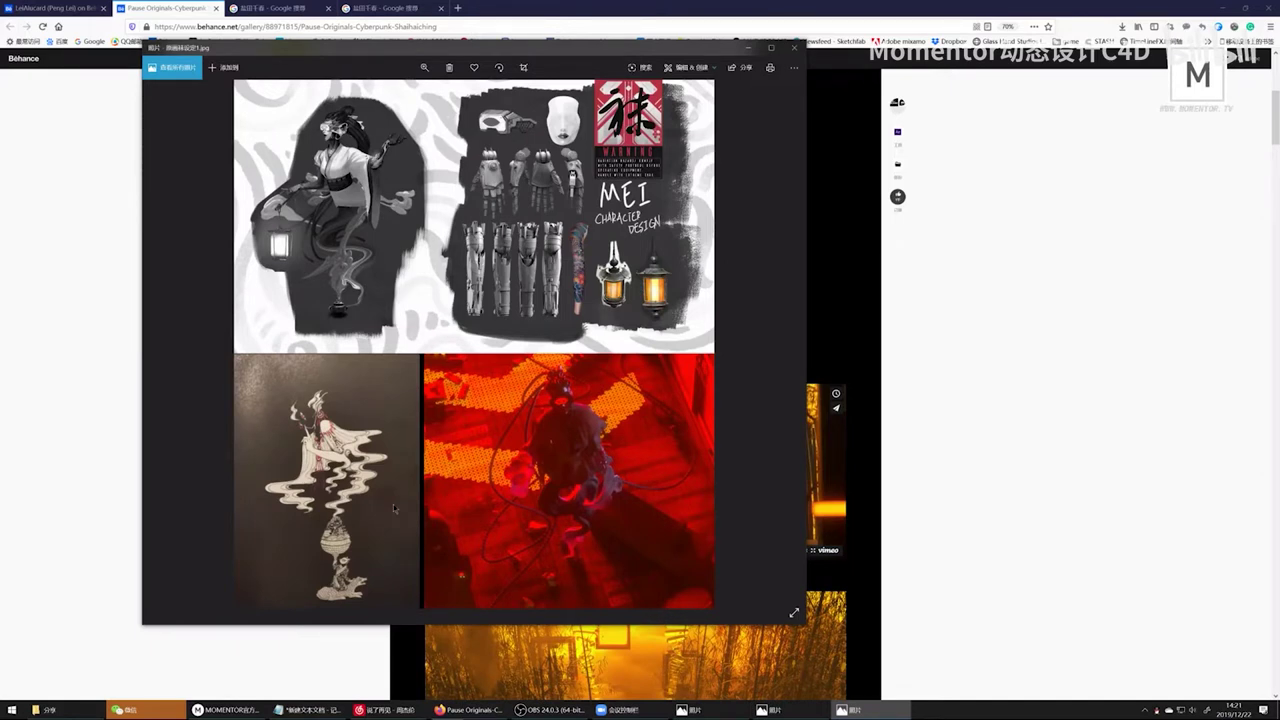
pyautogui.press('Right')
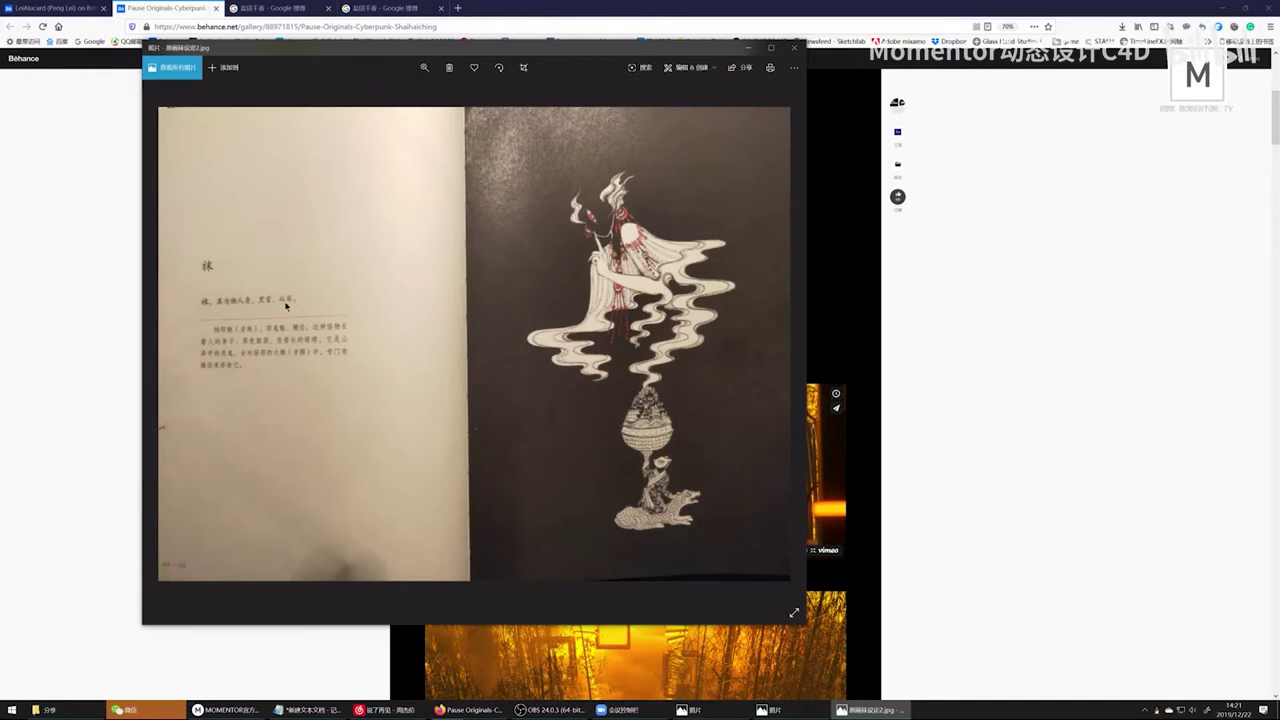
pyautogui.press('Left')
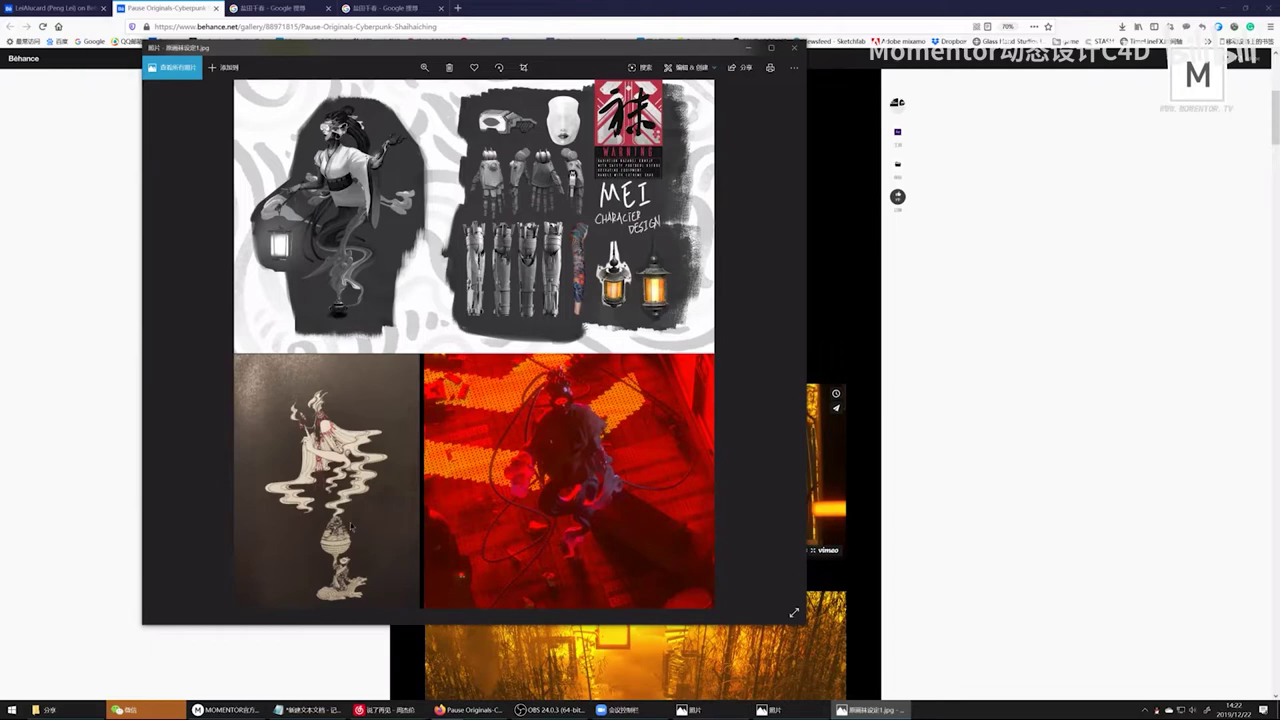
# Step: Close the MEI sheet and open 原画孟涂设定2, the Meng Tu ink book-page drawing
pyautogui.click(794, 47)
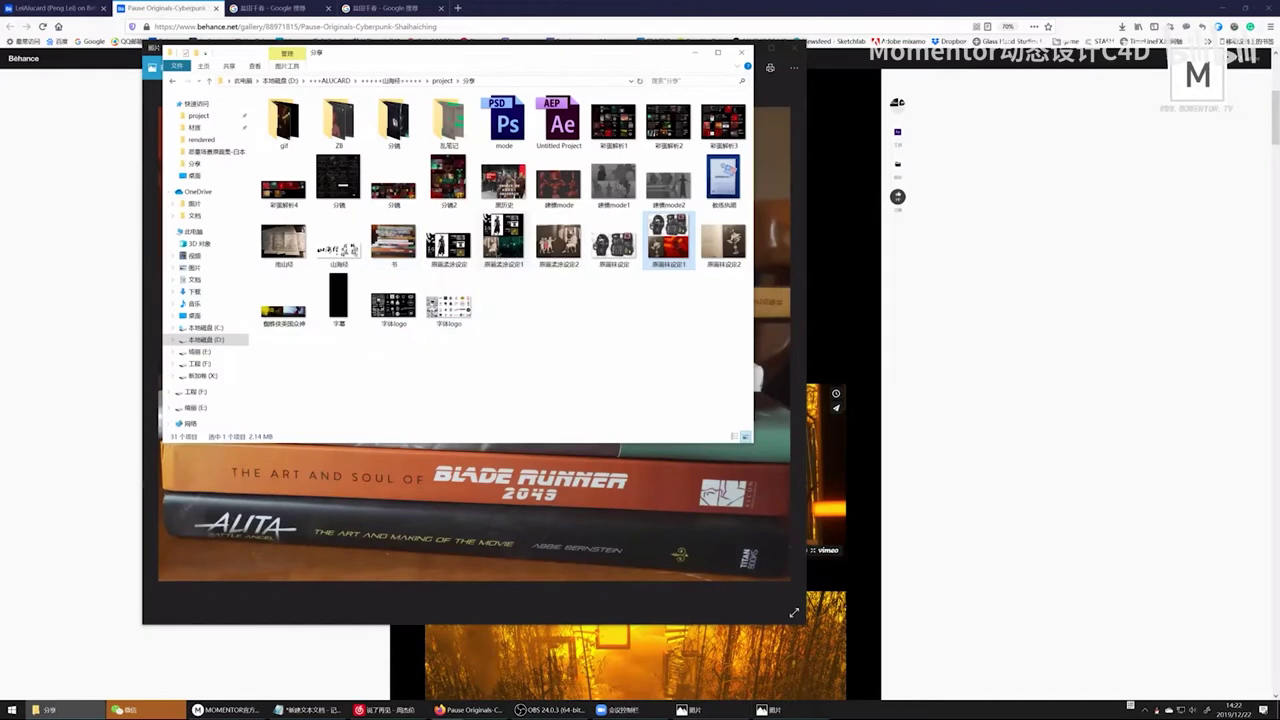
pyautogui.click(500, 245)
pyautogui.doubleClick(558, 240)
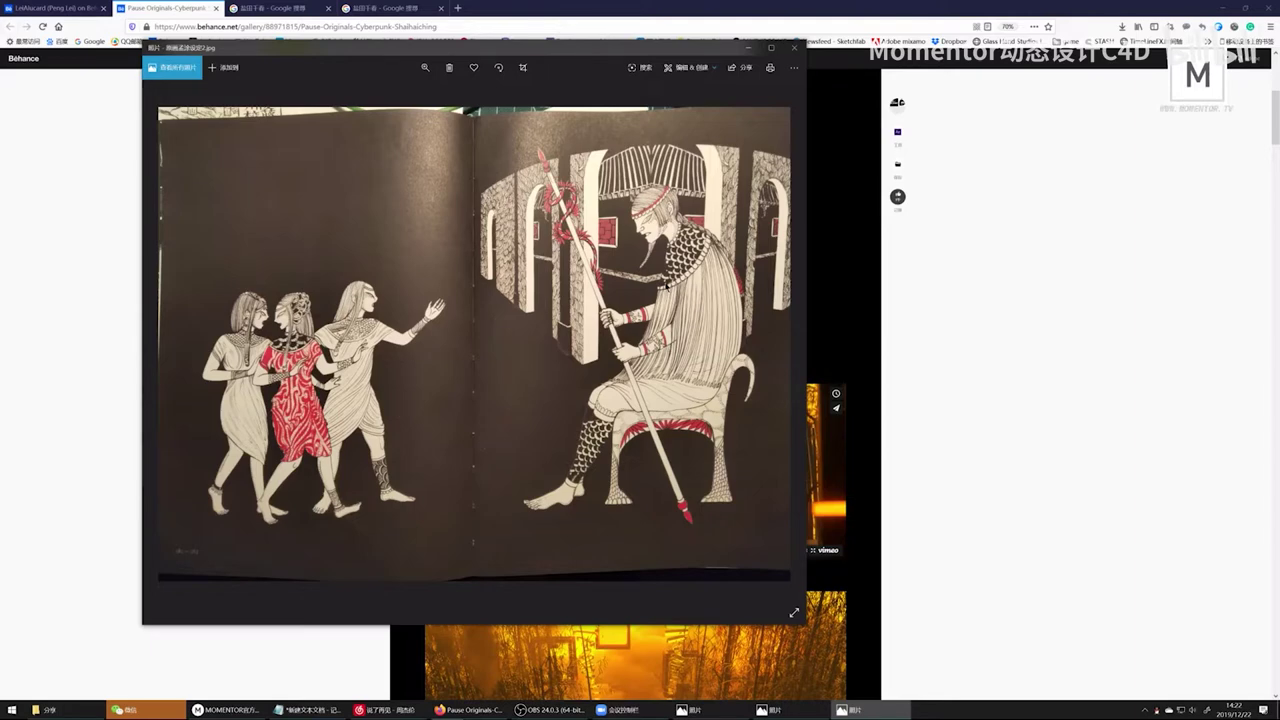
# Step: Switch to 原画孟涂设定1, the MENG TU design sheet with gauze cap and uniform references
pyautogui.press('Left')
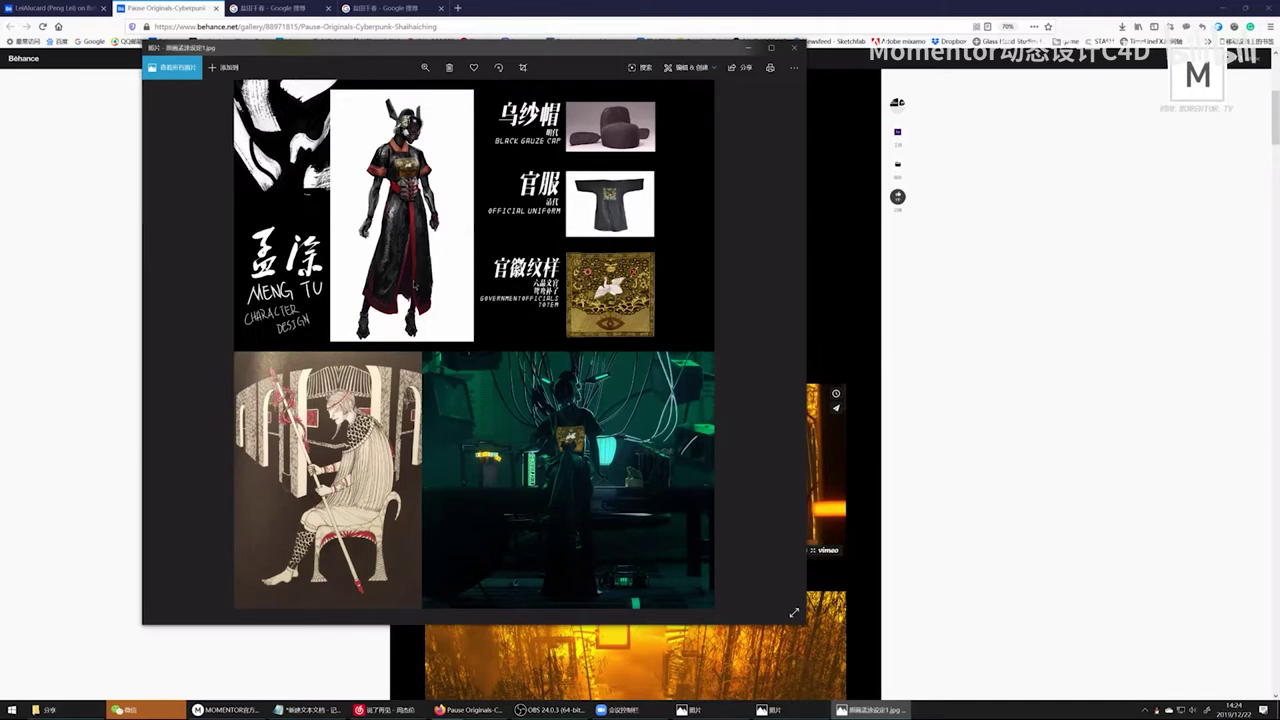
# Step: Close the MENG TU design sheet, revealing the 分享 folder over the books photo
pyautogui.click(794, 47)
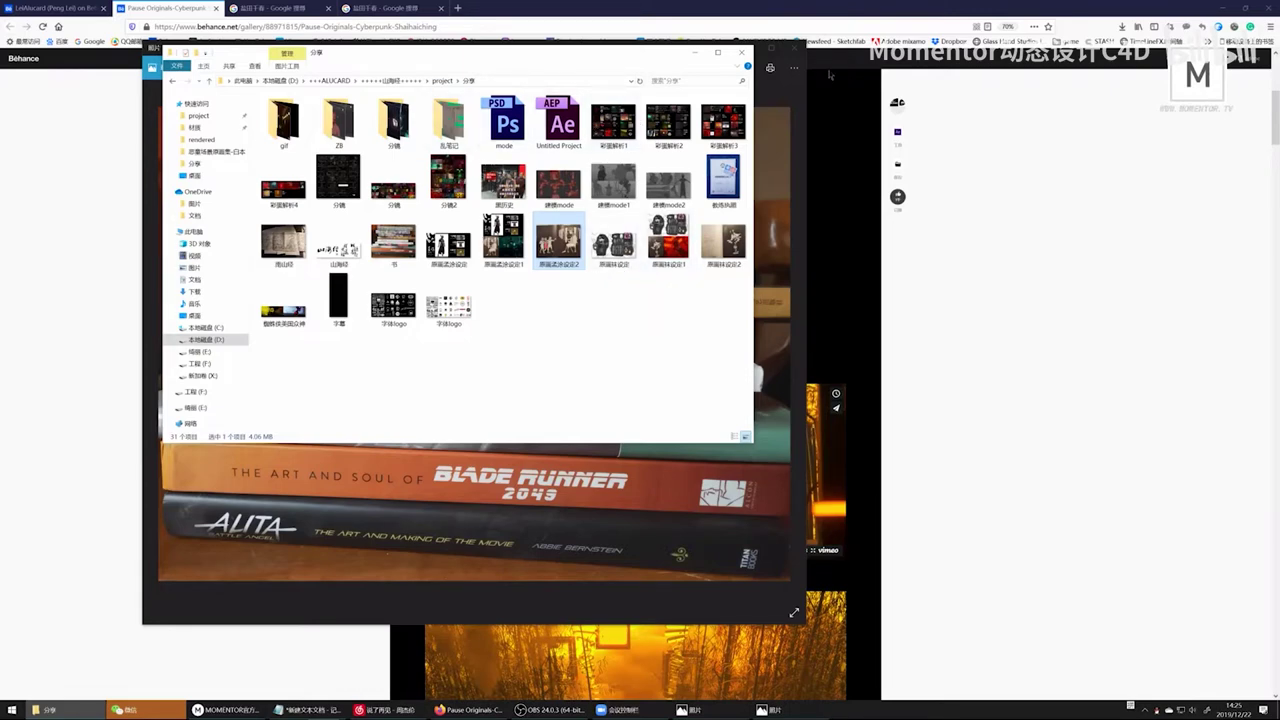
# Step: Close the book photo, set the 分享 folder aside, and switch to Mixamo in Firefox
pyautogui.click(797, 47)
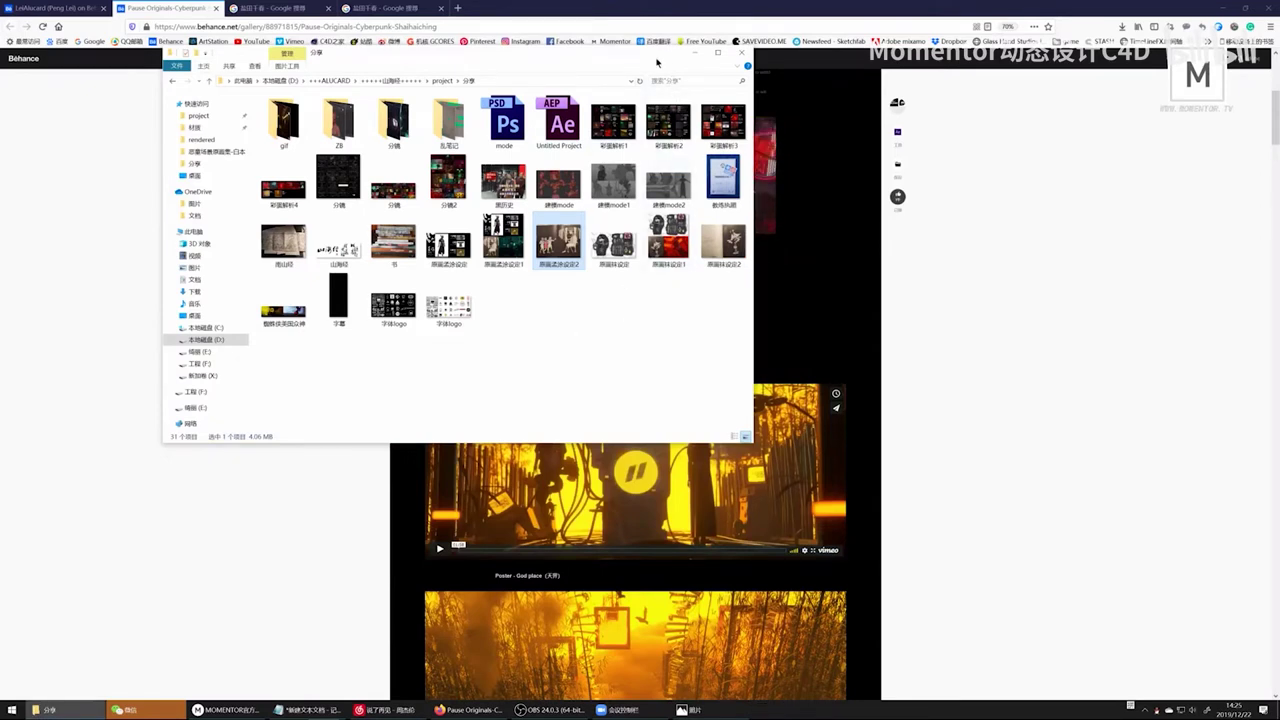
pyautogui.moveTo(665, 58); pyautogui.dragTo(686, 195)
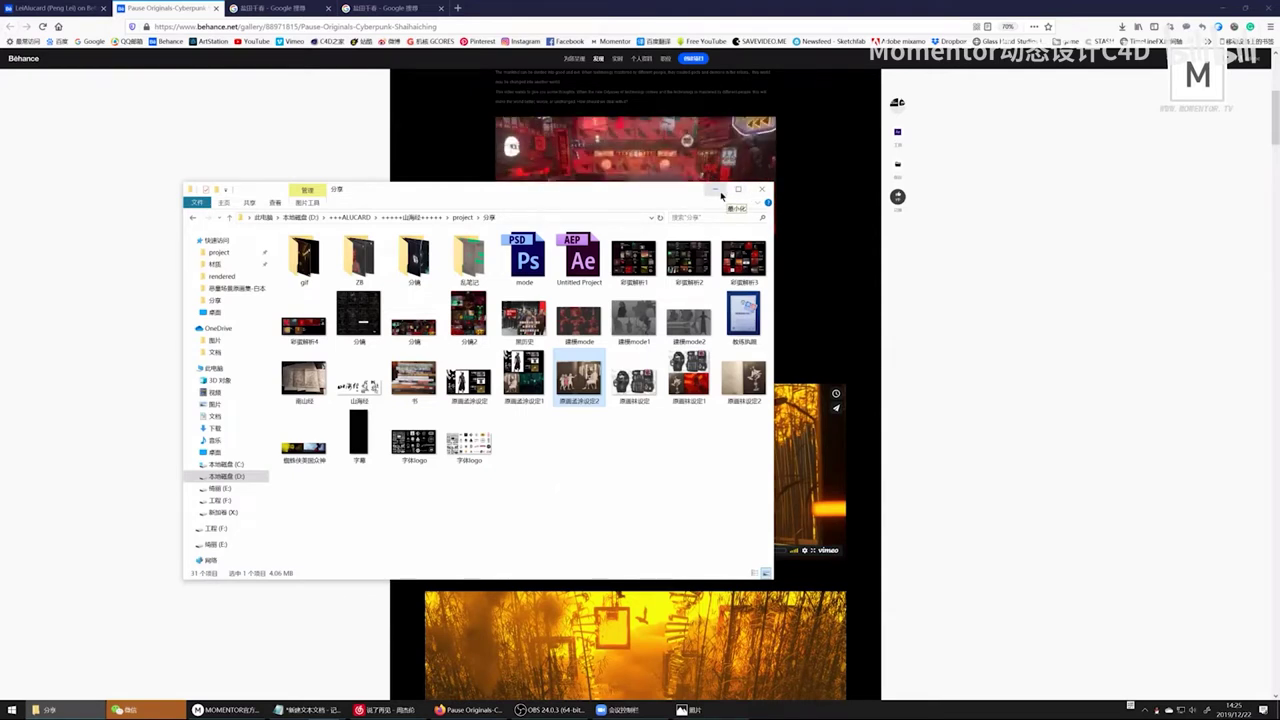
pyautogui.click(721, 194)
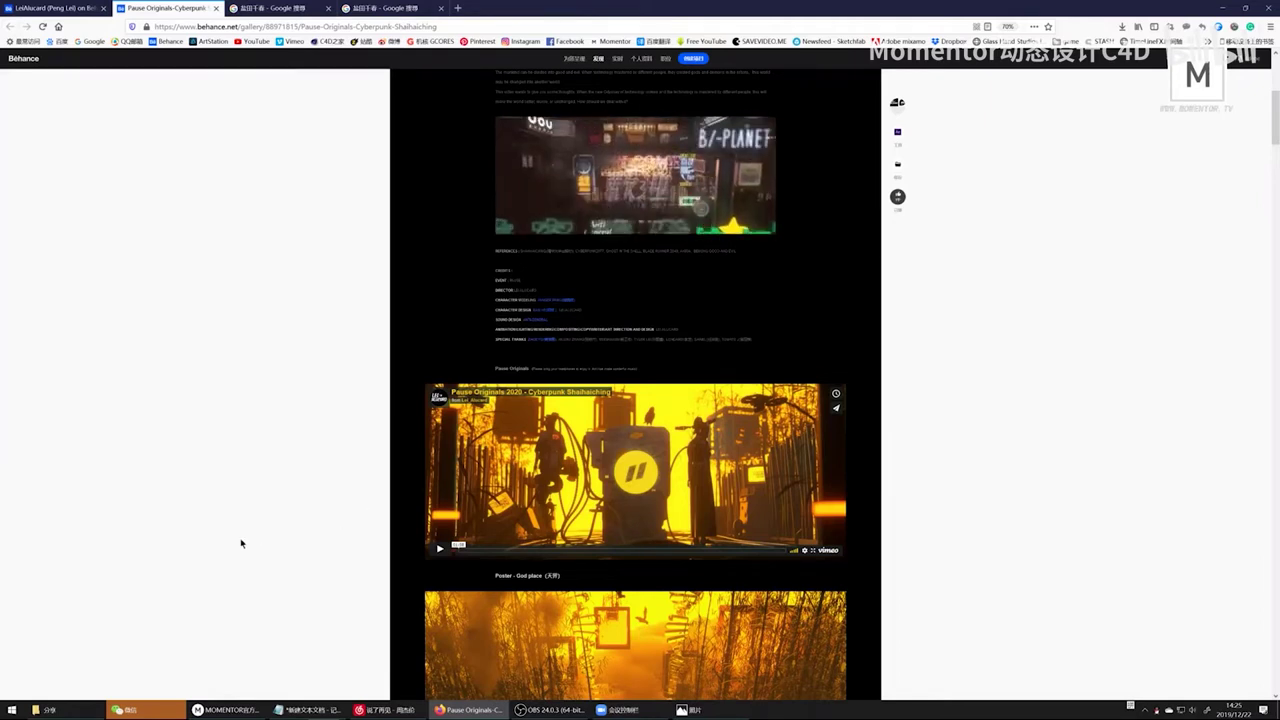
pyautogui.click(60, 708)
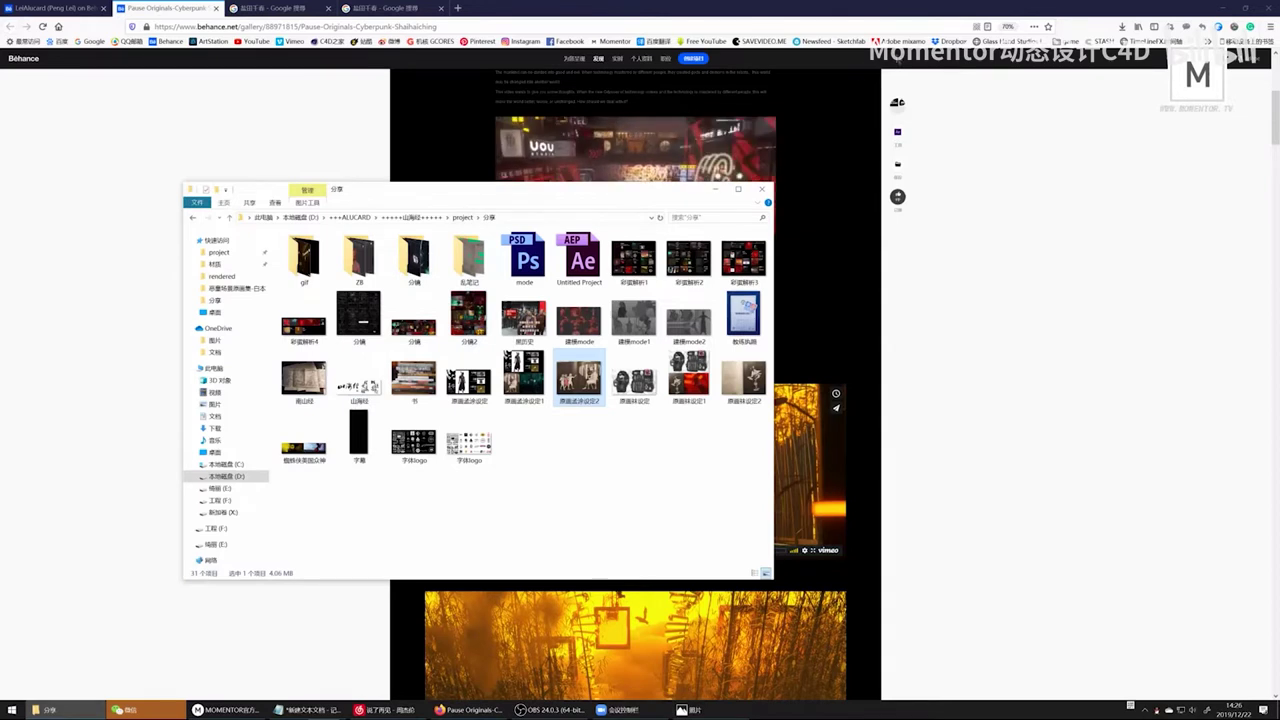
pyautogui.click(898, 41)
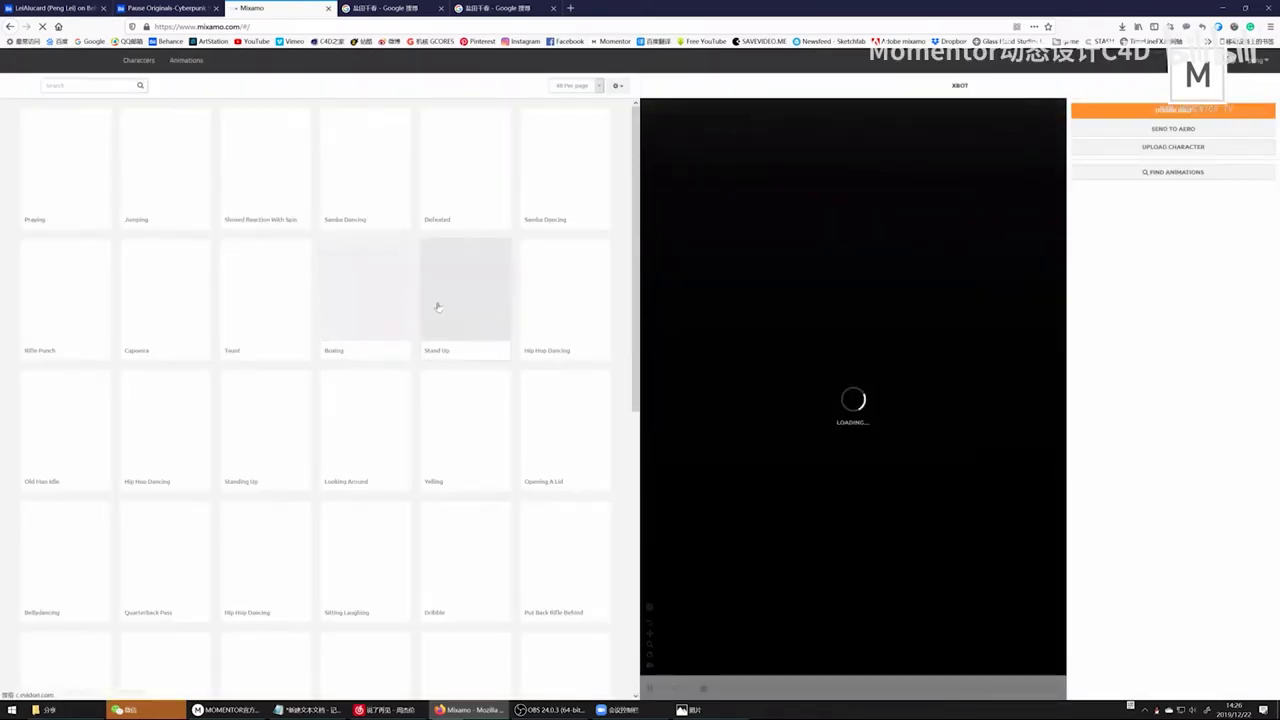
# Step: Preview the Stand Up animation on XBOT and open 建模mode2.jpg from the 分享 folder
pyautogui.click(436, 305)
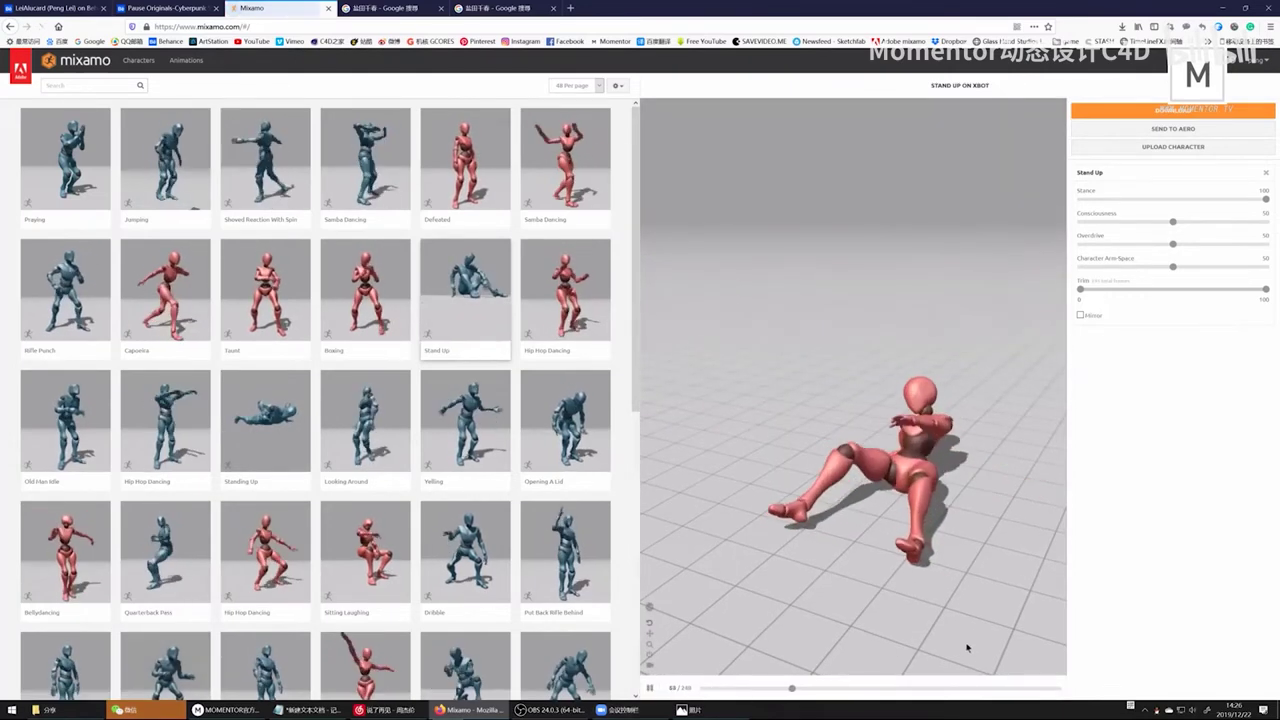
pyautogui.click(45, 710)
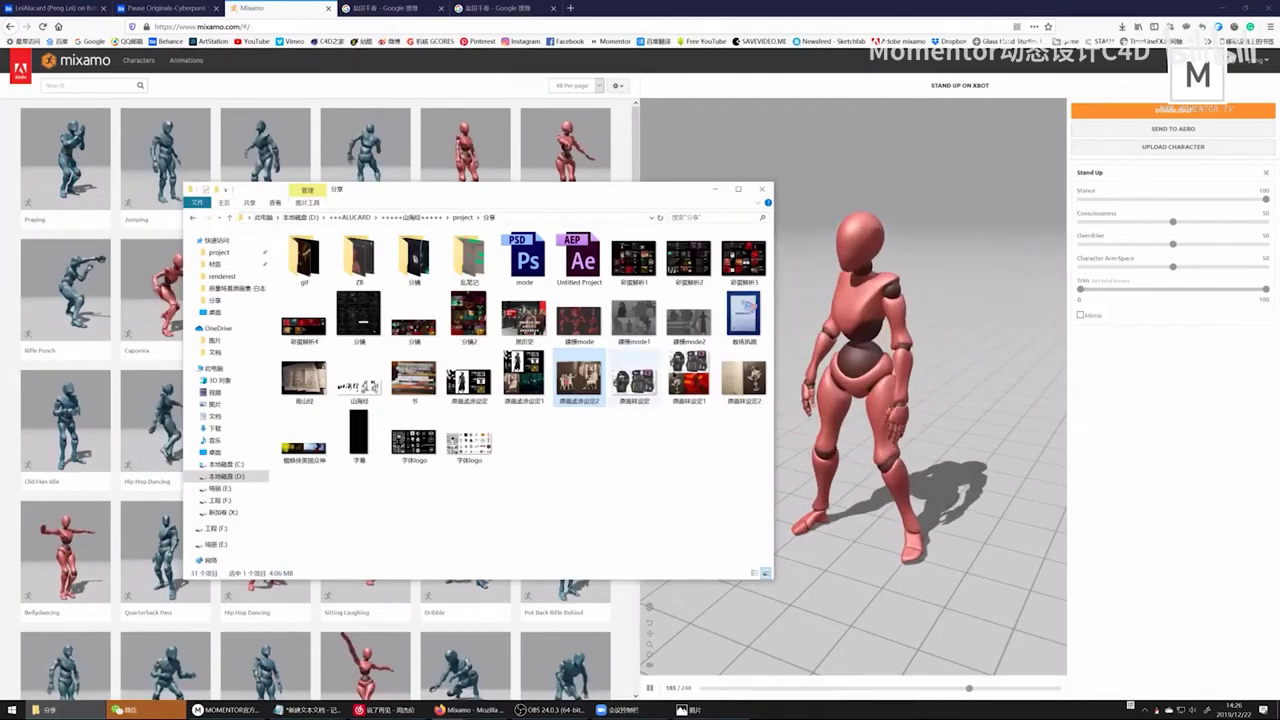
pyautogui.click(689, 318)
pyautogui.press('Return')
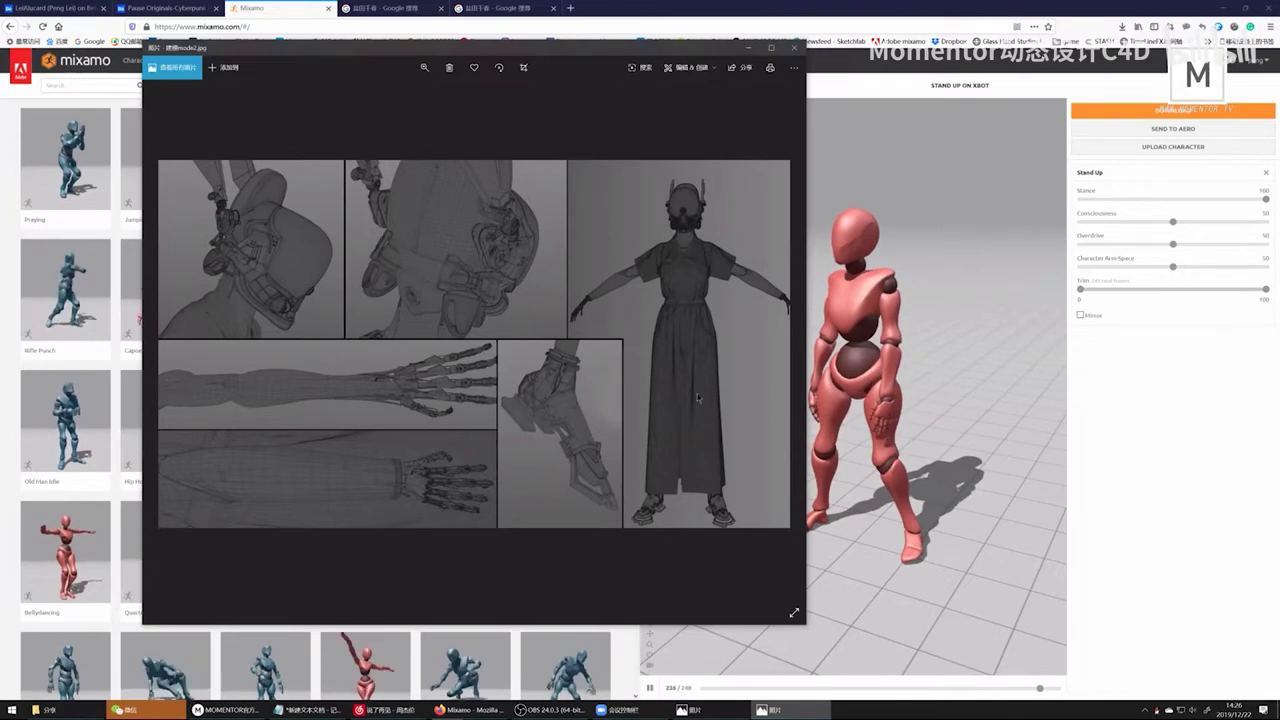
# Step: Navigate from the 分享 folder up to 山海经 and into the desgin设计 folder
pyautogui.click(50, 710)
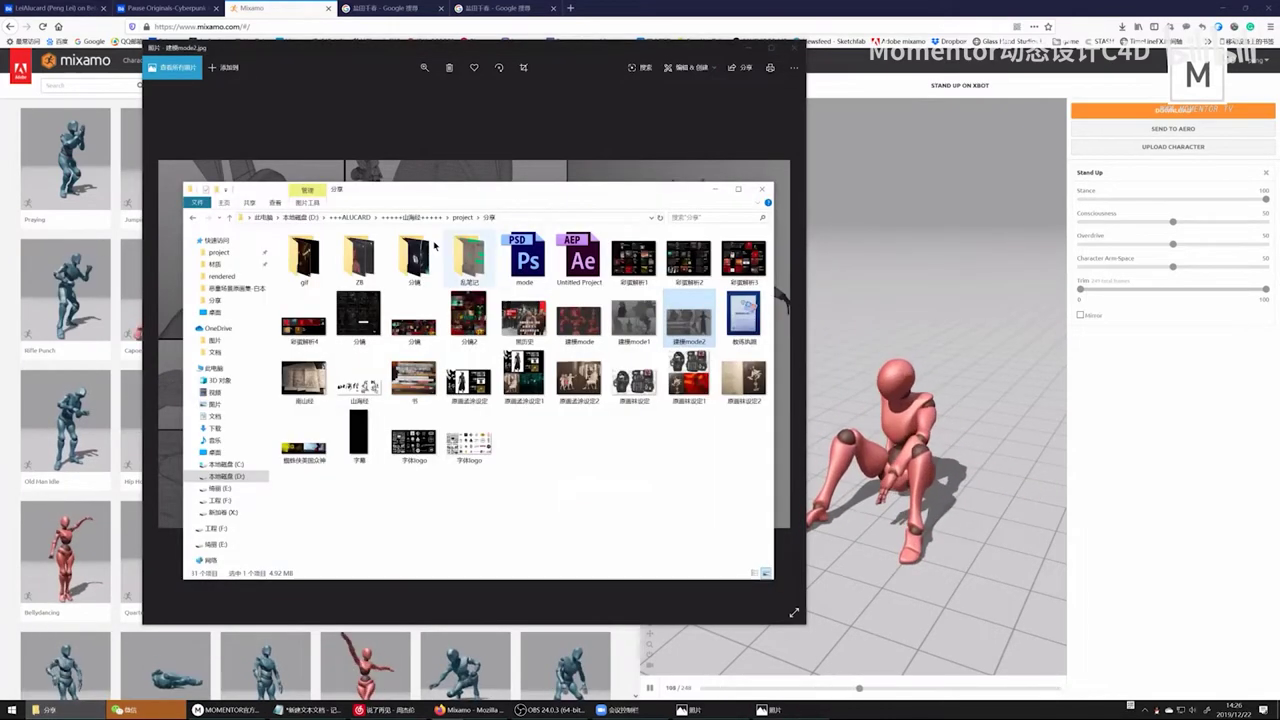
pyautogui.click(465, 217)
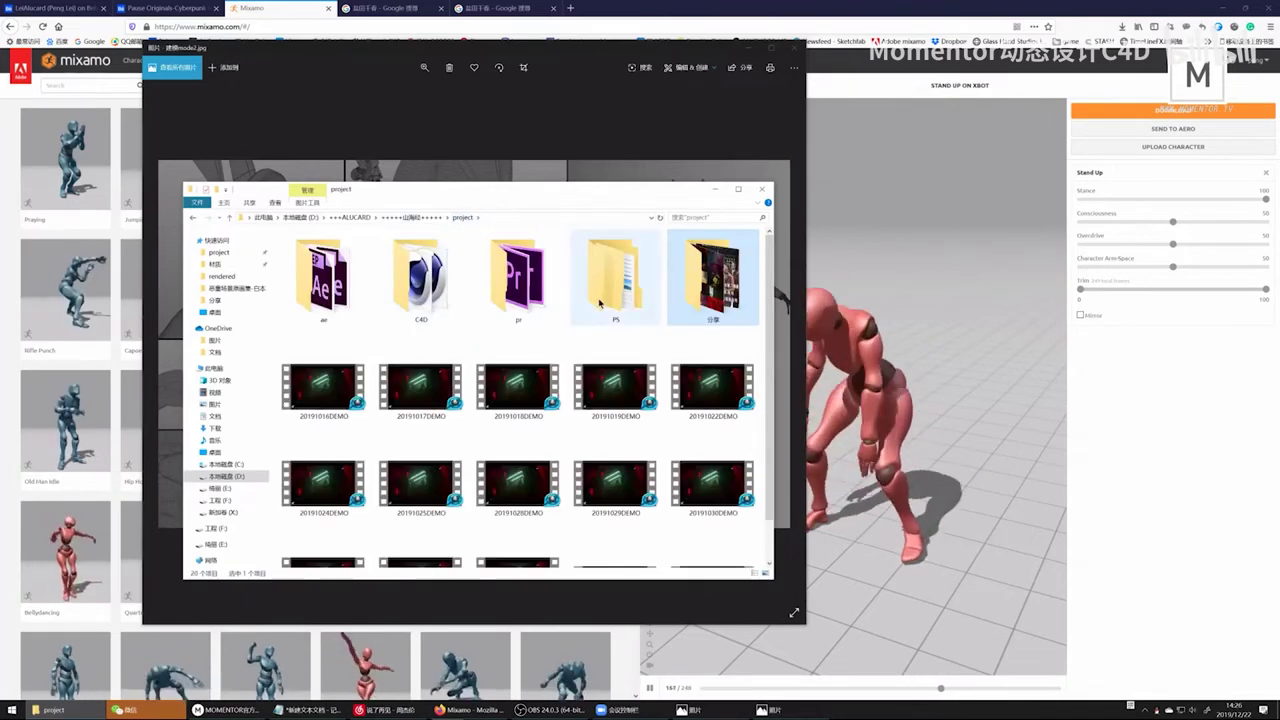
pyautogui.doubleClick(456, 277)
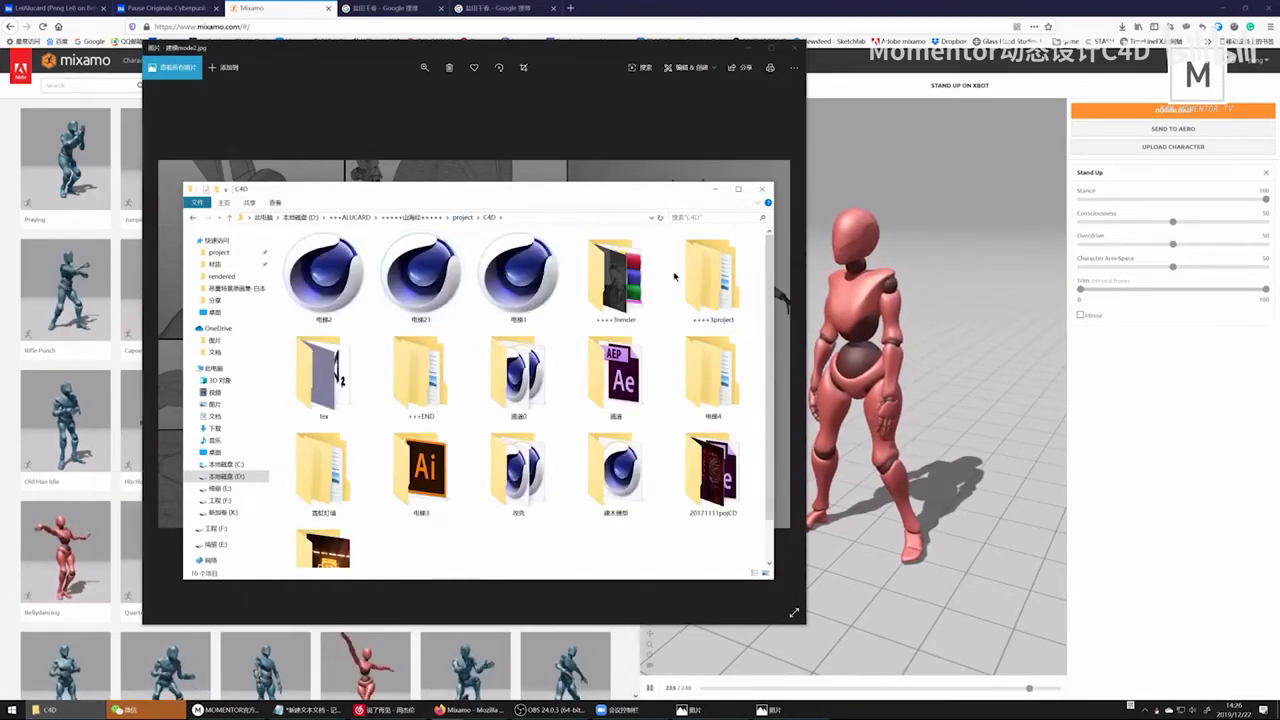
pyautogui.click(412, 217)
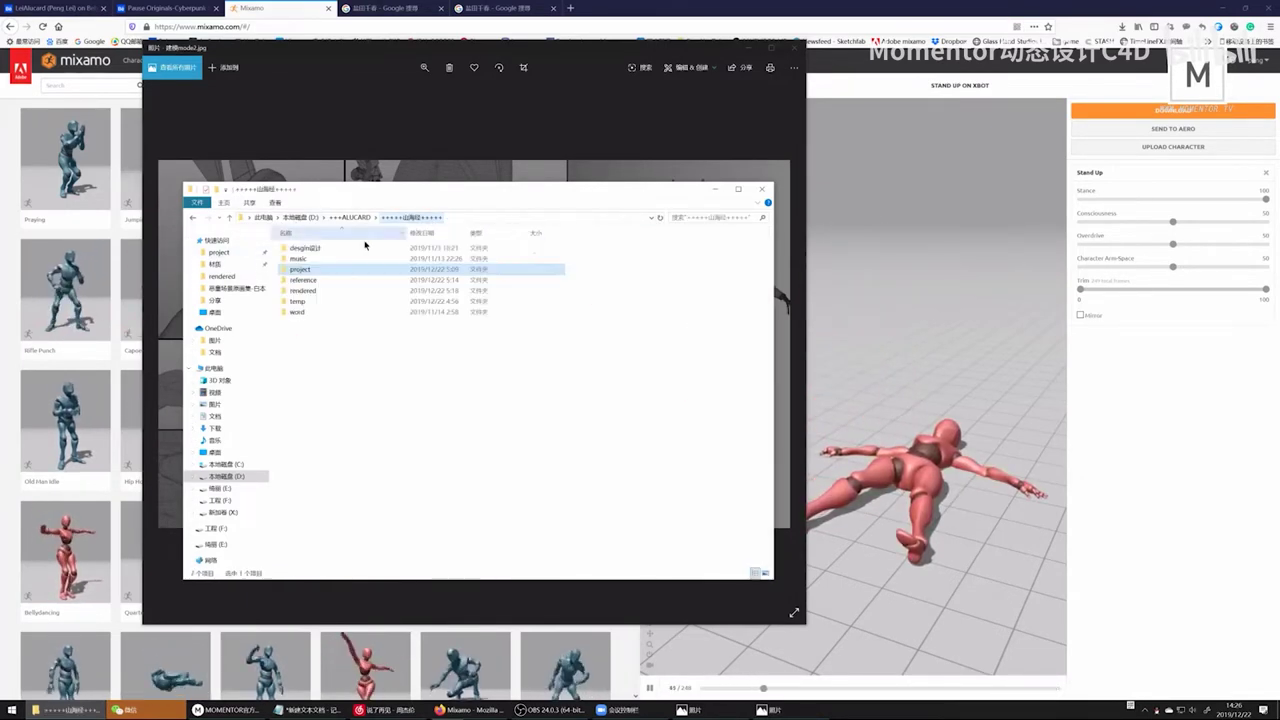
pyautogui.doubleClick(335, 252)
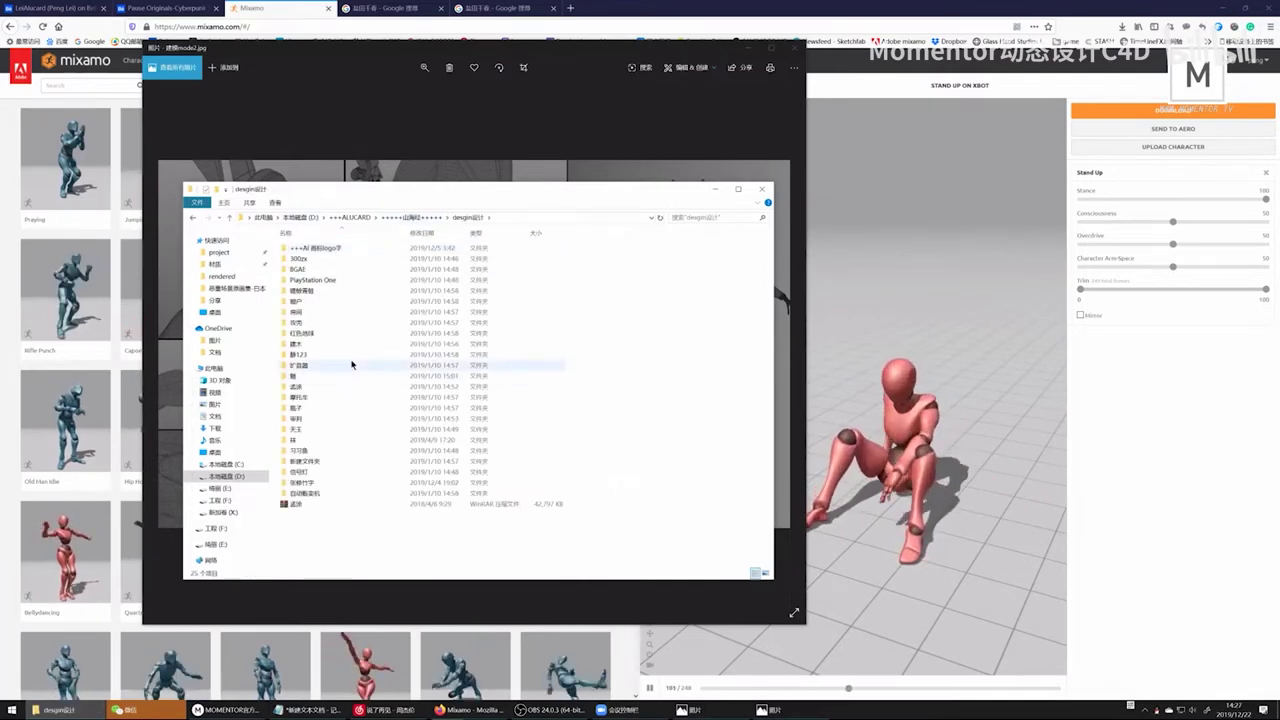
# Step: Go through the designer subfolder to 模型 > C4D and open the 578 MB character scene
pyautogui.click(331, 388)
pyautogui.doubleClick(331, 388)
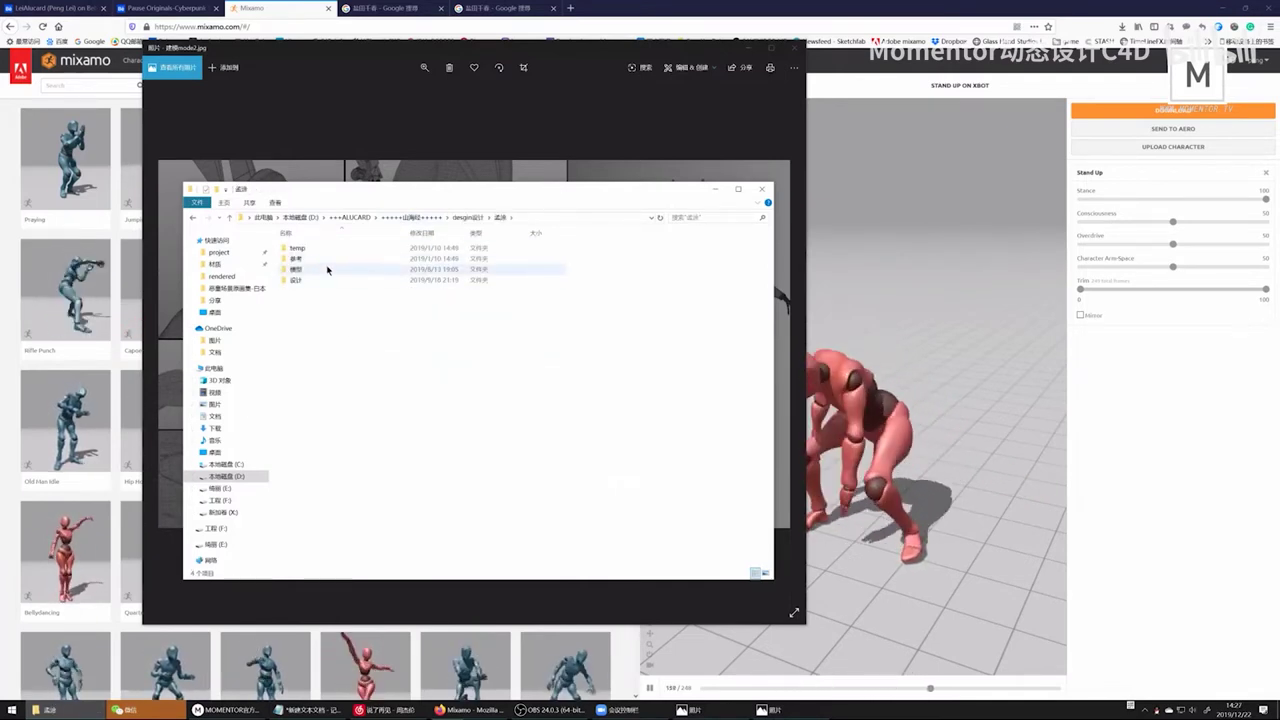
pyautogui.doubleClick(327, 270)
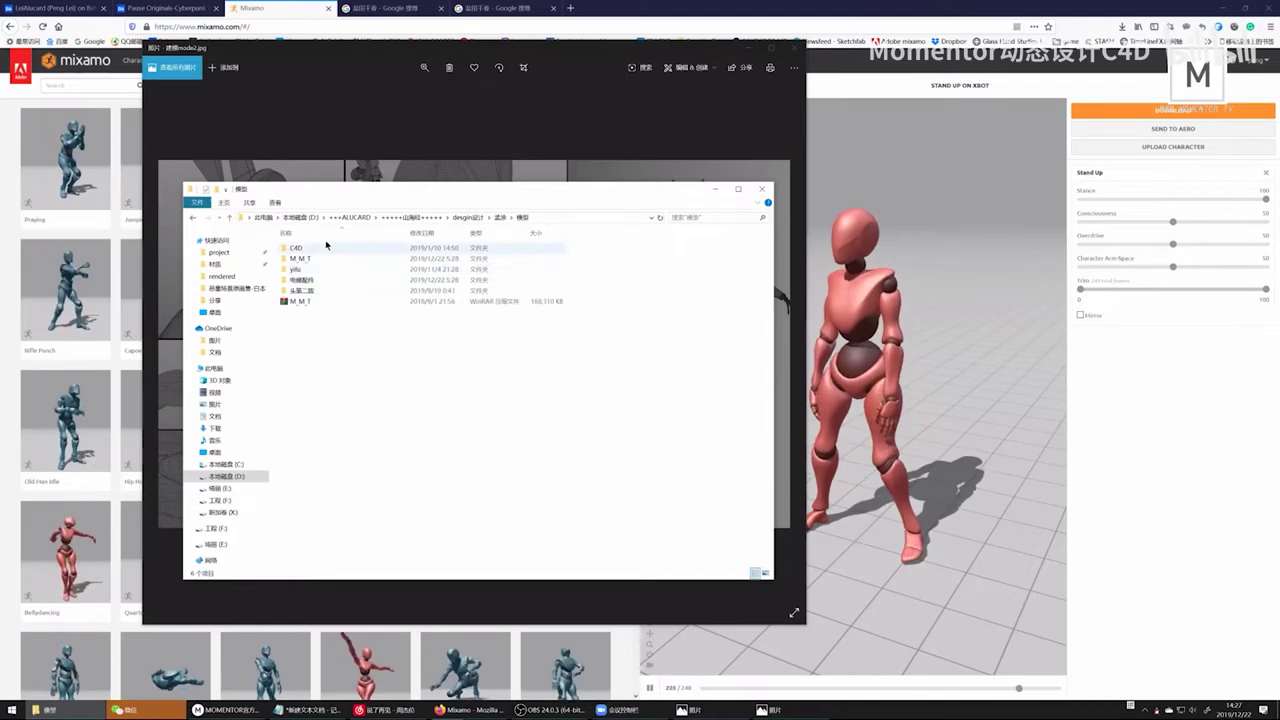
pyautogui.doubleClick(326, 247)
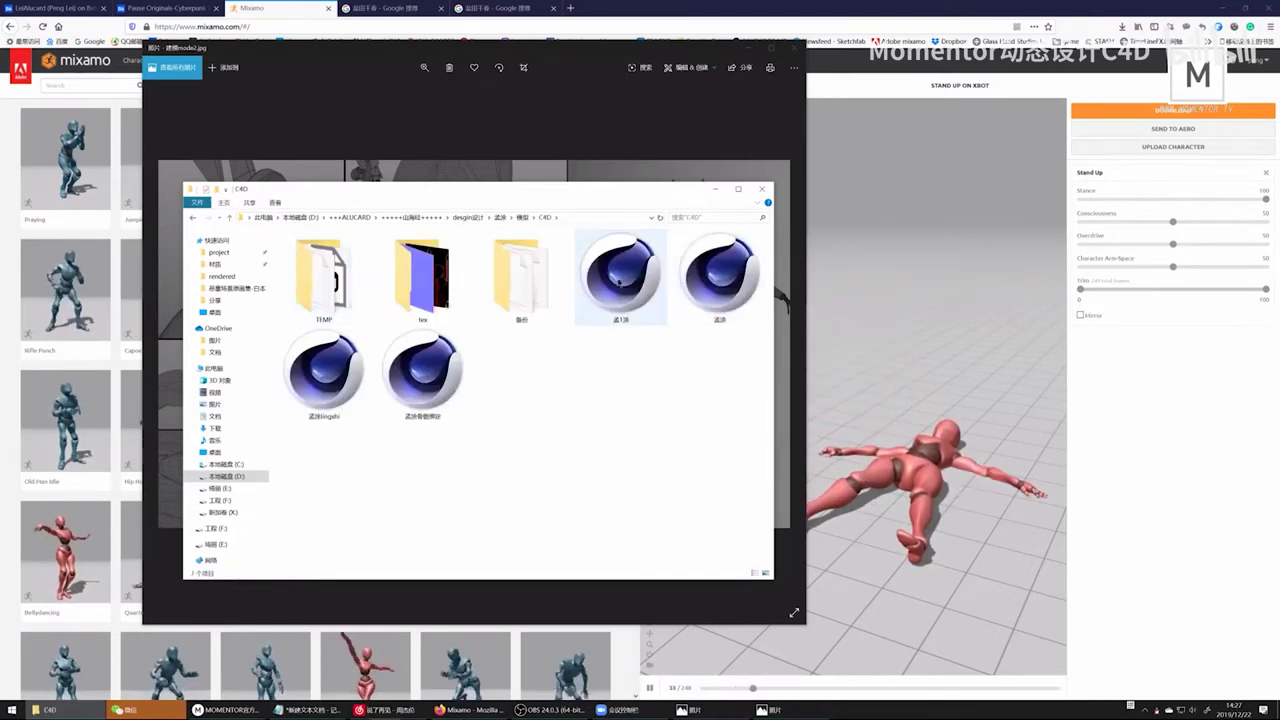
pyautogui.click(620, 283)
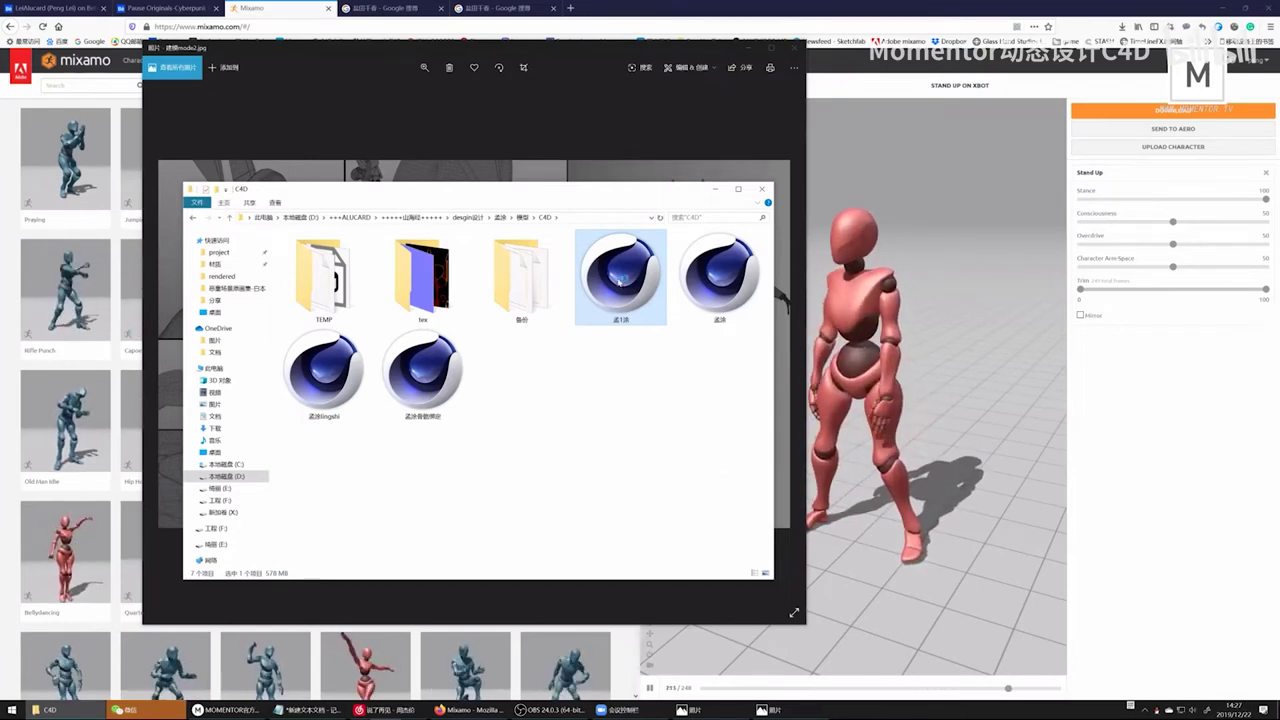
pyautogui.doubleClick(620, 282)
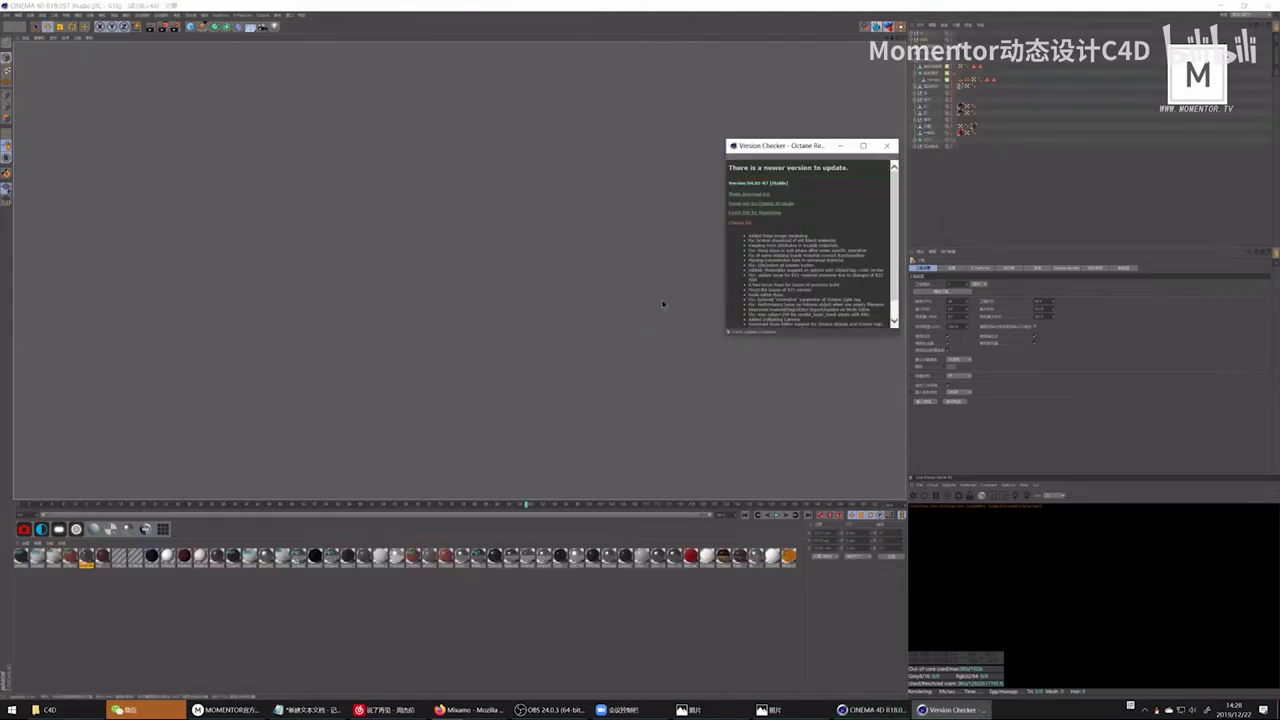
# Step: Dismiss the Octane Version Checker notice to reveal the loaded robed character
pyautogui.click(891, 142)
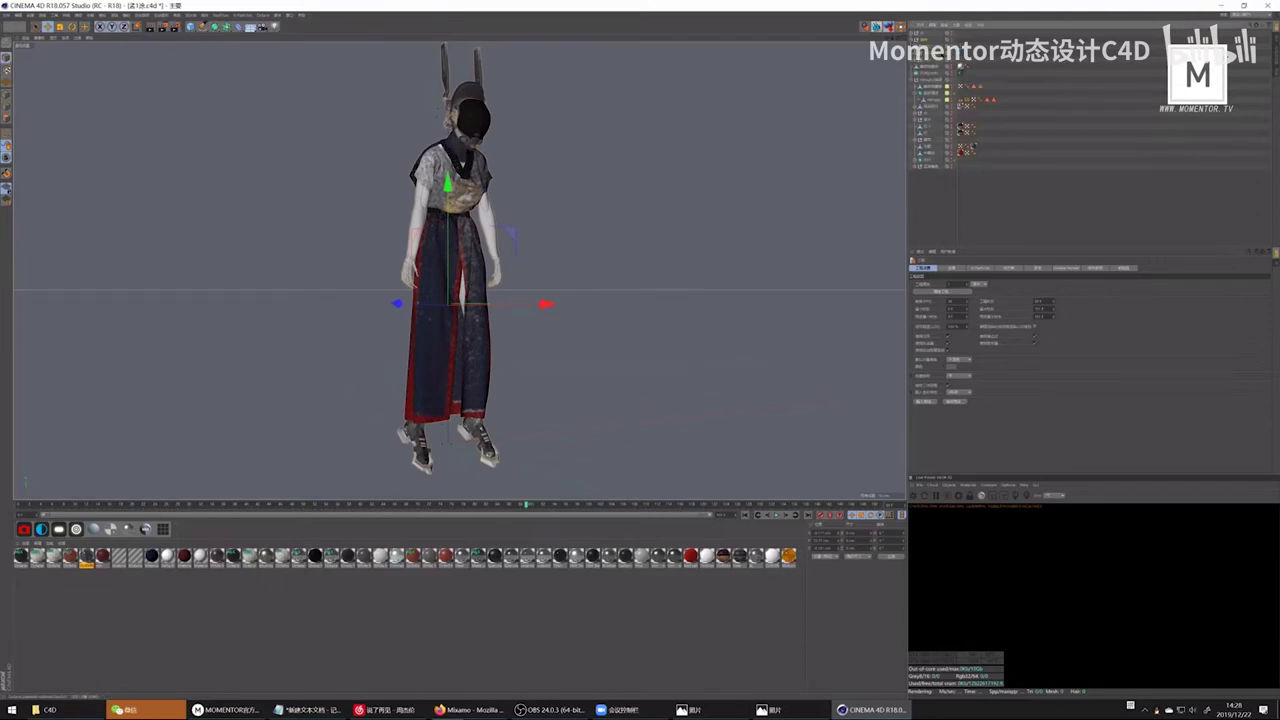
# Step: Hide the robe and skirt objects to expose the studded bodysuit underneath
pyautogui.click(953, 62)
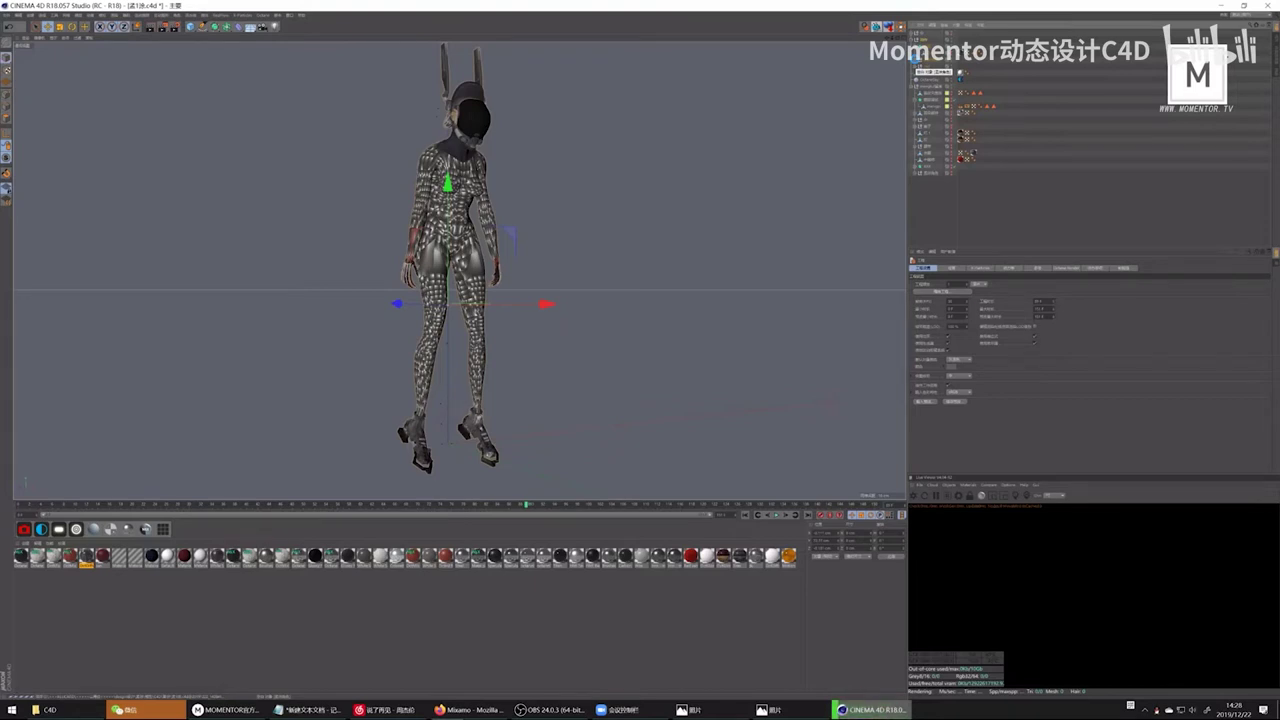
# Step: Expand the character hierarchy and disable the pose animation for a front-facing T-pose
pyautogui.click(916, 70)
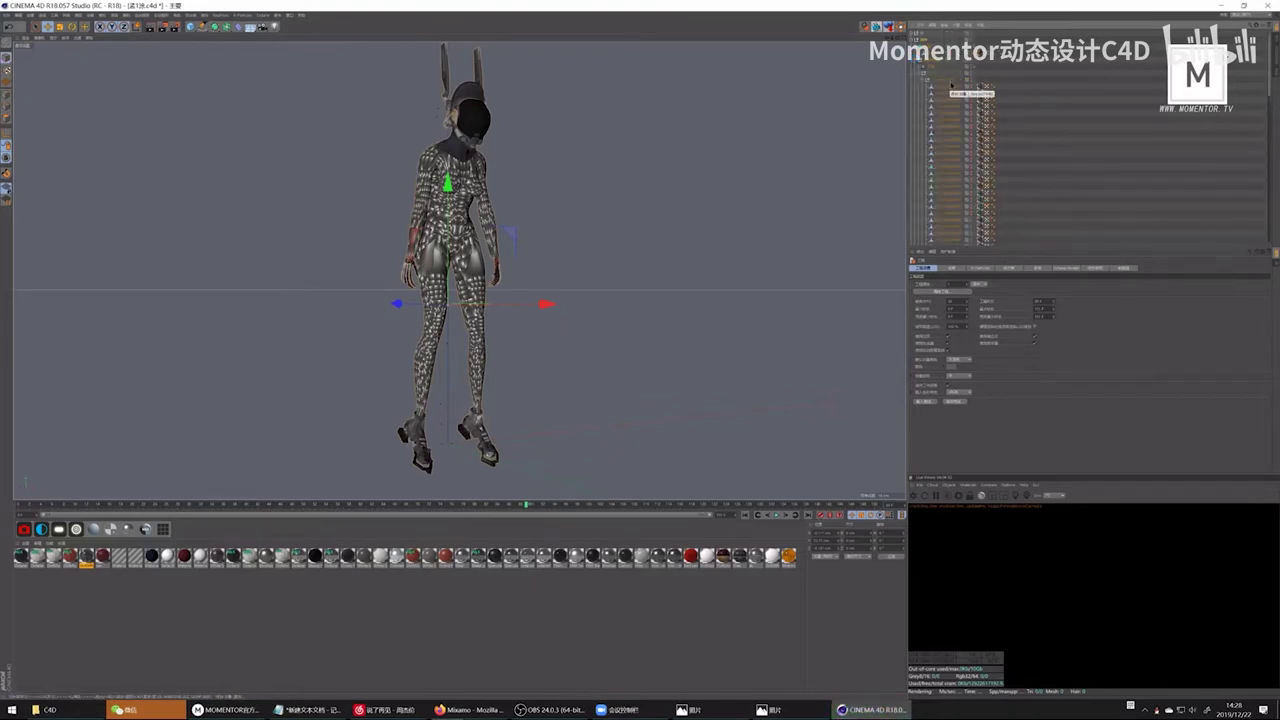
pyautogui.click(943, 124)
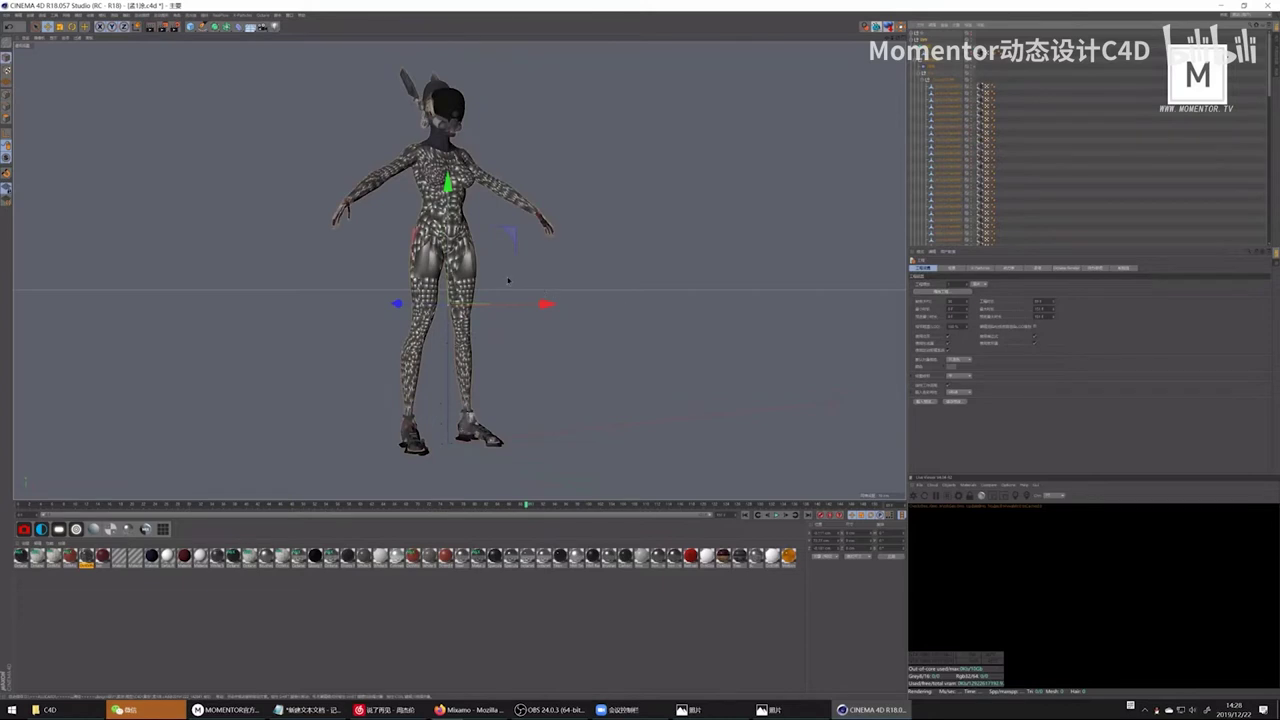
pyautogui.keyDown('alt'); pyautogui.moveTo(410, 254); pyautogui.dragTo(342, 268); pyautogui.keyUp('alt')
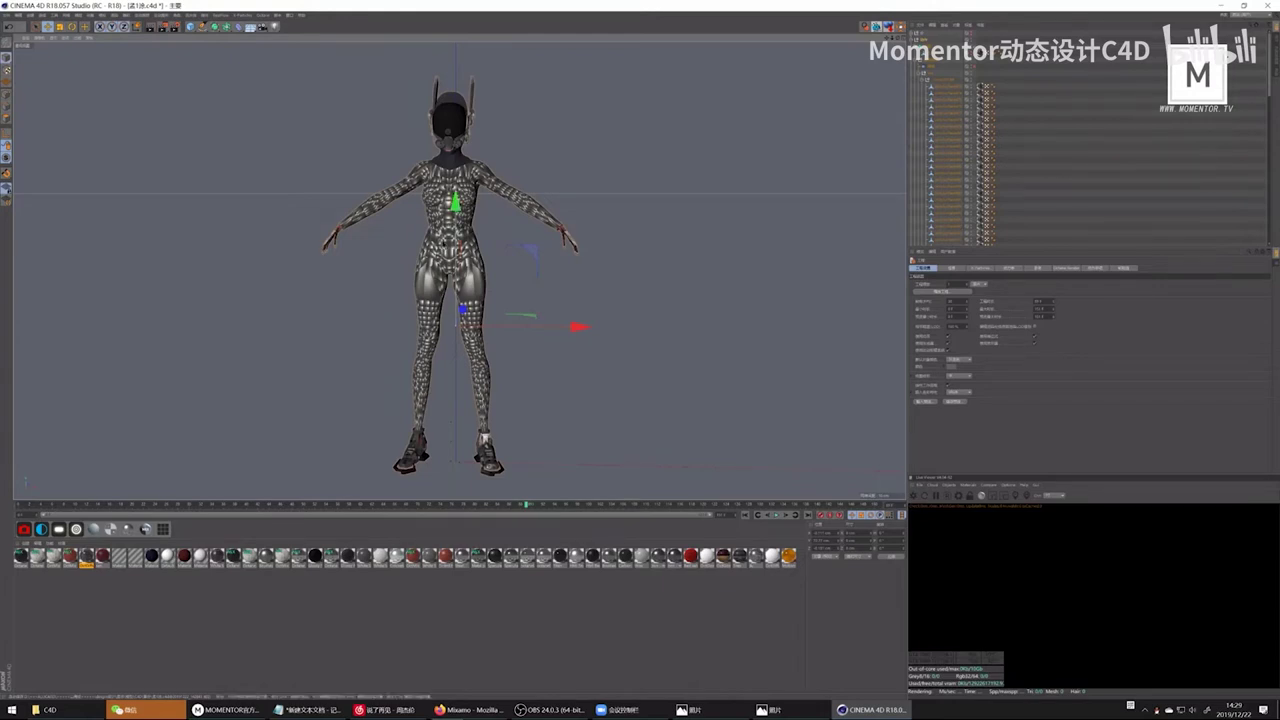
pyautogui.moveTo(442, 246)
pyautogui.keyDown('alt'); pyautogui.mouseDown()
pyautogui.moveTo(470, 232)
pyautogui.moveTo(432, 240)
pyautogui.moveTo(442, 262)
pyautogui.mouseUp(); pyautogui.keyUp('alt')
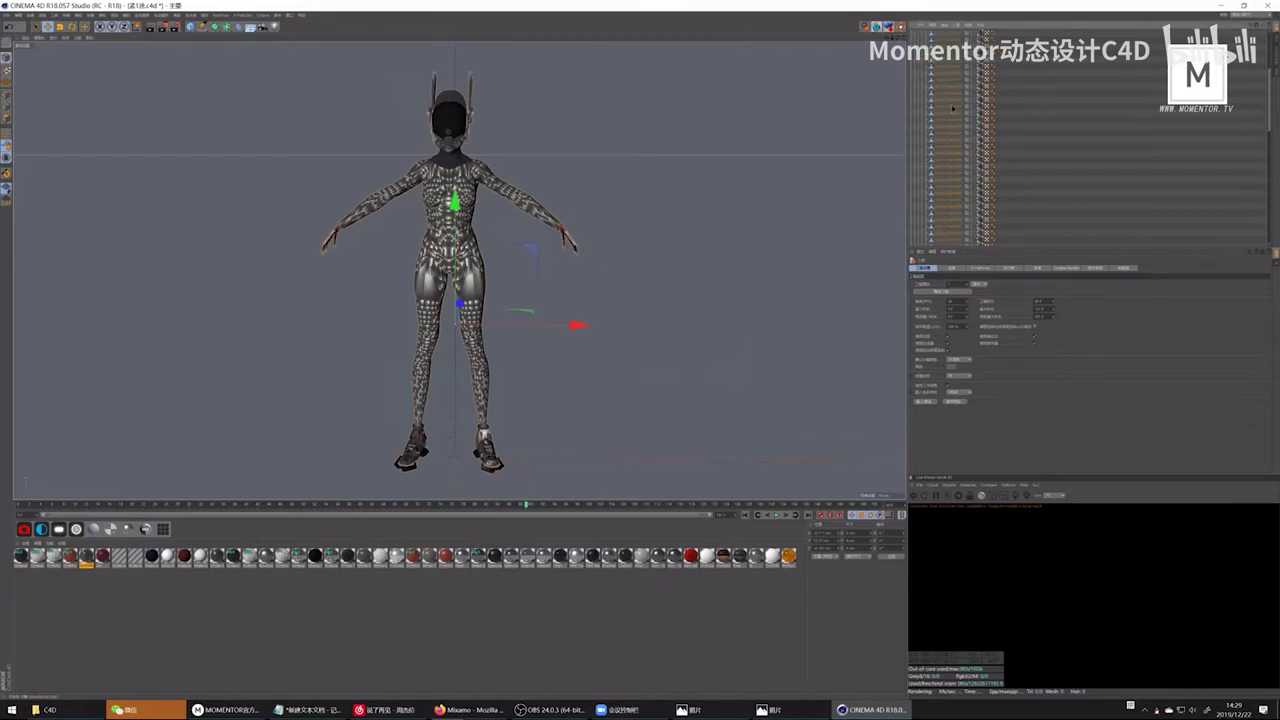
# Step: Unfold the nested objects and hide the textured suit, leaving the plain white body
pyautogui.scroll(-5, 940, 100)
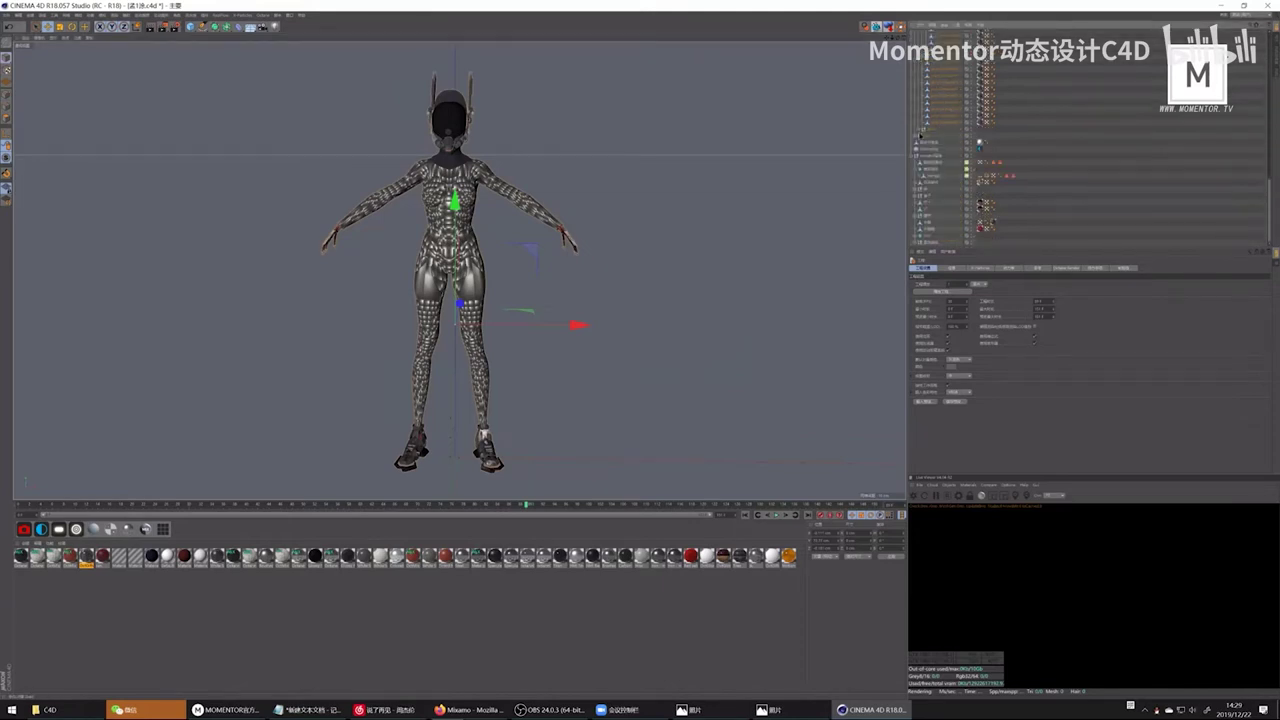
pyautogui.click(918, 137)
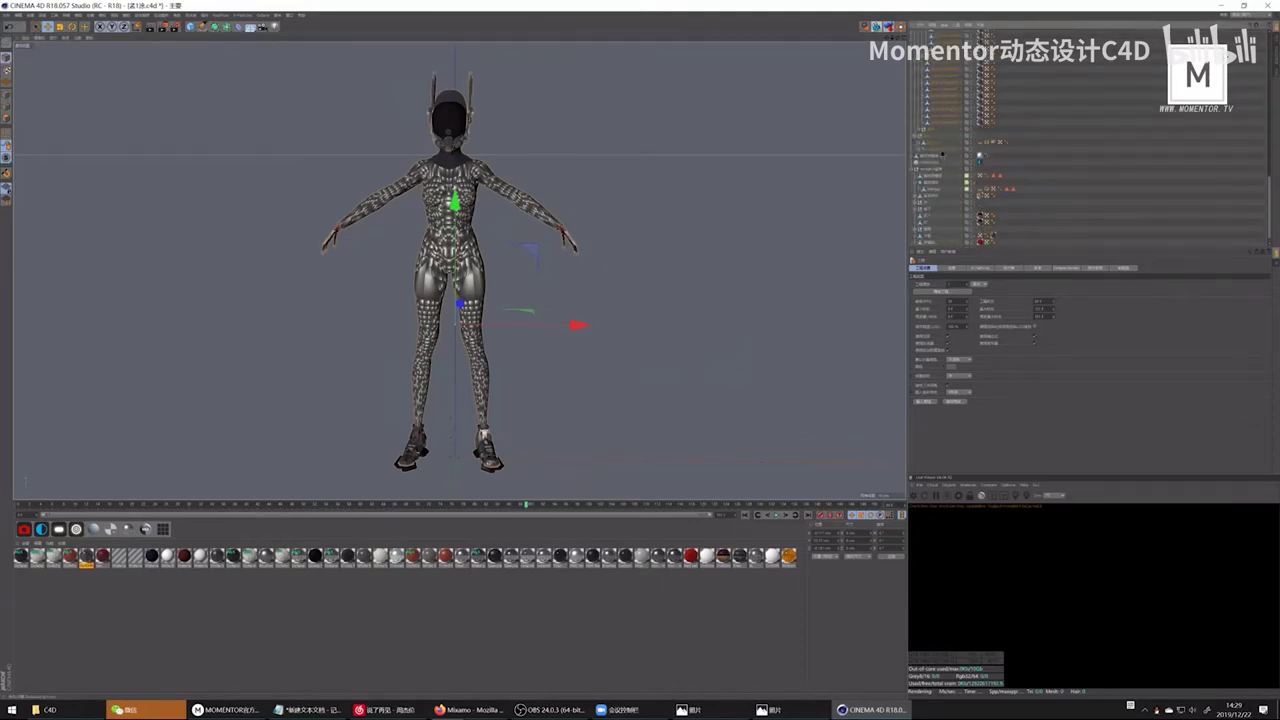
pyautogui.click(921, 131)
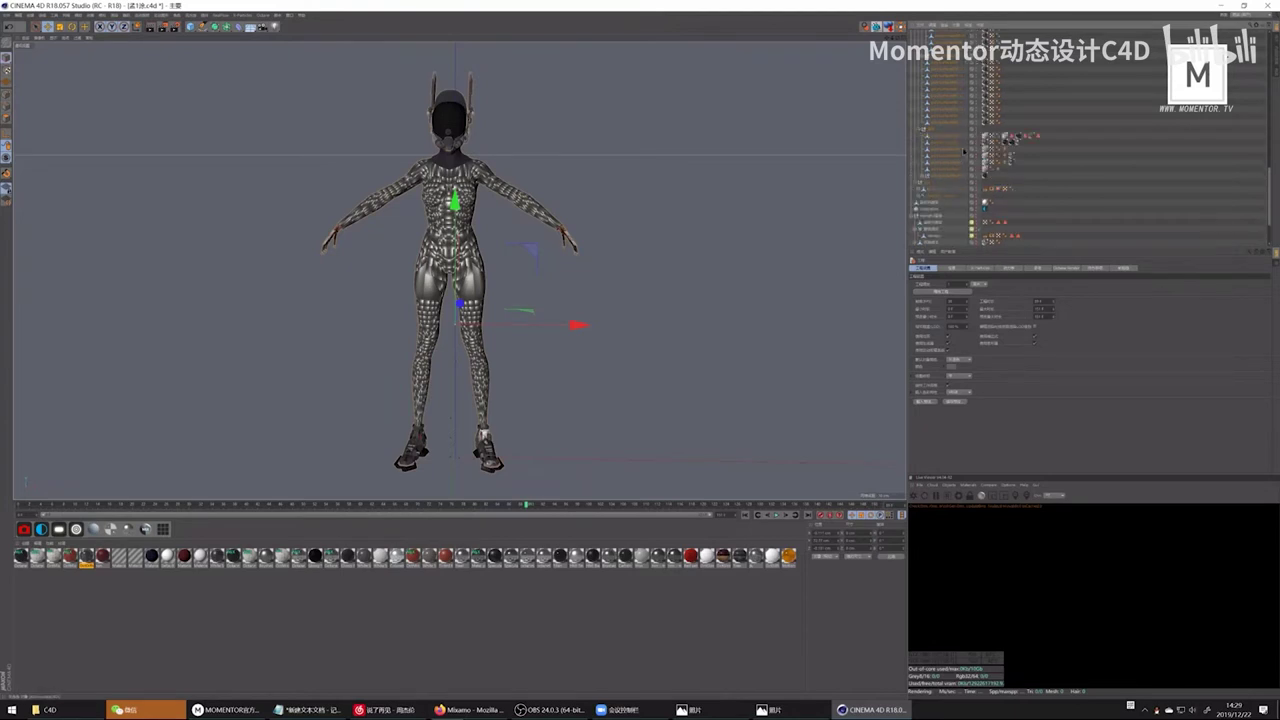
pyautogui.scroll(-3, 930, 150)
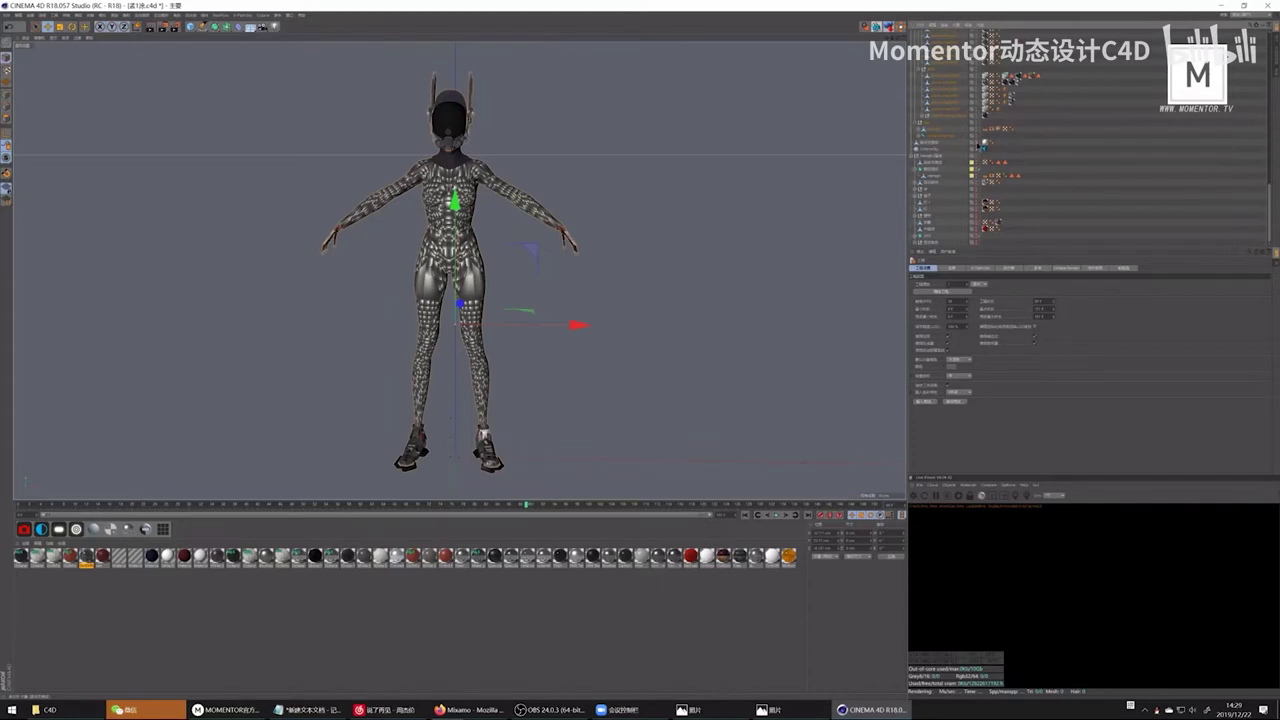
pyautogui.click(977, 147)
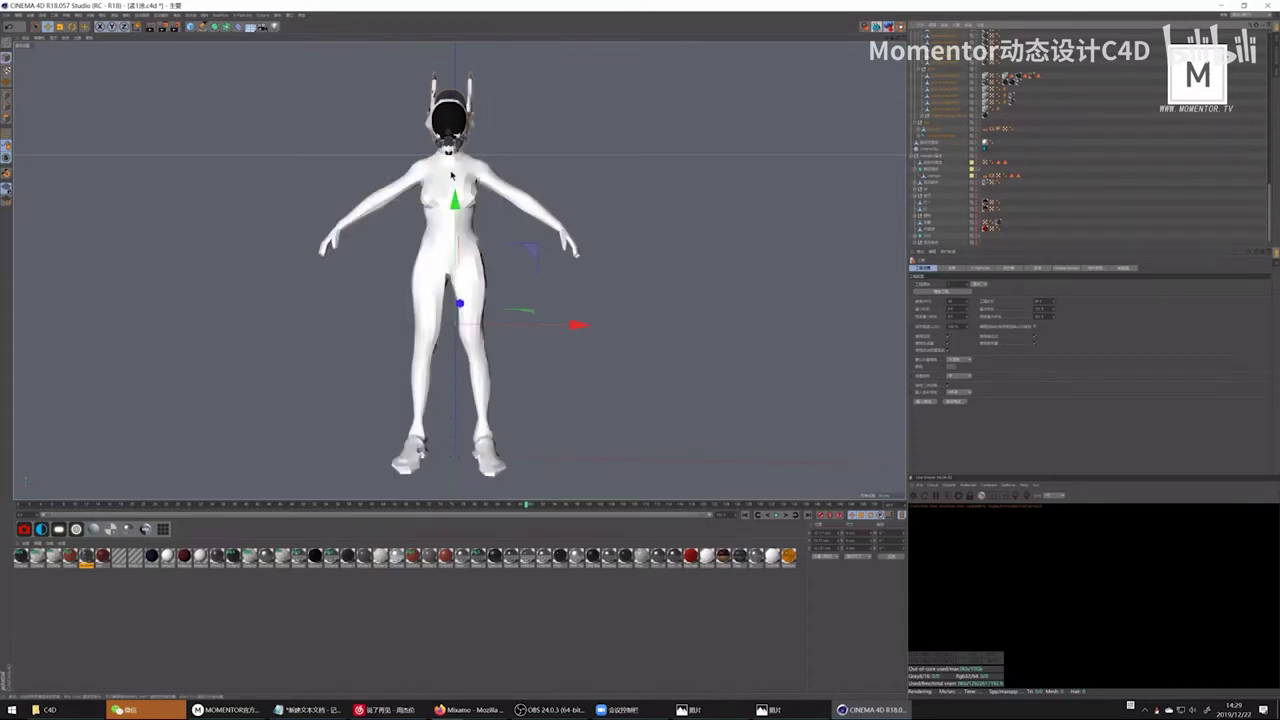
# Step: Move the white body's hip object left along X, then view both characters from the front
pyautogui.keyDown('alt'); pyautogui.moveTo(551, 214); pyautogui.dragTo(896, 153); pyautogui.keyUp('alt')
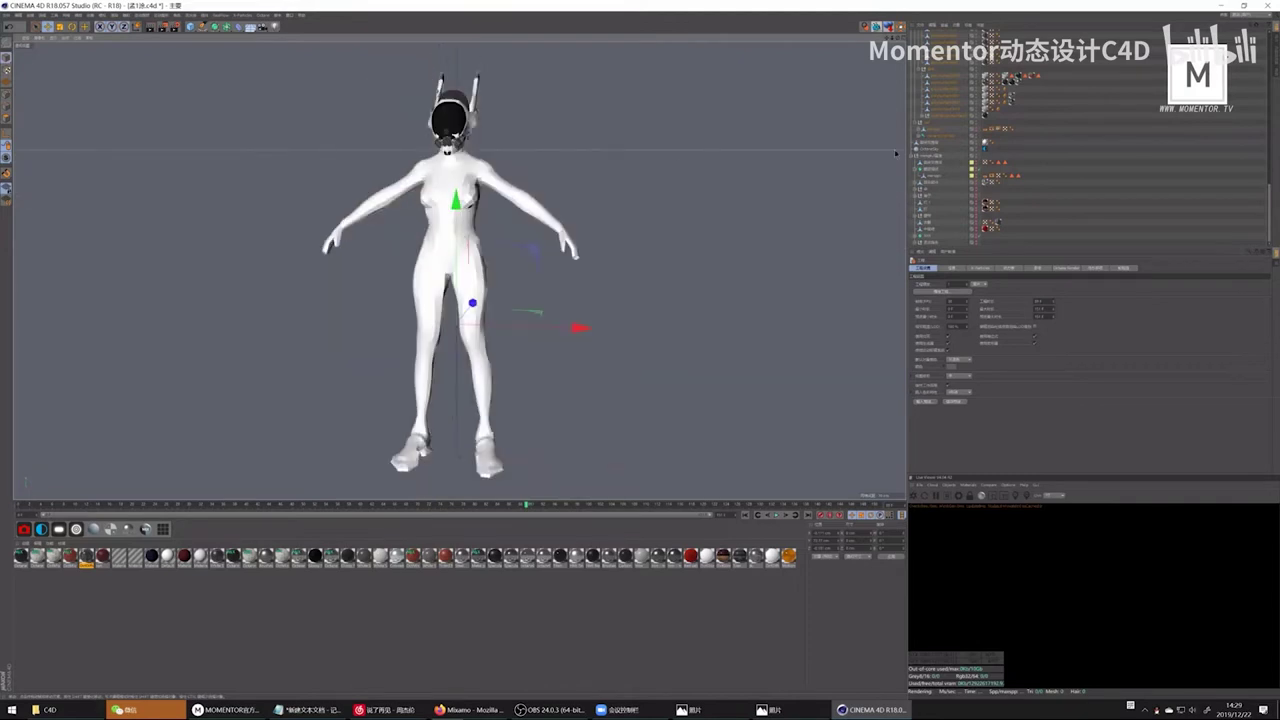
pyautogui.click(503, 171)
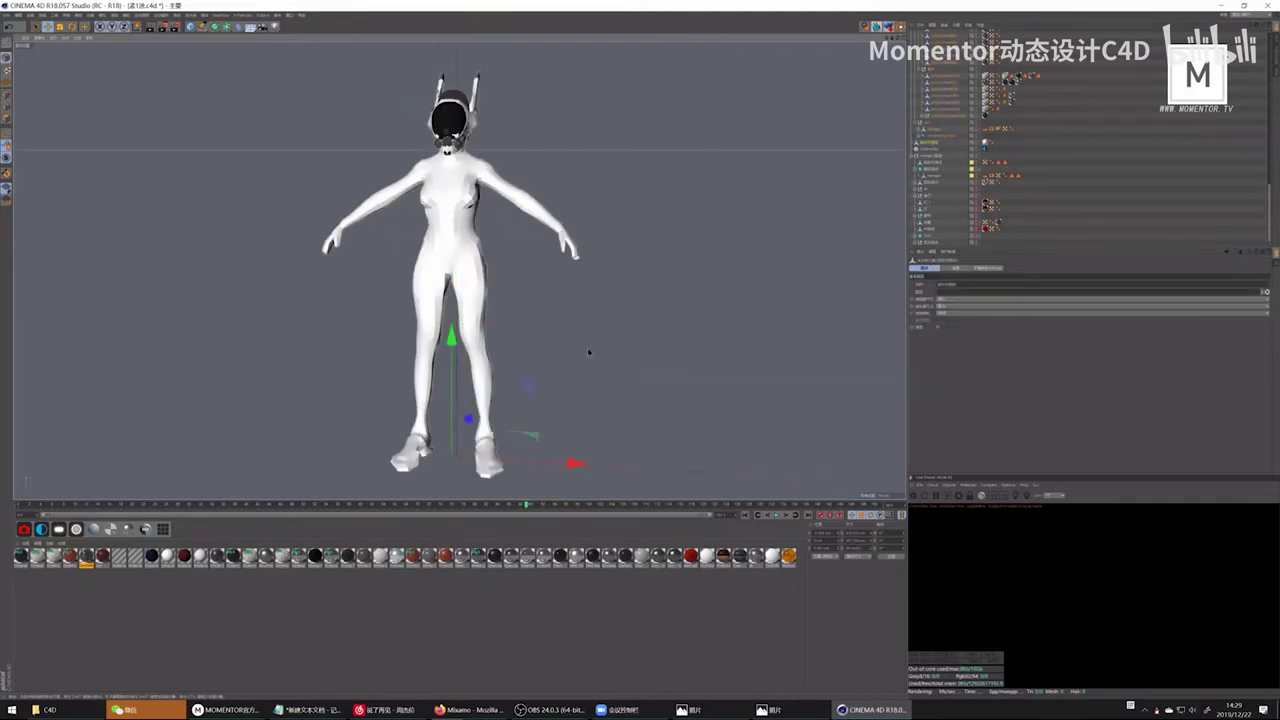
pyautogui.moveTo(572, 463); pyautogui.dragTo(356, 152)
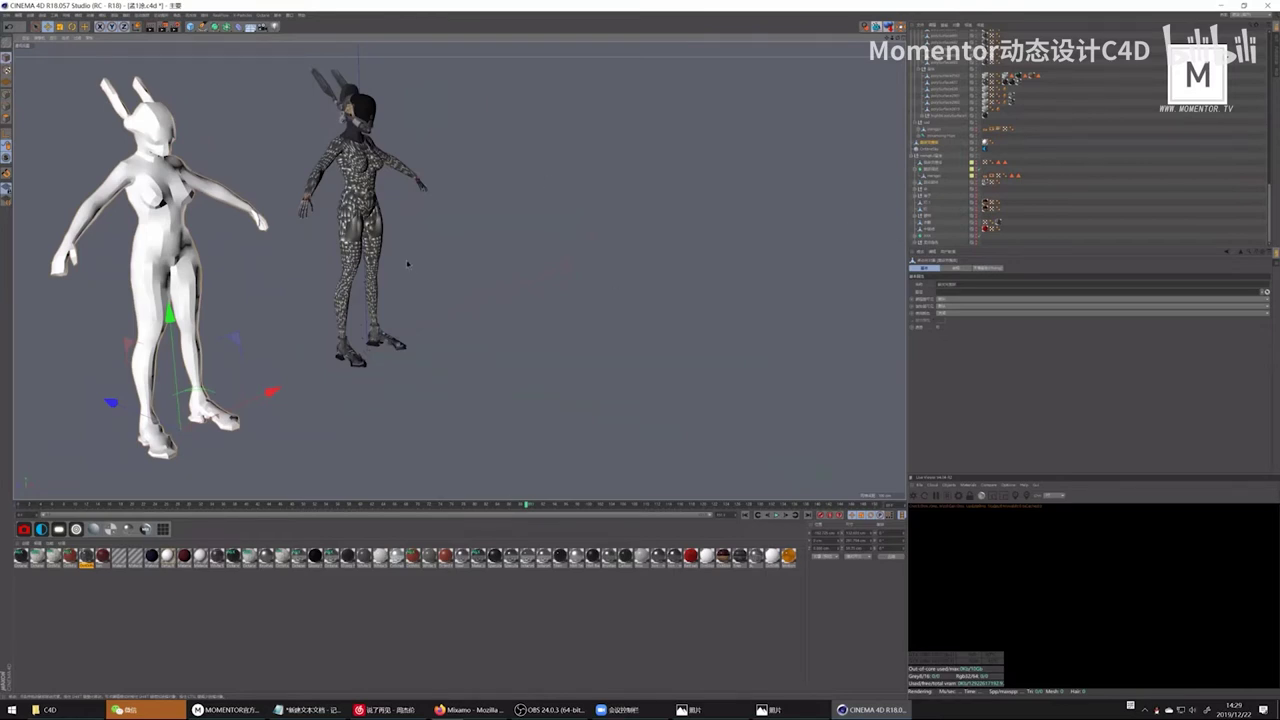
pyautogui.keyDown('alt'); pyautogui.moveTo(199, 177); pyautogui.dragTo(401, 215); pyautogui.keyUp('alt')
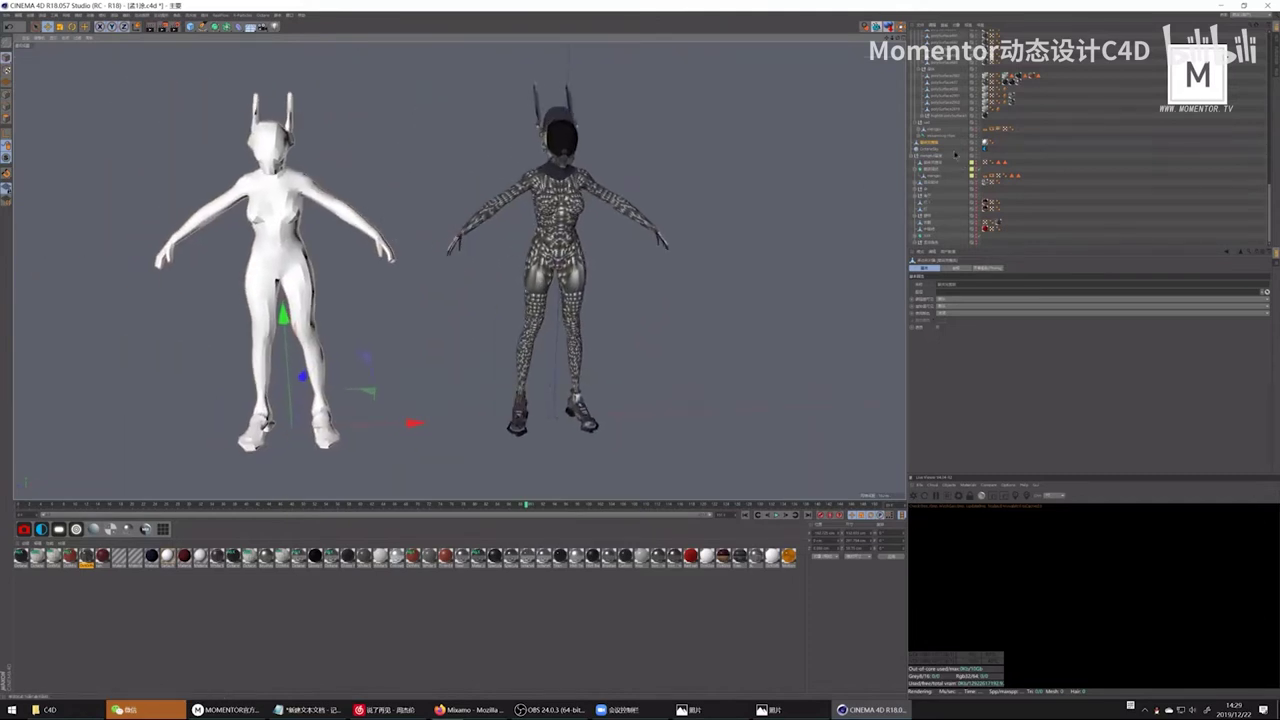
# Step: Select the textured character, collapse its child list, and select its chest joint
pyautogui.click(940, 142)
pyautogui.scroll(5, 935, 90)
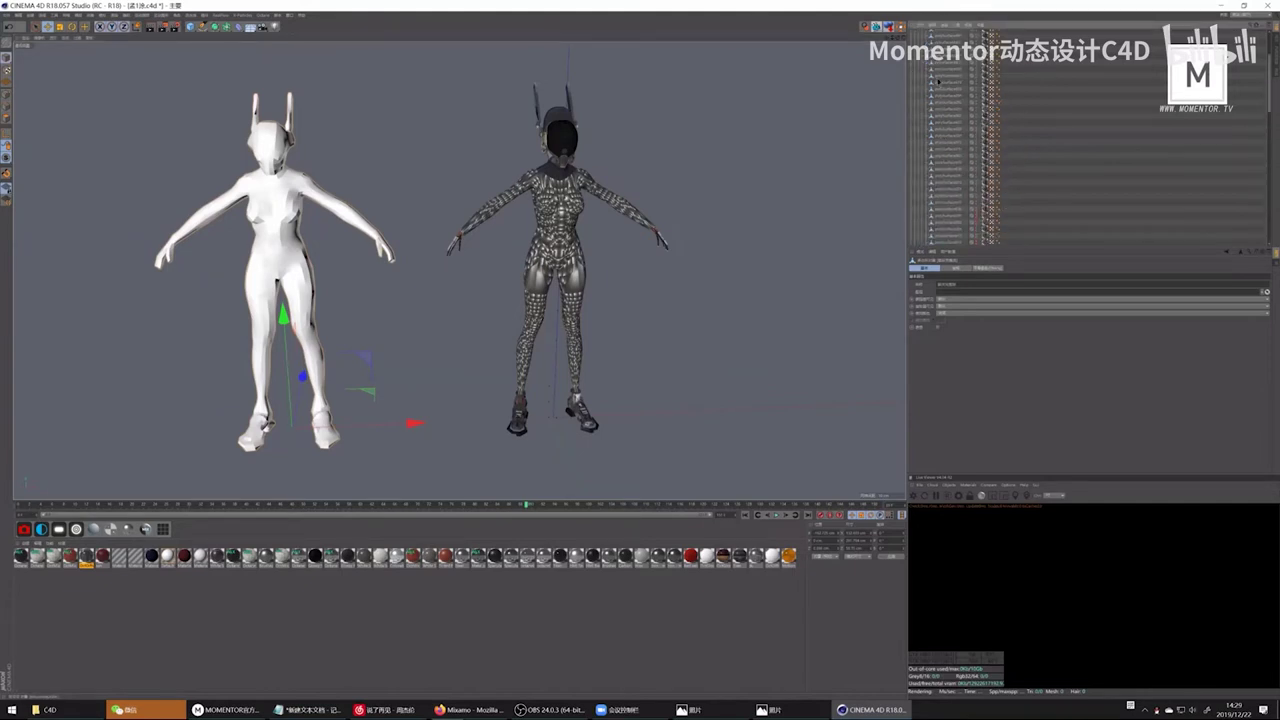
pyautogui.click(917, 44)
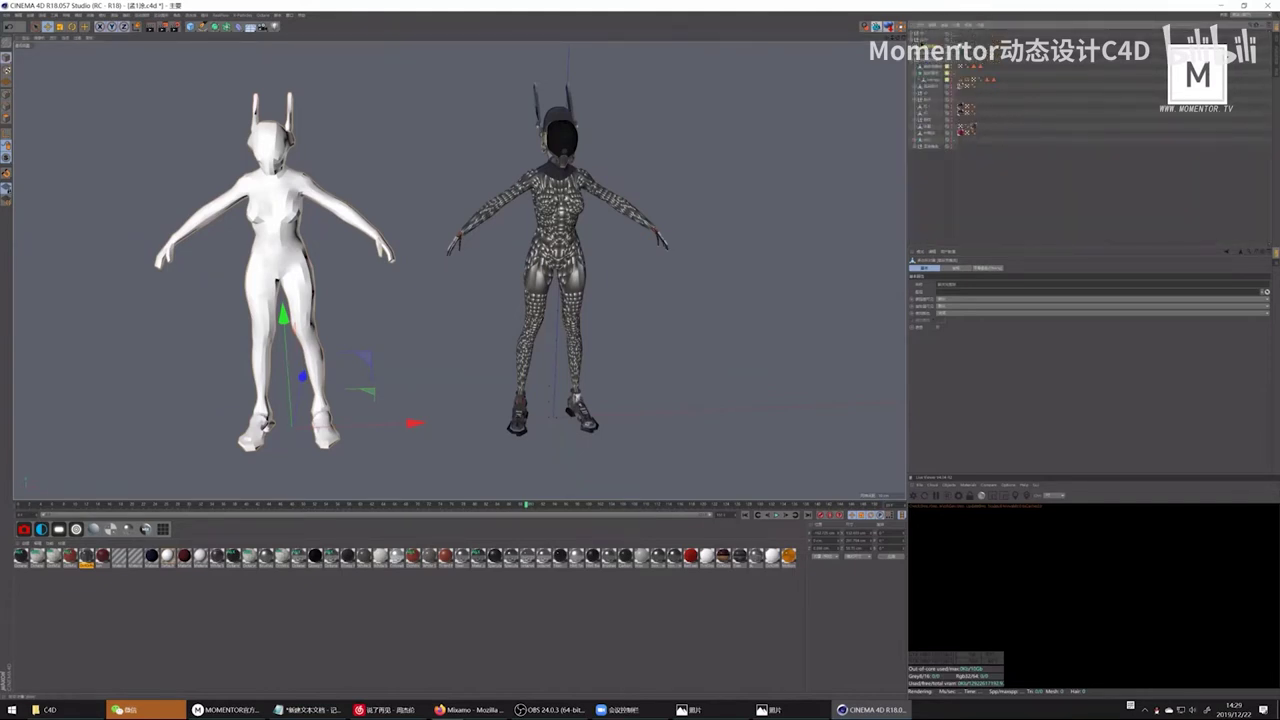
pyautogui.click(935, 79)
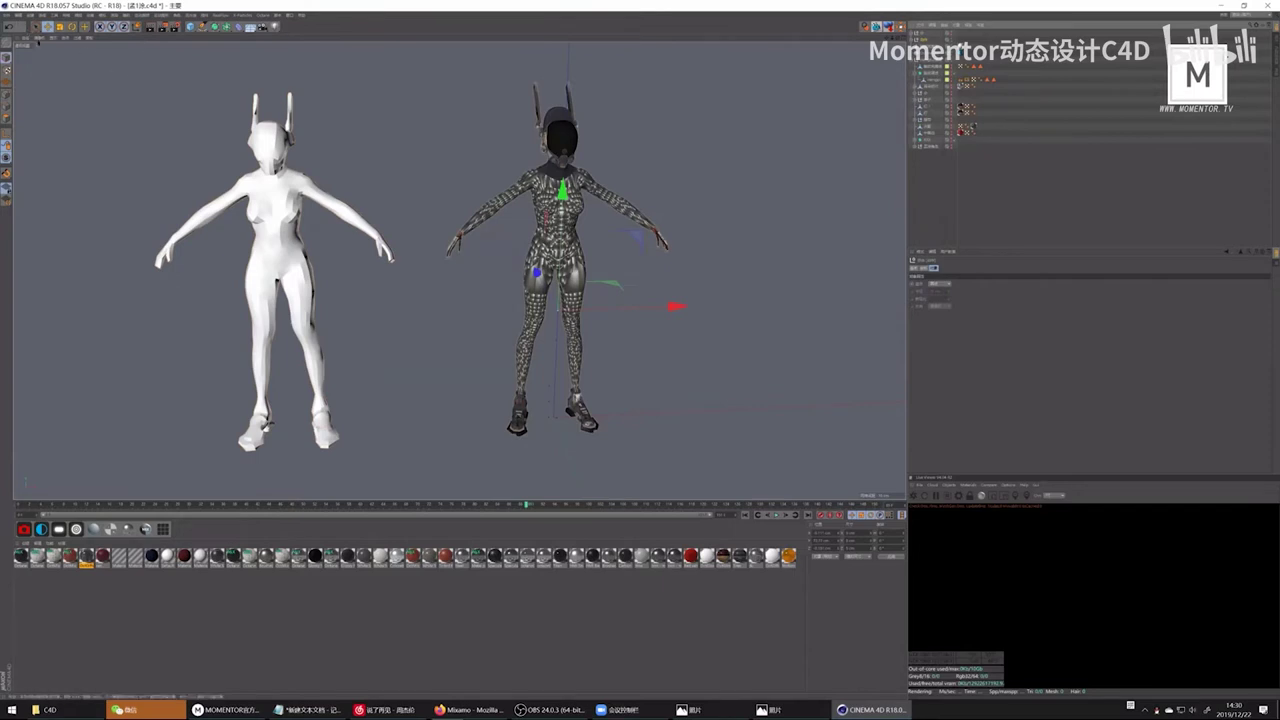
pyautogui.click(7, 15)
pyautogui.moveTo(62, 155)
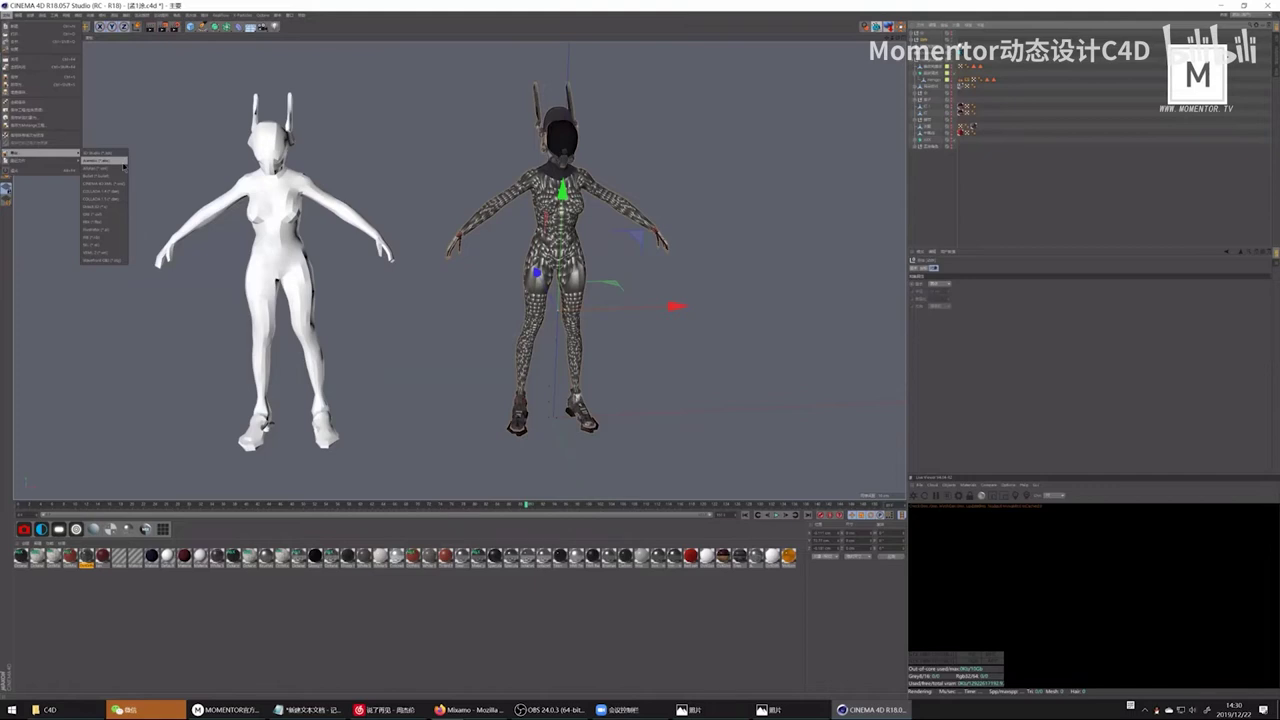
pyautogui.click(123, 162)
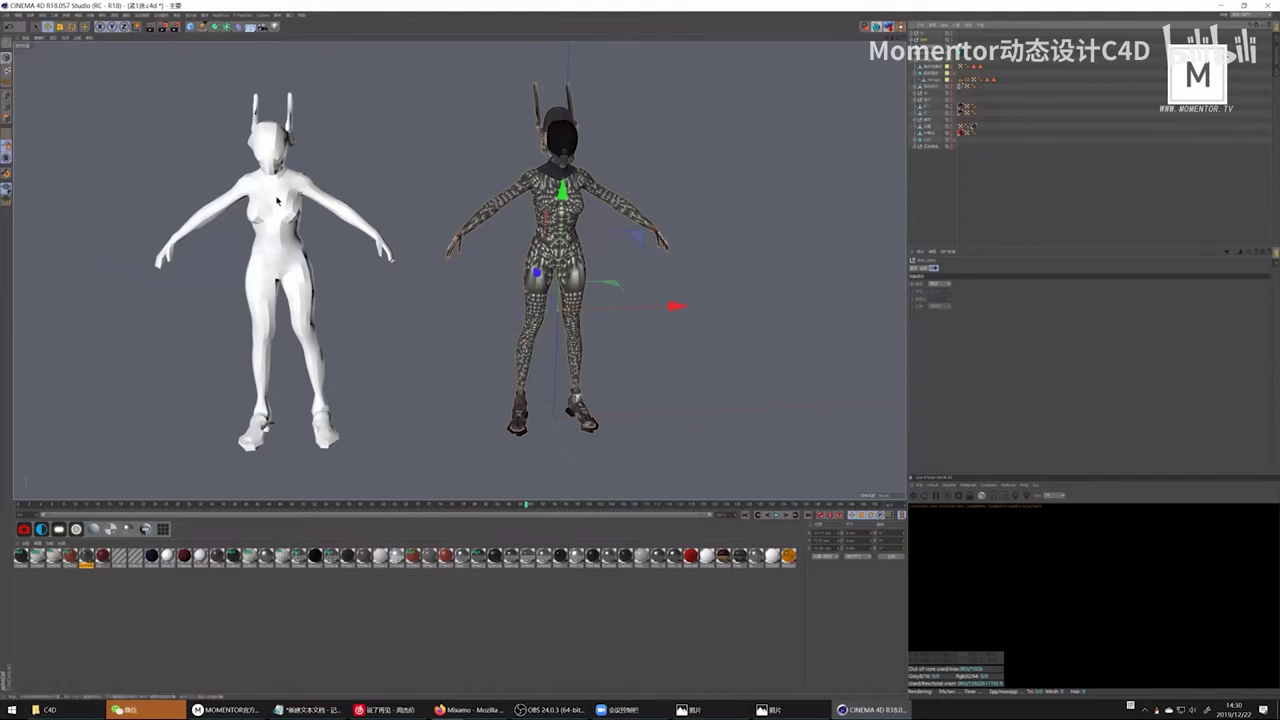
pyautogui.click(275, 260)
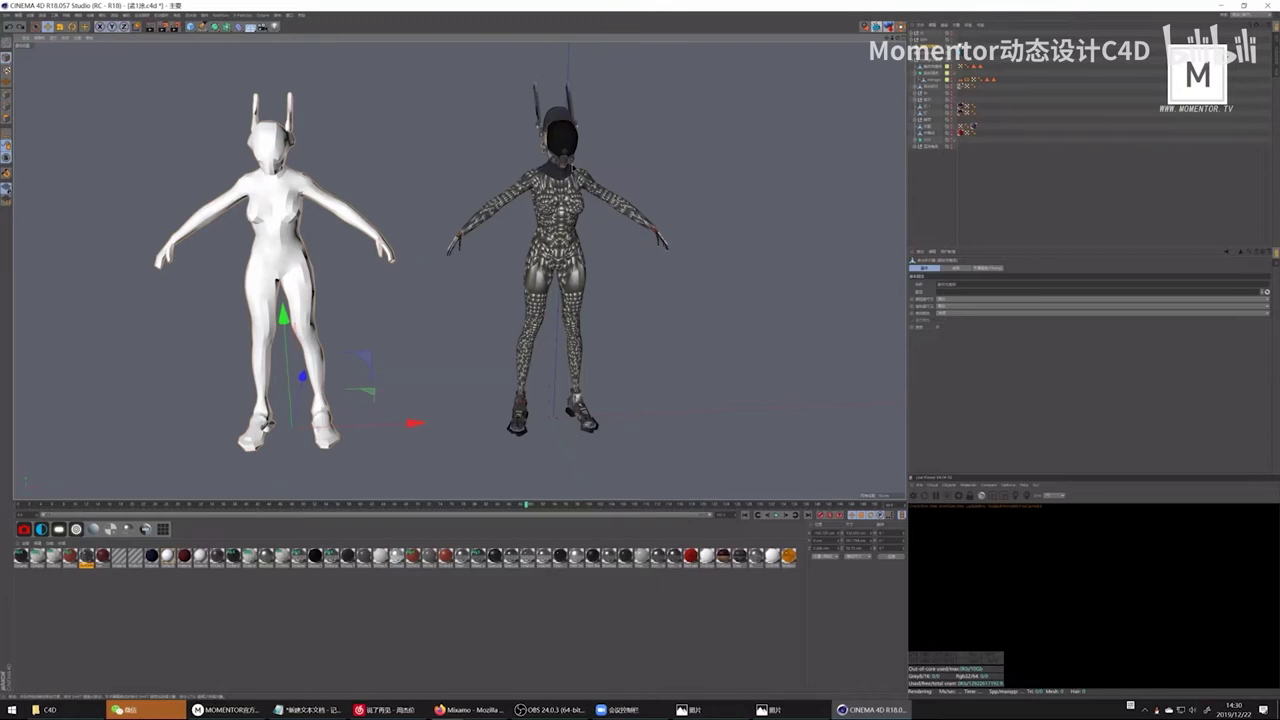
pyautogui.moveTo(420, 129)
pyautogui.keyDown('alt'); pyautogui.mouseDown()
pyautogui.moveTo(434, 120)
pyautogui.moveTo(413, 120)
pyautogui.mouseUp(); pyautogui.keyUp('alt')
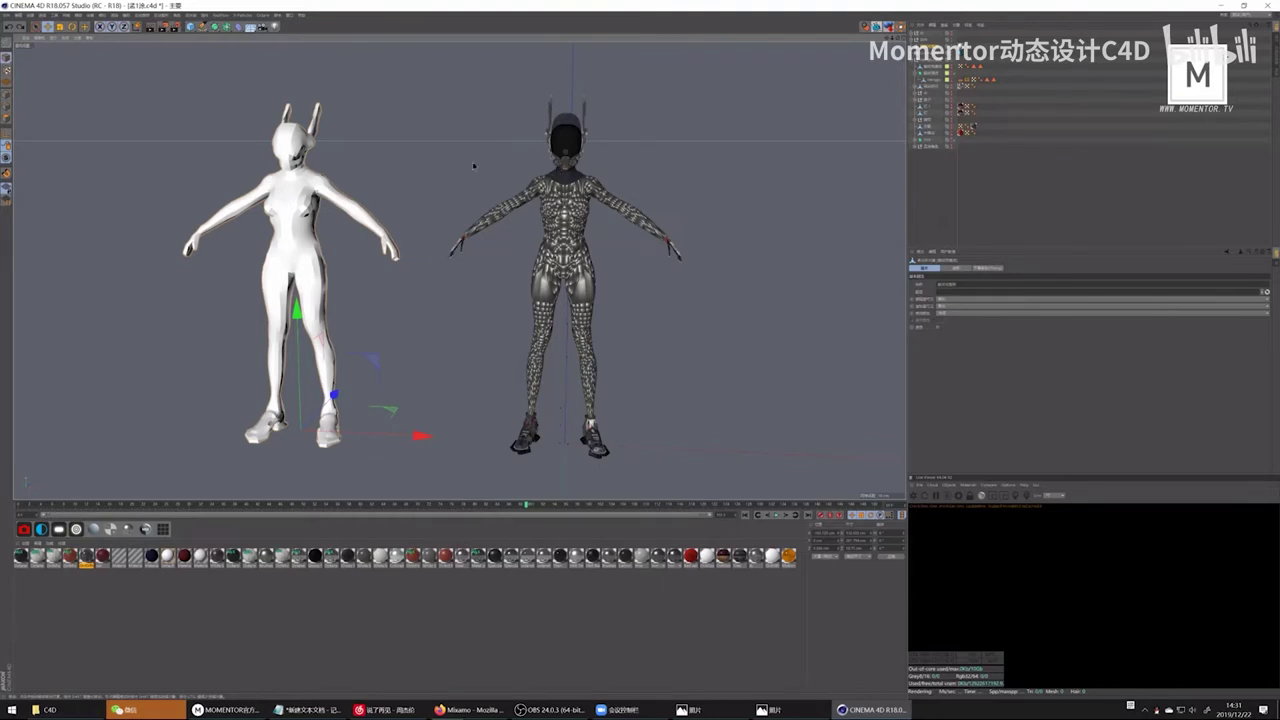
pyautogui.keyDown('alt'); pyautogui.moveTo(474, 166); pyautogui.dragTo(415, 173); pyautogui.keyUp('alt')
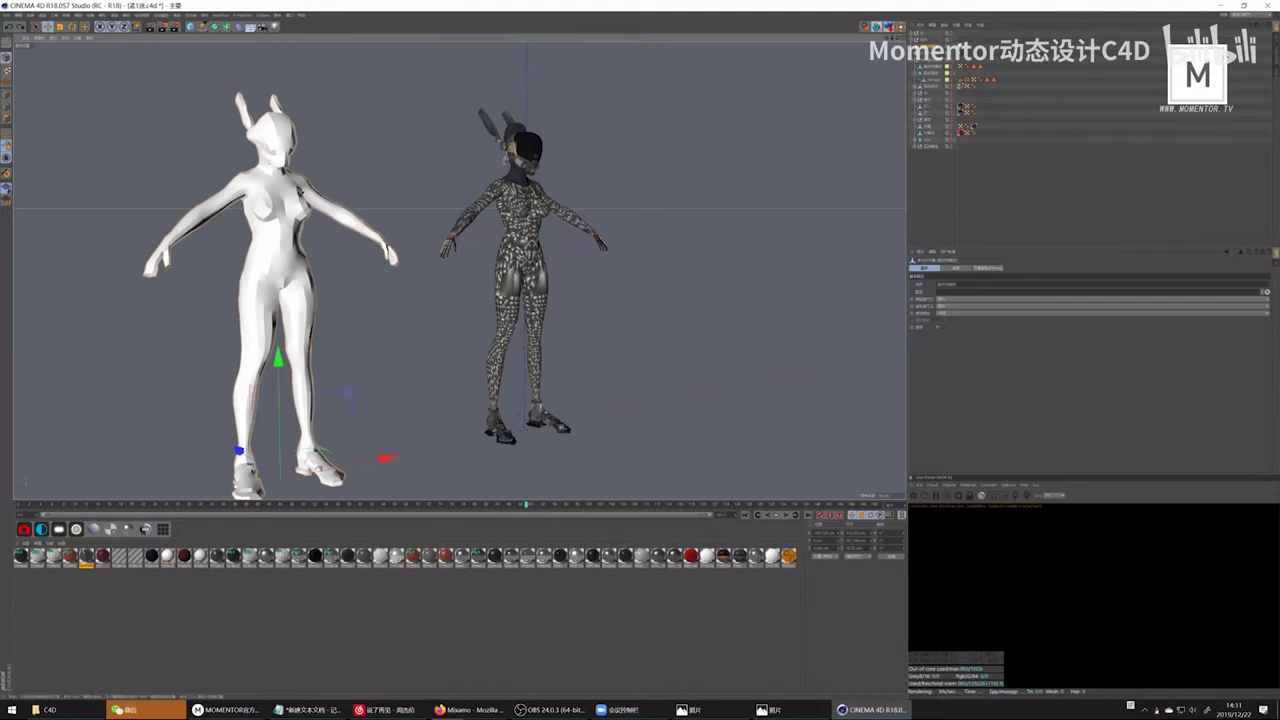
# Step: Open the 孟涂 修改意见 revision-notes image from the 素体 > 设计 folder
pyautogui.click(90, 709)
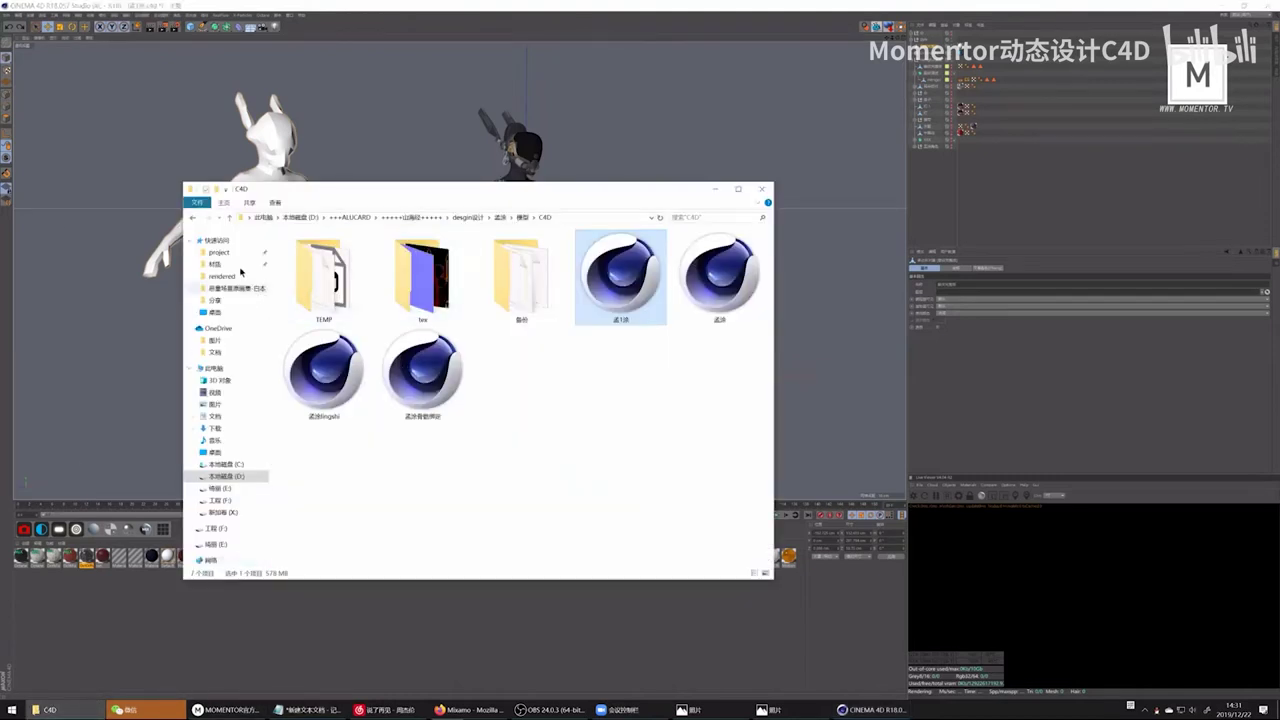
pyautogui.click(521, 217)
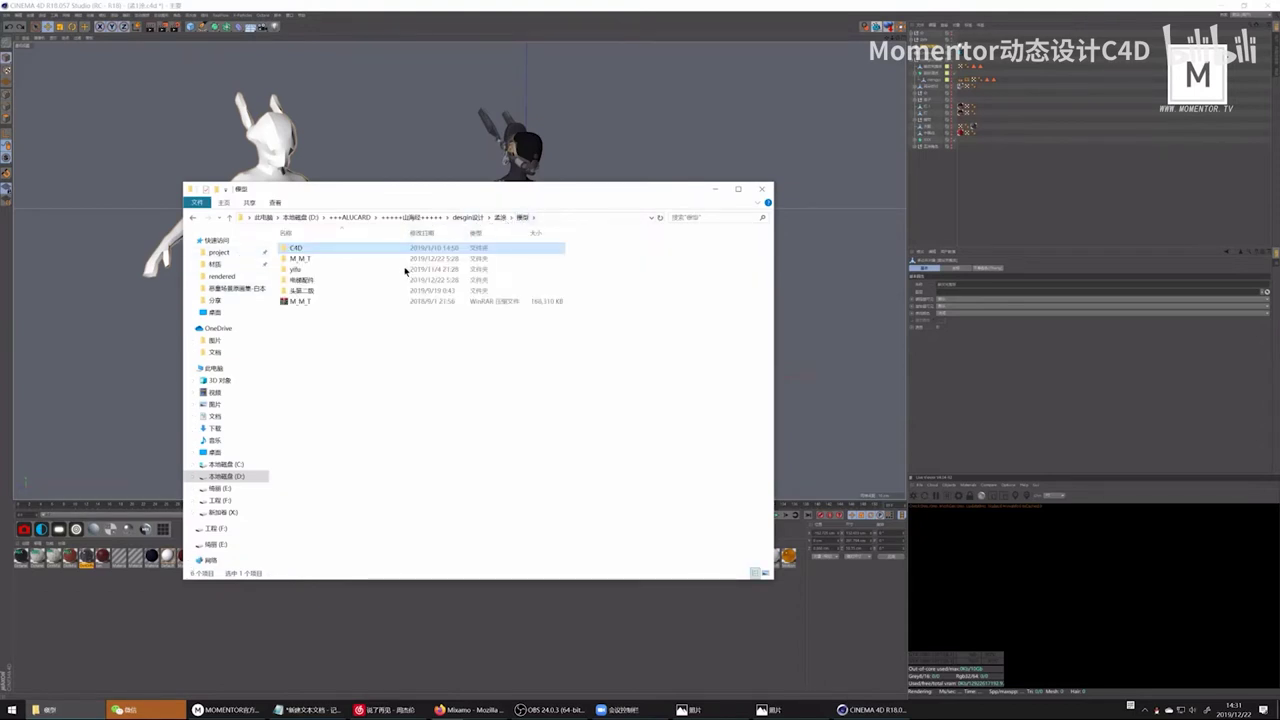
pyautogui.click(498, 217)
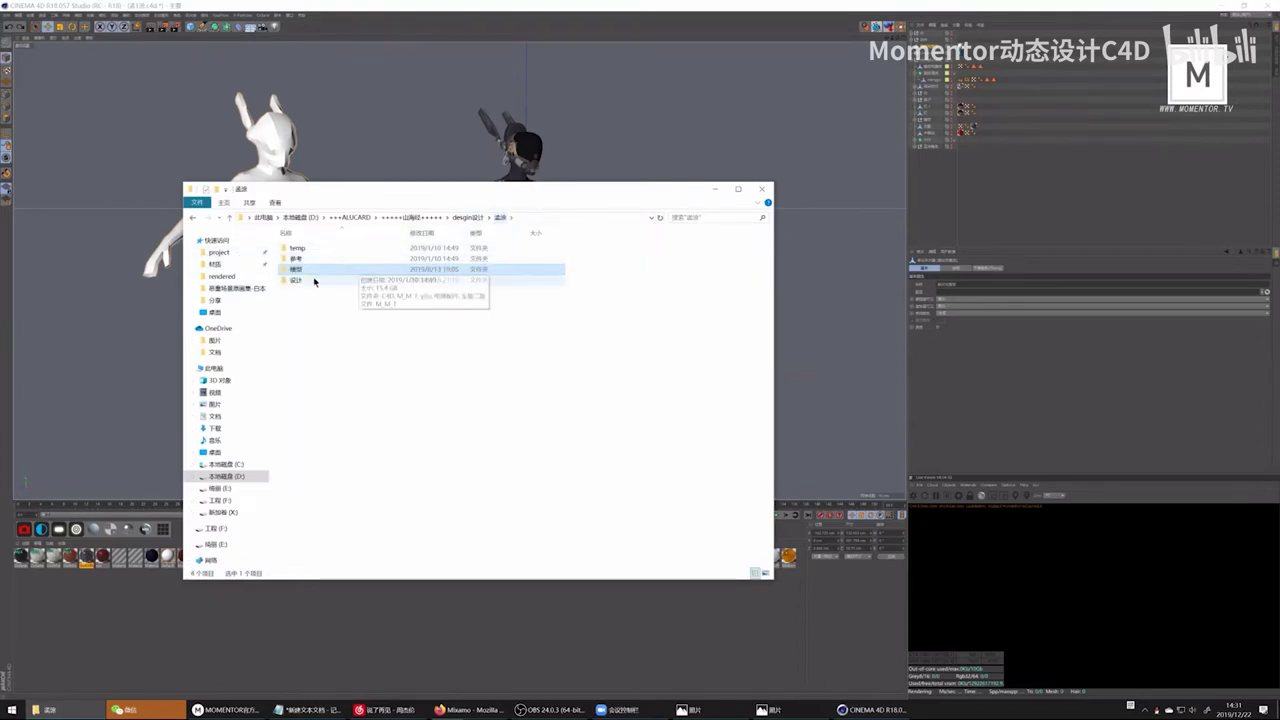
pyautogui.doubleClick(313, 281)
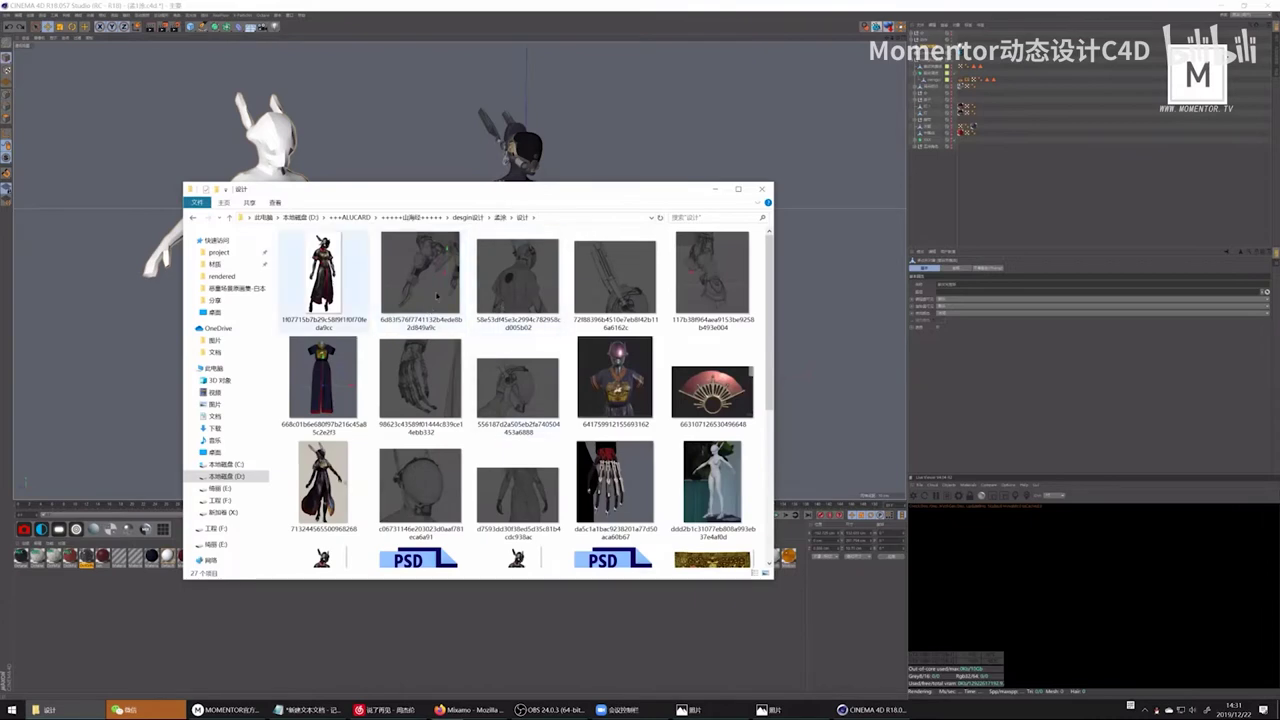
pyautogui.scroll(-5, 594, 347)
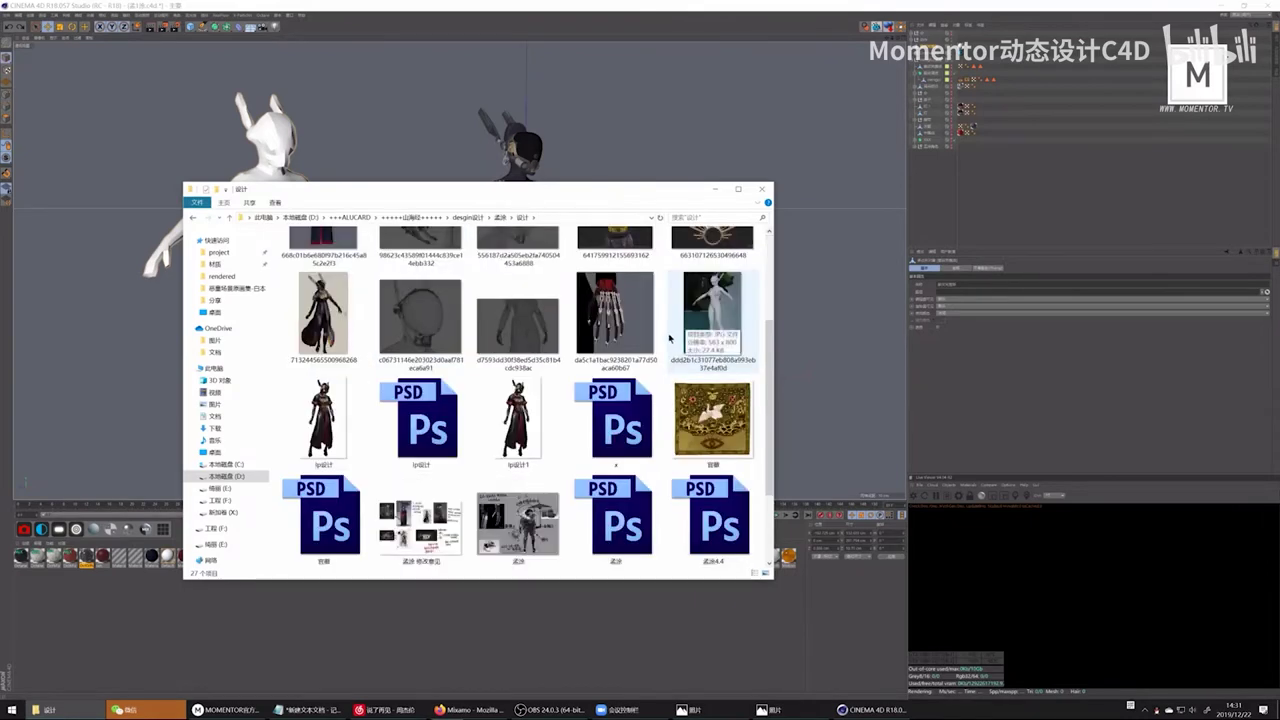
pyautogui.doubleClick(420, 428)
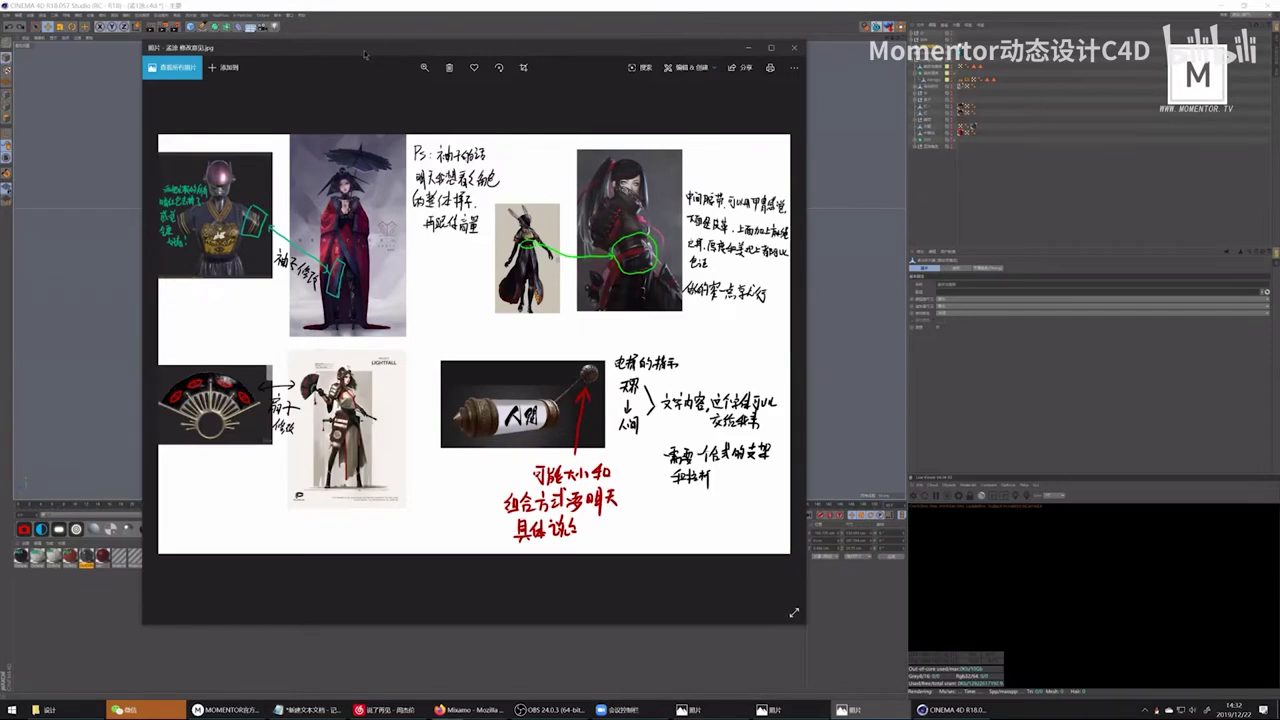
# Step: Close the revision-notes image and navigate up to 山海经, then into the reference folder
pyautogui.moveTo(365, 54); pyautogui.dragTo(793, 44)
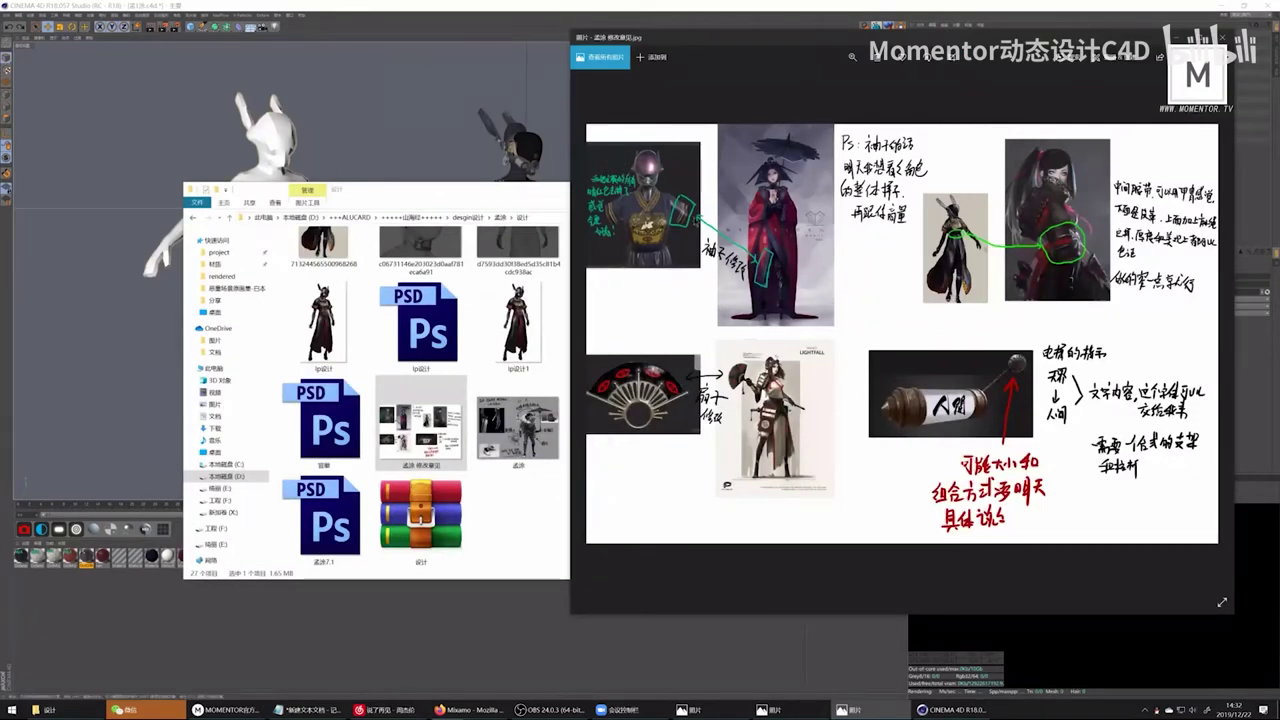
pyautogui.click(1227, 37)
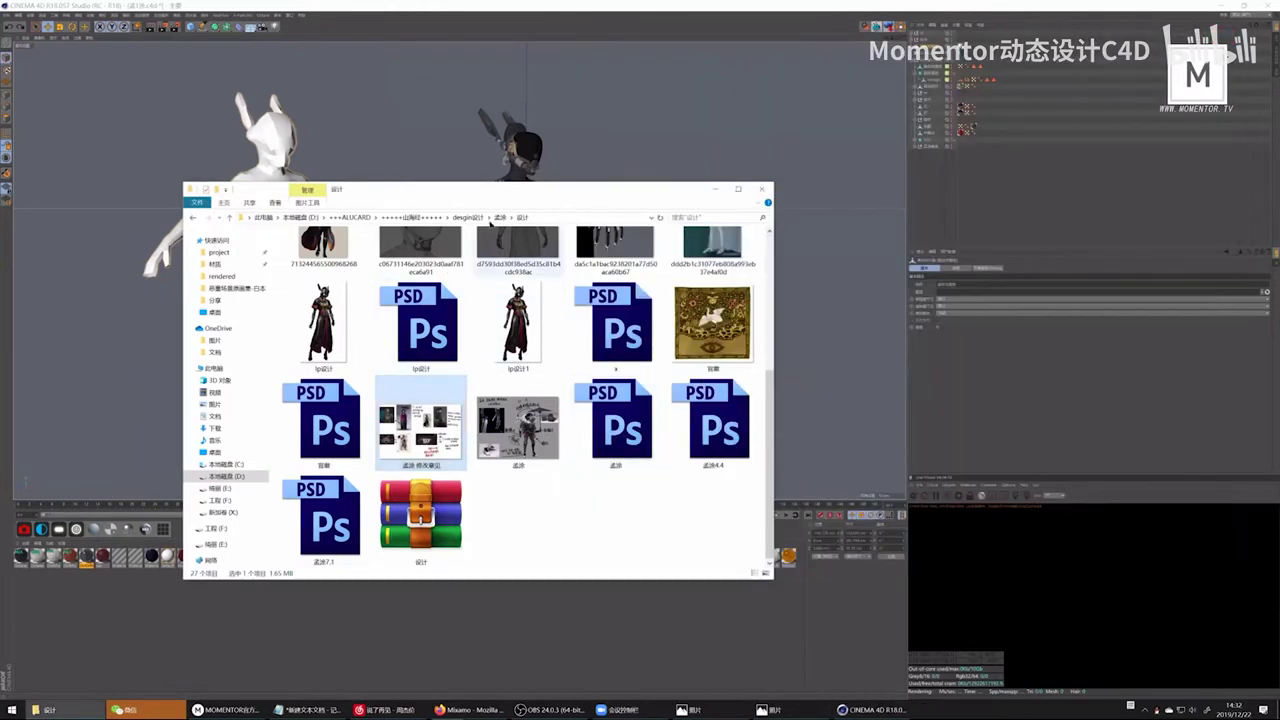
pyautogui.click(460, 216)
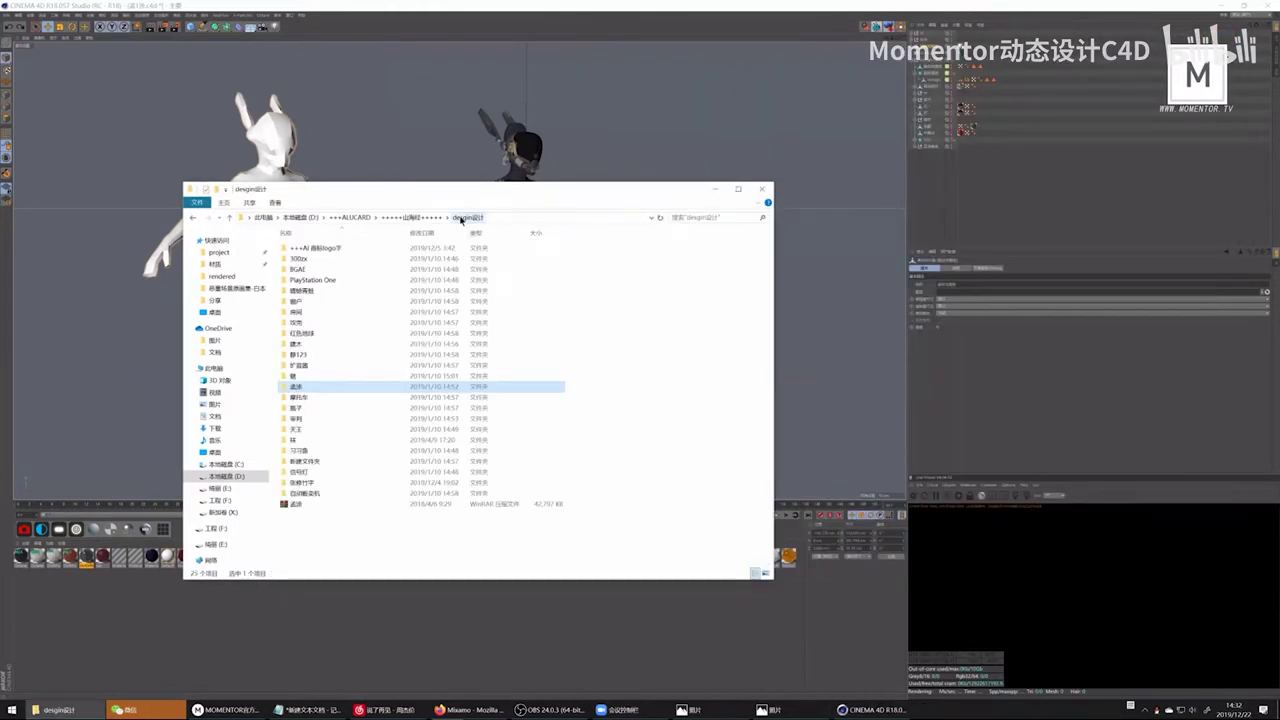
pyautogui.click(425, 219)
pyautogui.click(314, 281)
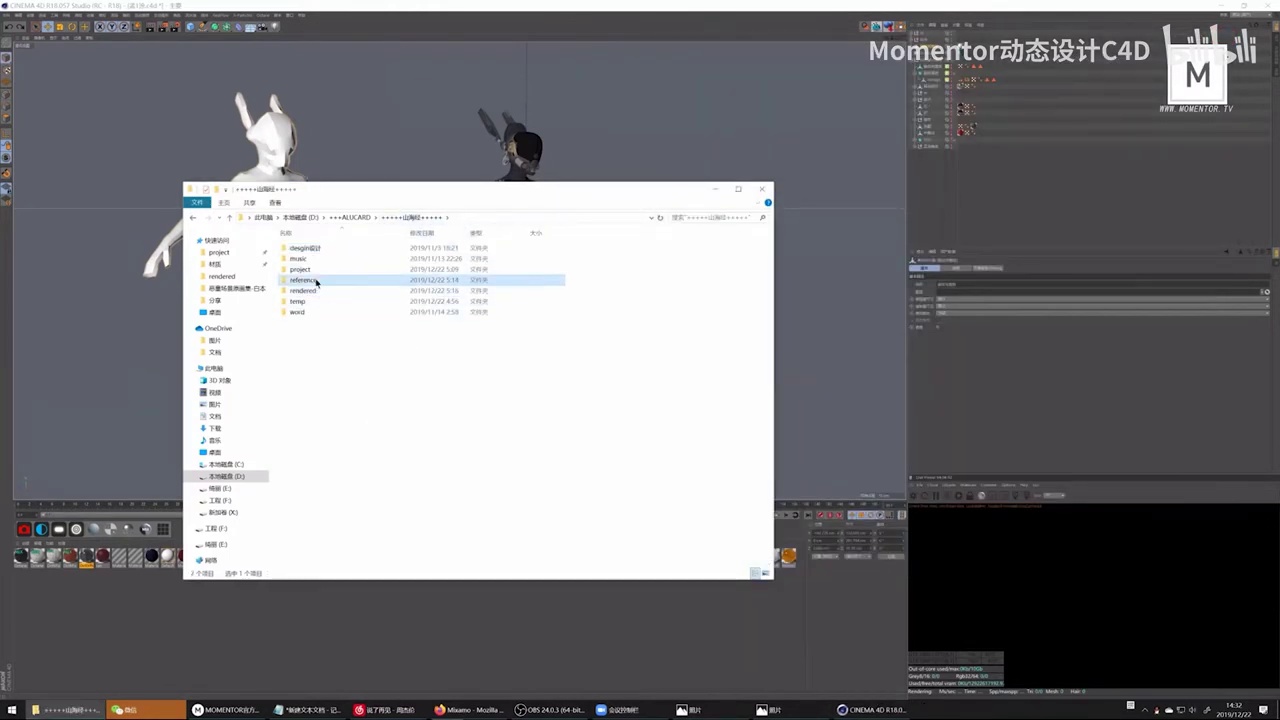
pyautogui.doubleClick(314, 281)
pyautogui.scroll(-5, 603, 355)
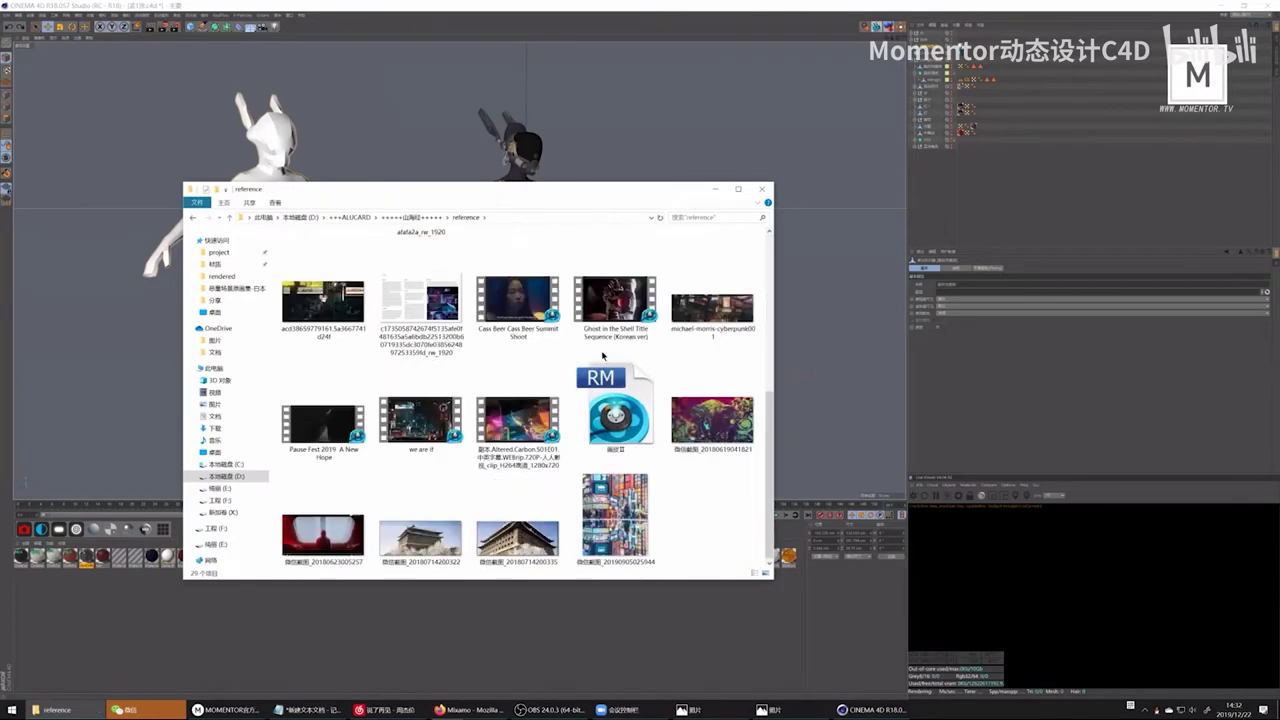
pyautogui.scroll(5, 603, 355)
# Step: Browse the reference subfolders and settle in the 新建文件夹 (2) concept-art folder
pyautogui.doubleClick(518, 285)
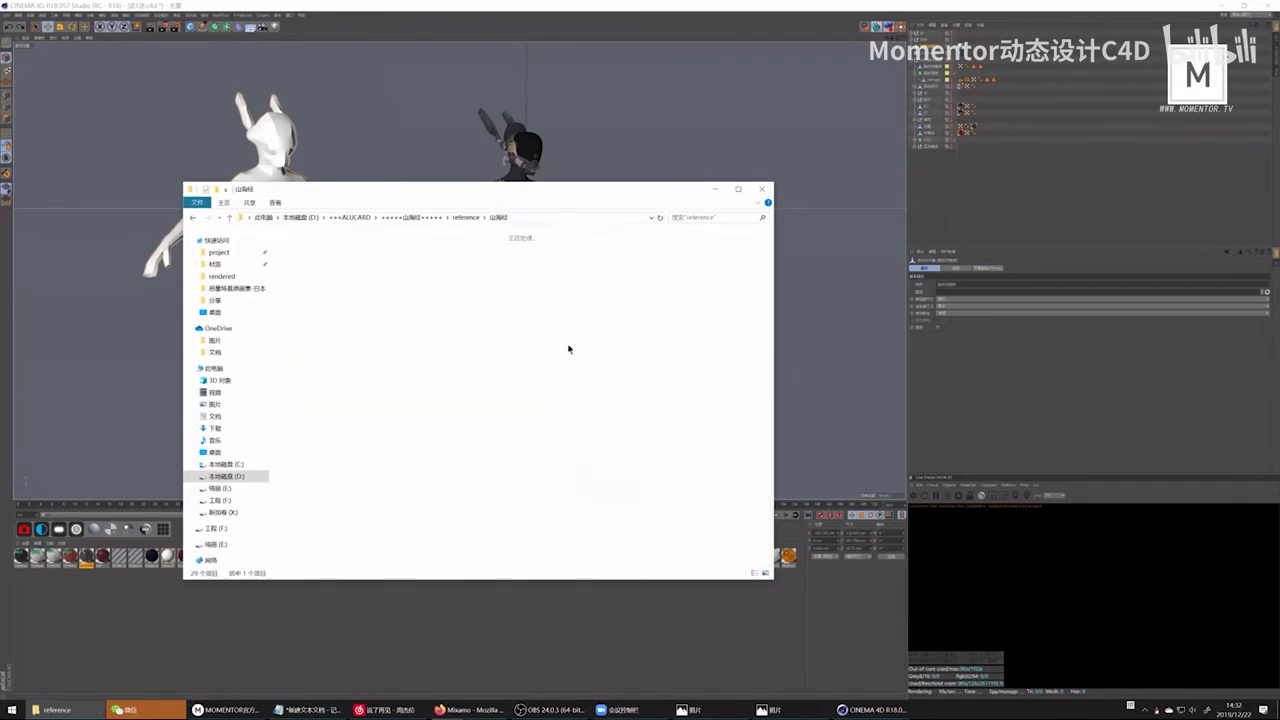
pyautogui.hotkey('alt', 'Left')
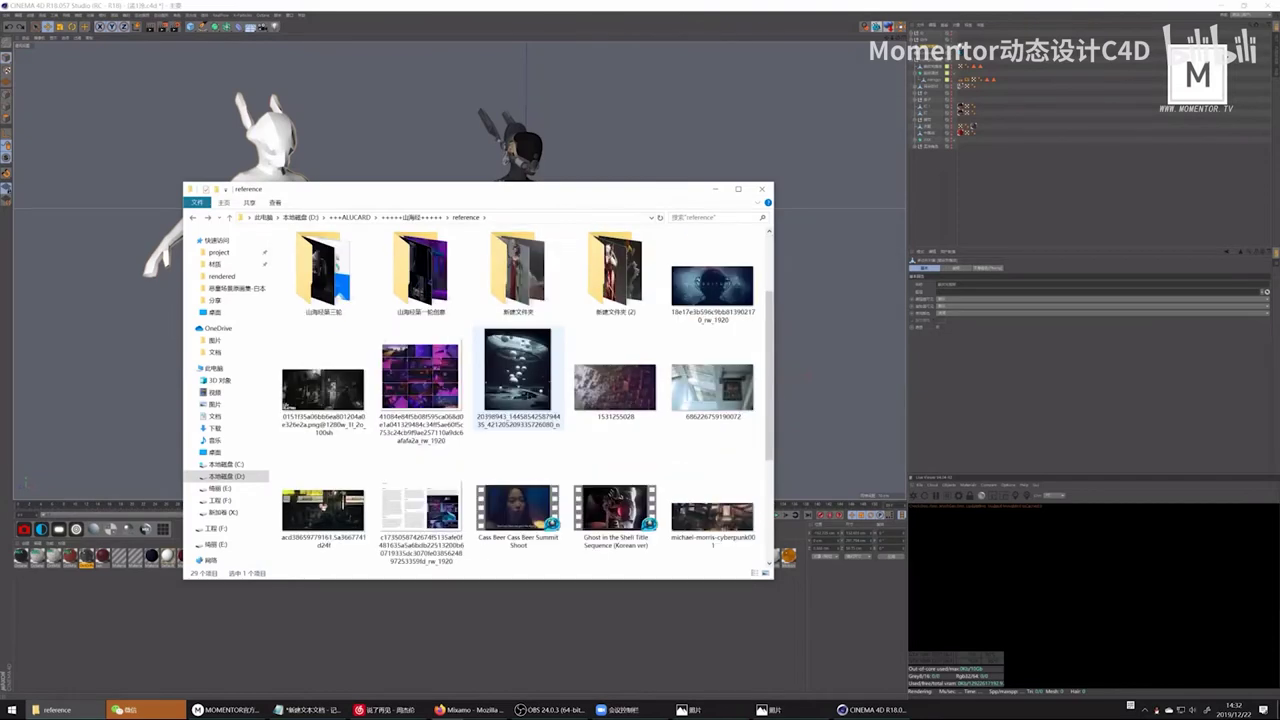
pyautogui.scroll(-3, 538, 415)
pyautogui.scroll(5, 560, 390)
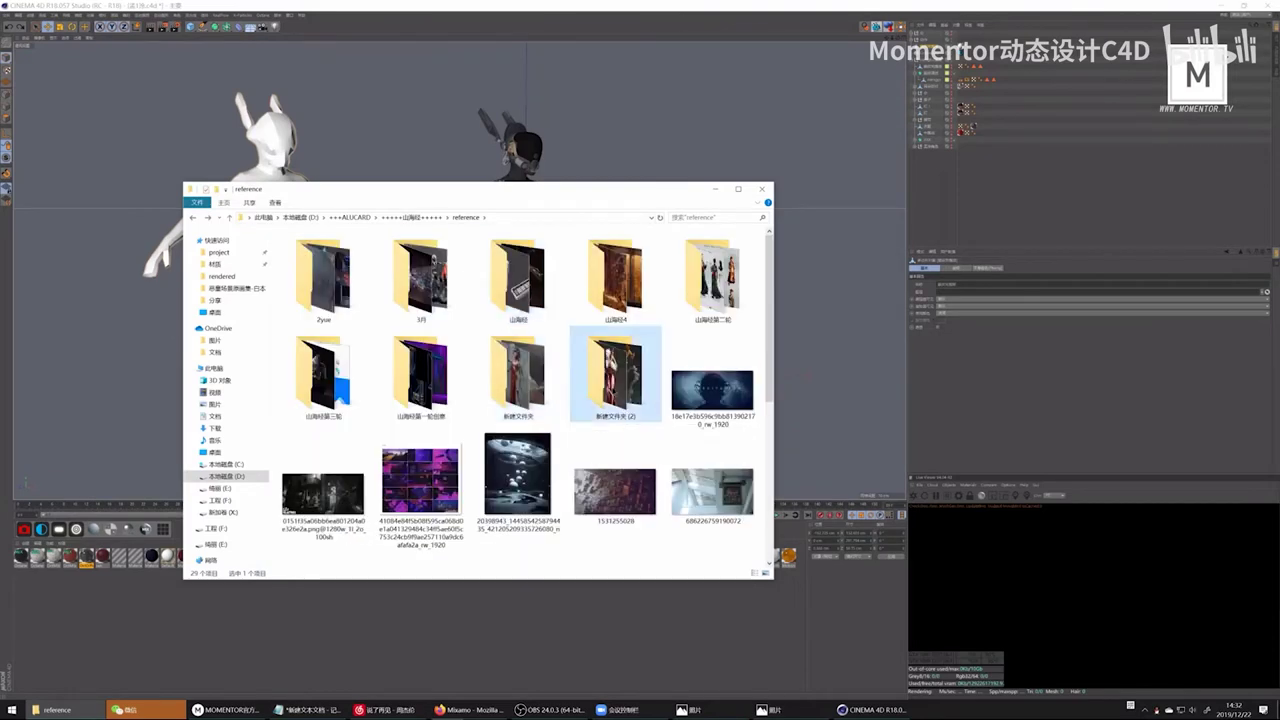
pyautogui.doubleClick(614, 392)
pyautogui.scroll(-8, 605, 440)
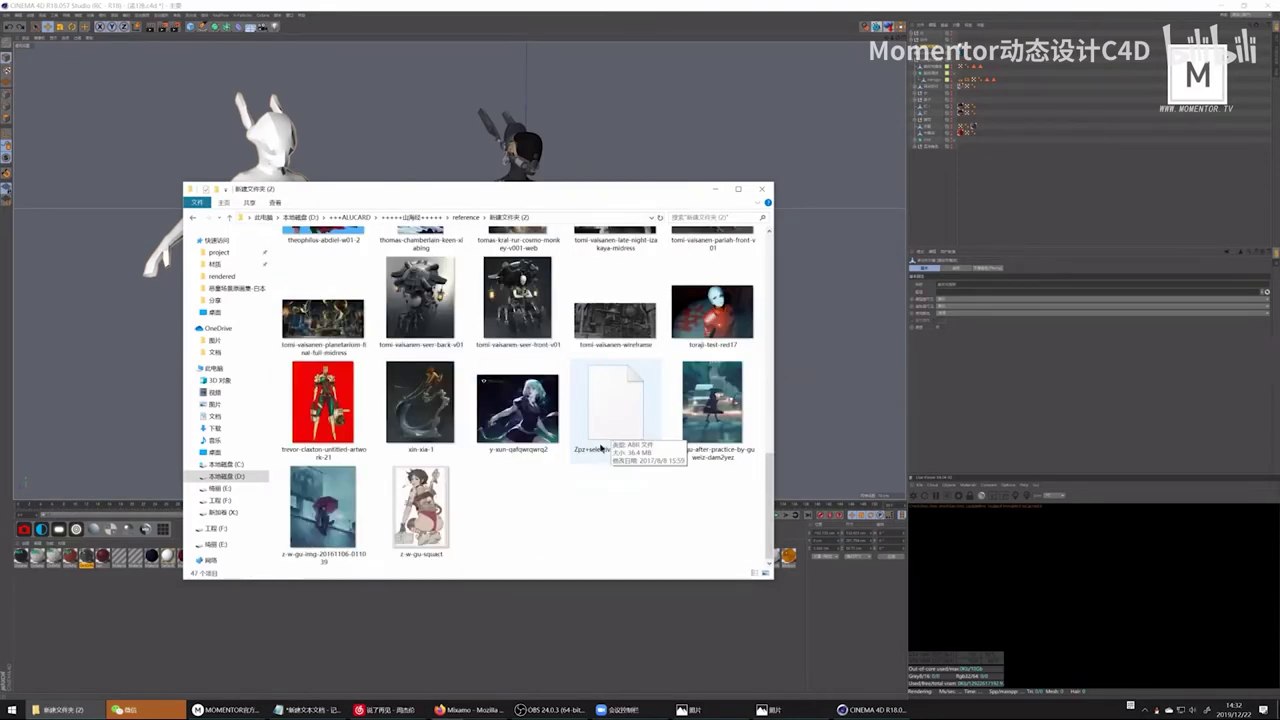
pyautogui.hotkey('alt', 'Left')
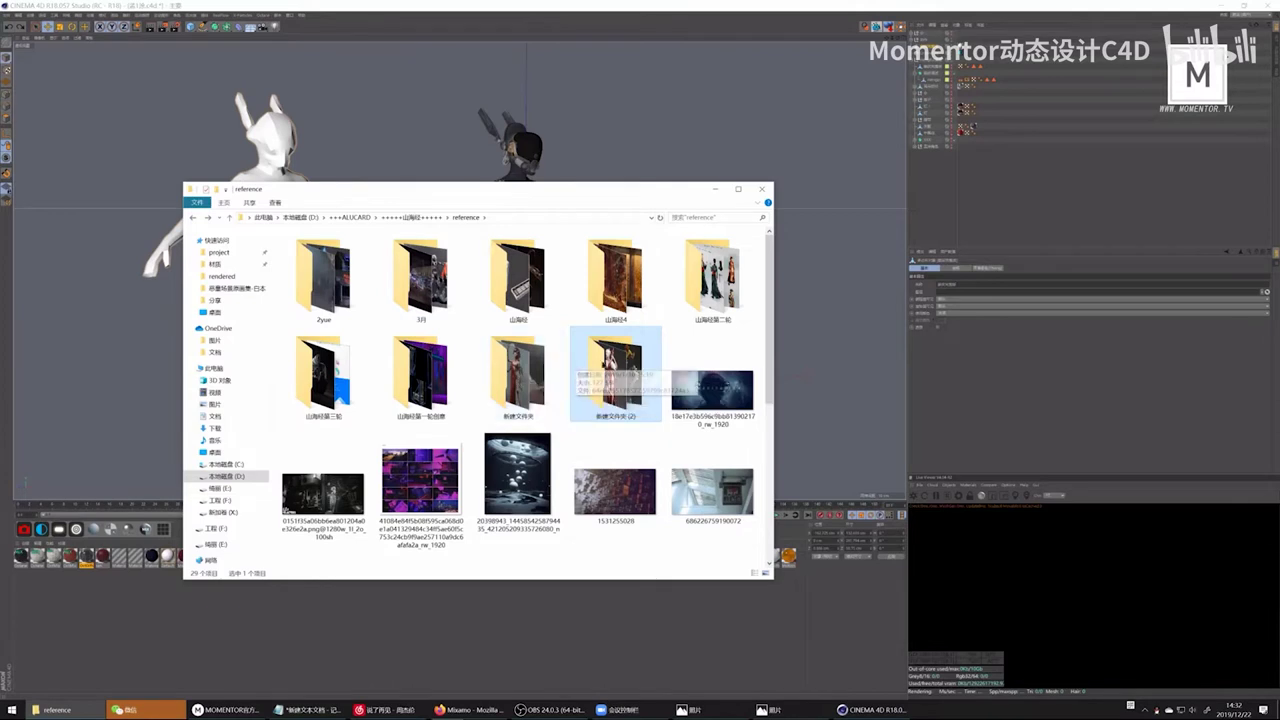
pyautogui.doubleClick(614, 372)
# Step: Open bogdan-rezunenko-2.jpg in Photos and place the Explorer window beside it
pyautogui.doubleClick(518, 371)
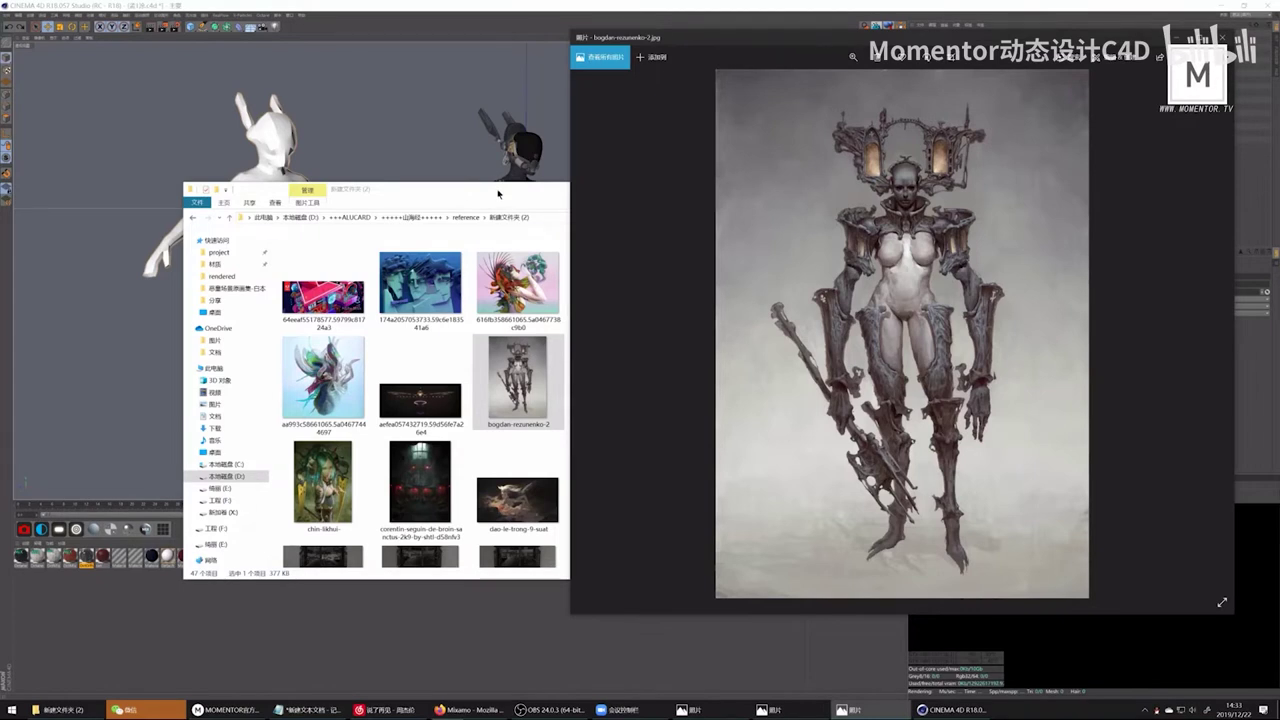
pyautogui.moveTo(497, 194); pyautogui.dragTo(401, 201)
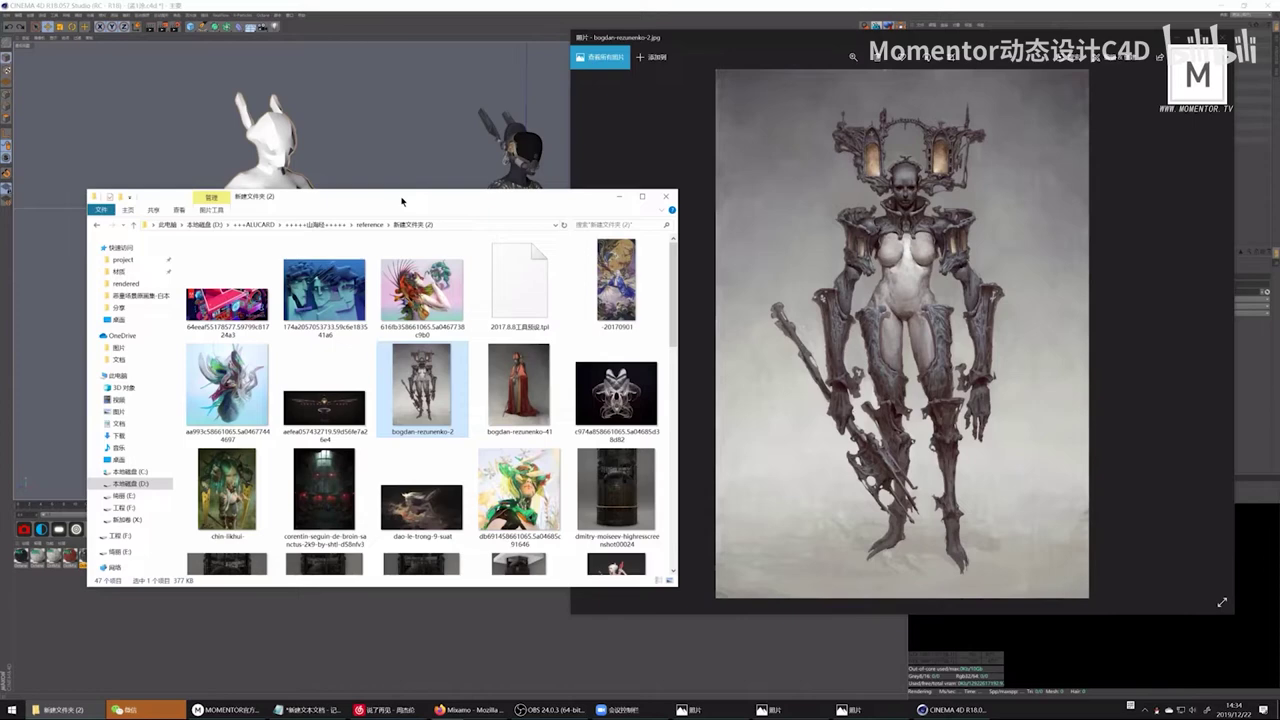
pyautogui.click(398, 150)
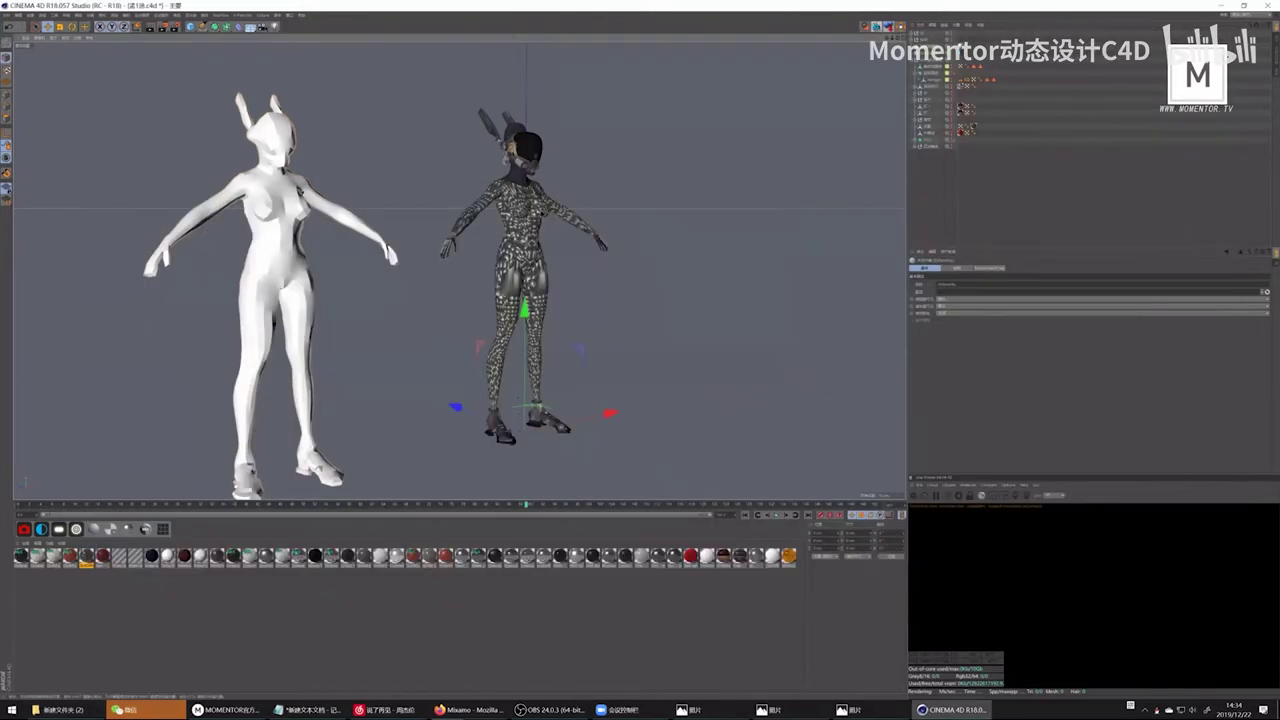
pyautogui.scroll(5, 530, 210)
pyautogui.scroll(3, 548, 120)
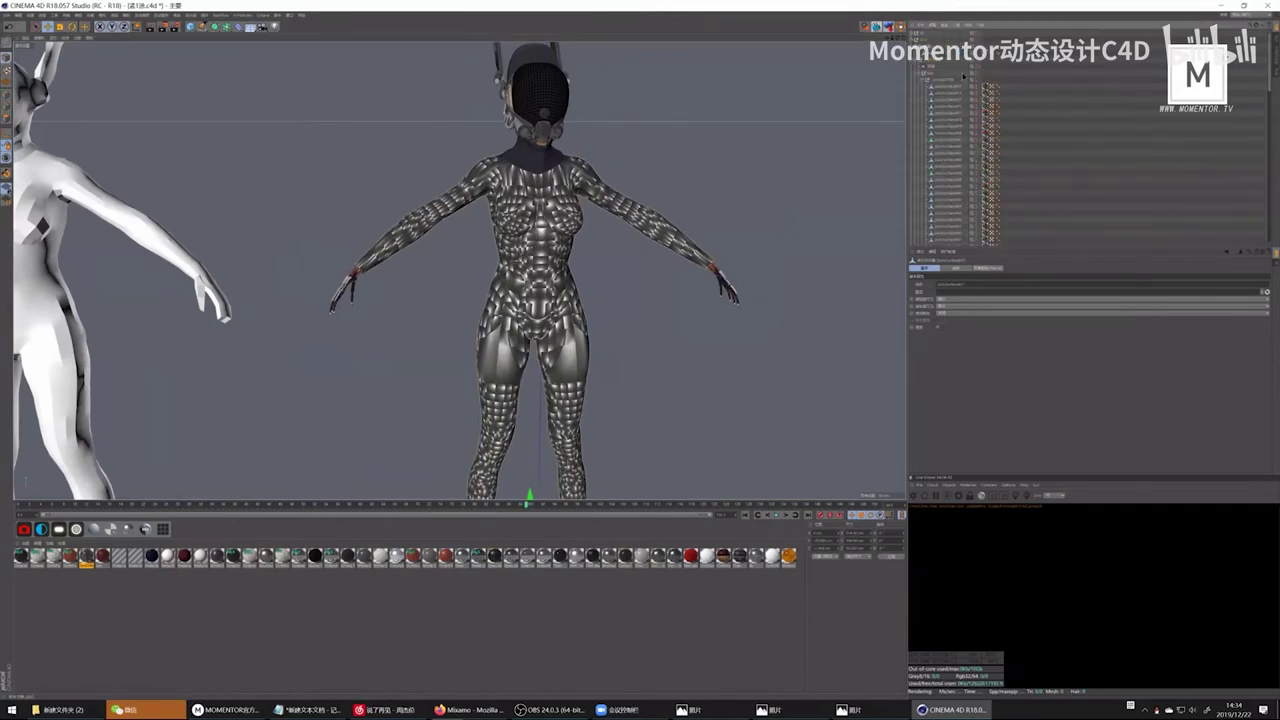
pyautogui.scroll(-5, 973, 115)
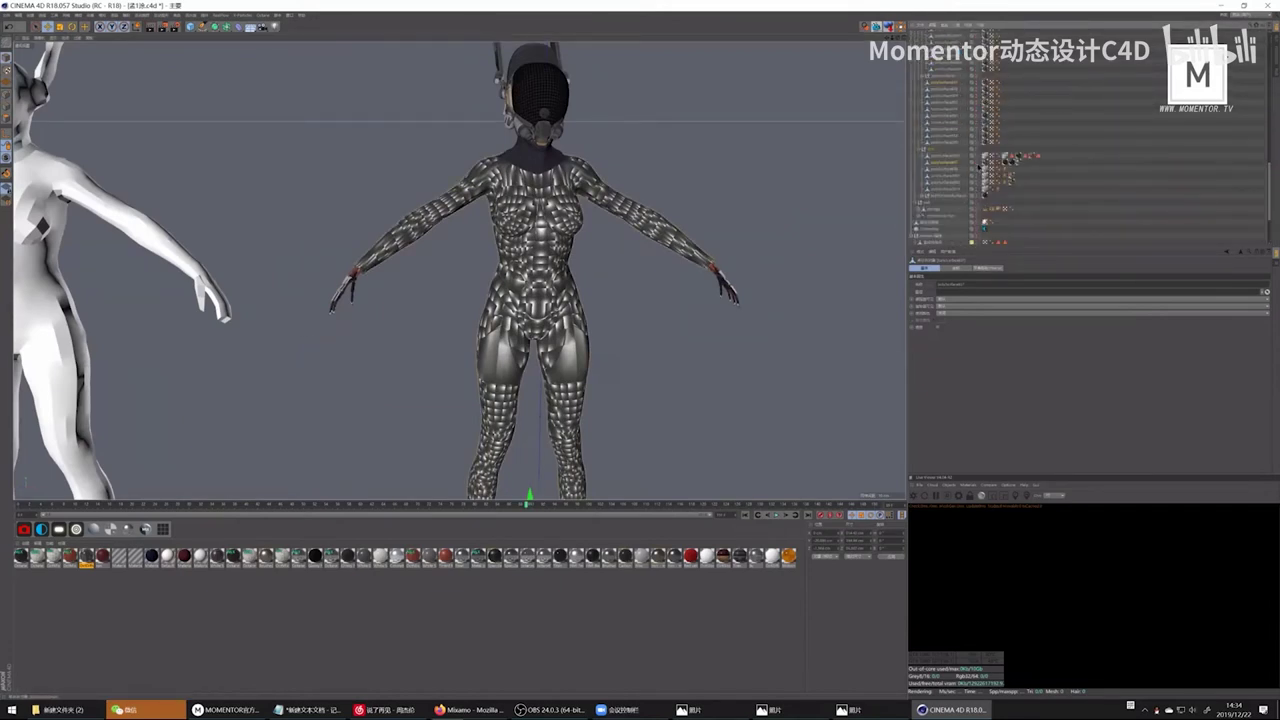
pyautogui.click(977, 163)
pyautogui.keyDown('alt'); pyautogui.moveTo(520, 300); pyautogui.dragTo(642, 256); pyautogui.keyUp('alt')
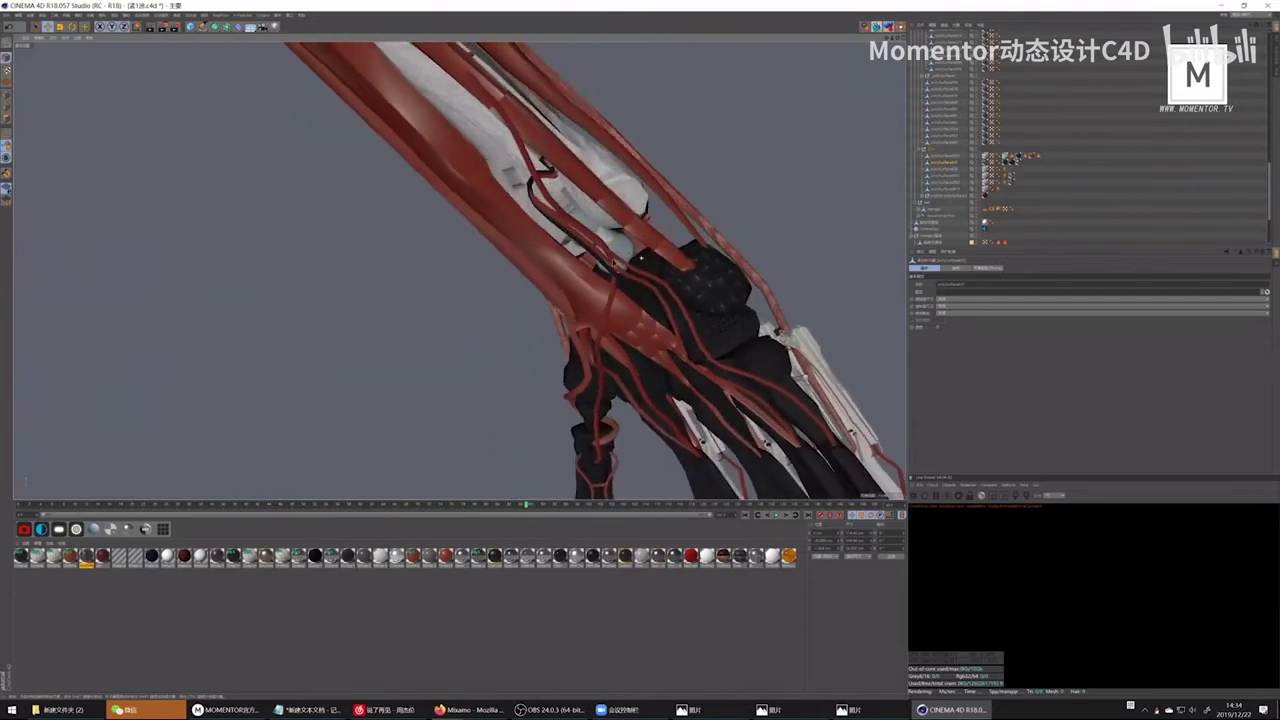
pyautogui.scroll(6, 667, 156)
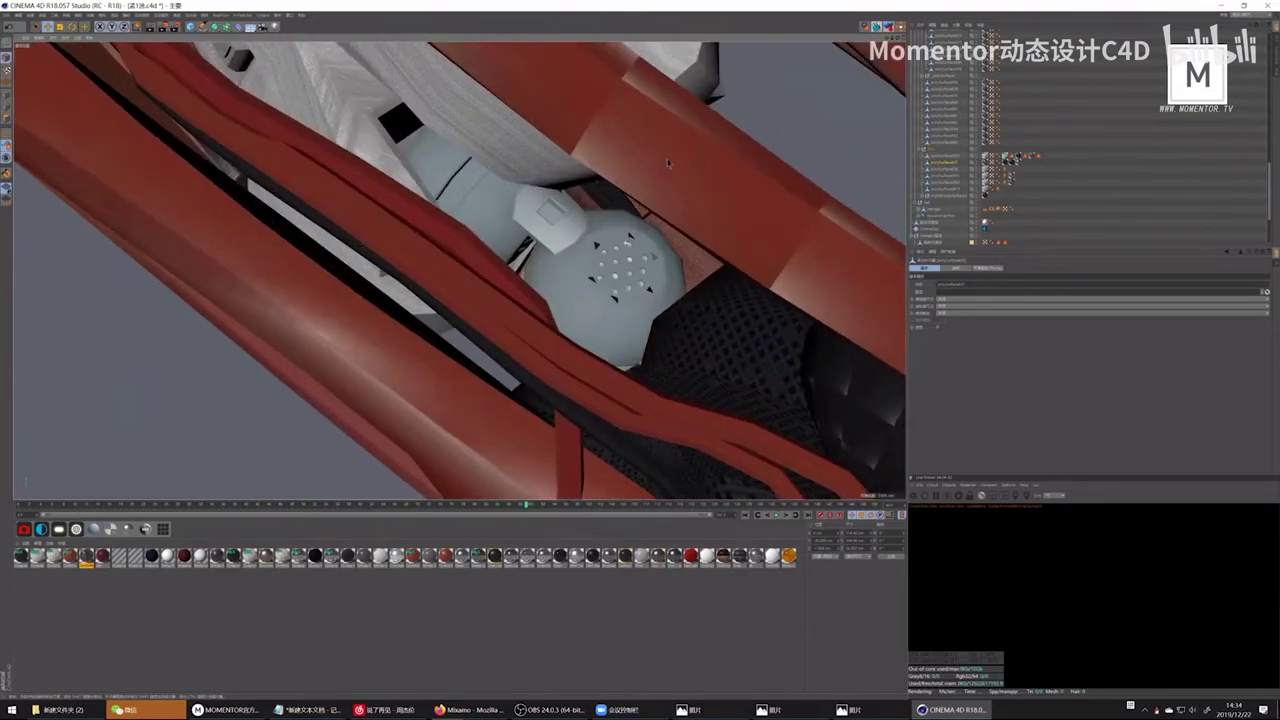
pyautogui.scroll(-3, 665, 169)
pyautogui.keyDown('alt'); pyautogui.moveTo(665, 169); pyautogui.dragTo(626, 257); pyautogui.keyUp('alt')
pyautogui.scroll(-3, 628, 287)
pyautogui.scroll(3, 626, 257)
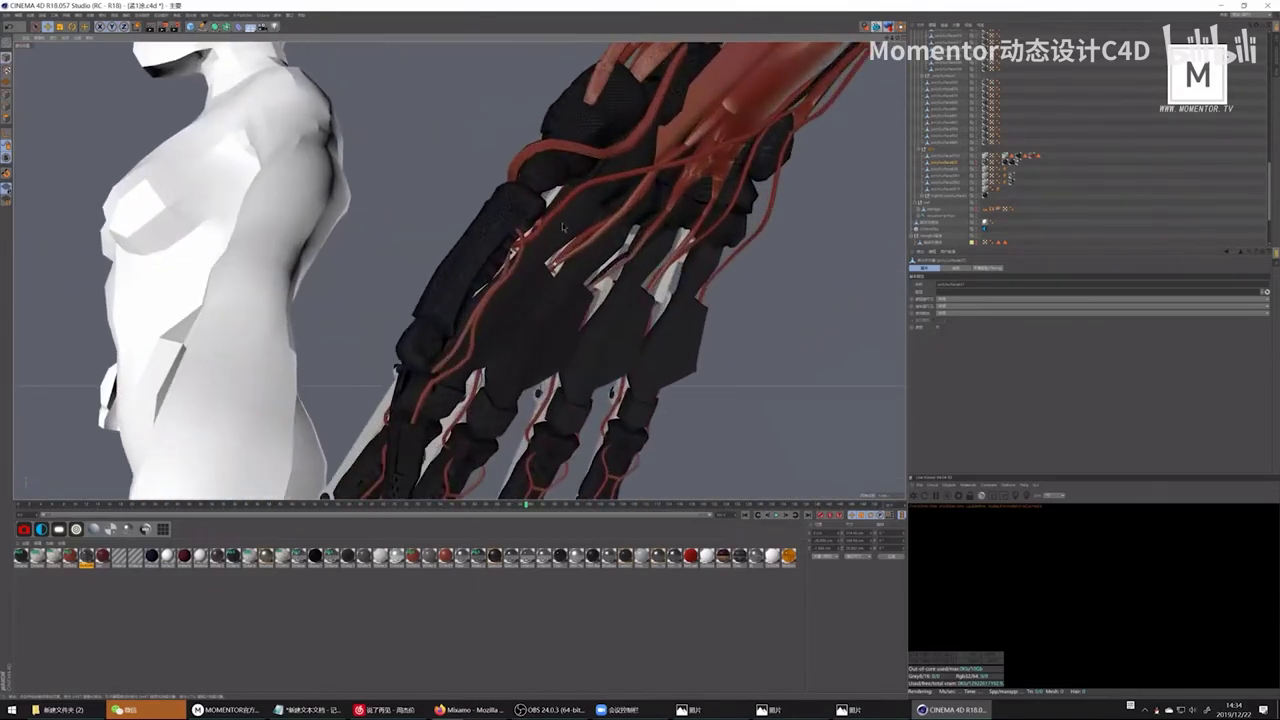
pyautogui.keyDown('alt'); pyautogui.moveTo(564, 228); pyautogui.dragTo(569, 108); pyautogui.keyUp('alt')
pyautogui.scroll(-5, 422, 216)
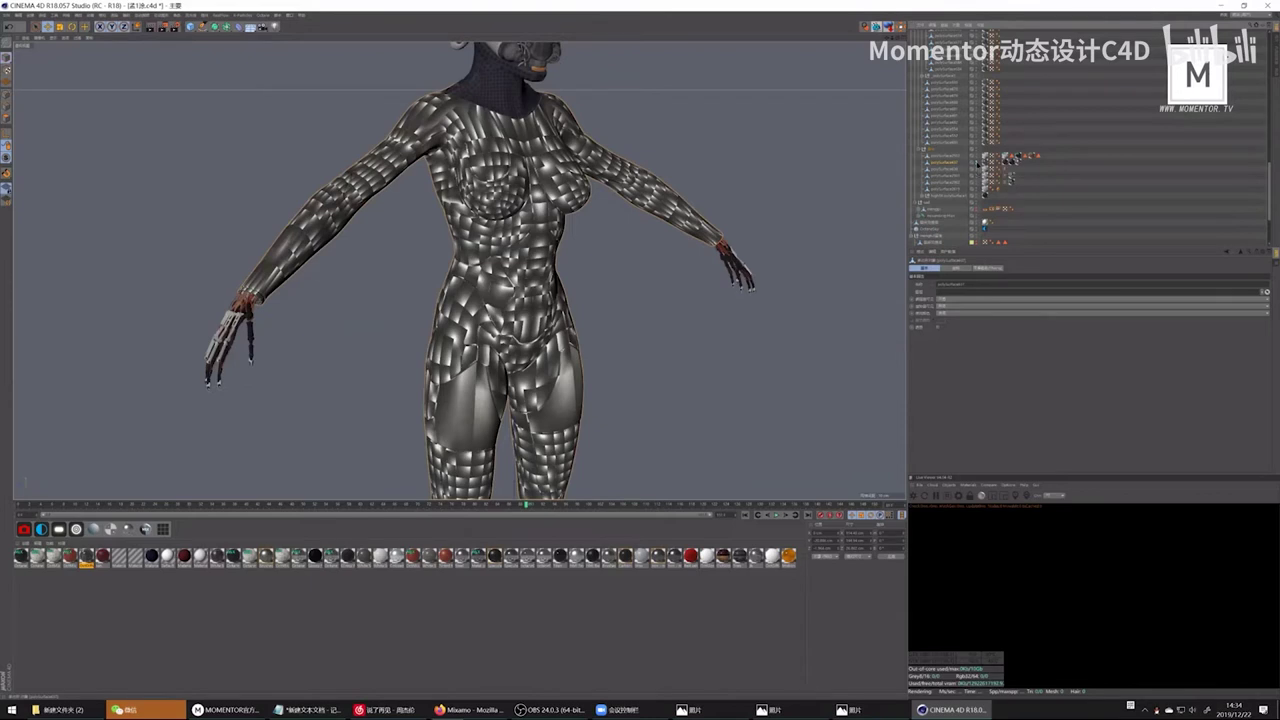
pyautogui.click(977, 163)
pyautogui.scroll(3, 293, 218)
pyautogui.scroll(3, 293, 218)
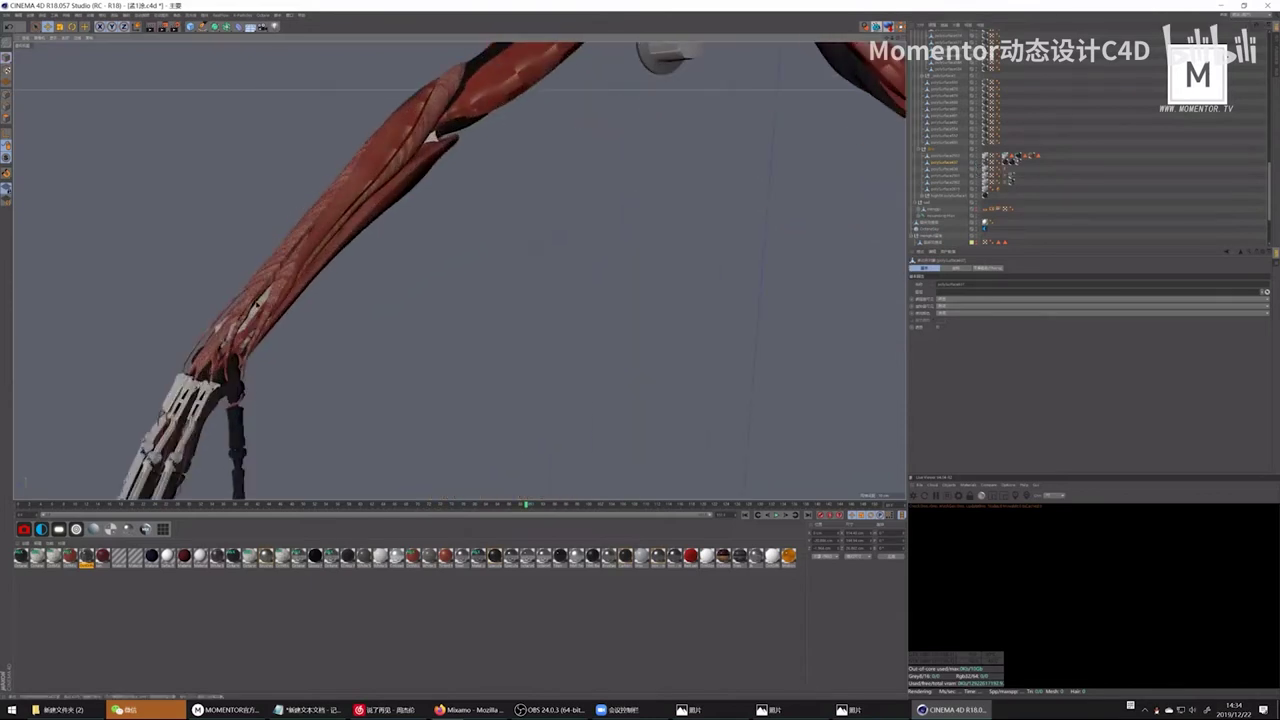
pyautogui.scroll(-2, 260, 306)
pyautogui.click(977, 163)
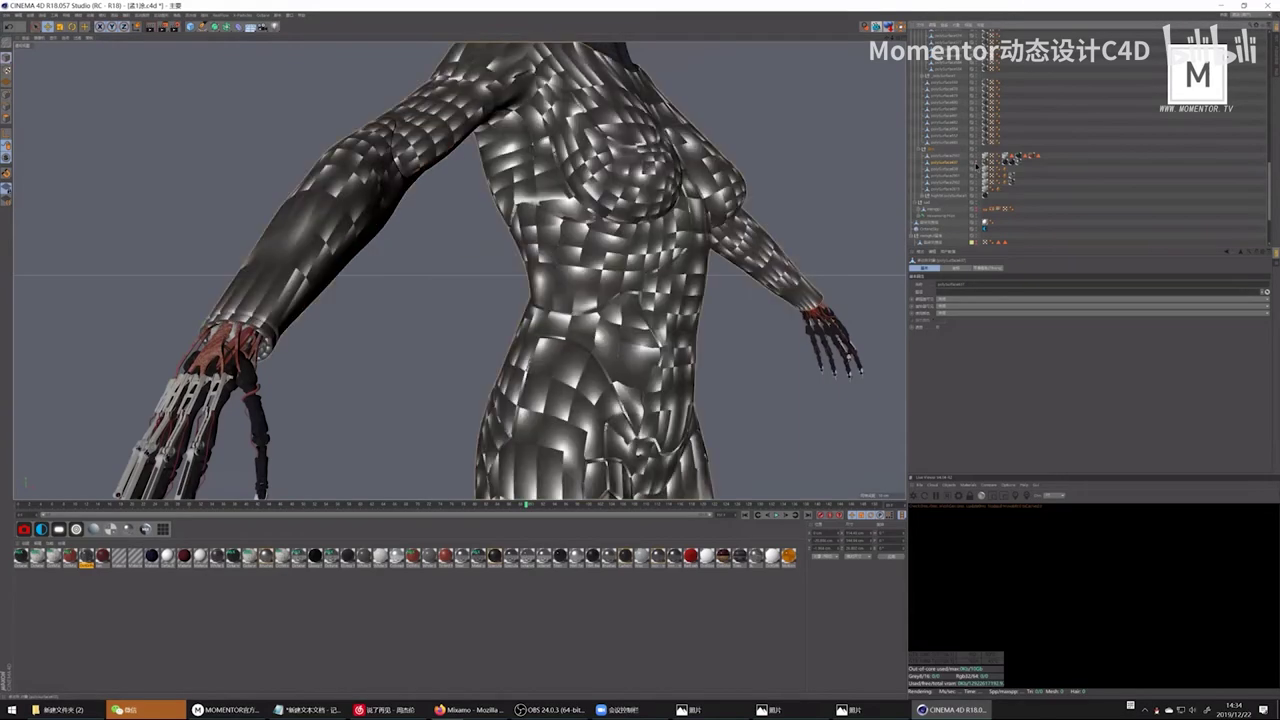
pyautogui.keyDown('alt'); pyautogui.moveTo(300, 200); pyautogui.dragTo(390, 258); pyautogui.keyUp('alt')
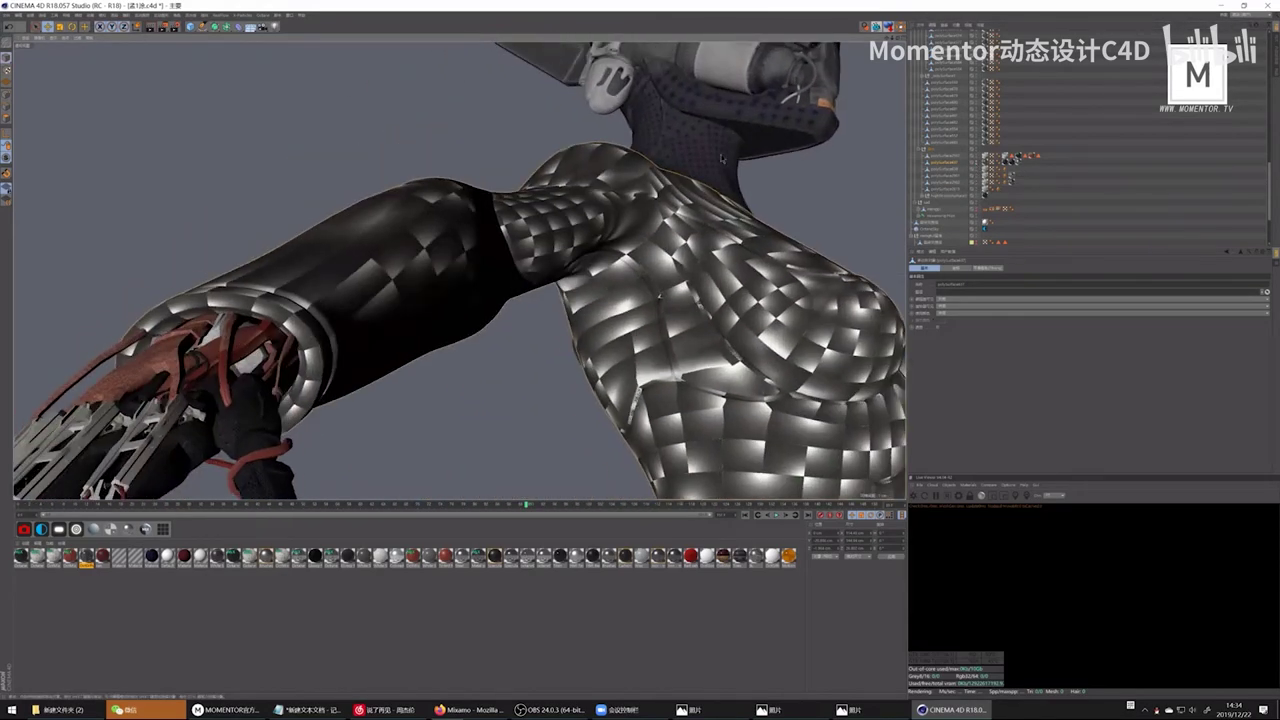
pyautogui.scroll(3, 432, 246)
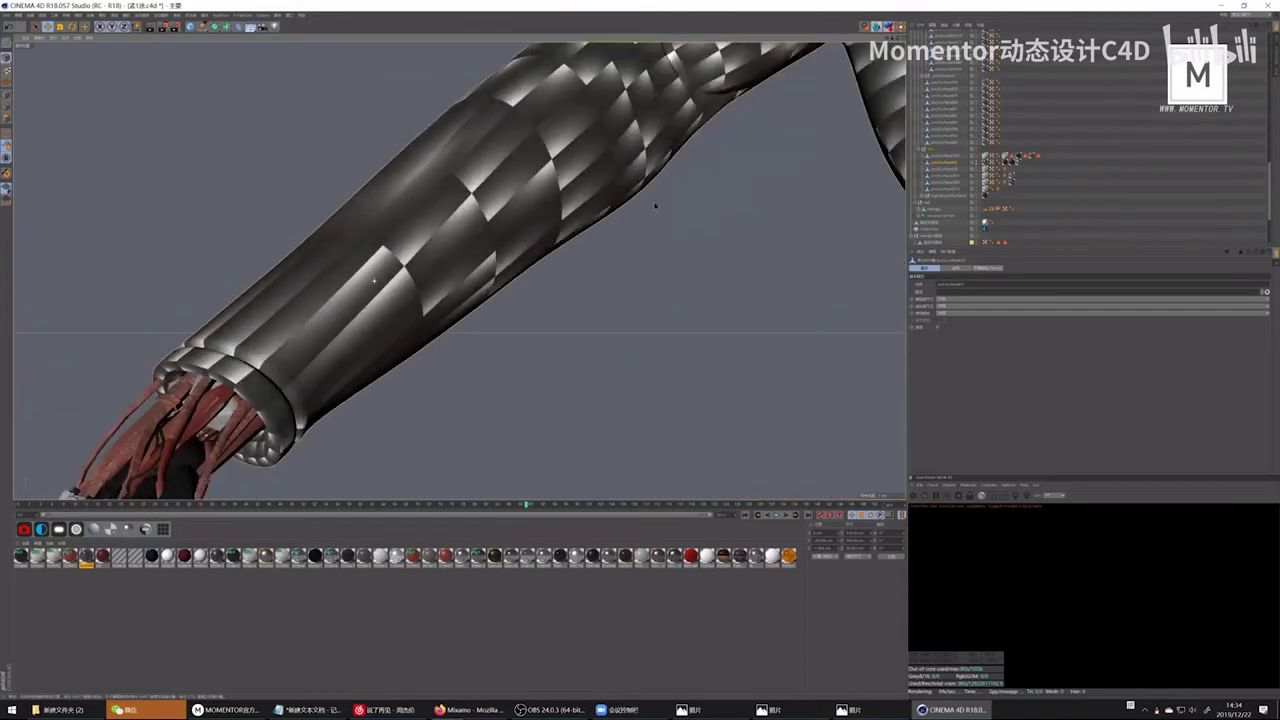
pyautogui.scroll(-5, 483, 214)
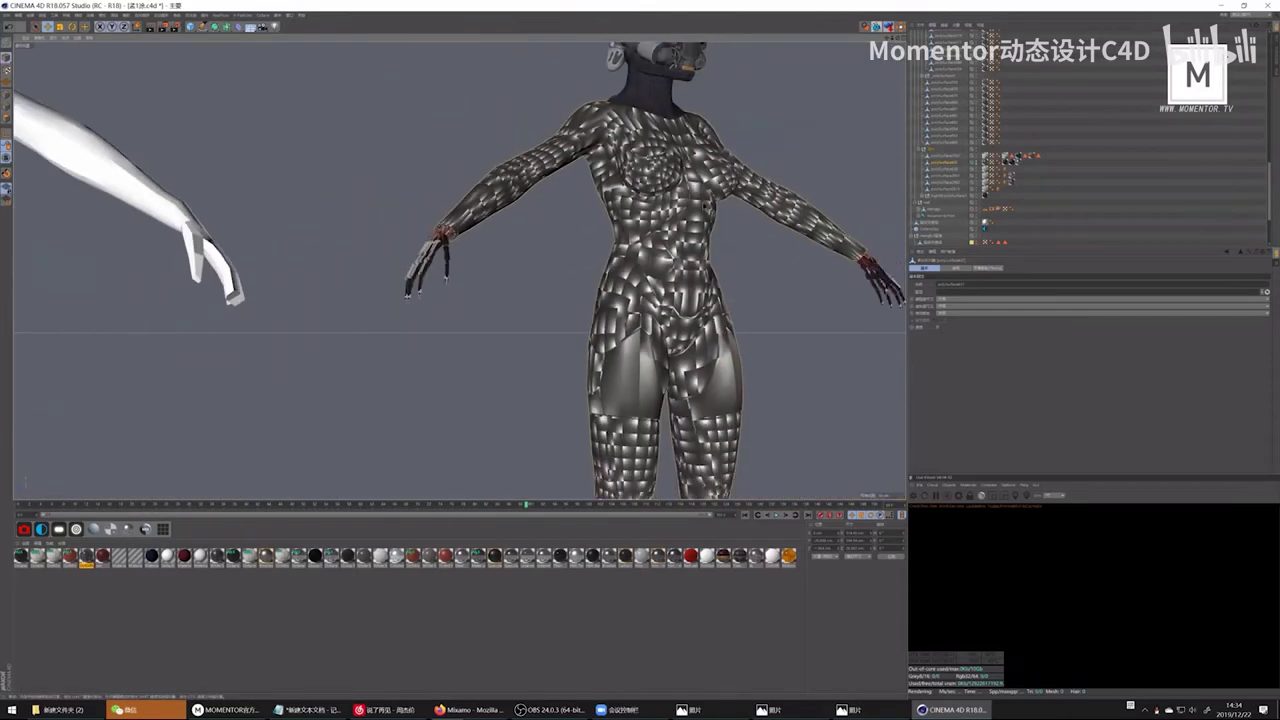
pyautogui.scroll(-8, 459, 270)
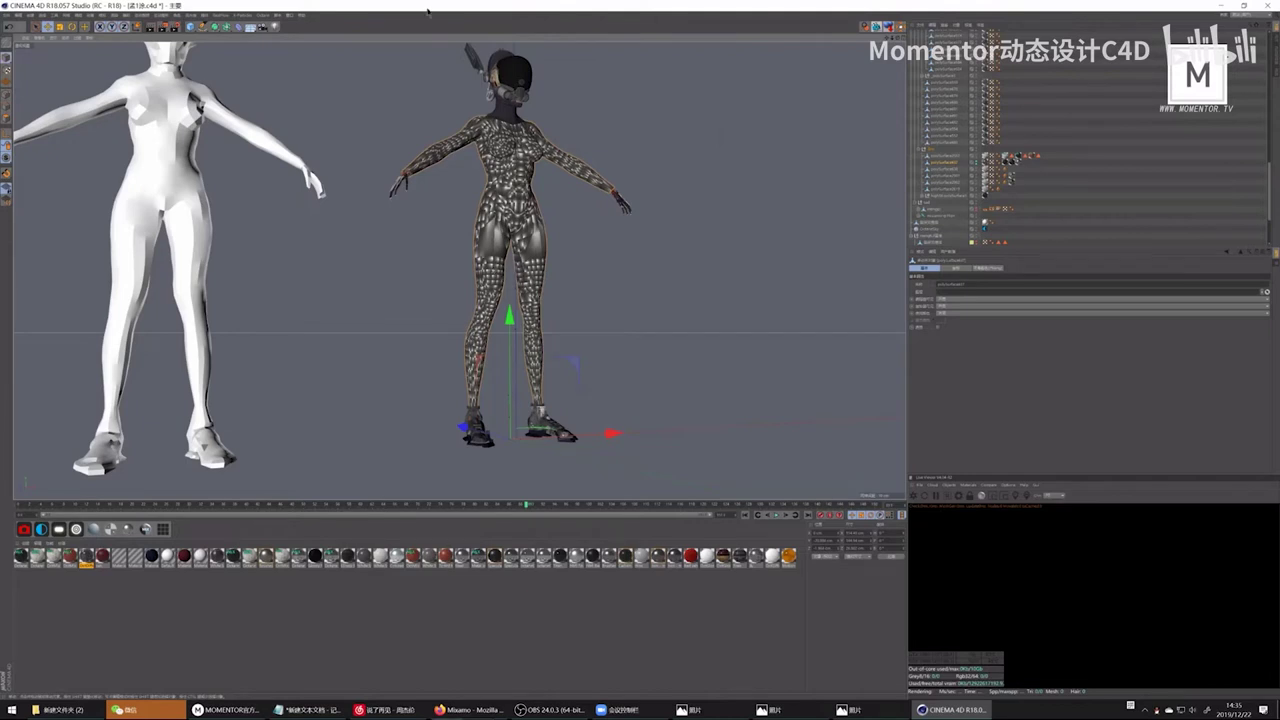
pyautogui.hotkey('ctrl', 'shift', 'z')
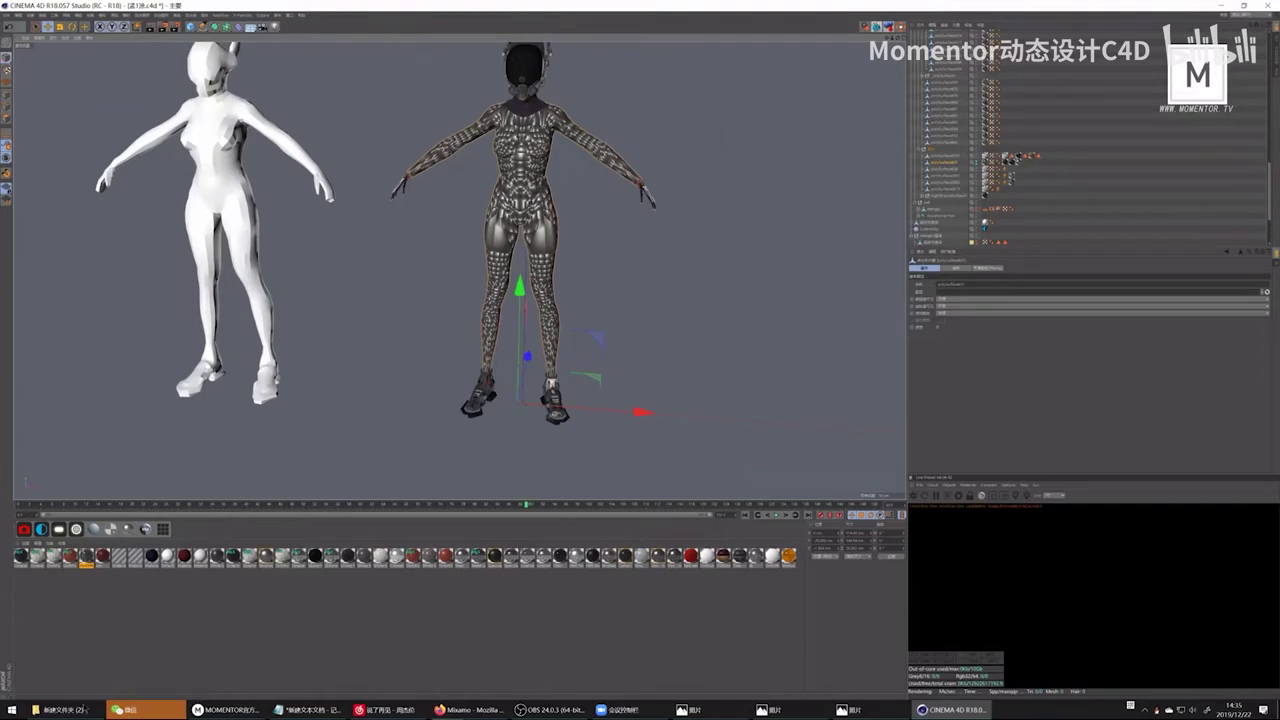
# Step: Go from 山海经 through desgin设计, the character folder and C4D to 魅后背, selecting the 437 MB project
pyautogui.click(60, 709)
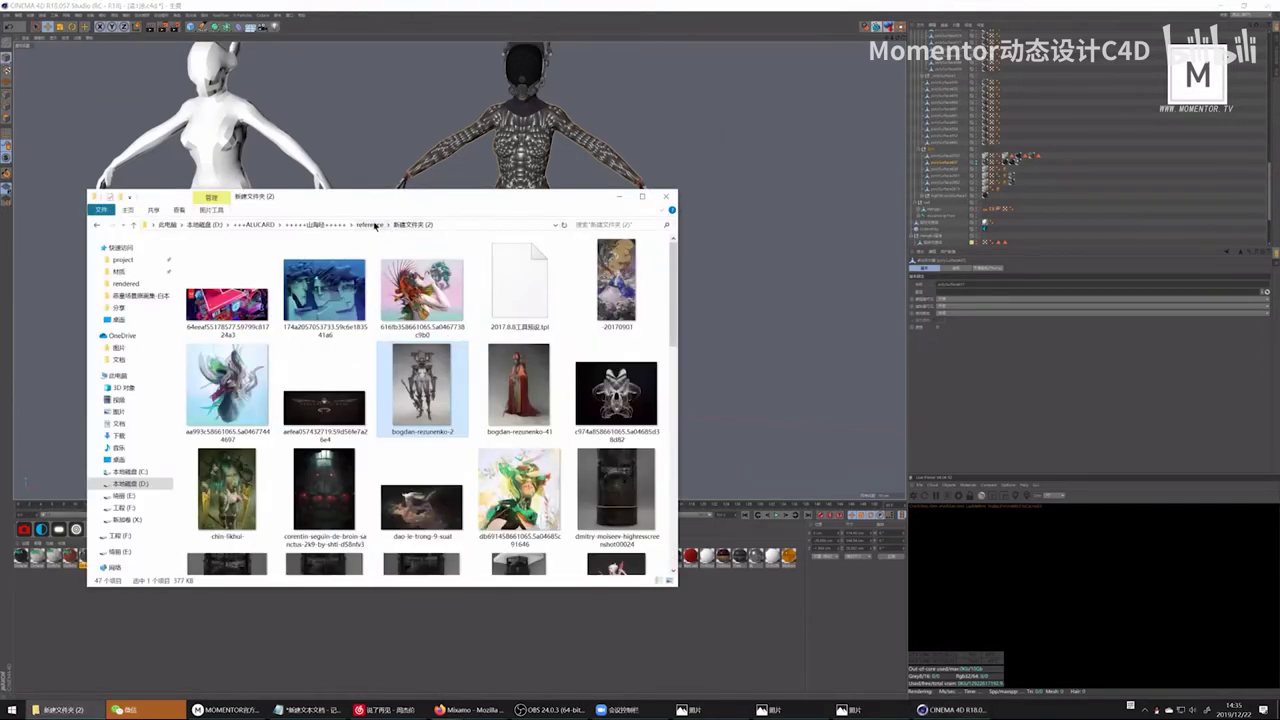
pyautogui.click(371, 225)
pyautogui.click(298, 225)
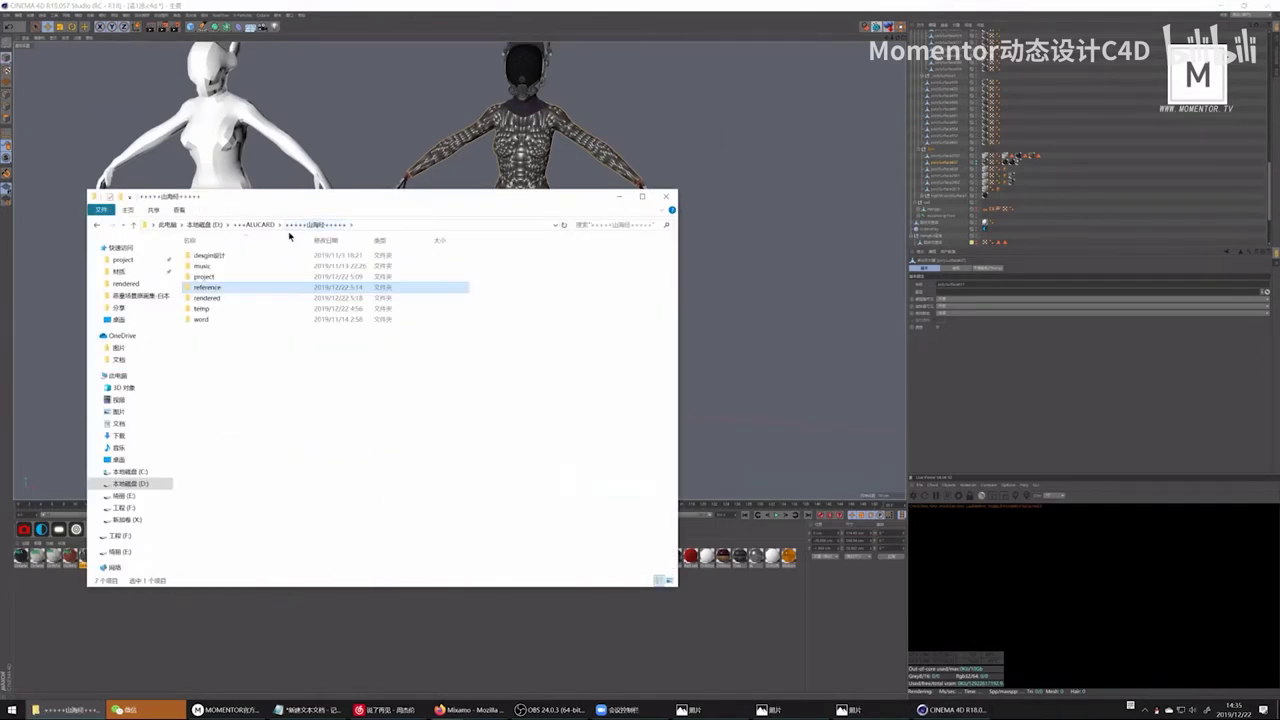
pyautogui.doubleClick(226, 255)
pyautogui.doubleClick(230, 385)
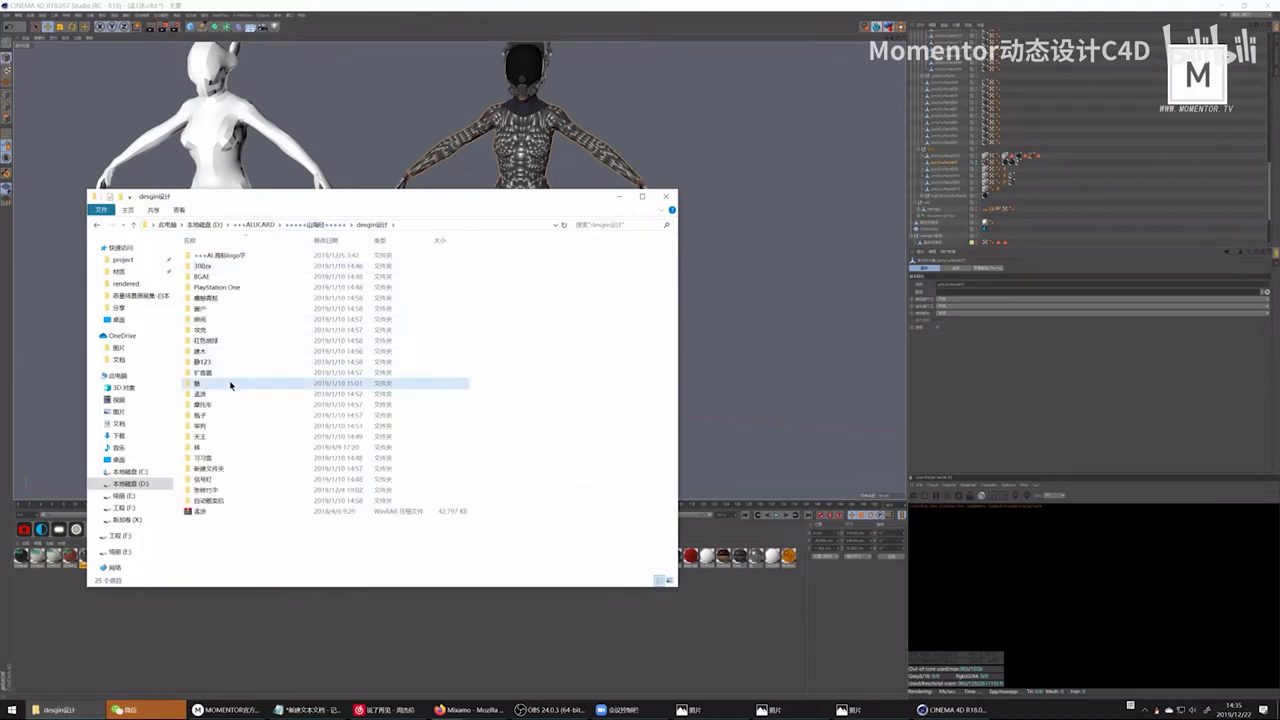
pyautogui.doubleClick(247, 289)
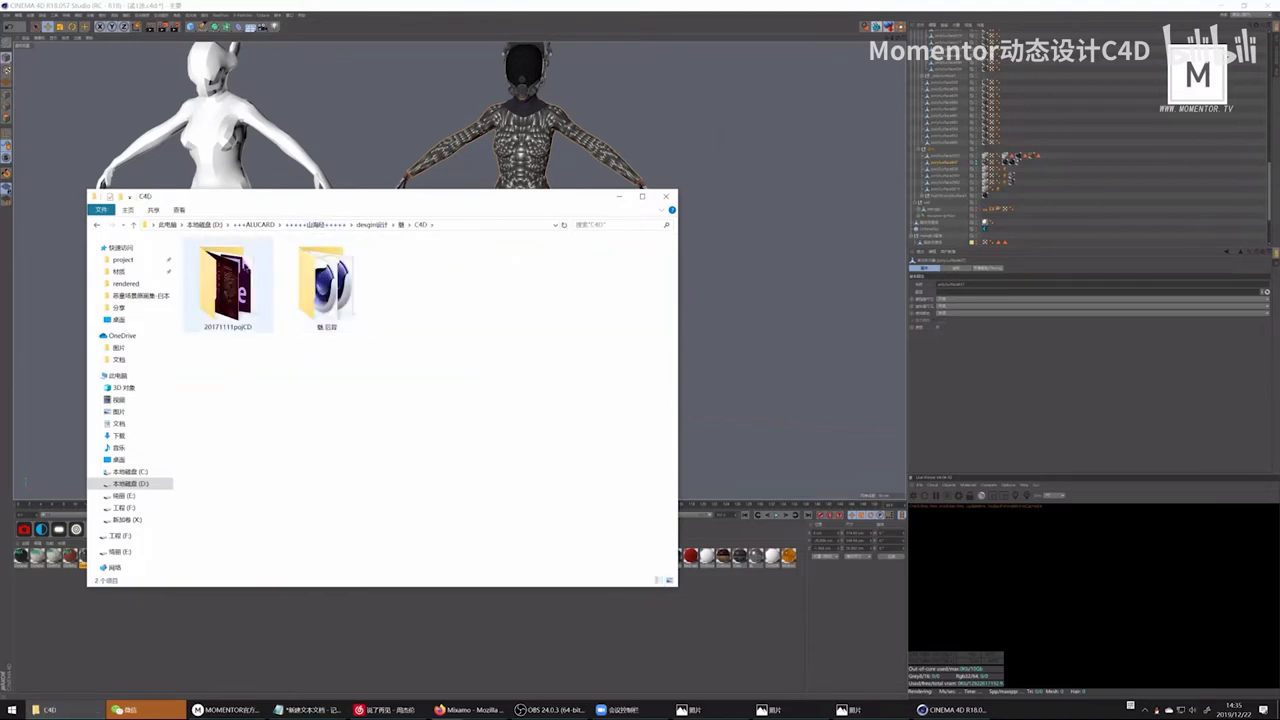
pyautogui.doubleClick(329, 286)
pyautogui.click(213, 287)
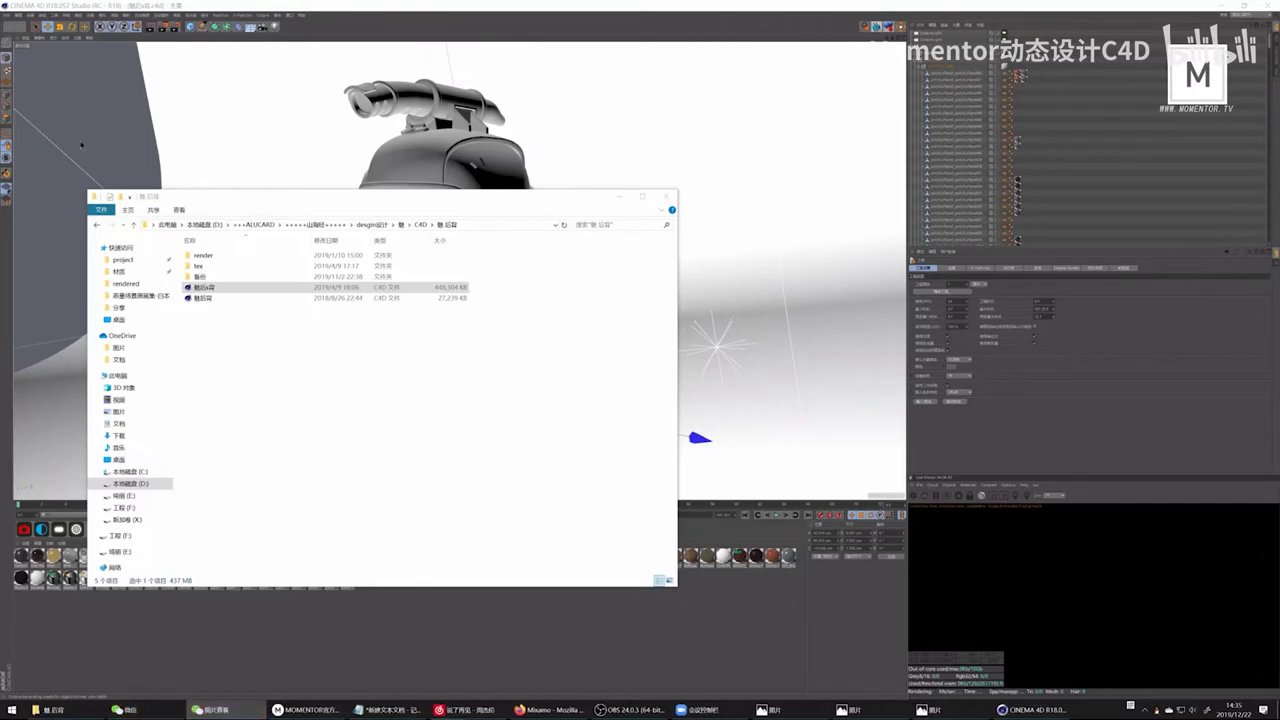
# Step: Drag the second, smaller back-view .c4d file from Explorer into the Cinema 4D viewport
pyautogui.click(619, 196)
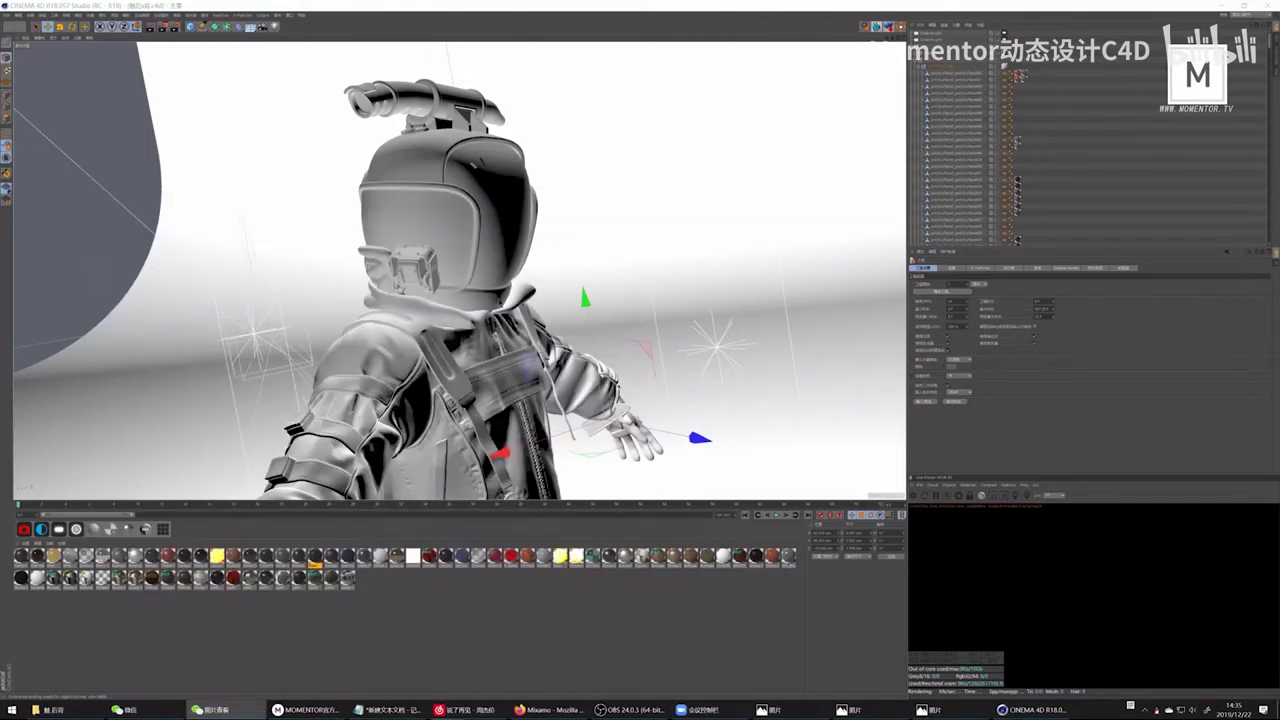
pyautogui.keyDown('alt'); pyautogui.moveTo(460, 270); pyautogui.dragTo(560, 275); pyautogui.keyUp('alt')
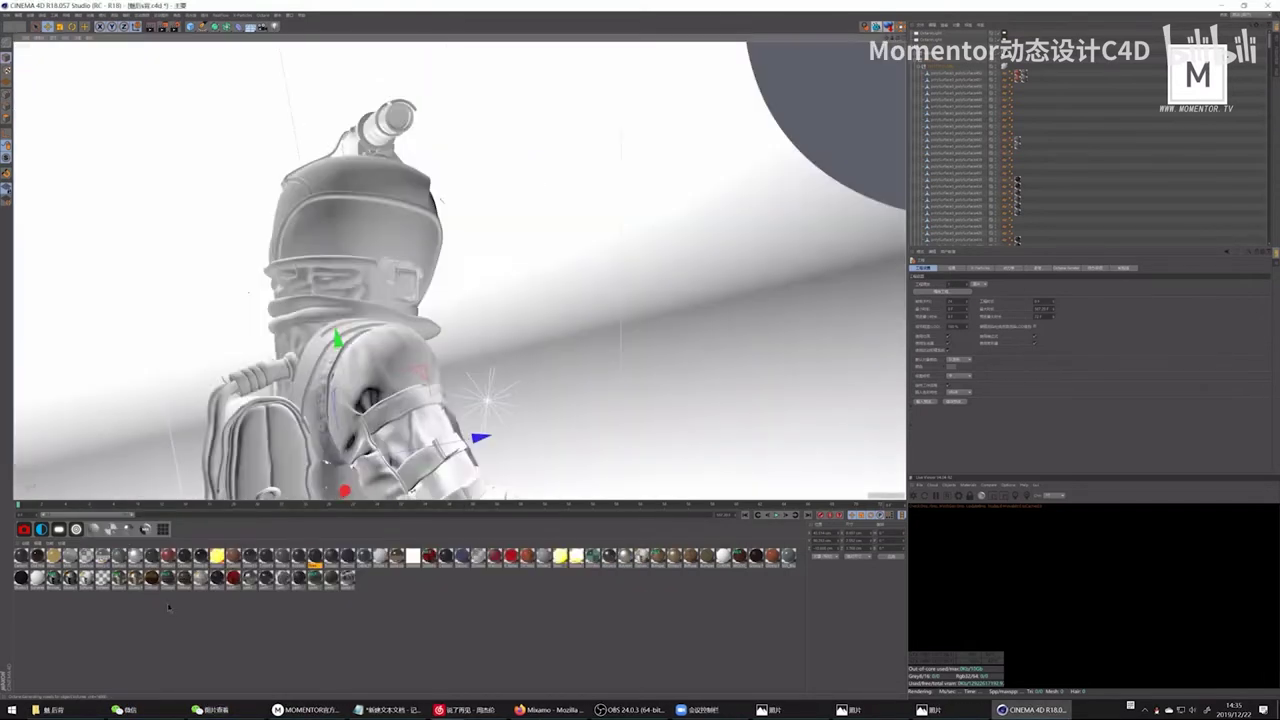
pyautogui.click(52, 710)
pyautogui.click(203, 297)
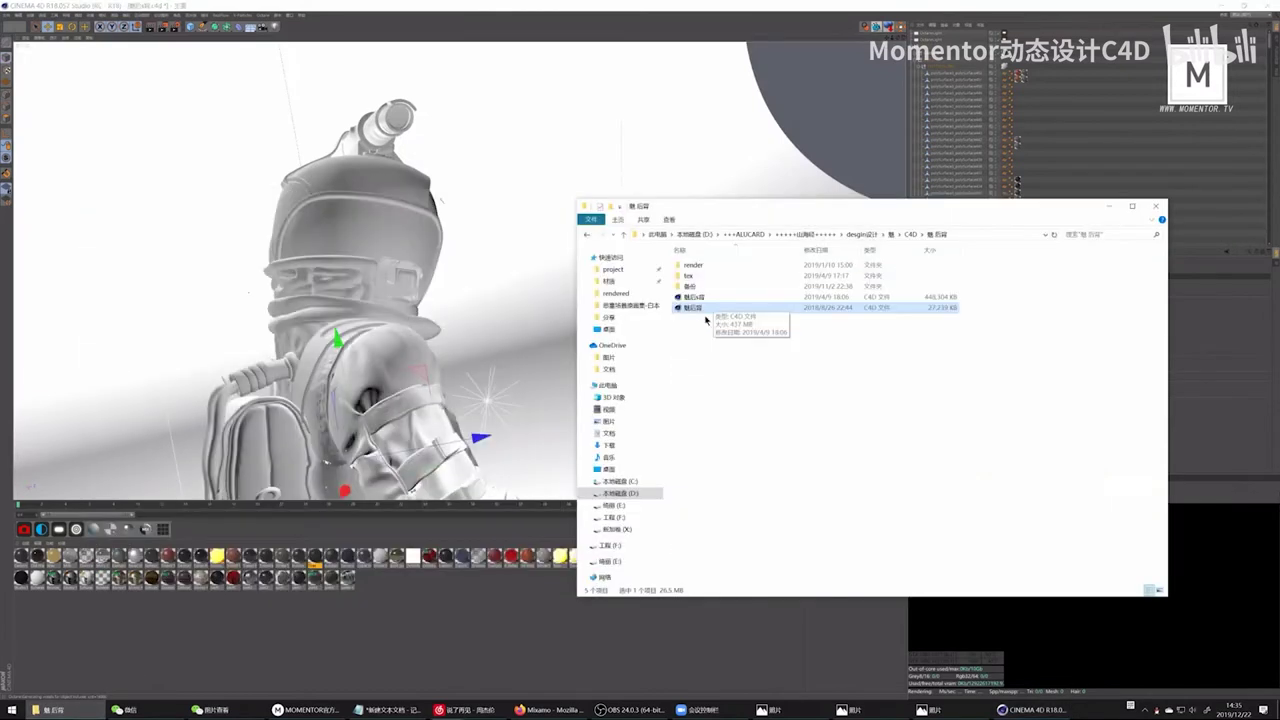
pyautogui.moveTo(705, 315); pyautogui.dragTo(528, 136)
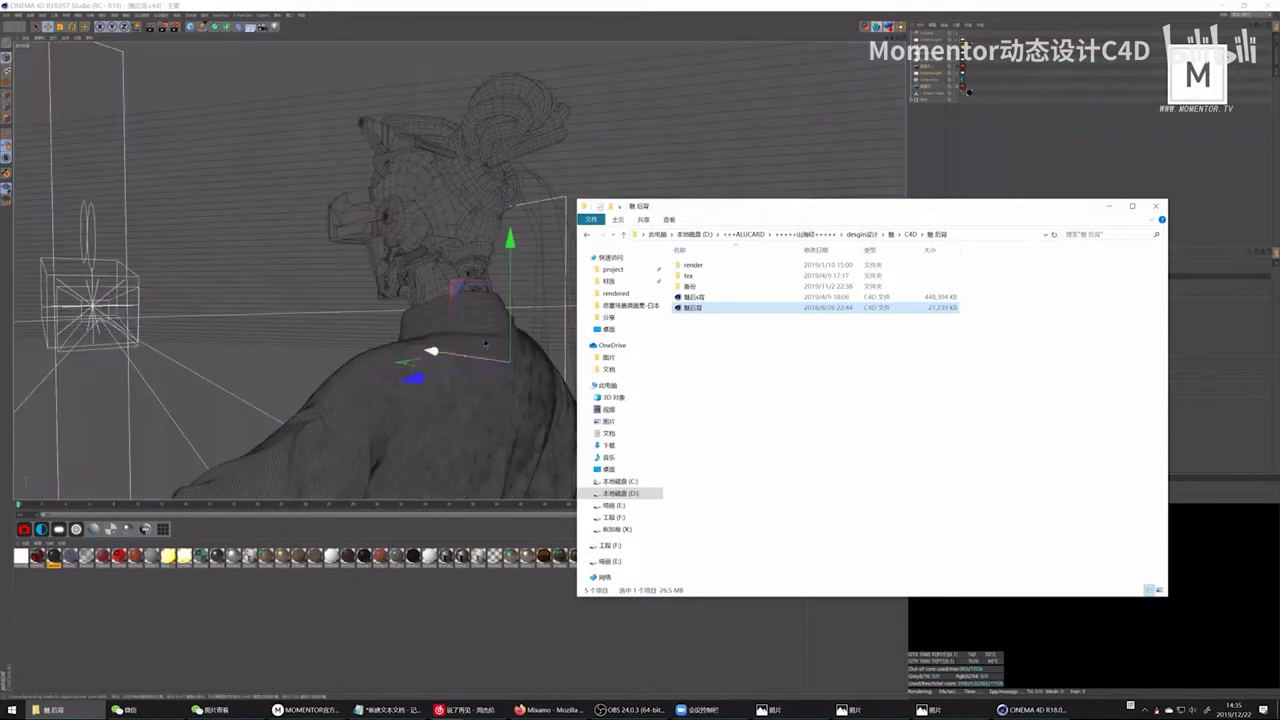
pyautogui.click(503, 342)
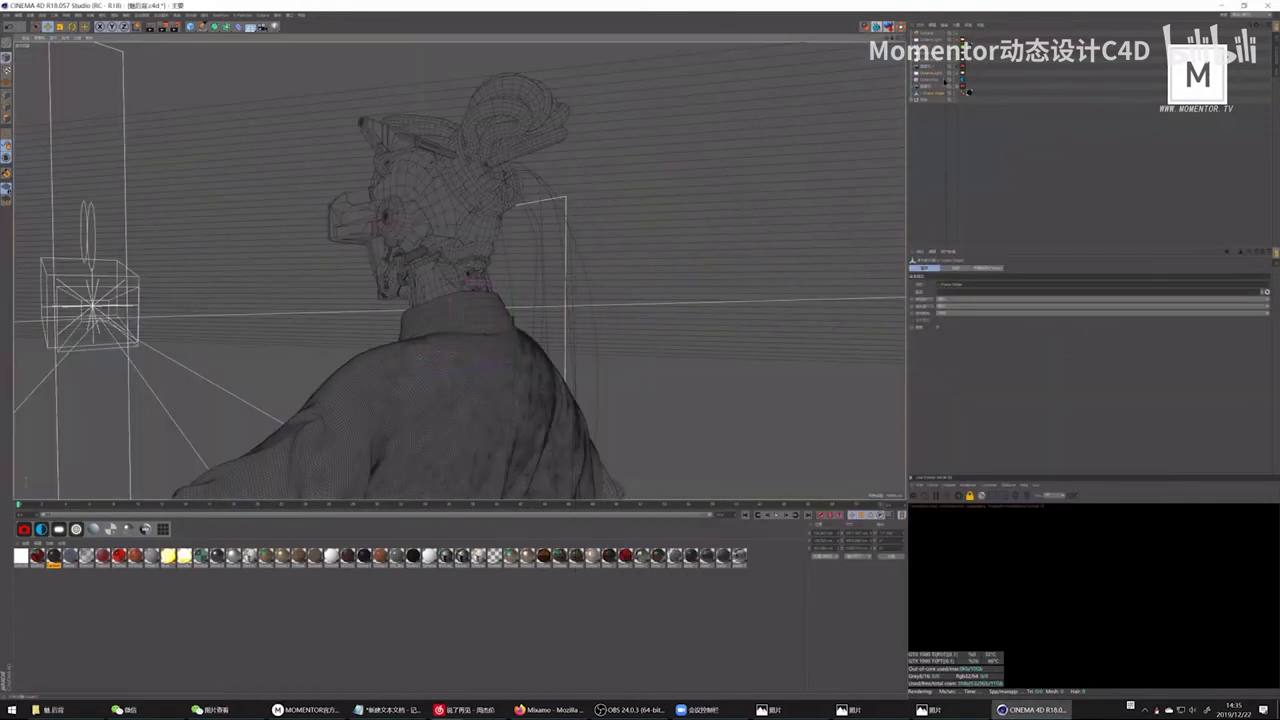
# Step: Expand the nested groups in the Object Manager and turn on the robe mesh's visibility
pyautogui.click(969, 148)
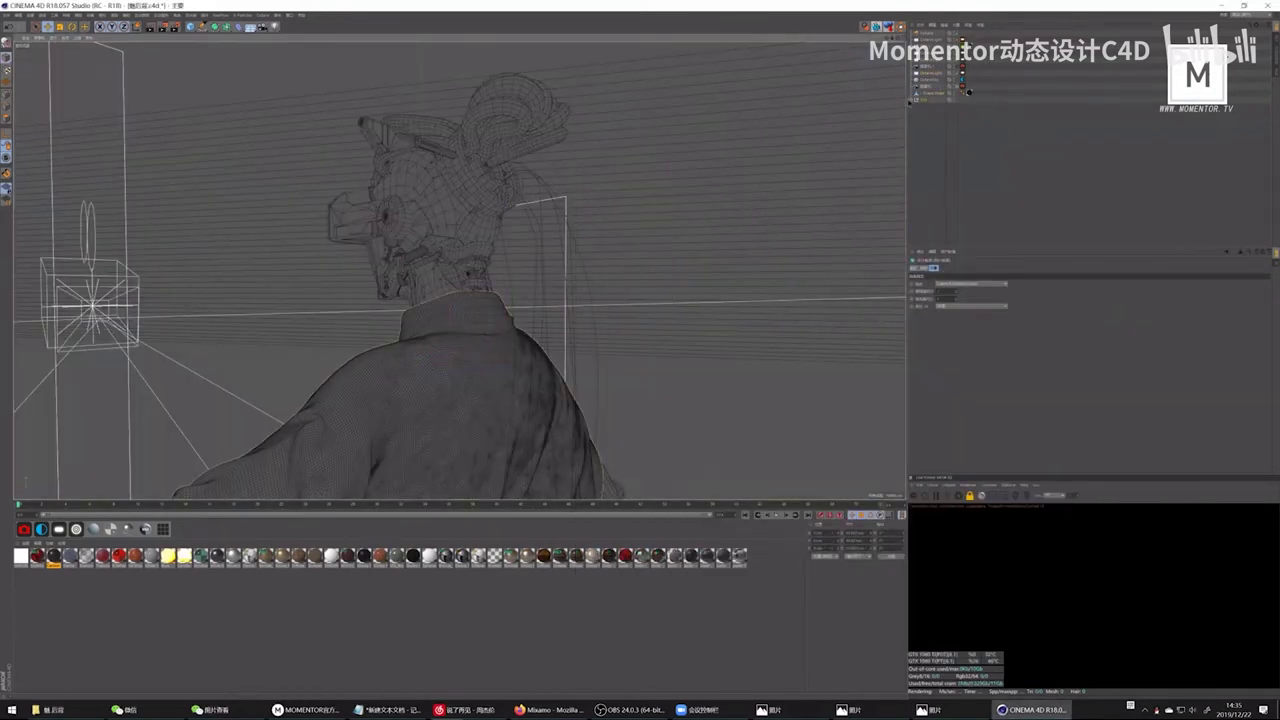
pyautogui.click(919, 117)
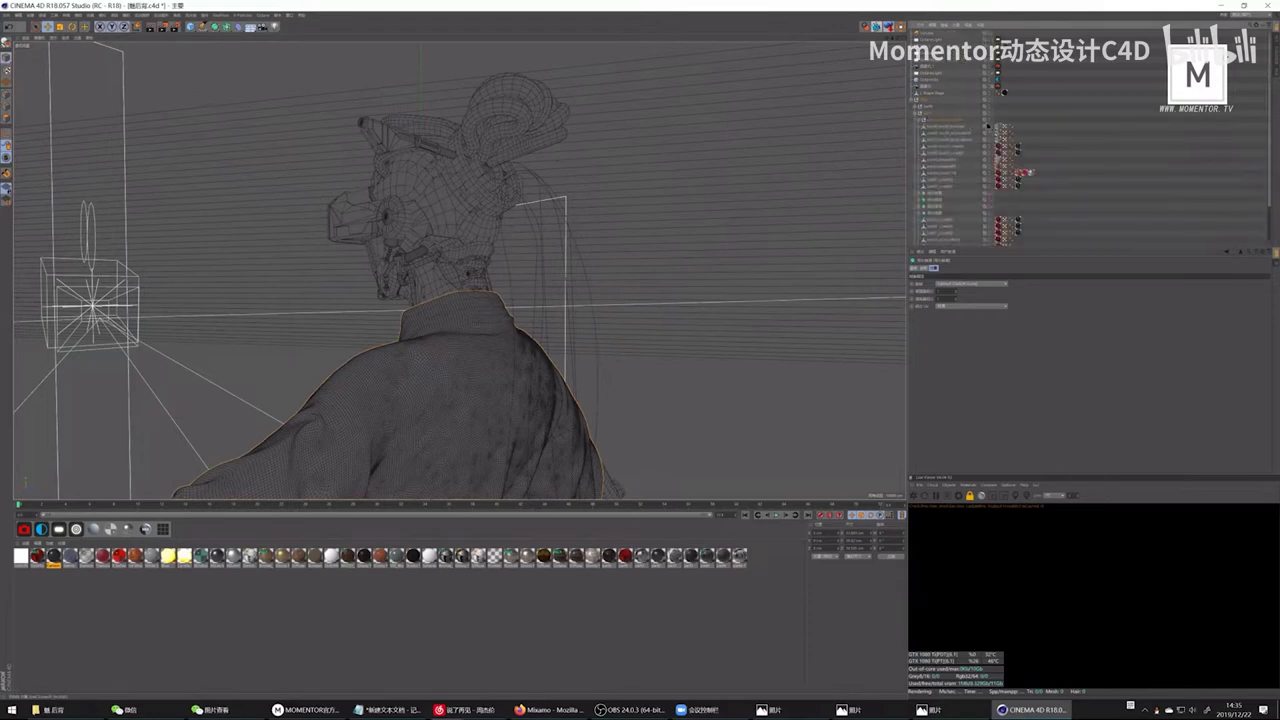
pyautogui.click(922, 120)
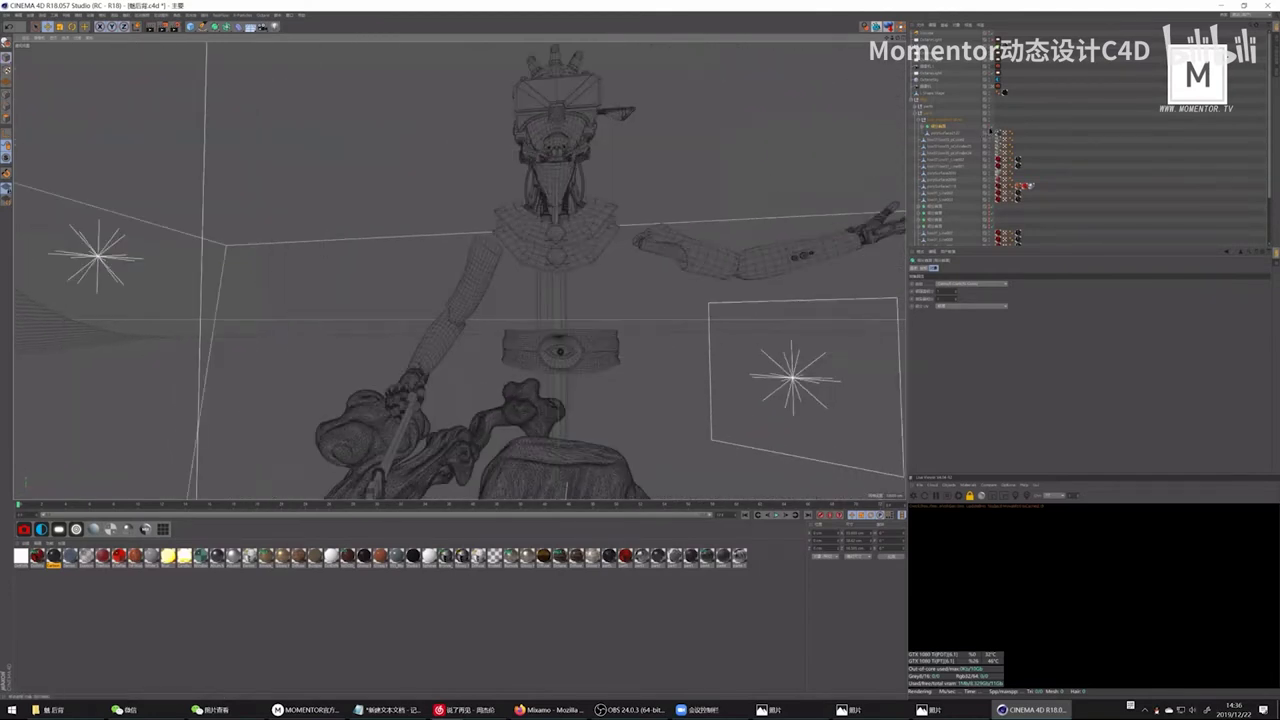
pyautogui.click(986, 131)
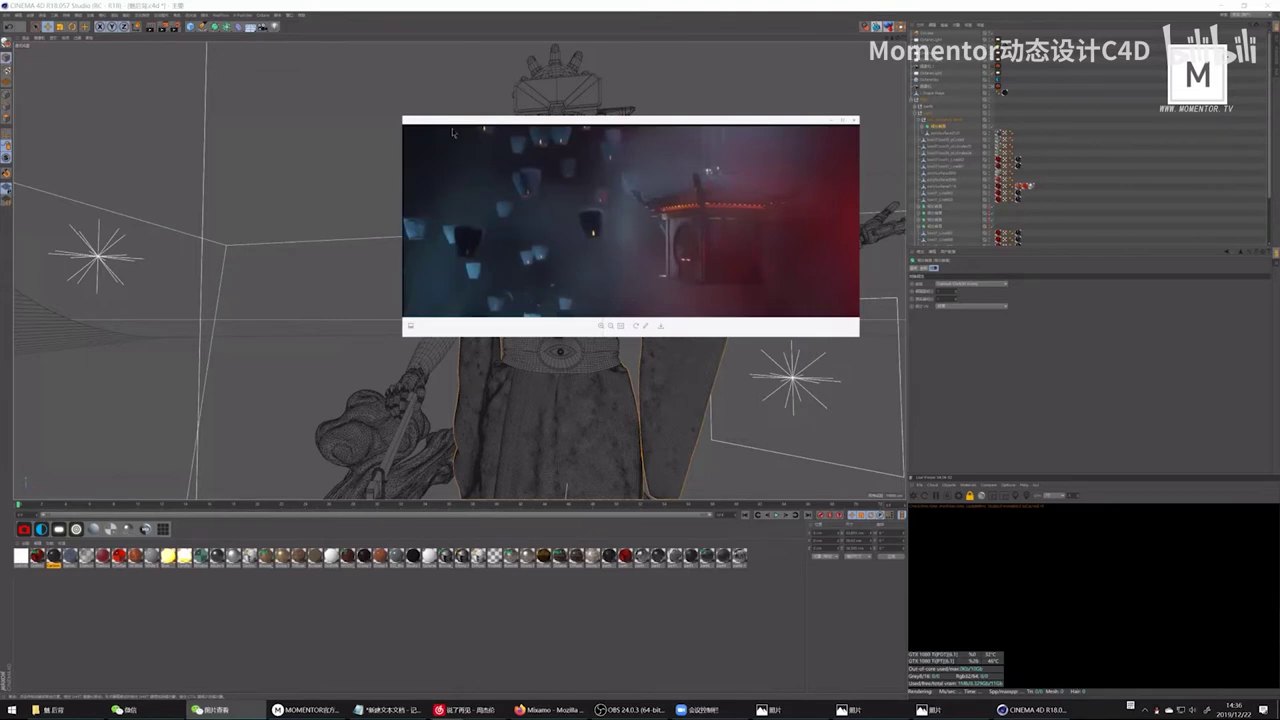
# Step: Navigate to project > C4D > ++++3project > 2#1电梯下行 and open its scene in Cinema 4D
pyautogui.moveTo(452, 128); pyautogui.dragTo(879, 284)
pyautogui.click(50, 710)
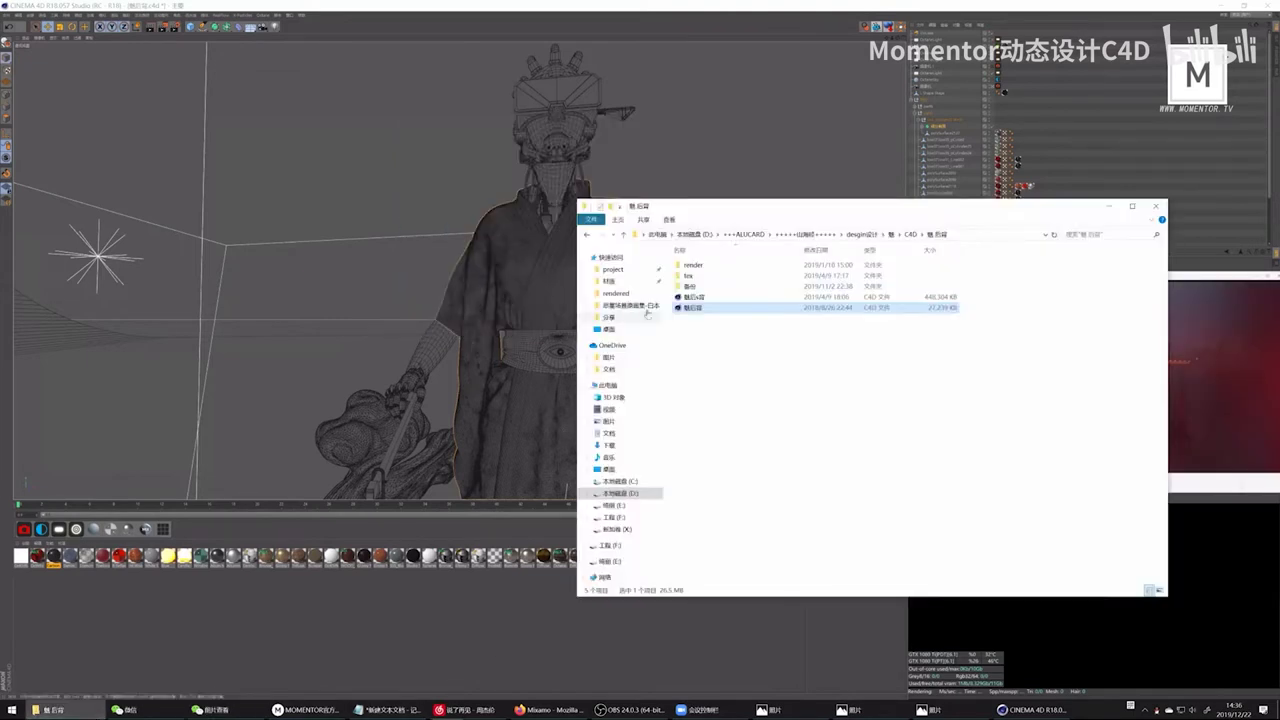
pyautogui.click(862, 236)
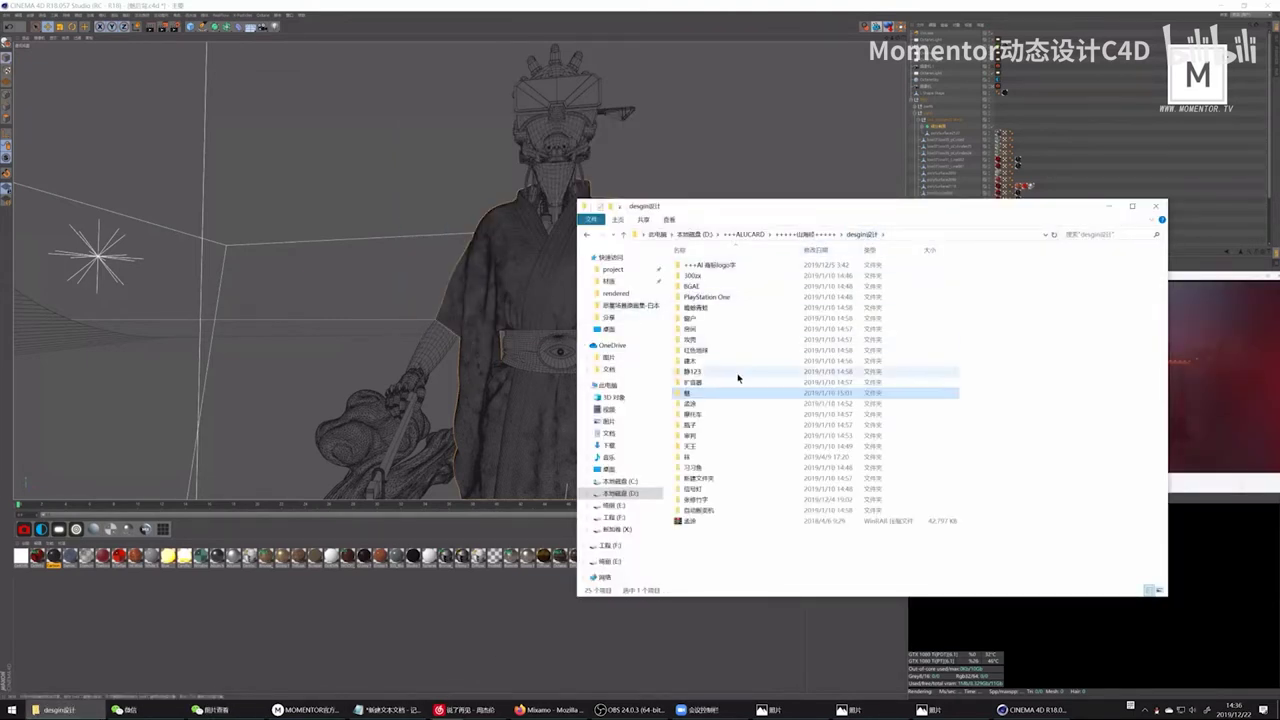
pyautogui.click(826, 235)
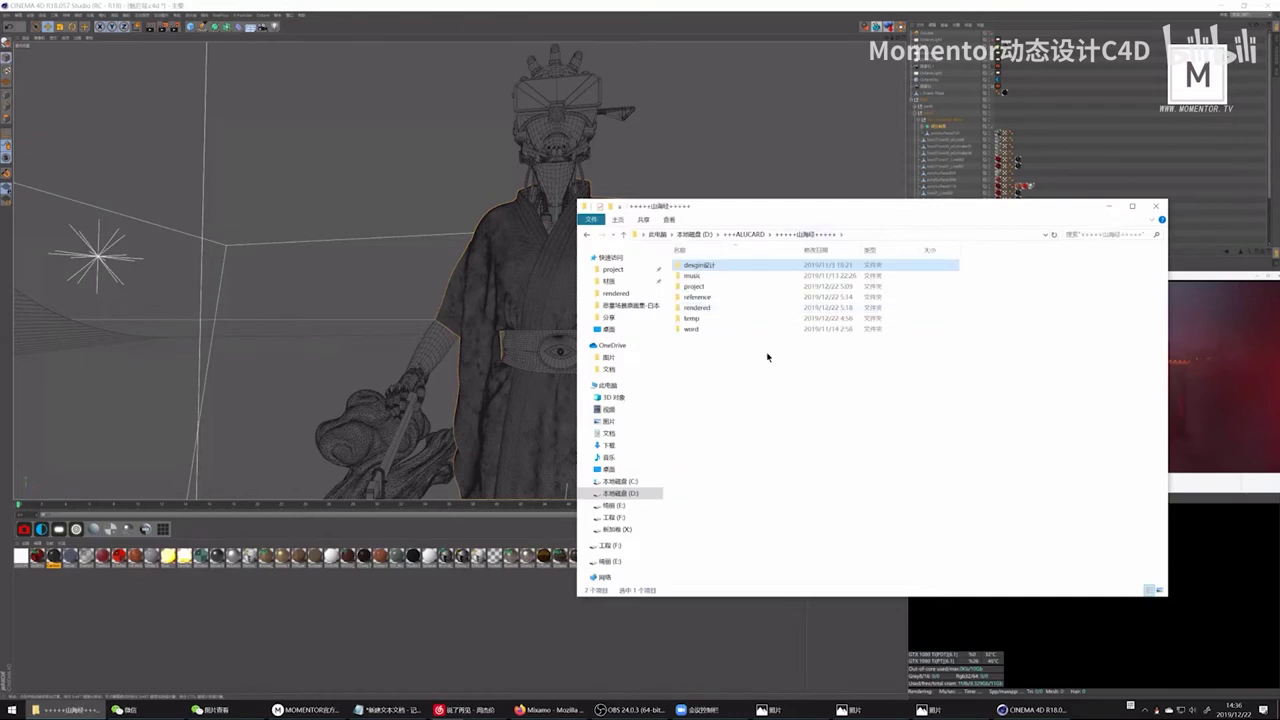
pyautogui.doubleClick(723, 286)
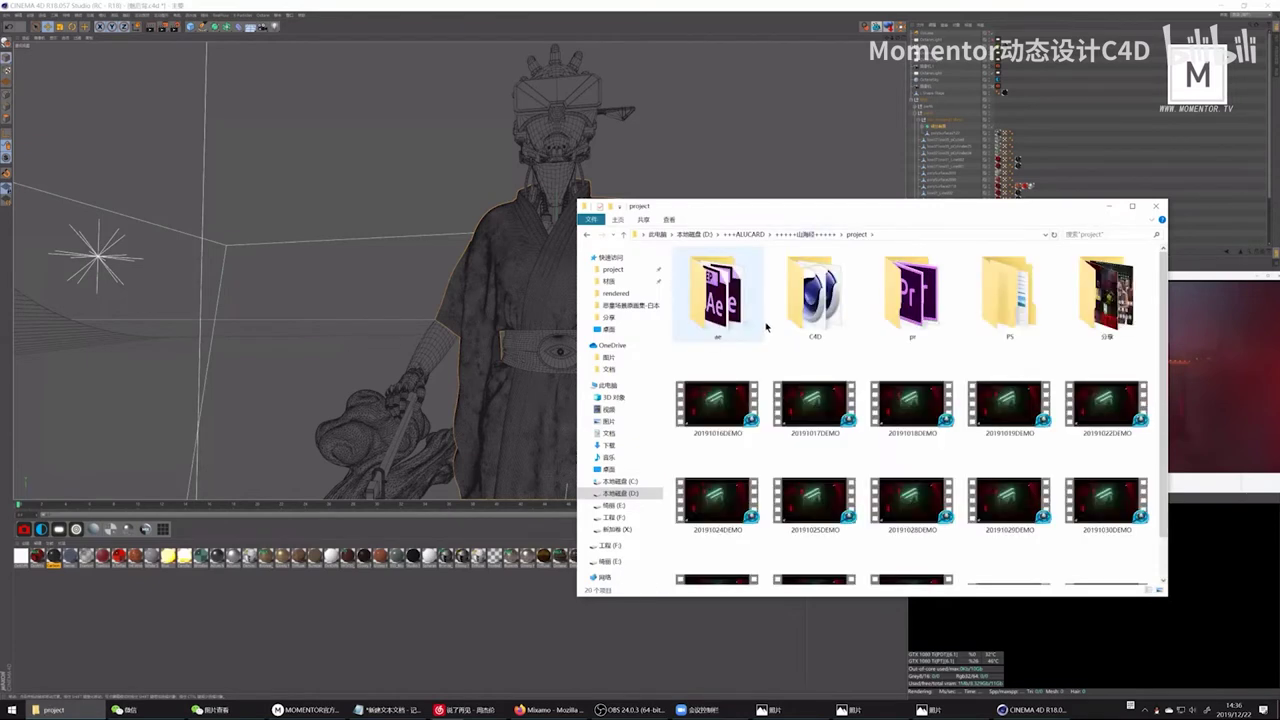
pyautogui.doubleClick(800, 325)
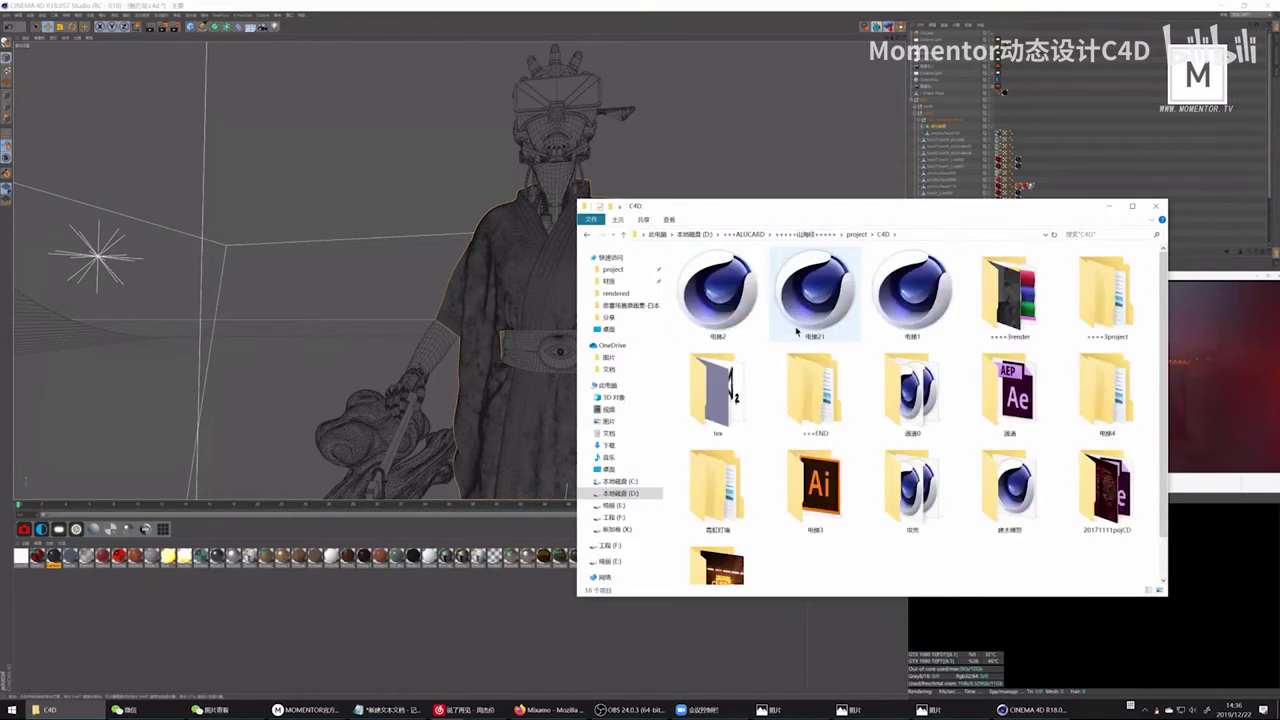
pyautogui.click(1047, 335)
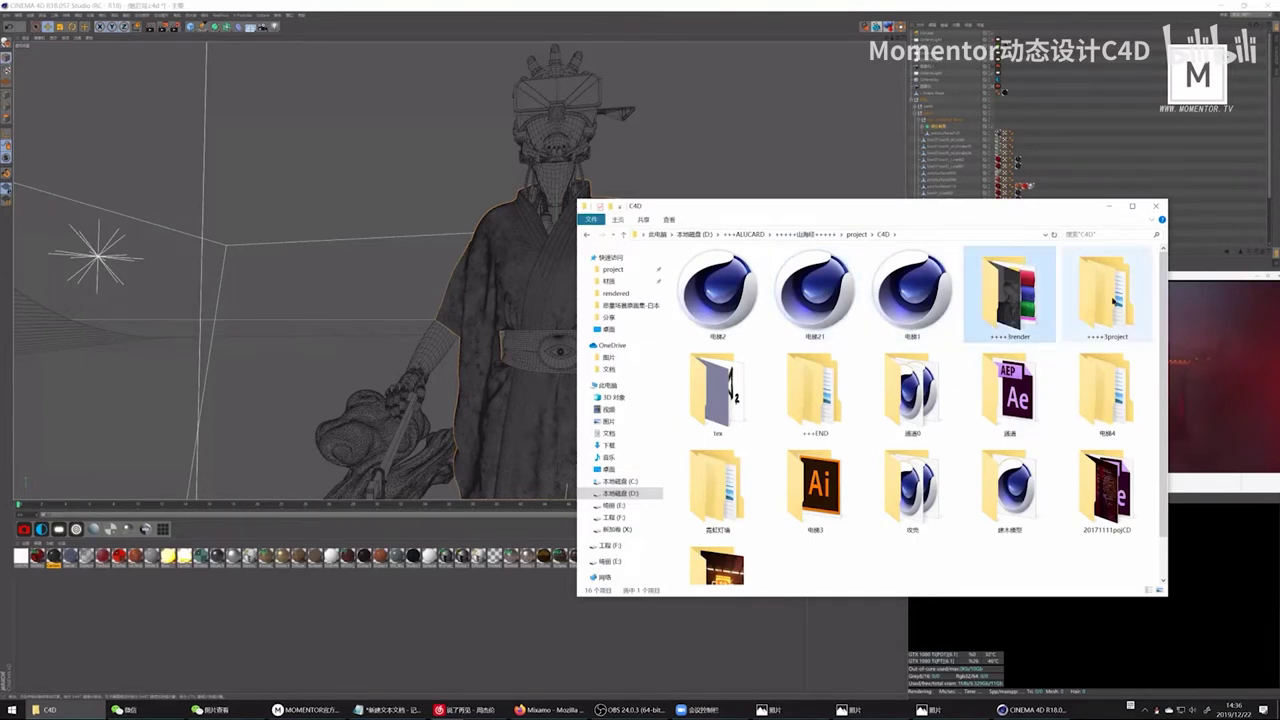
pyautogui.doubleClick(1108, 300)
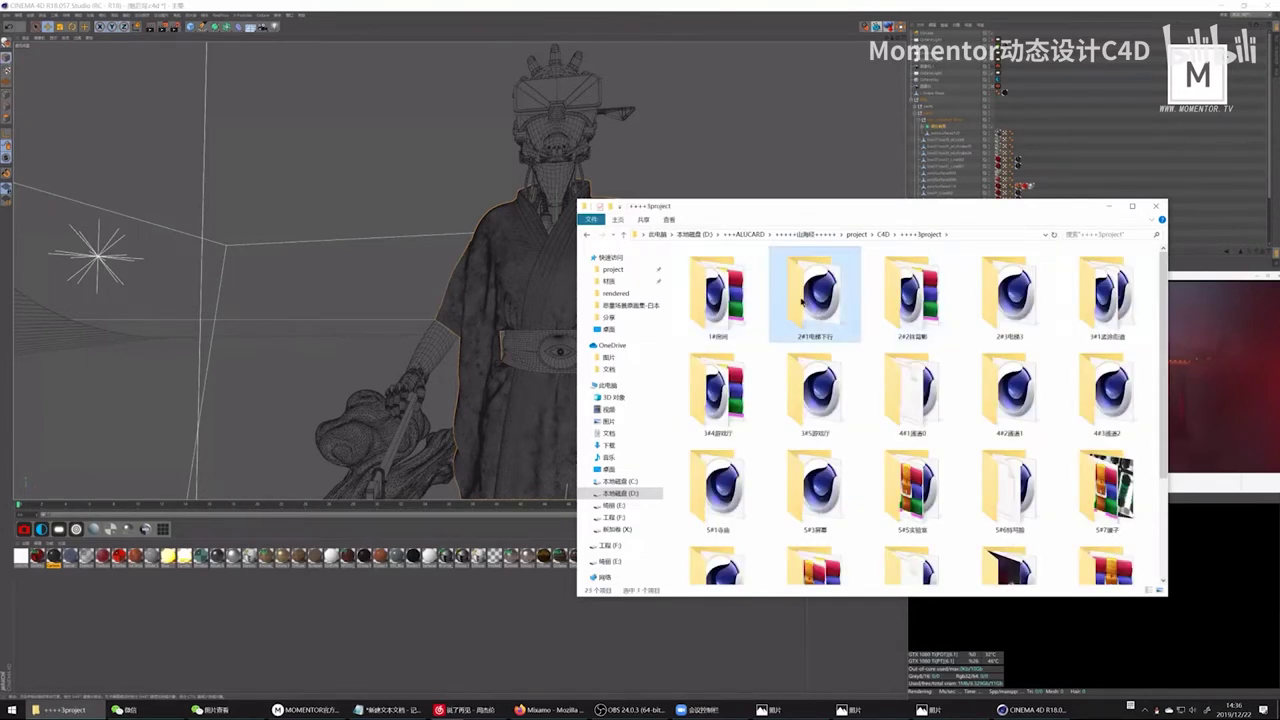
pyautogui.doubleClick(802, 303)
pyautogui.doubleClick(700, 275)
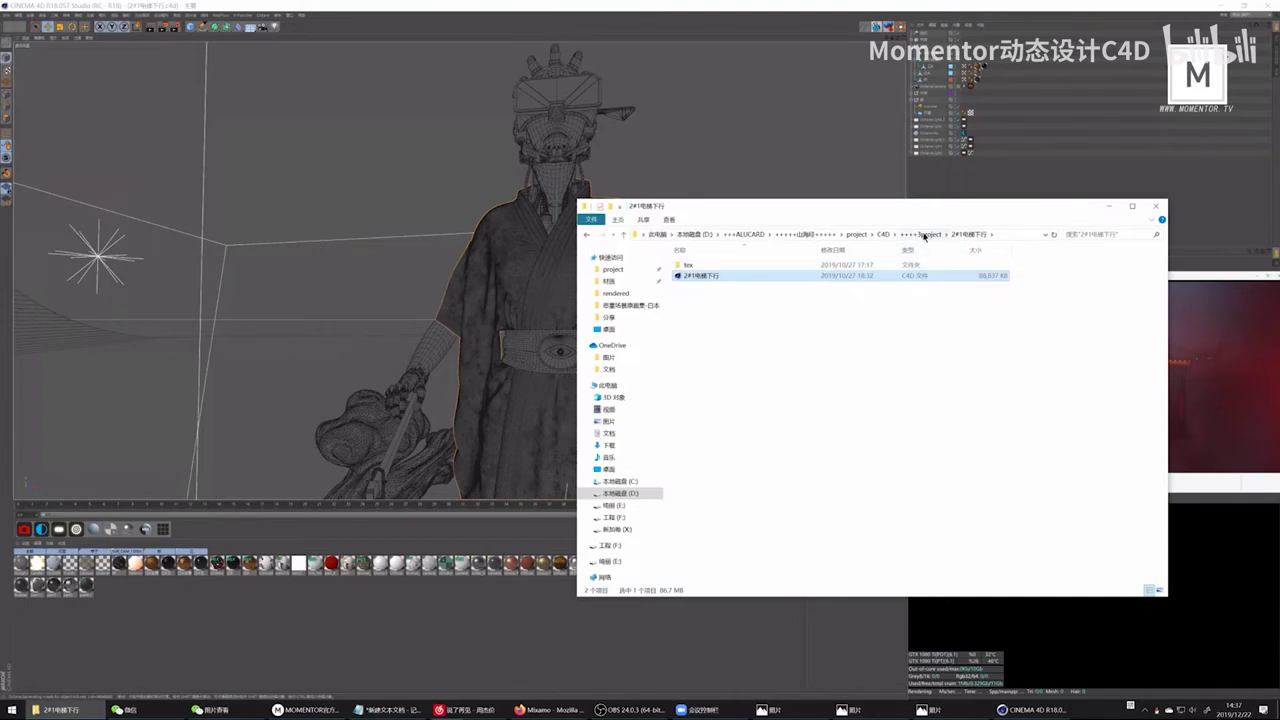
# Step: Return to the 2#1电梯下行 folder, select its scene file, and close the Explorer window
pyautogui.click(924, 235)
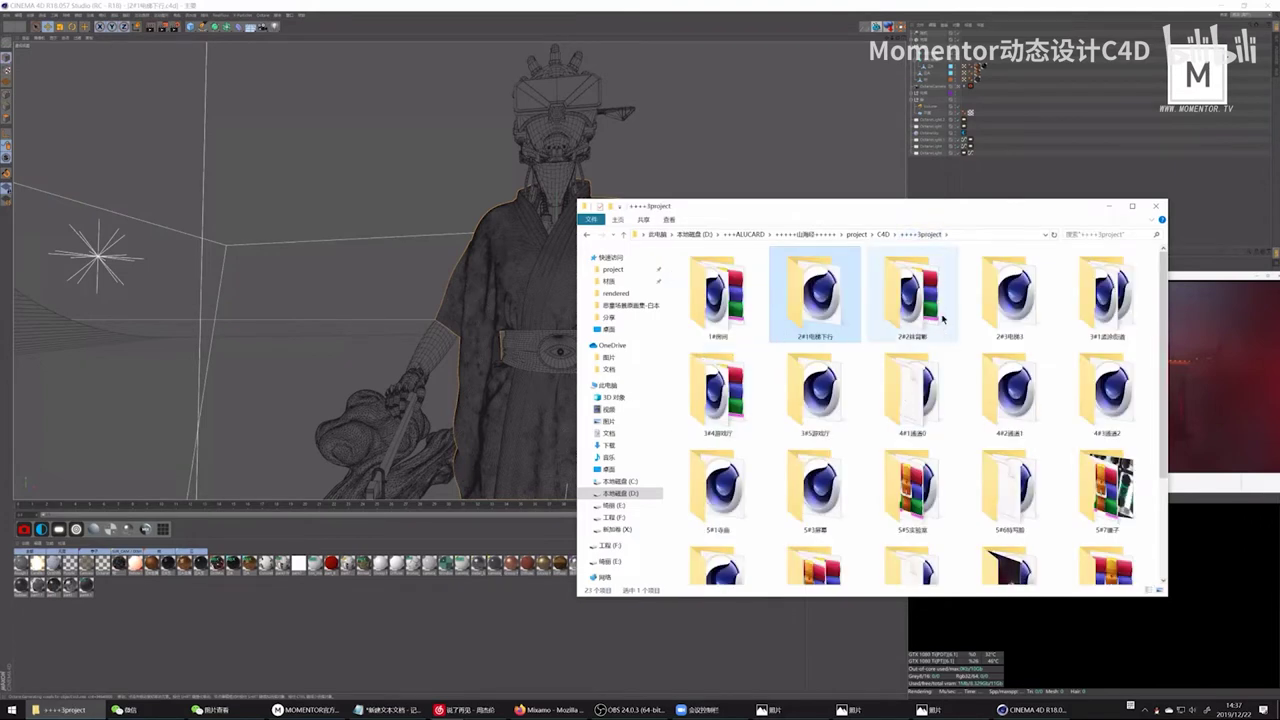
pyautogui.click(883, 234)
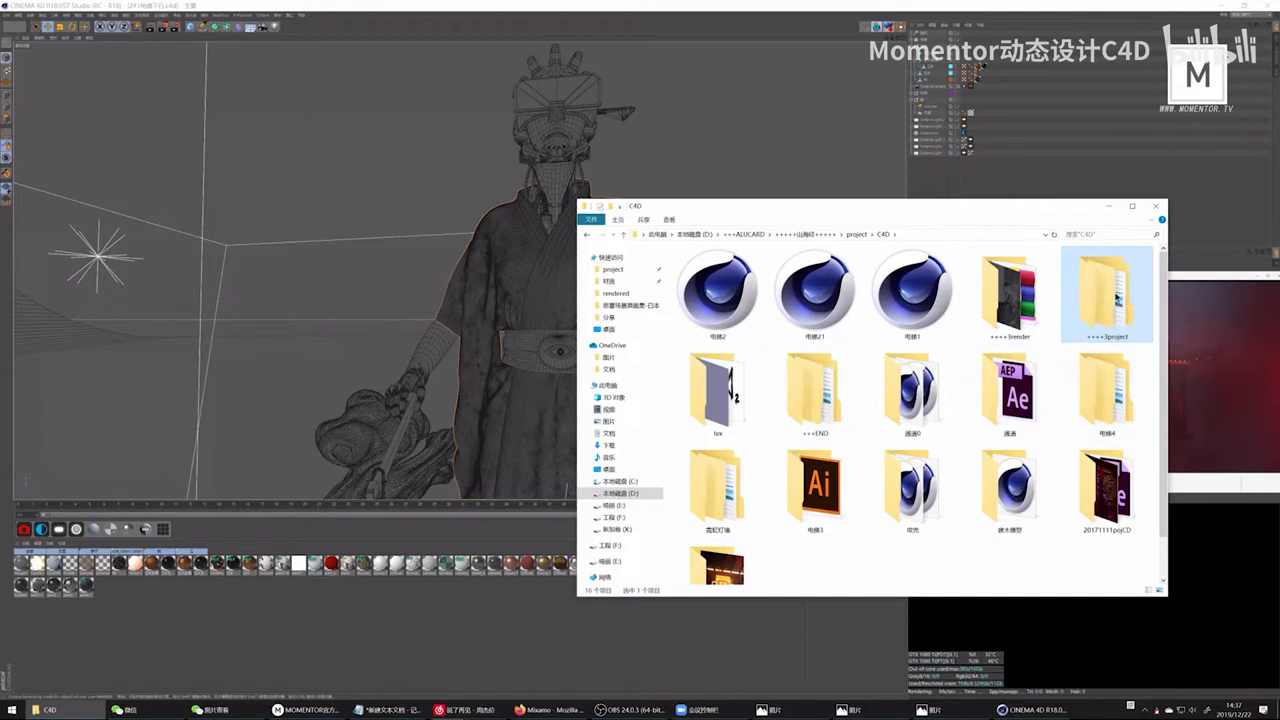
pyautogui.doubleClick(1117, 298)
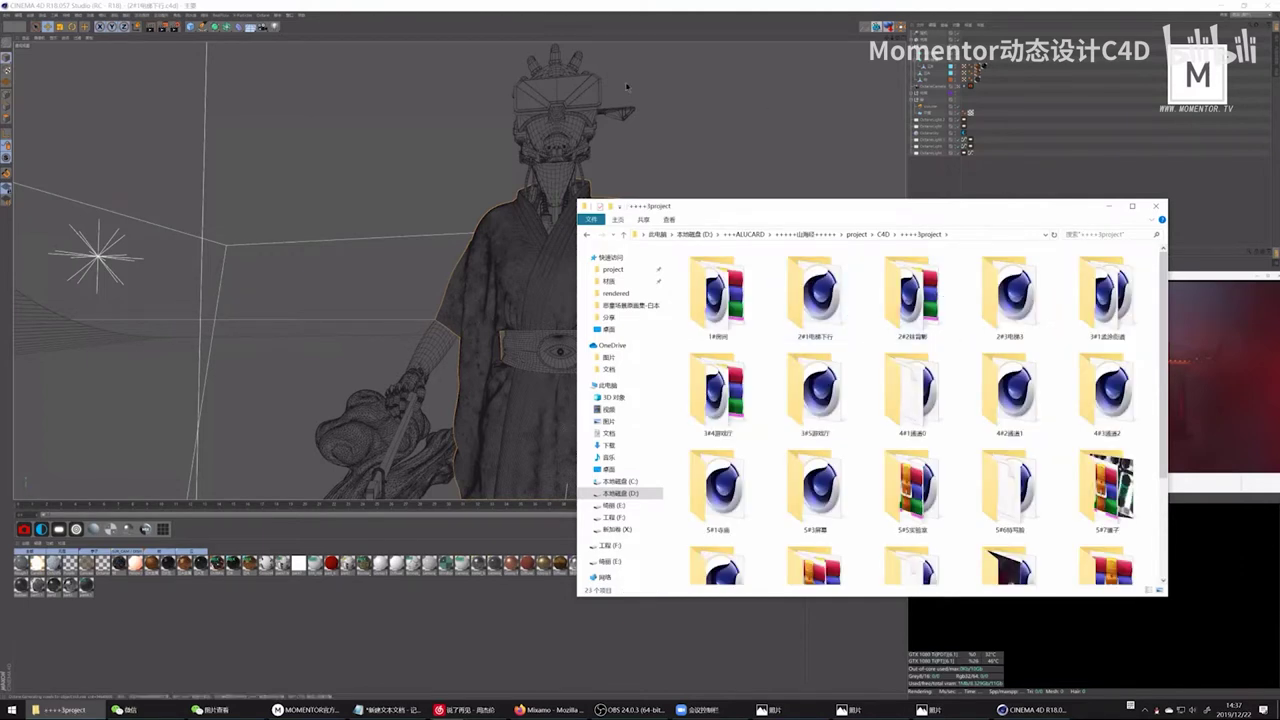
pyautogui.click(267, 632)
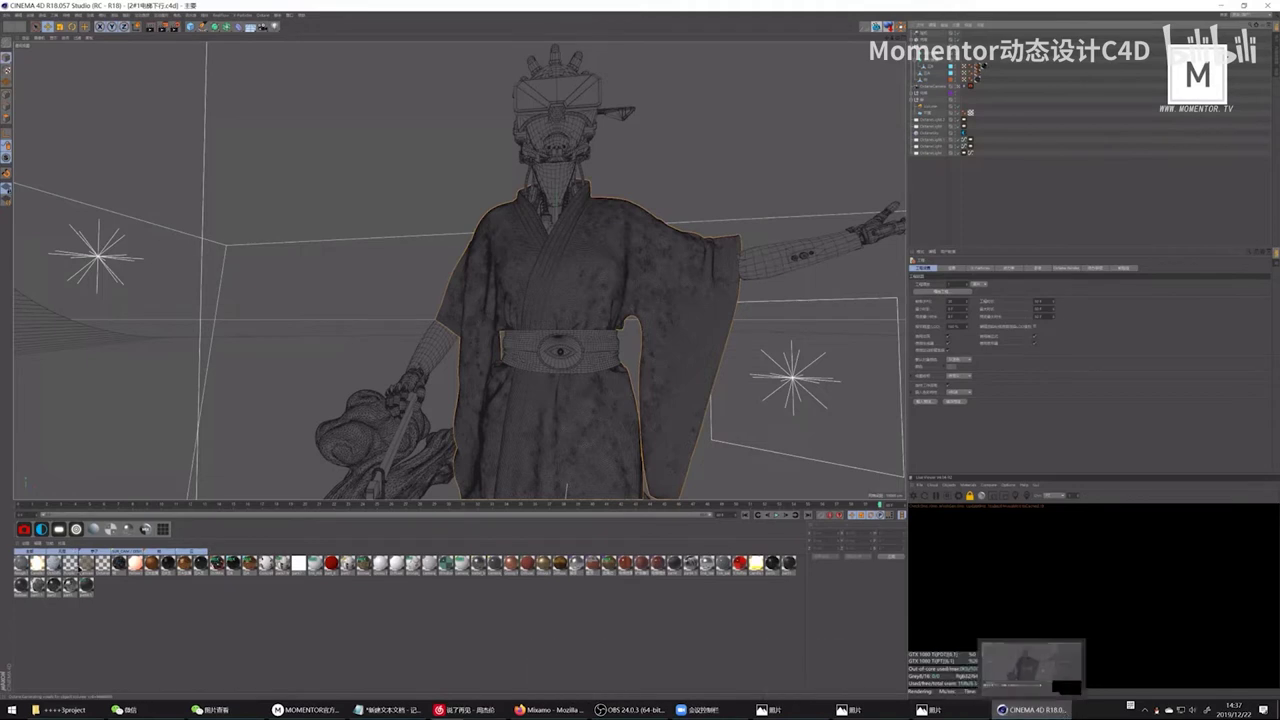
pyautogui.click(60, 710)
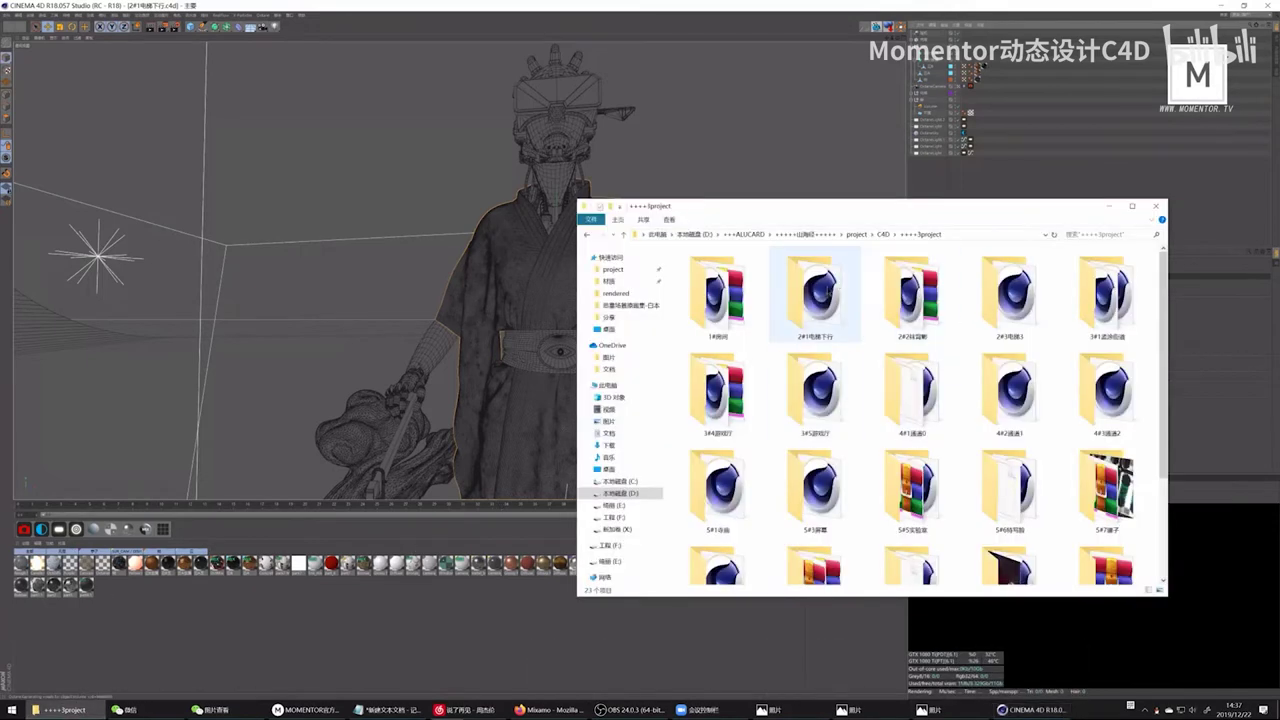
pyautogui.doubleClick(815, 295)
pyautogui.click(700, 276)
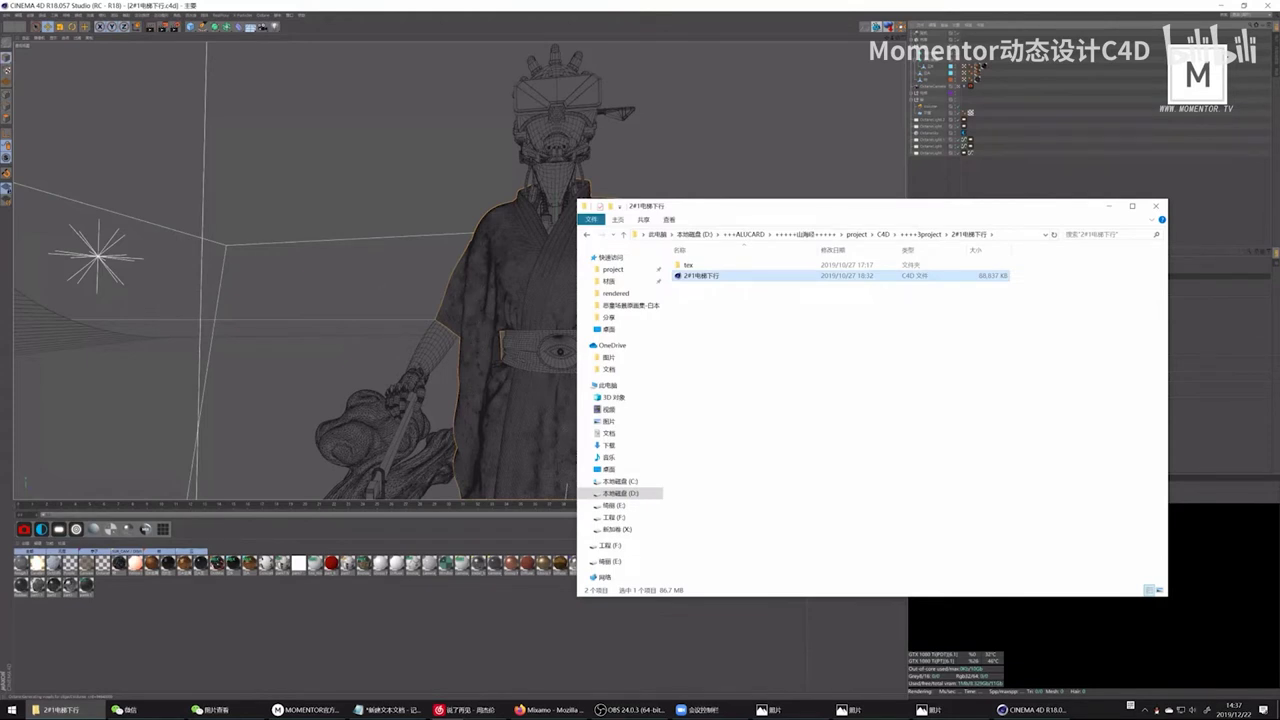
pyautogui.click(1156, 206)
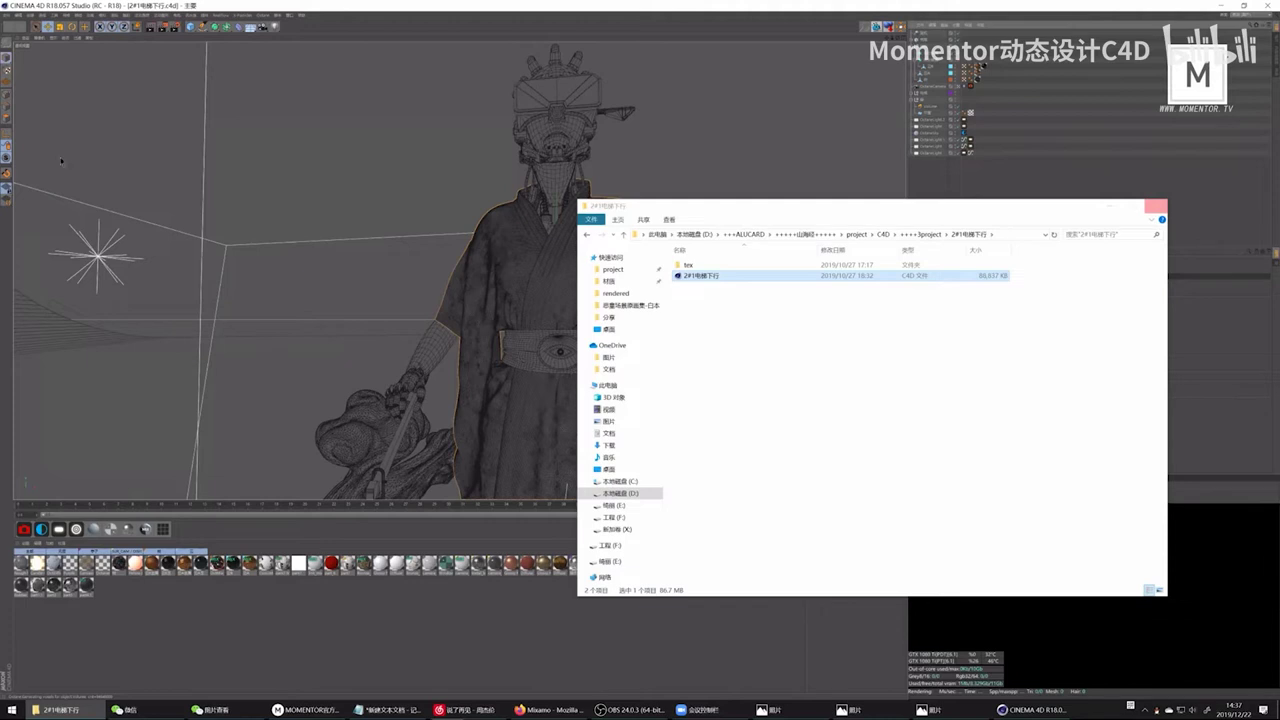
# Step: Decline reloading the 2#1电梯下行 scene and keep the already open copy
pyautogui.press('Return')
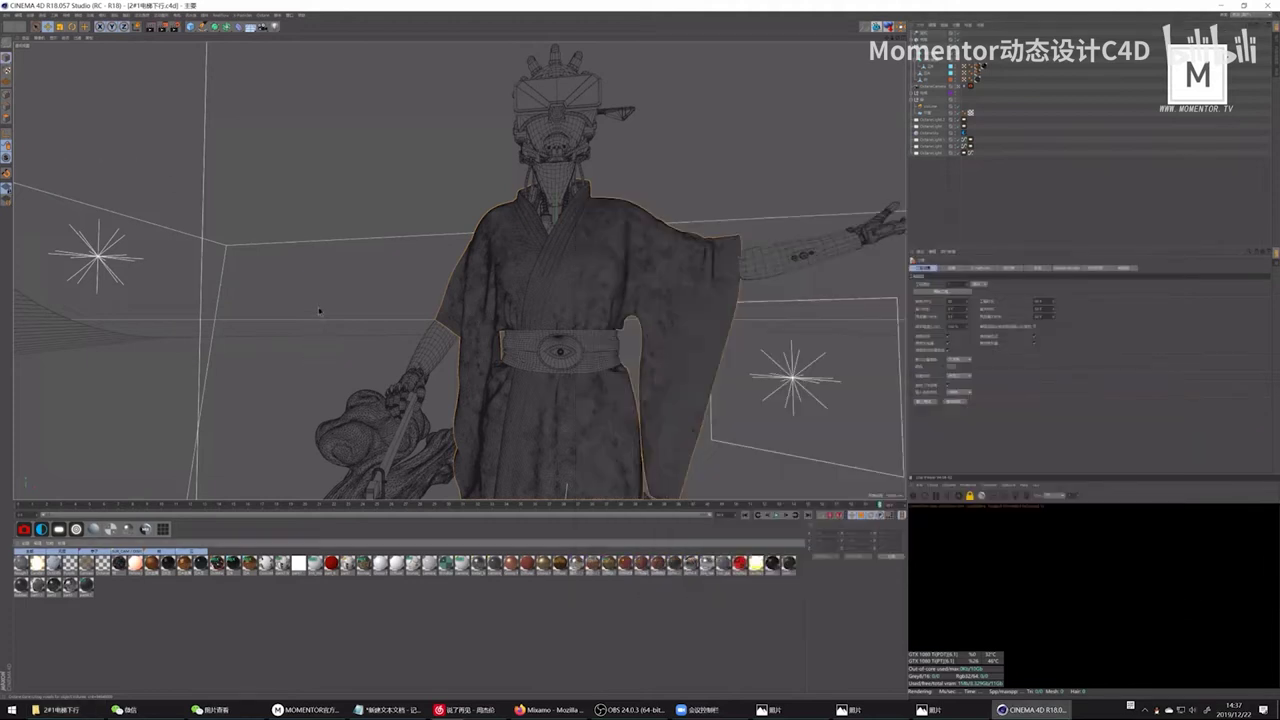
pyautogui.click(656, 393)
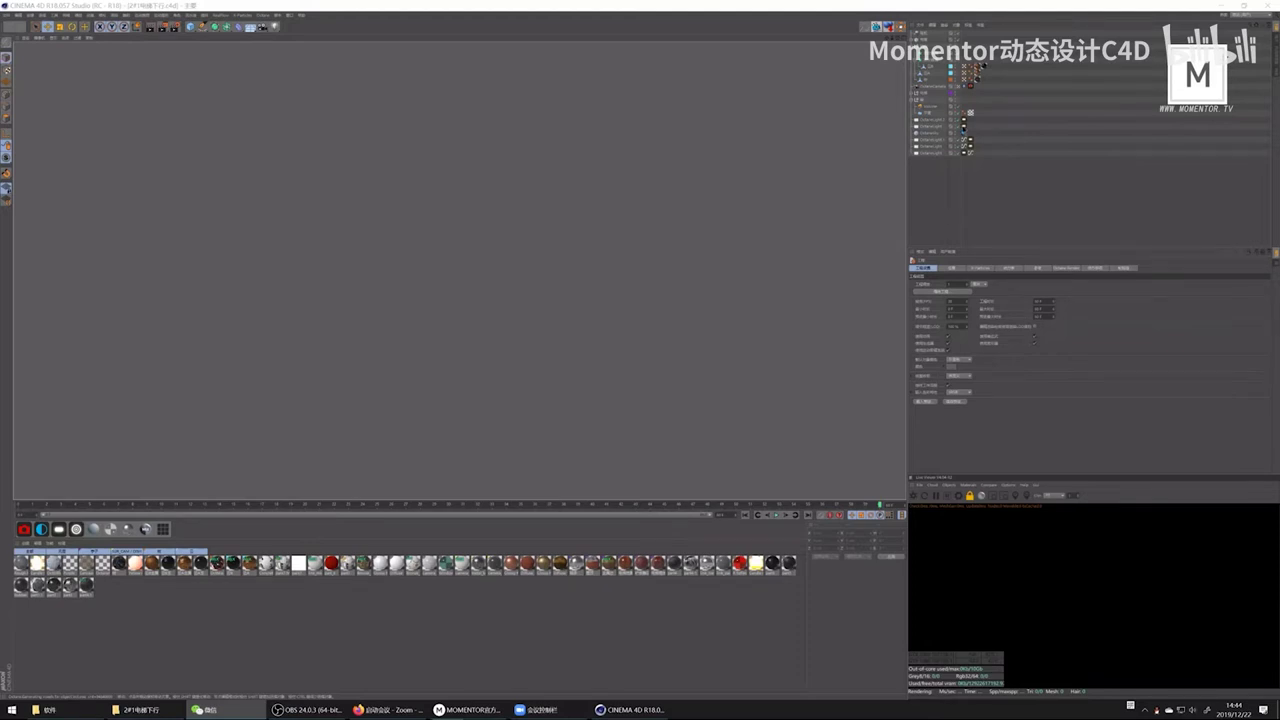
# Step: Select the sky object, move the green reference image right, and bring up File Explorer
pyautogui.click(931, 111)
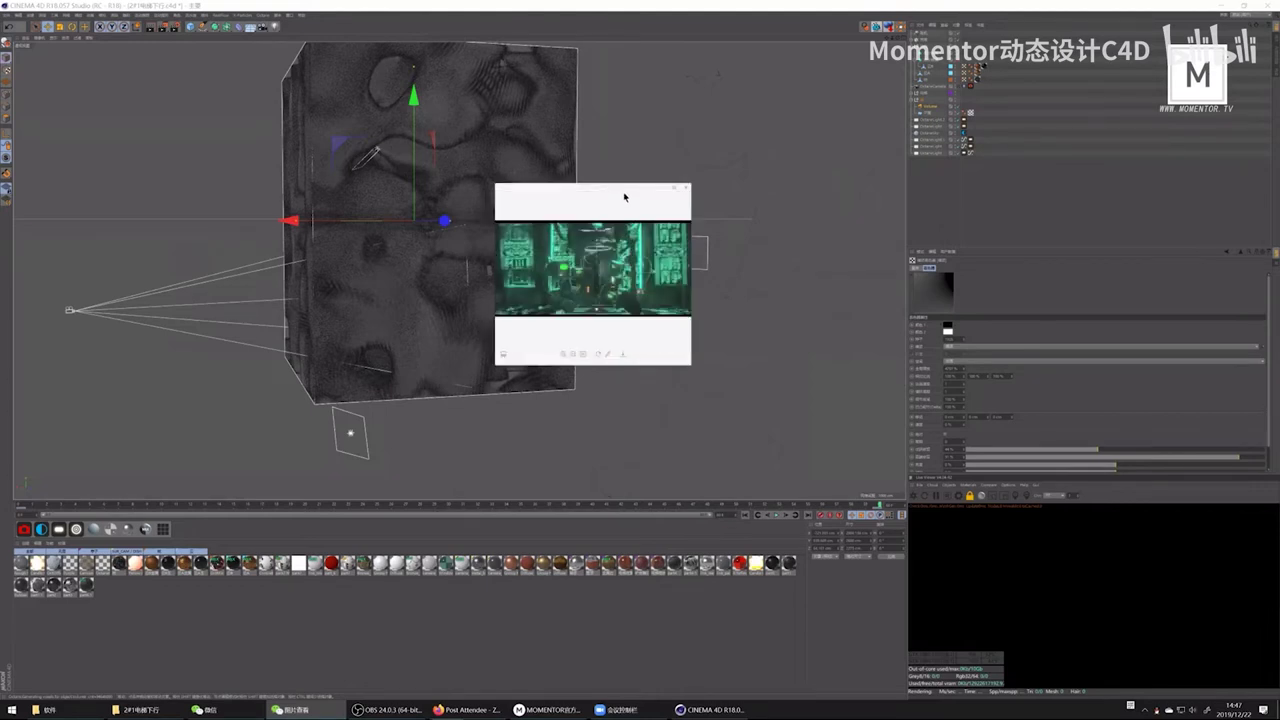
pyautogui.moveTo(624, 197); pyautogui.dragTo(1069, 265)
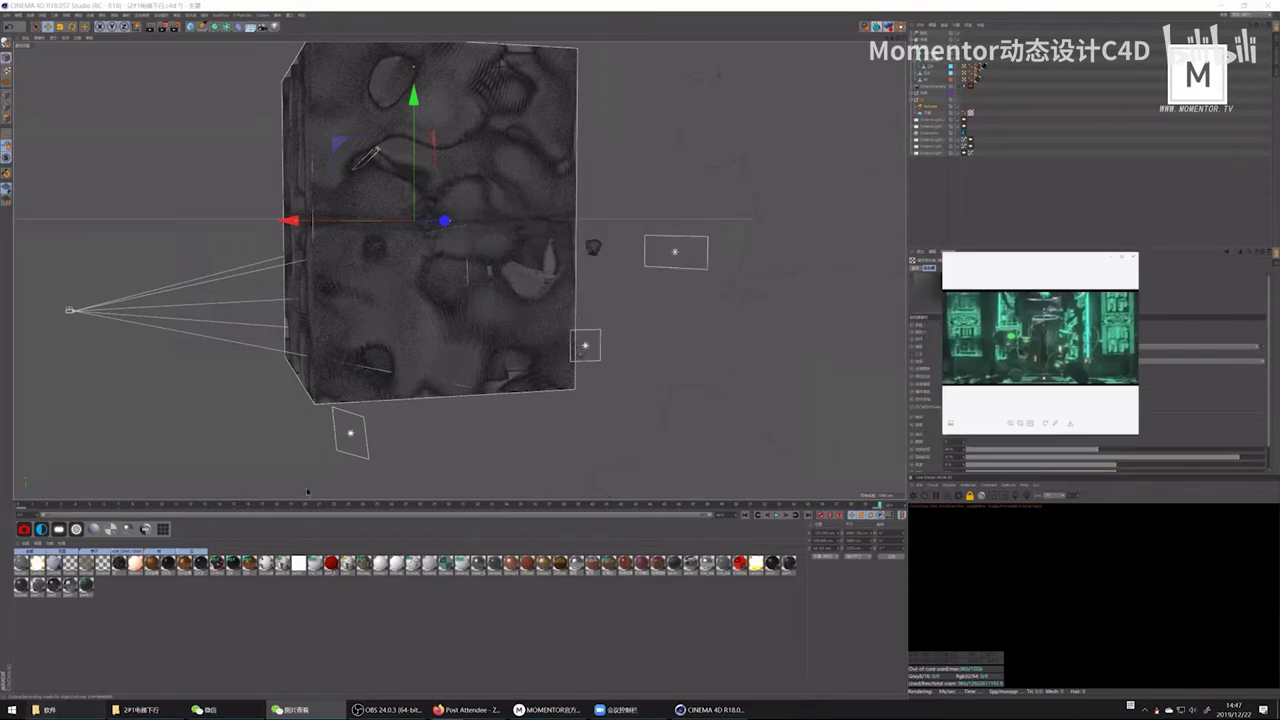
pyautogui.click(45, 710)
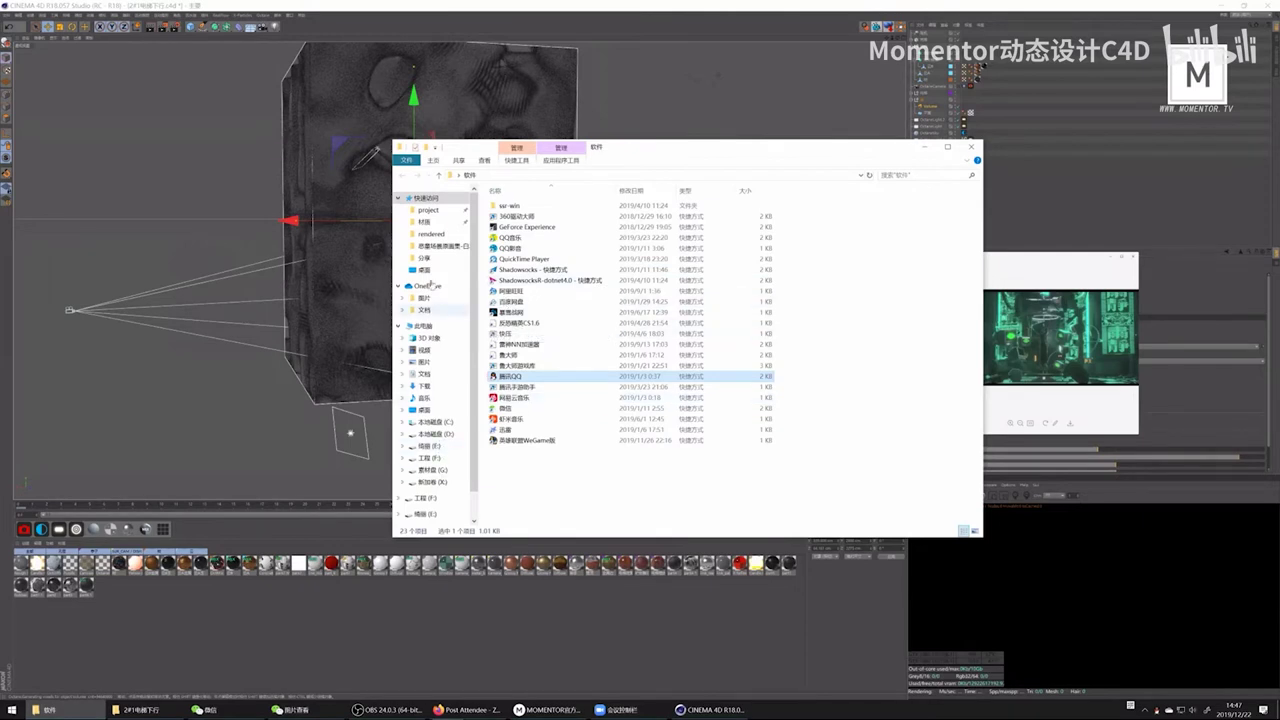
# Step: Browse to project › C4D › ++++3project › 5#5实验室 › tex › AE序列 and enlarge the window
pyautogui.click(428, 210)
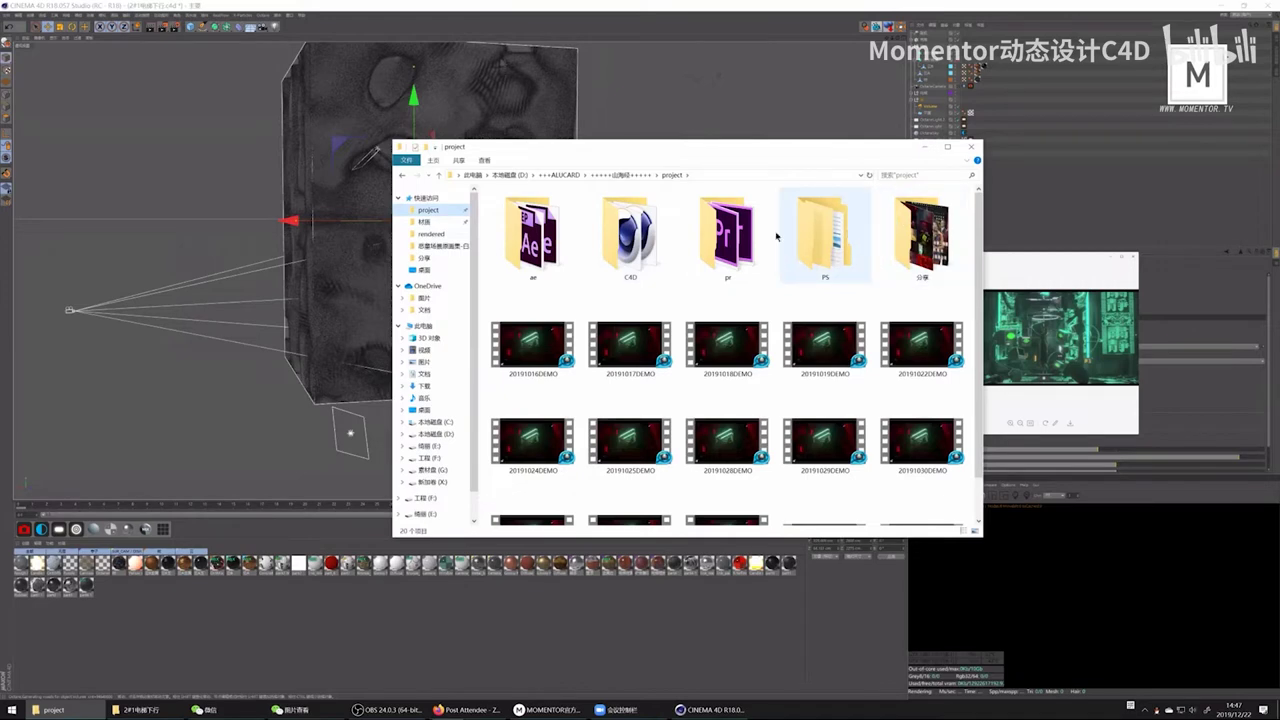
pyautogui.doubleClick(630, 235)
pyautogui.doubleClick(911, 235)
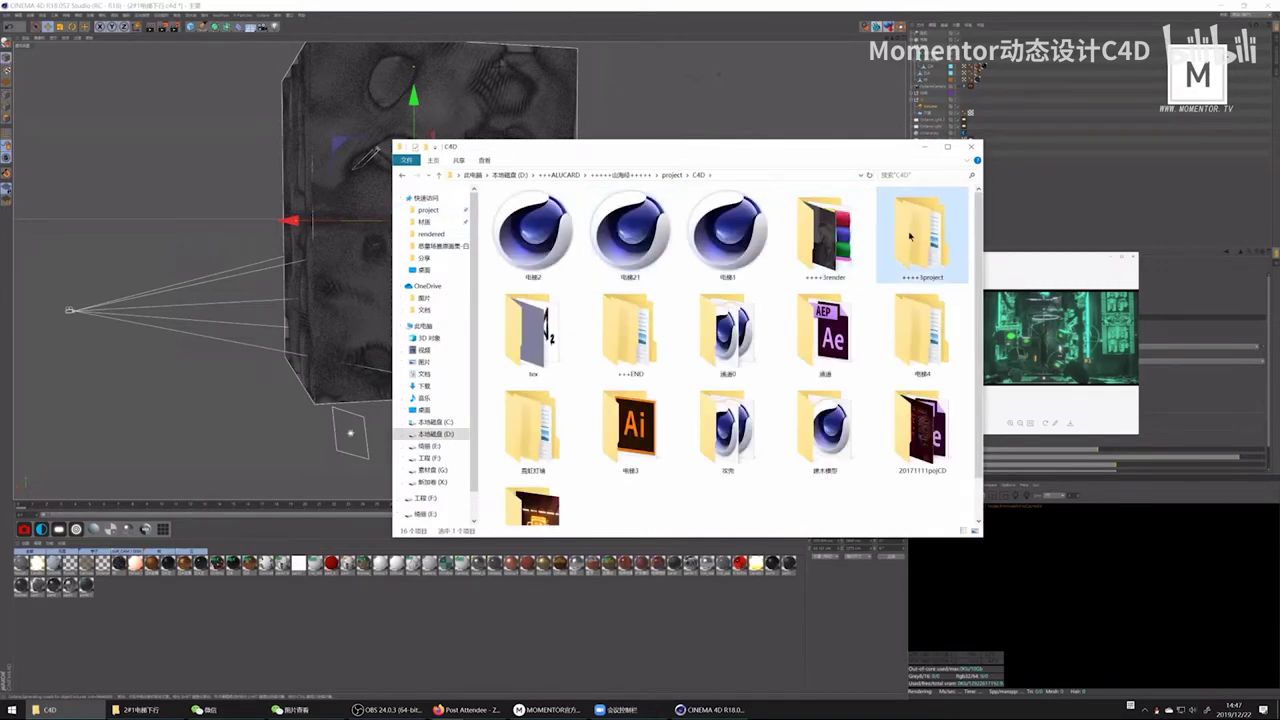
pyautogui.doubleClick(727, 430)
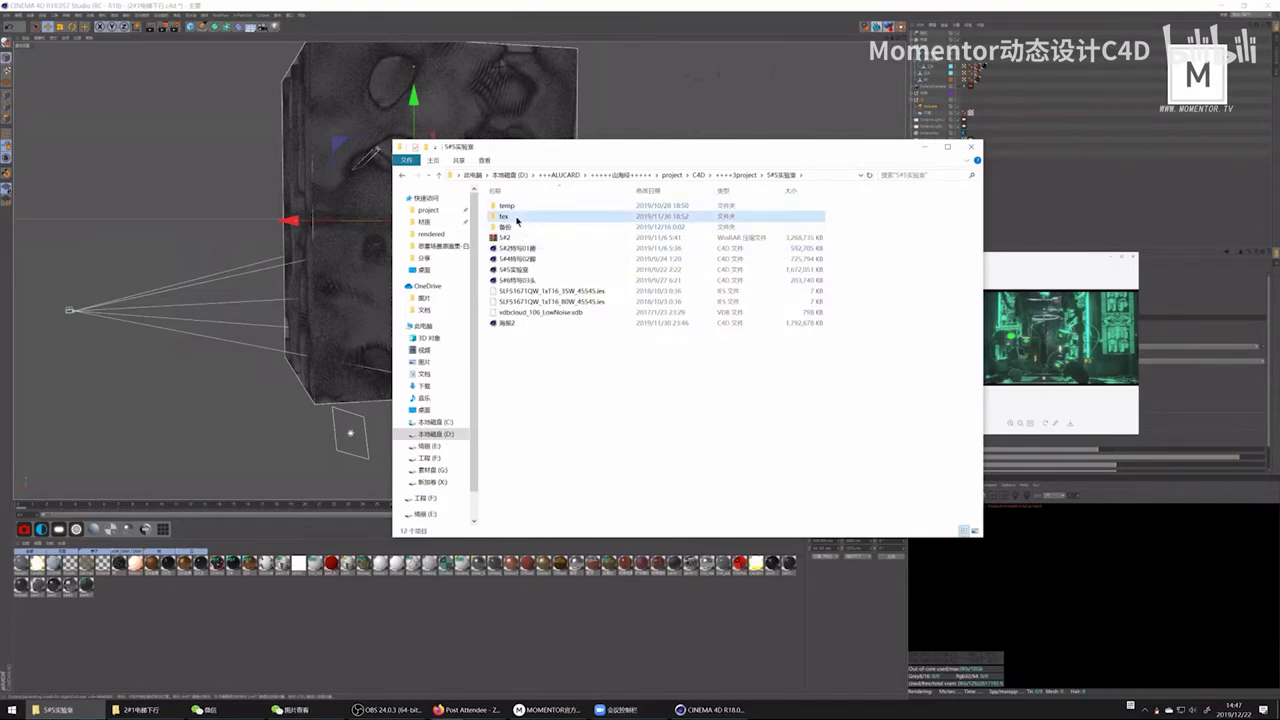
pyautogui.doubleClick(517, 218)
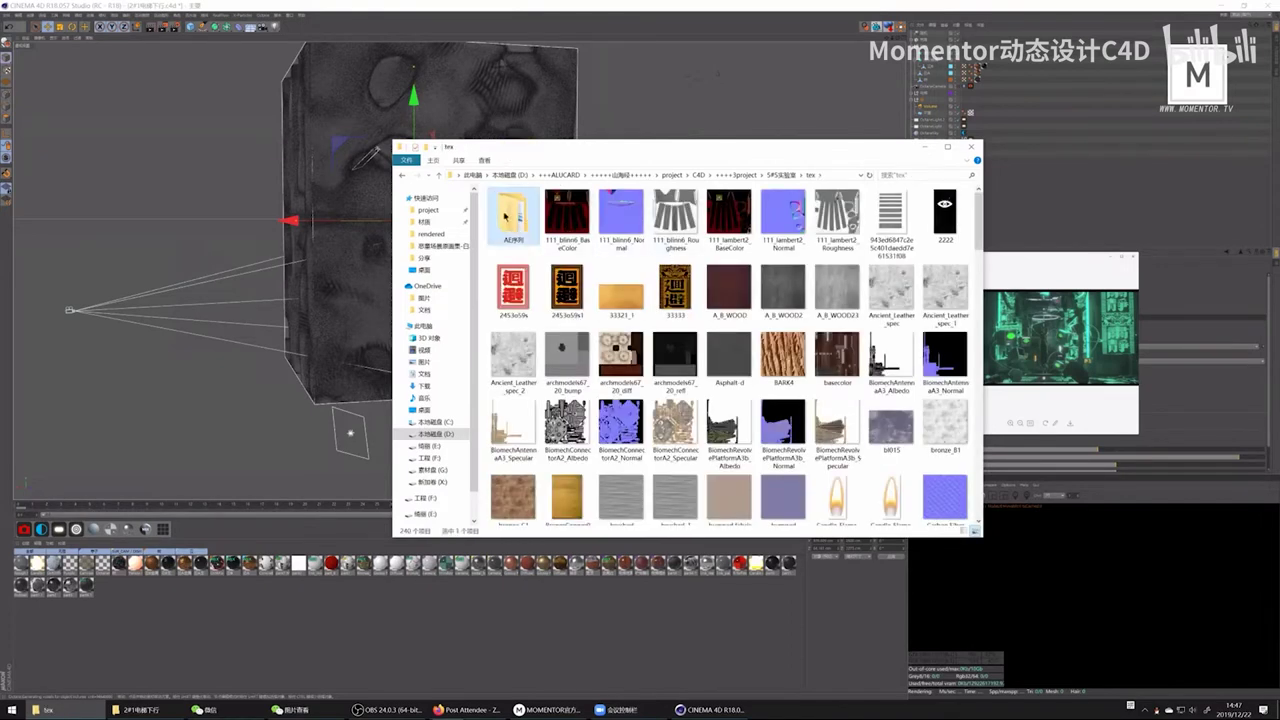
pyautogui.doubleClick(513, 215)
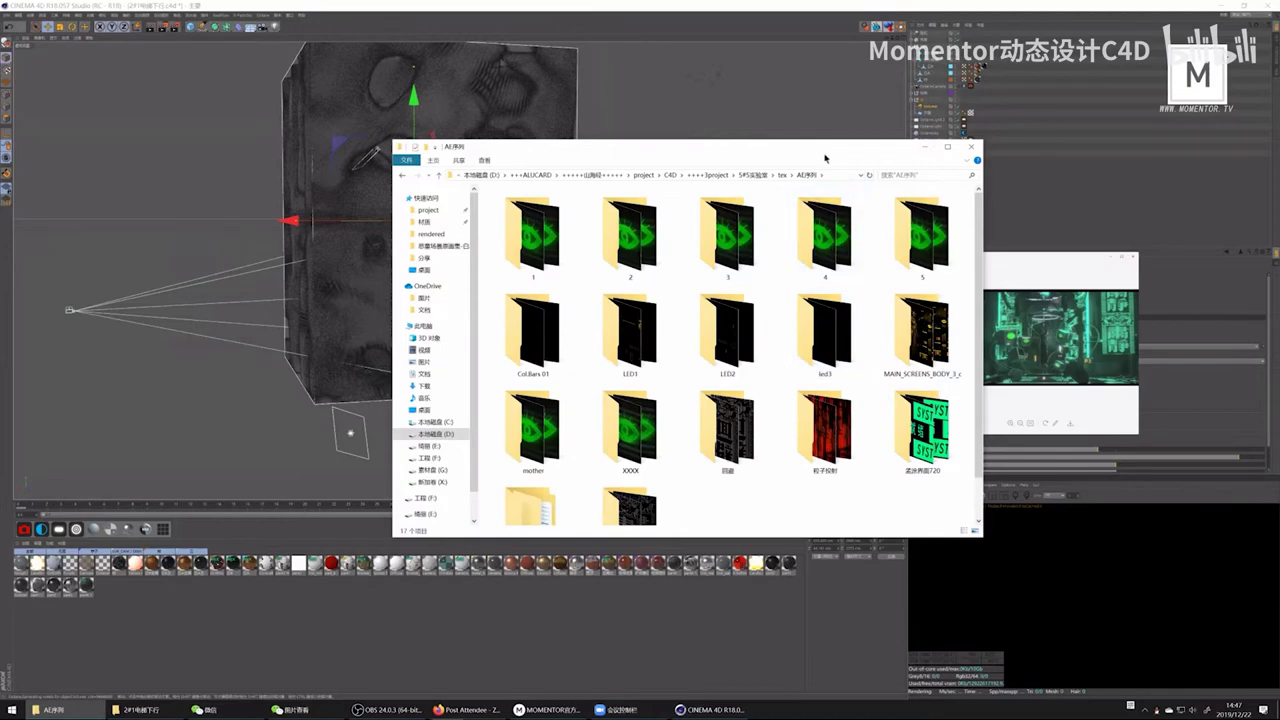
pyautogui.moveTo(826, 150); pyautogui.dragTo(579, 64)
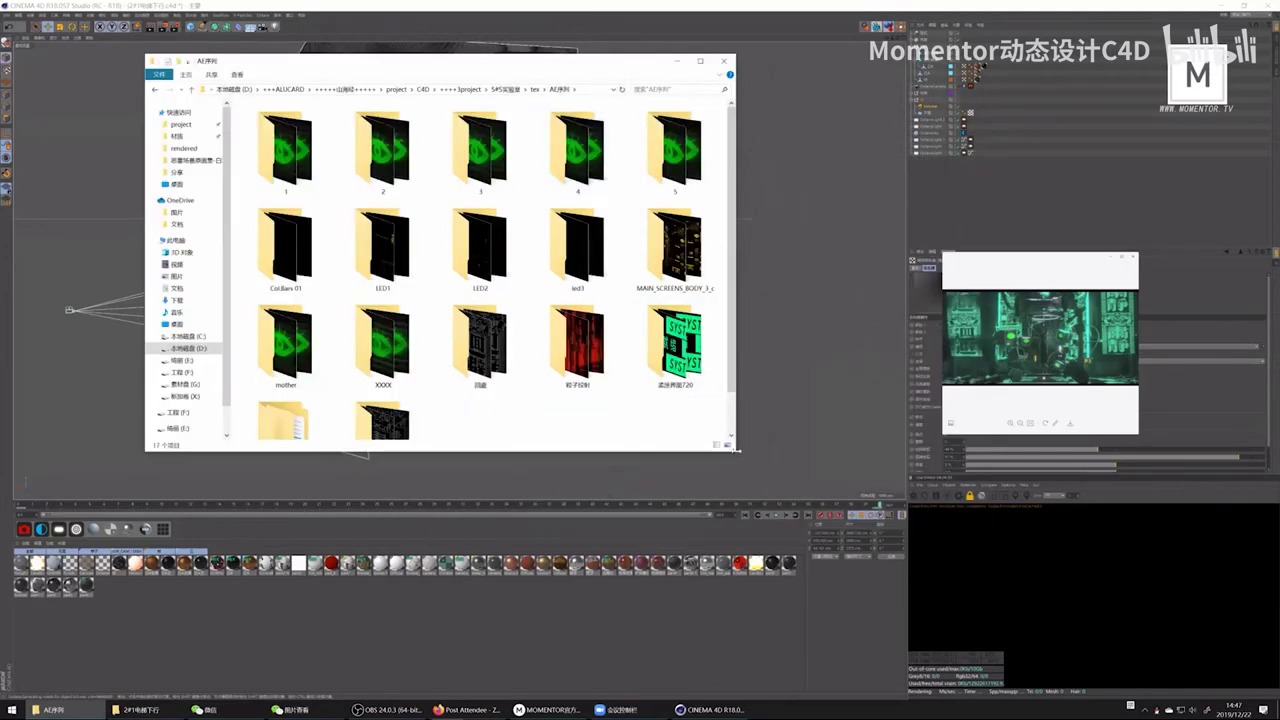
pyautogui.moveTo(735, 455); pyautogui.dragTo(846, 541)
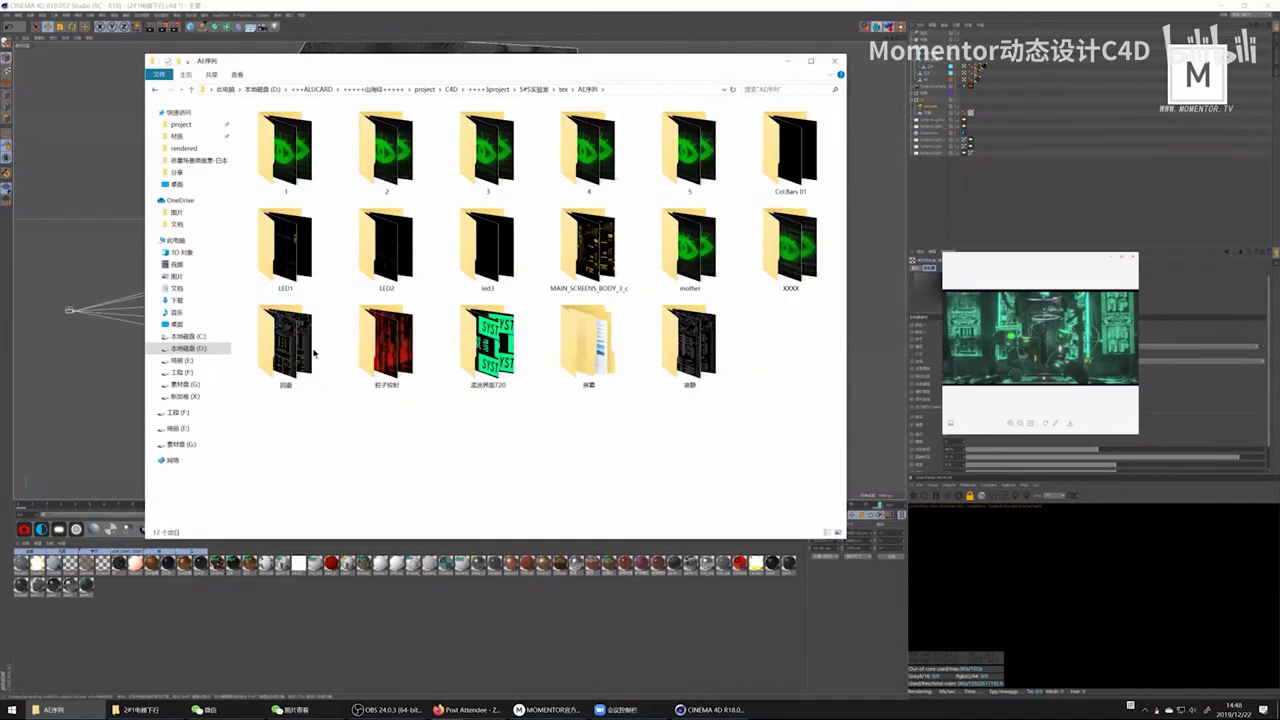
# Step: Open the 回廊 sequence folder and preview frame 回廊_00091 and the next frame in Photos
pyautogui.doubleClick(294, 335)
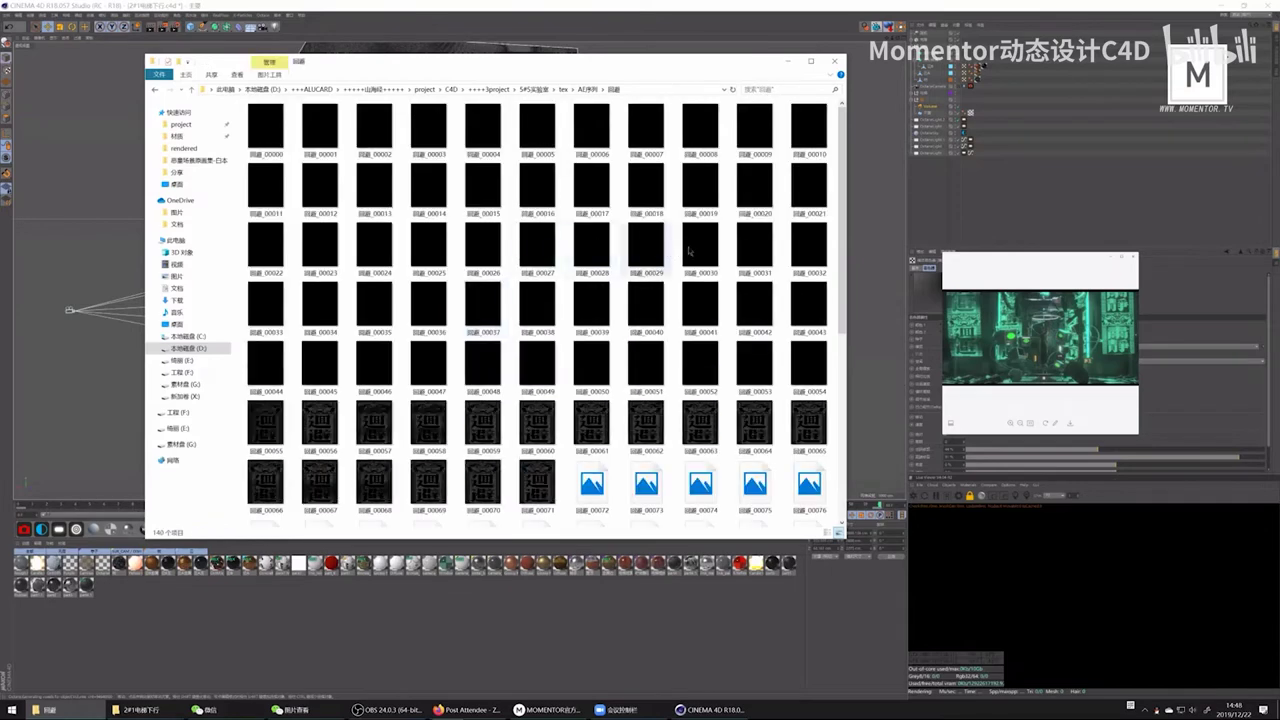
pyautogui.scroll(-3, 680, 265)
pyautogui.scroll(-3, 716, 276)
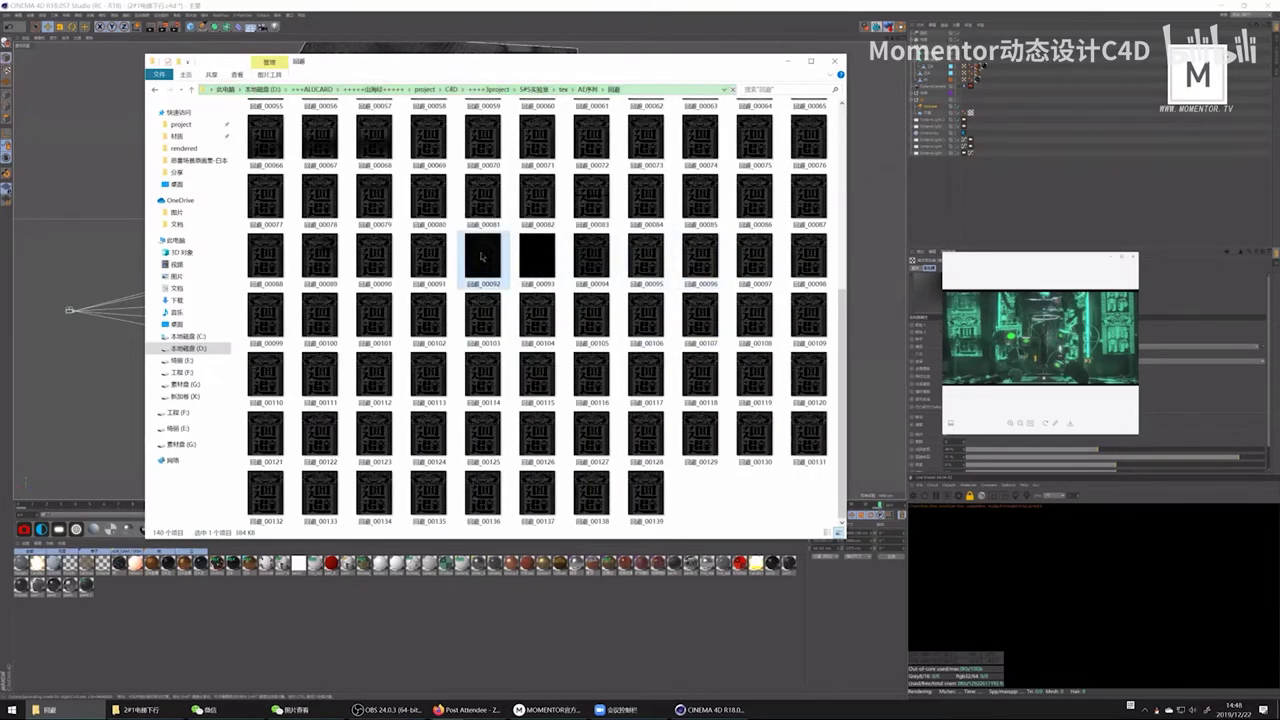
pyautogui.click(430, 258)
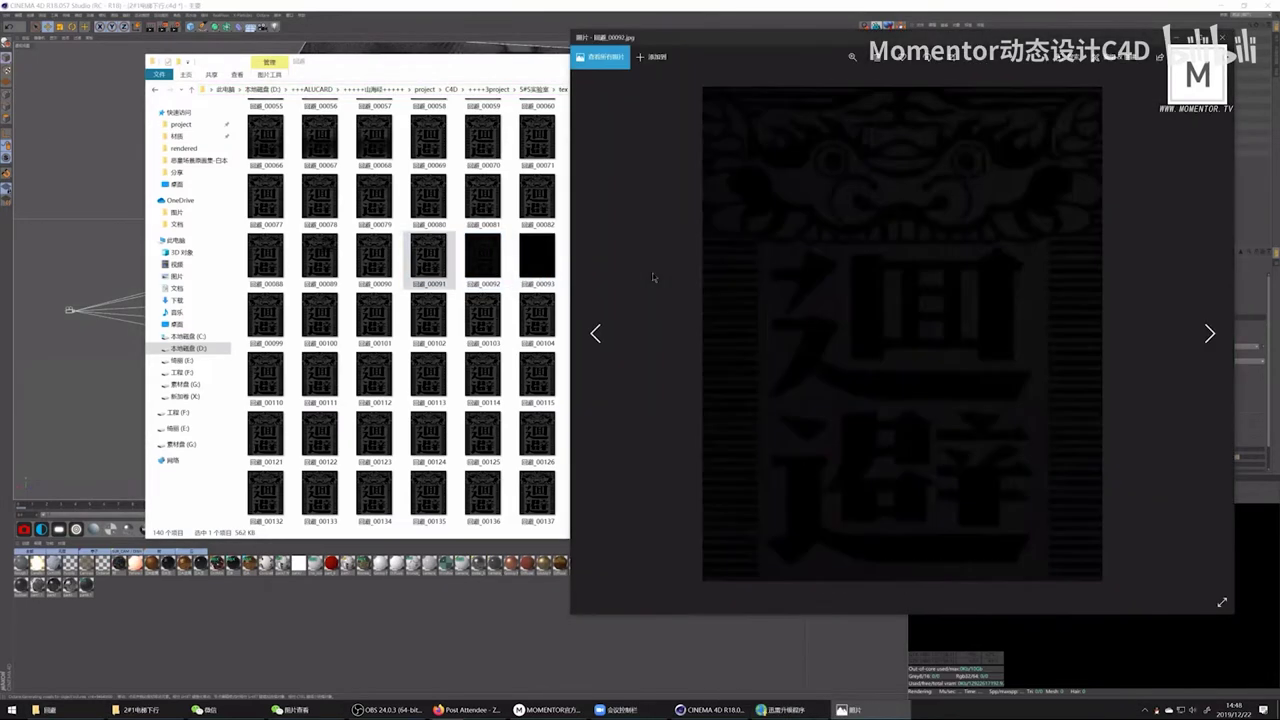
pyautogui.press('Right')
pyautogui.press('Right')
pyautogui.press('Right')
pyautogui.press('Right')
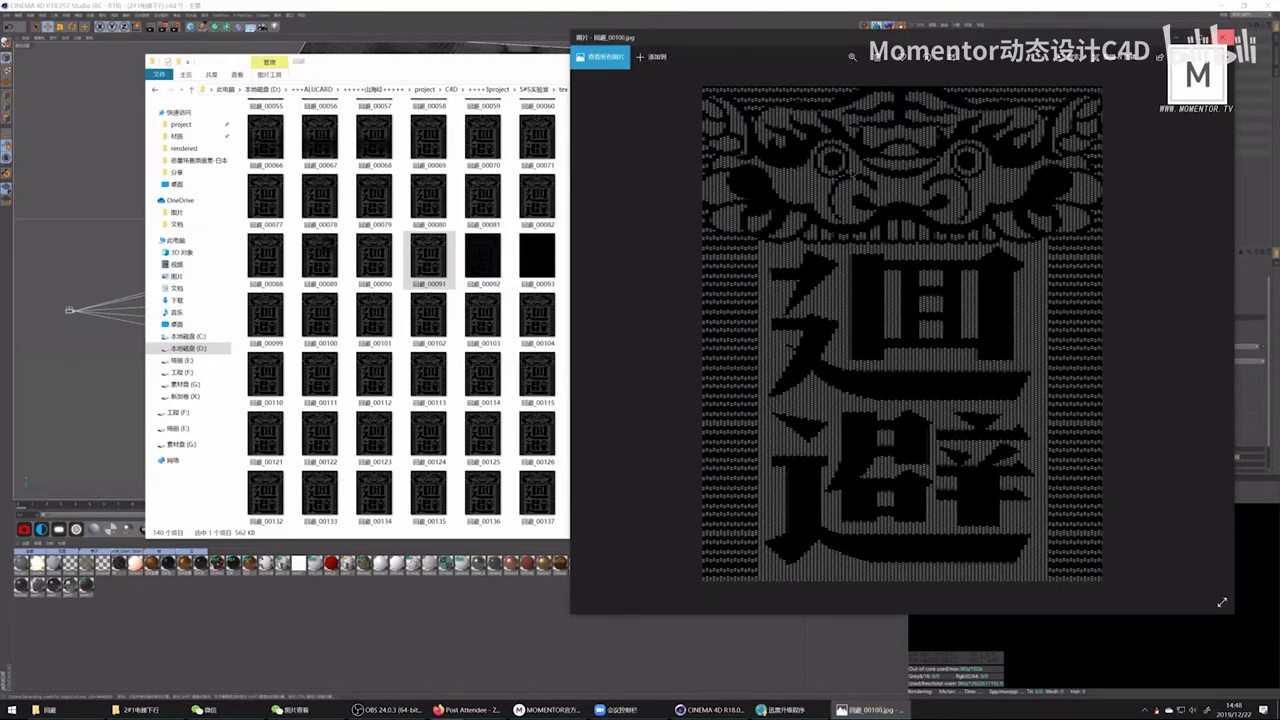
pyautogui.click(1220, 37)
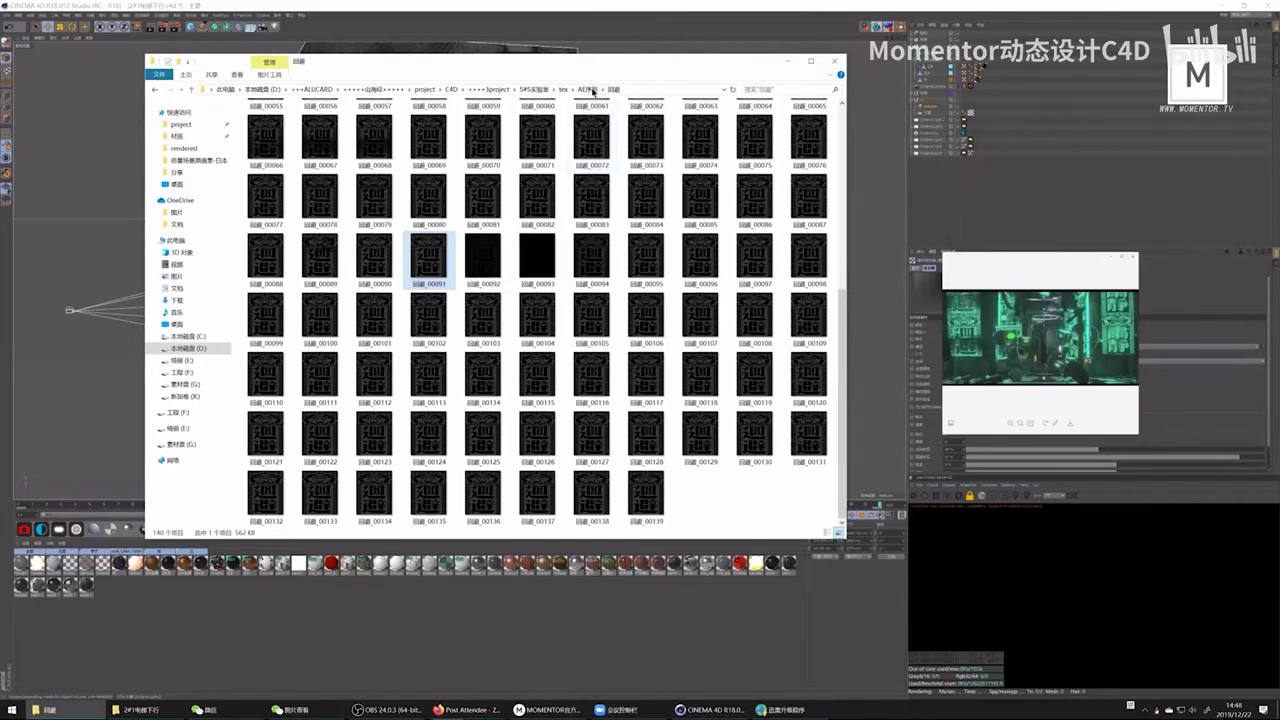
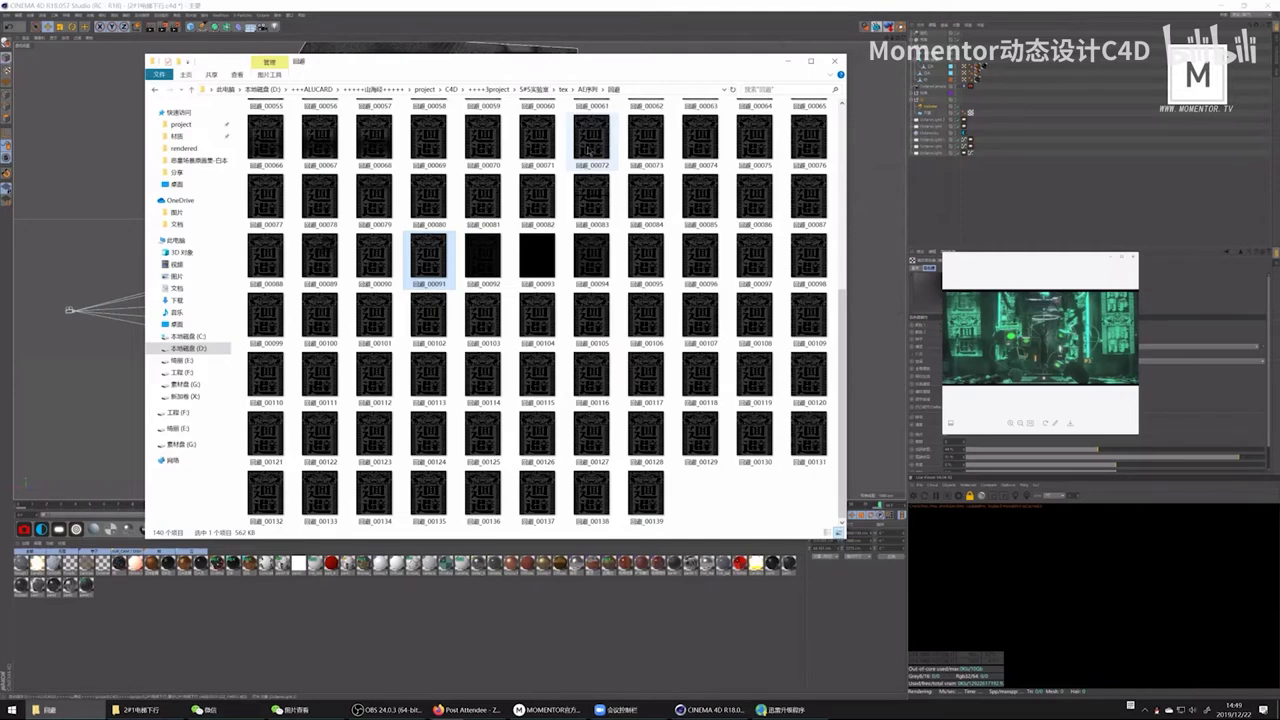
# Step: Navigate up through C4D to the project folder and open 20191016DEMO in QQ Player
pyautogui.click(498, 89)
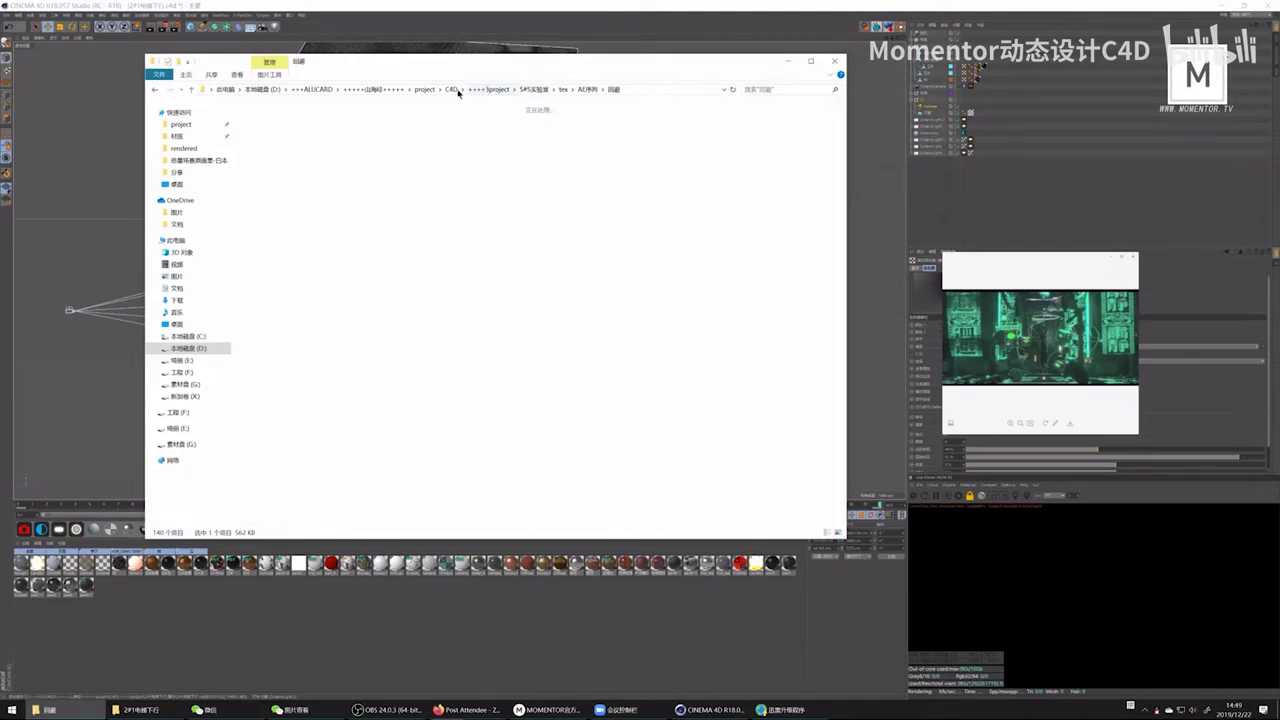
pyautogui.click(451, 89)
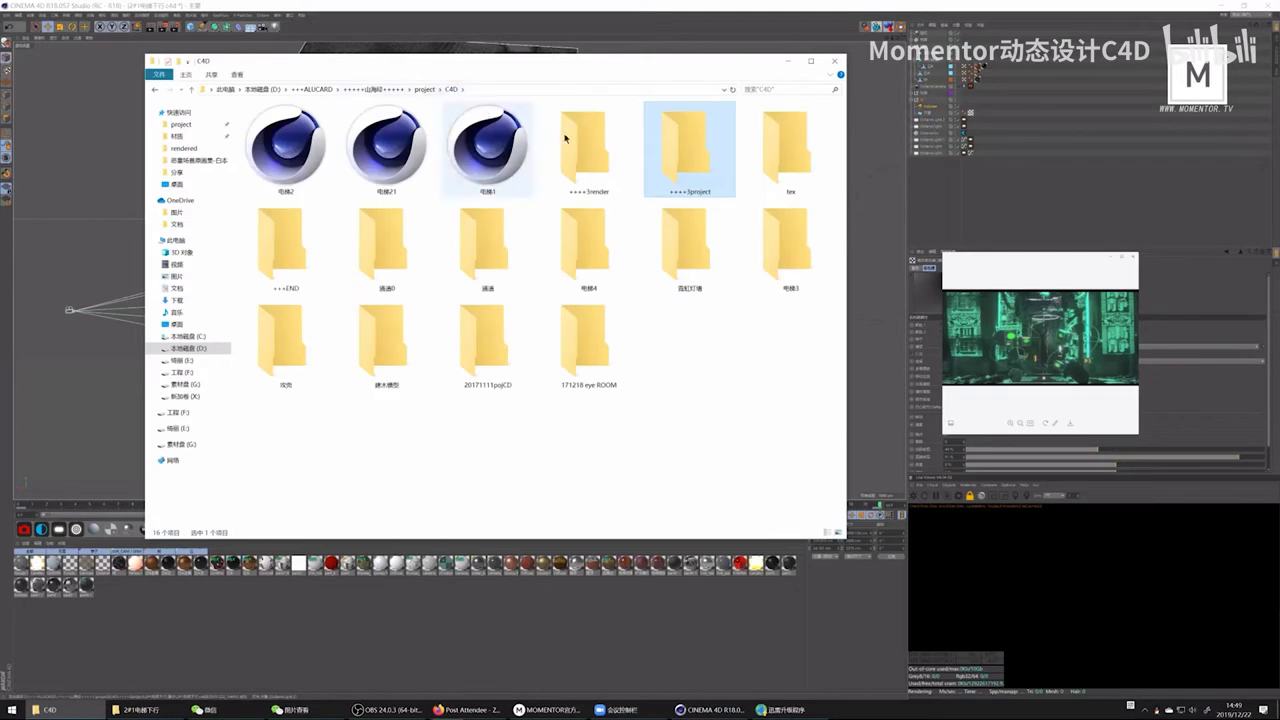
pyautogui.click(430, 89)
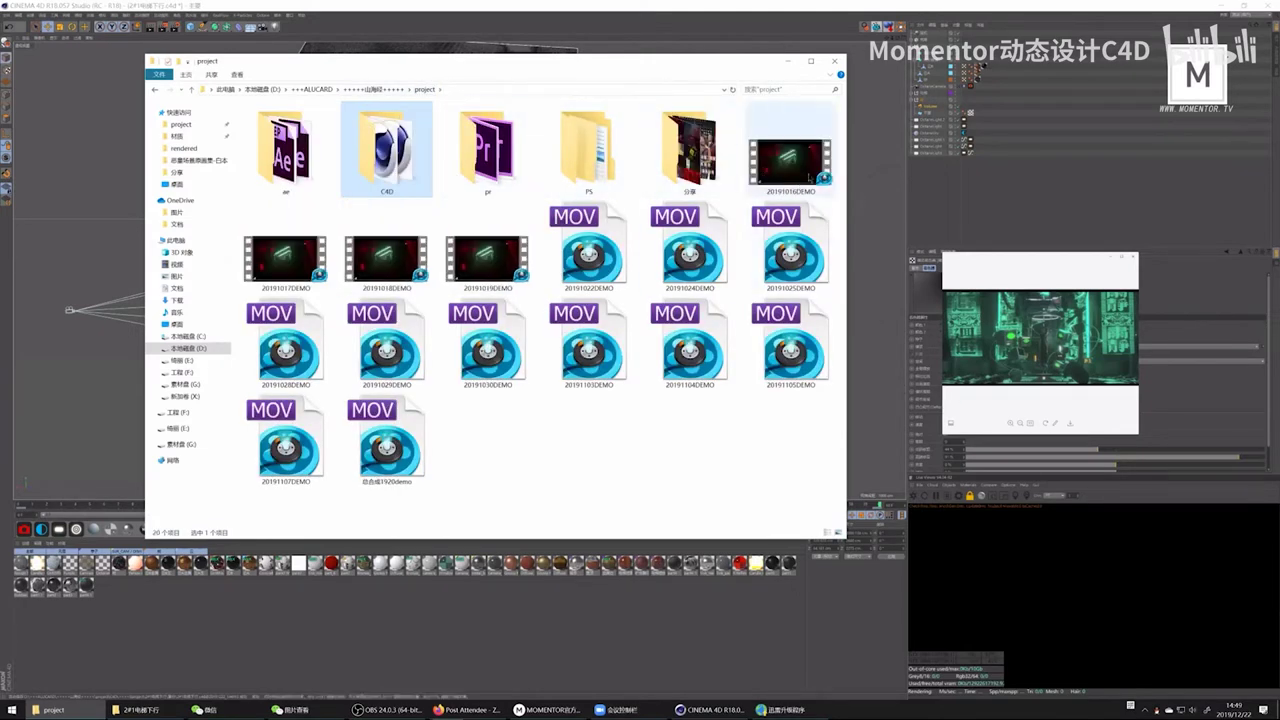
pyautogui.click(755, 160)
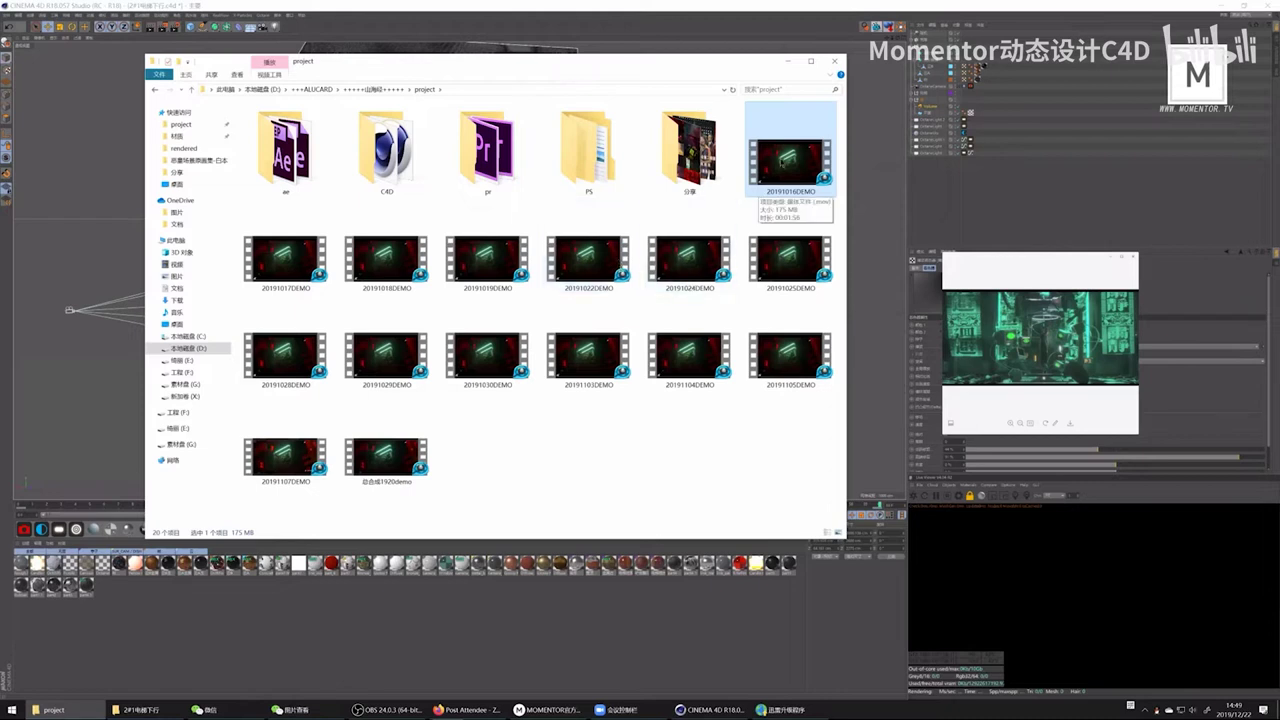
pyautogui.press('Return')
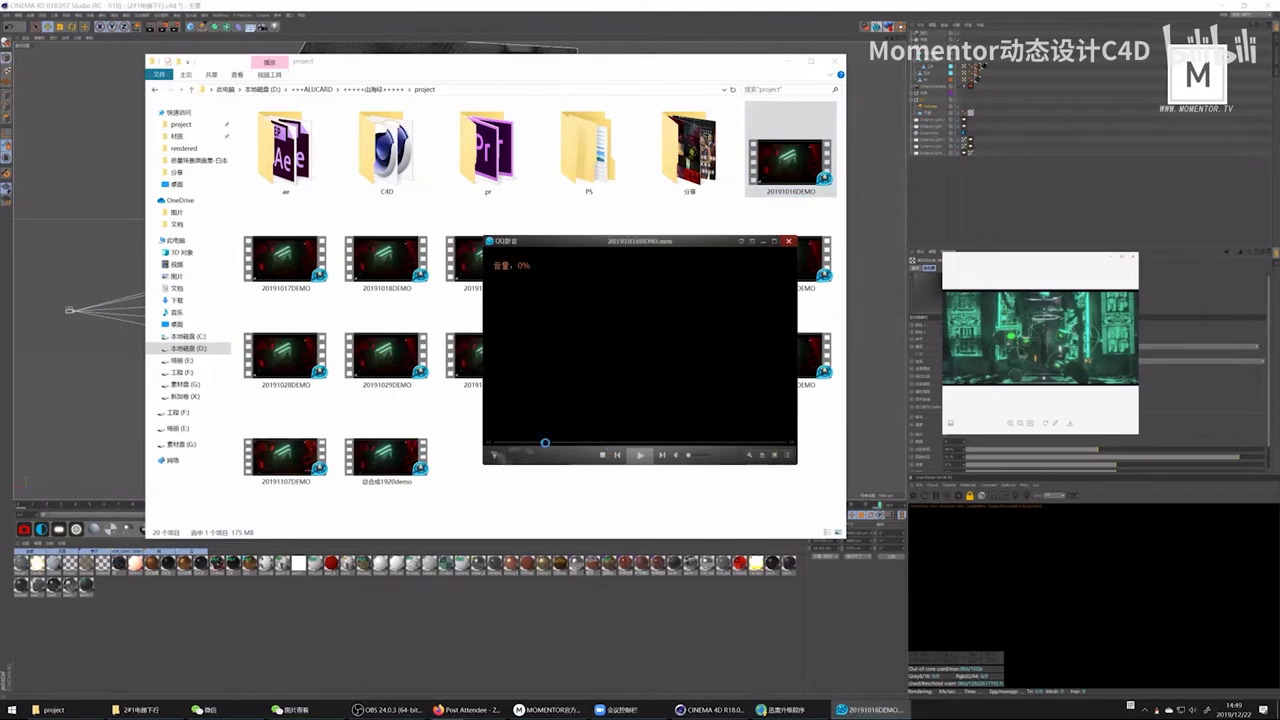
# Step: Skim the 20191016DEMO shots back to around the 46-second mark, then close QQ Player
pyautogui.click(398, 530)
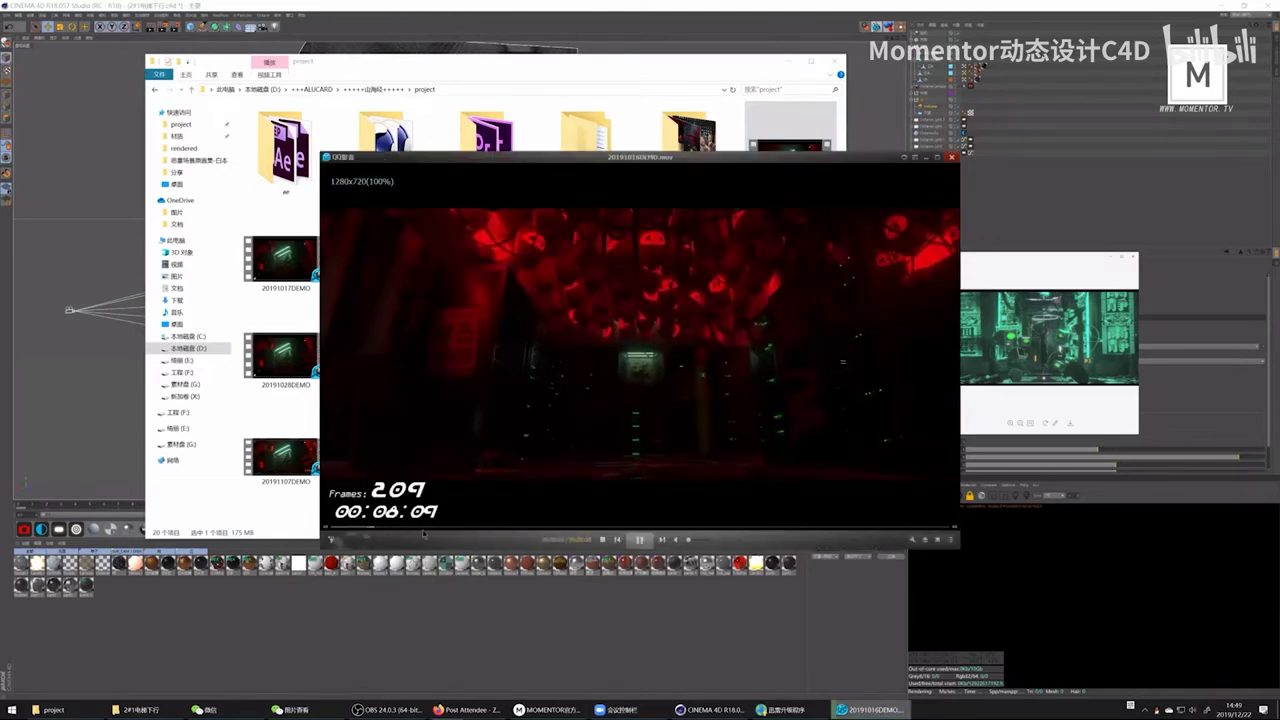
pyautogui.moveTo(398, 531); pyautogui.dragTo(700, 526)
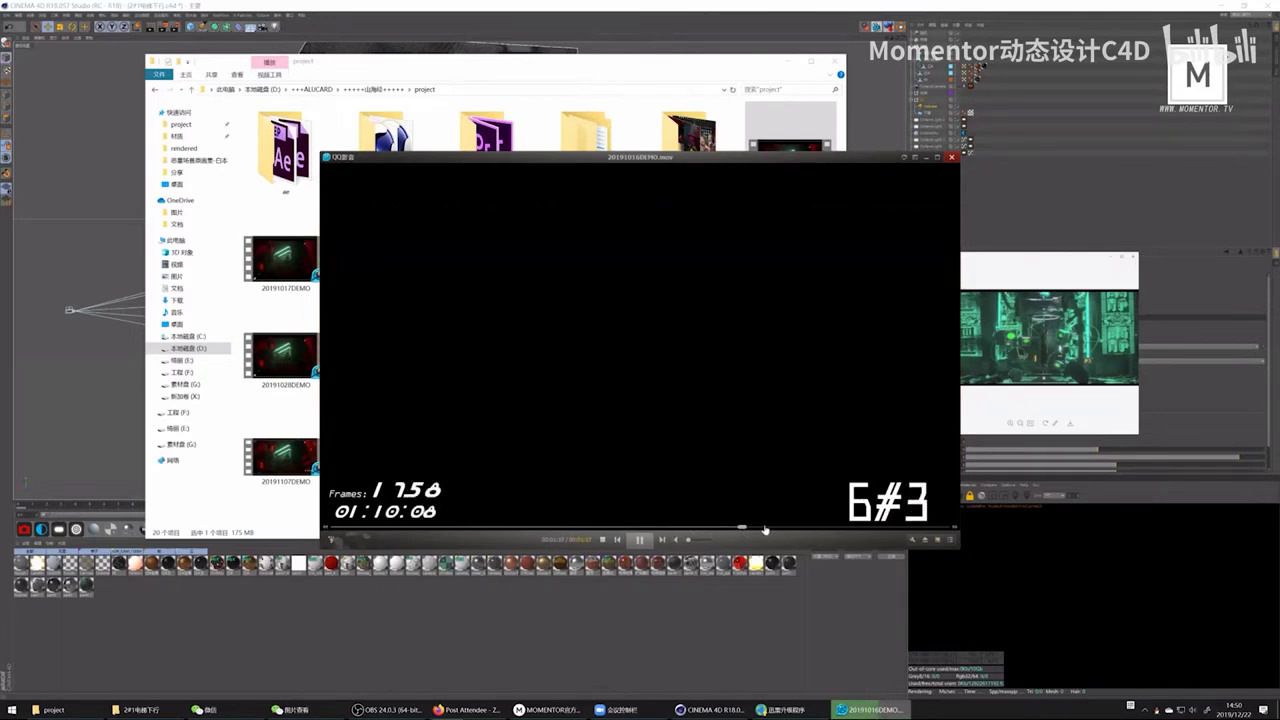
pyautogui.press('Right')
pyautogui.press('Right')
pyautogui.press('Right')
pyautogui.press('Right')
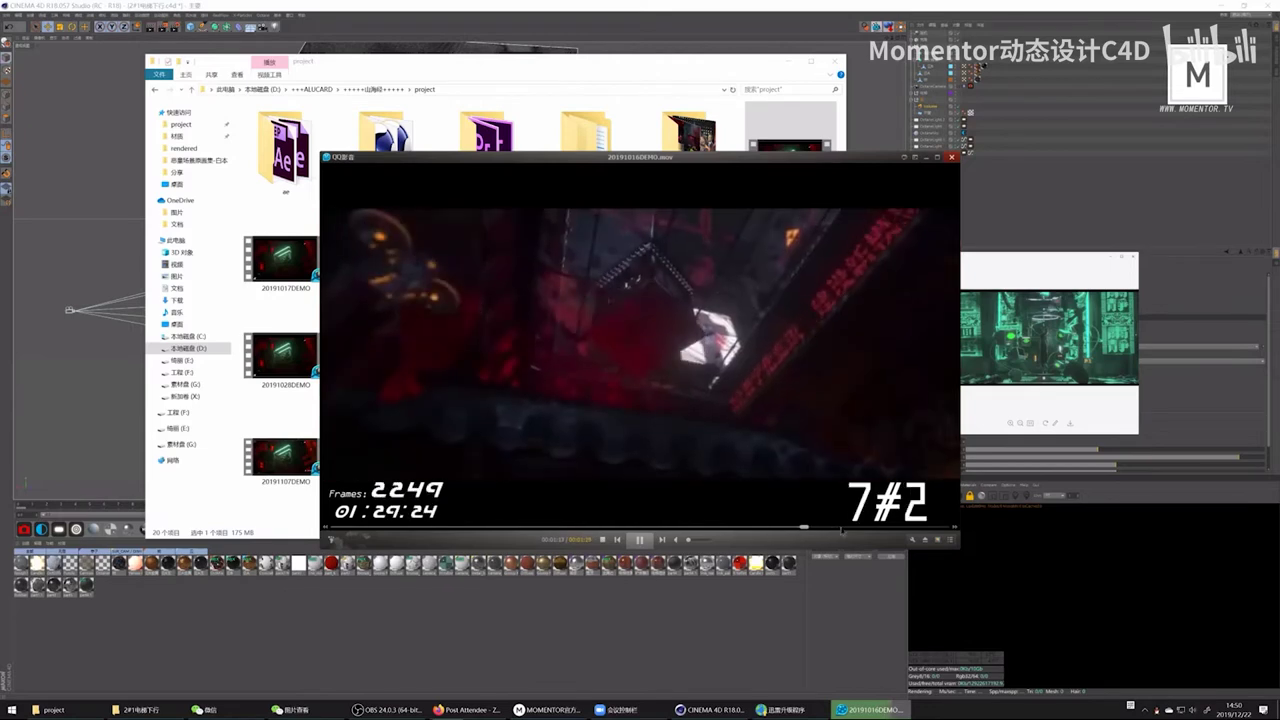
pyautogui.press('Right')
pyautogui.press('Right')
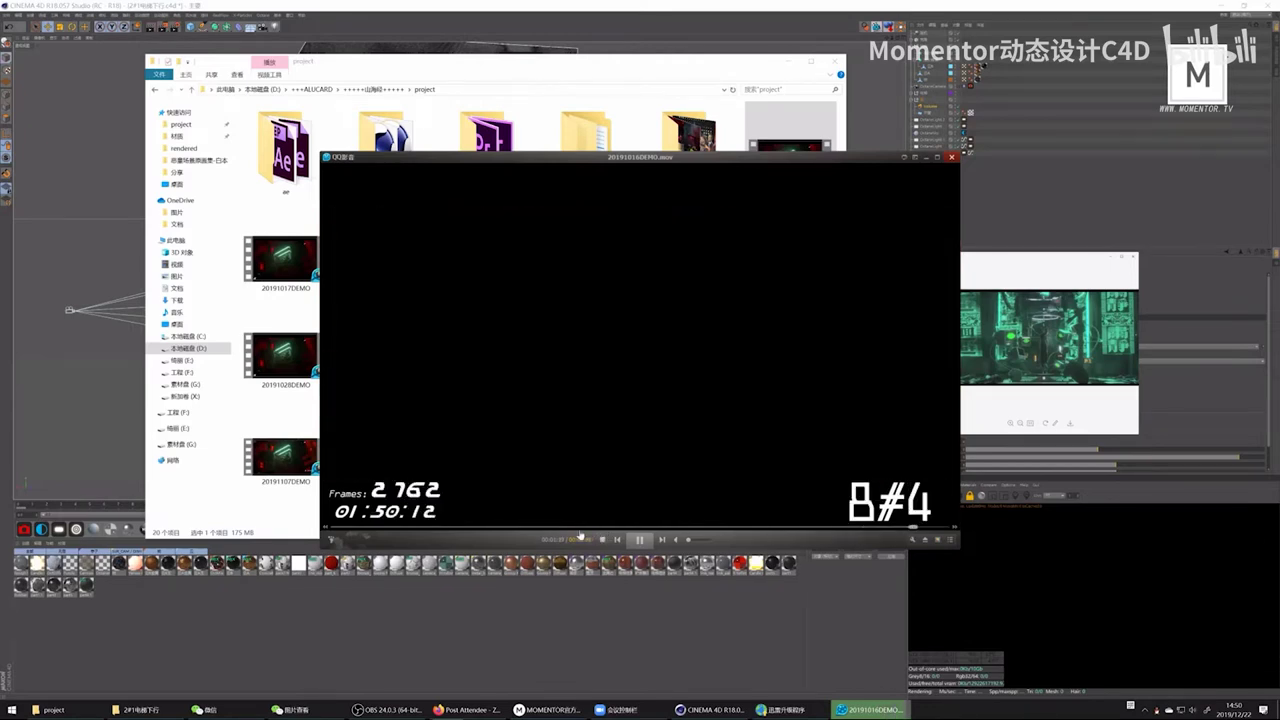
pyautogui.click(575, 526)
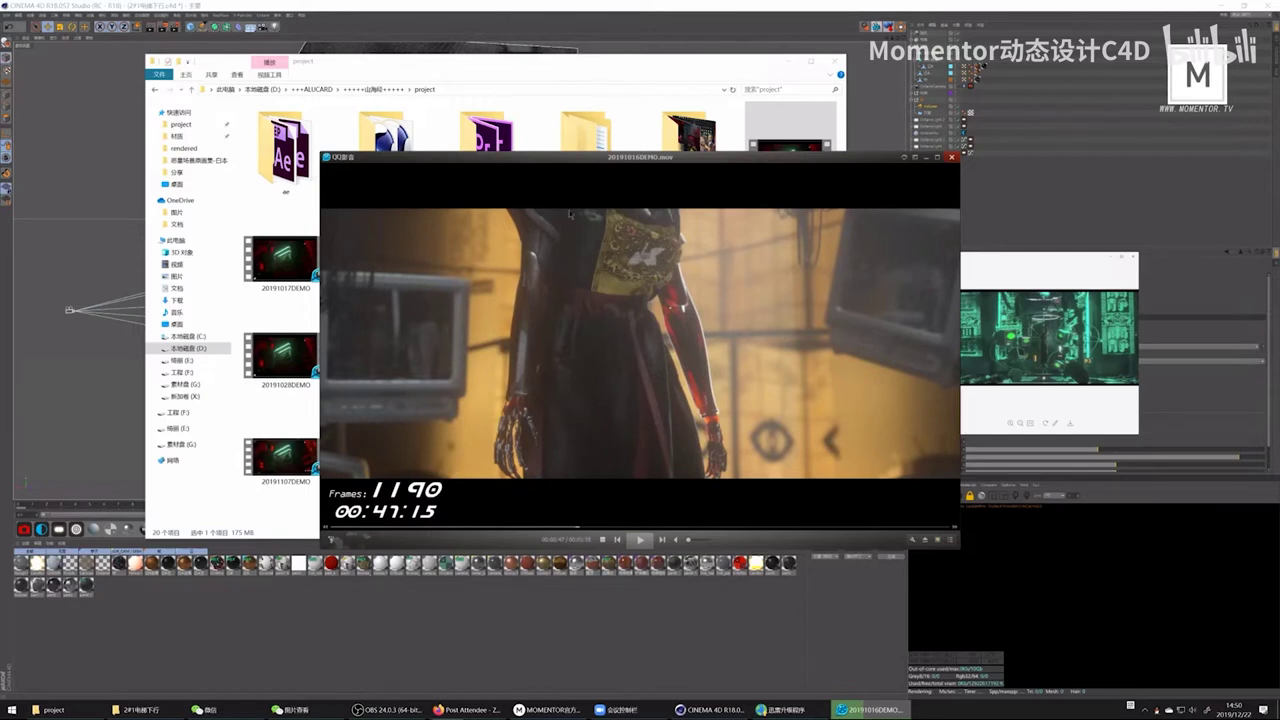
pyautogui.moveTo(637, 160); pyautogui.dragTo(591, 172)
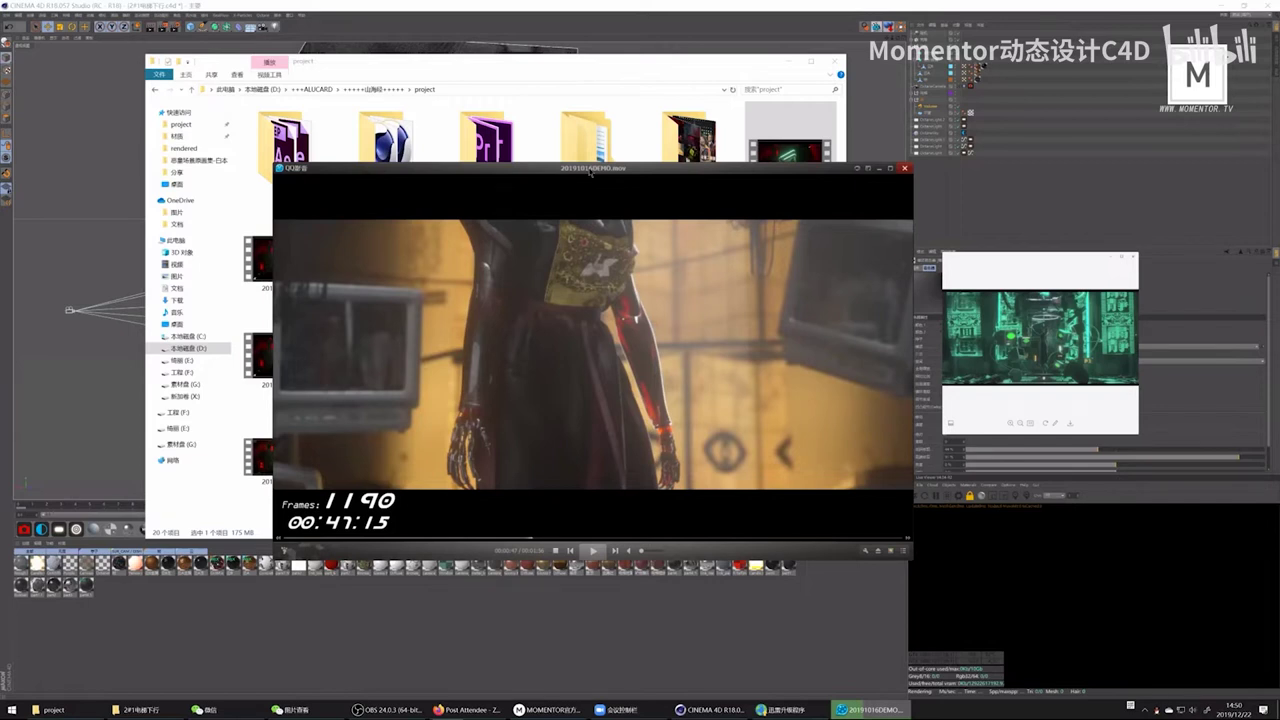
pyautogui.click(904, 168)
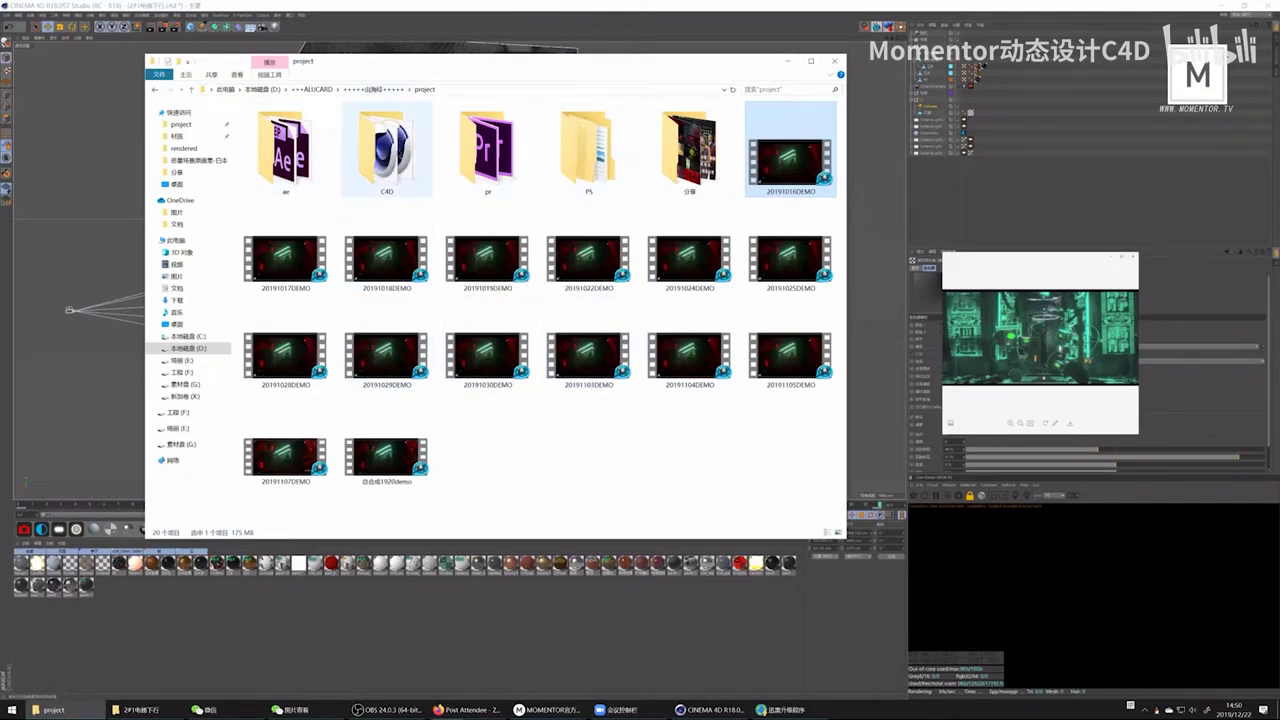
# Step: Browse C4D > 3project > 4#1通道0 > tex into the StainsLiquidGeneric002_OVERLAY_VAR1_HIRES folder
pyautogui.doubleClick(394, 150)
pyautogui.doubleClick(690, 150)
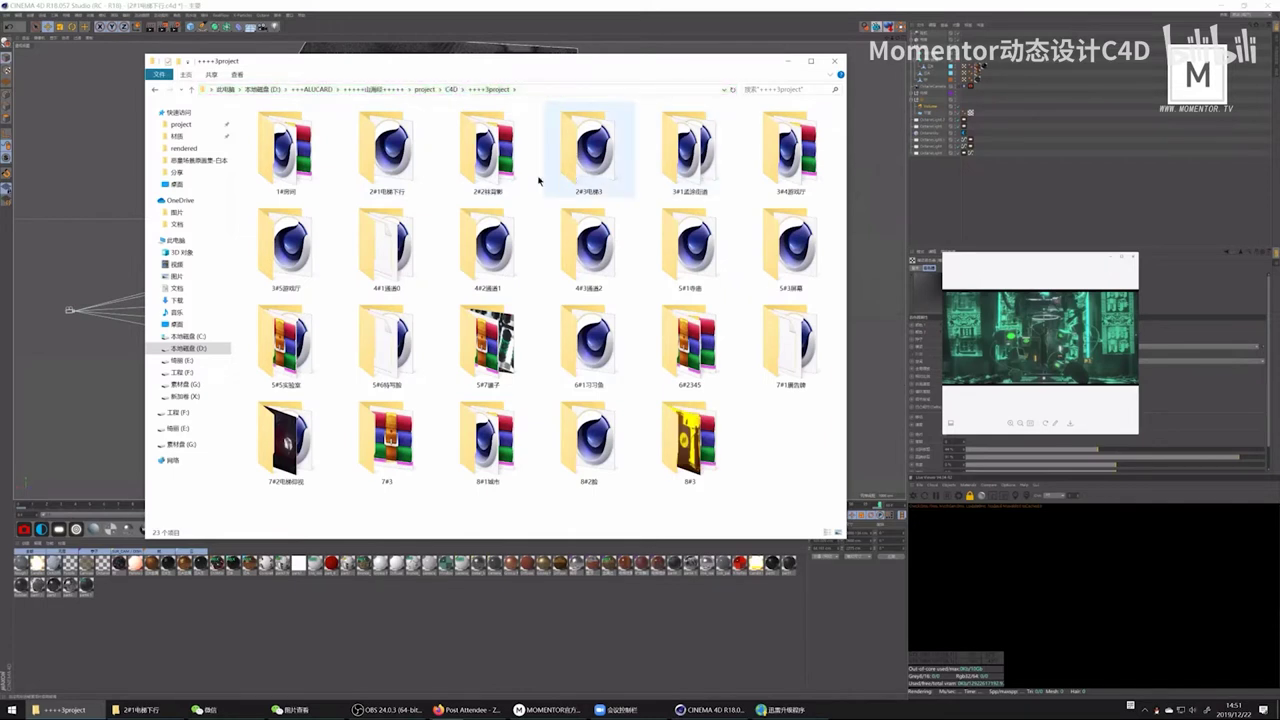
pyautogui.click(451, 89)
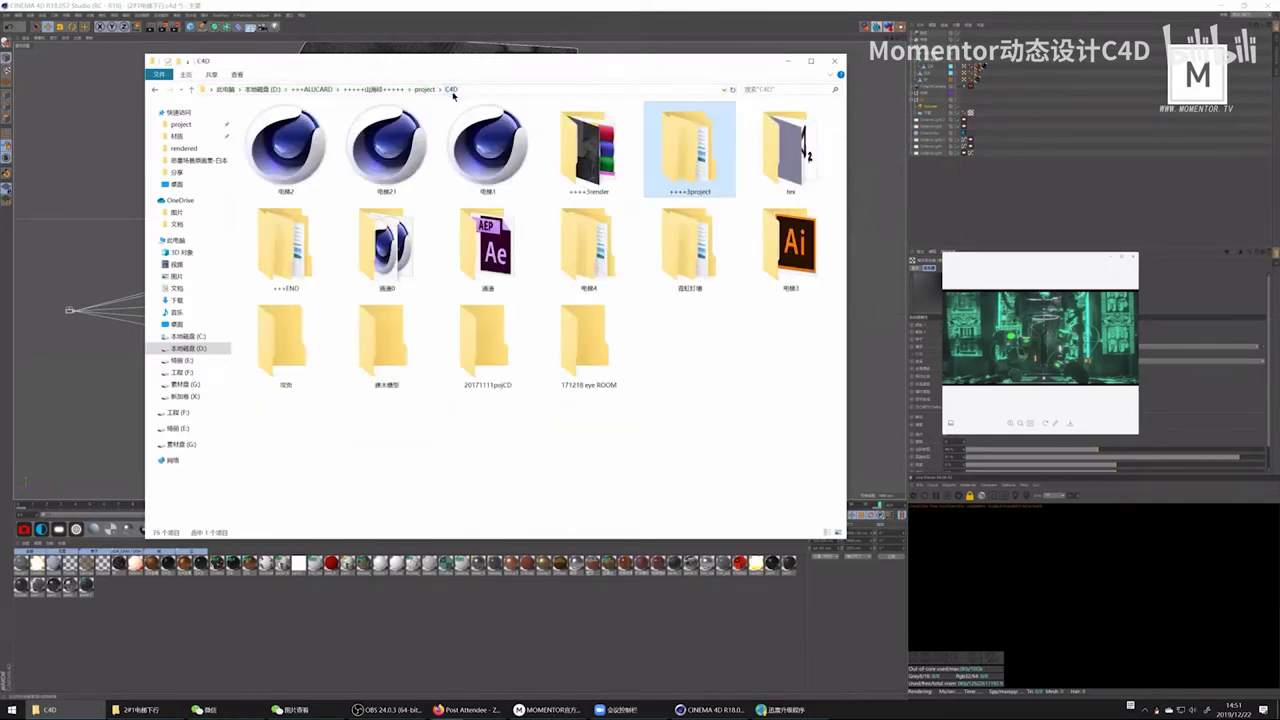
pyautogui.doubleClick(685, 153)
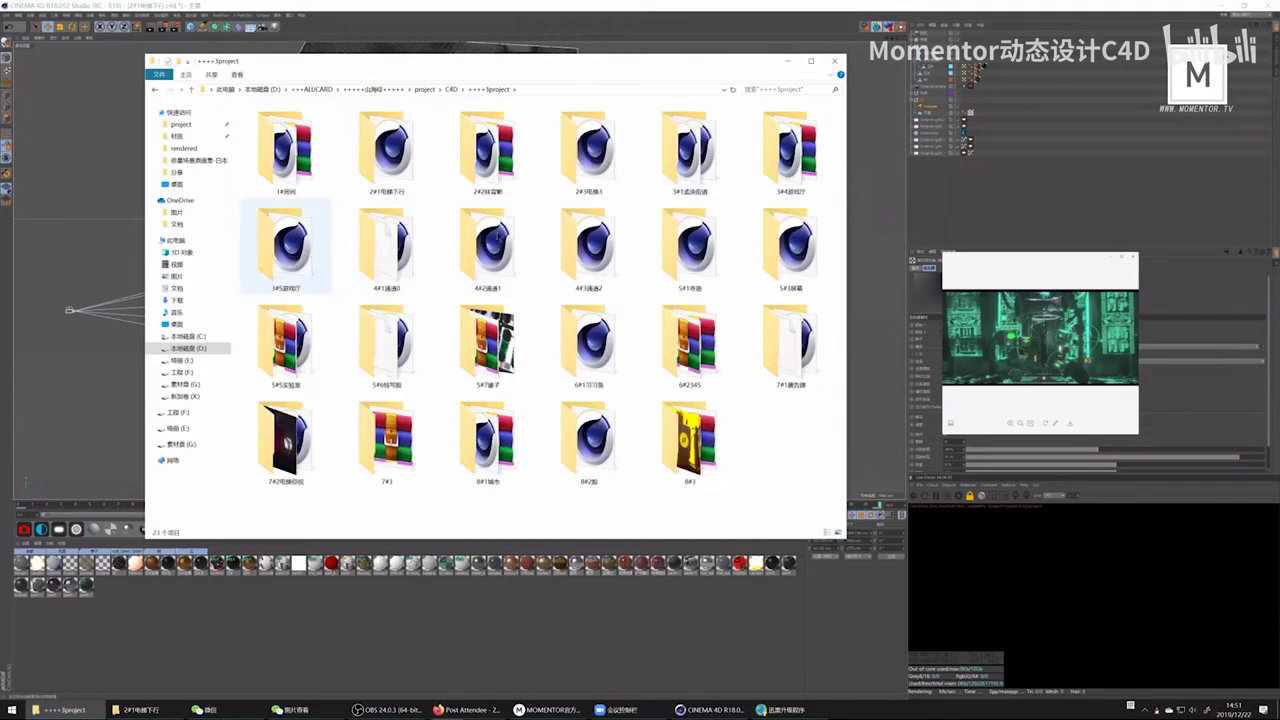
pyautogui.doubleClick(428, 224)
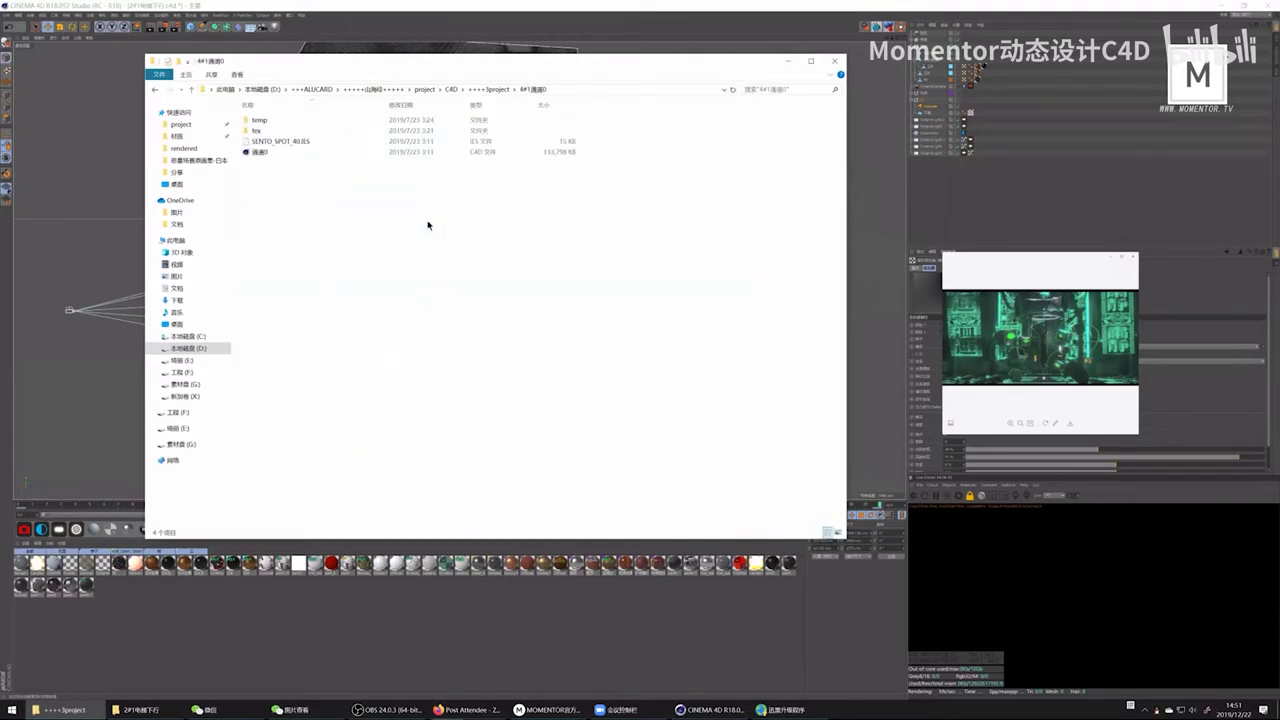
pyautogui.doubleClick(296, 122)
pyautogui.click(533, 89)
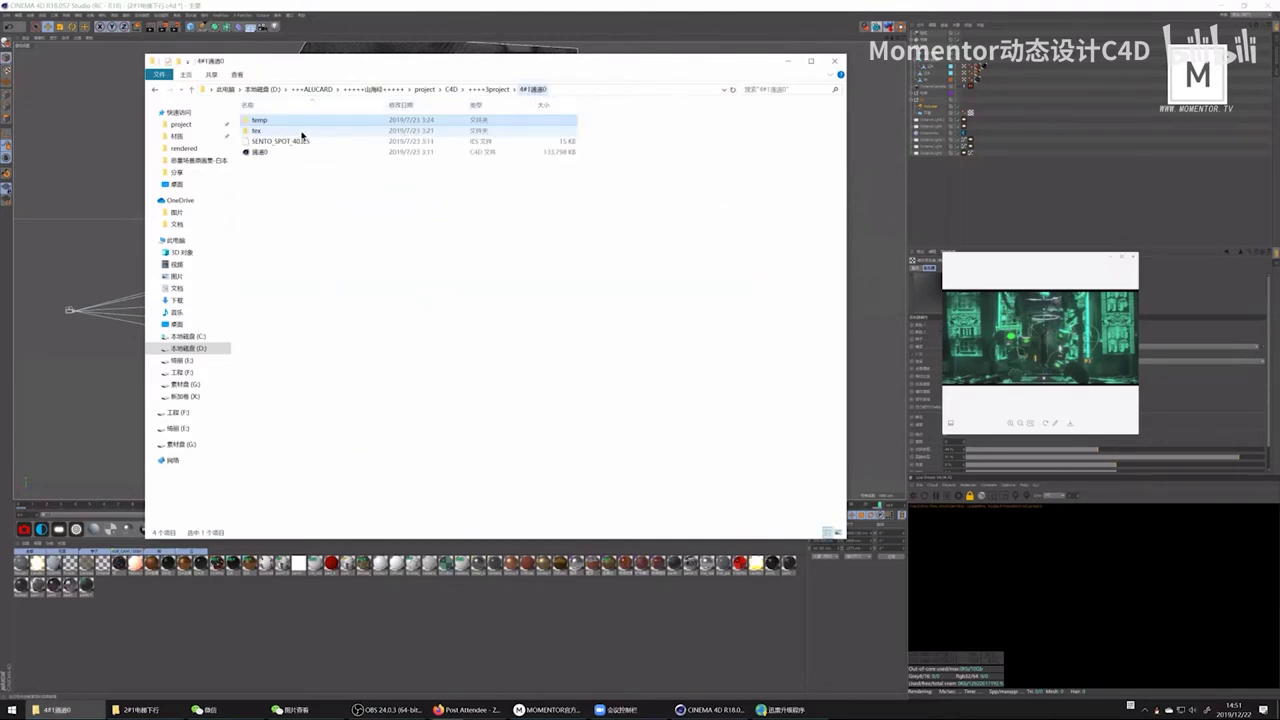
pyautogui.doubleClick(297, 133)
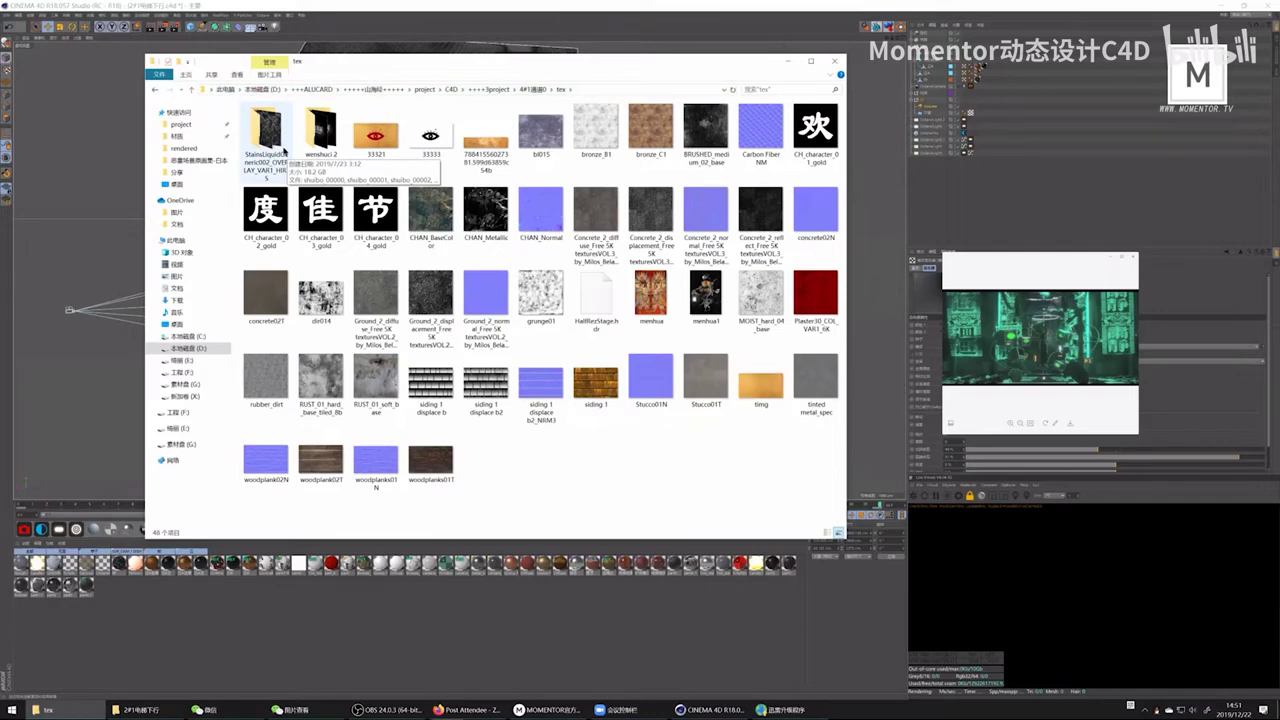
pyautogui.doubleClick(270, 135)
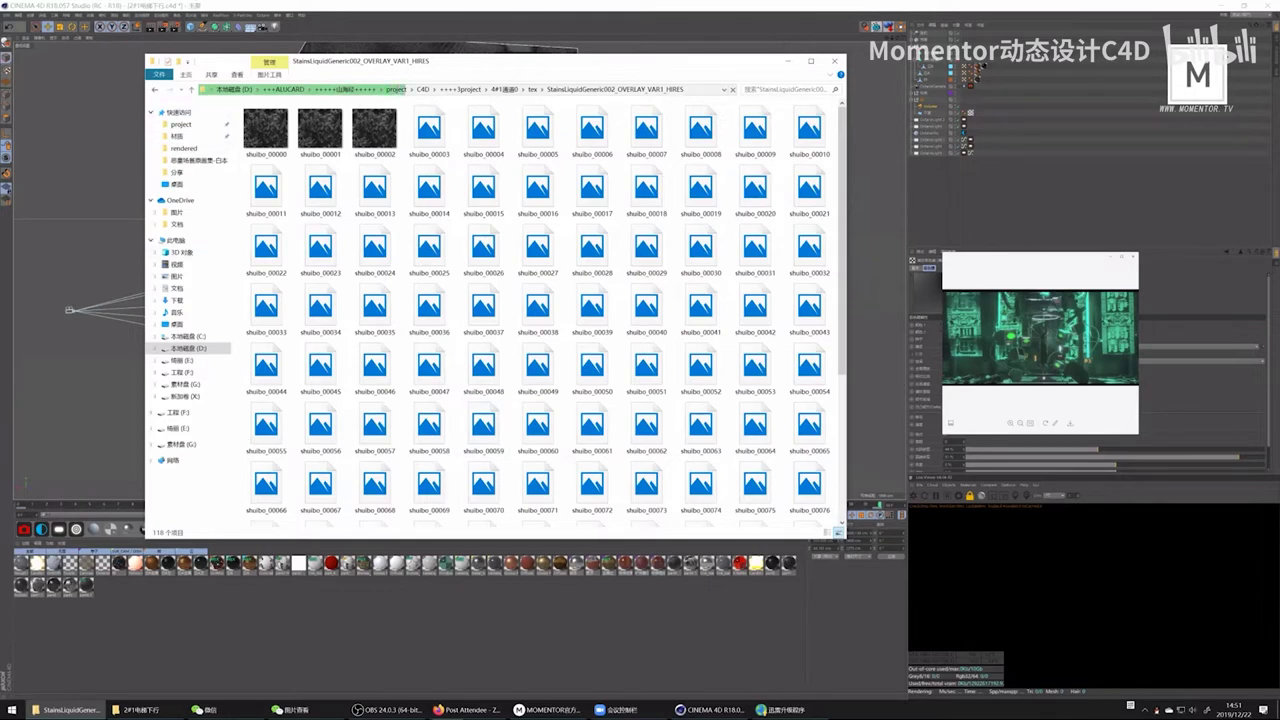
# Step: Open the Cyberpunk Shaihaiching 4k new video from the rendered folder window
pyautogui.click(126, 710)
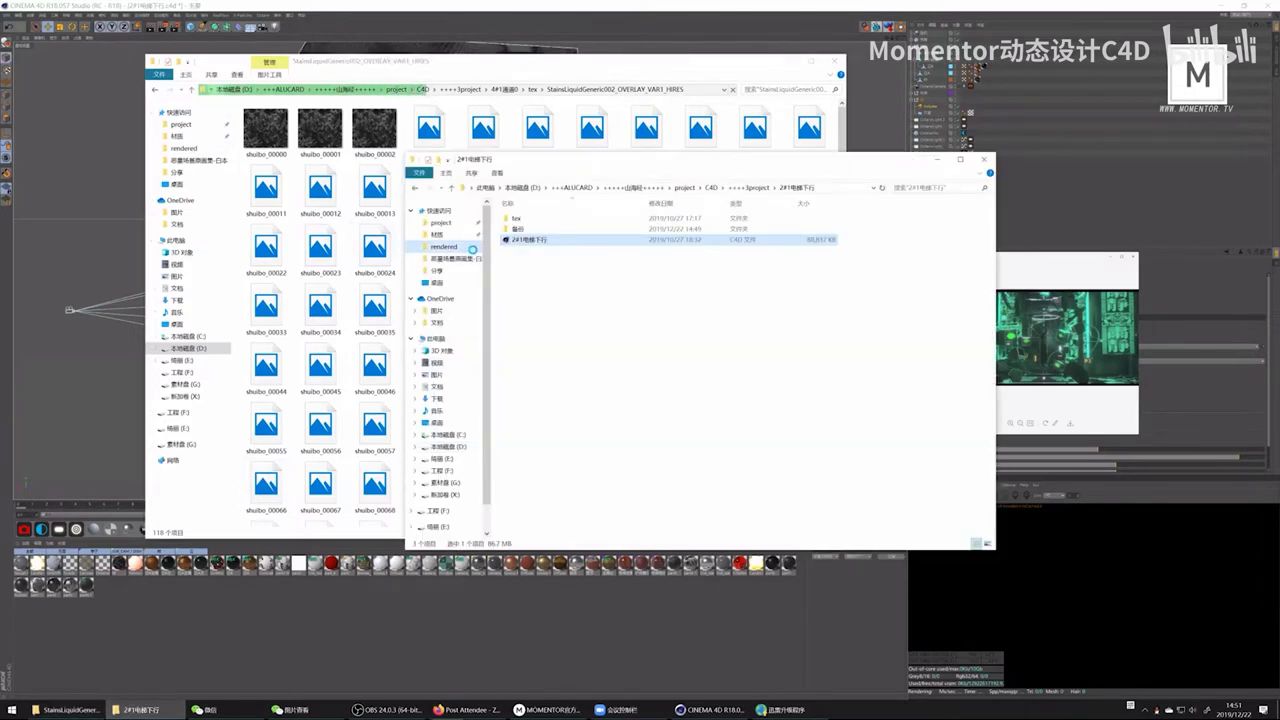
pyautogui.click(645, 250)
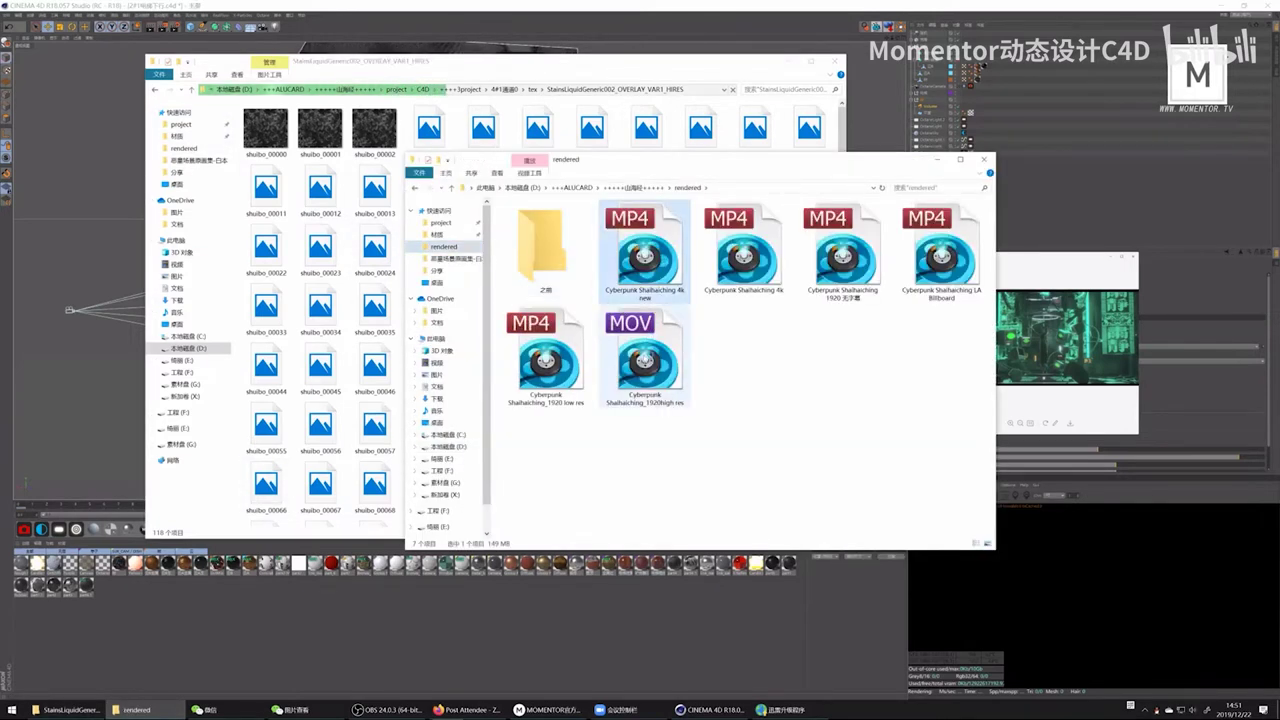
pyautogui.doubleClick(645, 357)
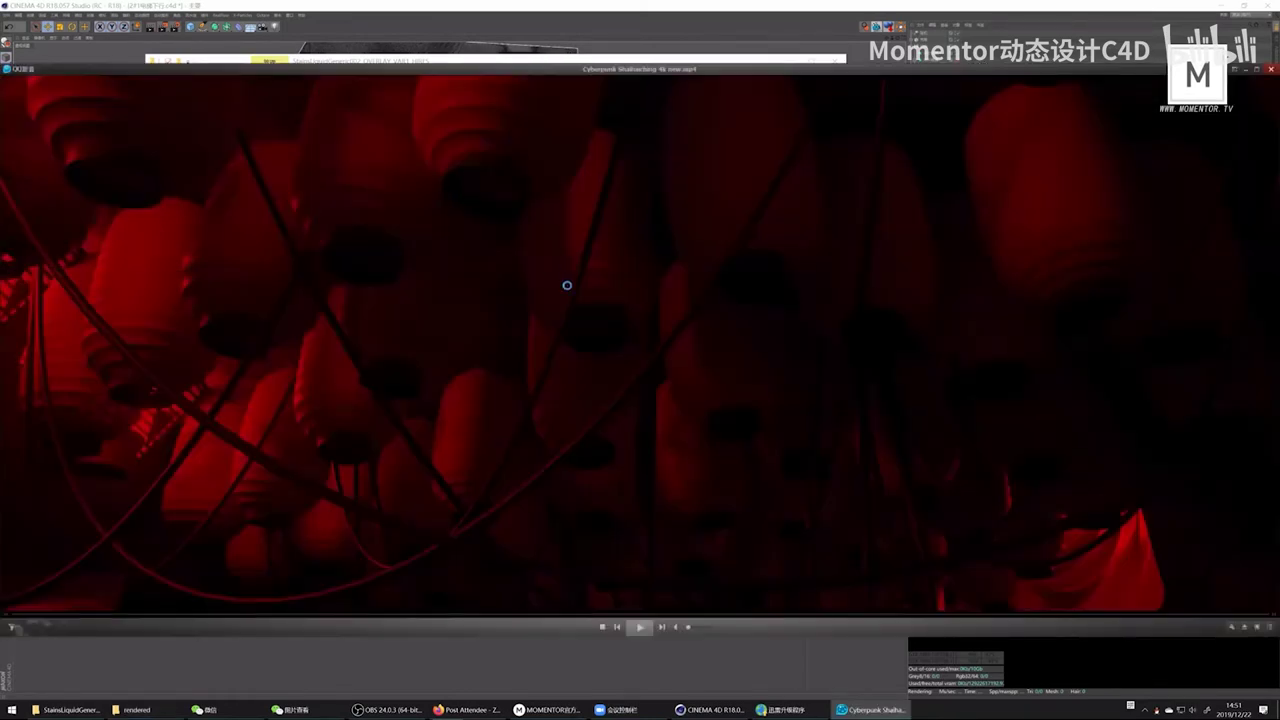
# Step: Scrub the 4k new video and pause on the golden title shot captioned 'WHAT WOULD WE DO ?'
pyautogui.click(287, 615)
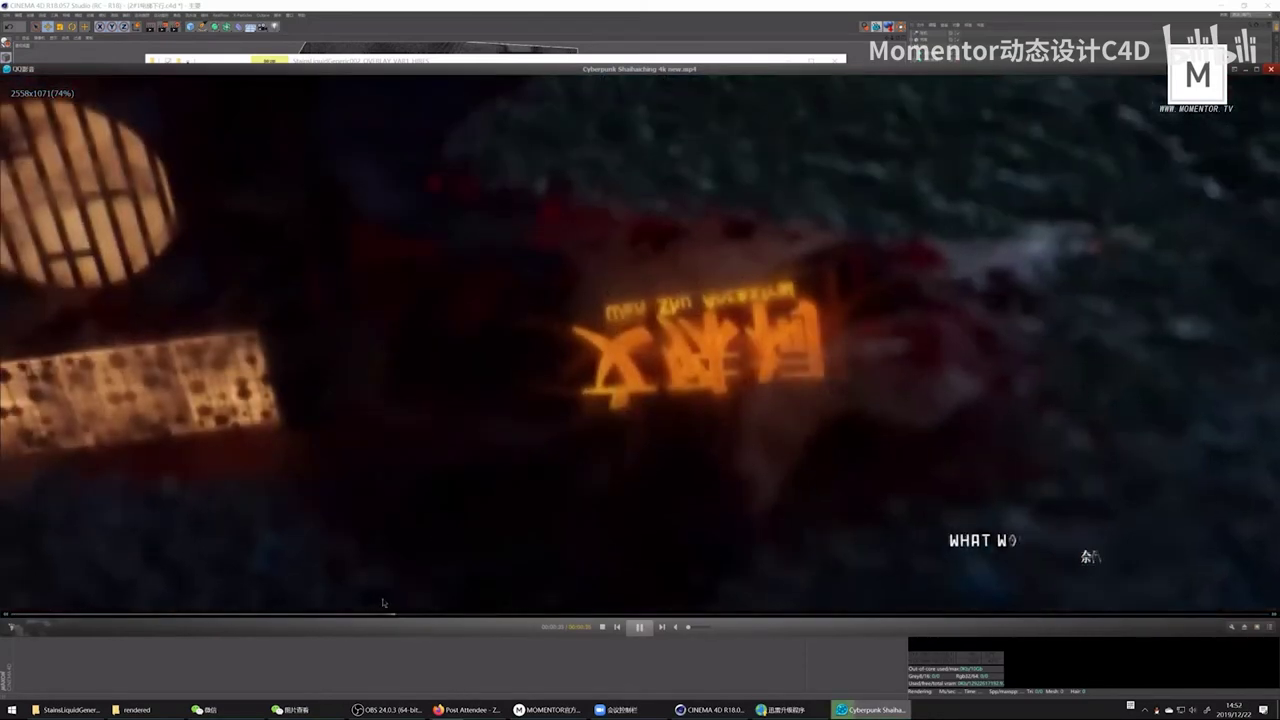
pyautogui.press('space')
pyautogui.moveTo(380, 617)
pyautogui.mouseDown()
pyautogui.moveTo(366, 618)
pyautogui.moveTo(380, 614)
pyautogui.mouseUp()
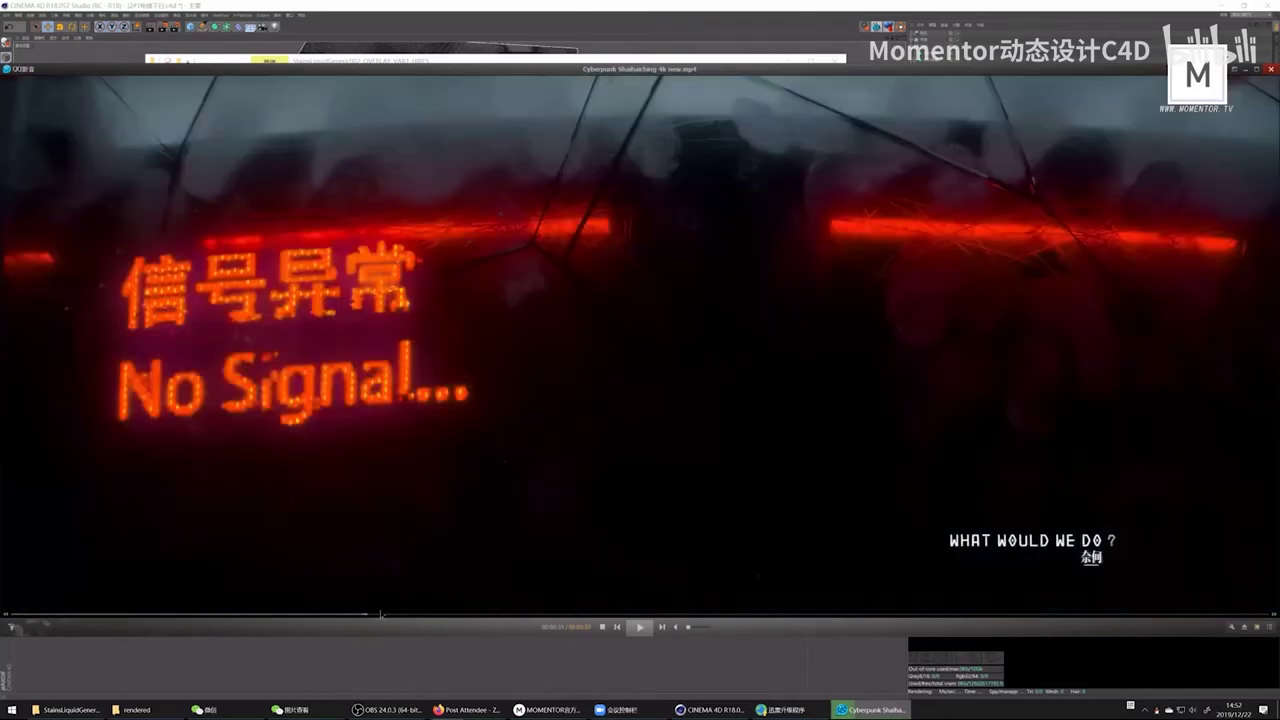
pyautogui.press('space')
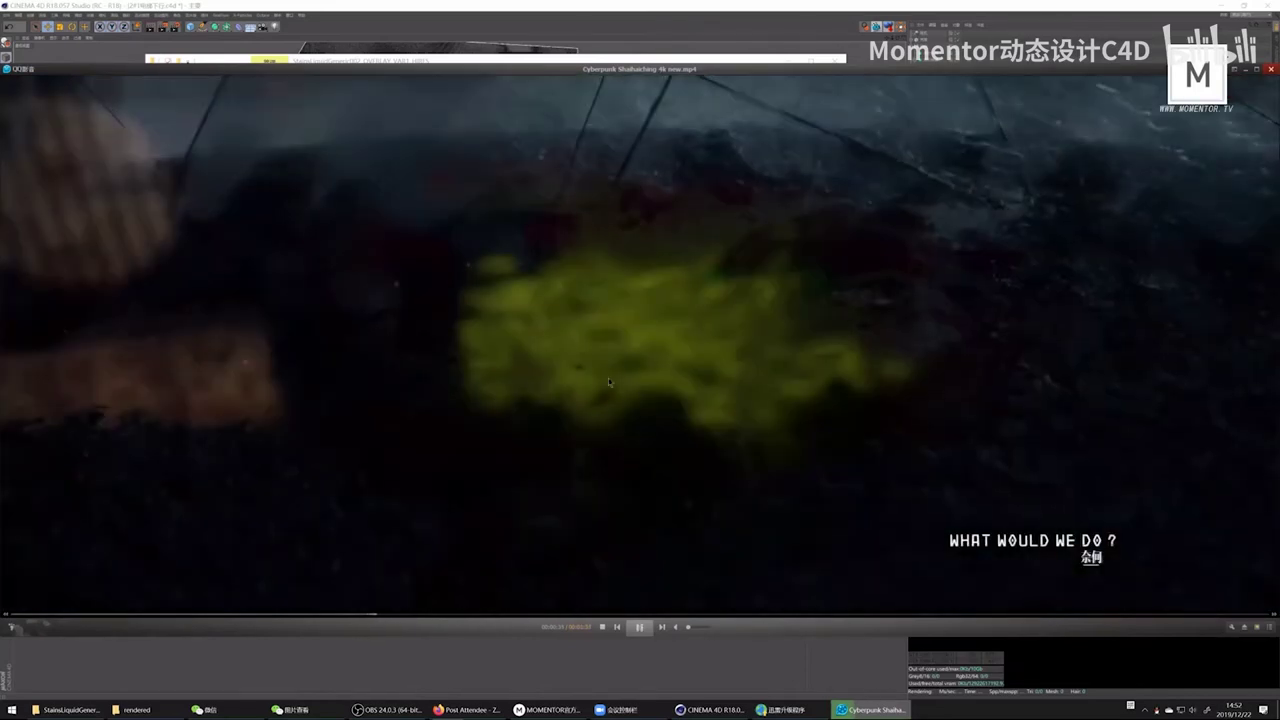
pyautogui.press('space')
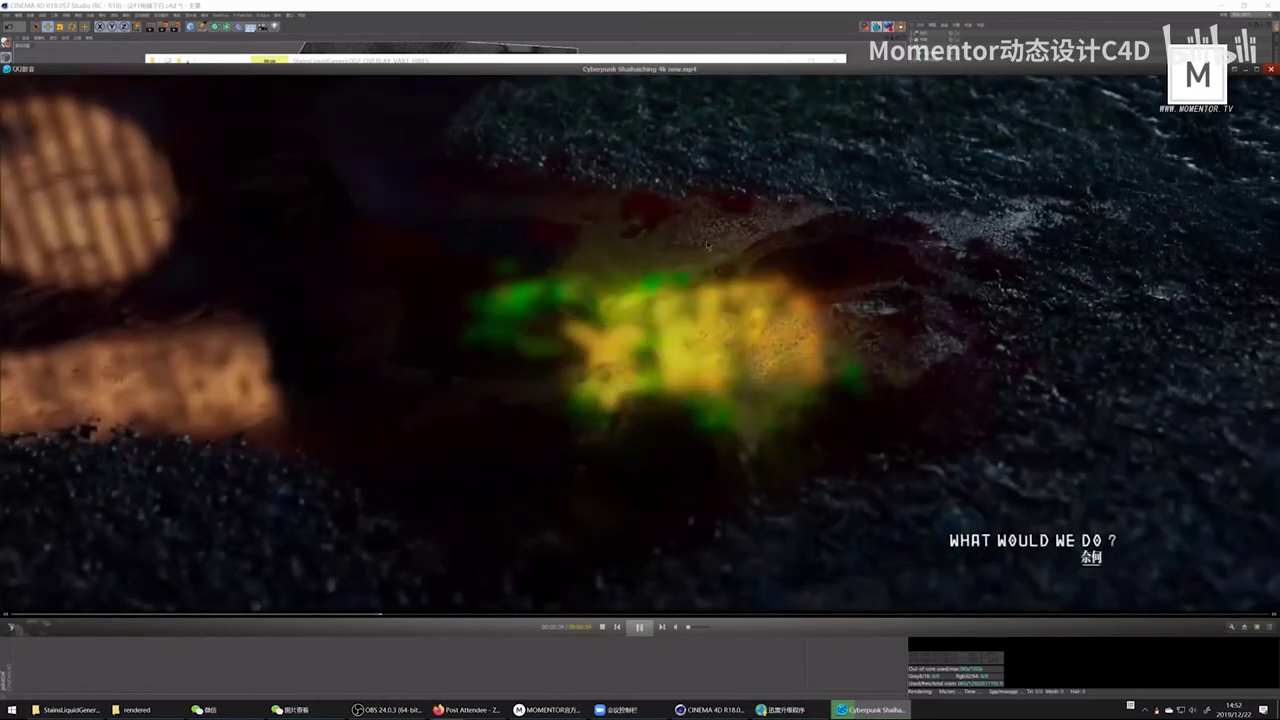
pyautogui.click(697, 272)
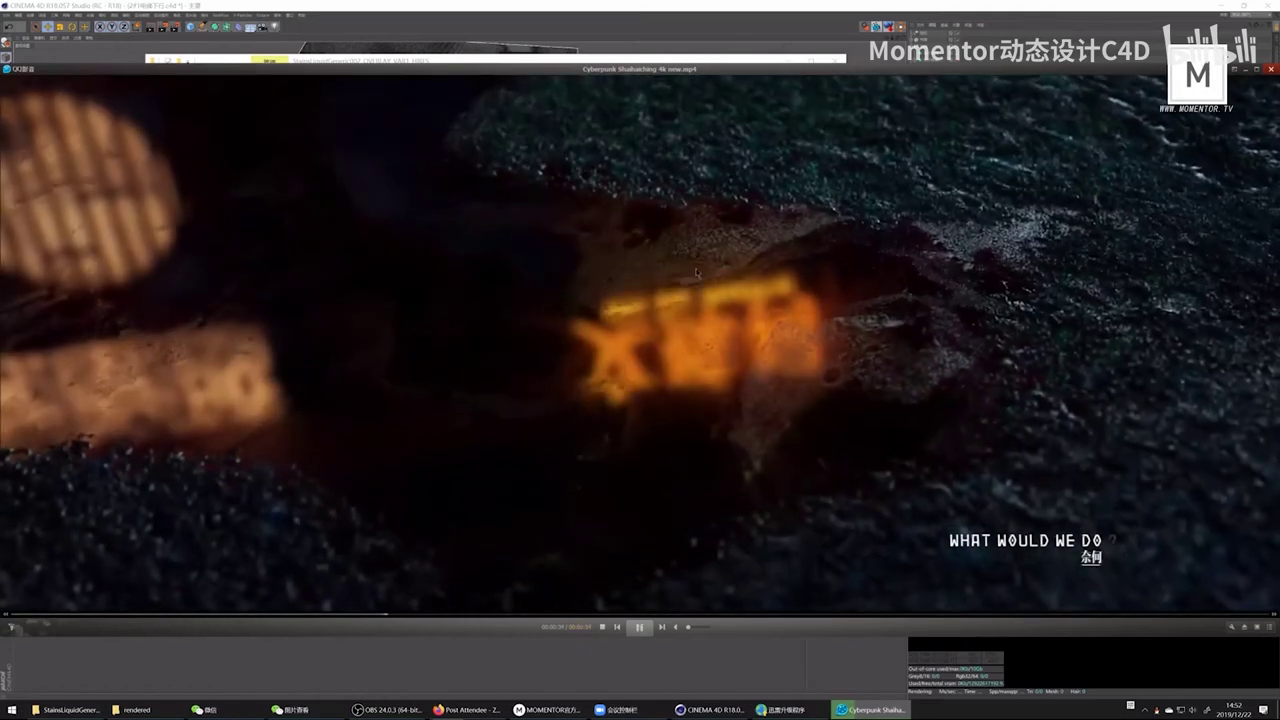
pyautogui.click(697, 272)
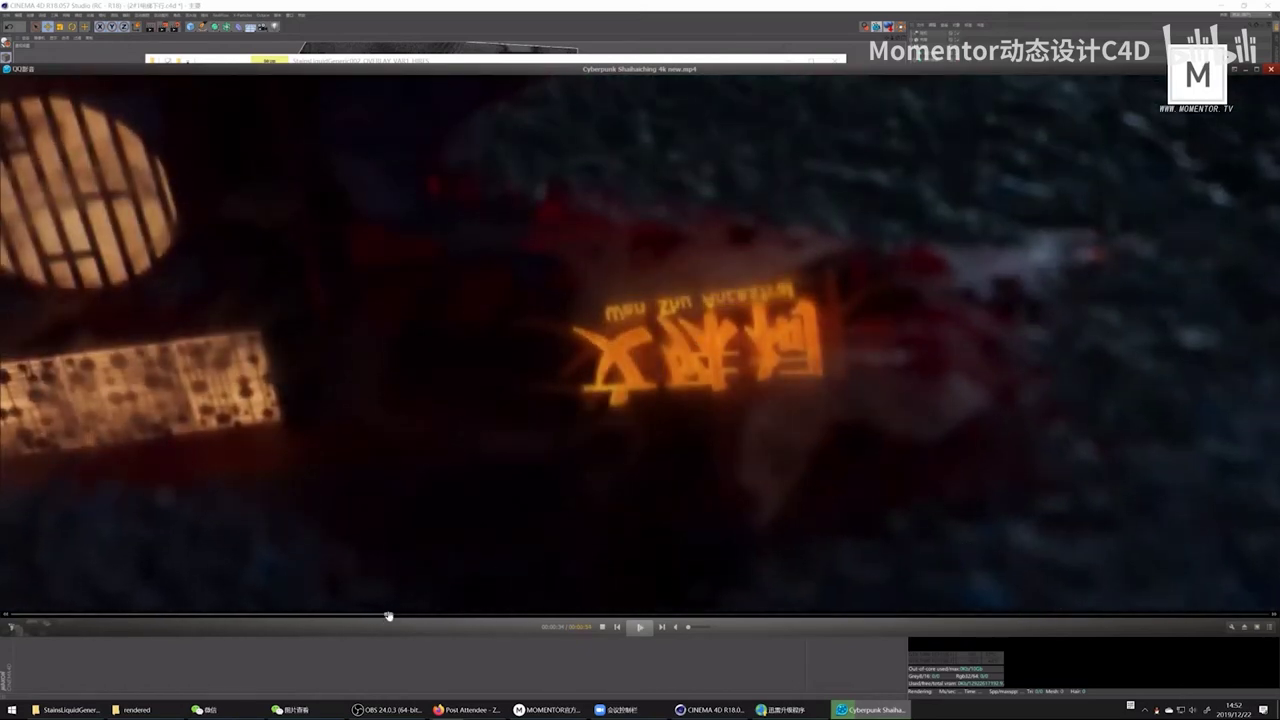
pyautogui.moveTo(389, 616)
pyautogui.mouseDown()
pyautogui.moveTo(430, 616)
pyautogui.moveTo(400, 616)
pyautogui.mouseUp()
# Step: Pause on the lantern corridor scene, close QQ Player, and move the rendered folder window up-left
pyautogui.click(393, 615)
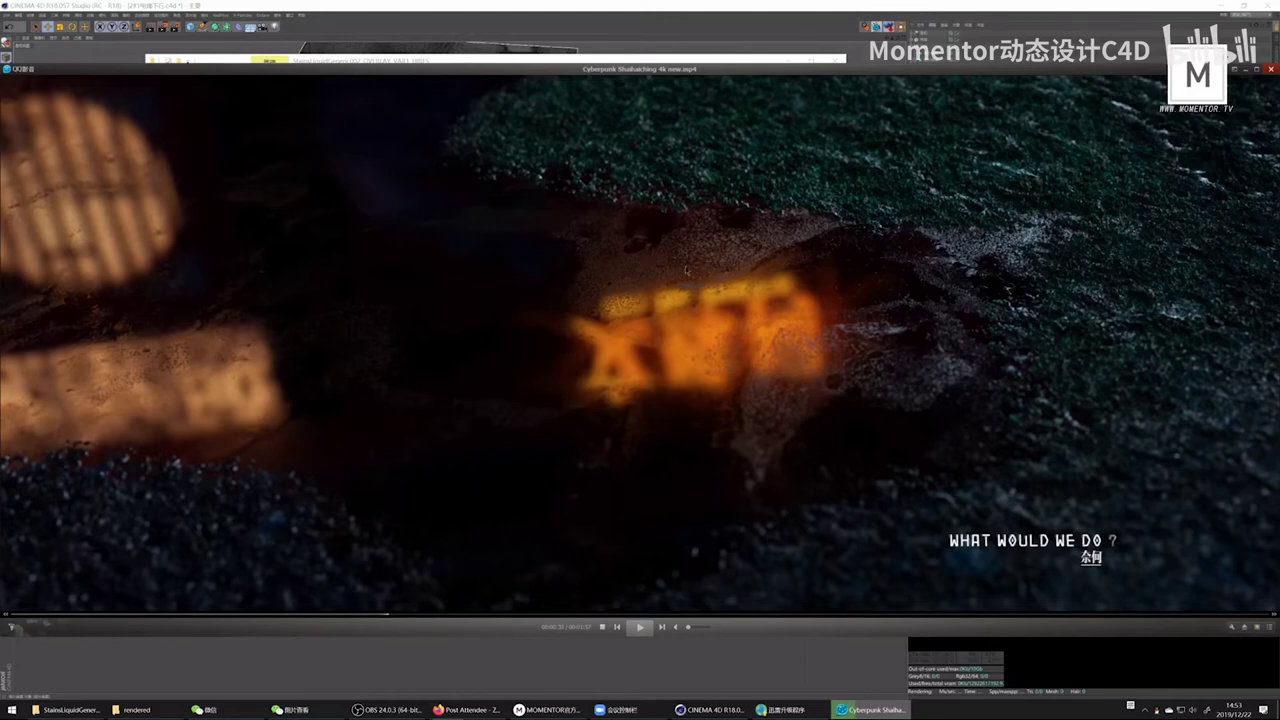
pyautogui.press('space')
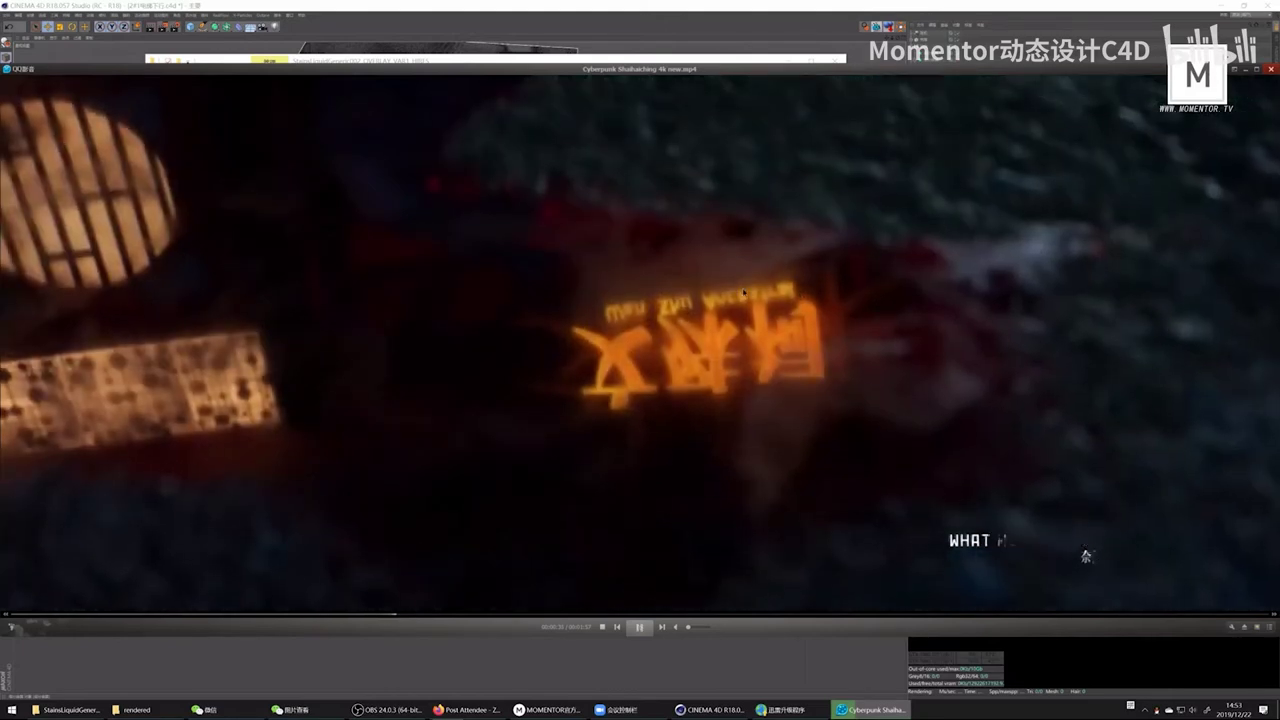
pyautogui.press('space')
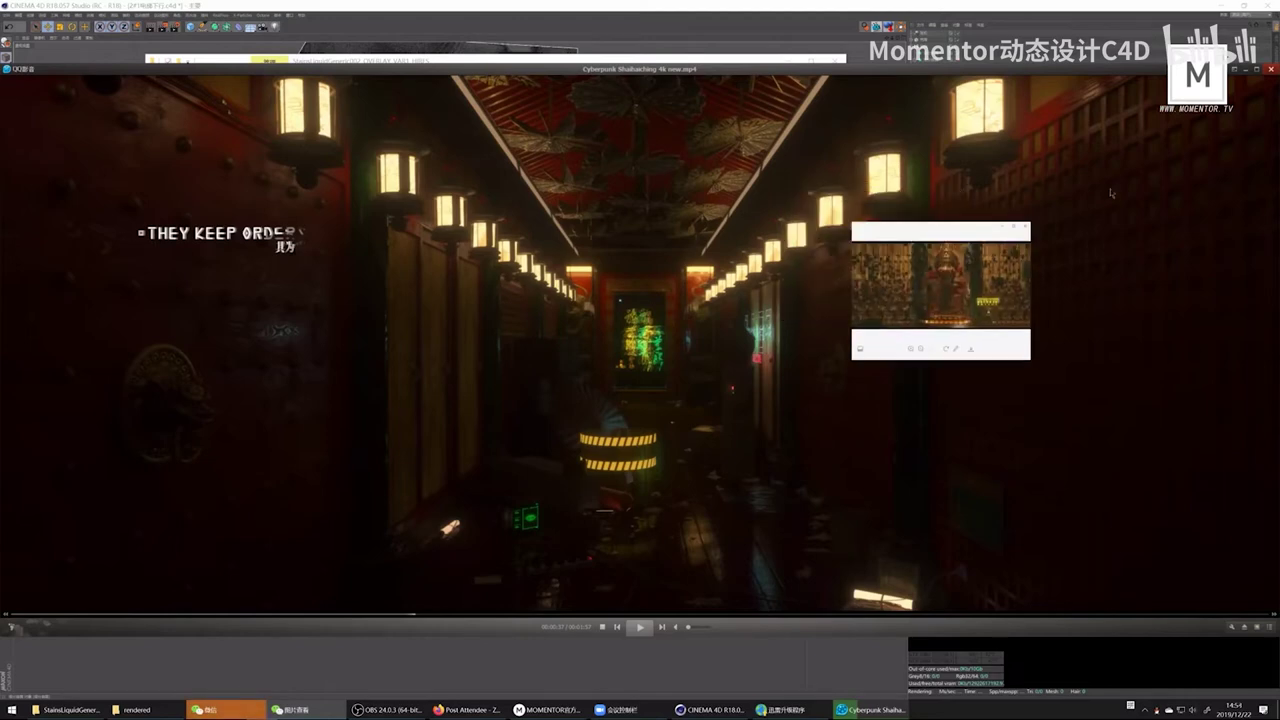
pyautogui.click(1271, 69)
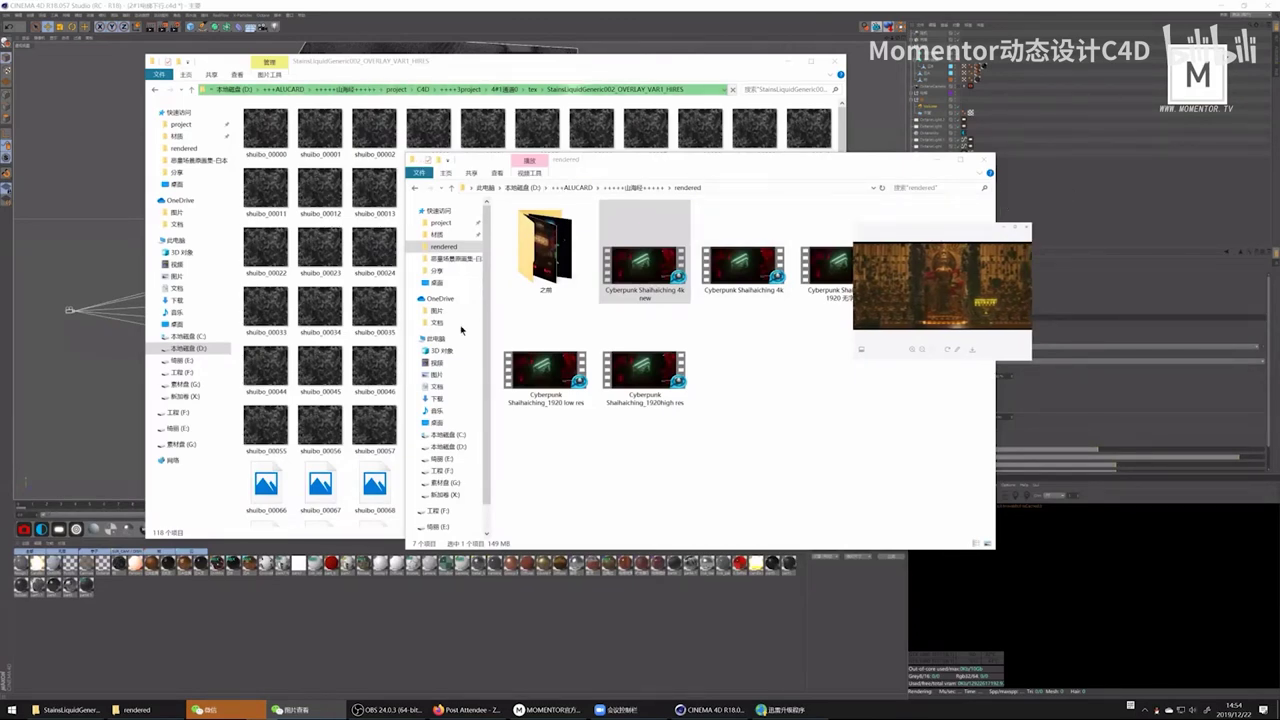
pyautogui.moveTo(695, 163); pyautogui.dragTo(411, 140)
# Step: Go via +++ALUCARD and 山海经 > rendered into the 之前 folder and select bb0040
pyautogui.click(360, 166)
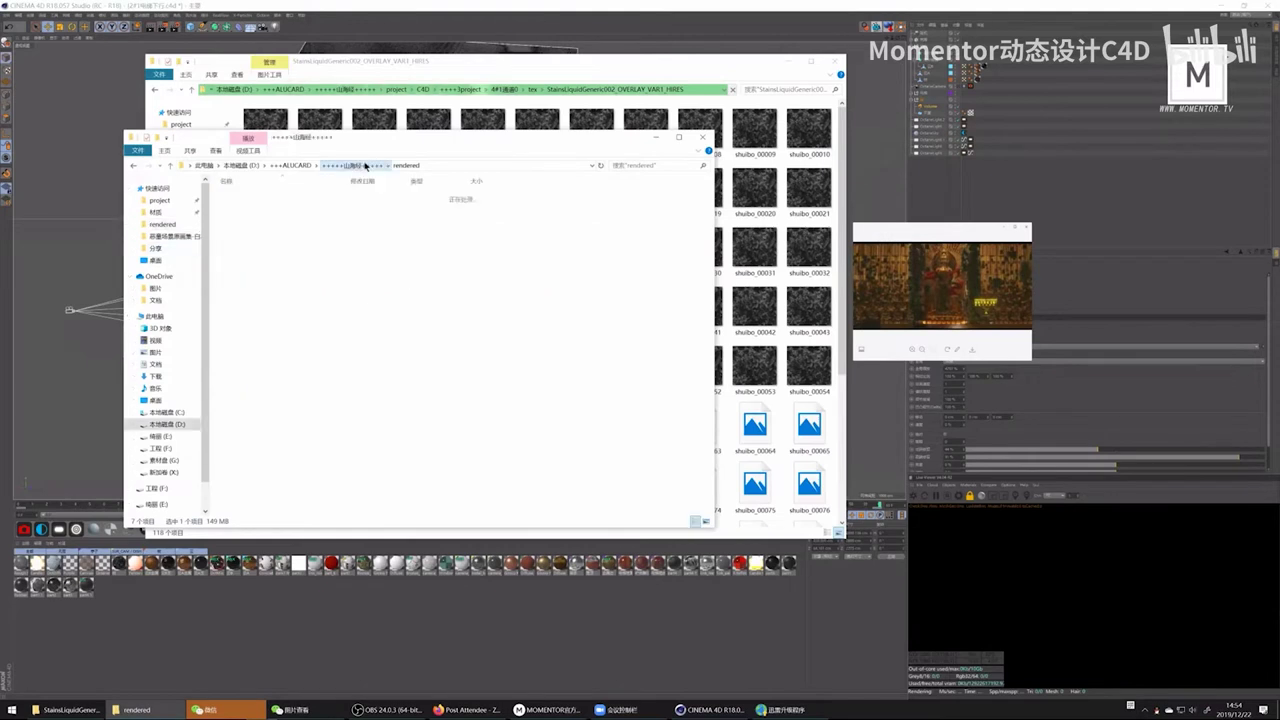
pyautogui.click(292, 165)
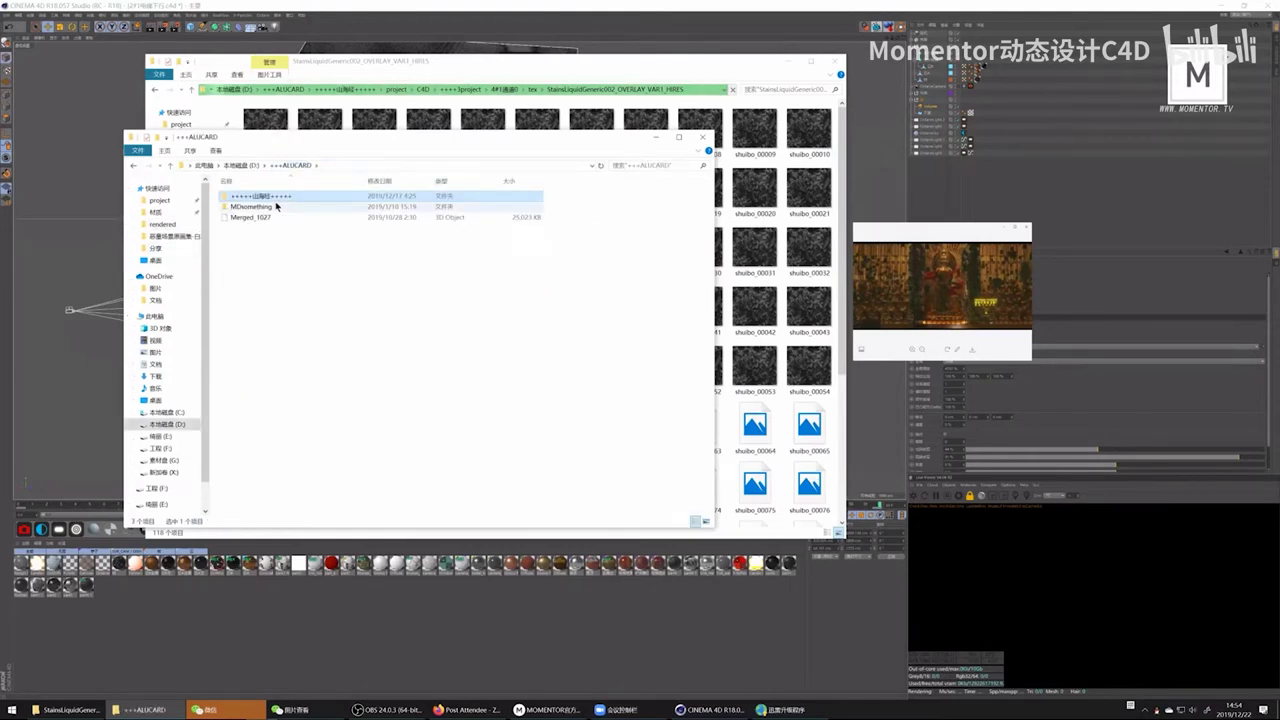
pyautogui.doubleClick(274, 199)
pyautogui.doubleClick(271, 241)
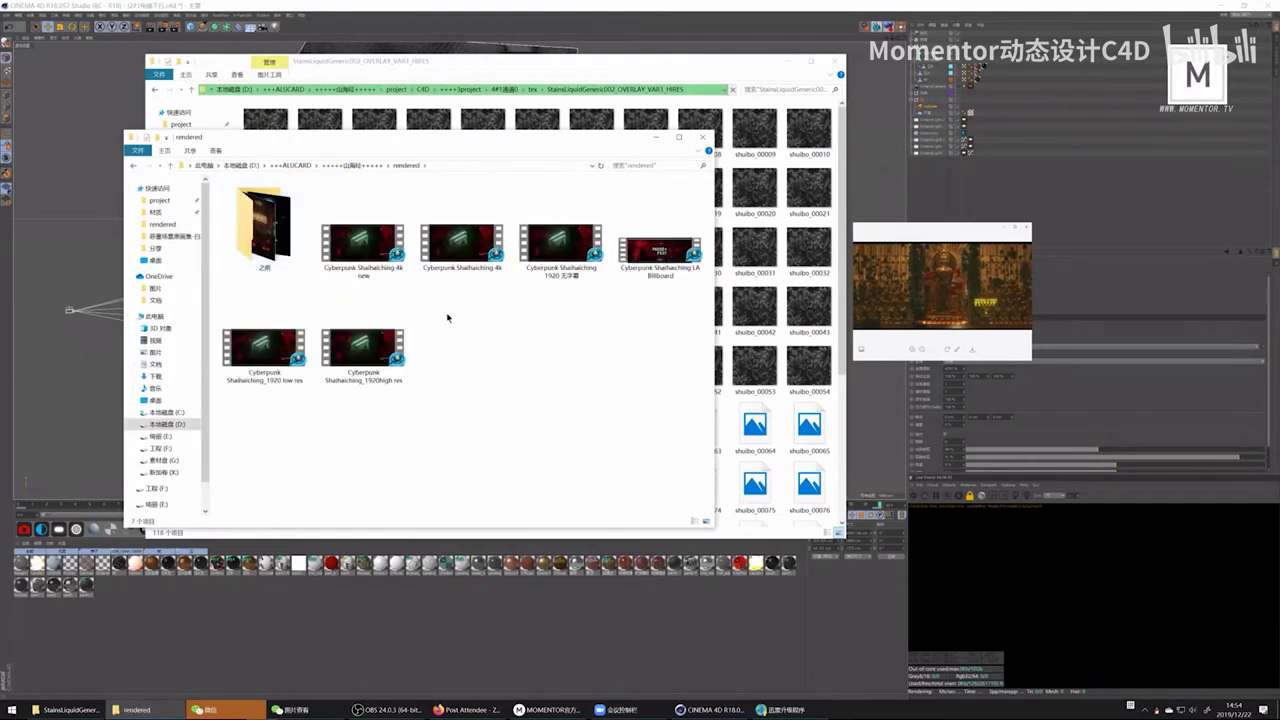
pyautogui.doubleClick(264, 222)
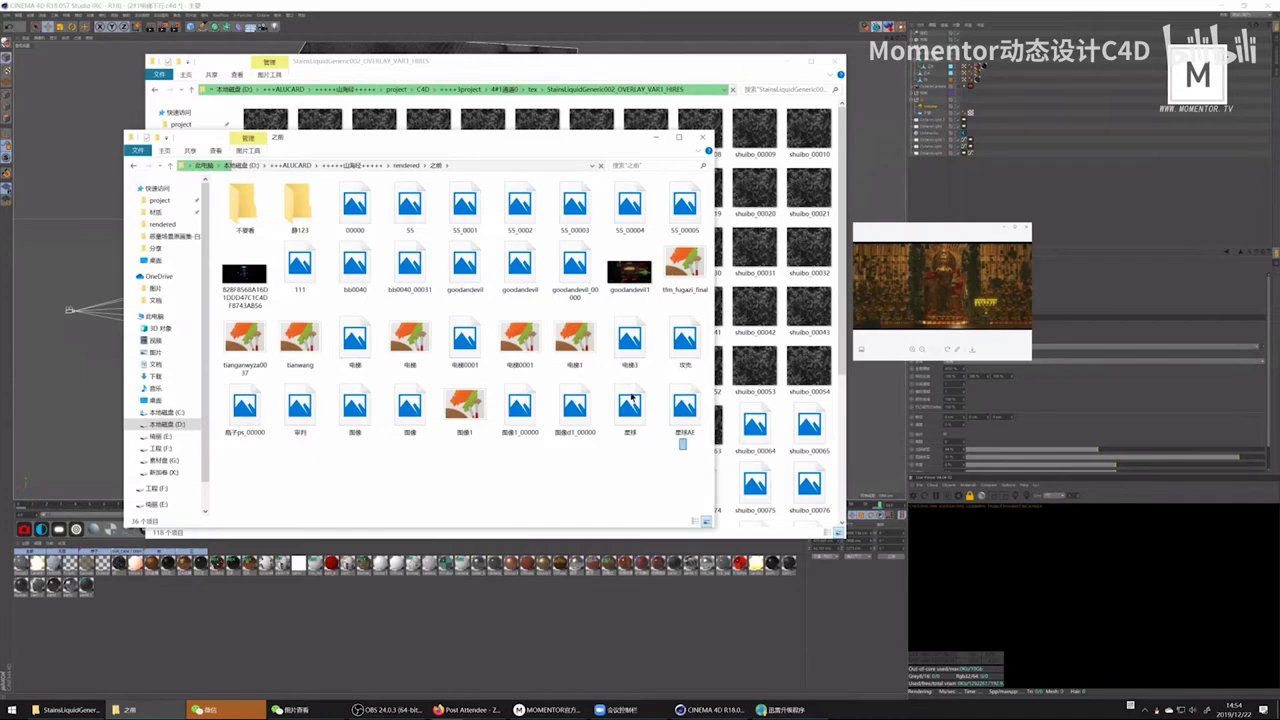
pyautogui.moveTo(686, 449); pyautogui.dragTo(285, 245)
pyautogui.click(460, 480)
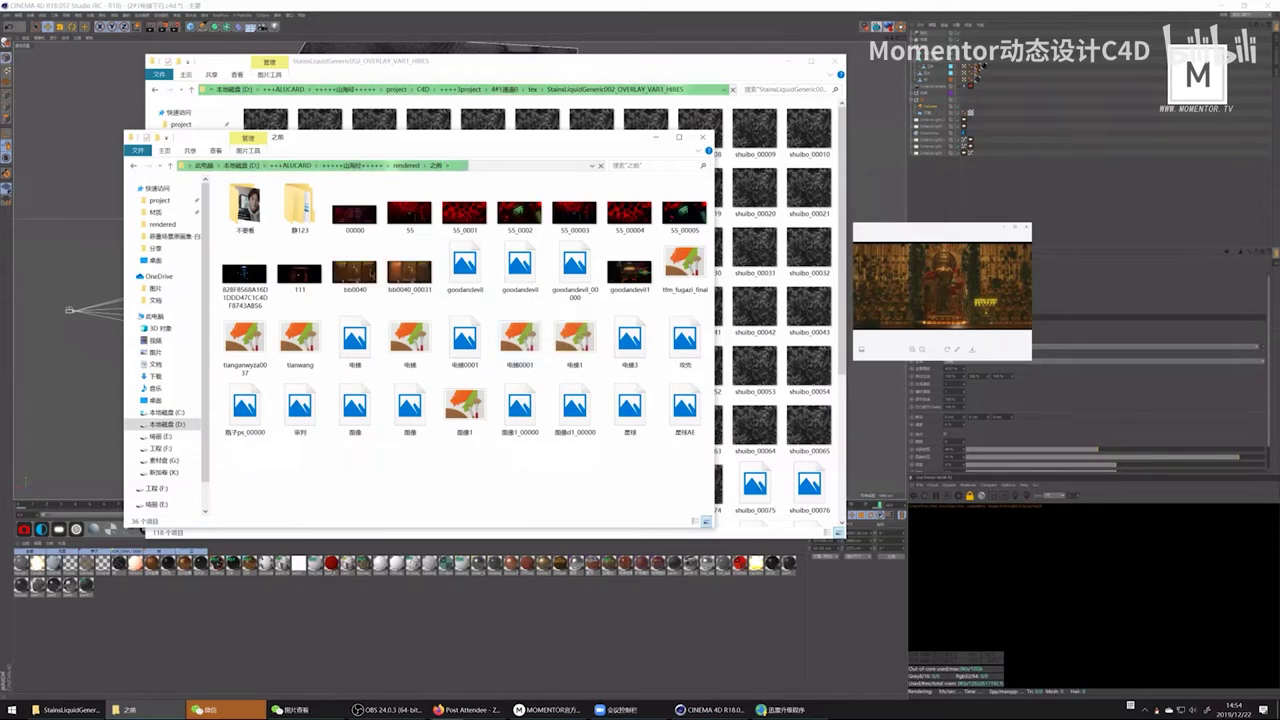
pyautogui.click(354, 268)
# Step: Open bb0040 in Photos, shift it left, and enlarge the reference preview beside it
pyautogui.doubleClick(362, 269)
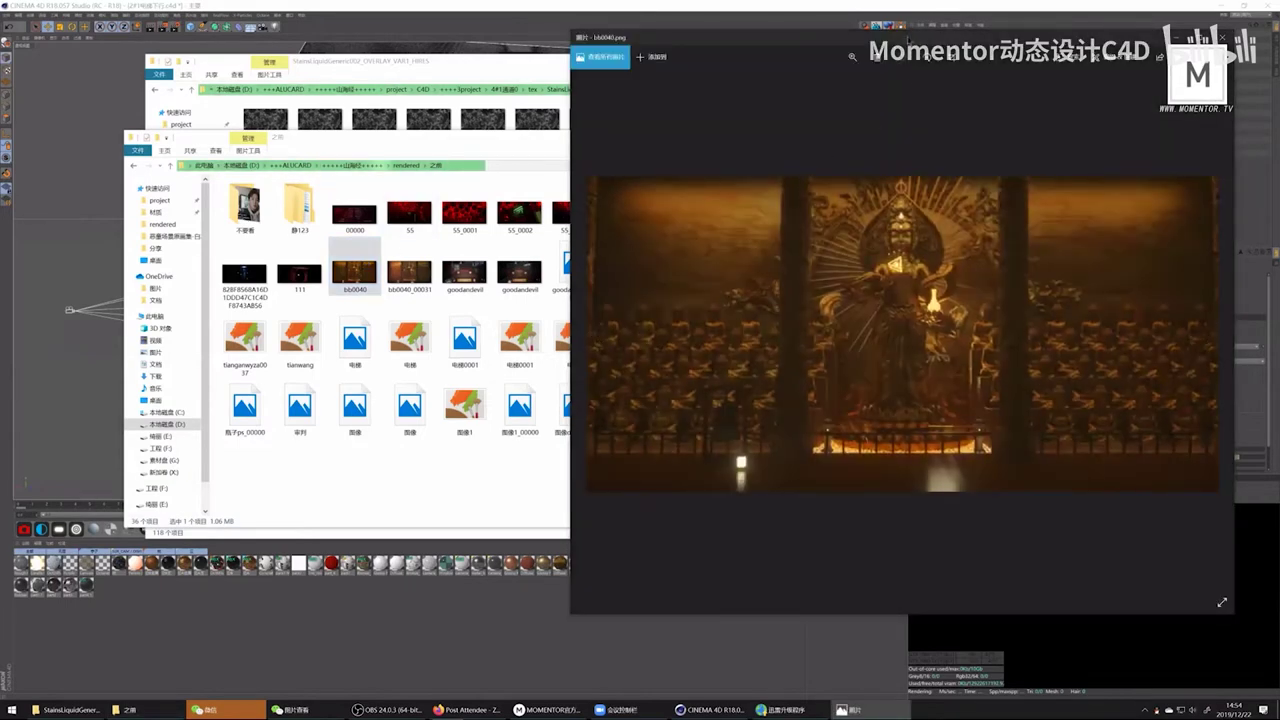
pyautogui.moveTo(903, 40); pyautogui.dragTo(482, 57)
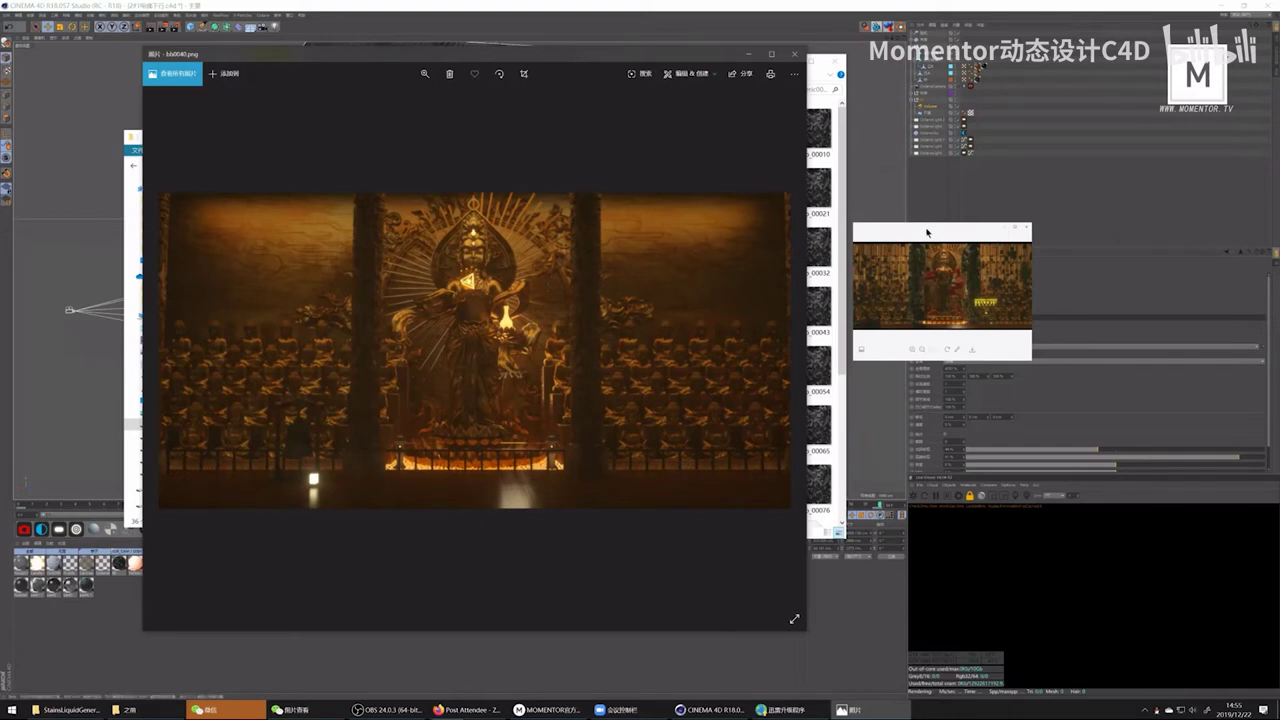
pyautogui.moveTo(905, 222); pyautogui.dragTo(882, 193)
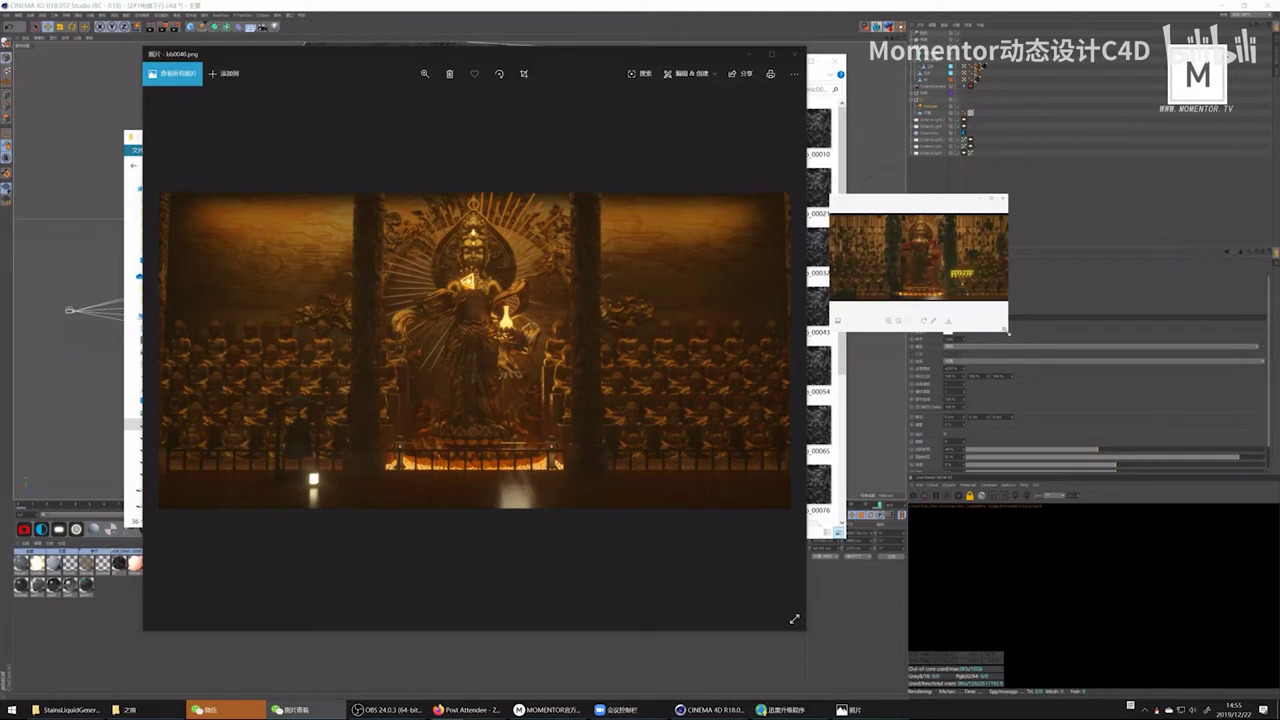
pyautogui.moveTo(1006, 331); pyautogui.dragTo(1252, 582)
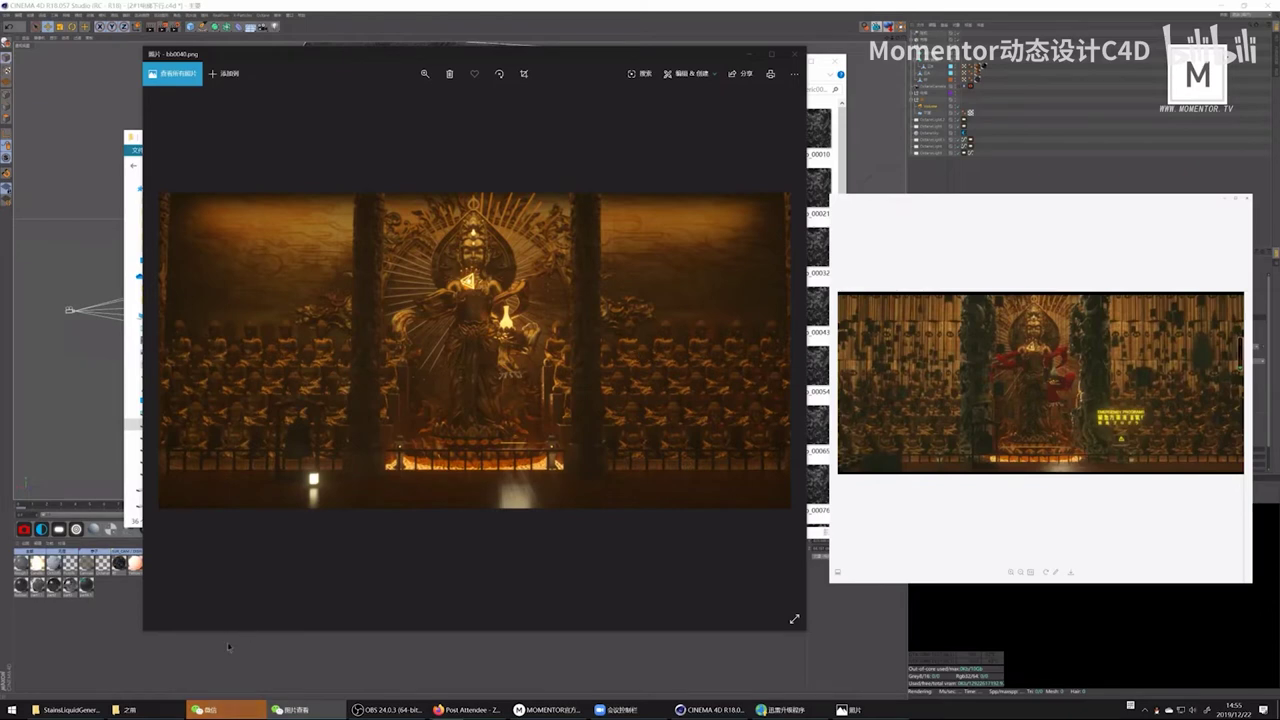
# Step: Go to drive D: and open the 图片 pictures folder
pyautogui.click(65, 710)
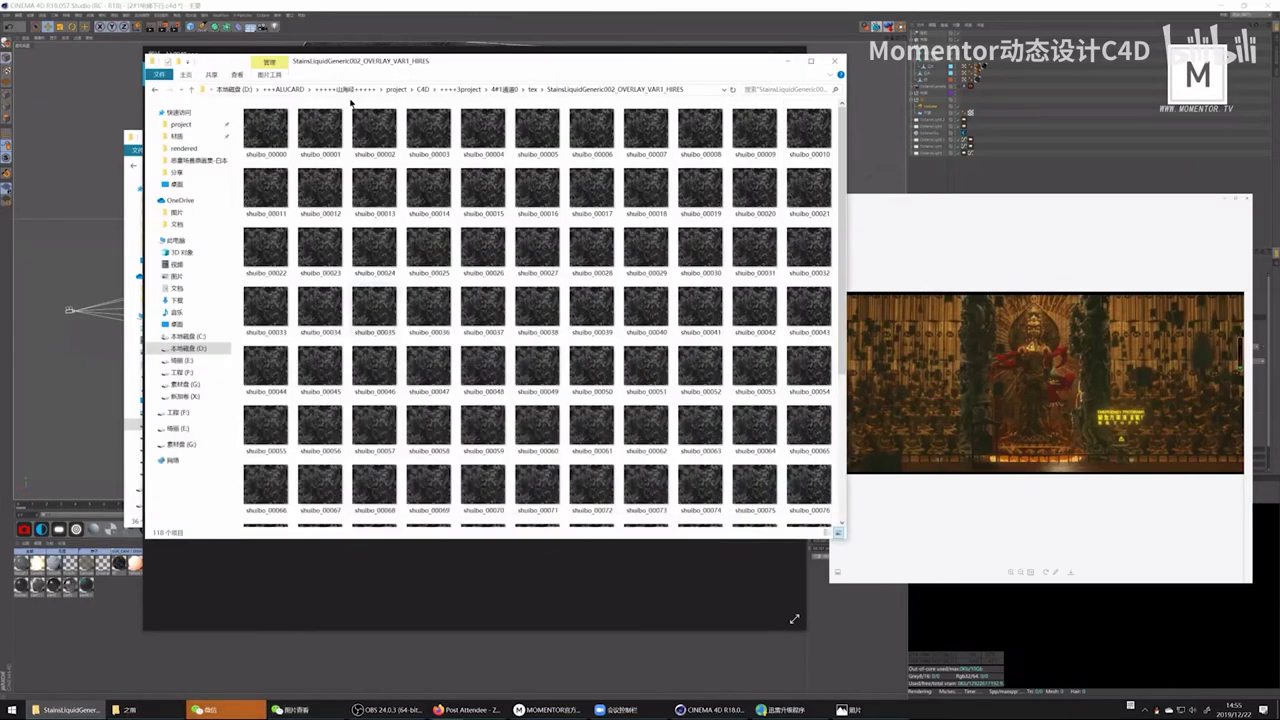
pyautogui.click(238, 90)
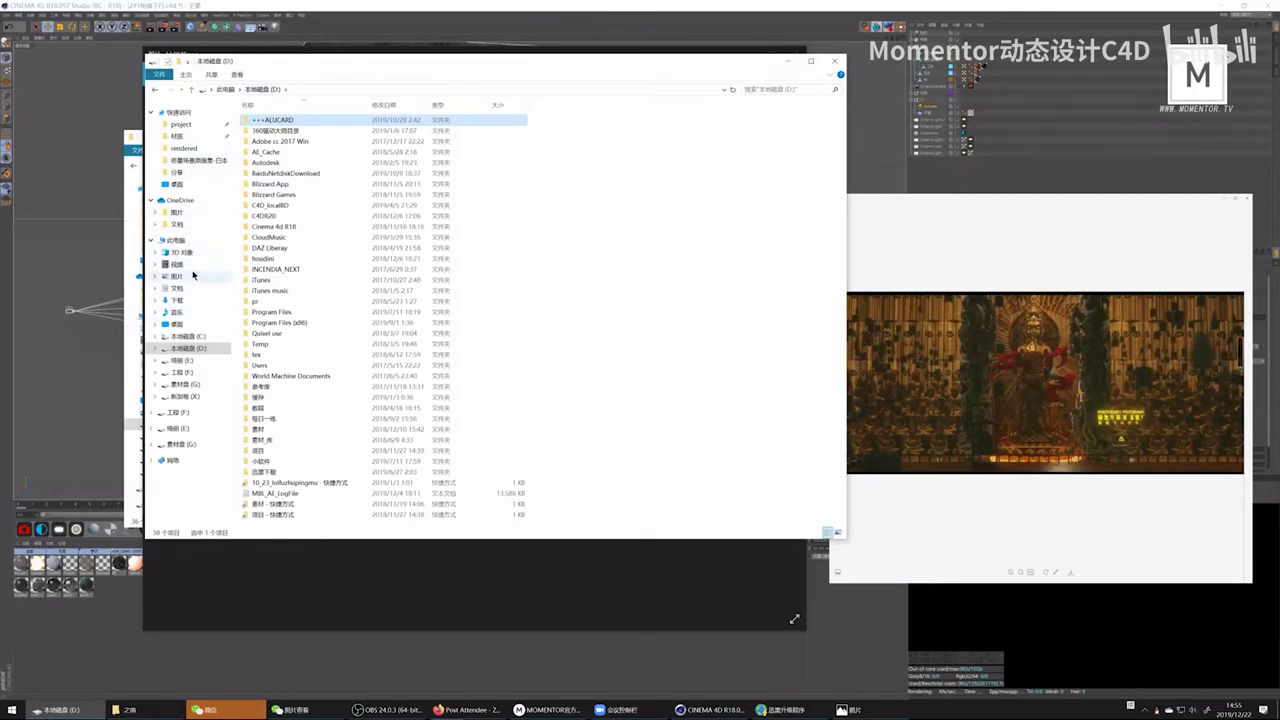
pyautogui.click(192, 276)
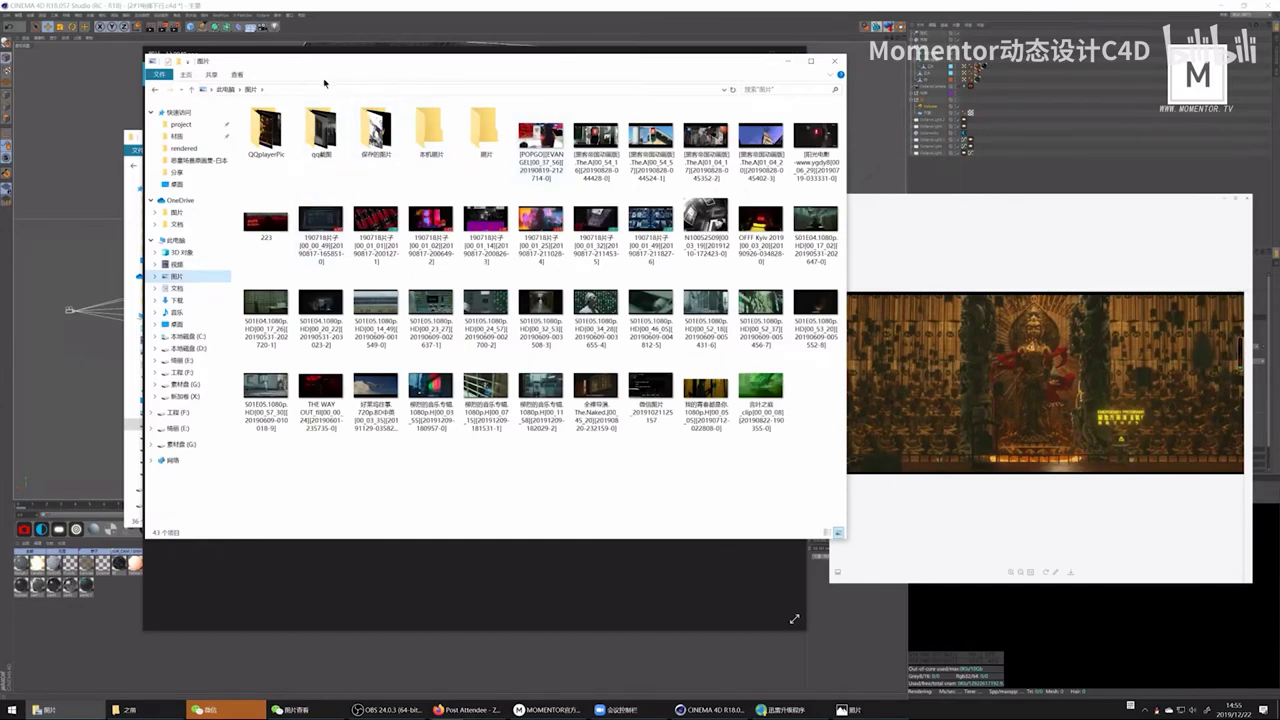
pyautogui.moveTo(321, 71); pyautogui.dragTo(325, 83)
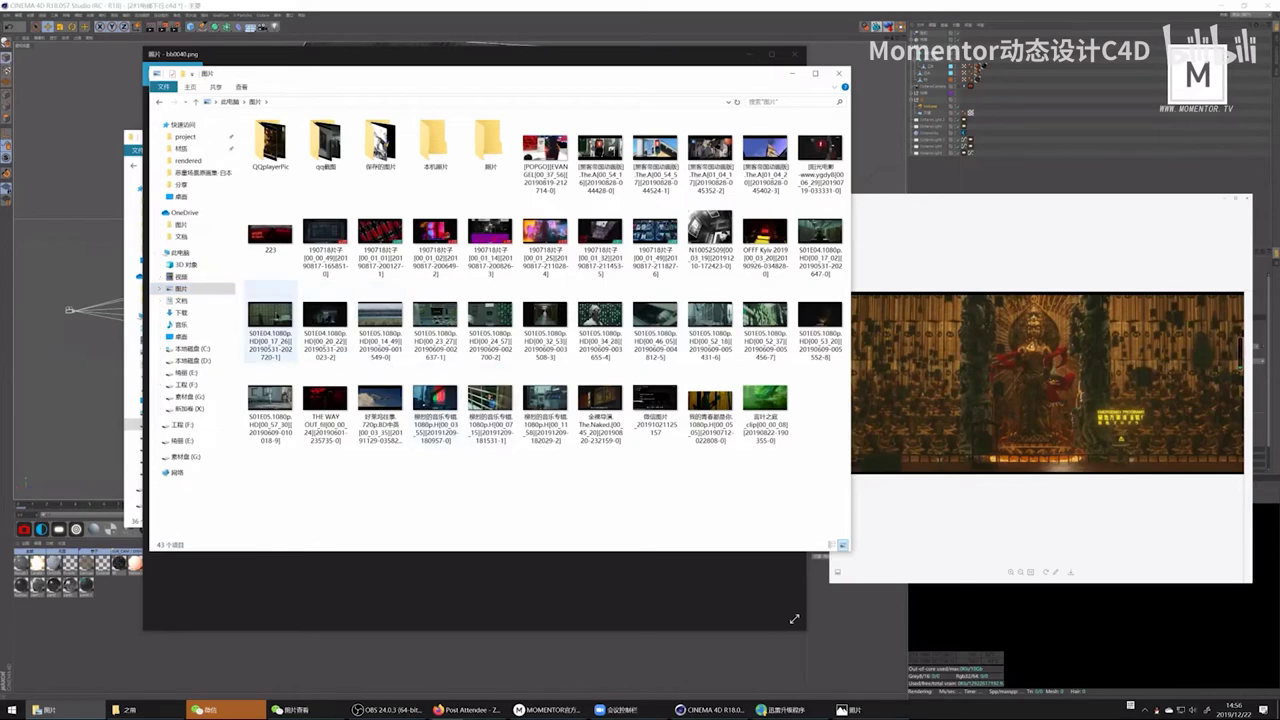
# Step: View the S01E04 screenshot and following film stills, then open the QQplayerPic folder
pyautogui.doubleClick(270, 318)
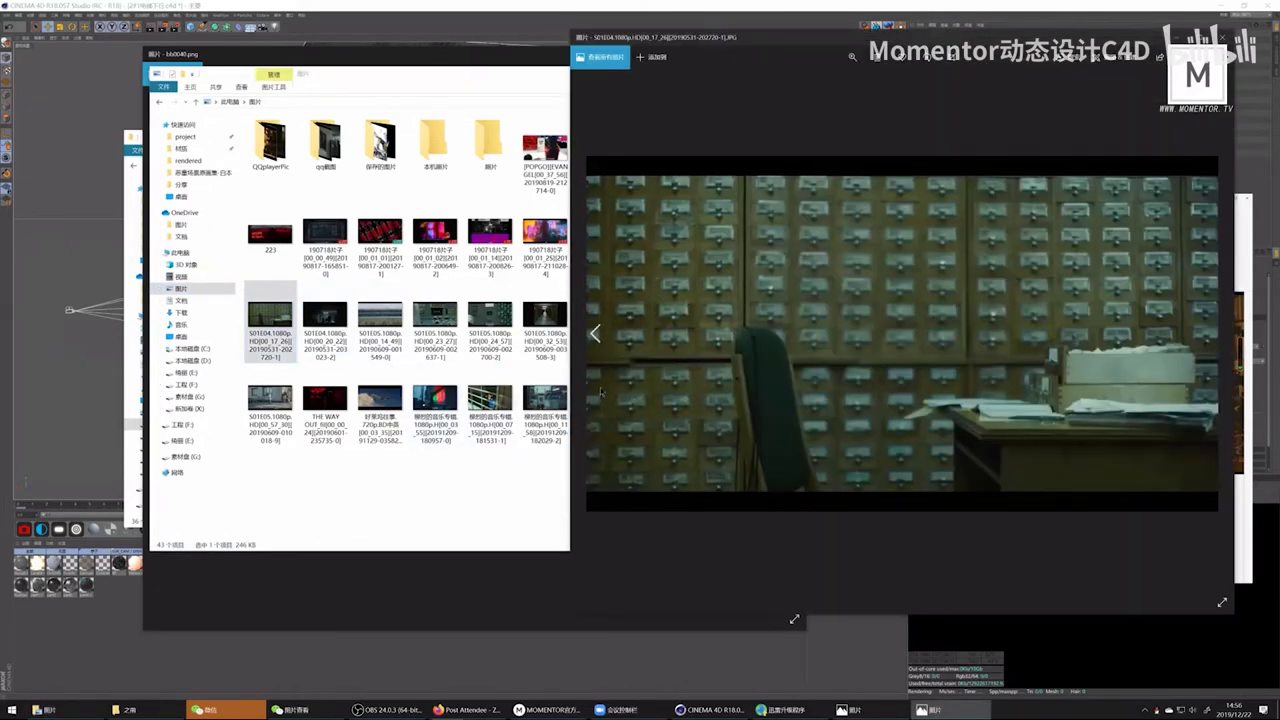
pyautogui.press('Right')
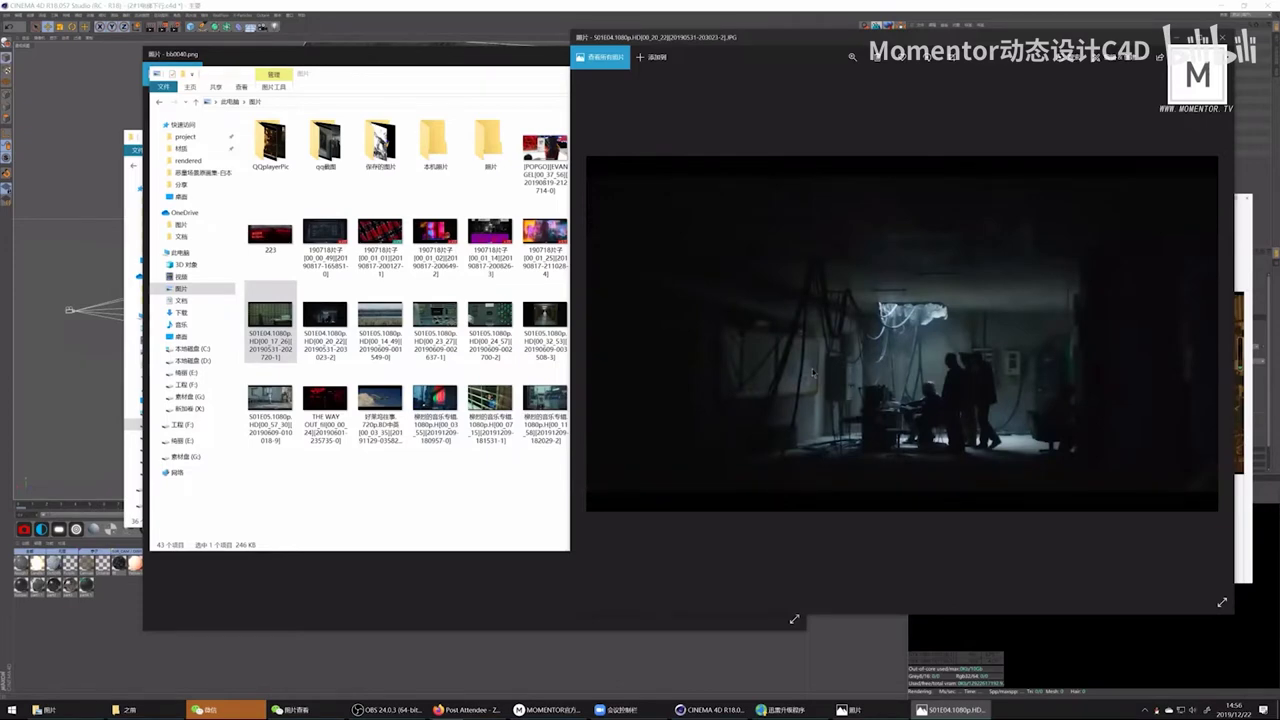
pyautogui.press('Right')
pyautogui.press('Right')
pyautogui.press('Right')
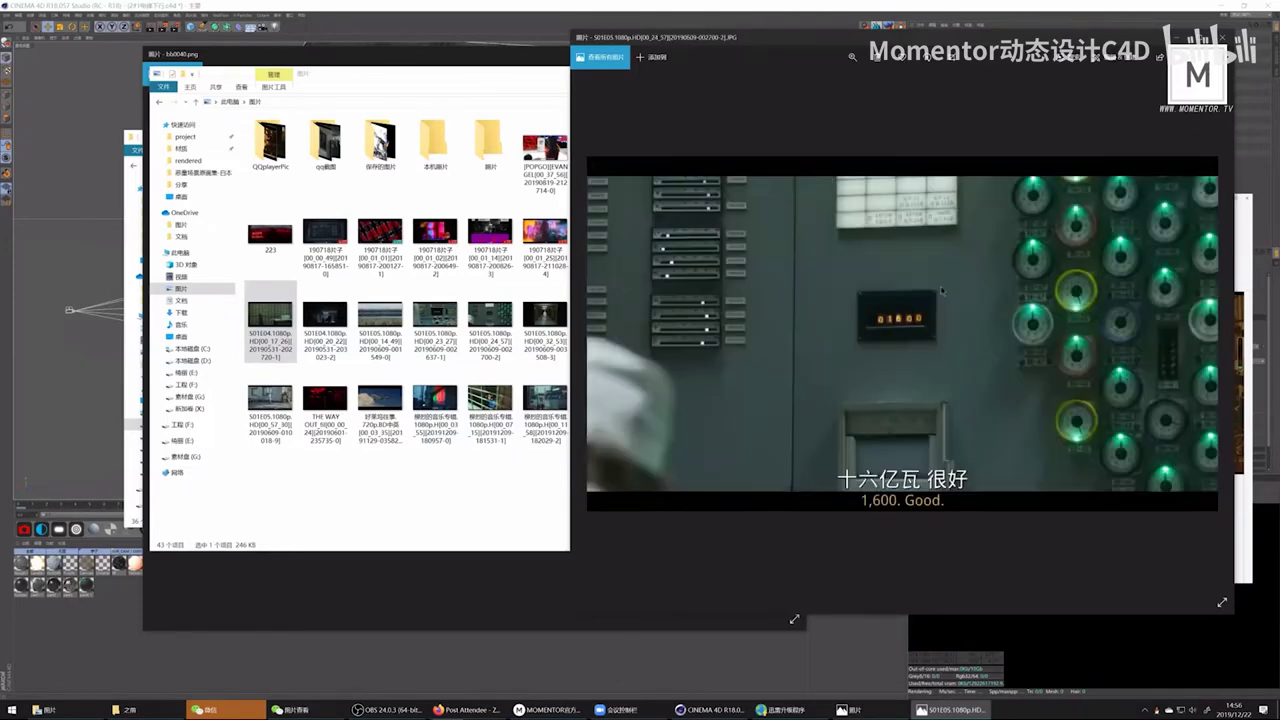
pyautogui.press('Right')
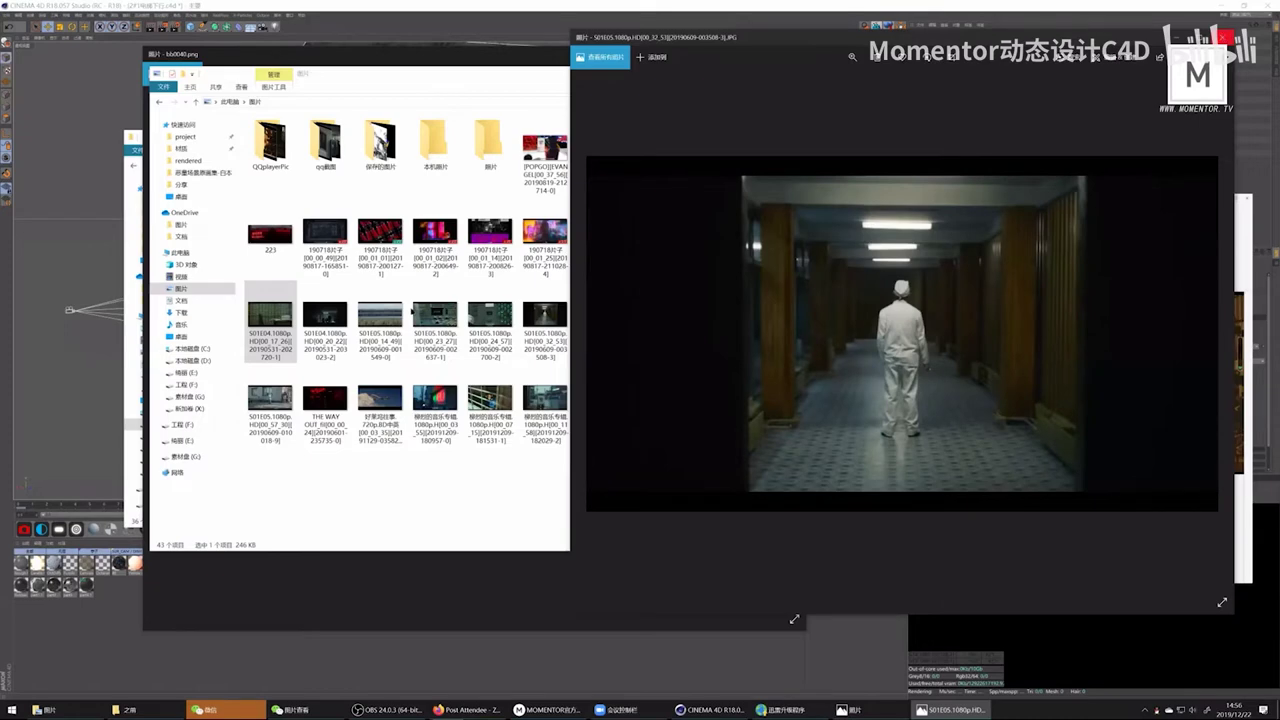
pyautogui.hotkey('alt', 'F4')
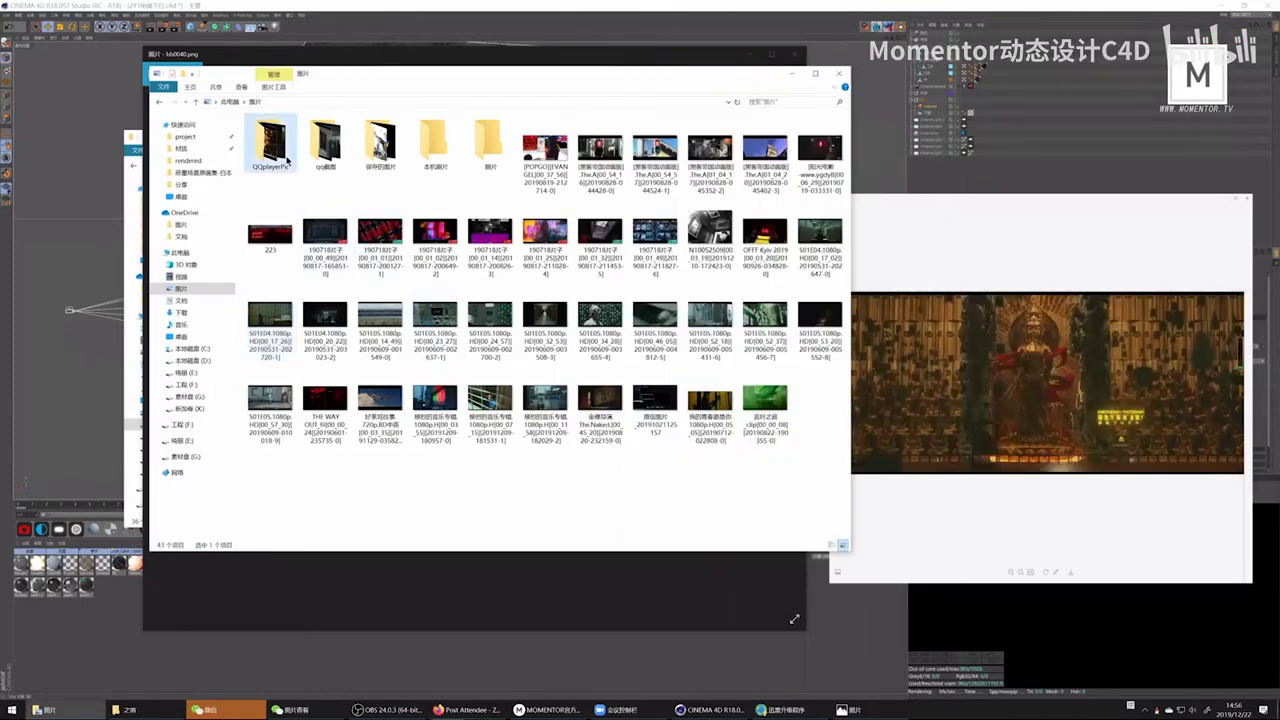
pyautogui.doubleClick(287, 160)
# Step: Open the 惊奇队长 00_14_18 screenshot and step forward to the 00_54_56 cat still
pyautogui.scroll(-3, 572, 341)
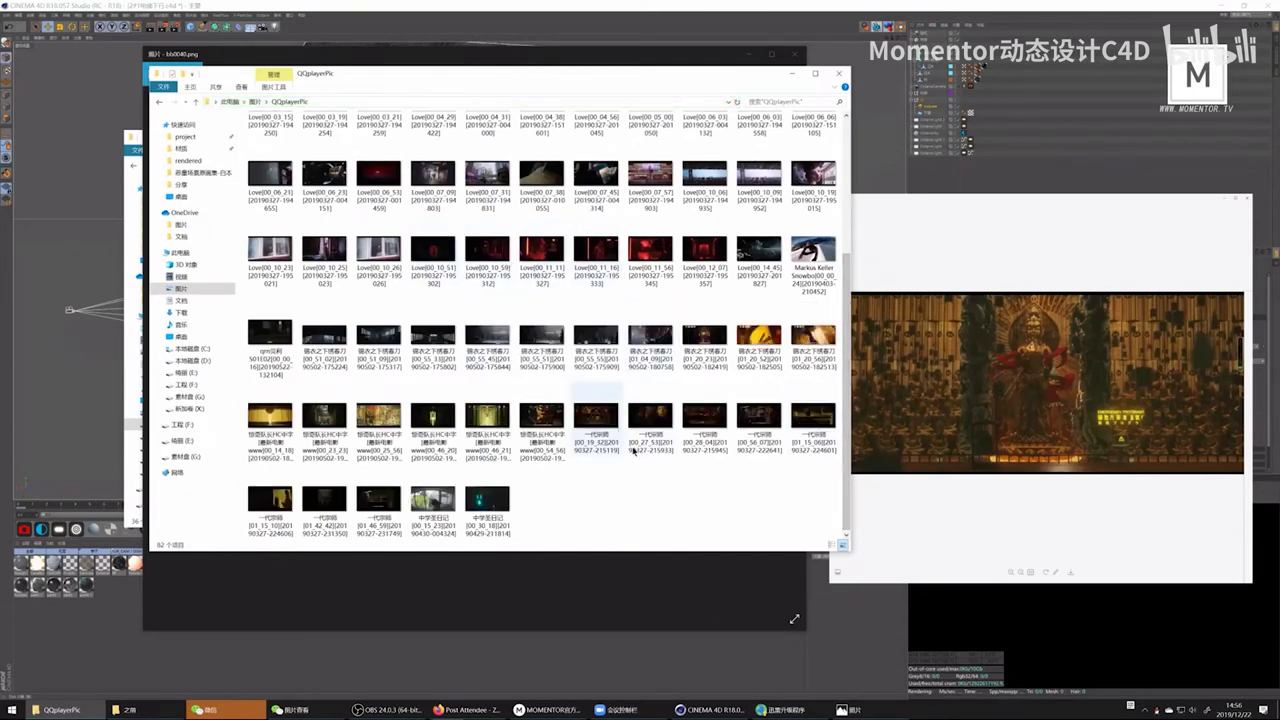
pyautogui.doubleClick(280, 420)
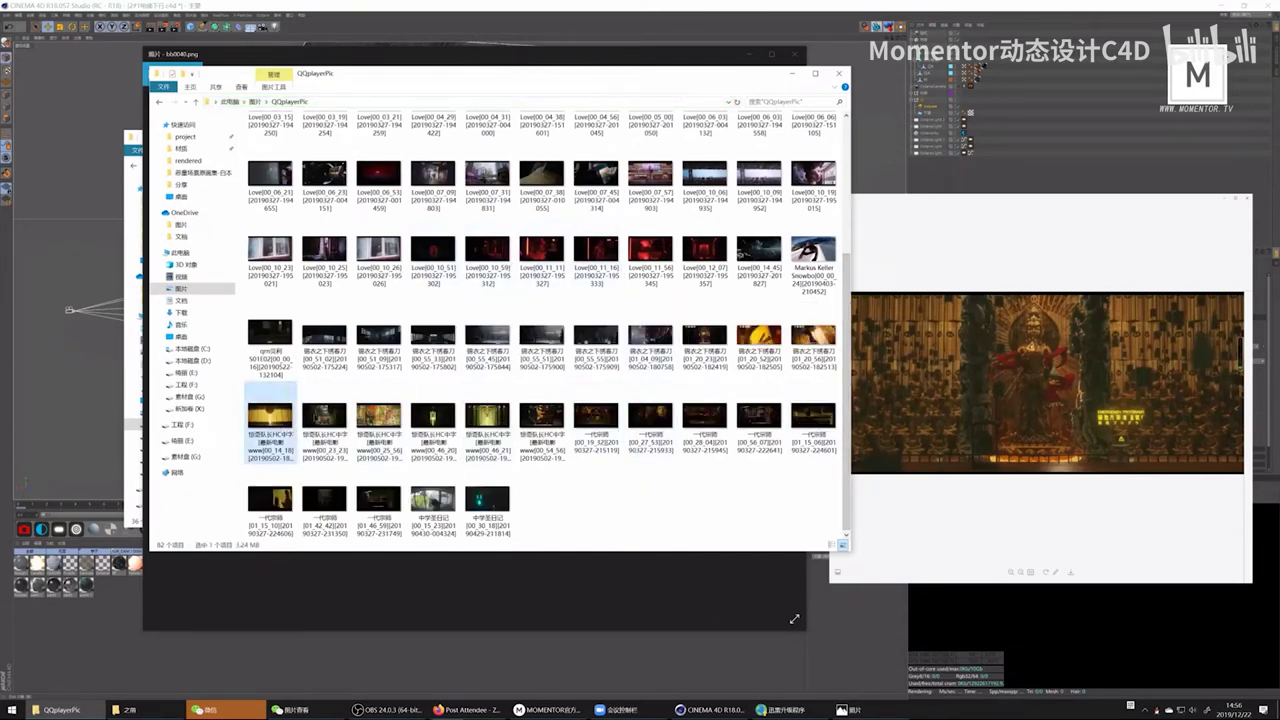
pyautogui.press('Right')
pyautogui.press('Right')
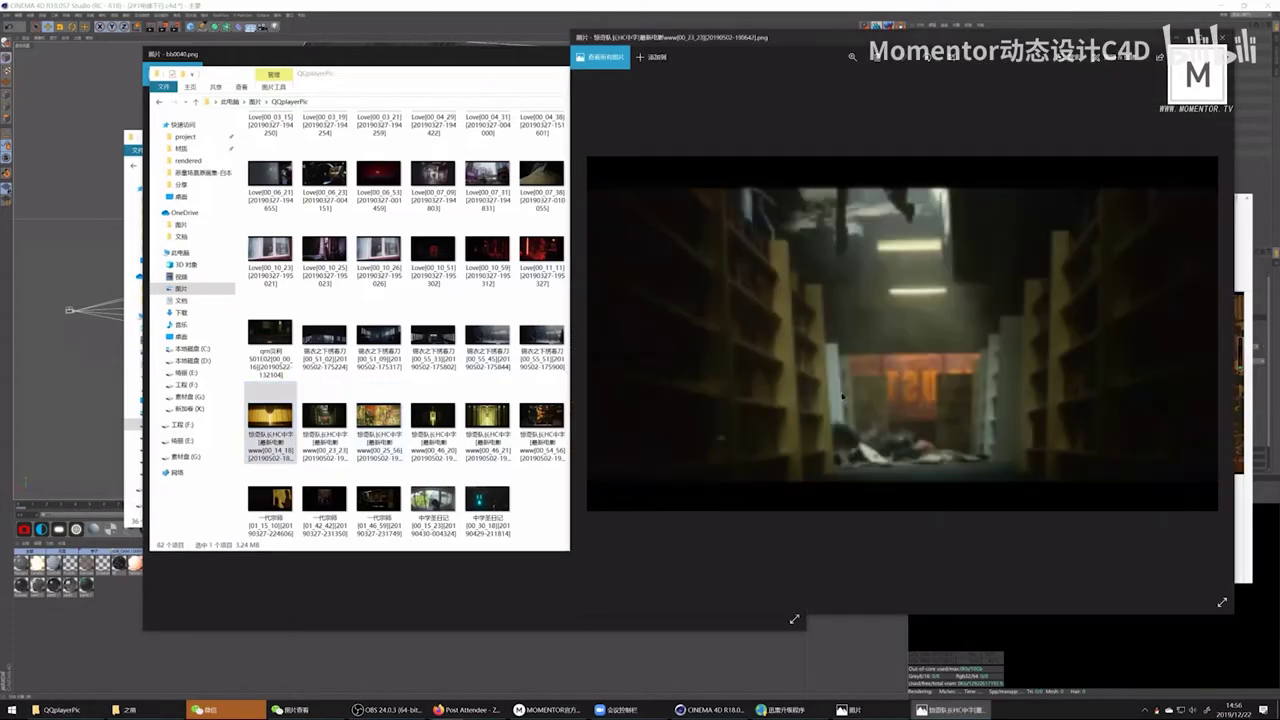
pyautogui.press('Right')
pyautogui.press('Left')
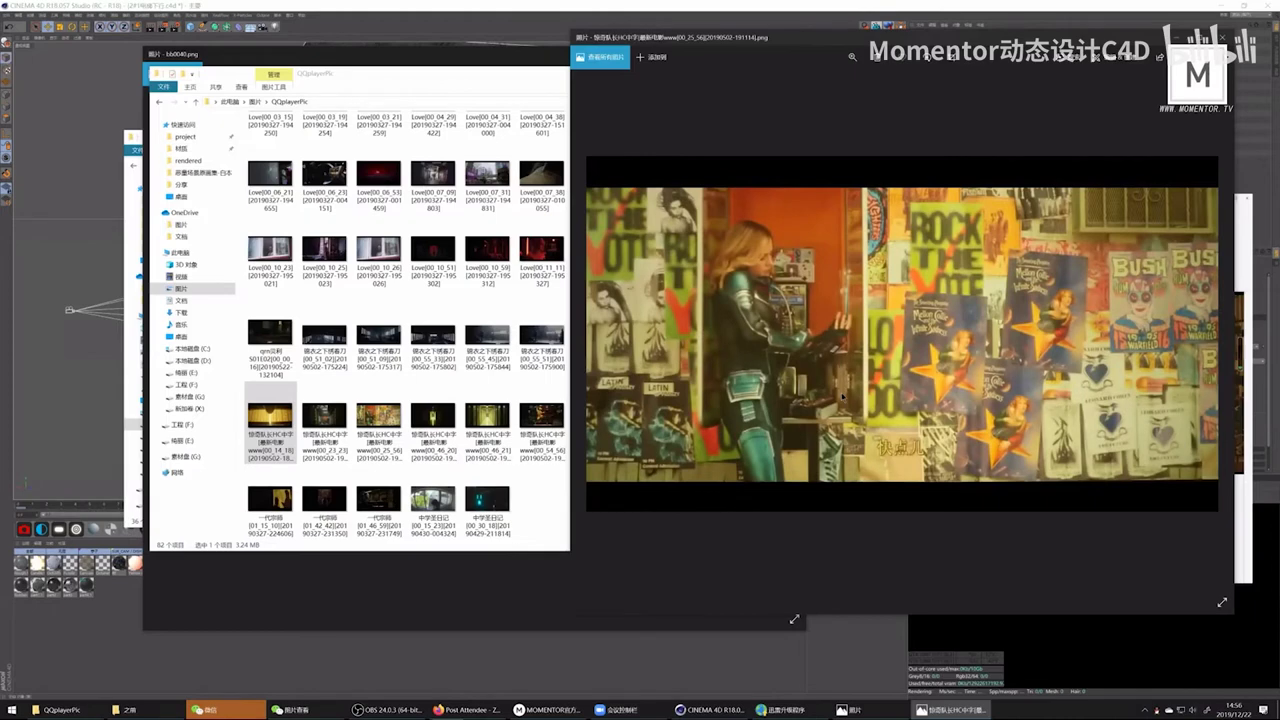
pyautogui.press('Right')
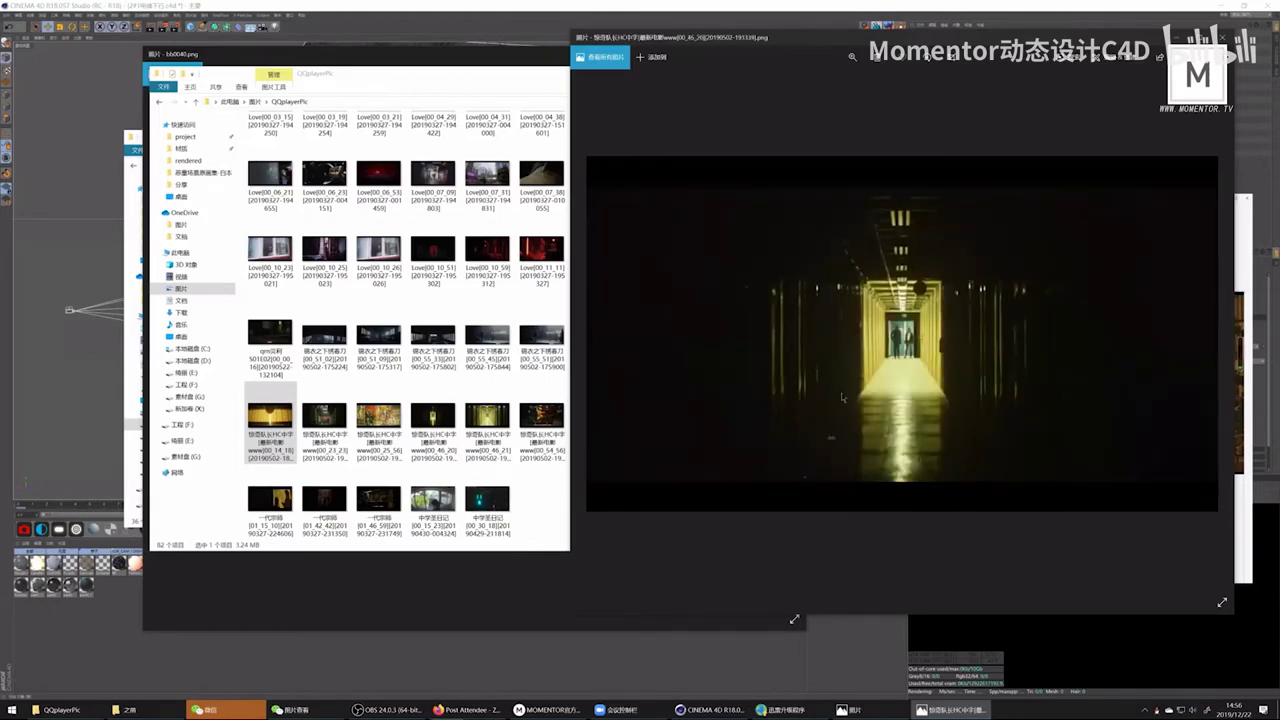
pyautogui.press('Right')
pyautogui.press('Right')
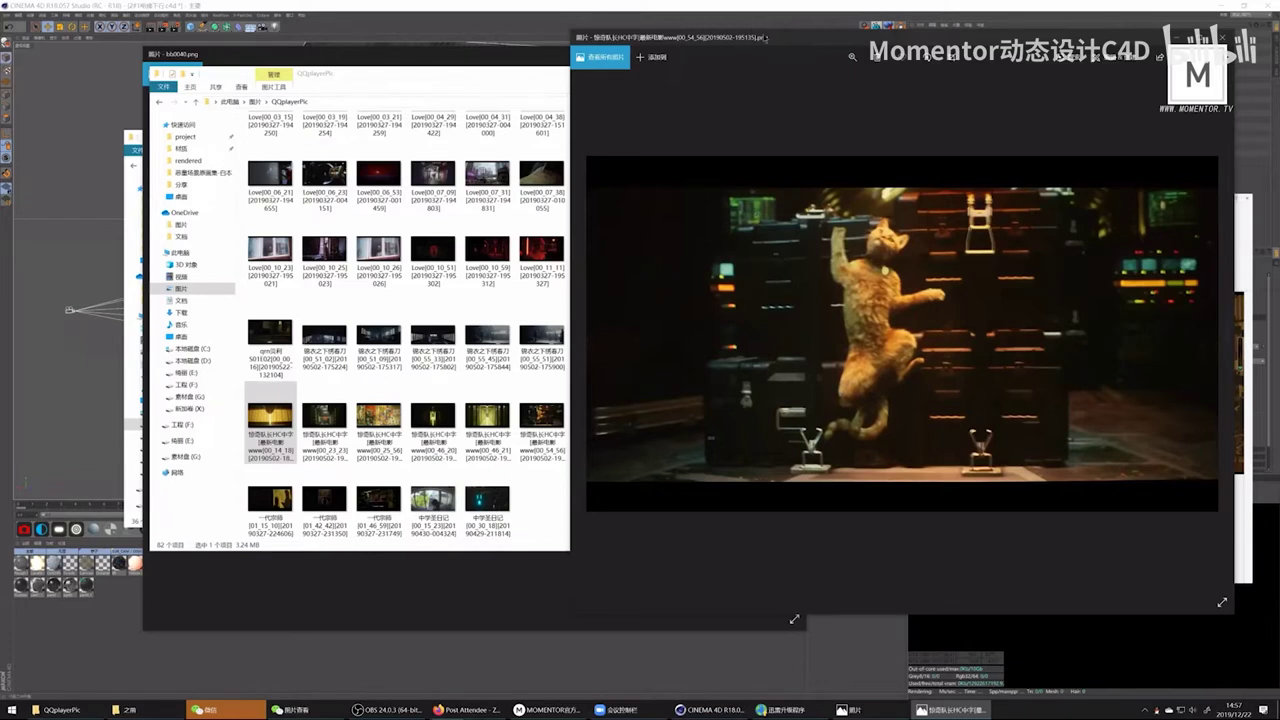
# Step: Close the Photos window showing the cat screenshot
pyautogui.moveTo(773, 40); pyautogui.dragTo(771, 42)
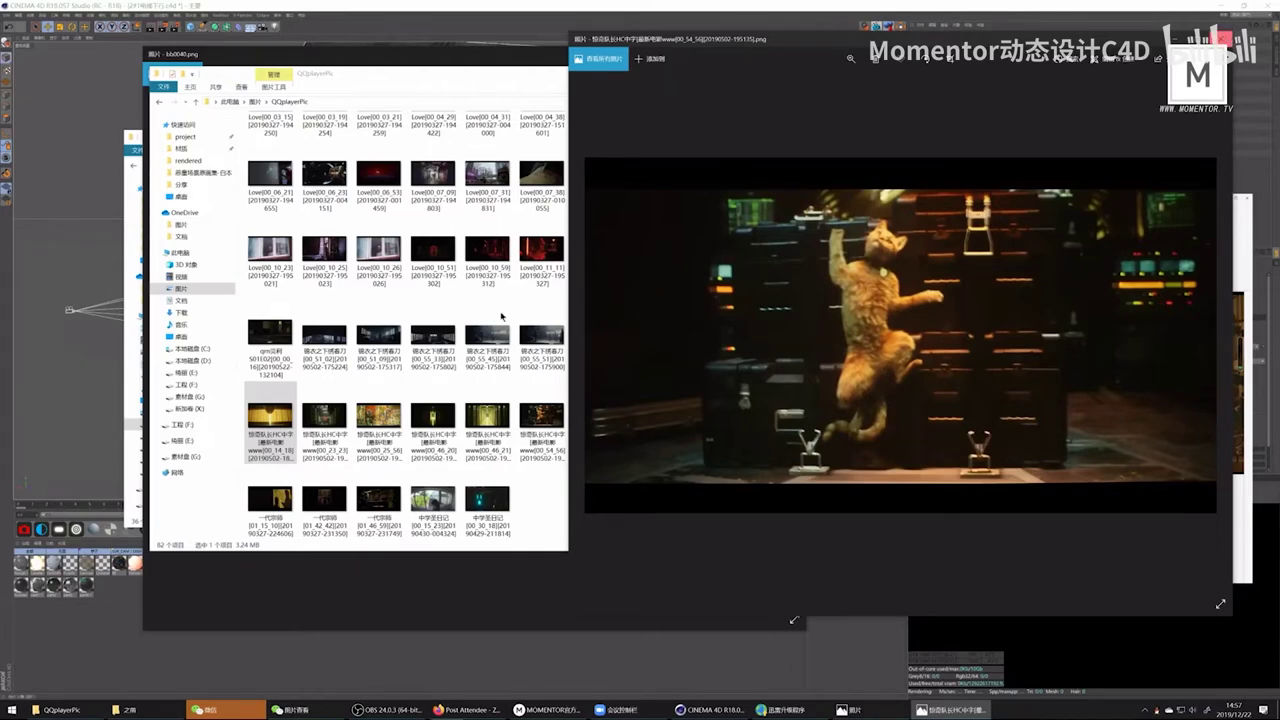
pyautogui.click(1226, 39)
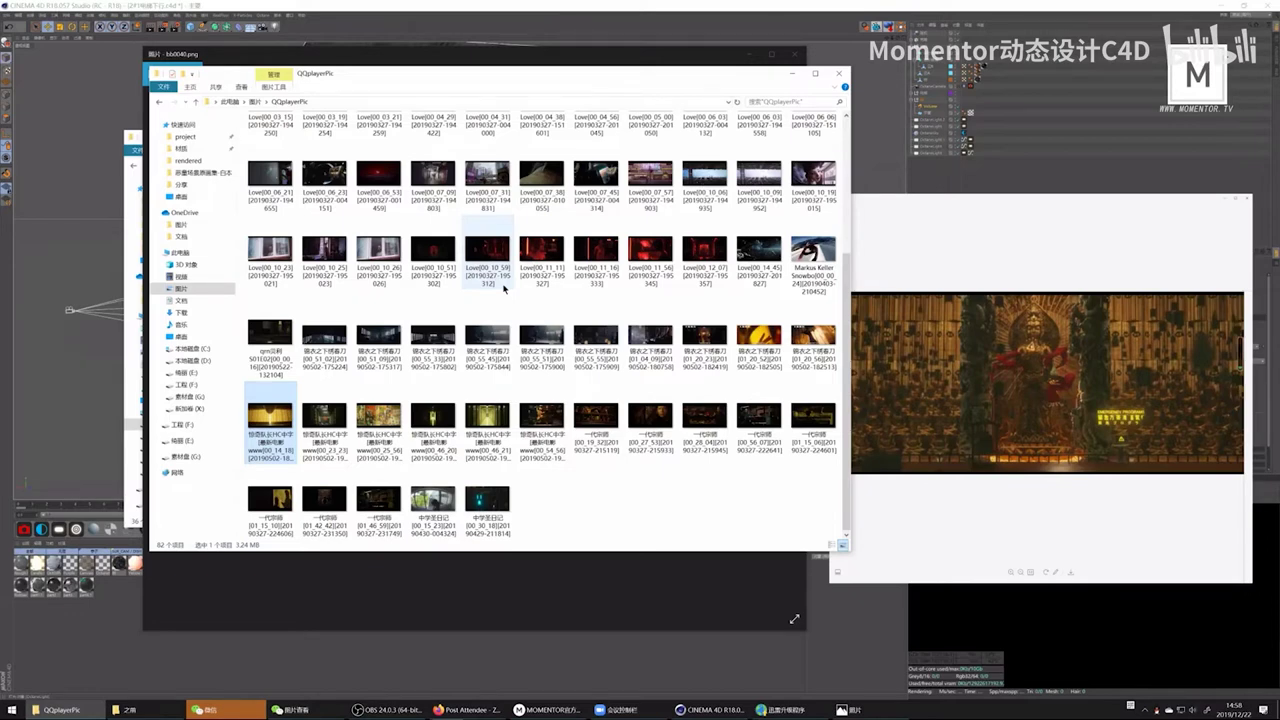
# Step: Go back up from QQplayerPic to the 图片 Pictures folder listing 43 items
pyautogui.hotkey('alt', 'Up')
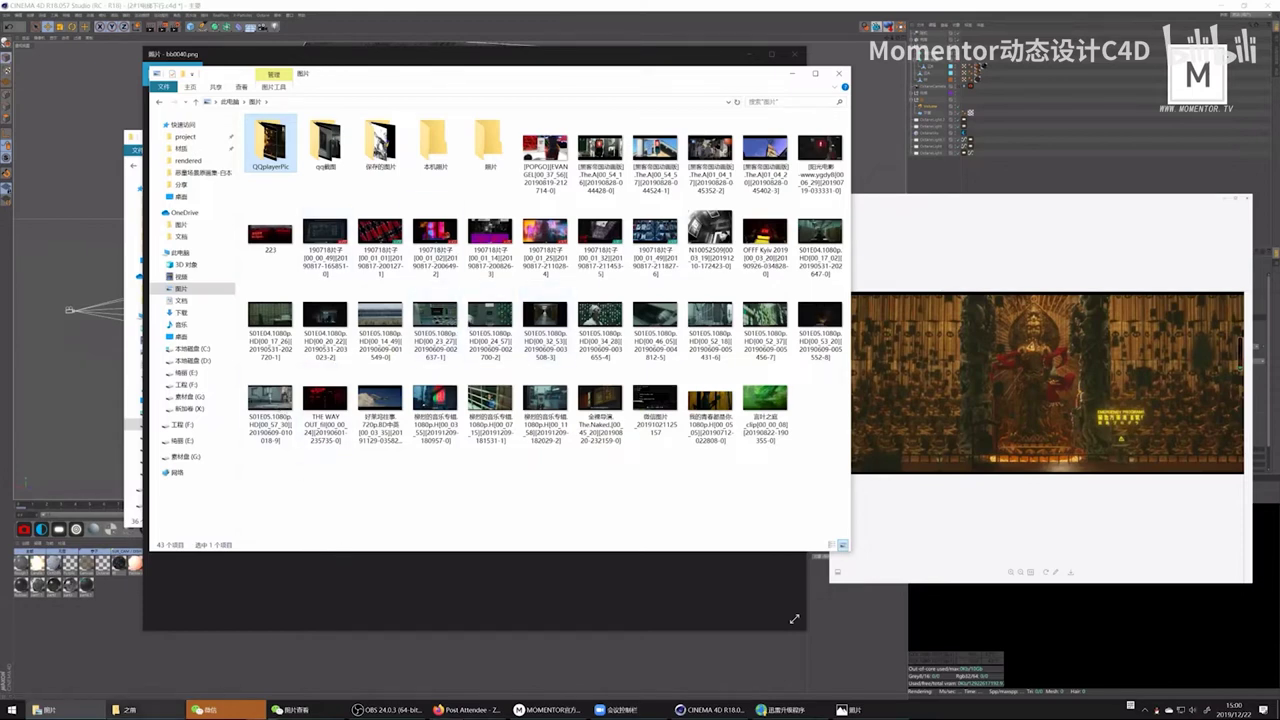
pyautogui.moveTo(80, 711)
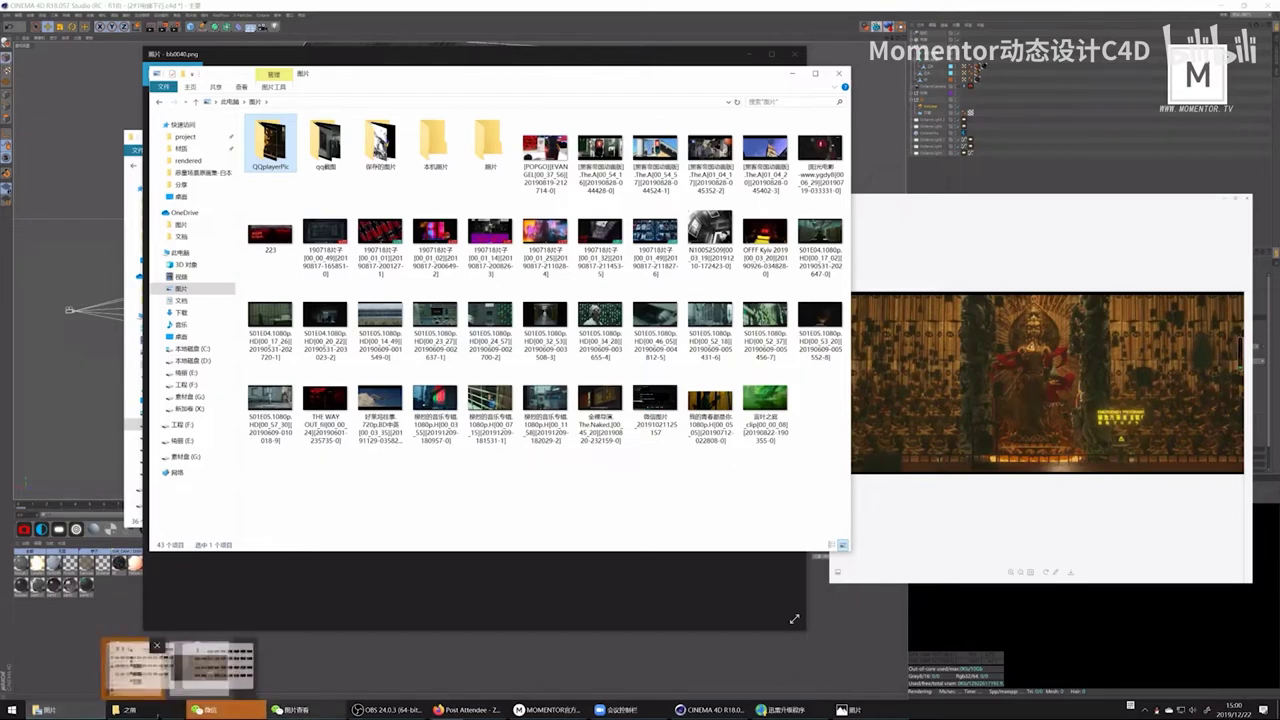
# Step: In the 之前 Explorer window, browse project > C4D > scenes and look inside 4#2通道1
pyautogui.click(157, 713)
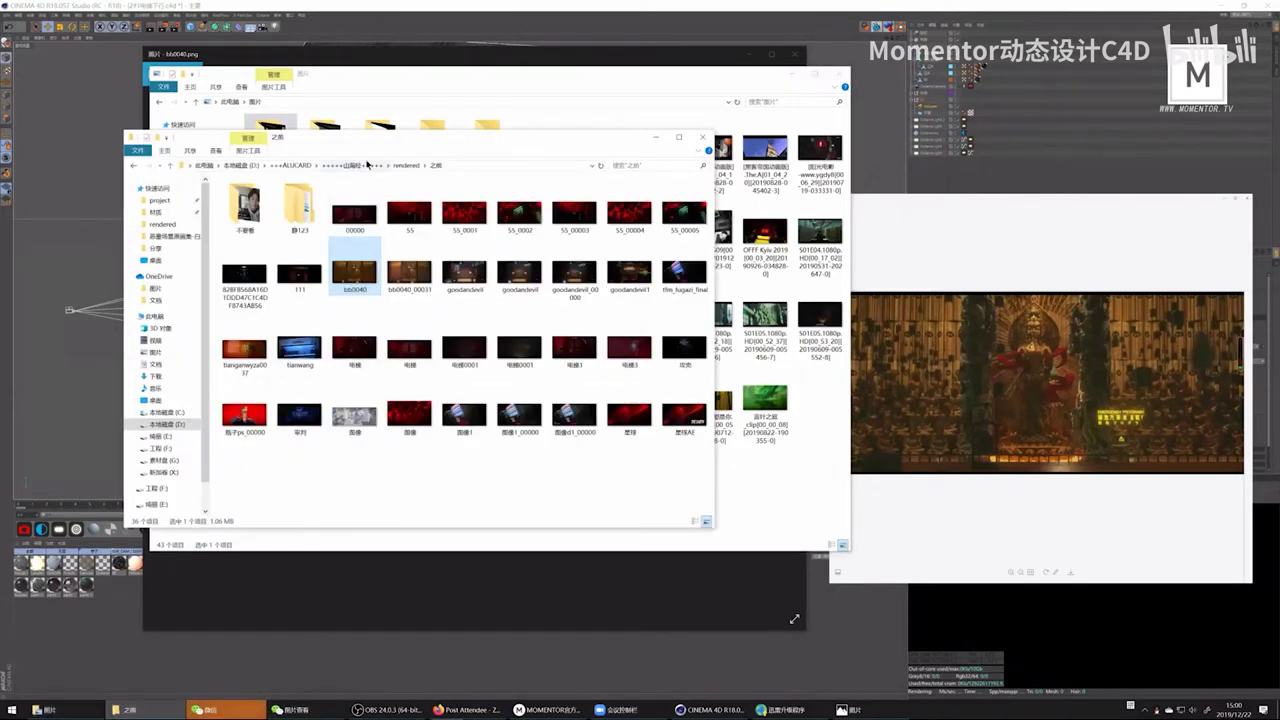
pyautogui.click(366, 163)
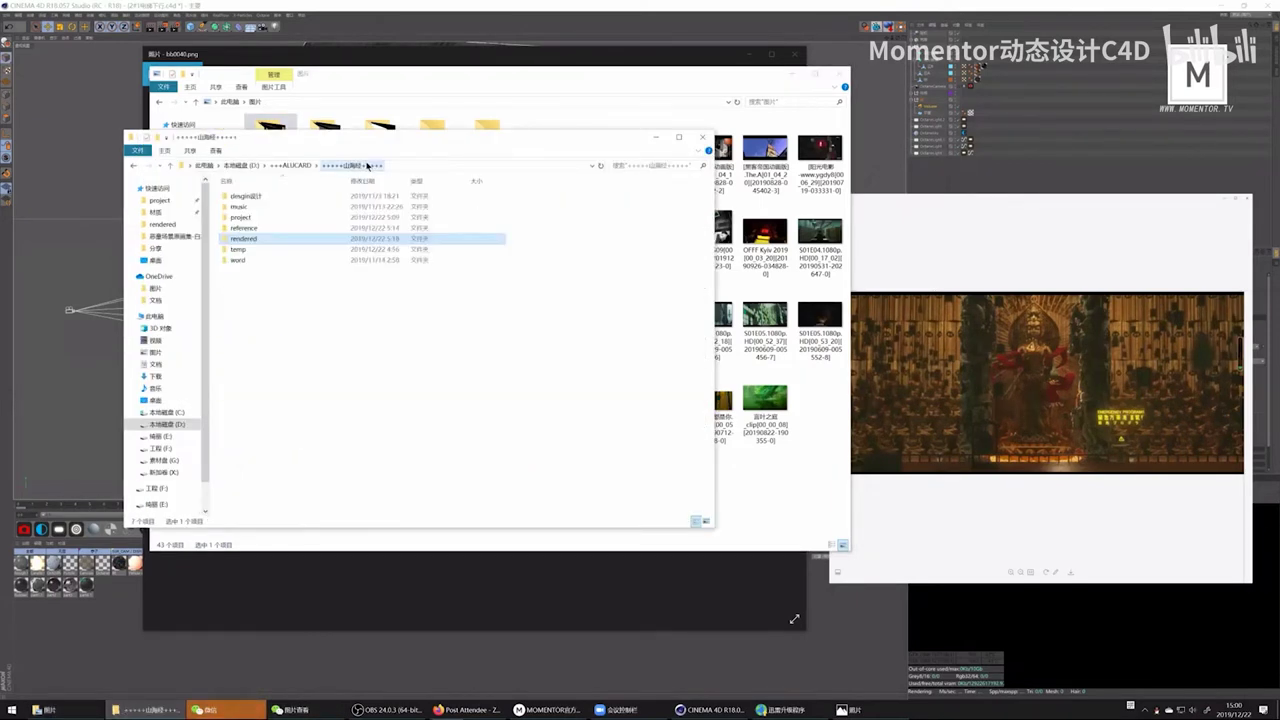
pyautogui.doubleClick(275, 219)
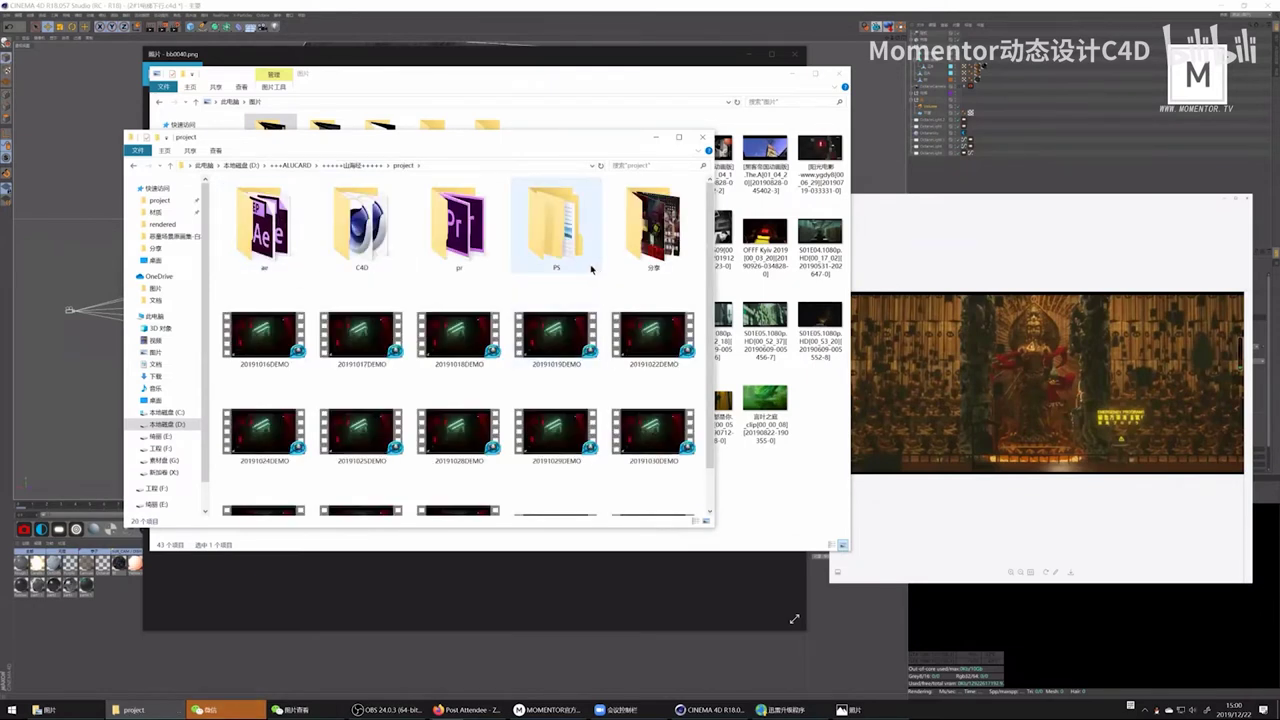
pyautogui.doubleClick(360, 228)
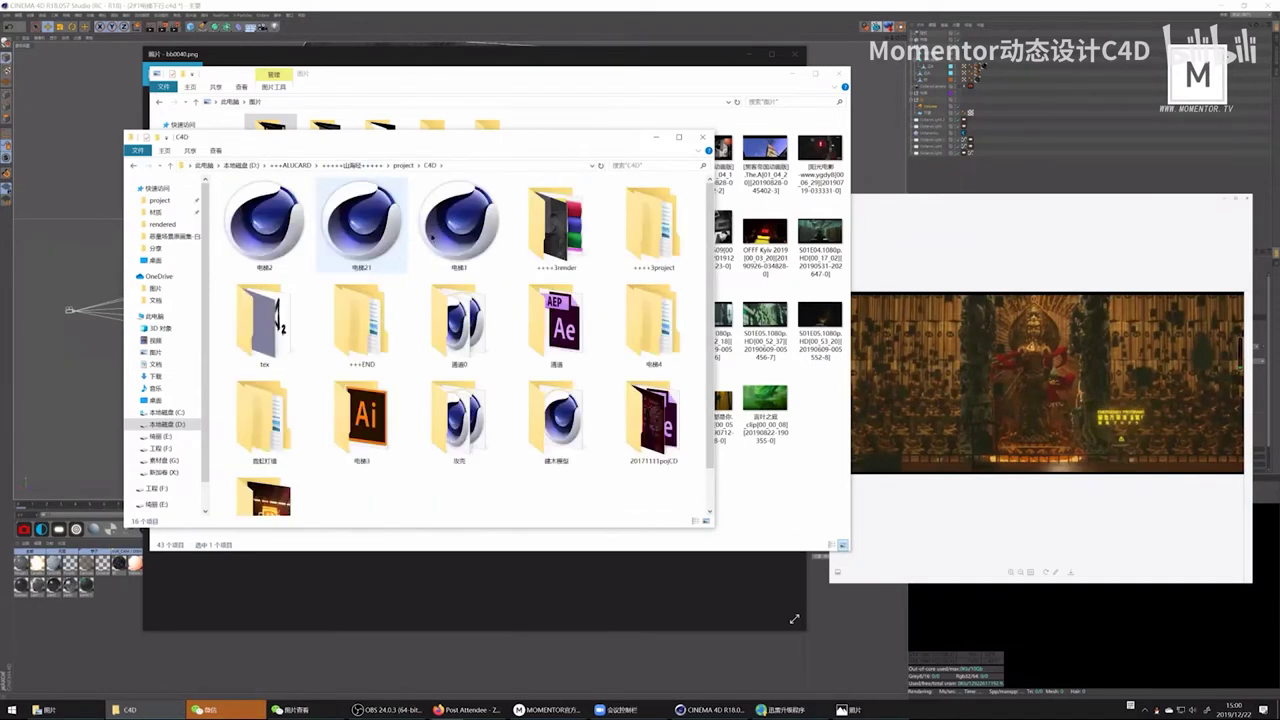
pyautogui.doubleClick(653, 228)
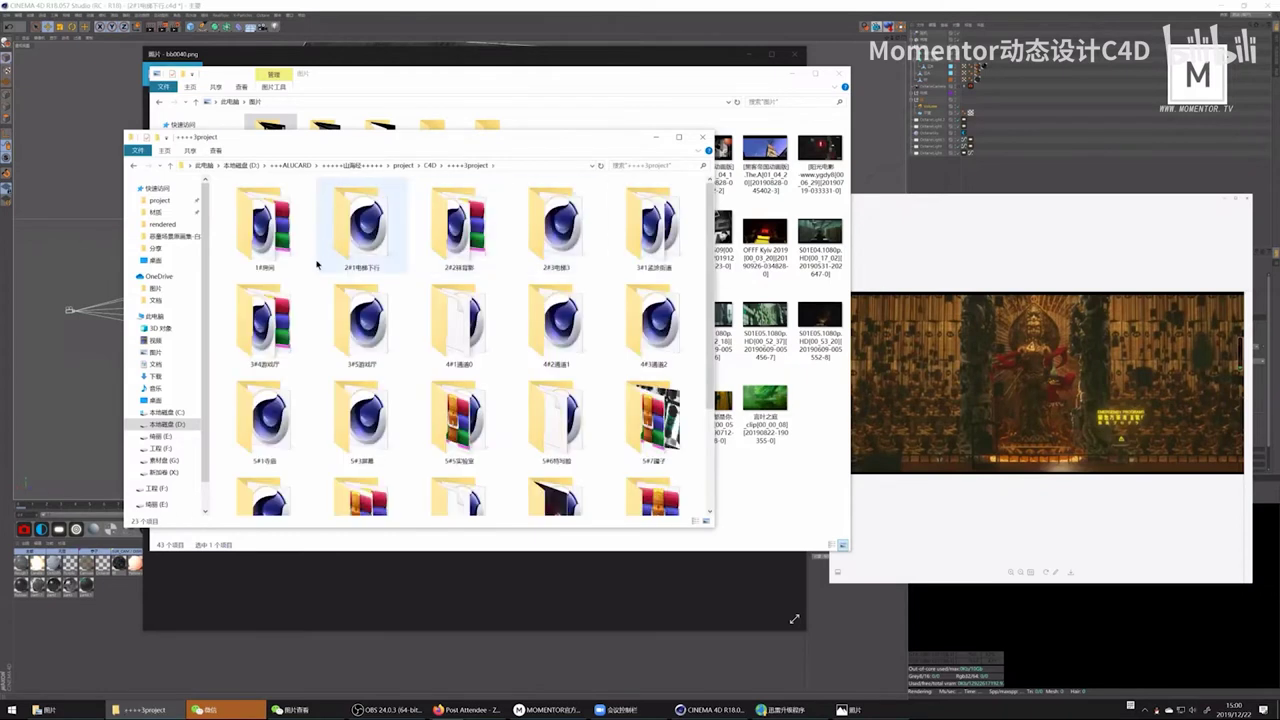
pyautogui.click(562, 322)
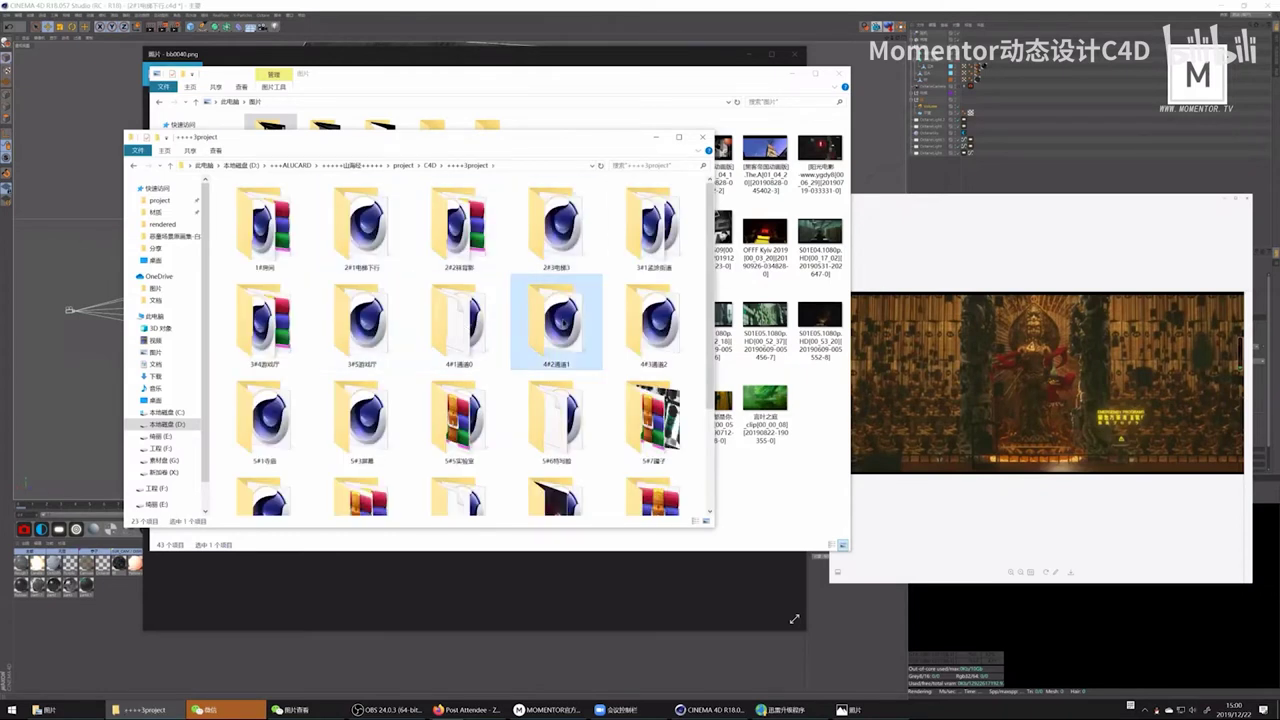
pyautogui.doubleClick(560, 323)
# Step: Open the 3#1孟游街道 folder and drag 3#3孟游街道.c4d onto Cinema 4D
pyautogui.click(134, 165)
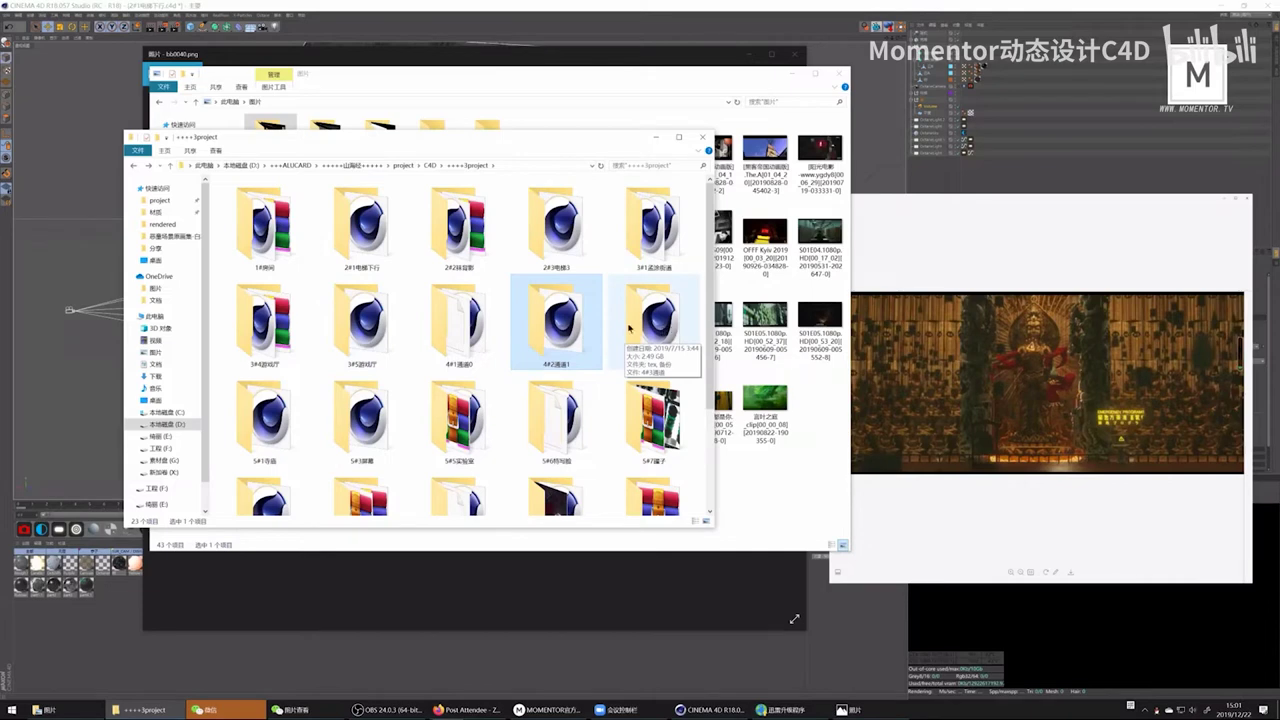
pyautogui.doubleClick(628, 240)
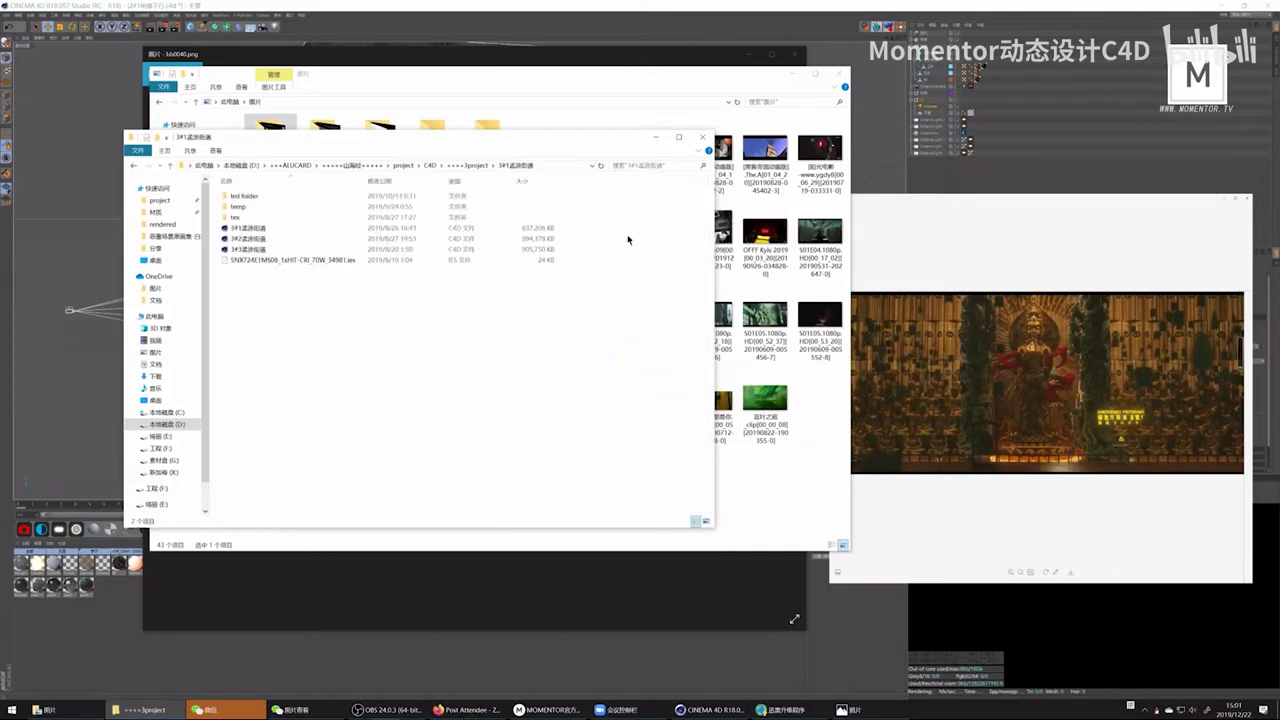
pyautogui.click(257, 251)
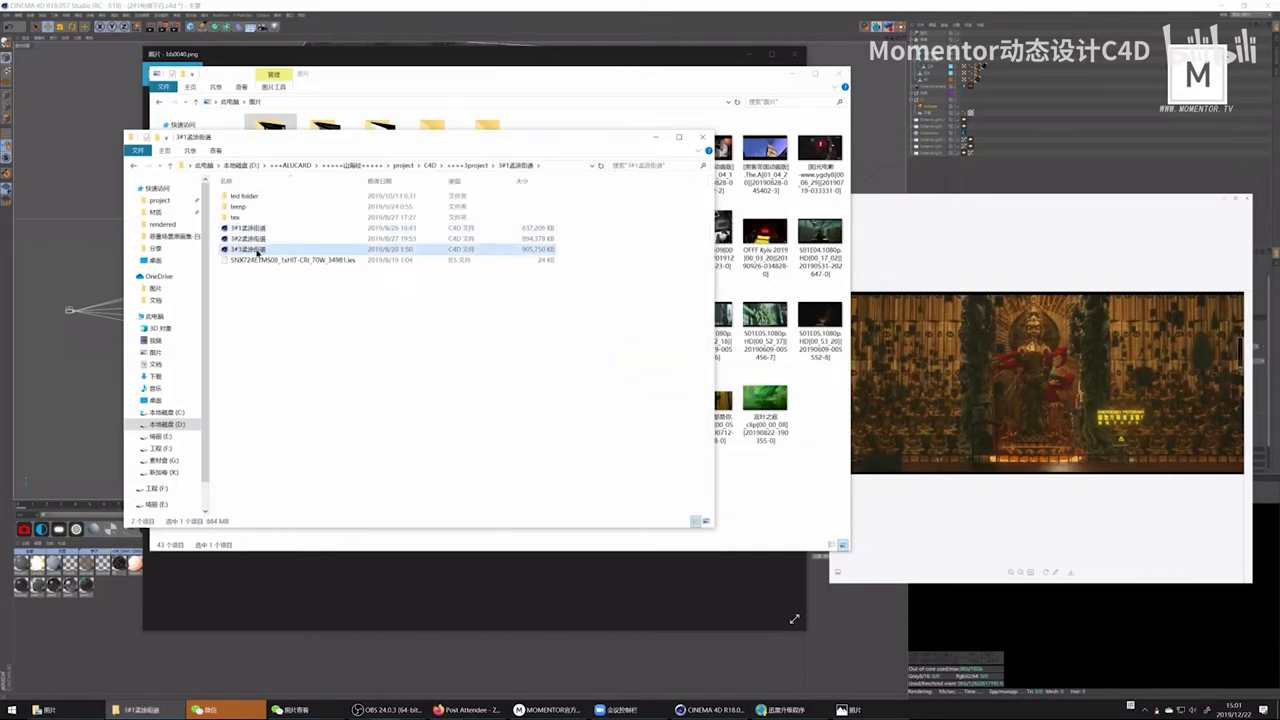
pyautogui.moveTo(255, 255); pyautogui.dragTo(328, 212)
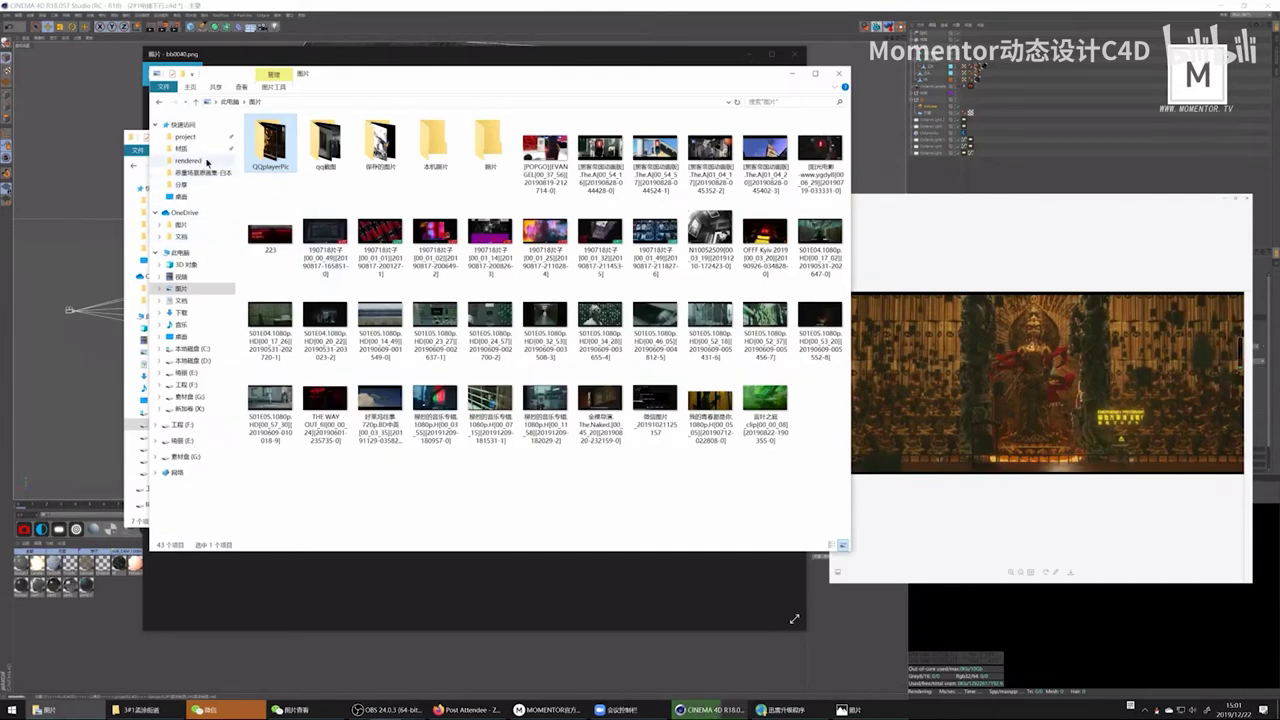
# Step: Play 'Cyberpunk Shaihaiching 4k new' from rendered, pause on the warning-wall shot, then return to Cinema 4D
pyautogui.click(205, 161)
pyautogui.click(405, 188)
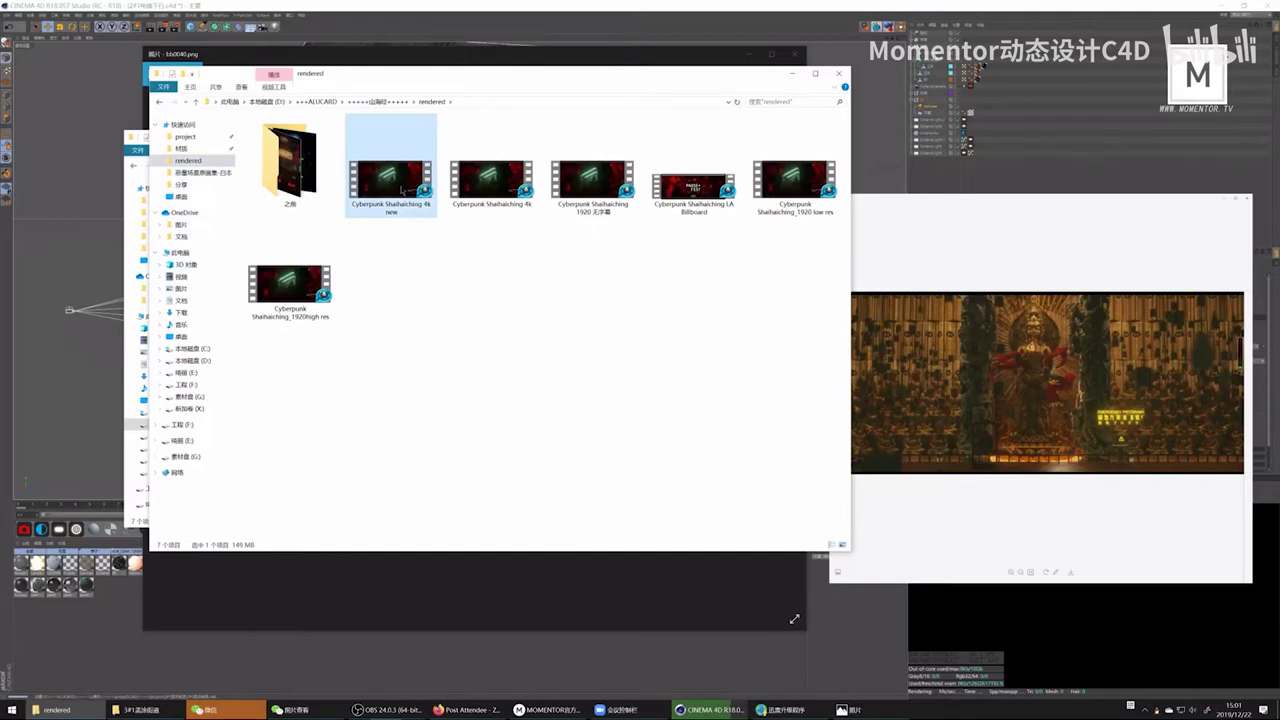
pyautogui.doubleClick(402, 190)
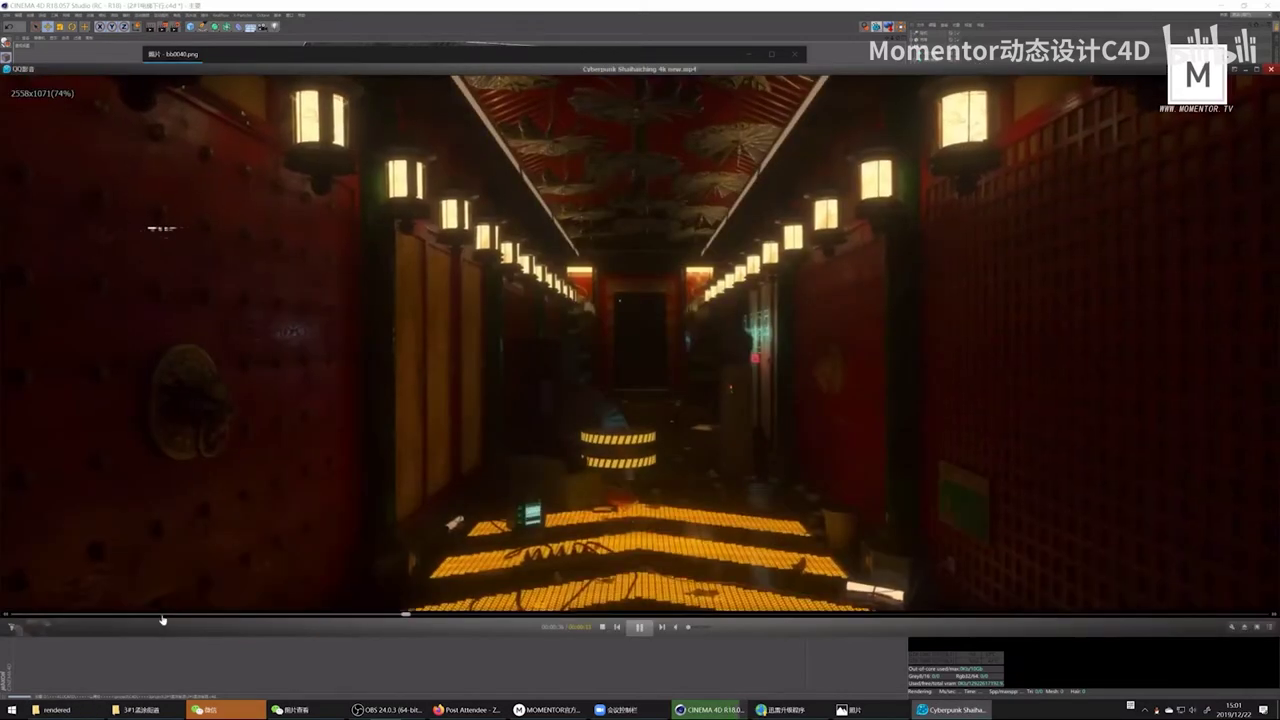
pyautogui.moveTo(162, 621); pyautogui.dragTo(265, 616)
pyautogui.press('space')
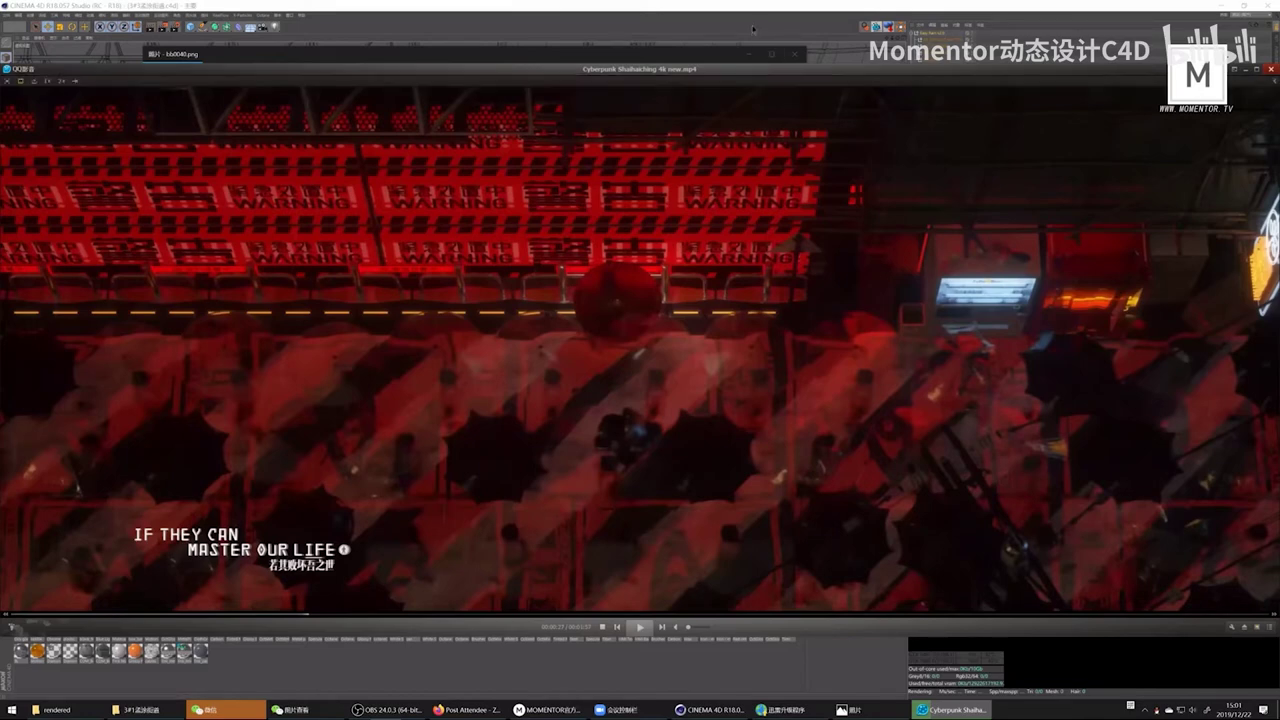
pyautogui.hotkey('alt', 'Tab')
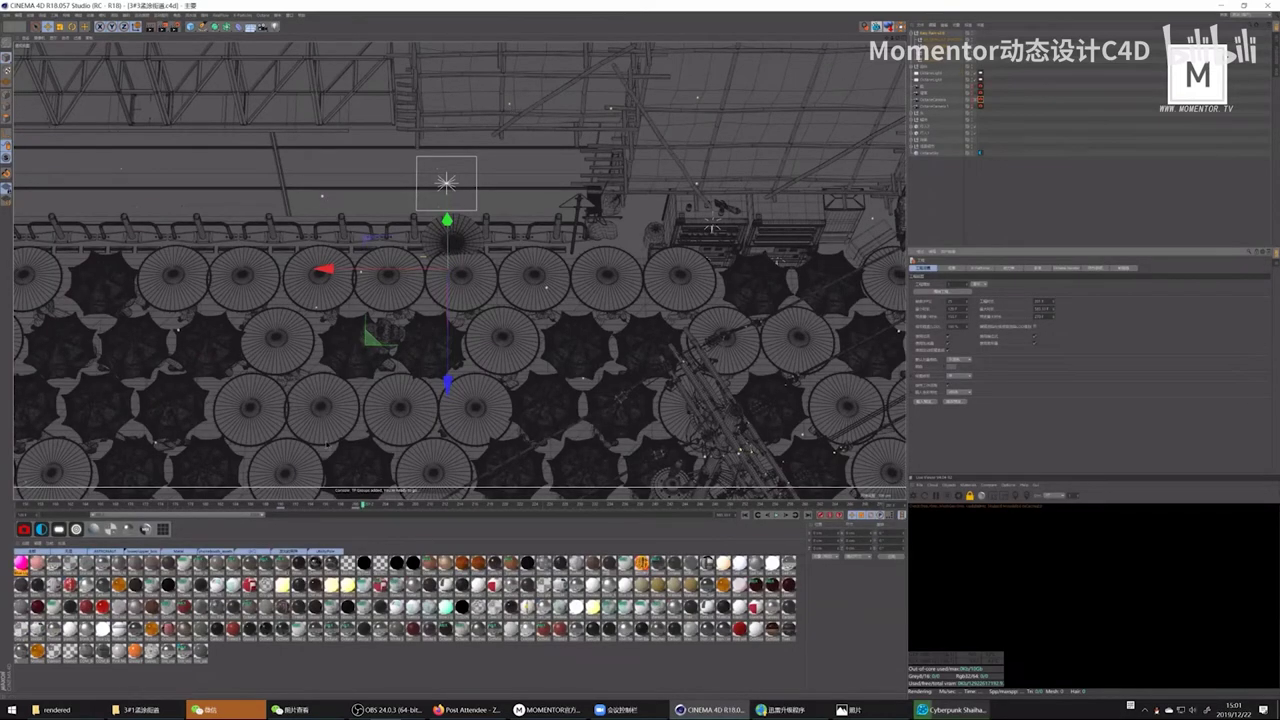
# Step: Jump the umbrella scene's animation to later frames, then switch to the MOMENTOR group chat
pyautogui.click(401, 507)
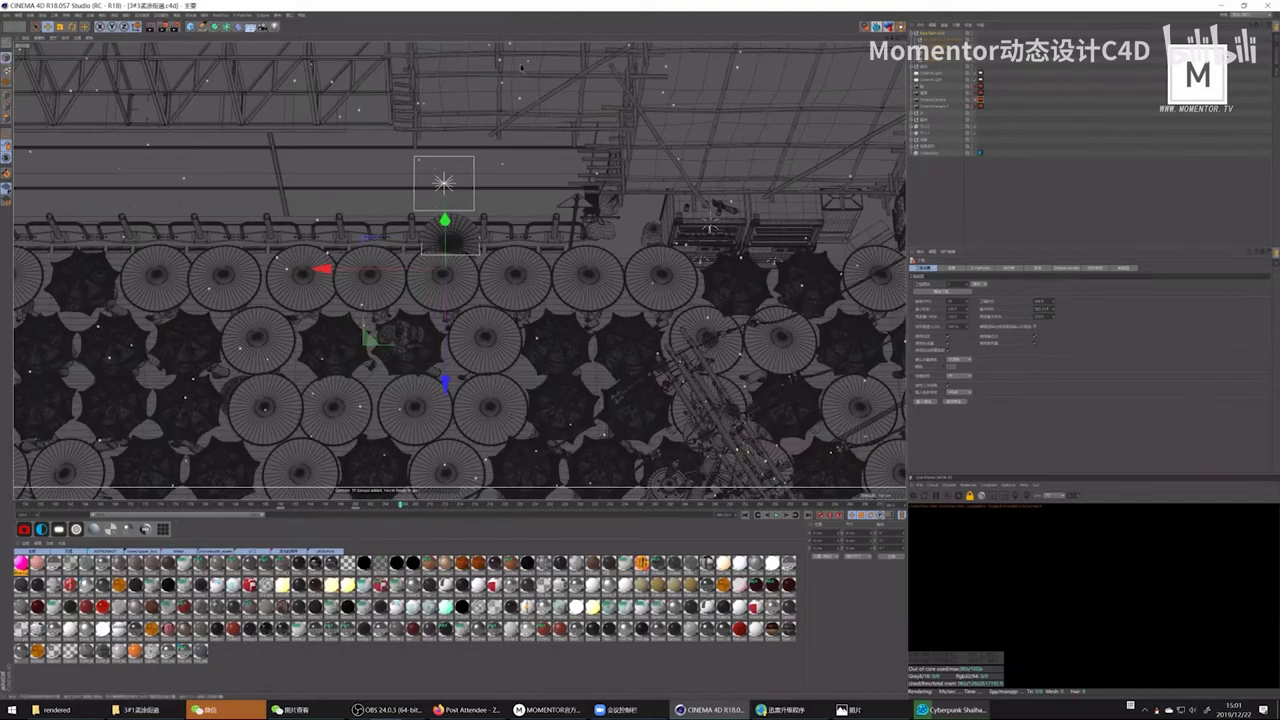
pyautogui.click(467, 506)
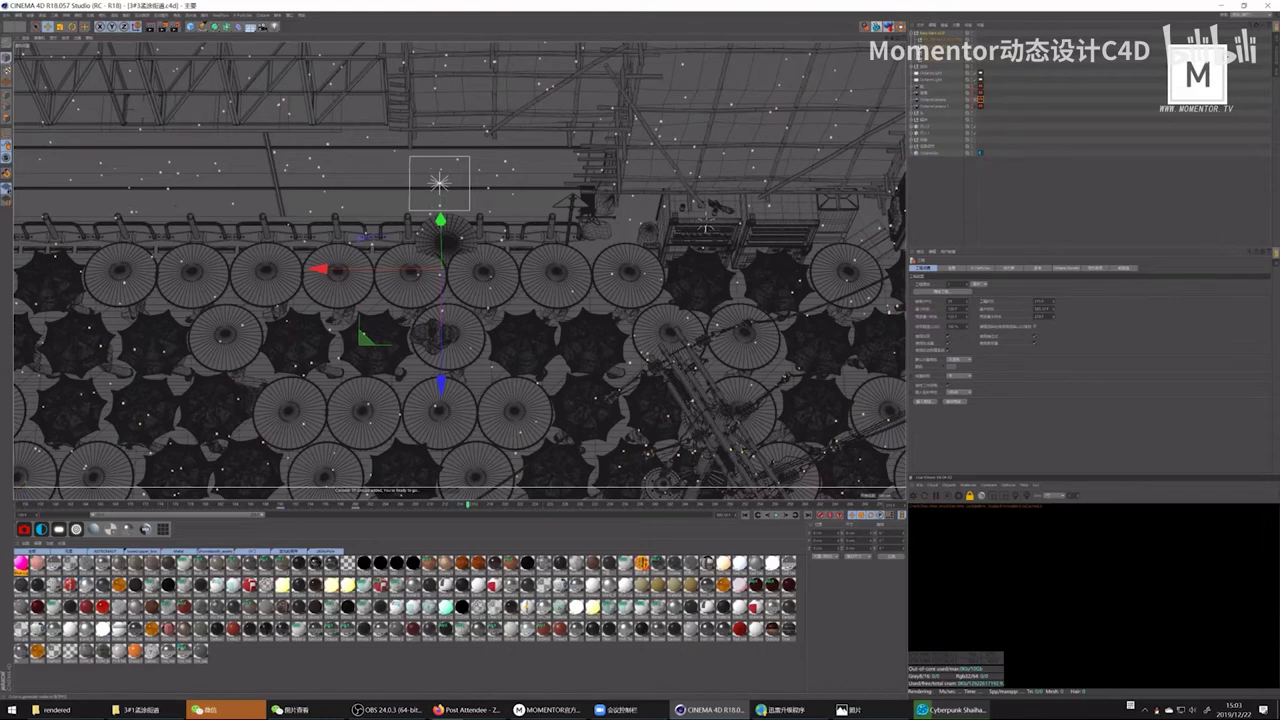
pyautogui.hotkey('alt', 'Tab')
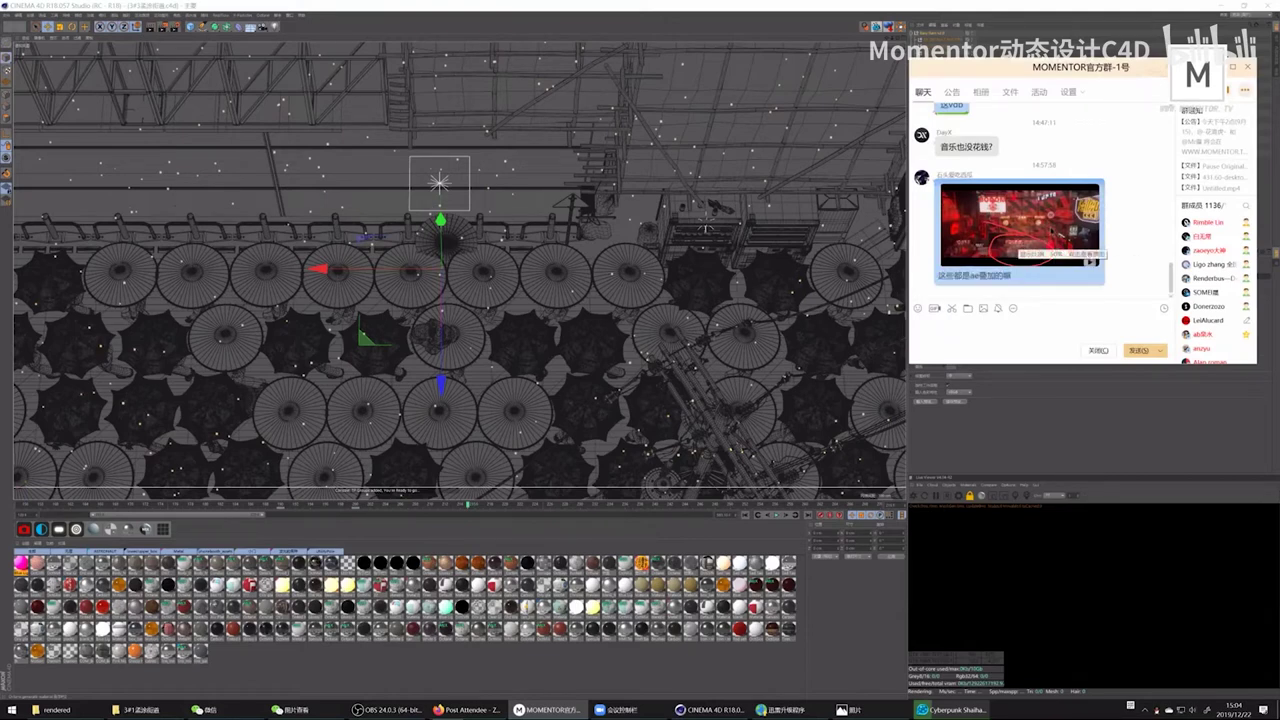
# Step: View the shared red render full size, then show the 山海经 folder containing rendered
pyautogui.click(1048, 226)
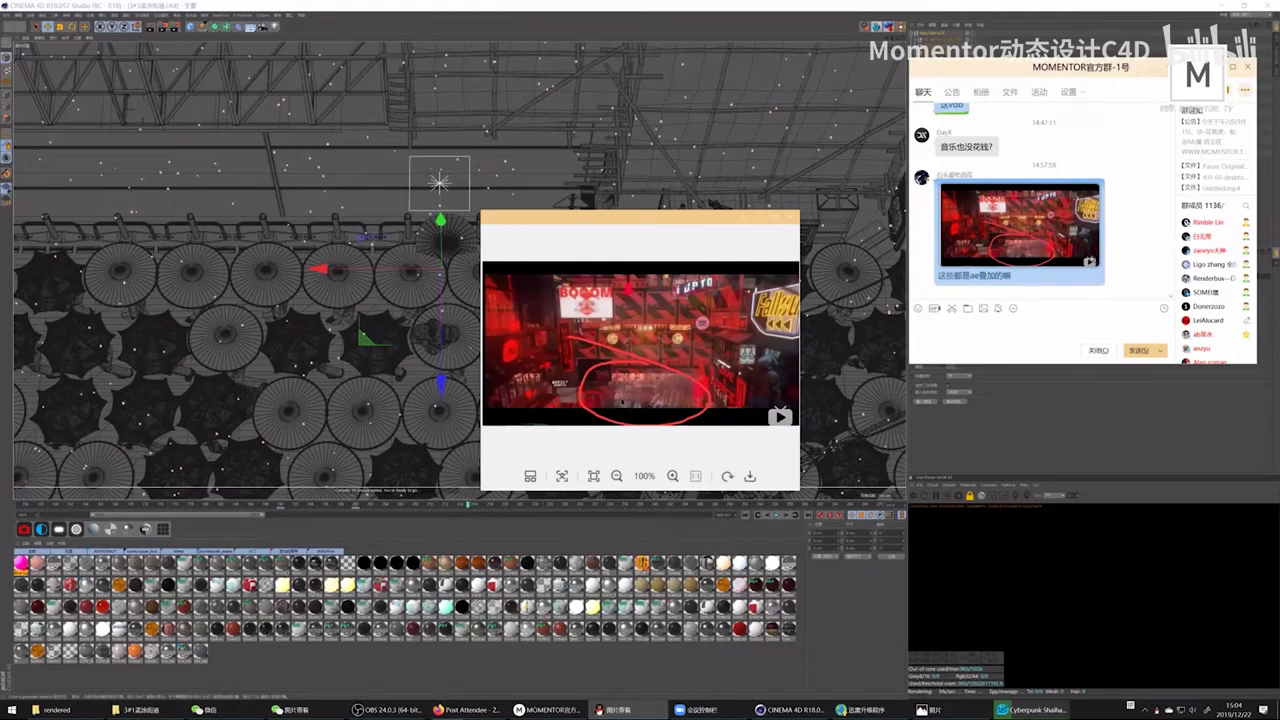
pyautogui.click(790, 217)
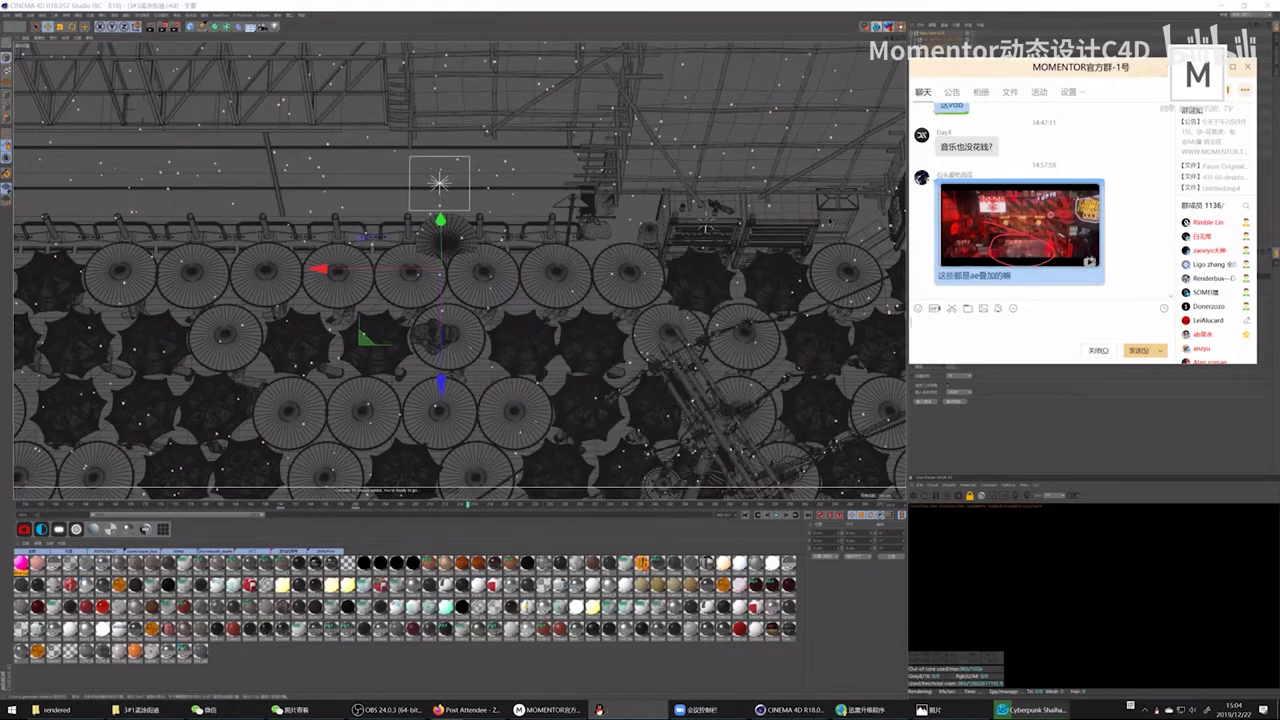
pyautogui.click(50, 710)
pyautogui.click(388, 102)
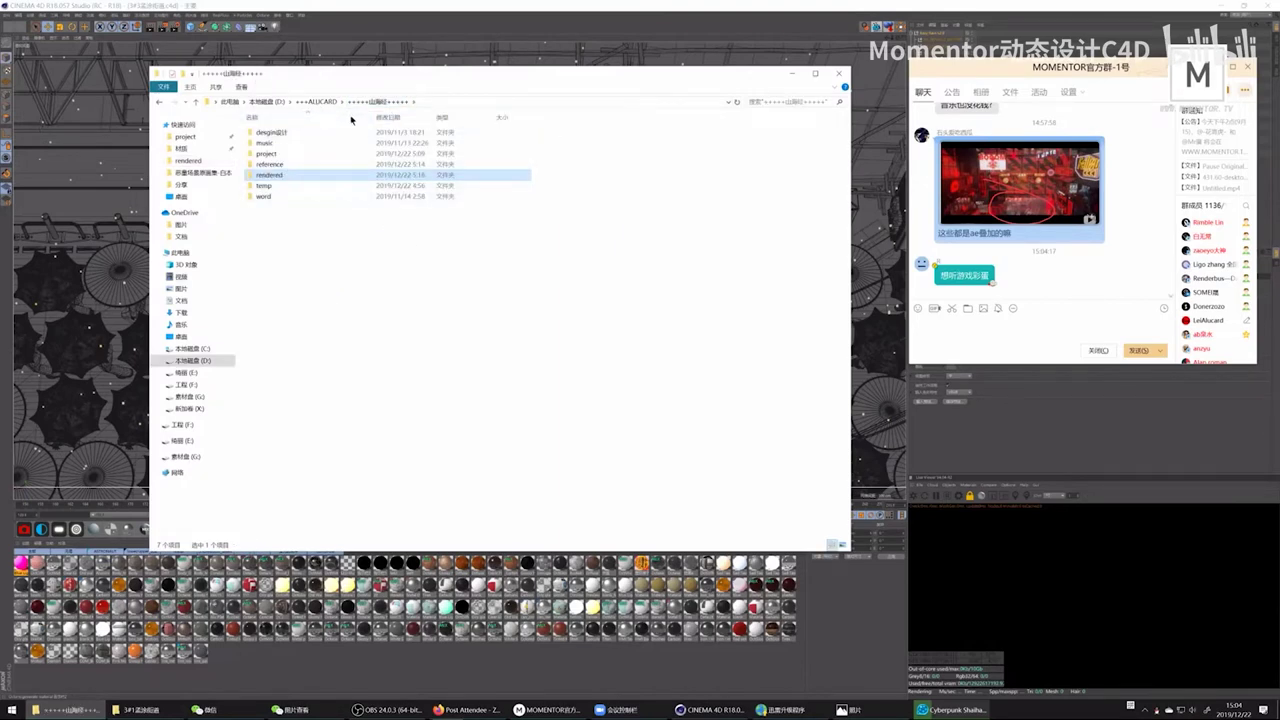
# Step: Browse project > C4D > 3project and open the 7#1暴击爆 project folder
pyautogui.doubleClick(360, 153)
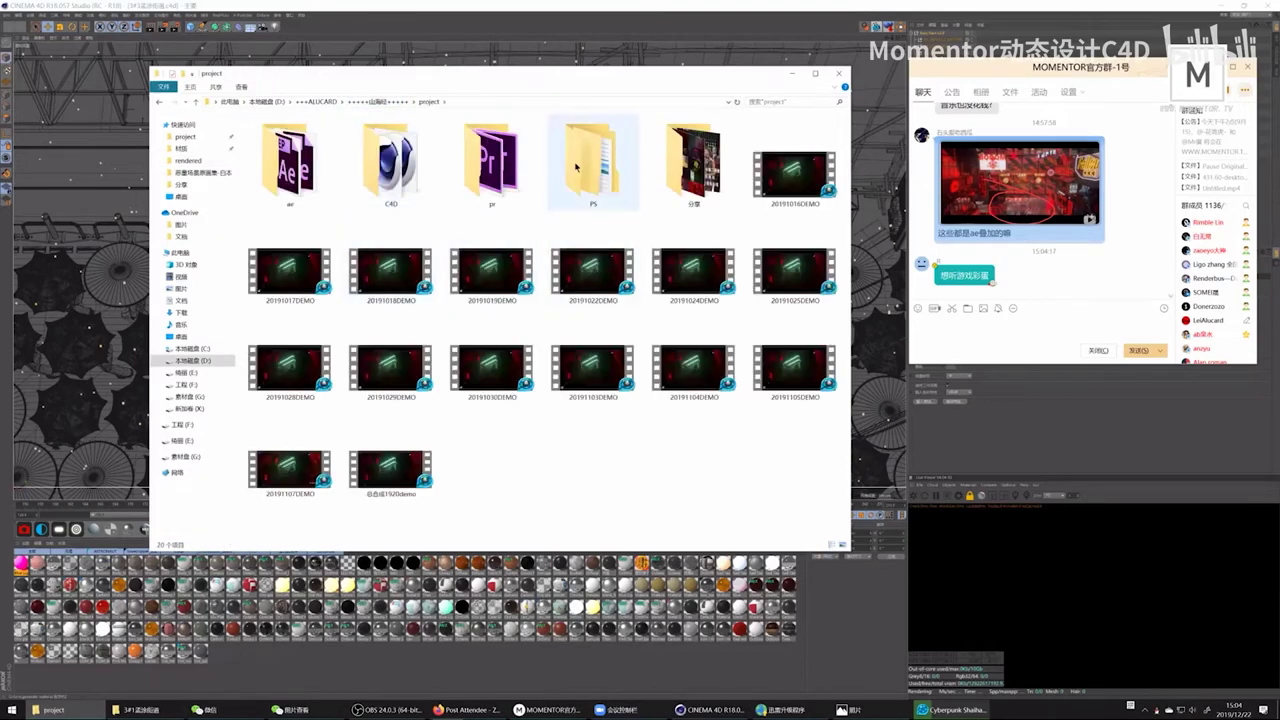
pyautogui.doubleClick(372, 162)
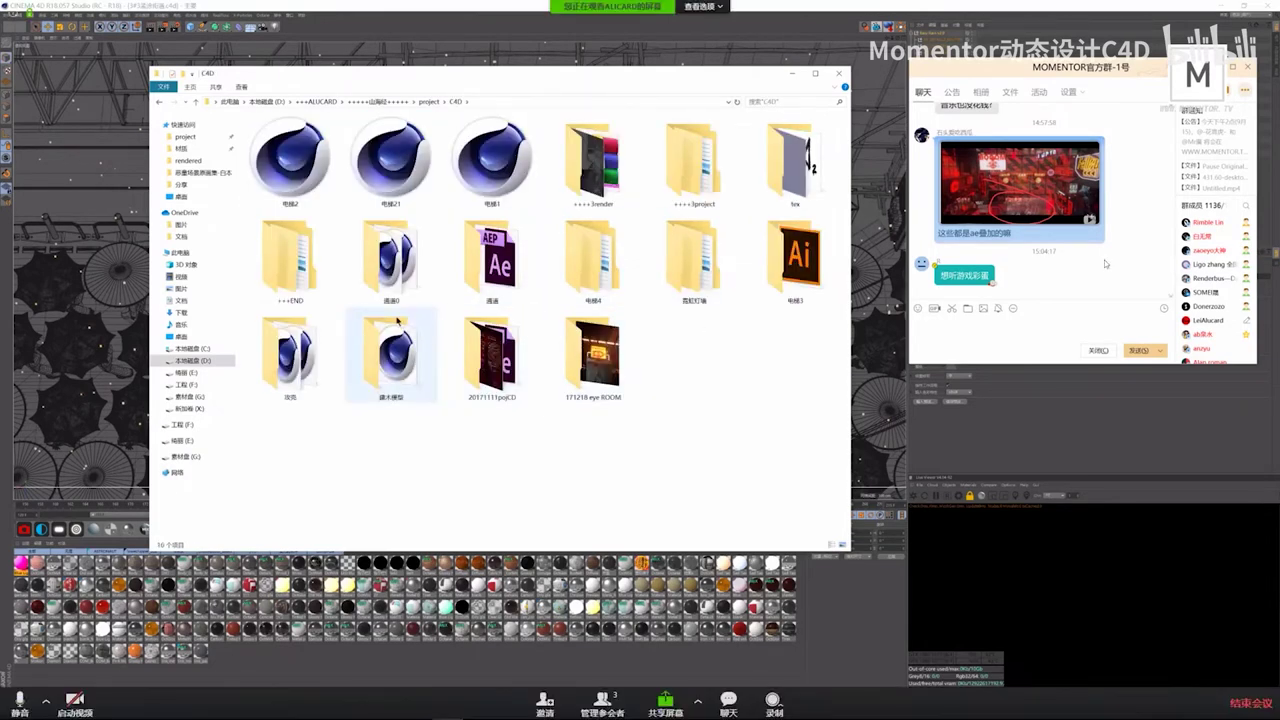
pyautogui.doubleClick(694, 165)
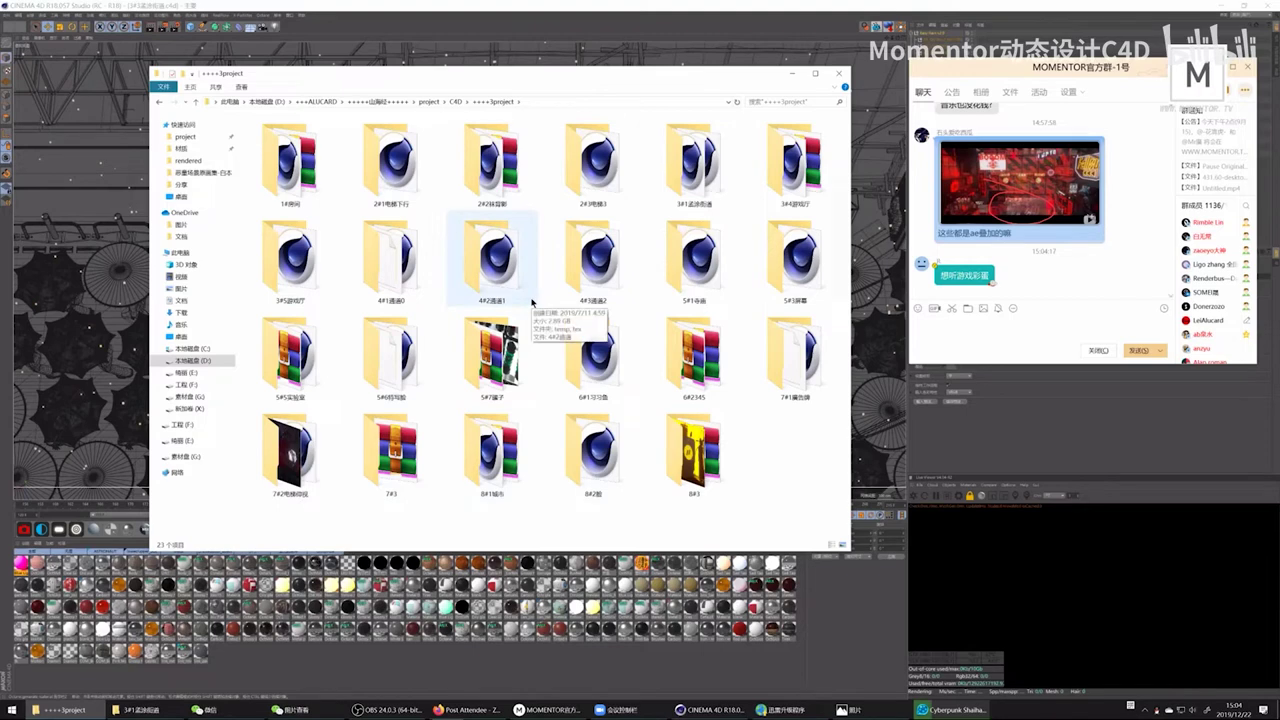
pyautogui.click(598, 442)
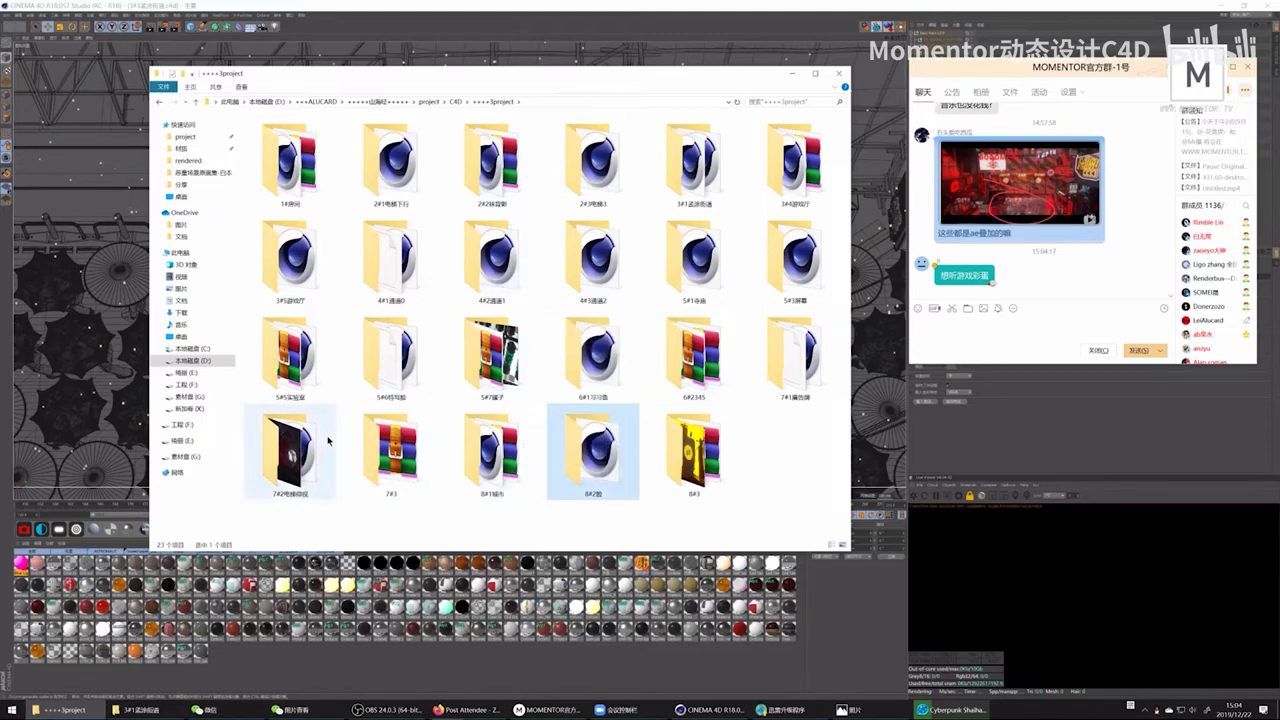
pyautogui.click(757, 362)
pyautogui.doubleClick(757, 362)
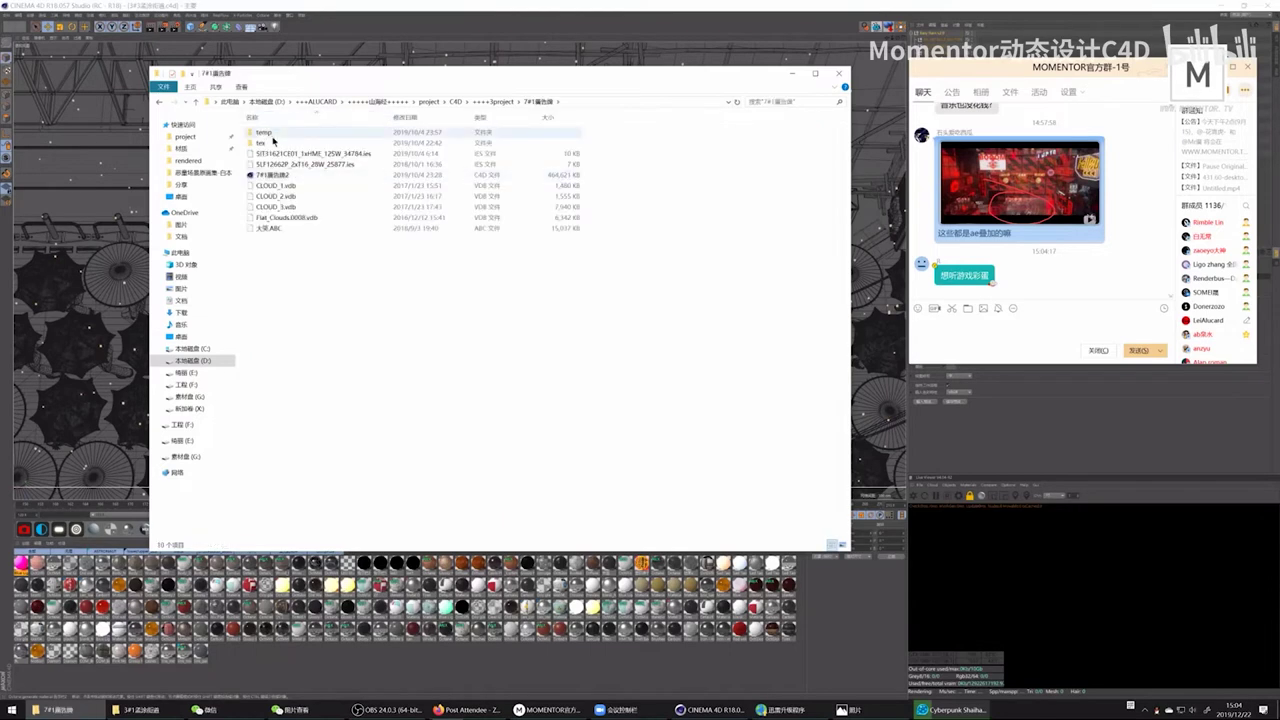
# Step: Open tex > 新贴图2 and skim the glitch frames in image sequence folder 1
pyautogui.doubleClick(300, 137)
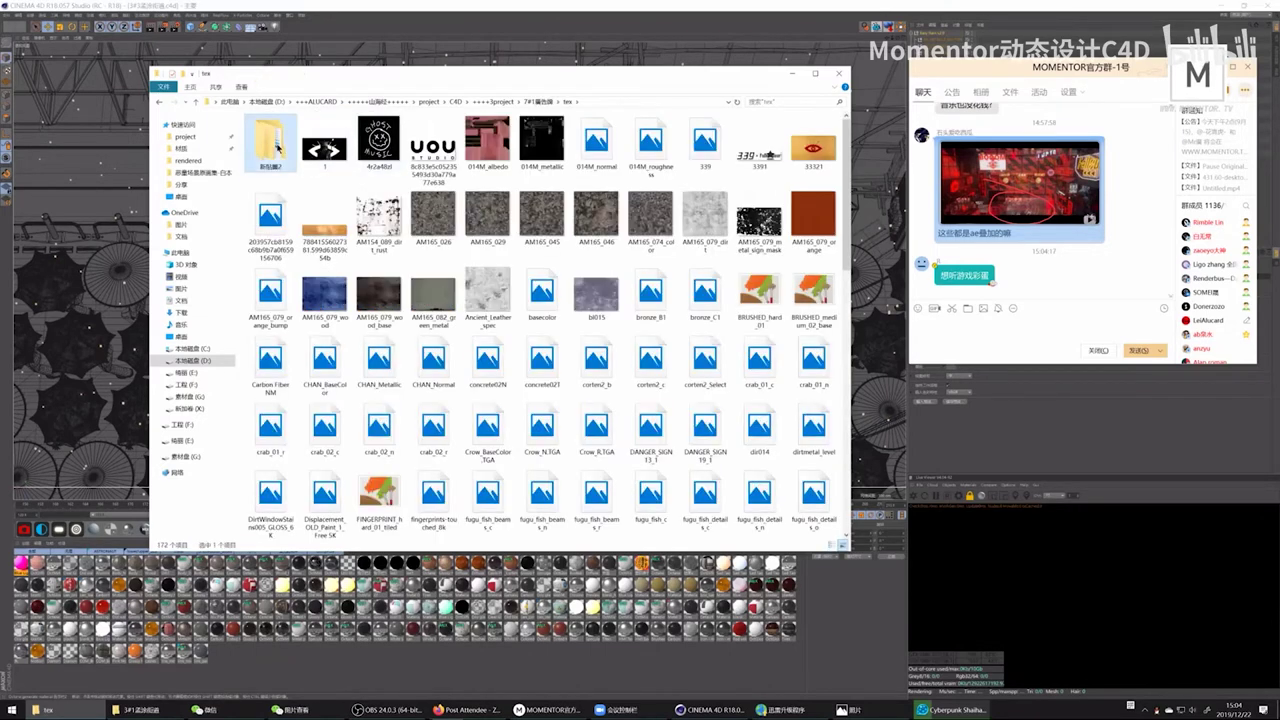
pyautogui.doubleClick(359, 170)
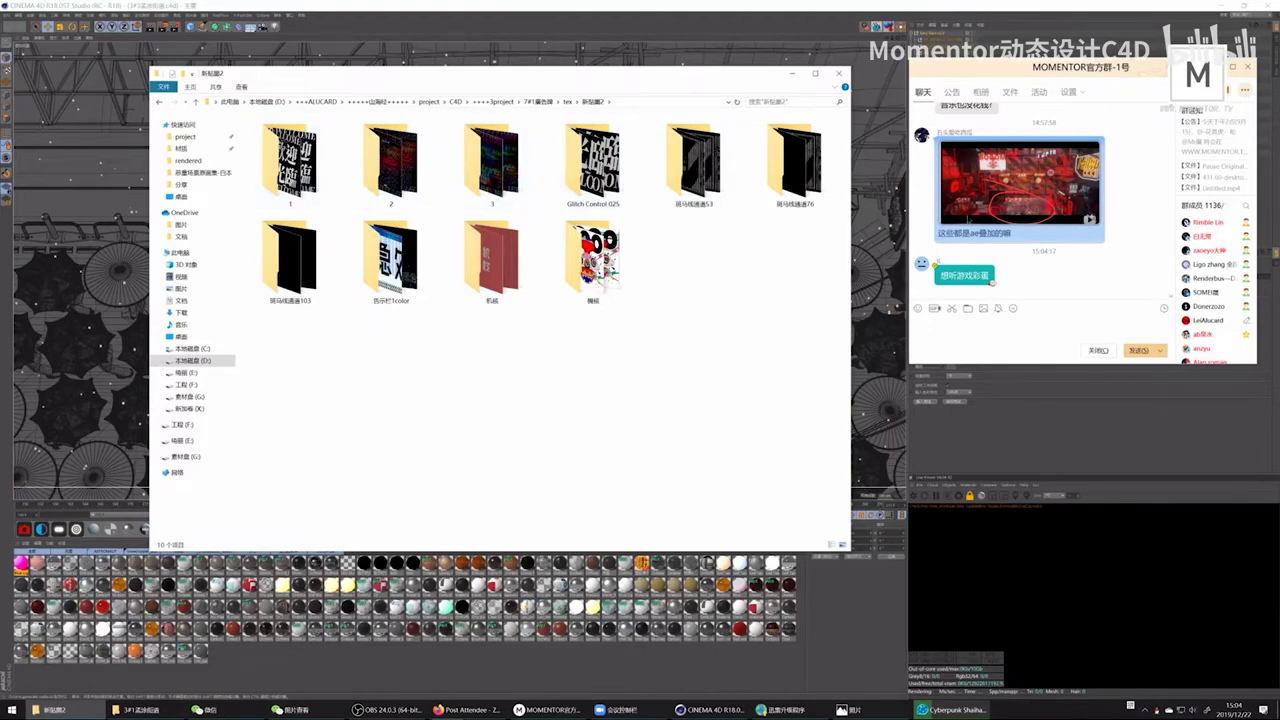
pyautogui.doubleClick(318, 166)
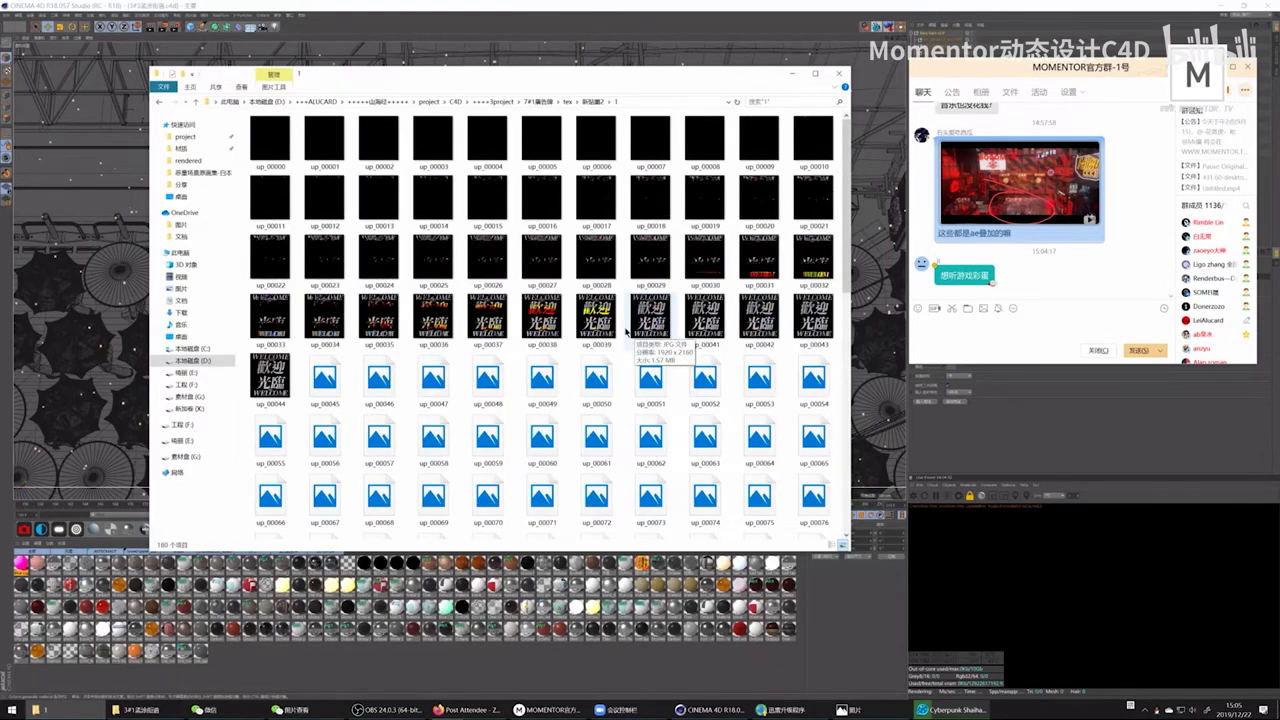
pyautogui.scroll(-3, 505, 293)
pyautogui.scroll(3, 505, 293)
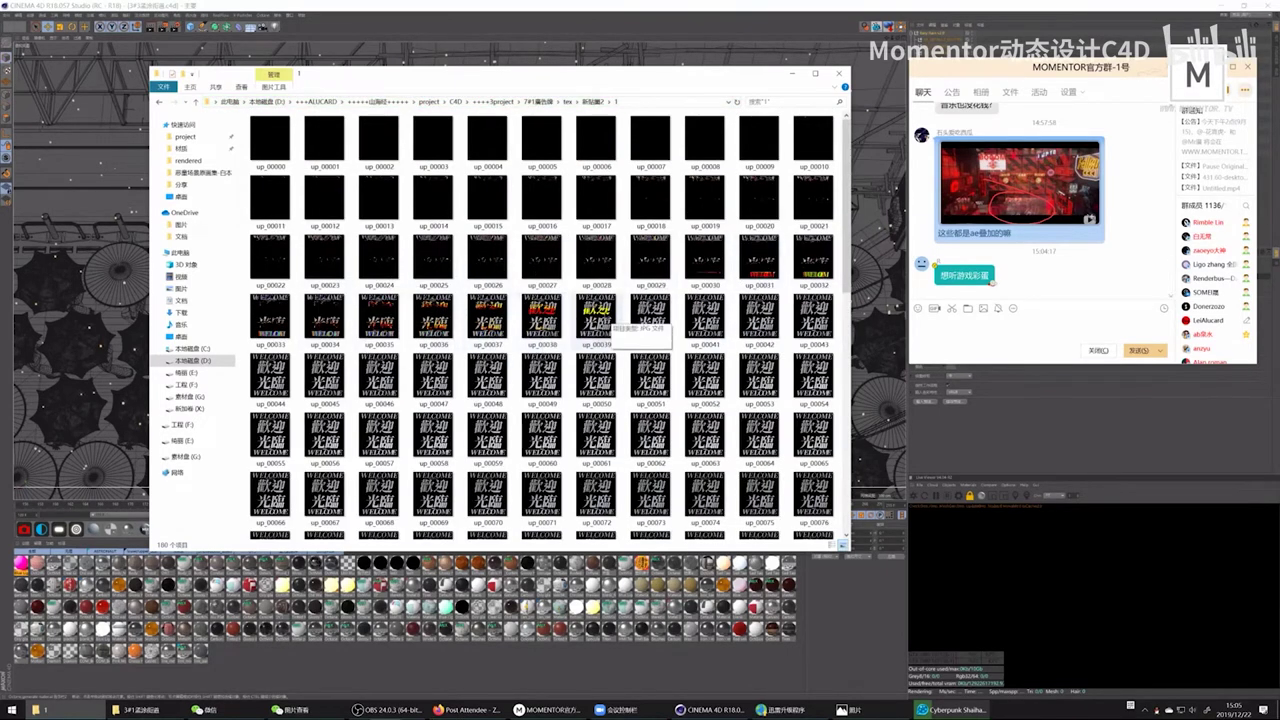
pyautogui.press('BackSpace')
# Step: Browse sequence folder 2 and open frame 2_00104 in Photos
pyautogui.doubleClick(391, 160)
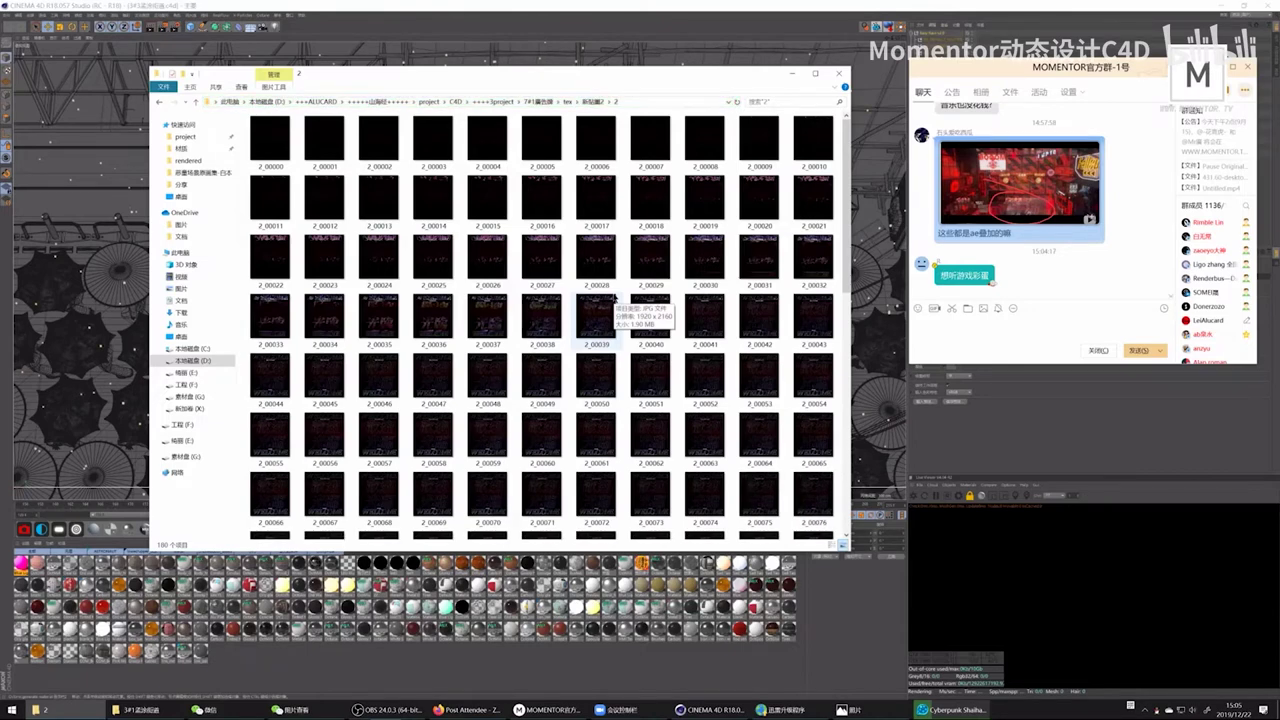
pyautogui.scroll(-3, 613, 300)
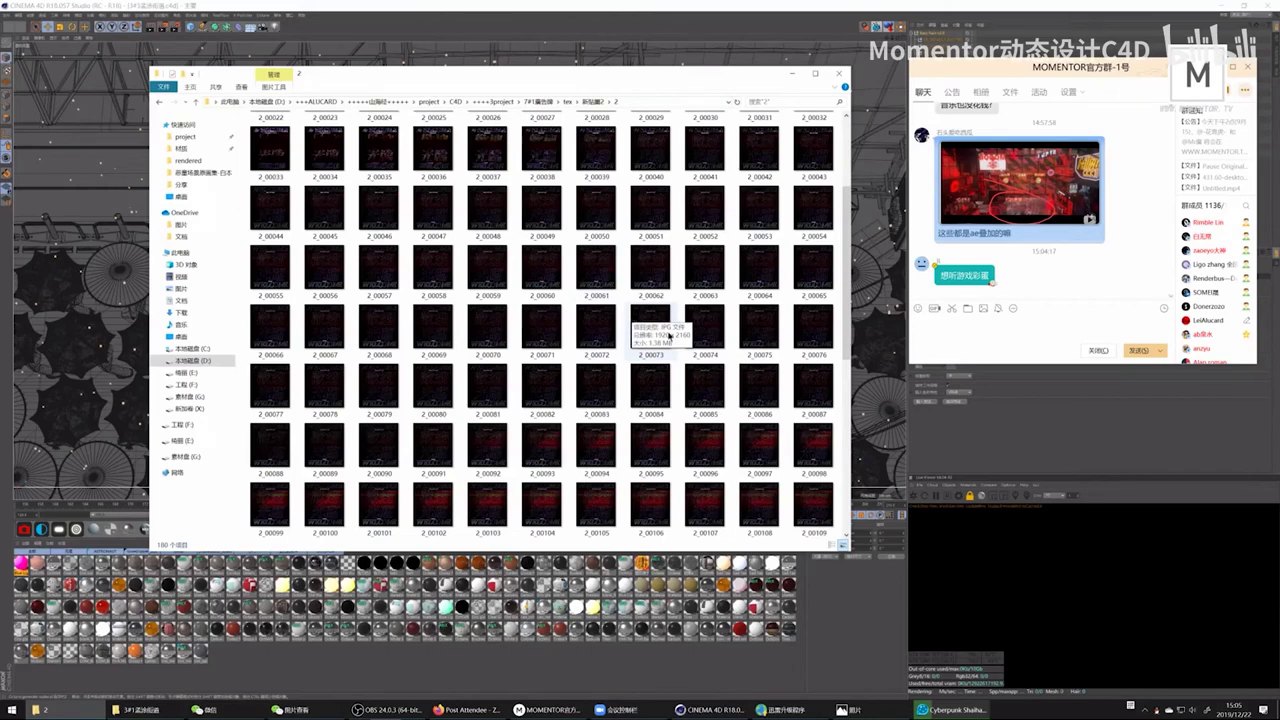
pyautogui.scroll(-3, 669, 335)
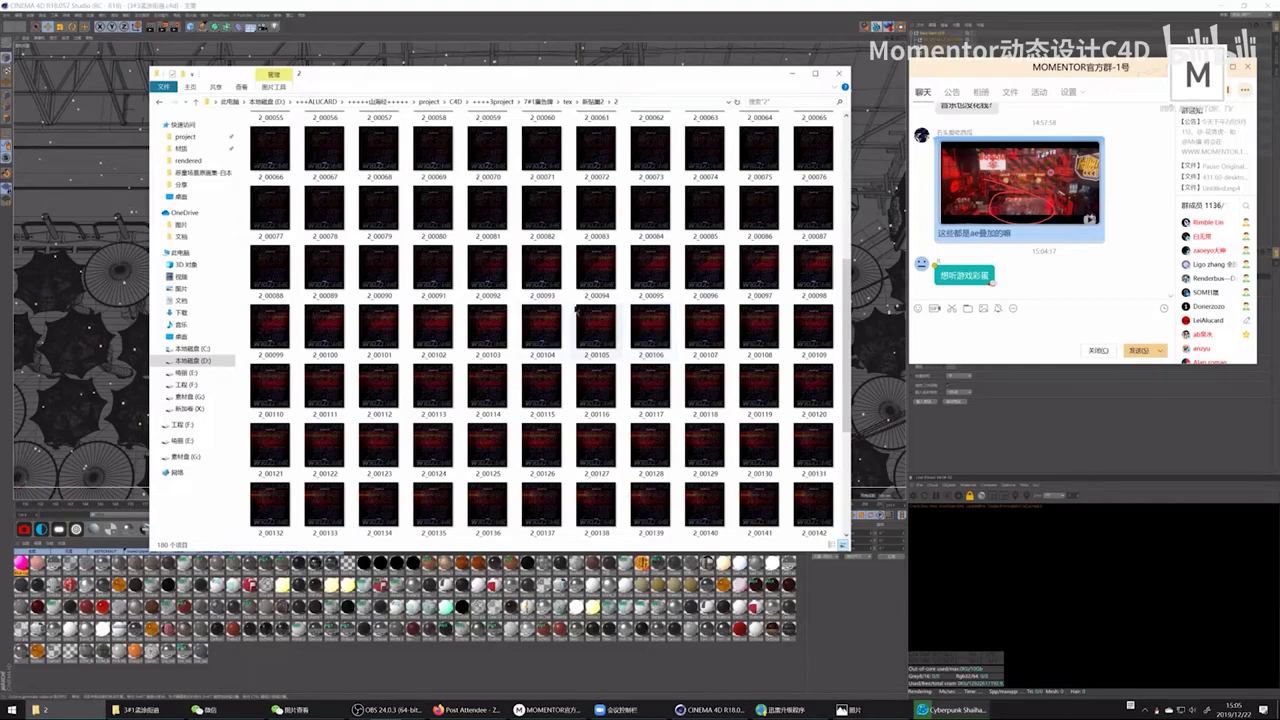
pyautogui.click(550, 325)
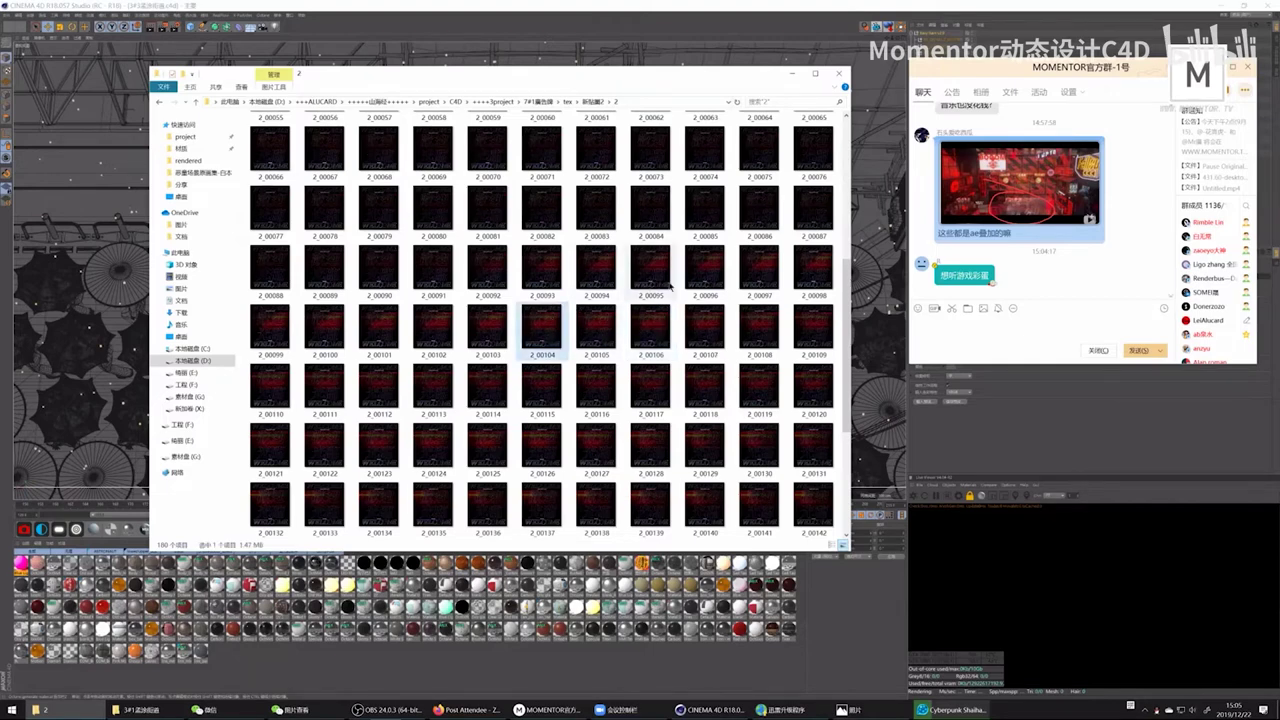
pyautogui.press('Return')
# Step: Browse sequence folder 3 and open frame 3_00081 in Photos
pyautogui.press('BackSpace')
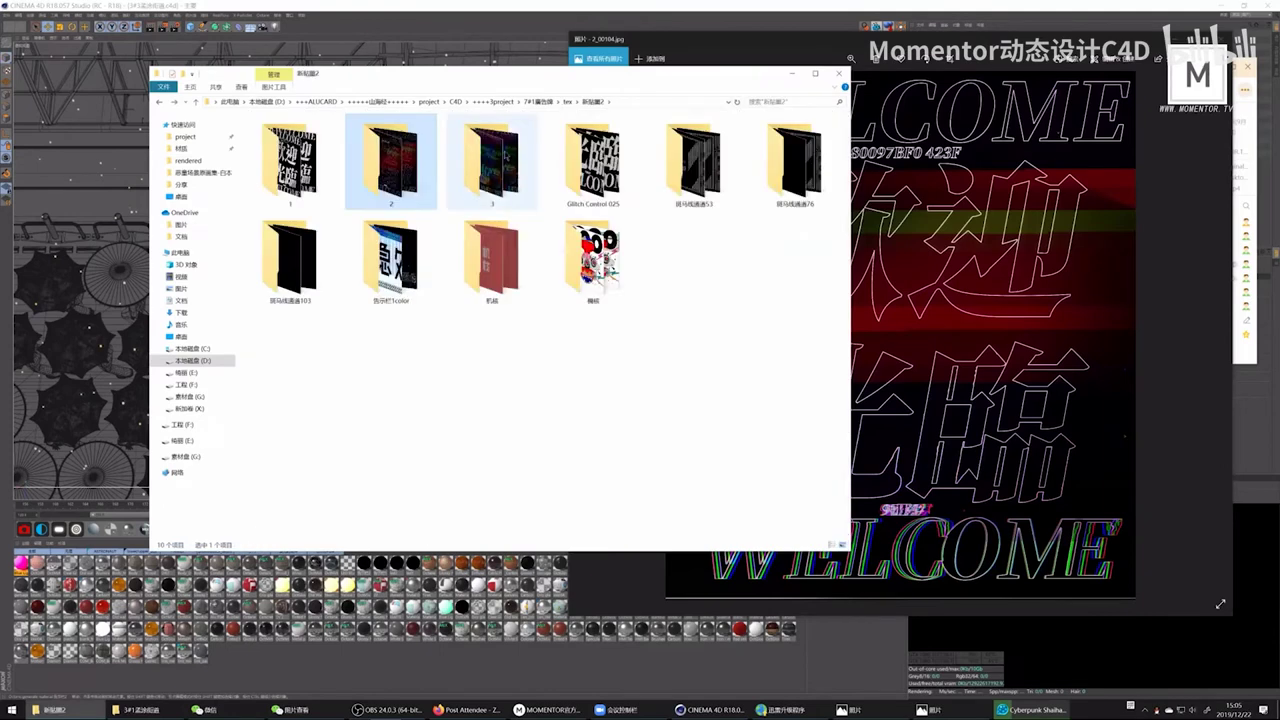
pyautogui.doubleClick(463, 205)
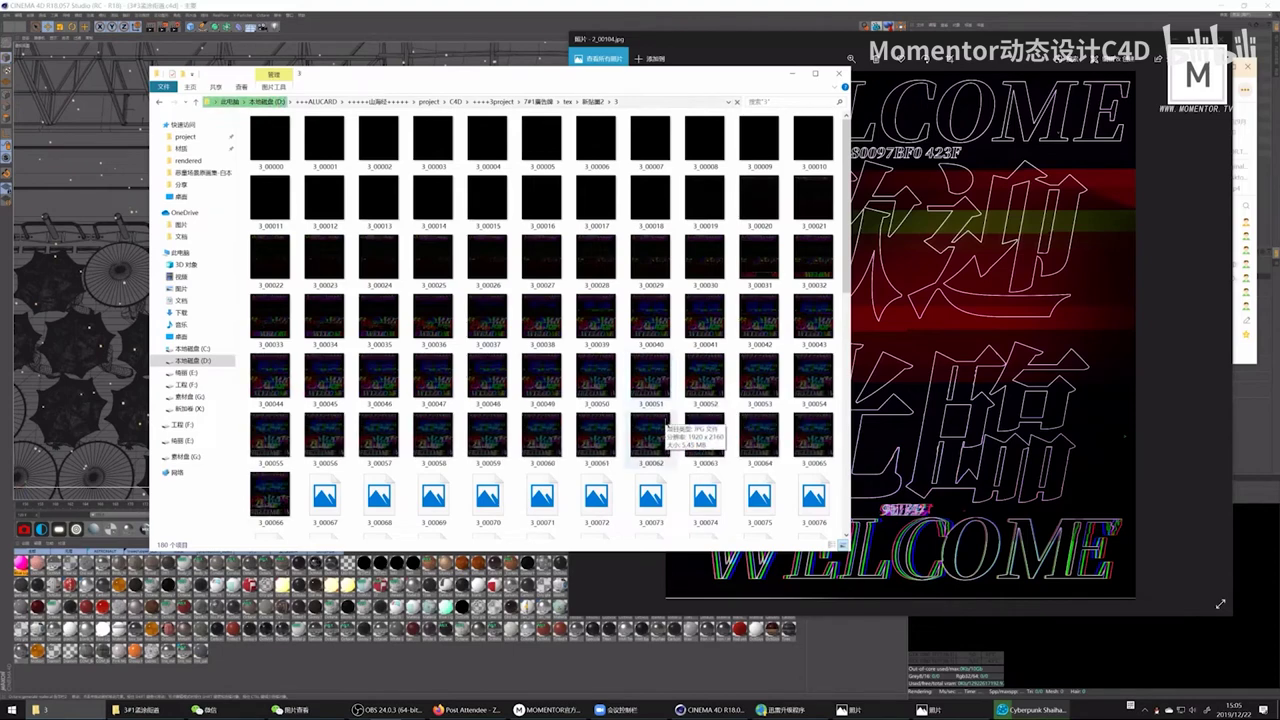
pyautogui.scroll(-3, 588, 350)
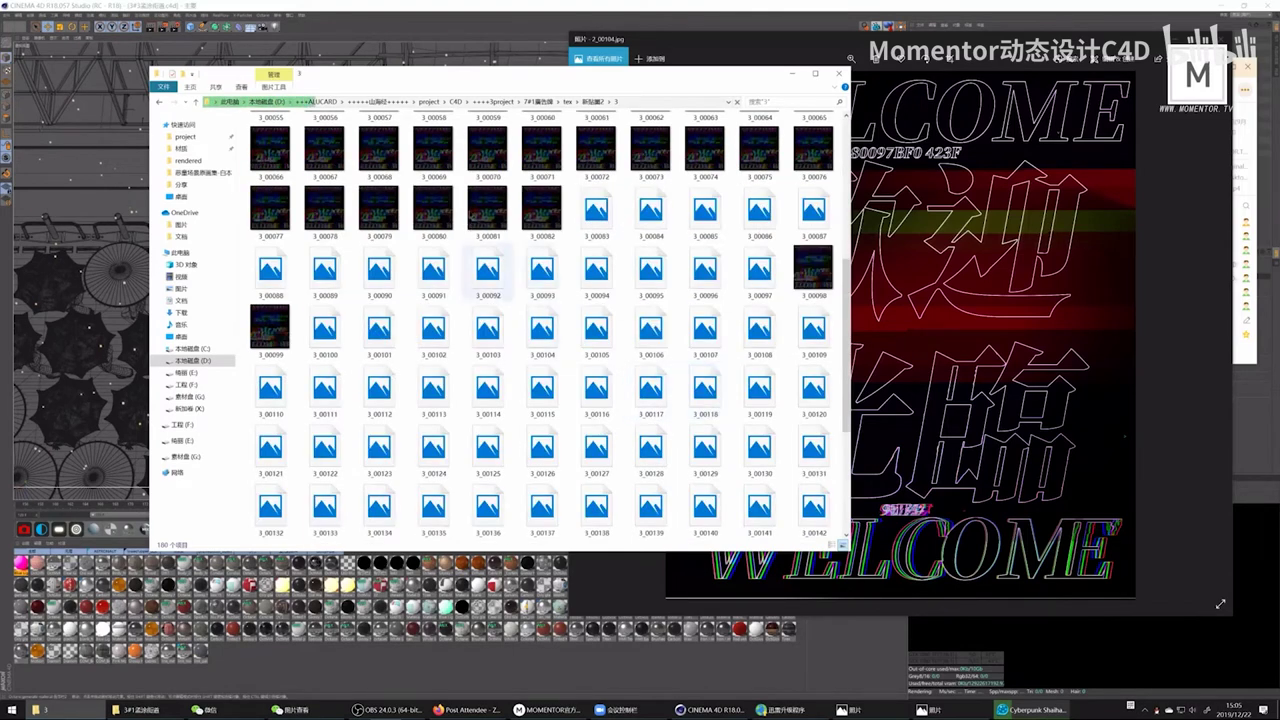
pyautogui.doubleClick(487, 208)
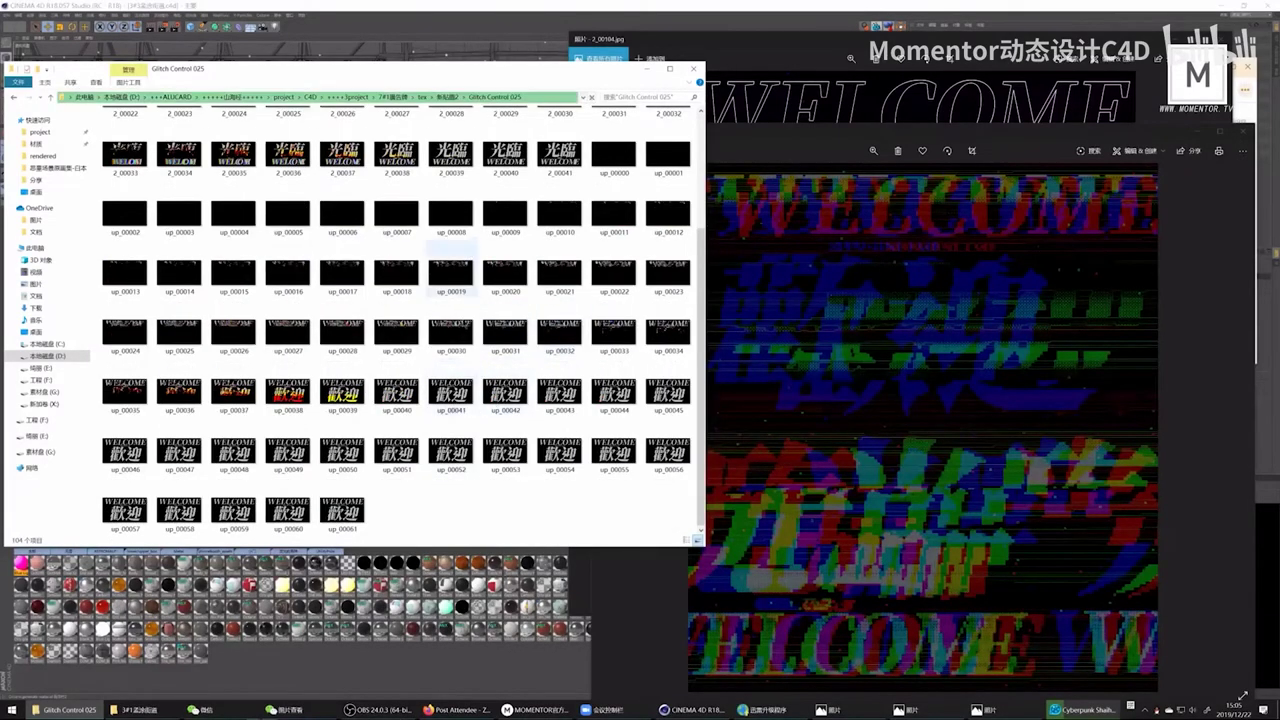
# Step: Open frame 2_00039 and move it and the 3_00081 viewer apart
pyautogui.scroll(3, 588, 259)
pyautogui.doubleClick(451, 301)
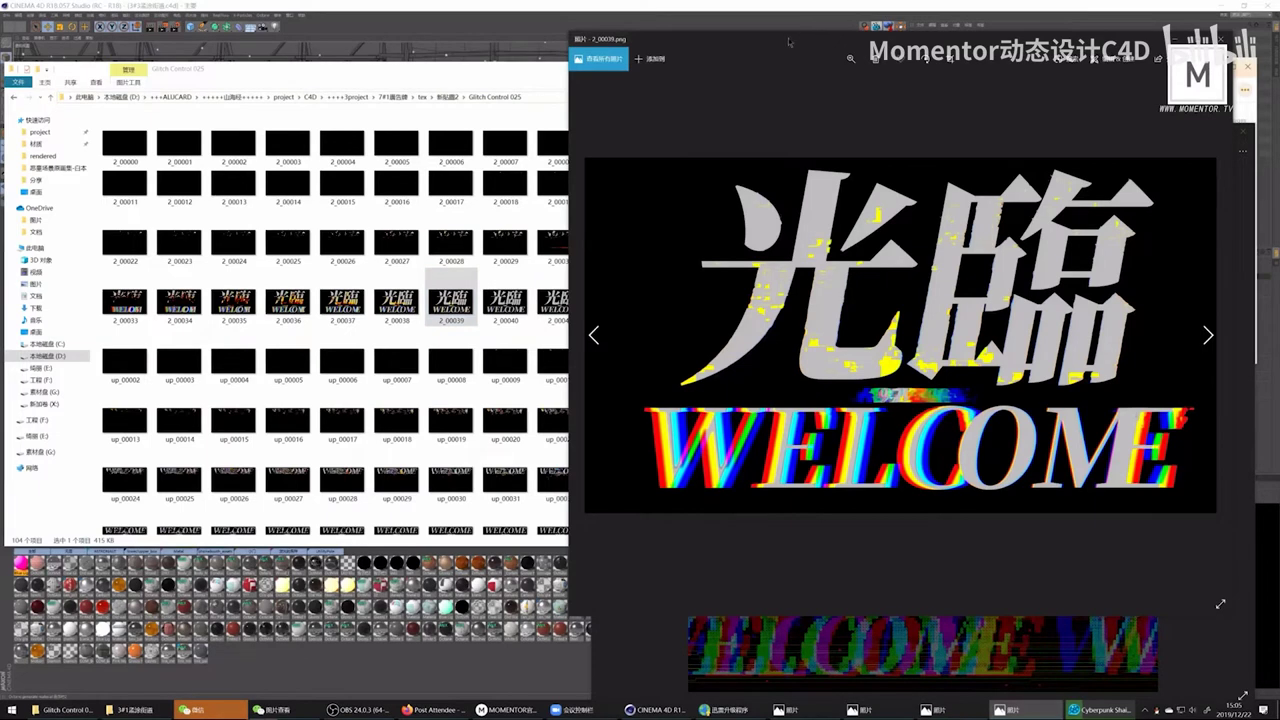
pyautogui.moveTo(789, 42); pyautogui.dragTo(239, 137)
pyautogui.click(805, 165)
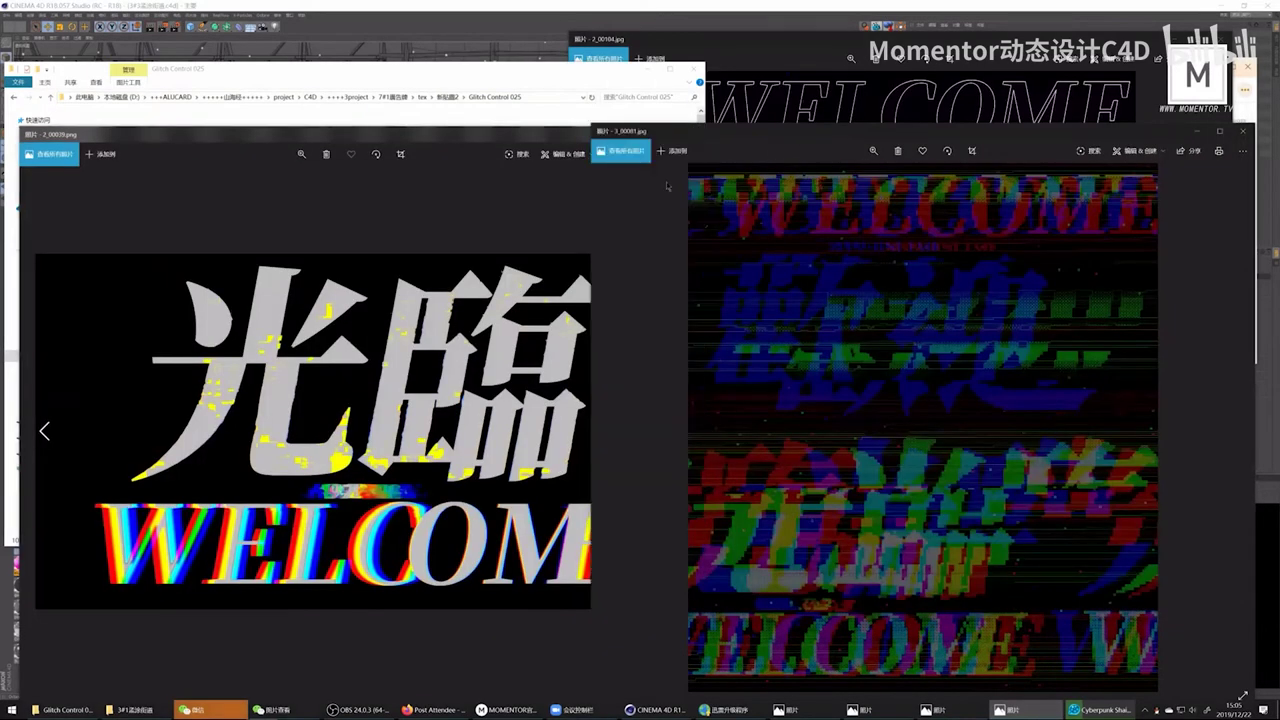
pyautogui.moveTo(667, 184); pyautogui.dragTo(717, 239)
# Step: Shrink and reposition the 2_00104 and 2_00039 viewers so all three frames sit side by side
pyautogui.click(779, 46)
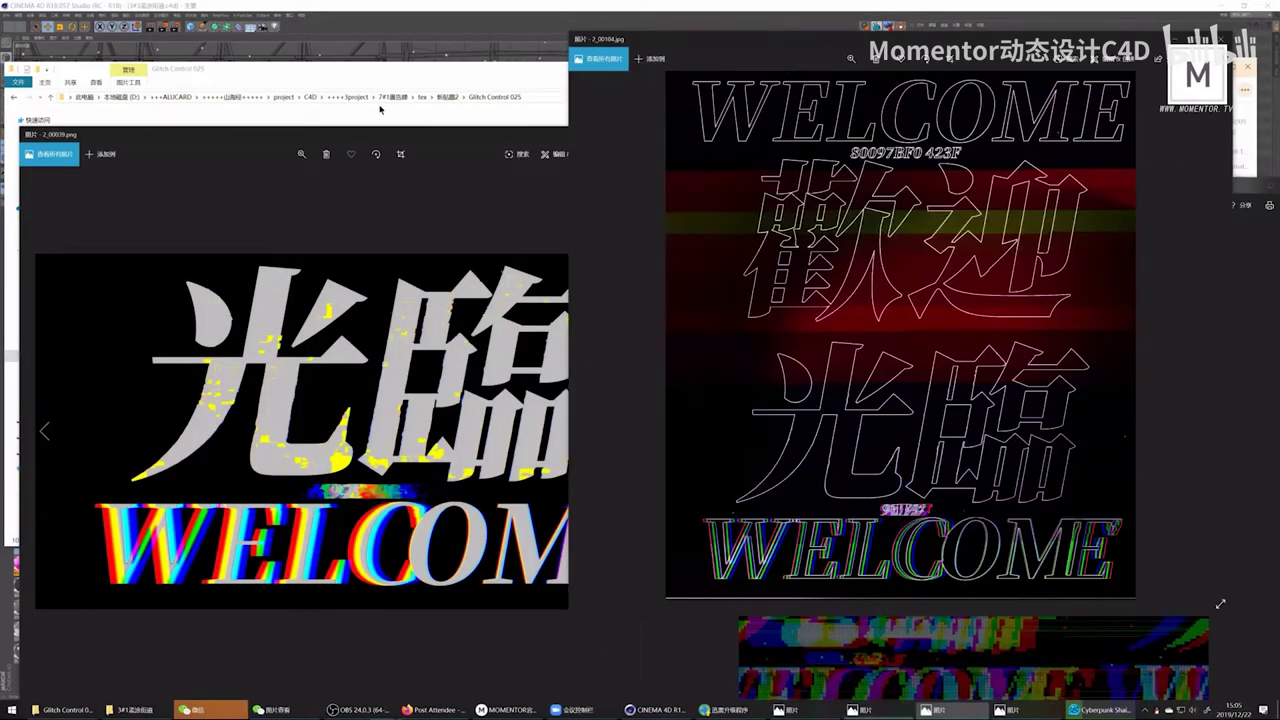
pyautogui.moveTo(779, 46); pyautogui.dragTo(507, 57)
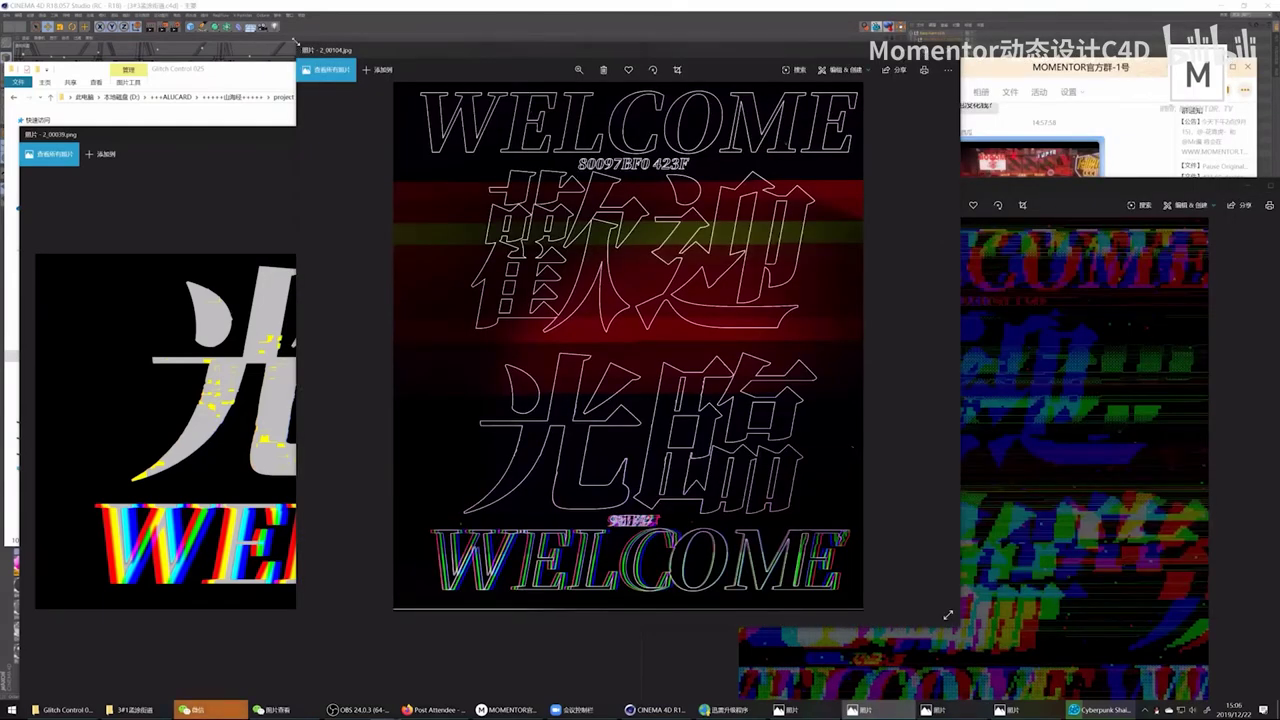
pyautogui.moveTo(947, 614); pyautogui.dragTo(737, 561)
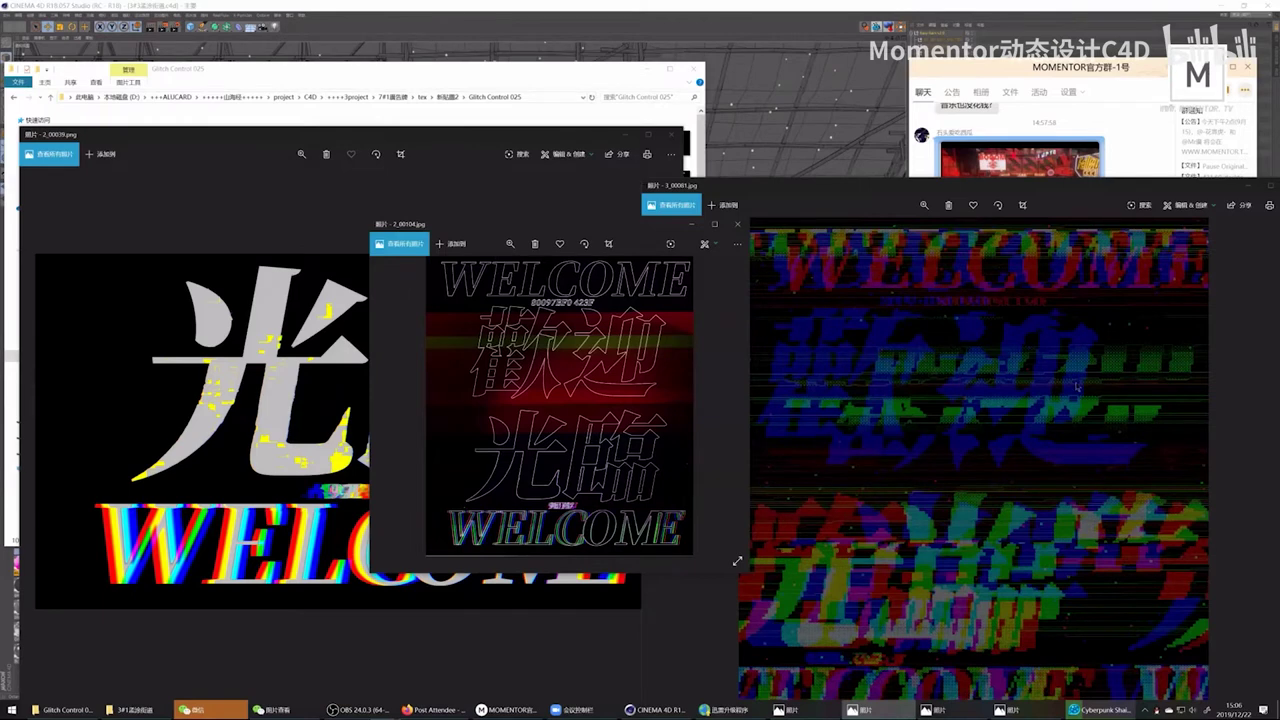
pyautogui.click(117, 139)
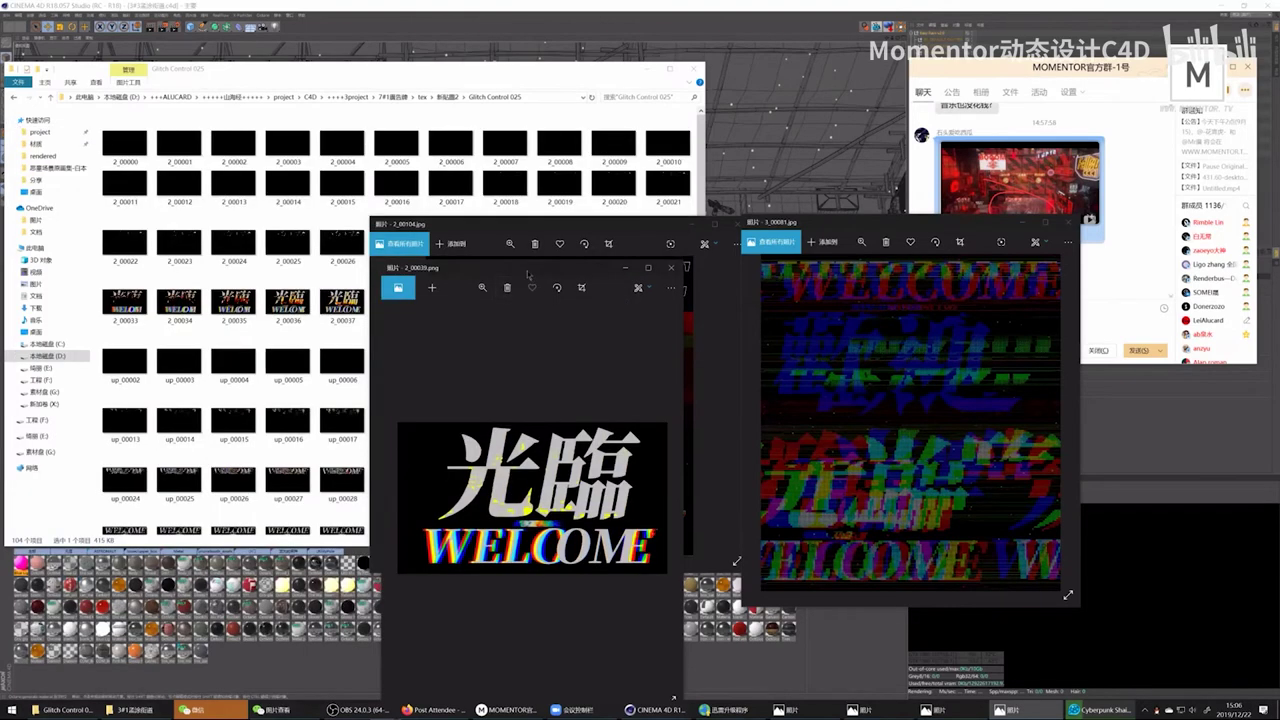
pyautogui.moveTo(673, 697); pyautogui.dragTo(616, 687)
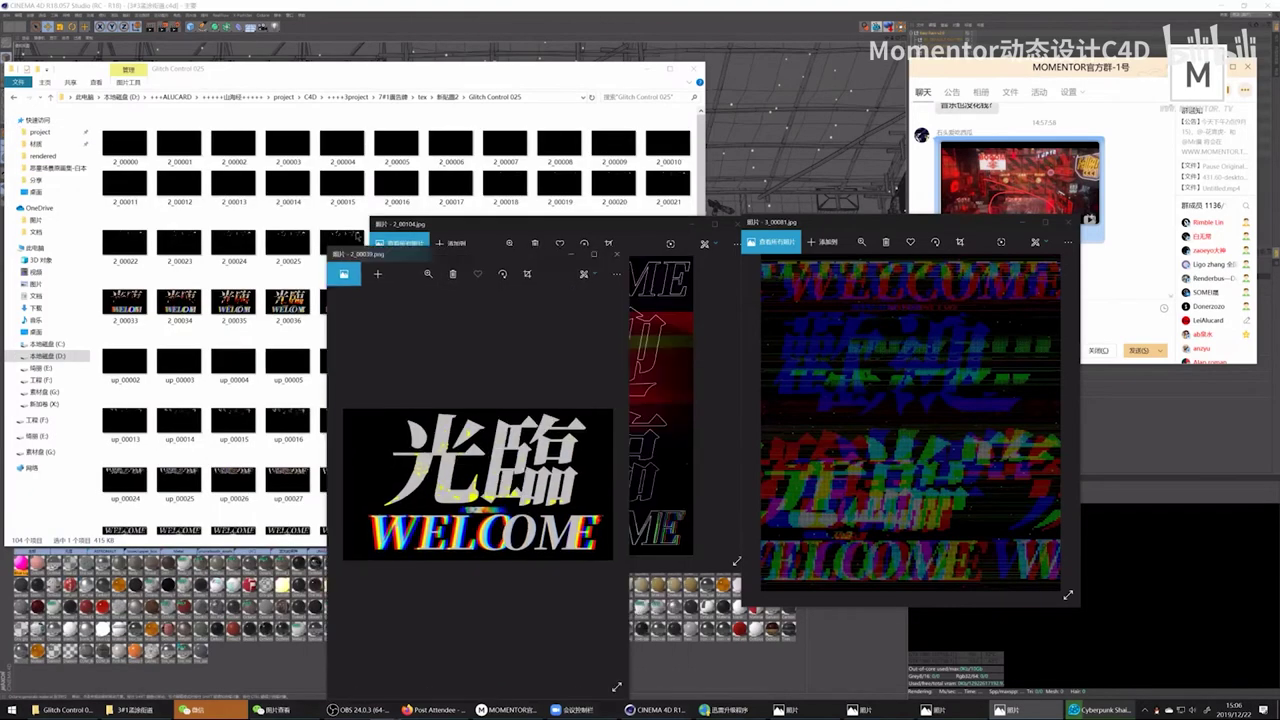
pyautogui.moveTo(472, 257); pyautogui.dragTo(223, 197)
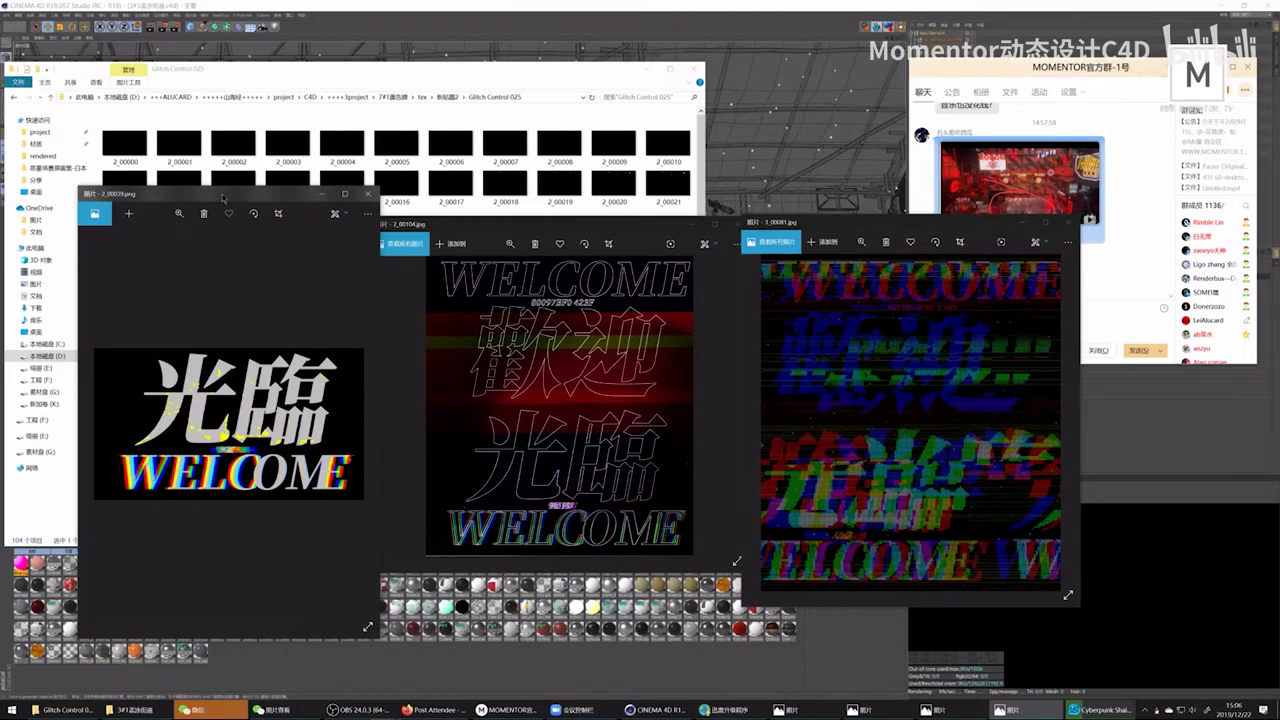
# Step: Go back through 新贴图2 to the tex folder and drag the Explorer window low on screen
pyautogui.click(444, 100)
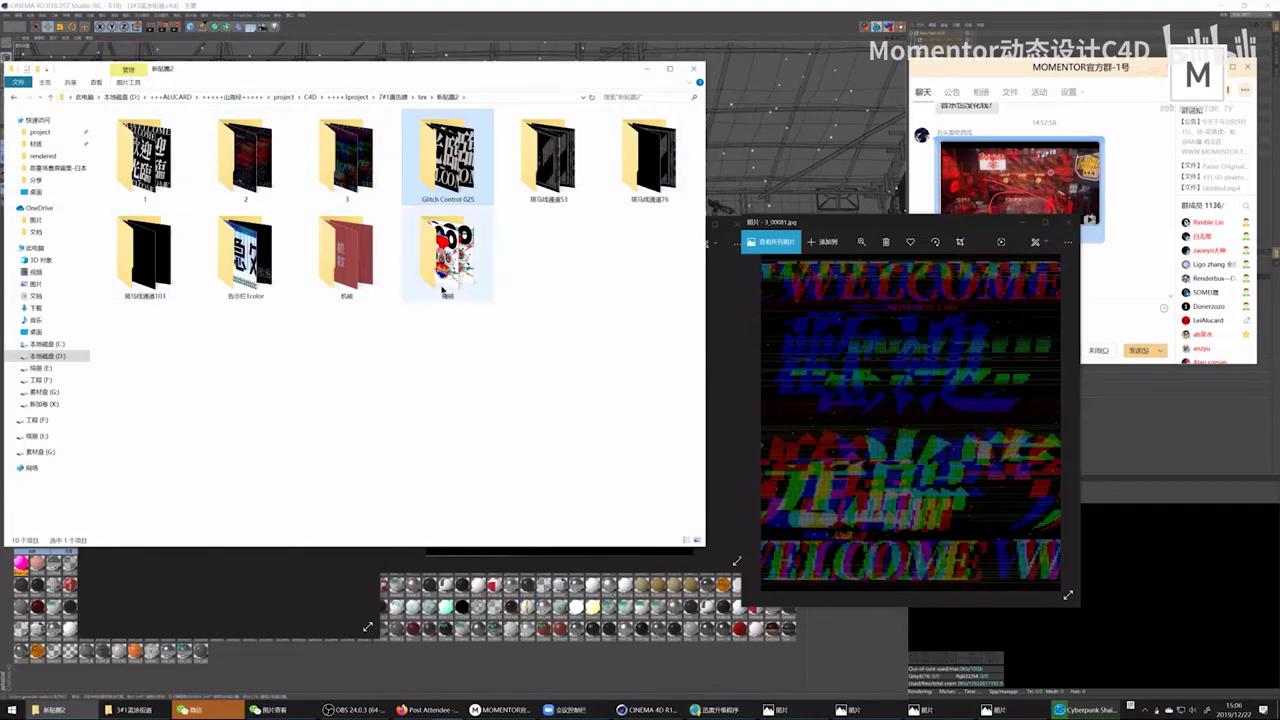
pyautogui.click(422, 97)
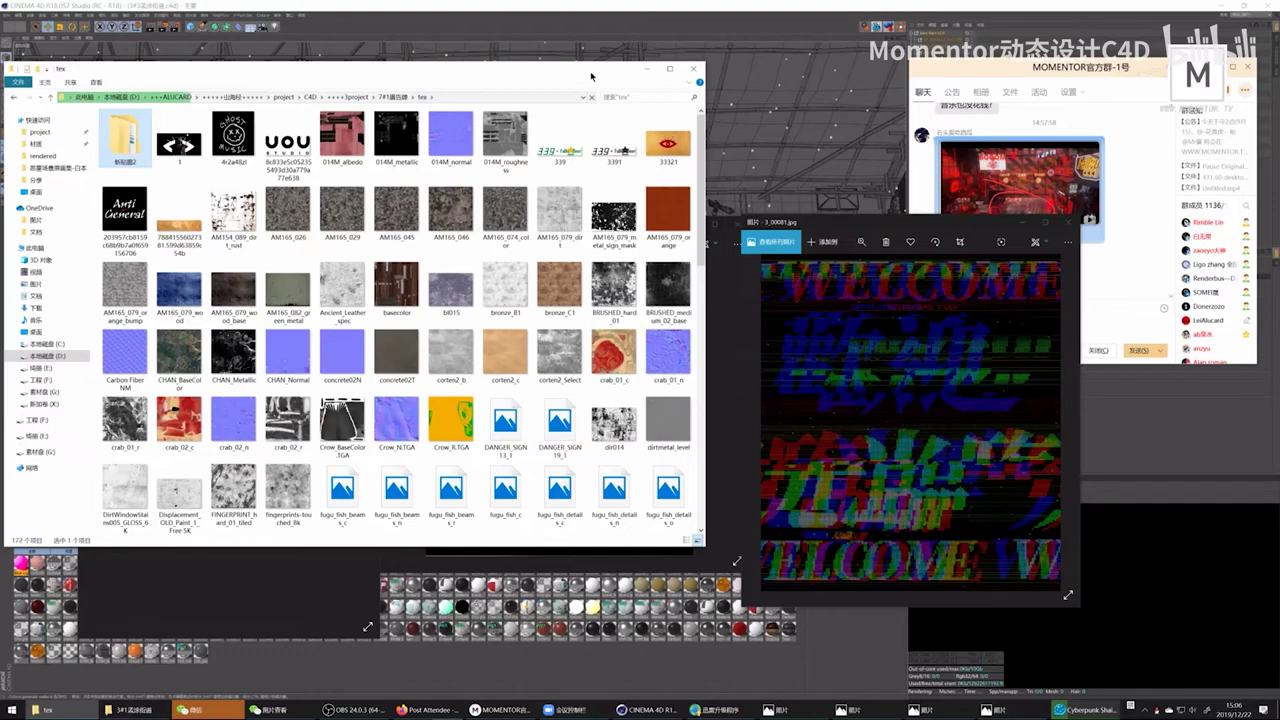
pyautogui.moveTo(590, 77); pyautogui.dragTo(915, 590)
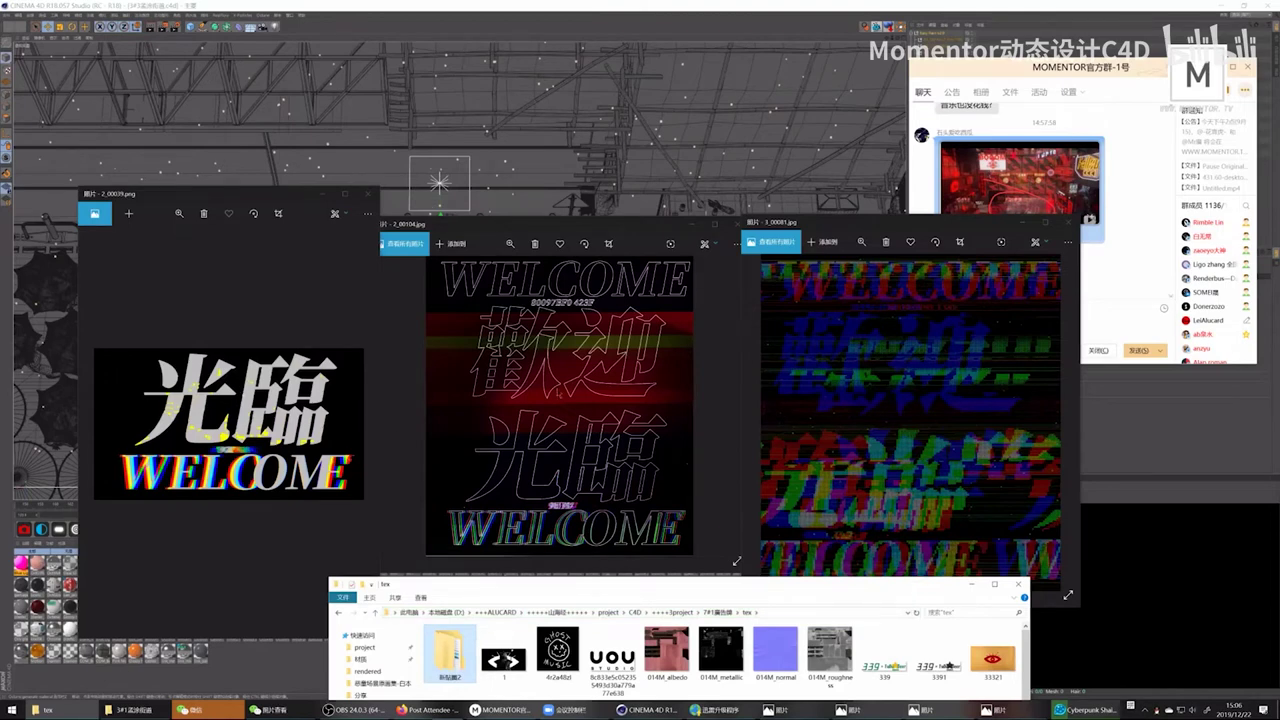
# Step: Shrink the red corridor video to a small window at the lower right
pyautogui.moveTo(733, 403)
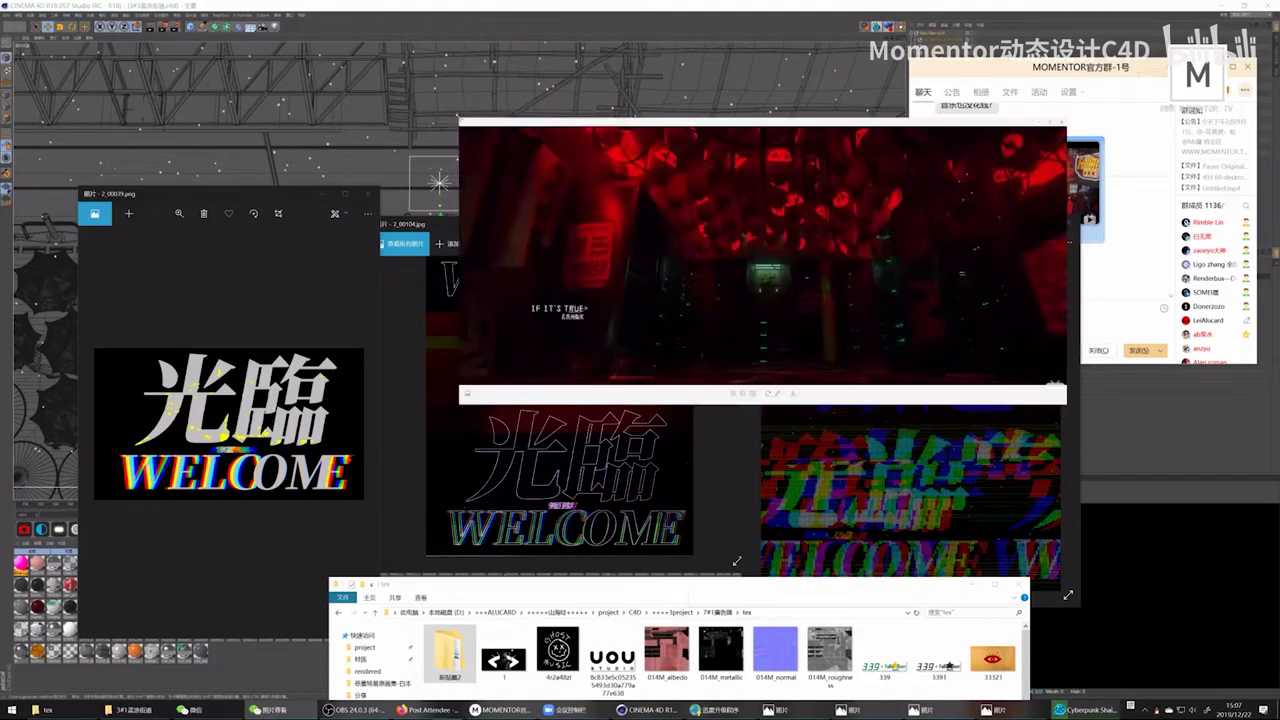
pyautogui.moveTo(459, 118); pyautogui.dragTo(809, 222)
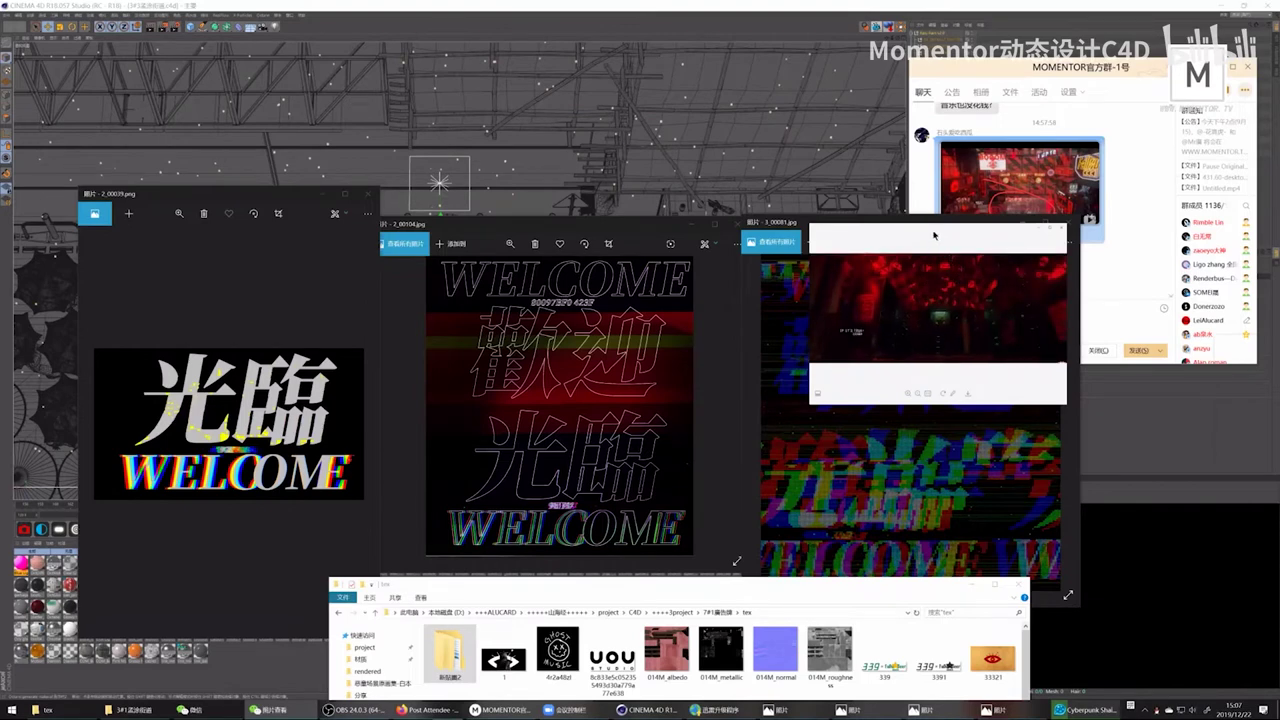
pyautogui.moveTo(933, 235); pyautogui.dragTo(1042, 287)
# Step: Close all three glitch WELCOME title frames in Photos
pyautogui.click(1067, 222)
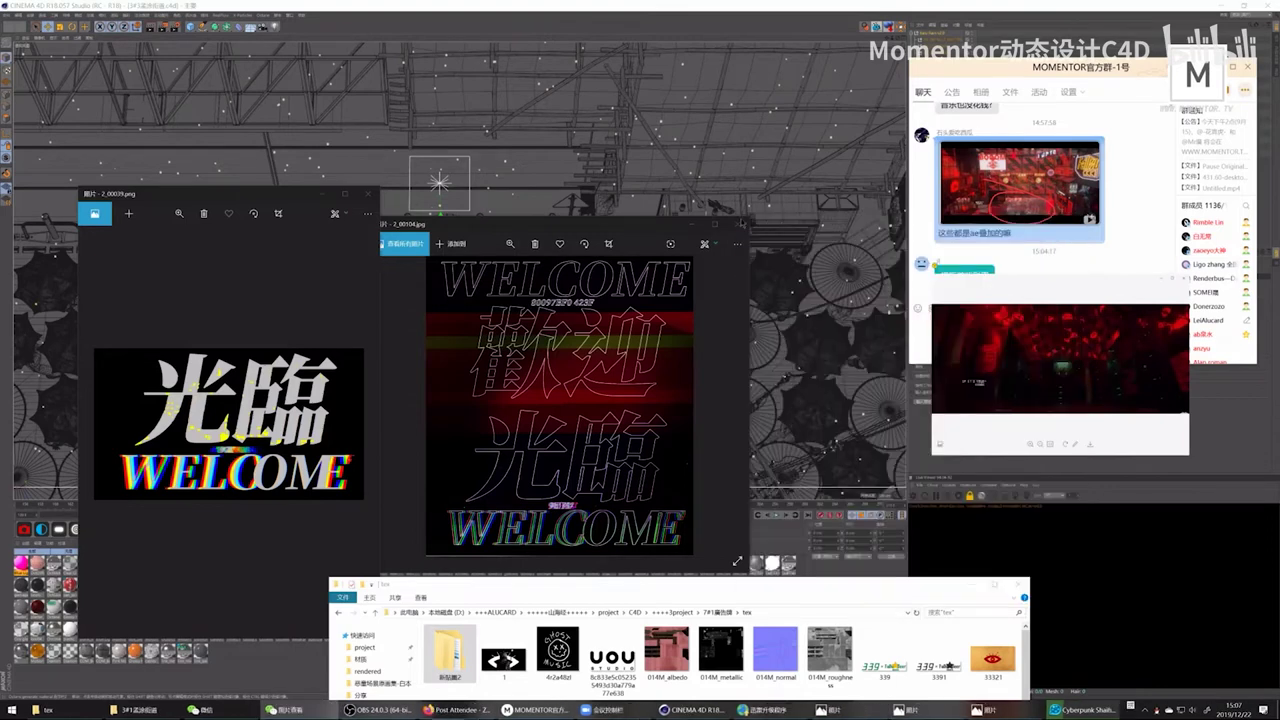
pyautogui.click(738, 223)
pyautogui.click(368, 193)
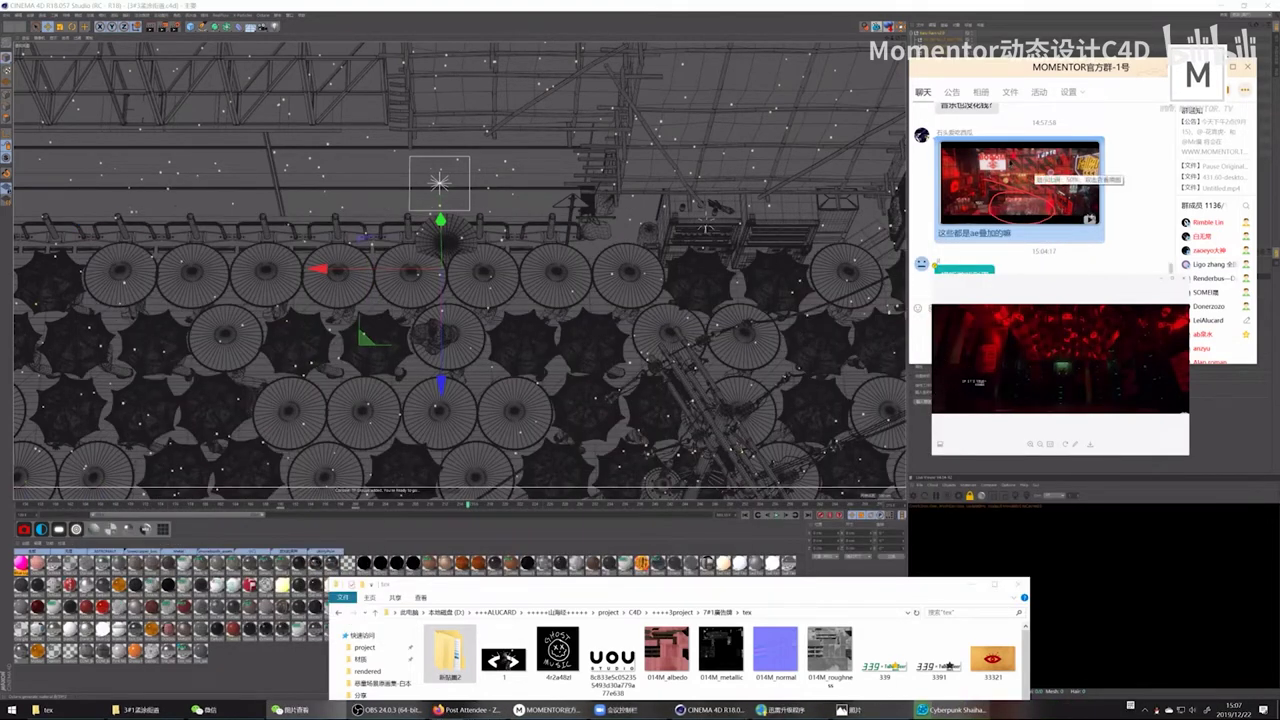
# Step: Open the 舞间4 scene from the ++++3project > 1#舞间 folder in Cinema 4D
pyautogui.click(45, 709)
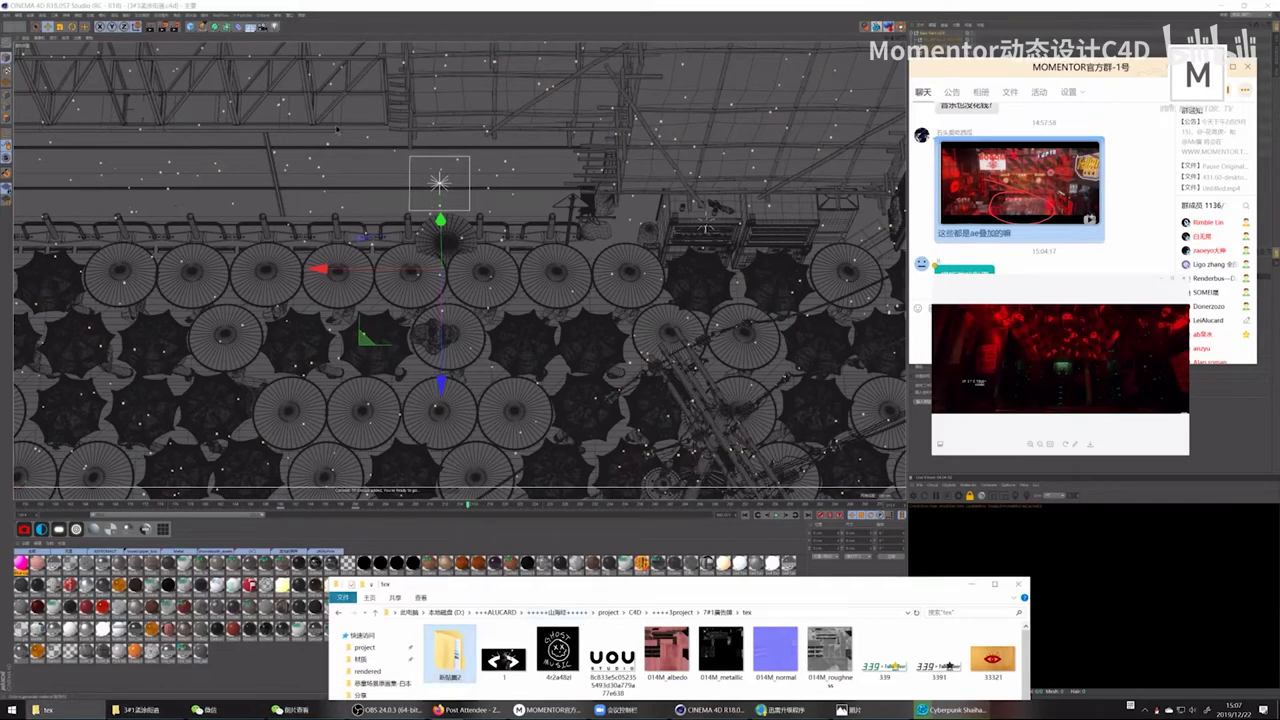
pyautogui.moveTo(600, 590); pyautogui.dragTo(340, 127)
pyautogui.click(416, 149)
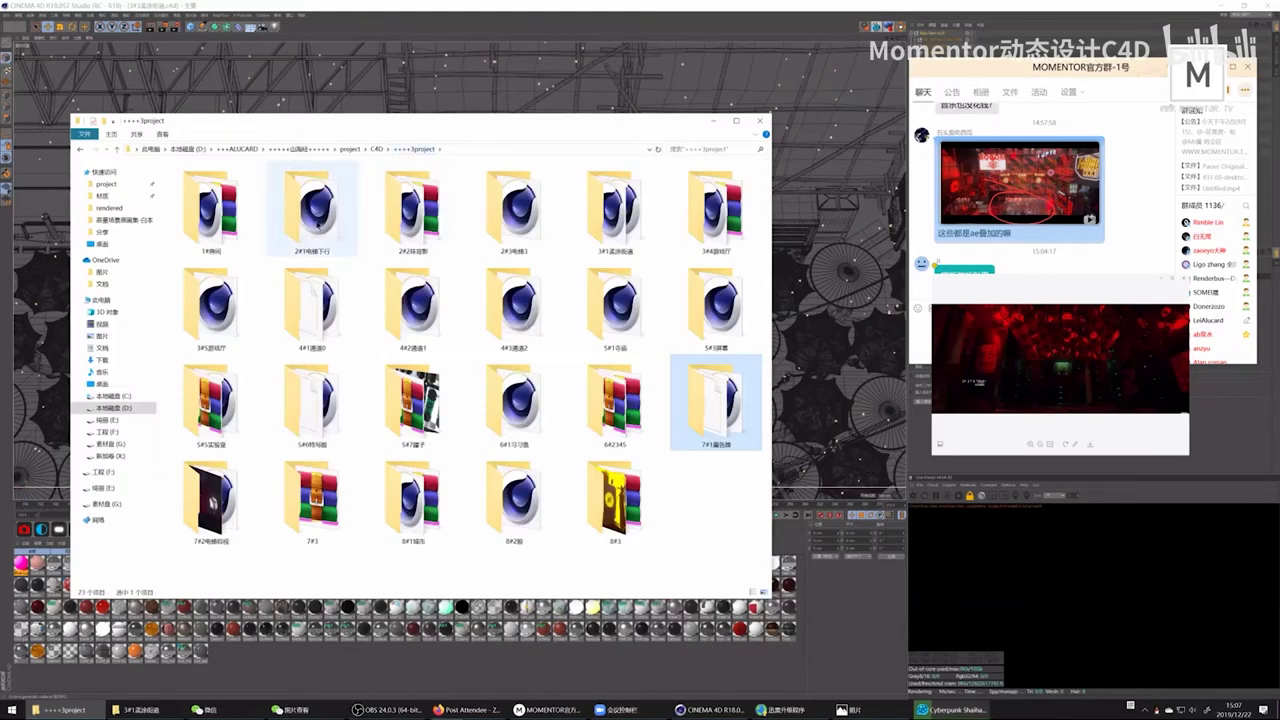
pyautogui.doubleClick(240, 207)
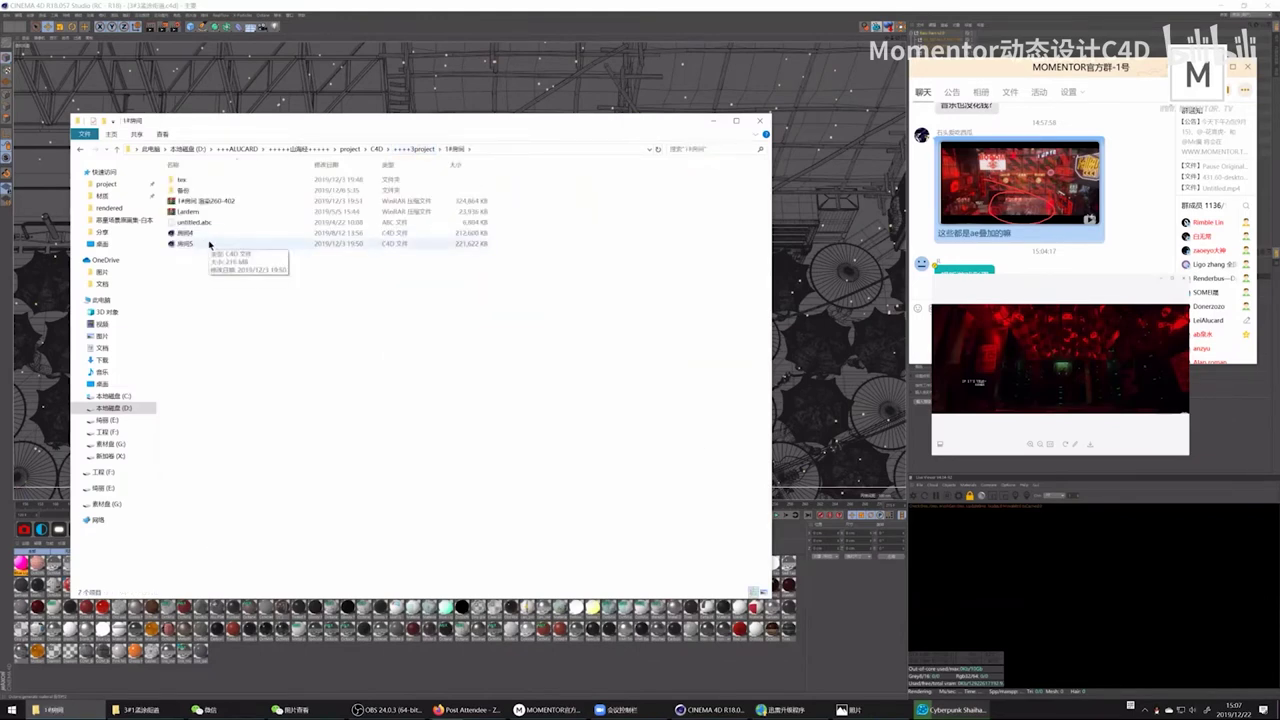
pyautogui.doubleClick(212, 235)
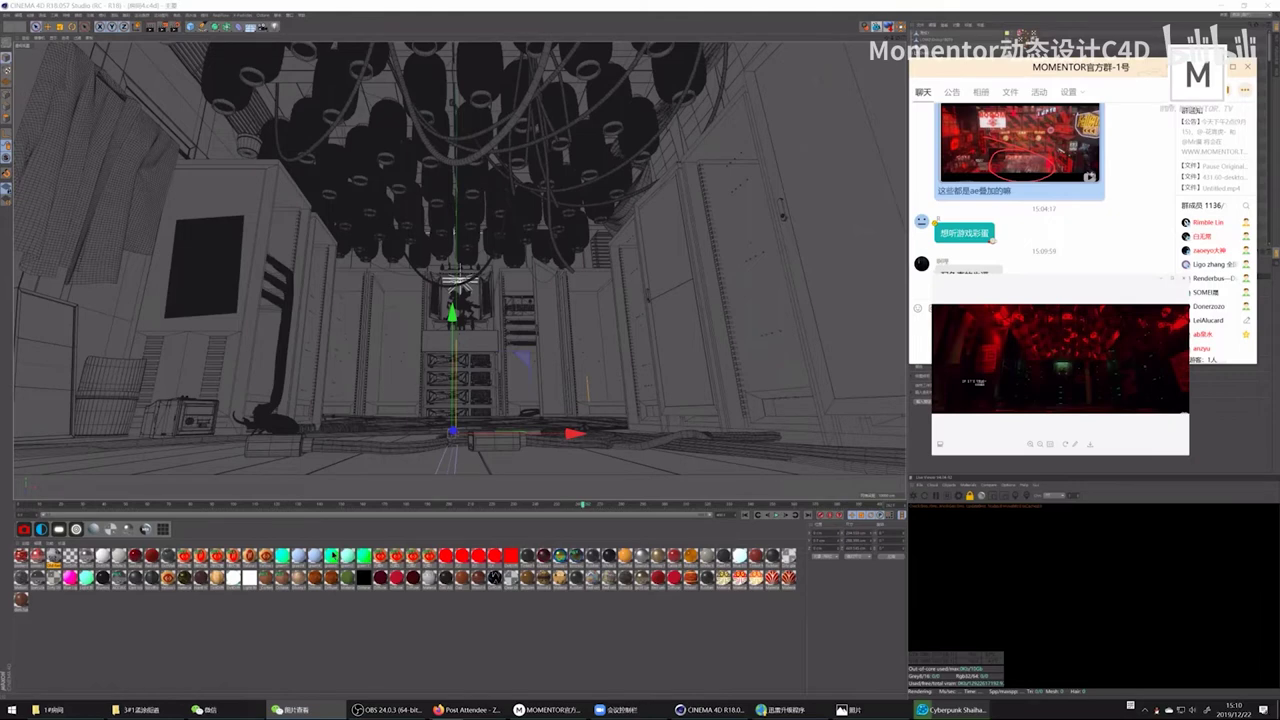
# Step: Search Baidu for 故宫建筑 from a maximized Firefox start page
pyautogui.click(465, 709)
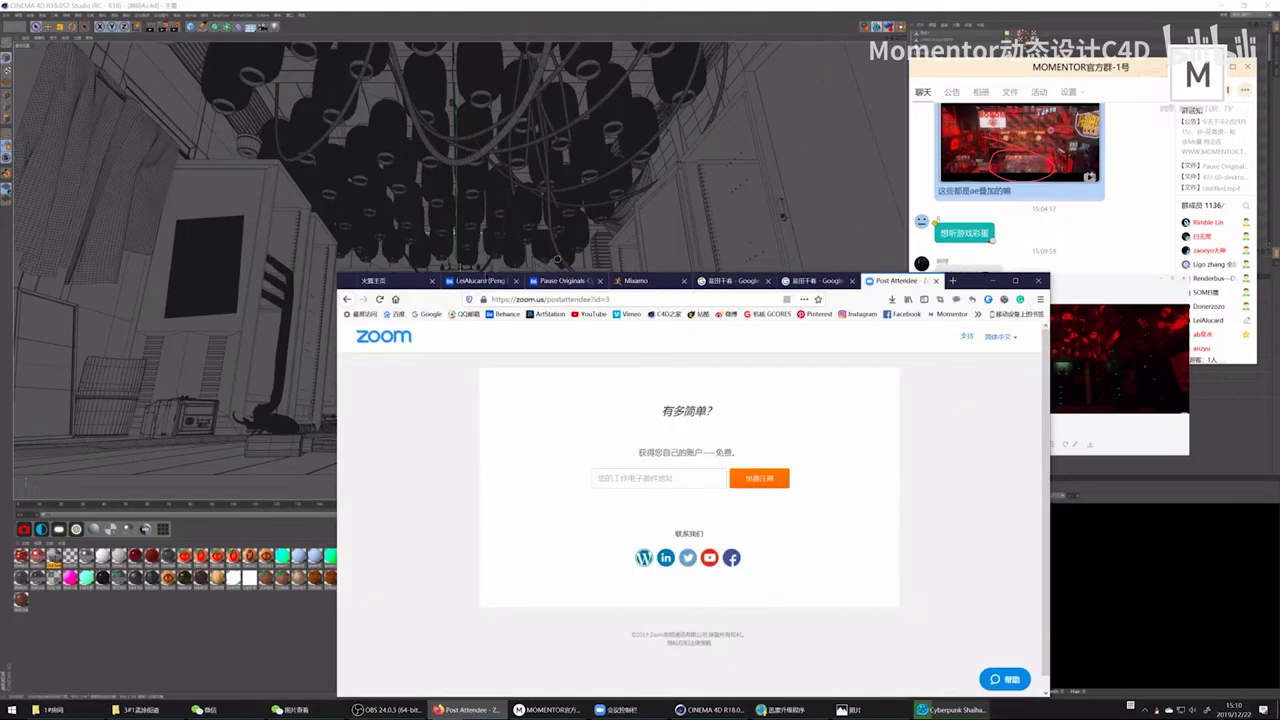
pyautogui.click(398, 284)
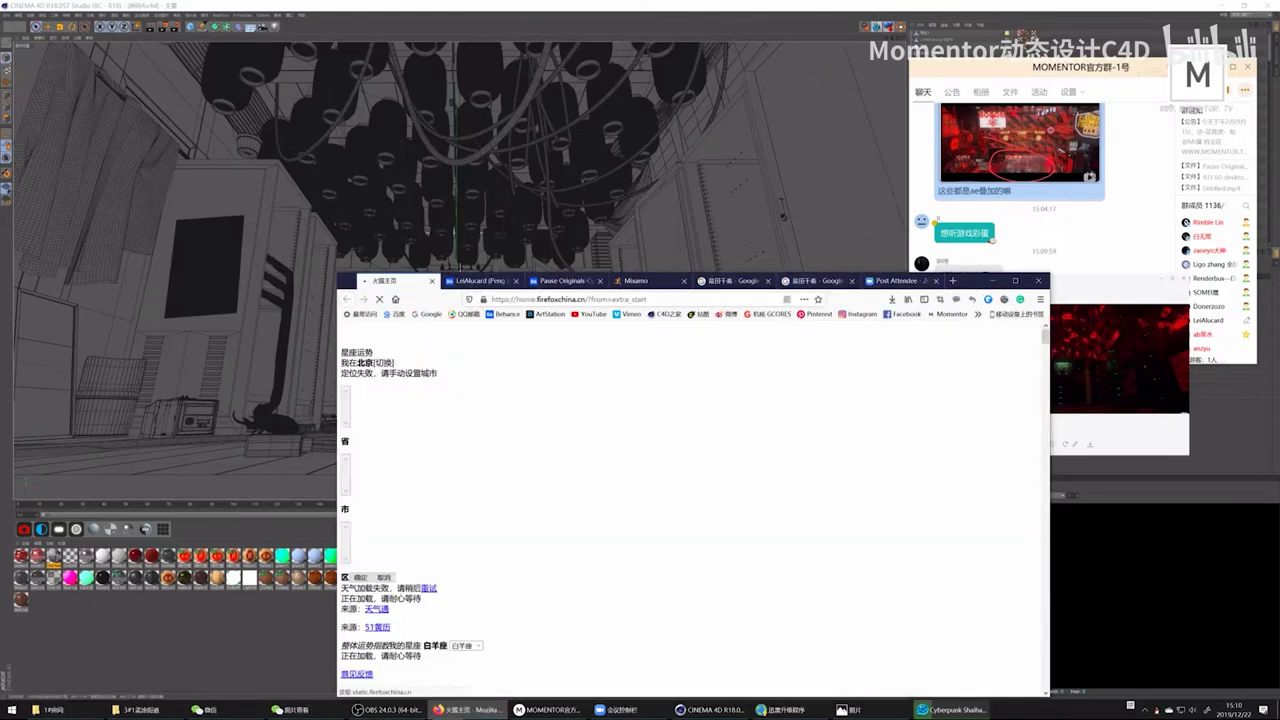
pyautogui.click(1015, 280)
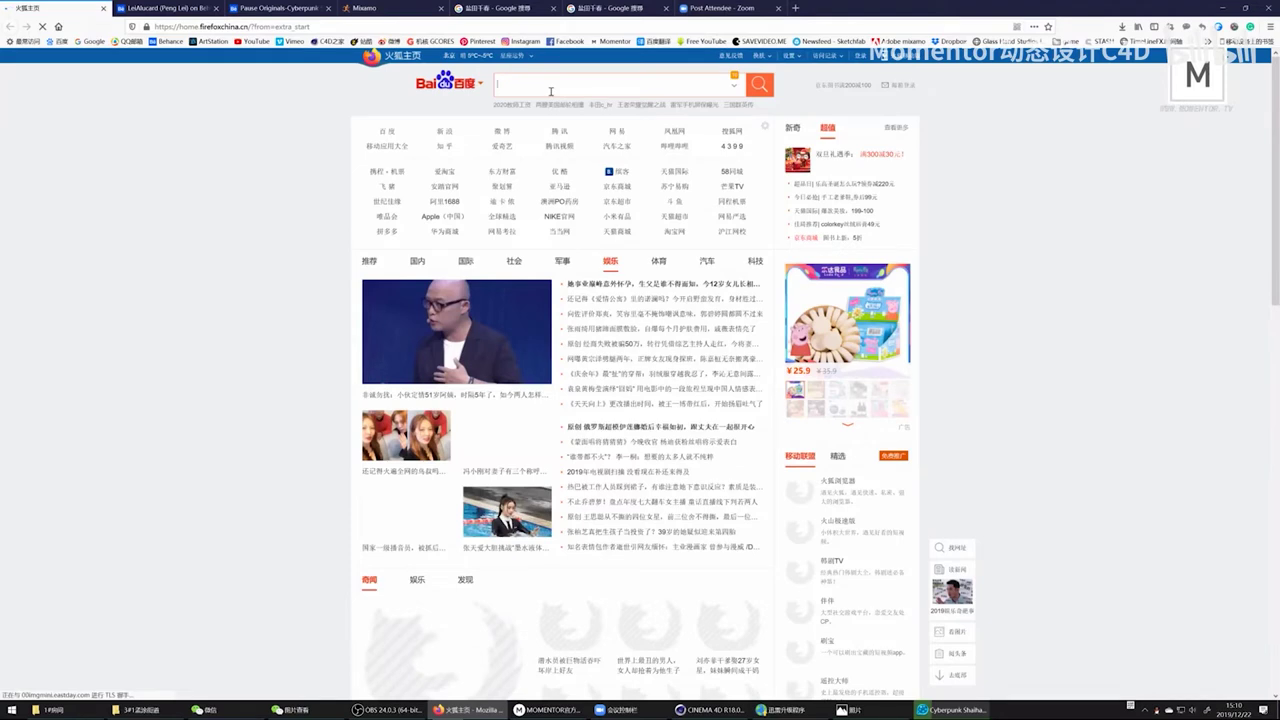
pyautogui.write('gugong jianzhu')
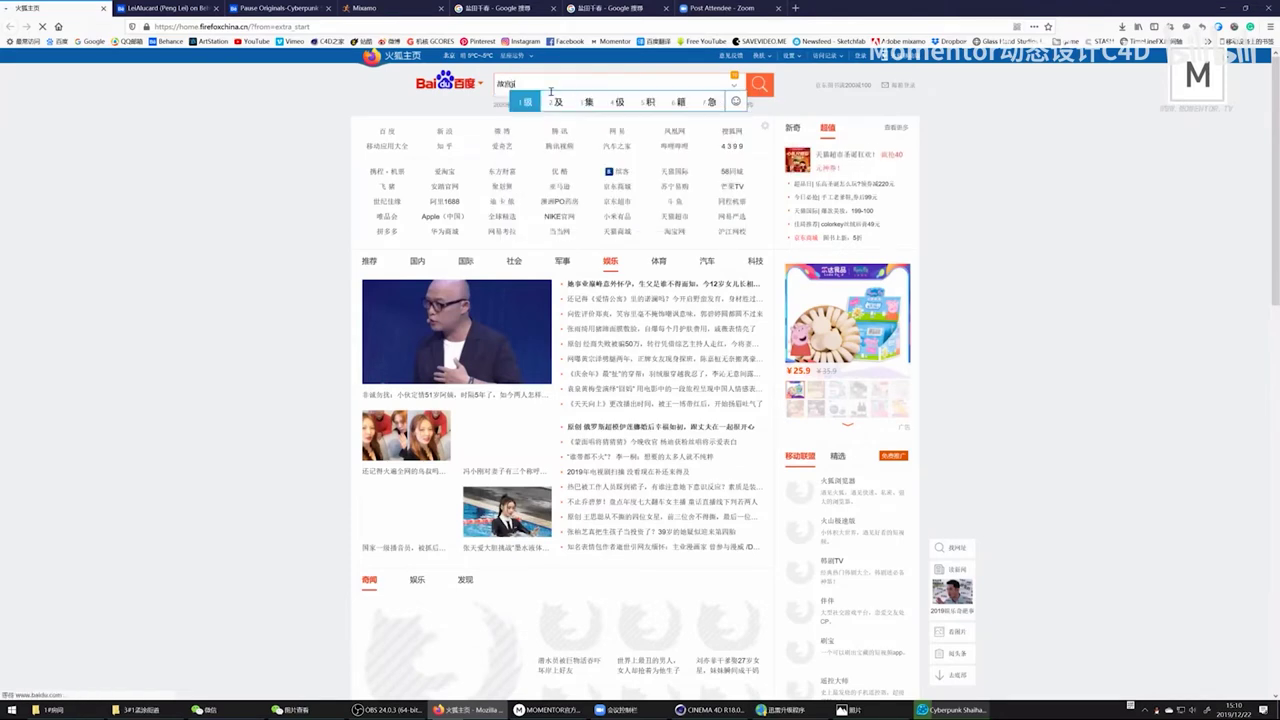
pyautogui.press('space')
pyautogui.press('Return')
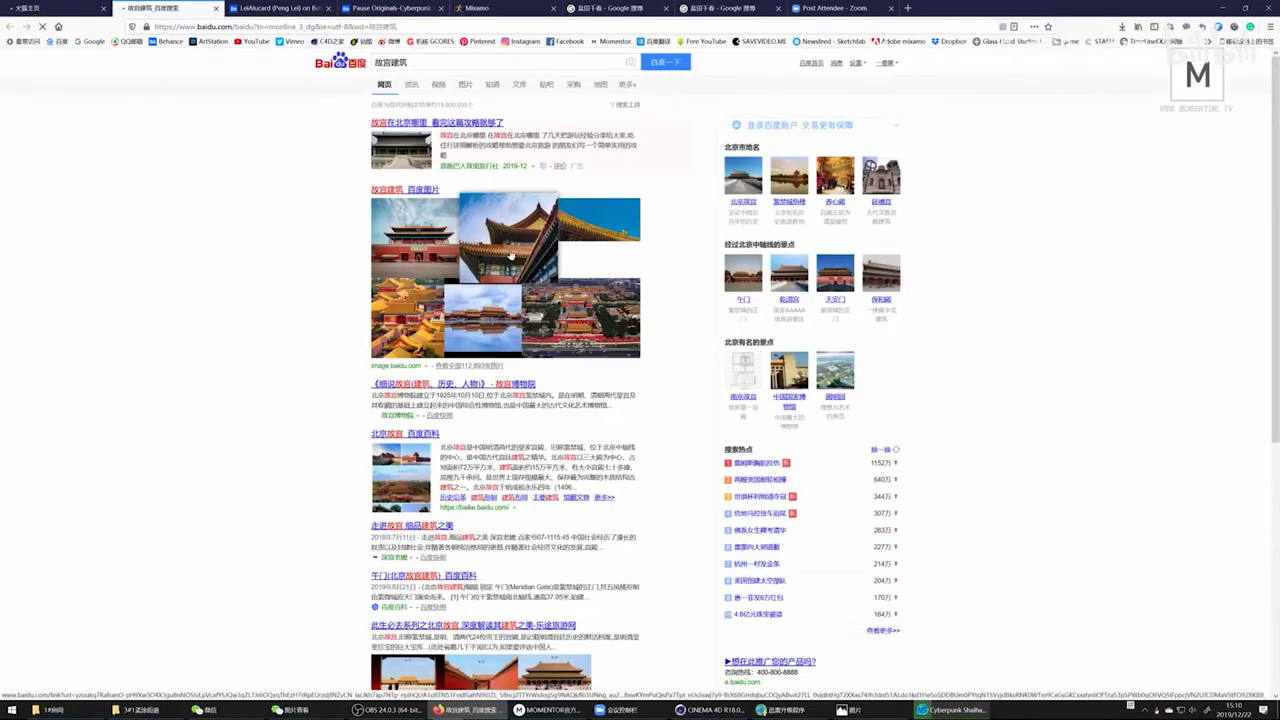
# Step: View a Forbidden City roof photo full size, then switch back to Cinema 4D
pyautogui.click(518, 268)
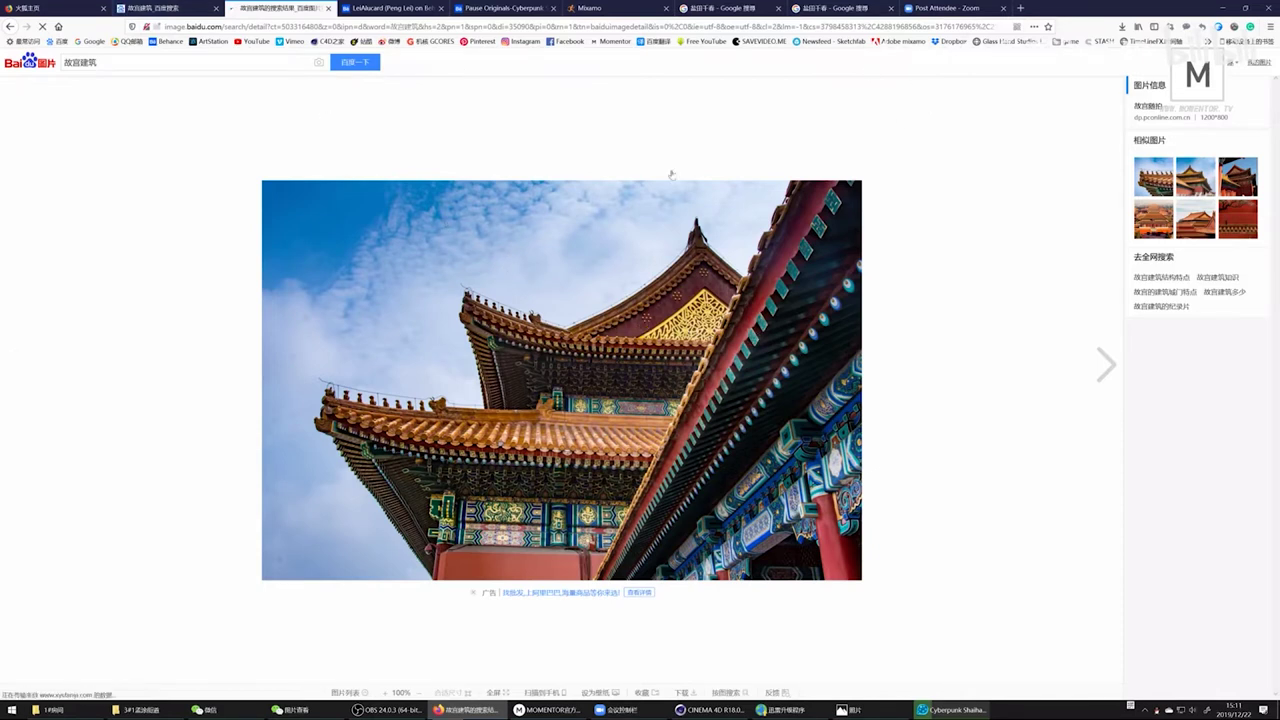
pyautogui.hotkey('alt', 'Tab')
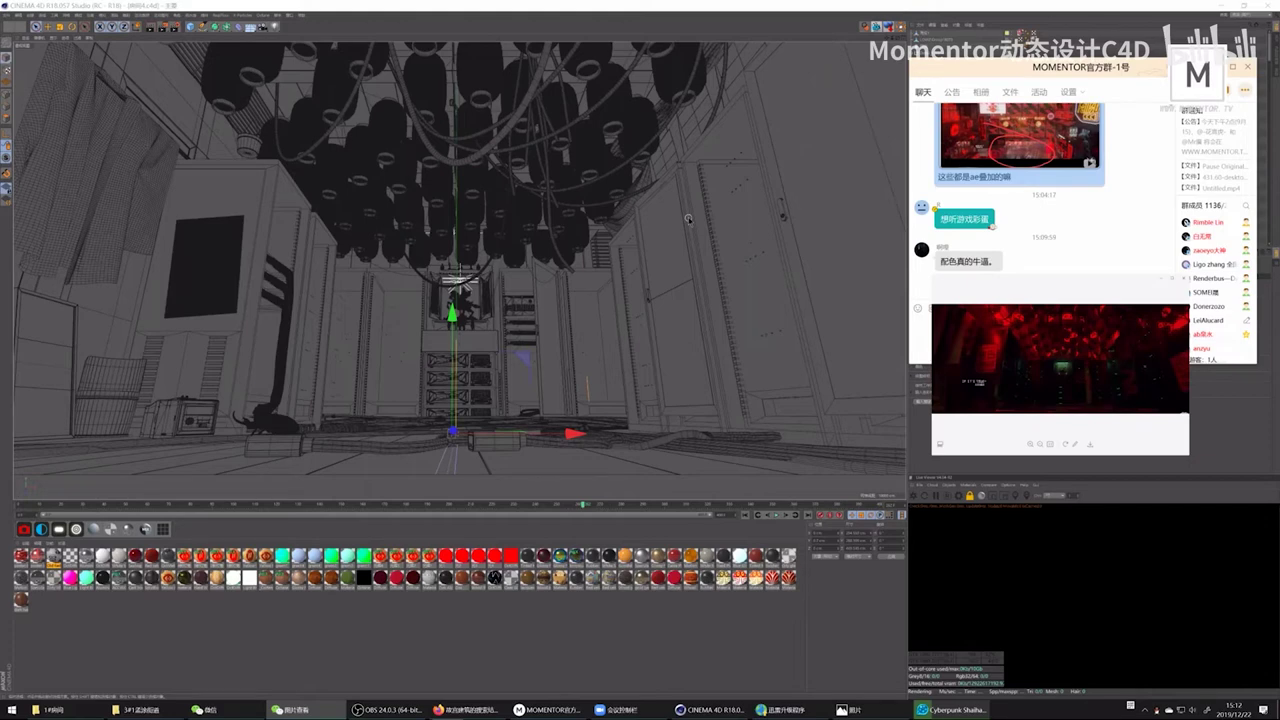
# Step: Navigate from C4D through ++++3project into the 4#2通道1 folder, backing out of 4#3通道2
pyautogui.click(138, 710)
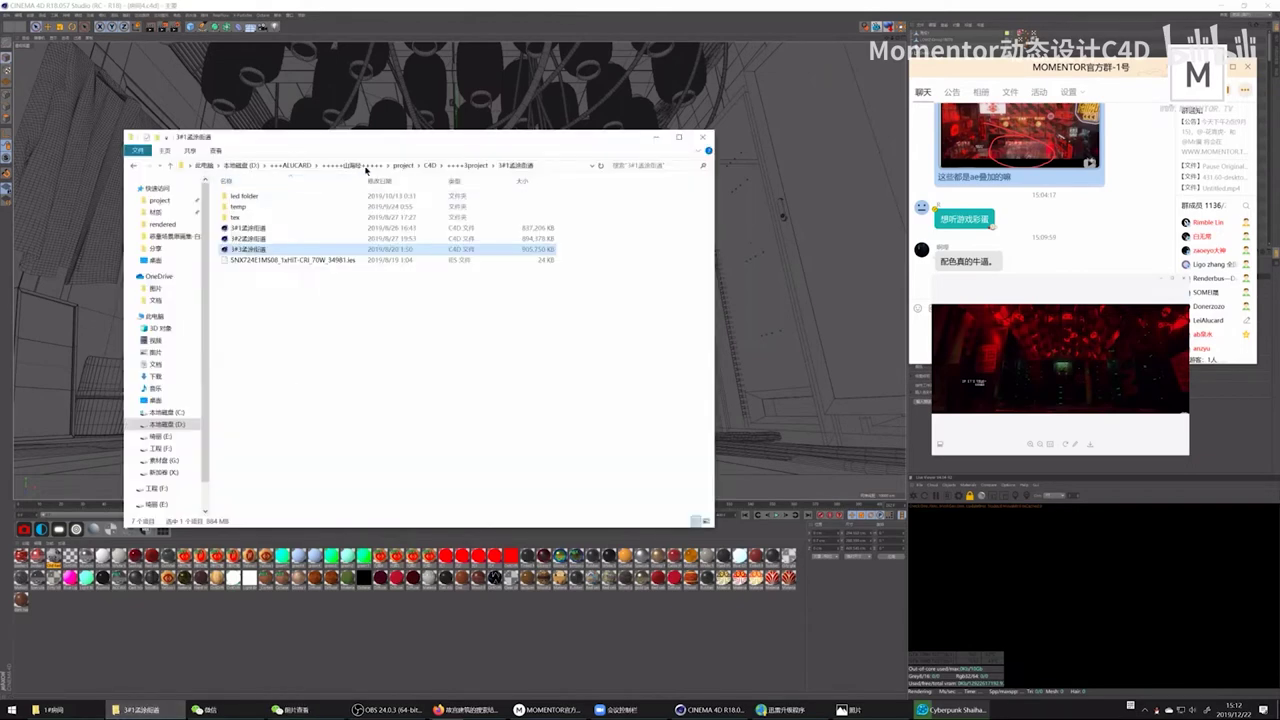
pyautogui.click(428, 166)
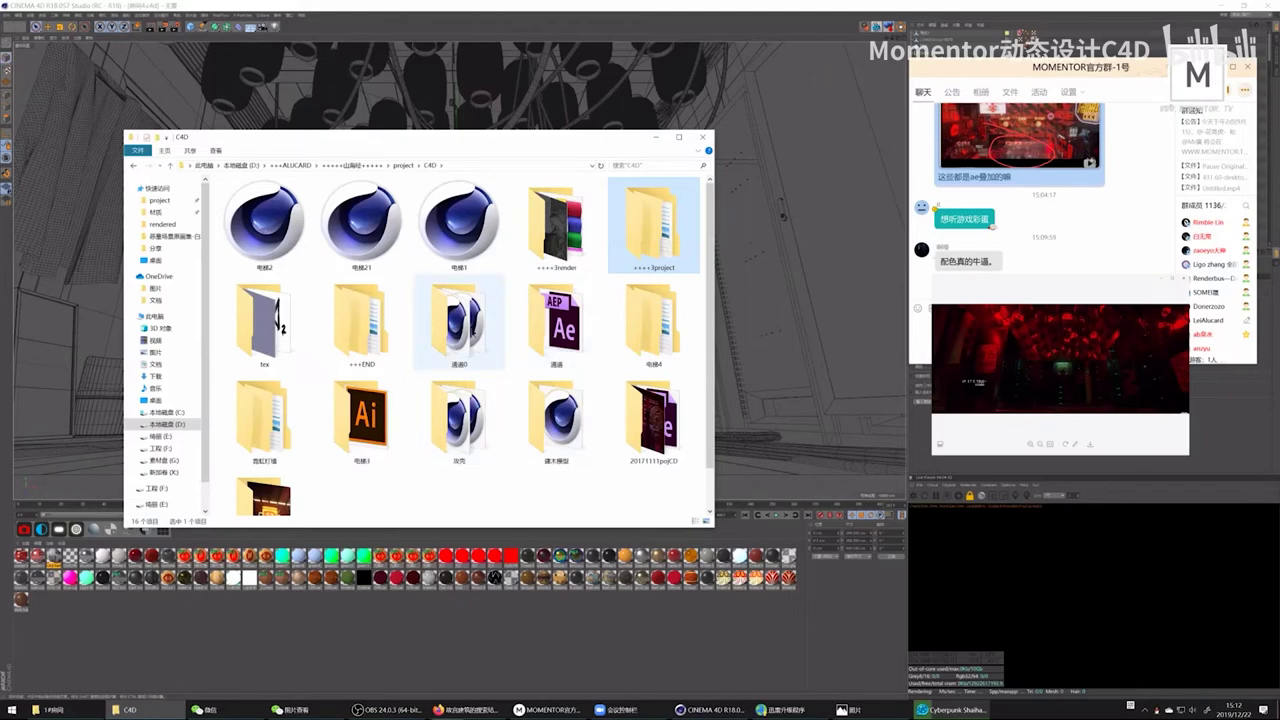
pyautogui.doubleClick(622, 257)
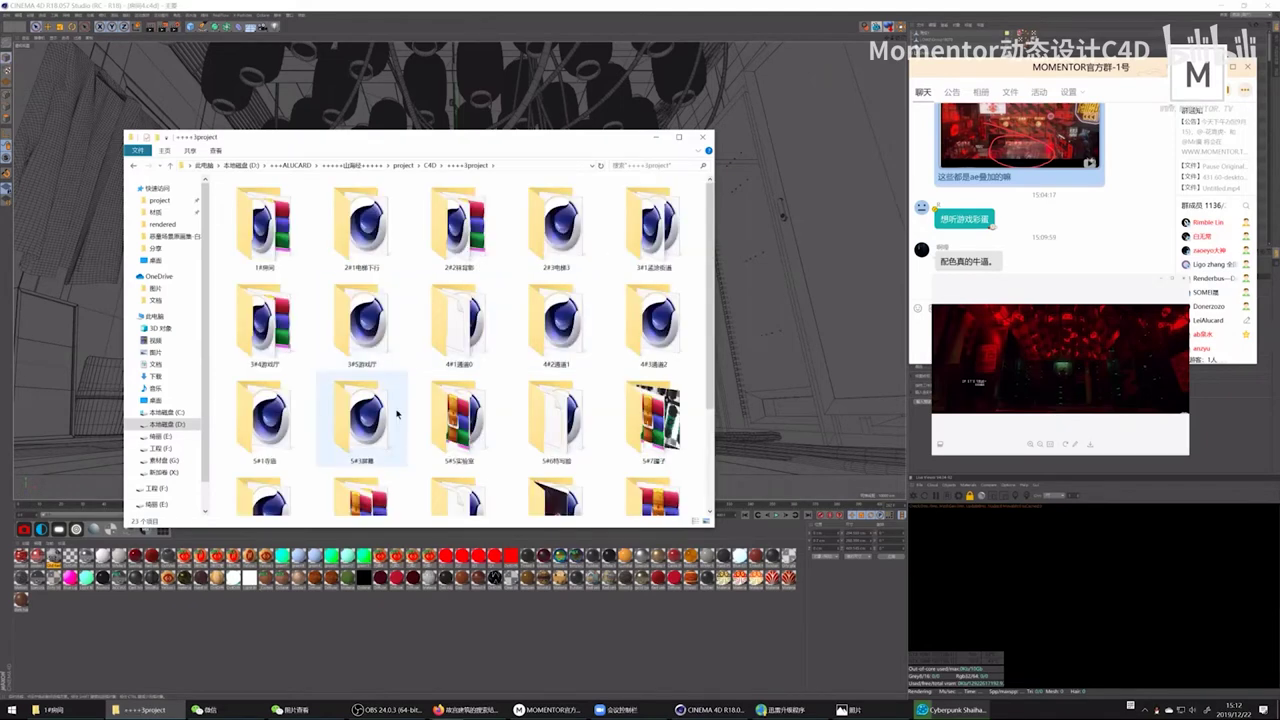
pyautogui.click(587, 324)
pyautogui.click(640, 316)
pyautogui.doubleClick(640, 316)
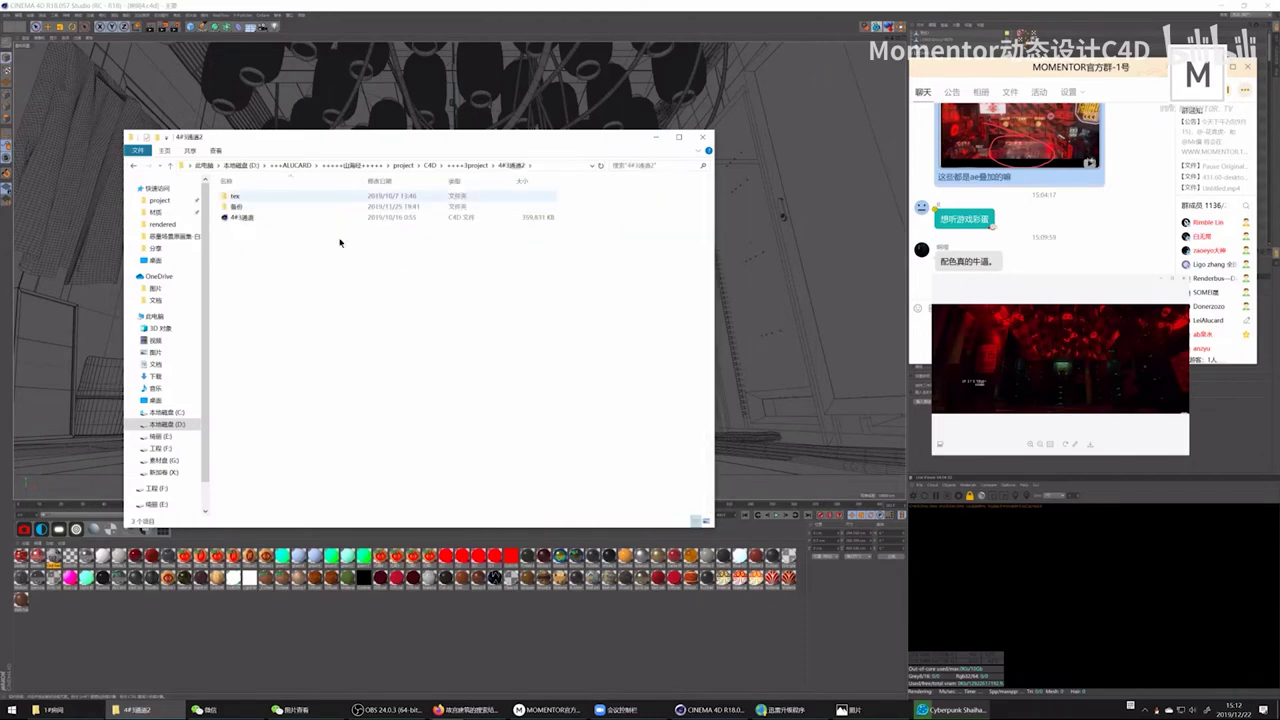
pyautogui.hotkey('alt', 'Left')
pyautogui.click(585, 330)
pyautogui.doubleClick(585, 330)
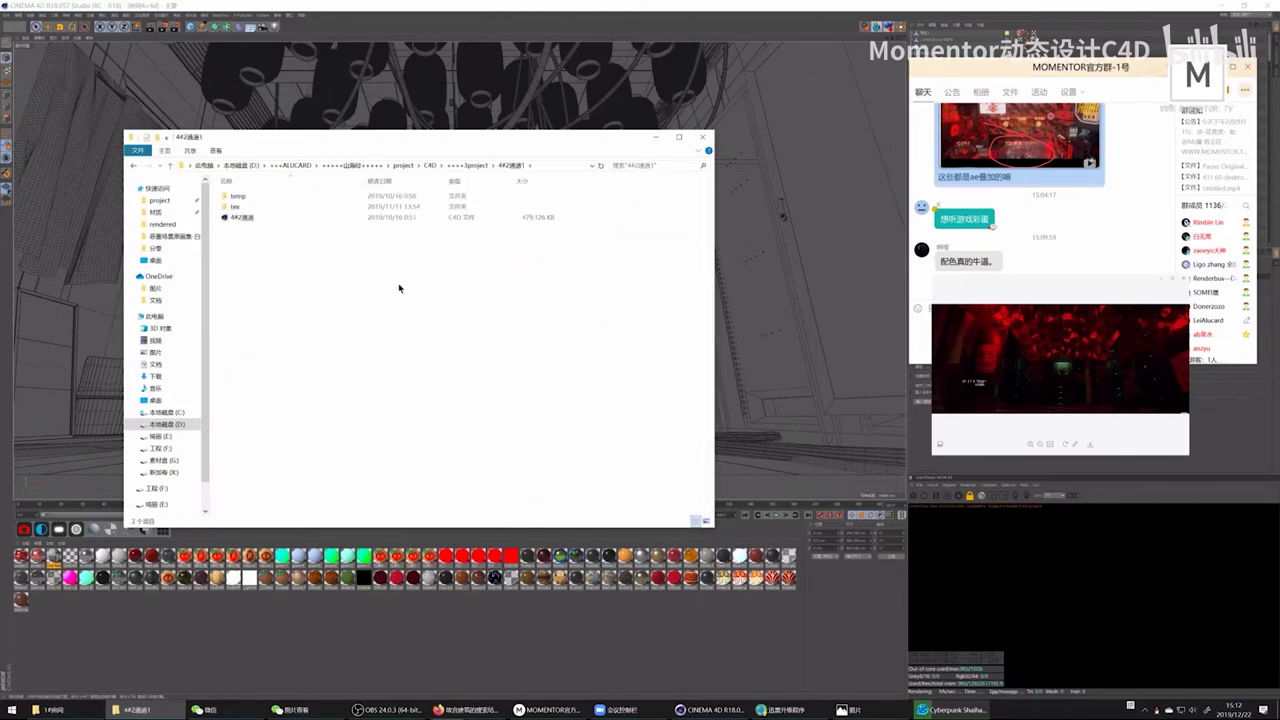
# Step: Open the 图像1 render from the temp folder in the photo viewer
pyautogui.click(268, 198)
pyautogui.doubleClick(268, 198)
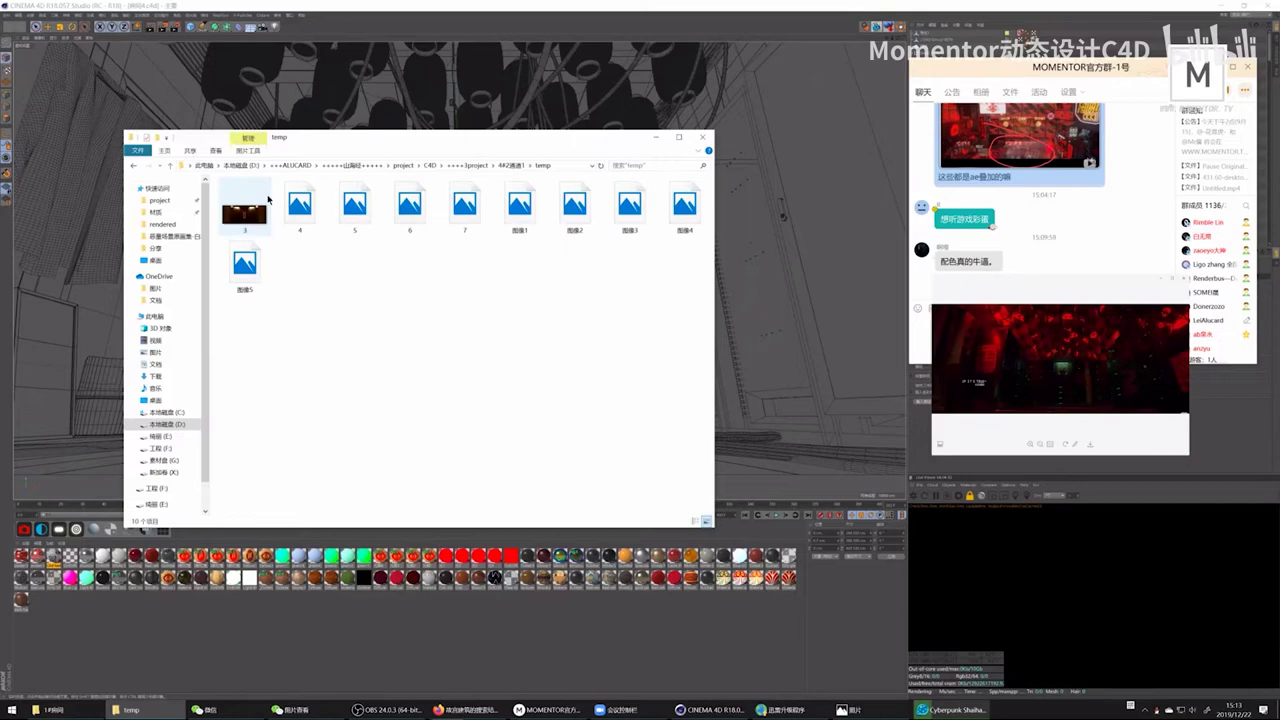
pyautogui.click(519, 215)
pyautogui.press('Return')
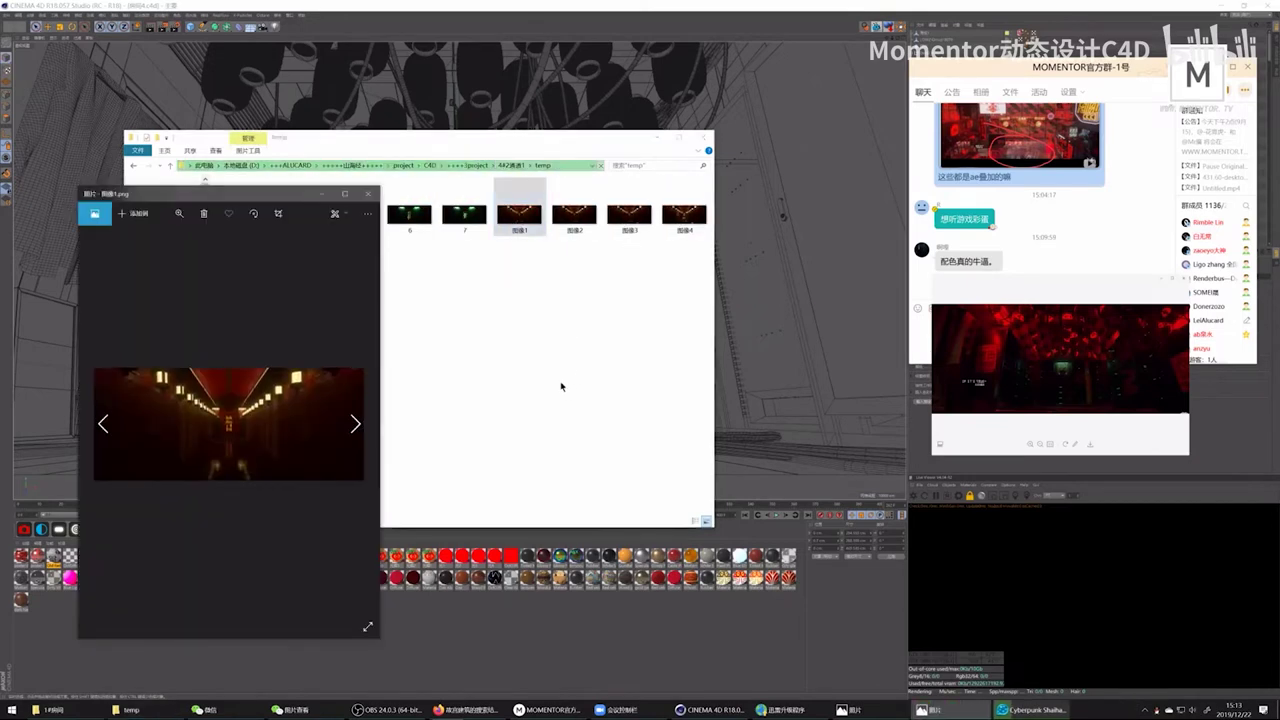
# Step: Enlarge the viewer and browse the renders 图像1 through 图像4, including the green display-case still
pyautogui.click(346, 192)
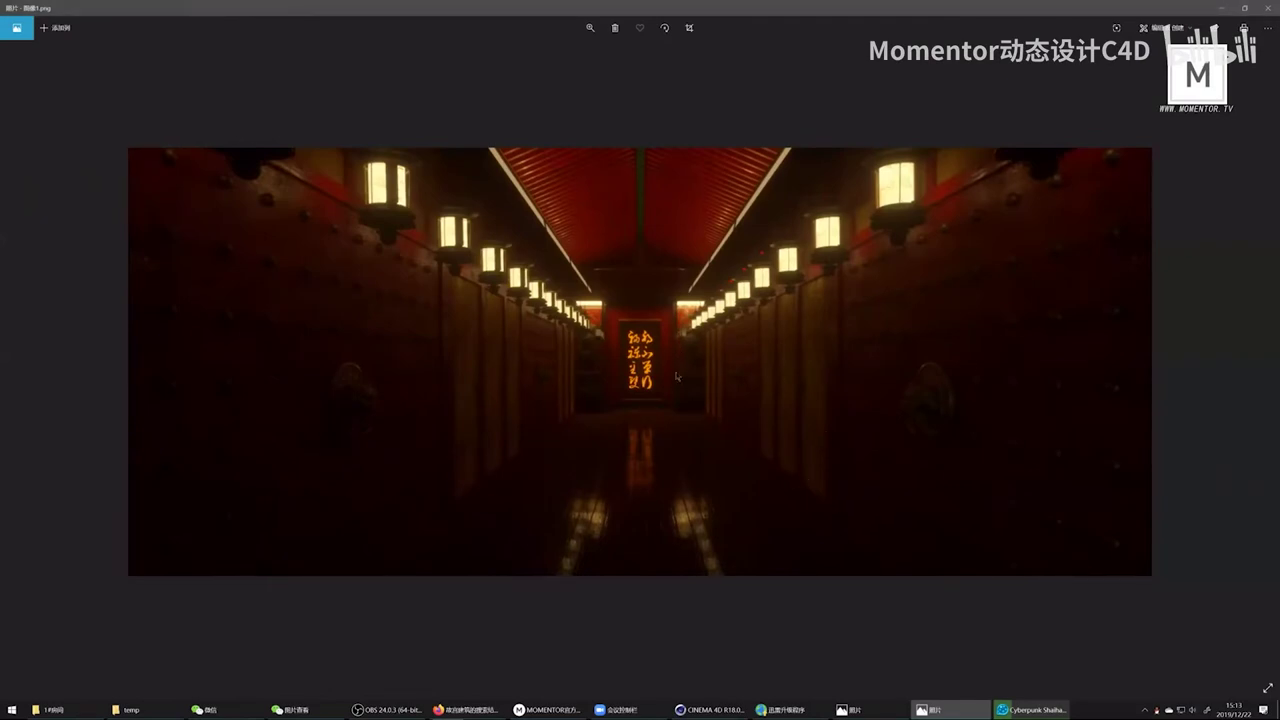
pyautogui.press('Right')
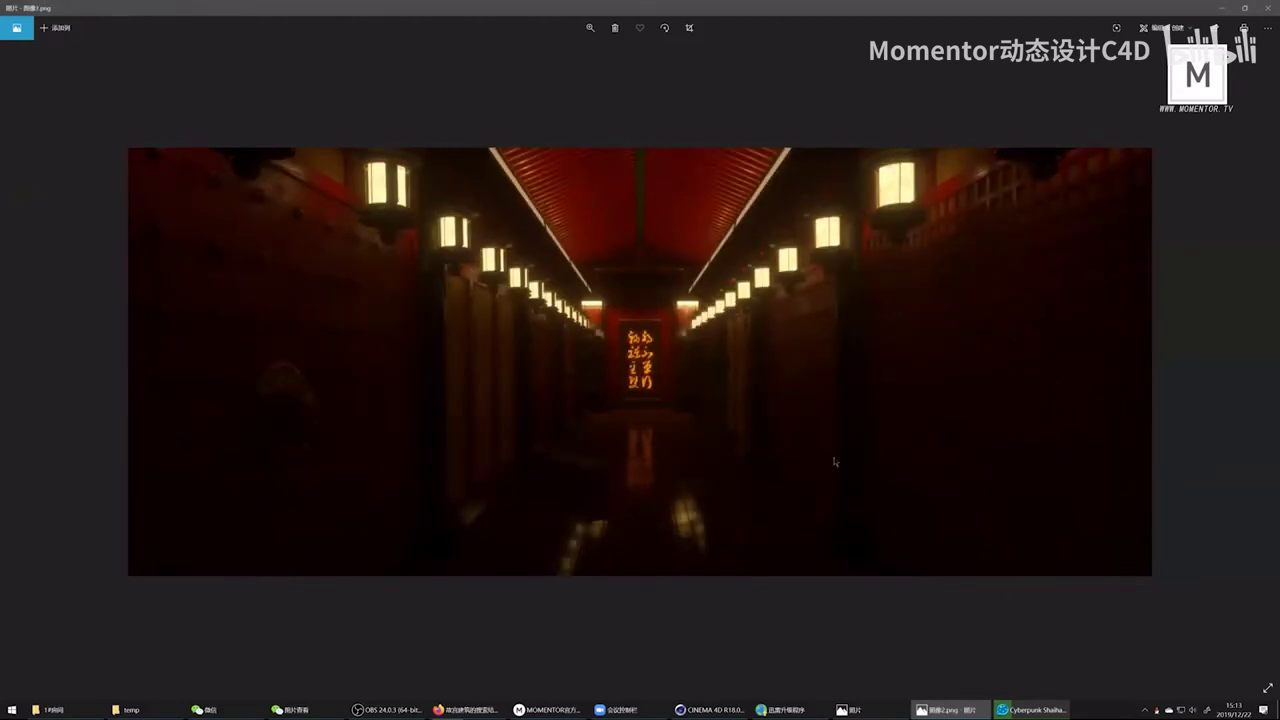
pyautogui.press('Right')
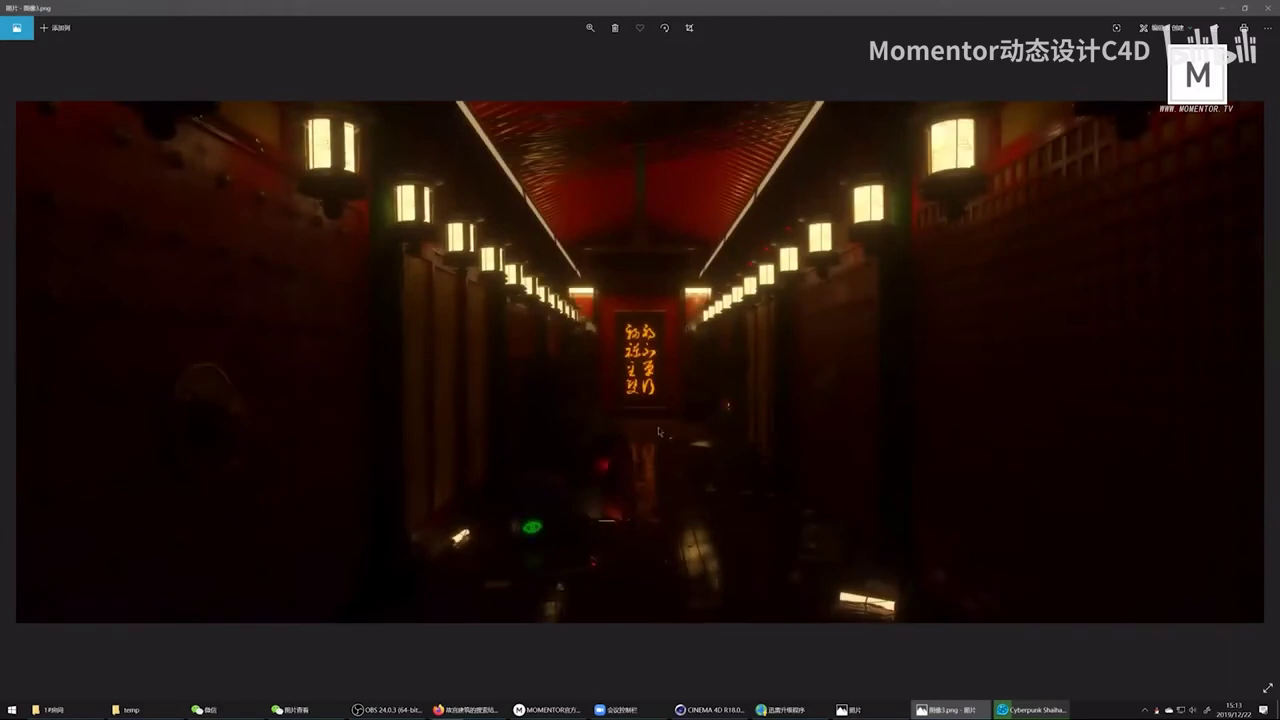
pyautogui.press('Right')
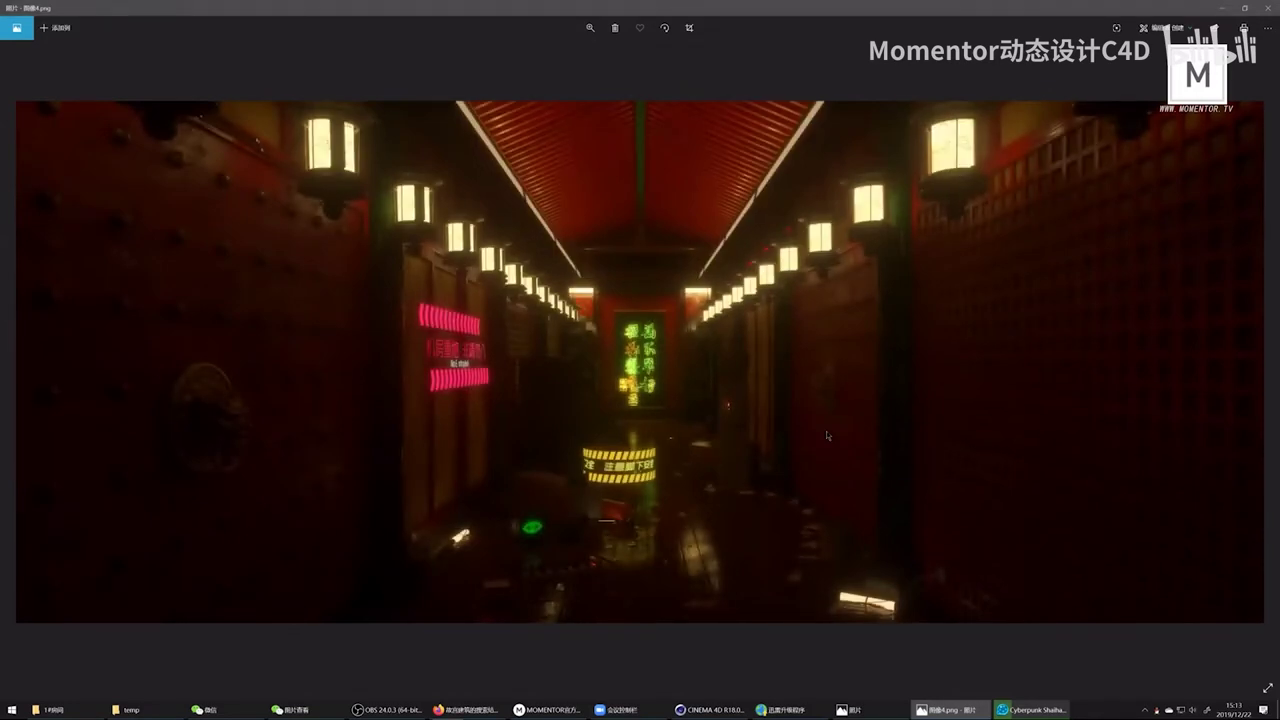
pyautogui.press('Left')
pyautogui.press('Left')
pyautogui.press('Left')
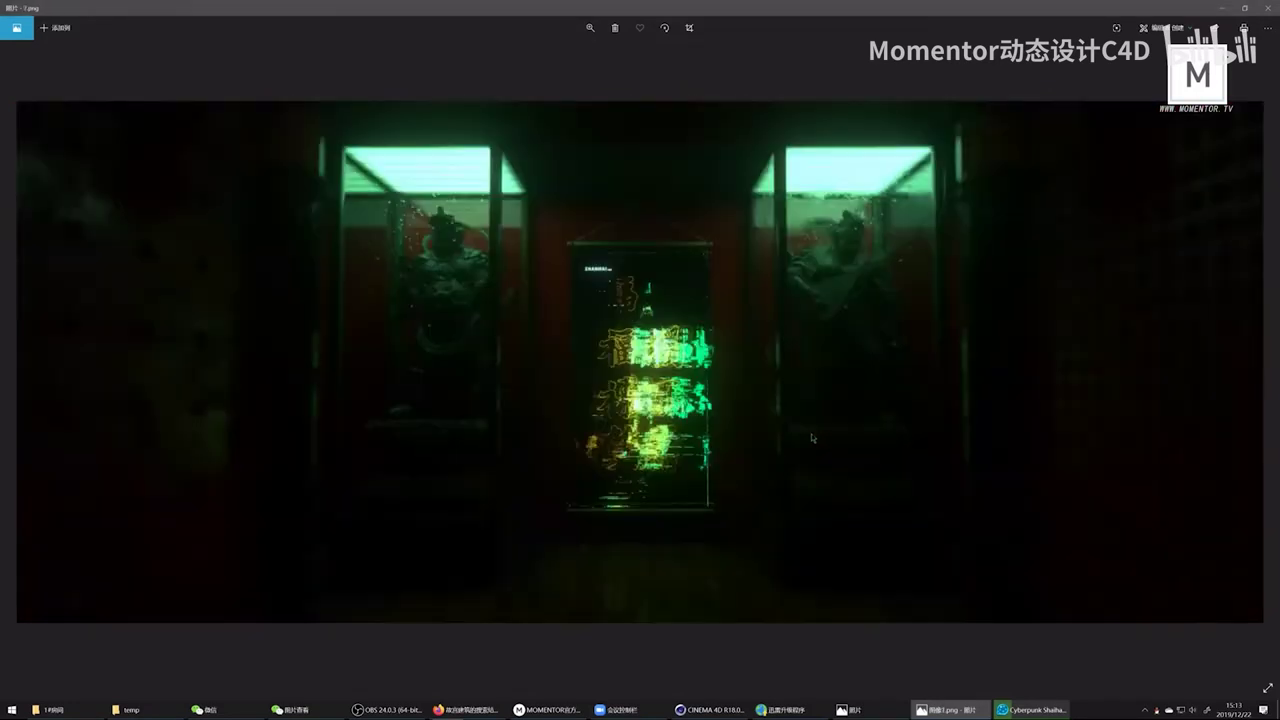
pyautogui.press('Right')
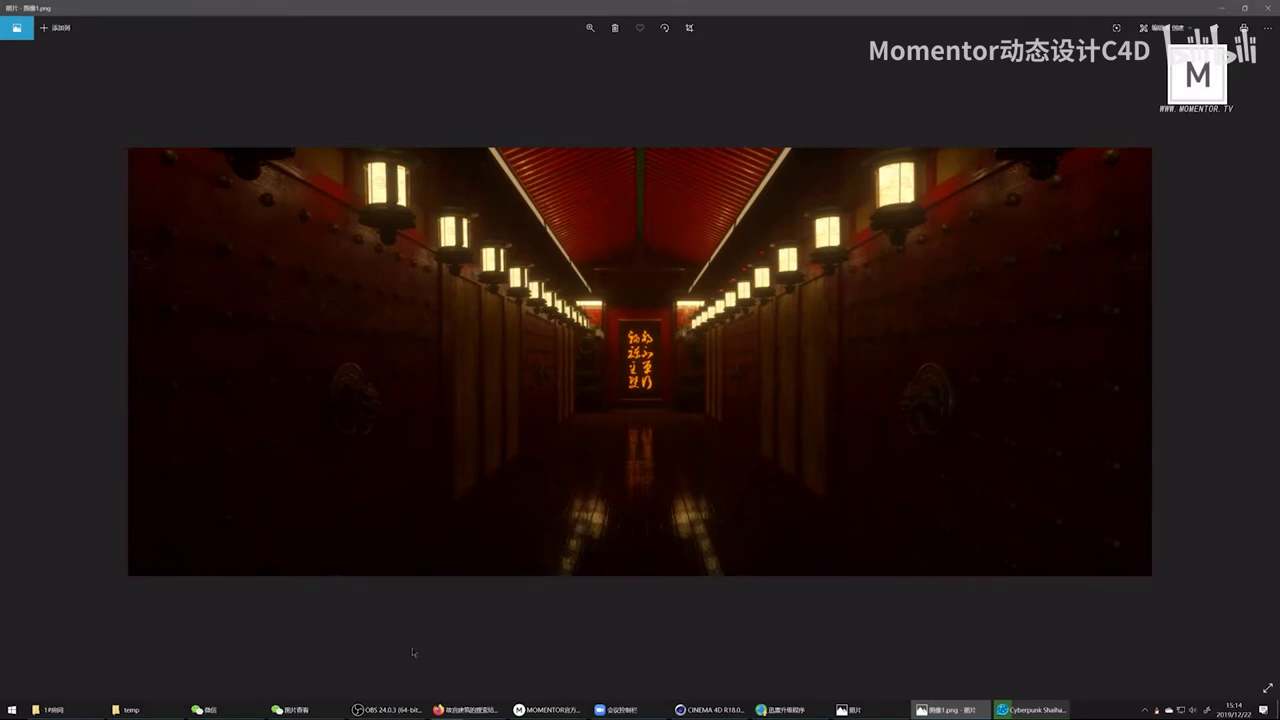
# Step: Play Cyberpunk Shaihaiching 4k new.mp4 from the rendered folder in the 1#房间 Explorer window
pyautogui.click(138, 709)
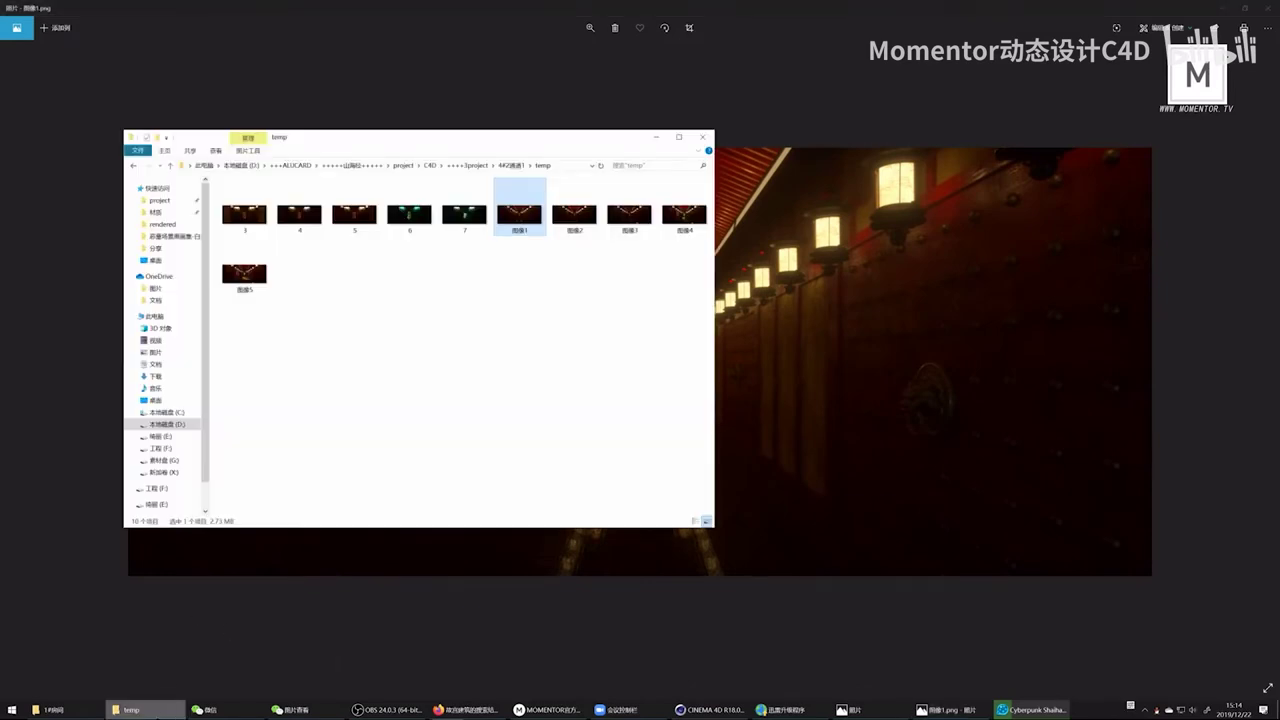
pyautogui.click(50, 709)
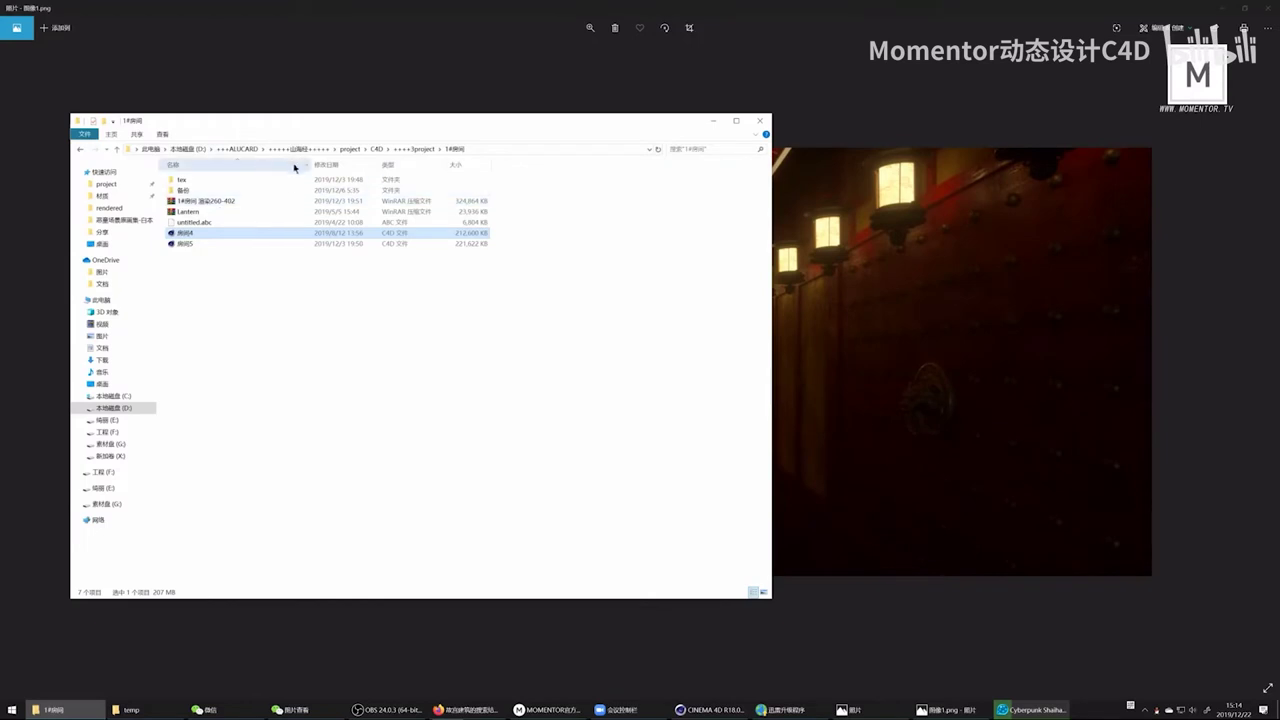
pyautogui.click(118, 208)
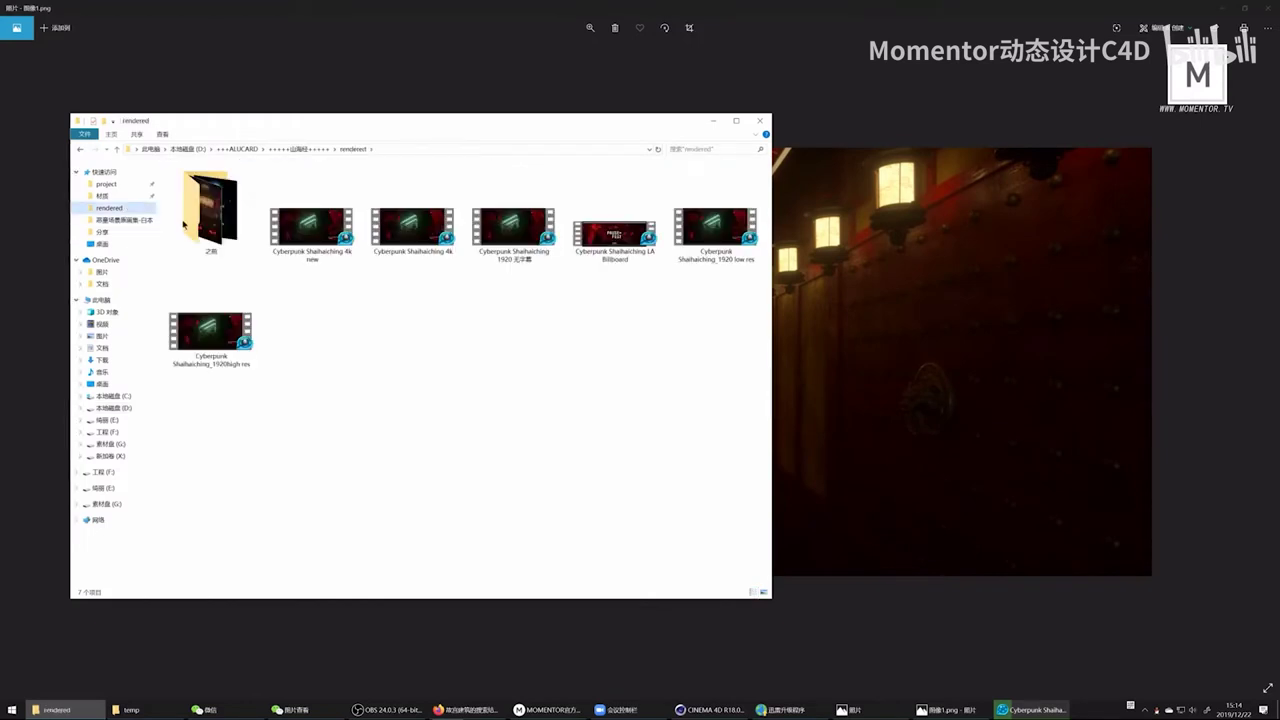
pyautogui.click(318, 238)
pyautogui.press('Return')
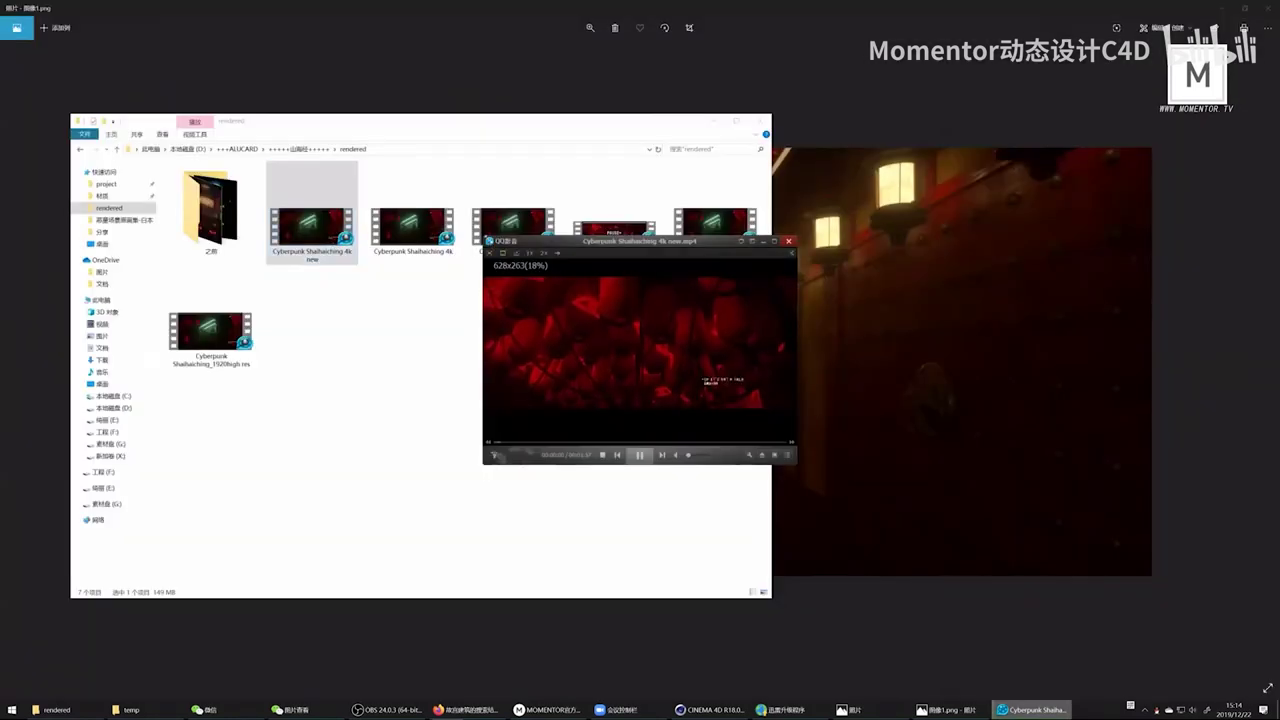
# Step: Enlarge the player window and restart the video near its beginning
pyautogui.moveTo(484, 238); pyautogui.dragTo(85, 80)
pyautogui.click(332, 258)
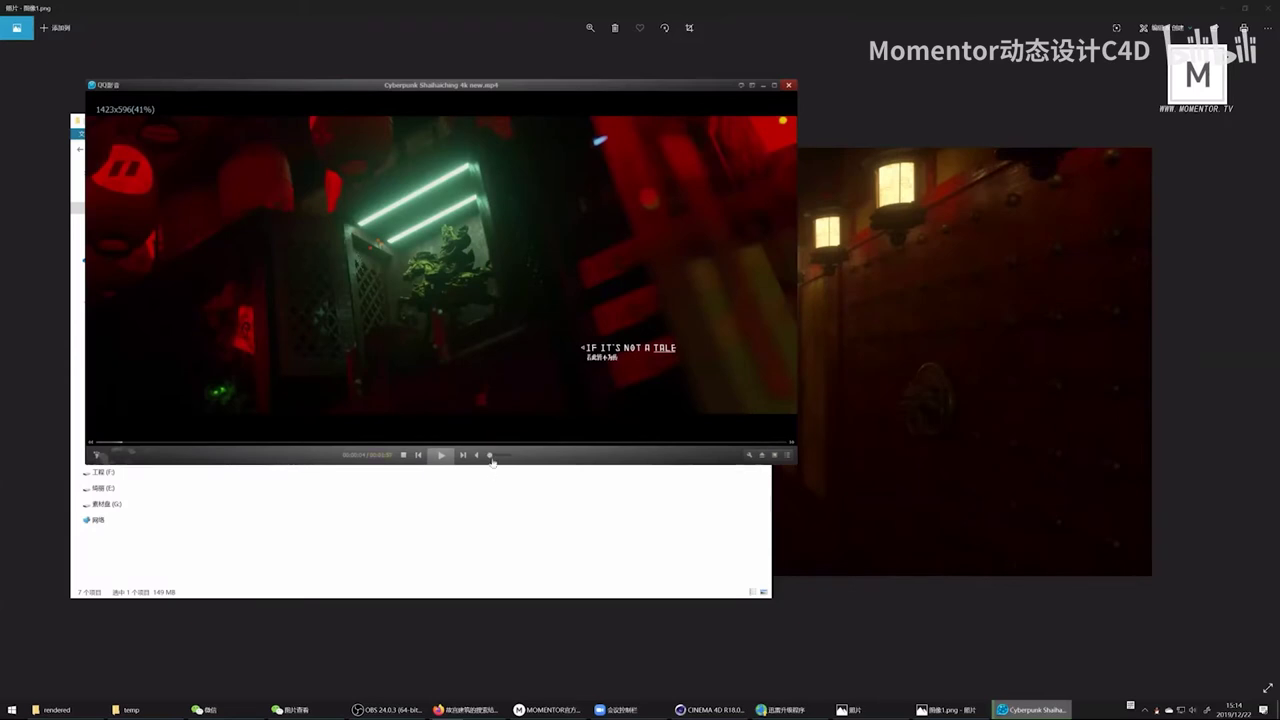
pyautogui.click(92, 441)
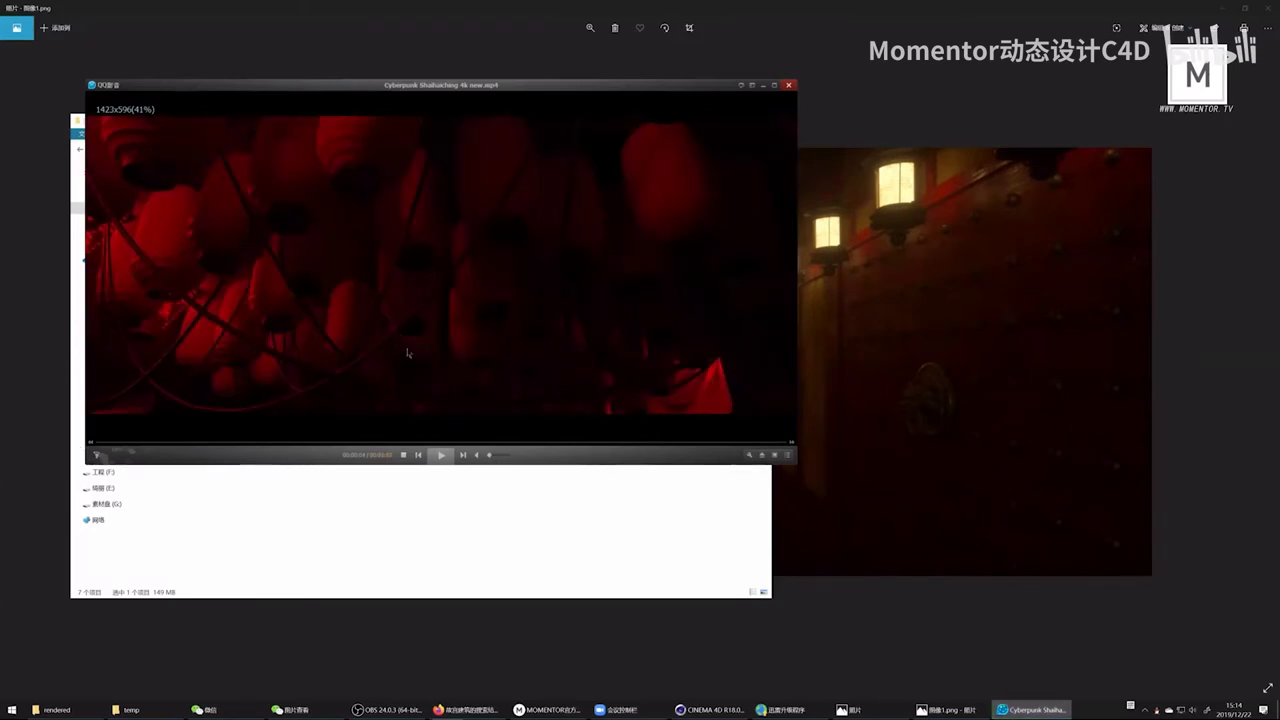
pyautogui.click(406, 333)
pyautogui.click(428, 320)
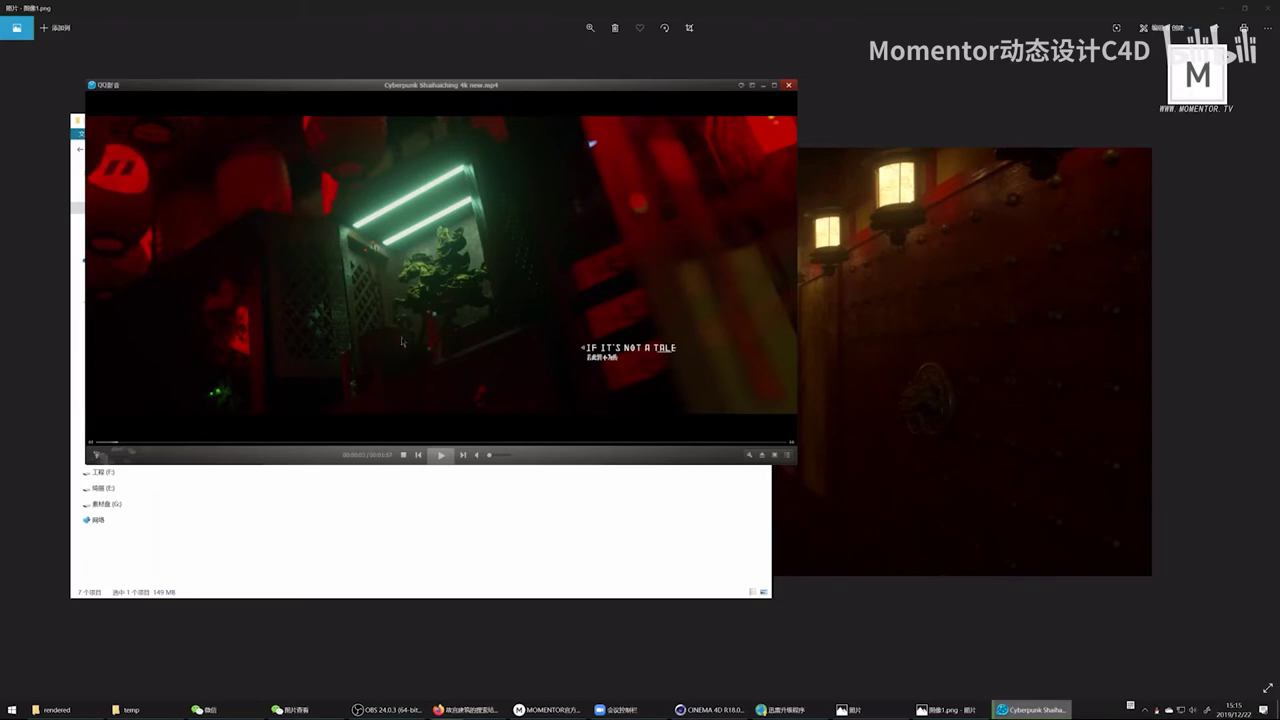
# Step: Watch through the red scene, pause on the sky-lantern pavilion, and bring back the rendered folder
pyautogui.click(453, 238)
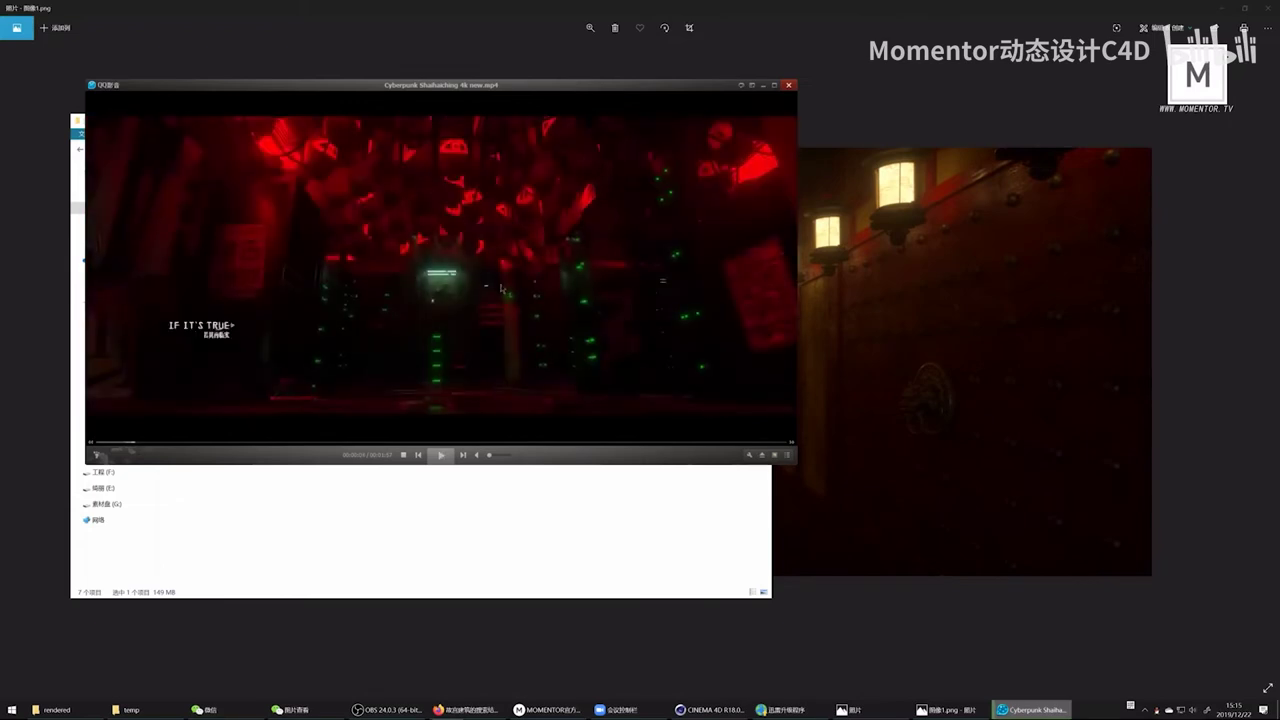
pyautogui.click(475, 289)
pyautogui.click(533, 309)
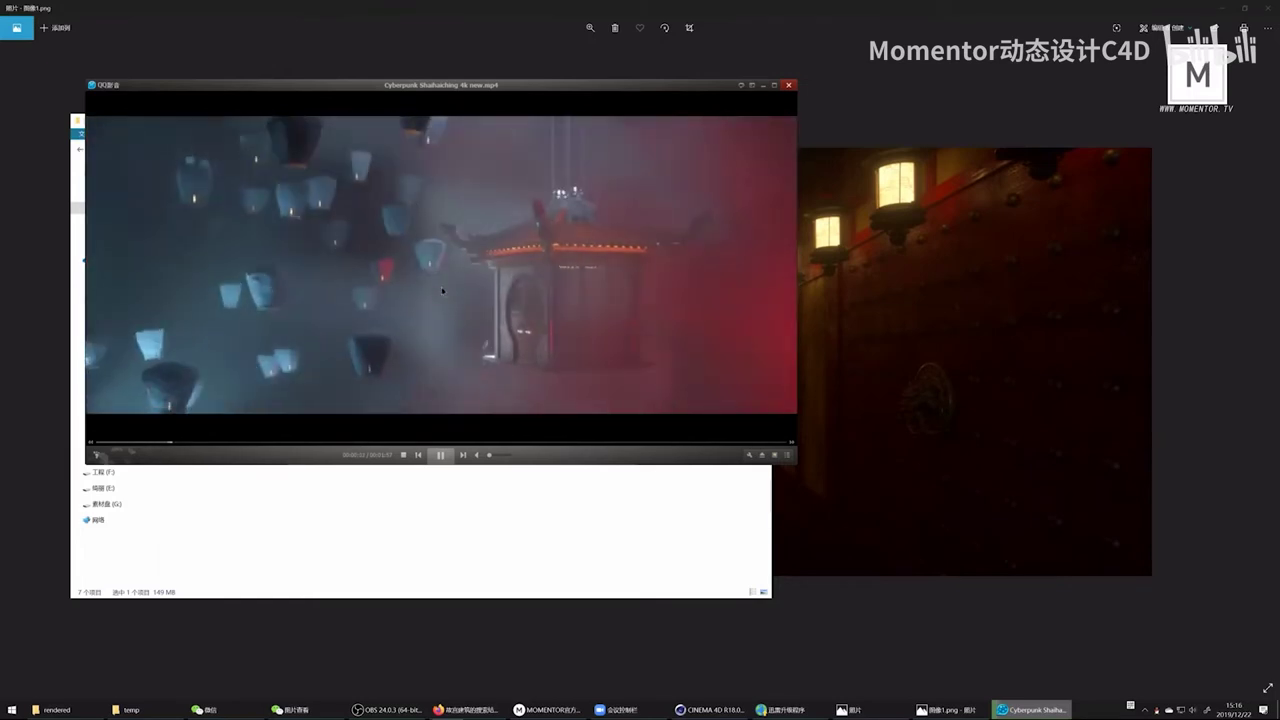
pyautogui.click(443, 290)
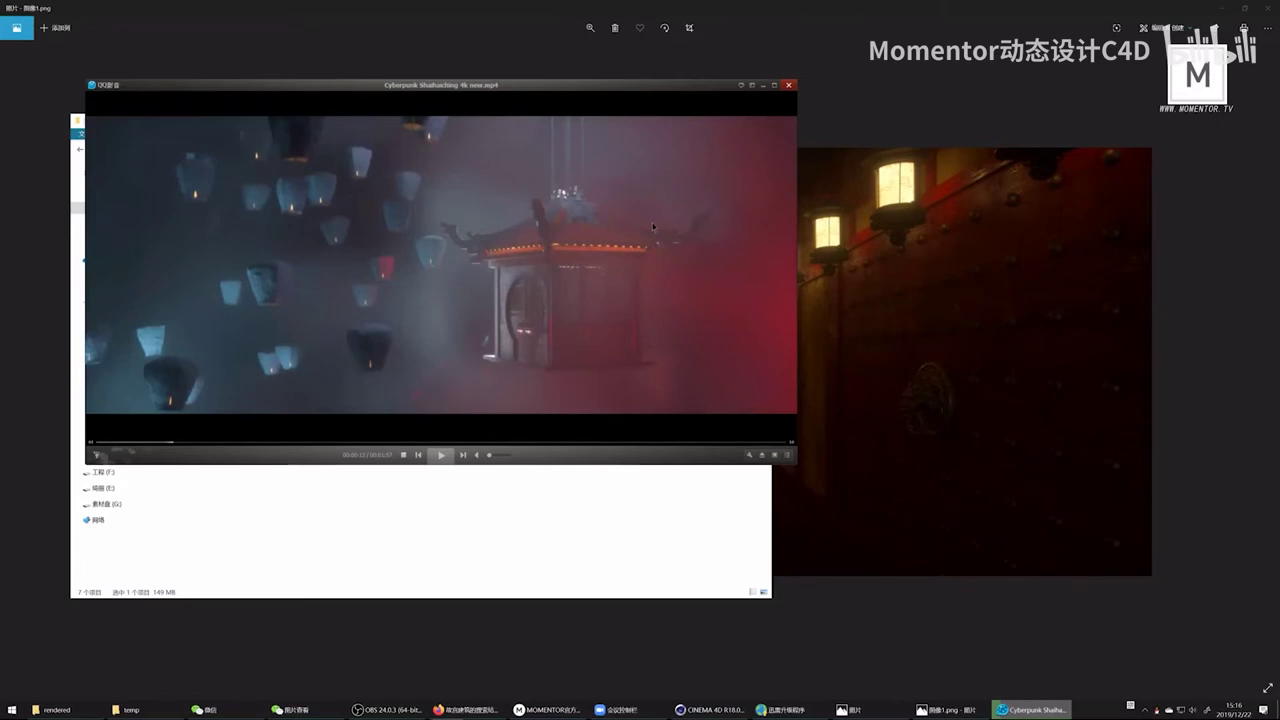
pyautogui.click(55, 710)
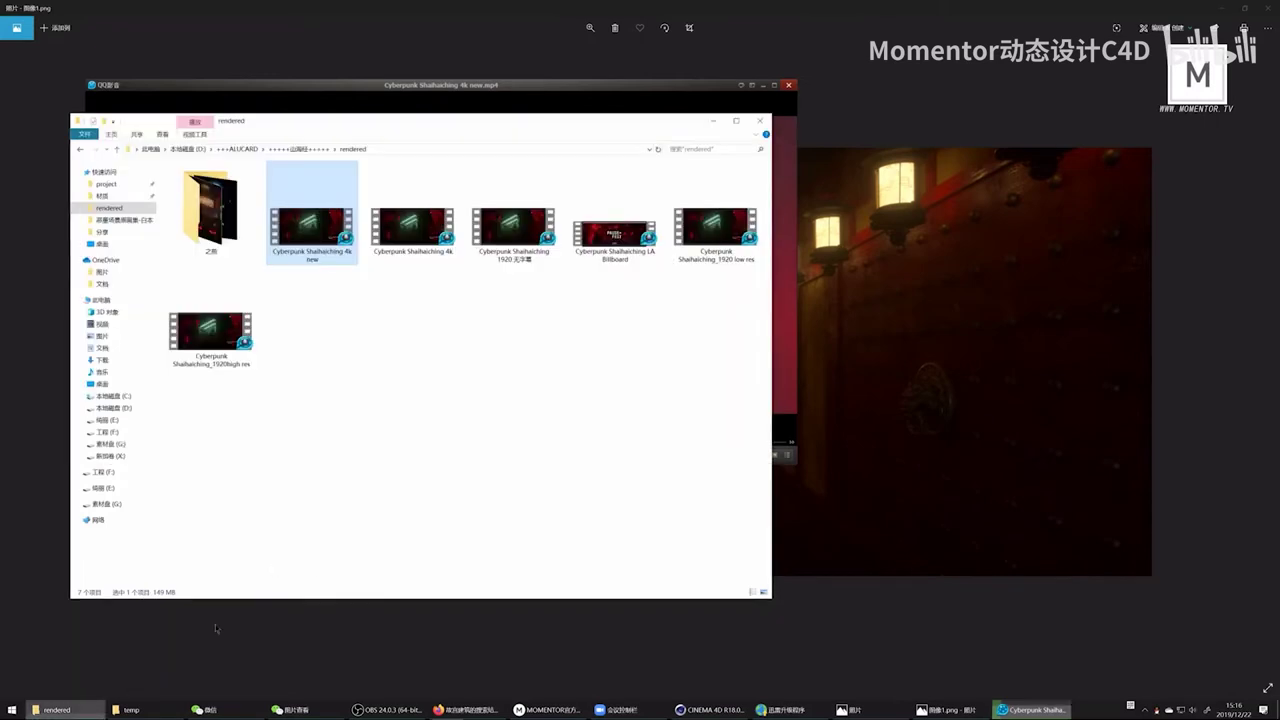
# Step: Navigate via ALUCARD and 山海经 into the desgin设计 > 鹿木 design folder
pyautogui.click(296, 150)
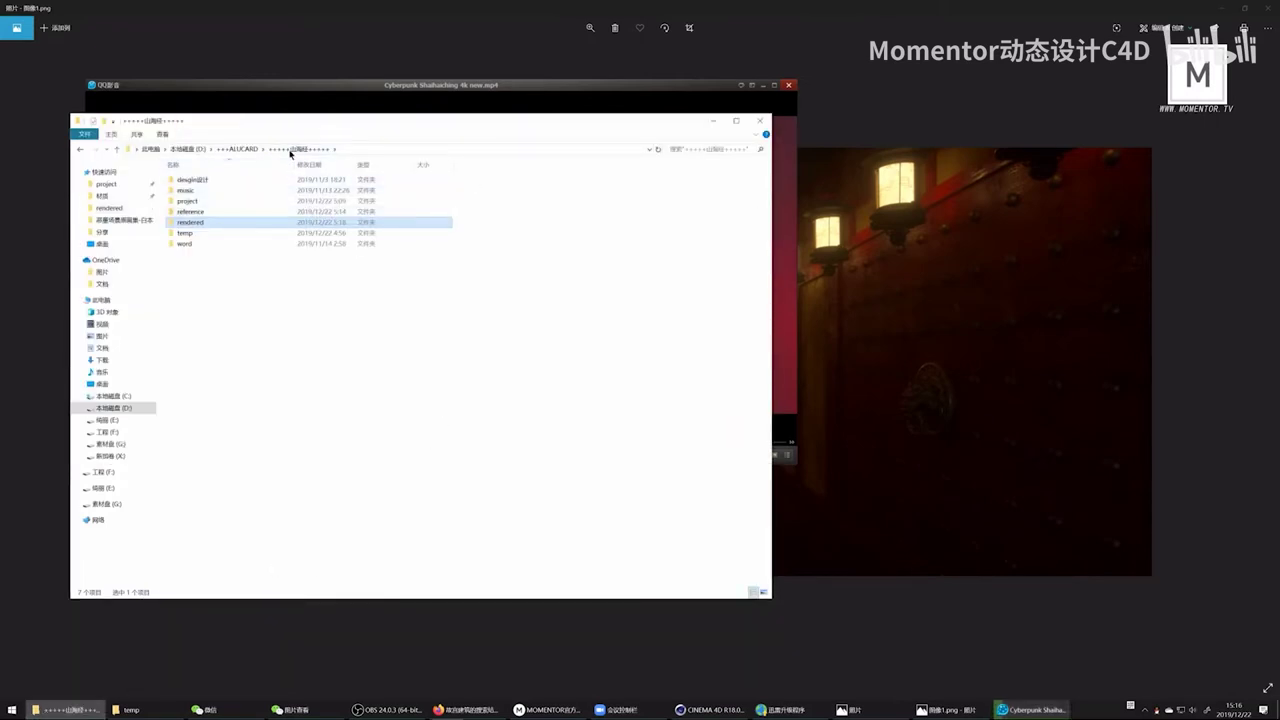
pyautogui.click(243, 149)
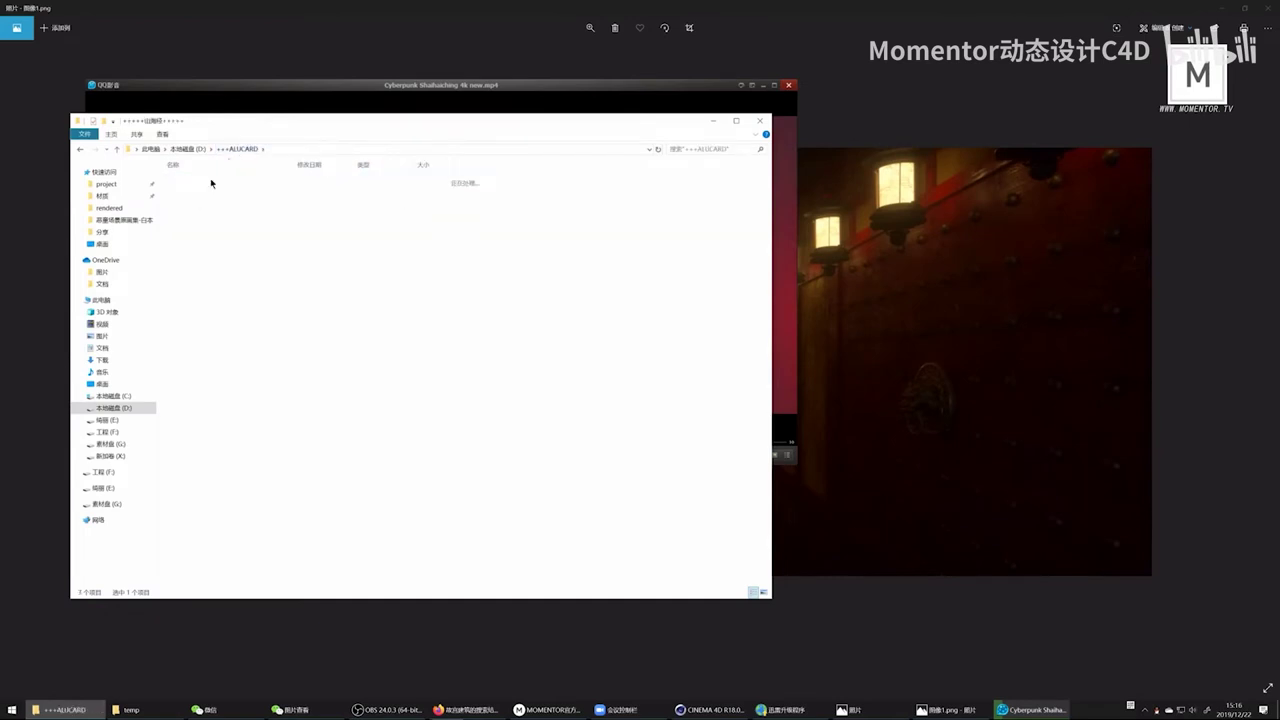
pyautogui.doubleClick(211, 183)
pyautogui.doubleClick(220, 201)
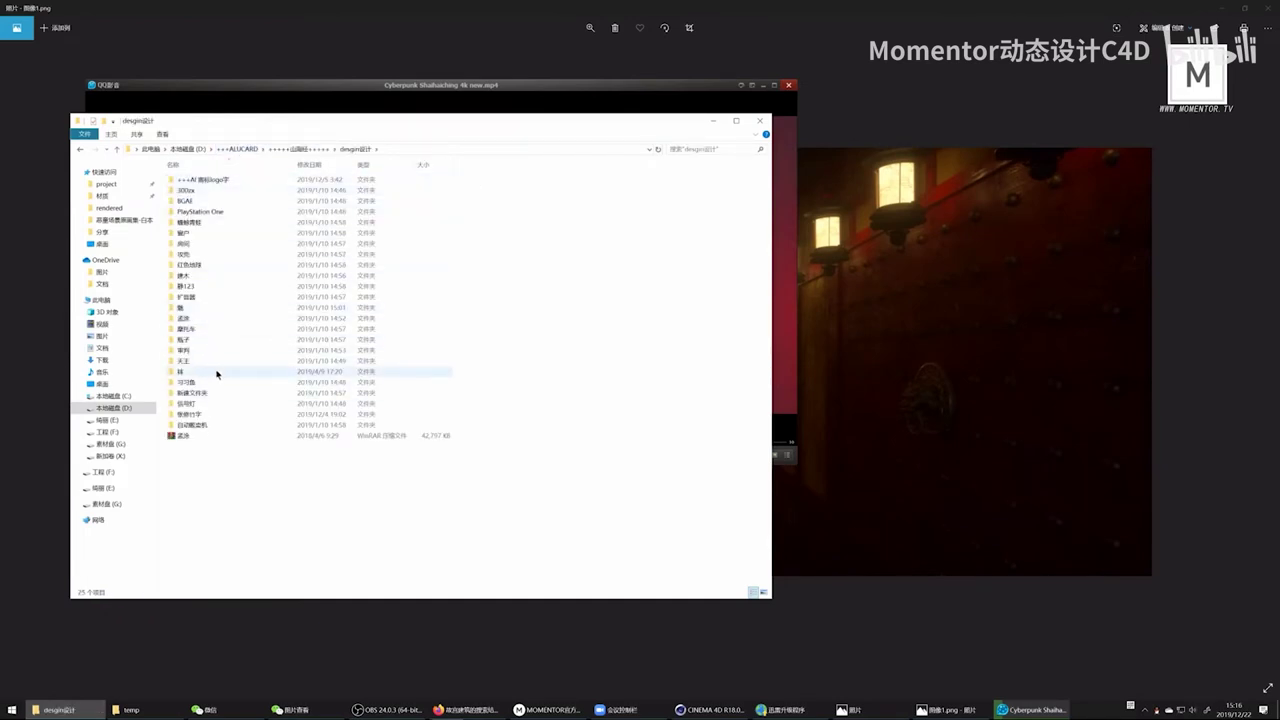
pyautogui.doubleClick(207, 275)
# Step: Review the 分镜1.jpg moodboard, close it, and return to the video player
pyautogui.click(600, 230)
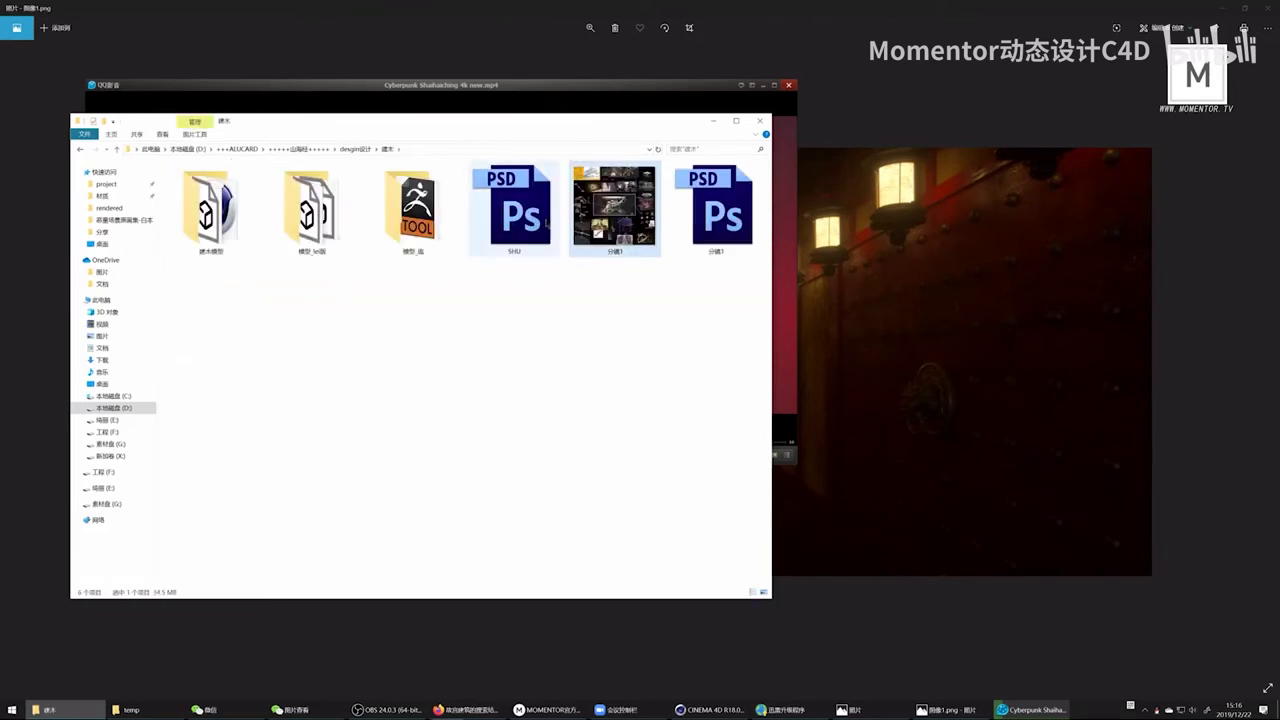
pyautogui.press('Return')
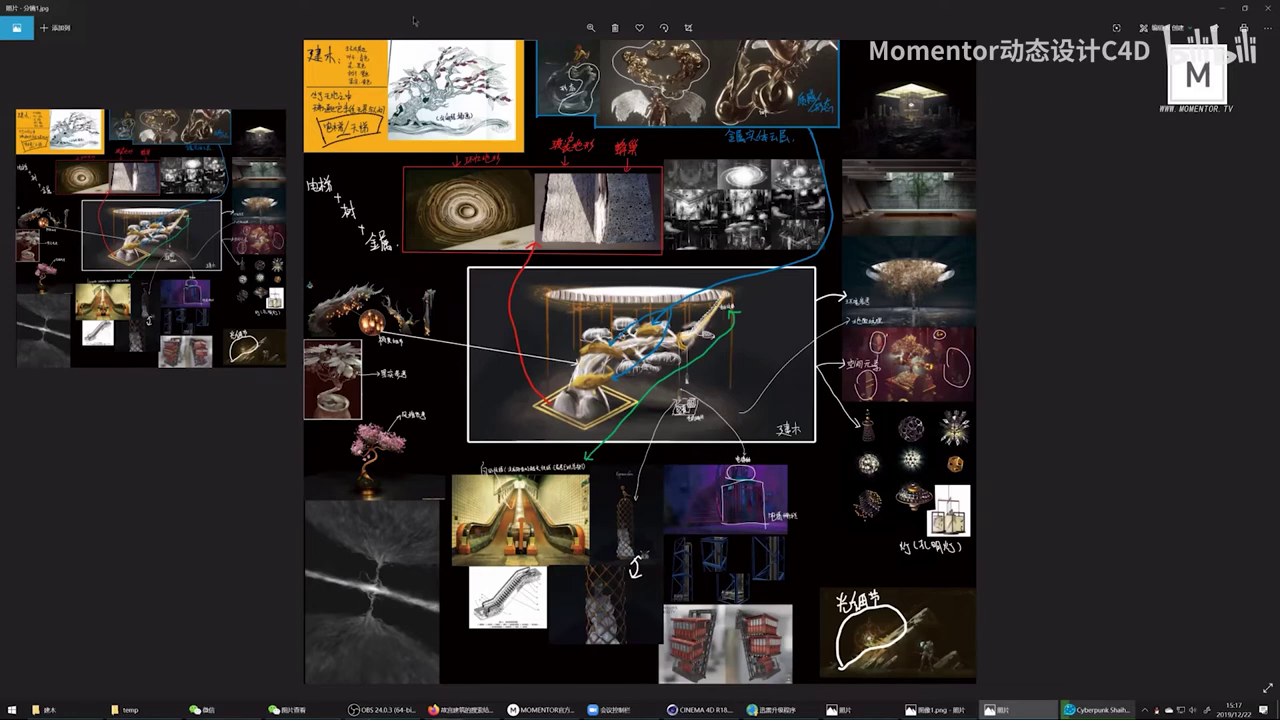
pyautogui.click(1268, 8)
pyautogui.click(468, 102)
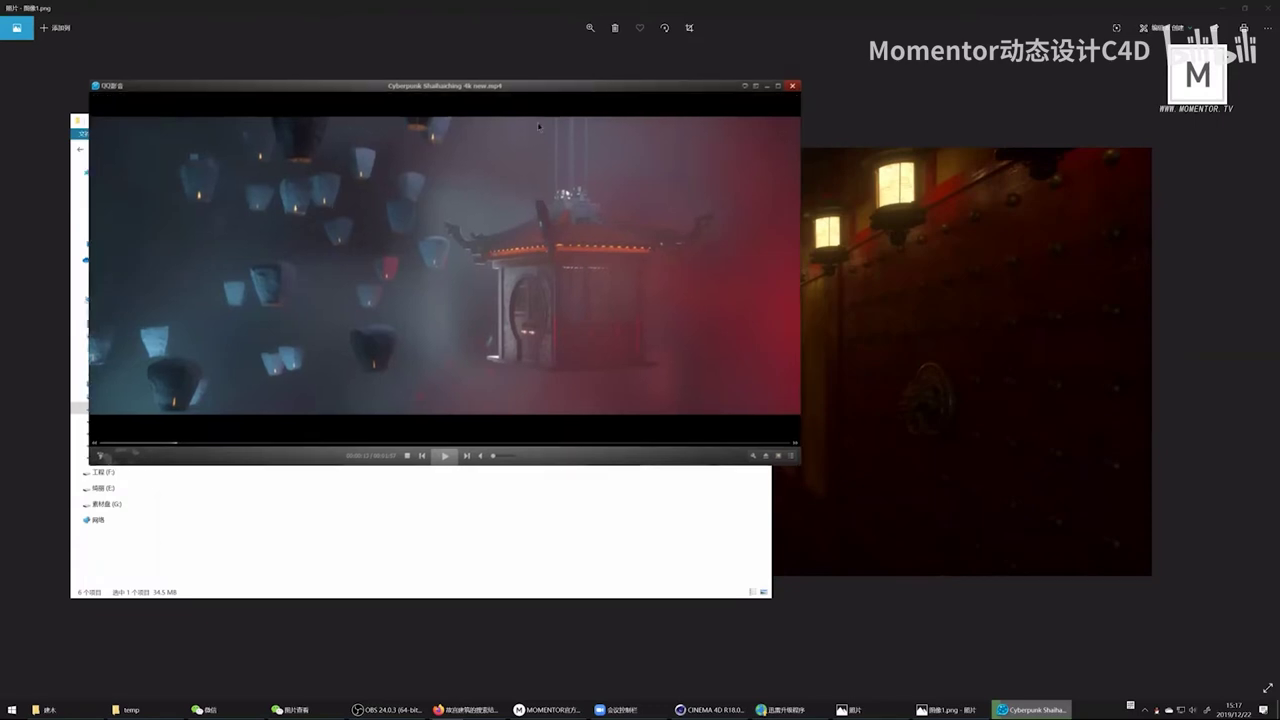
# Step: Move the player aside, browse Explorer back to rendered and 山海经, then reposition the player left
pyautogui.moveTo(348, 343); pyautogui.dragTo(755, 420)
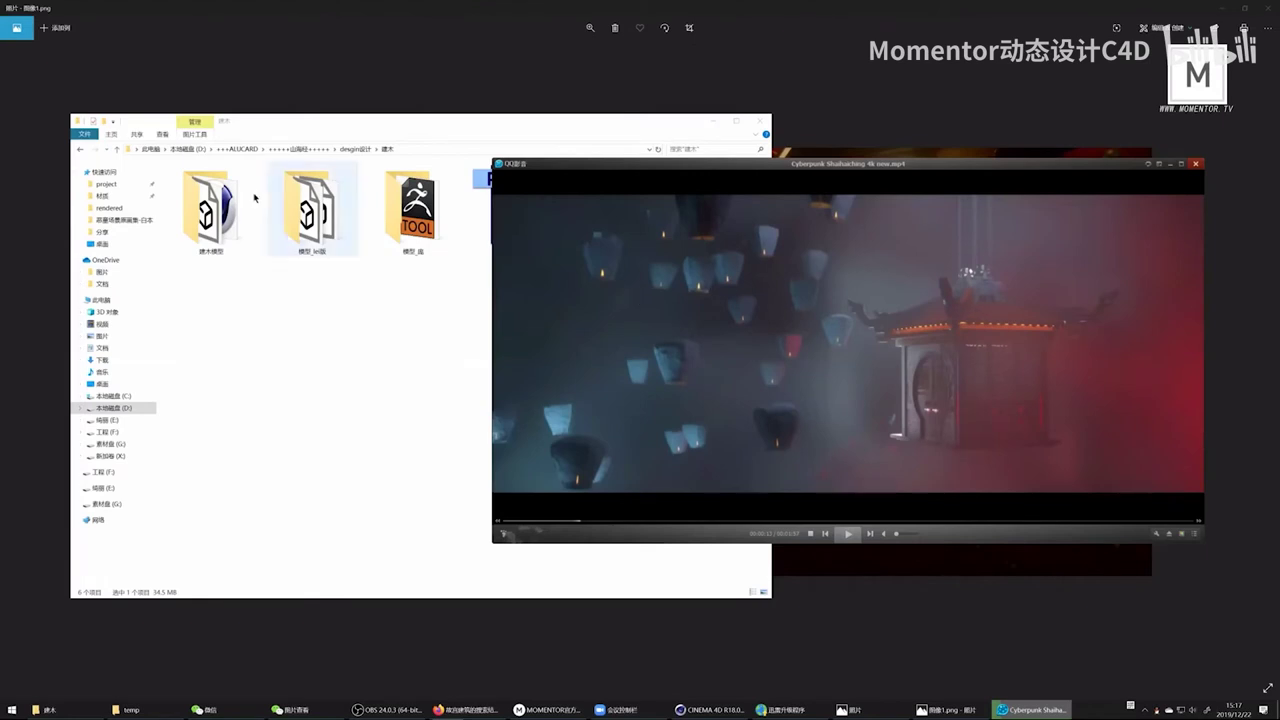
pyautogui.click(124, 206)
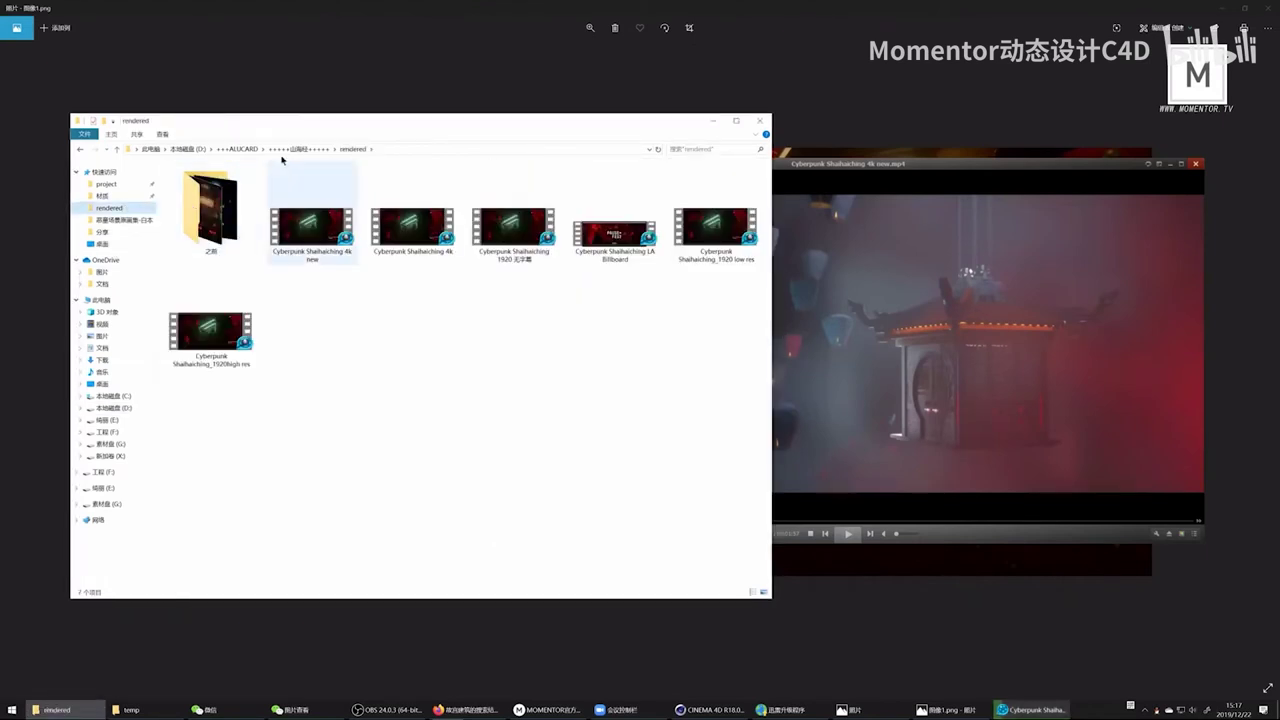
pyautogui.click(298, 148)
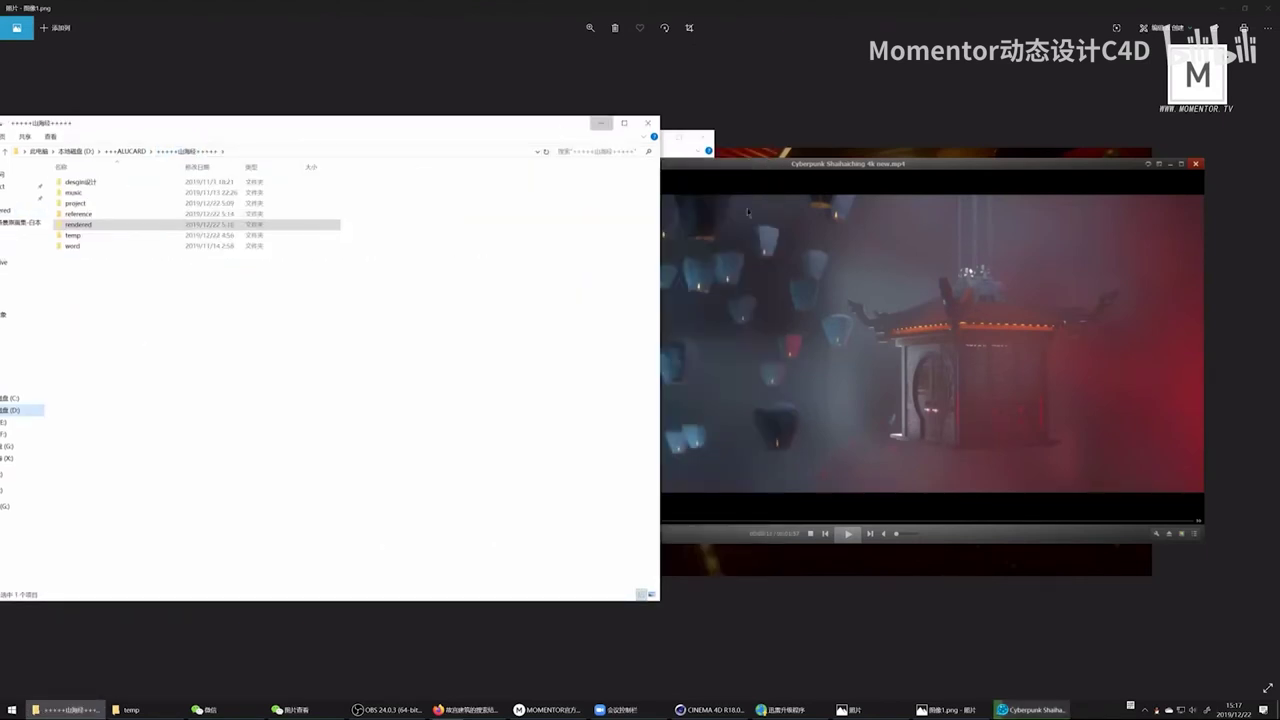
pyautogui.click(600, 126)
pyautogui.moveTo(695, 166); pyautogui.dragTo(483, 153)
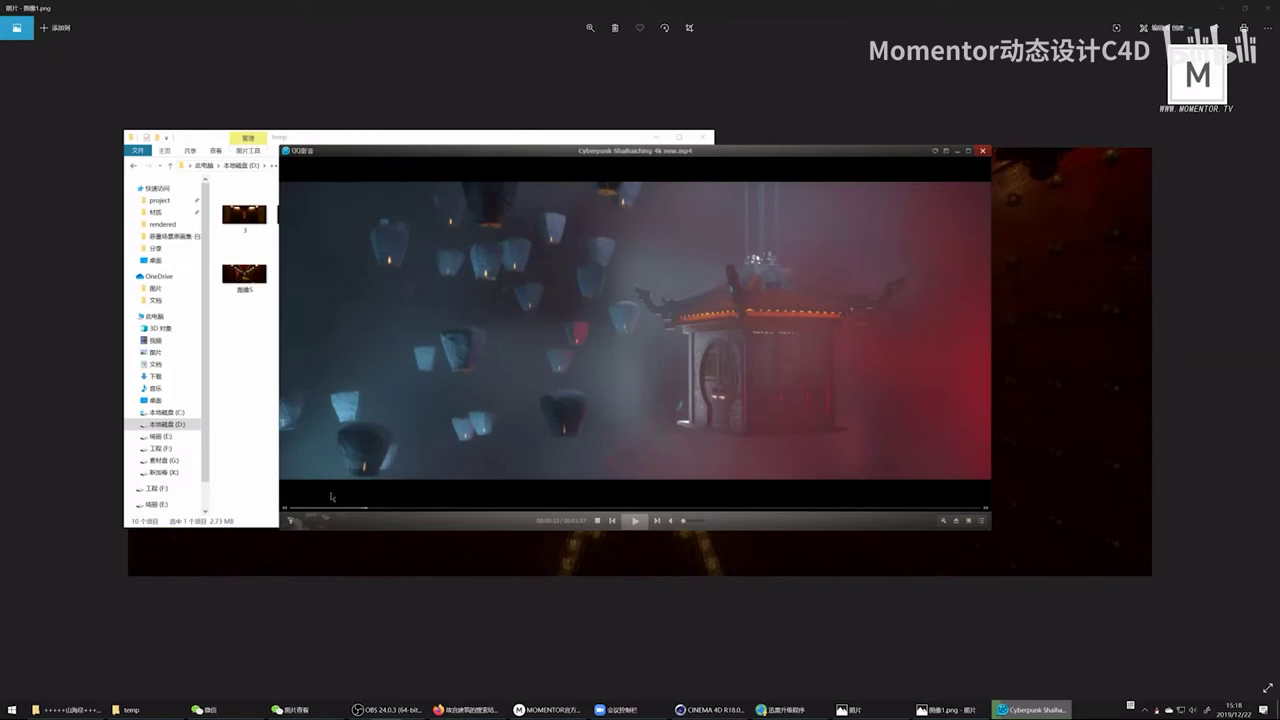
# Step: Toggle play/pause until the video plays past the lantern pavilion
pyautogui.click(623, 258)
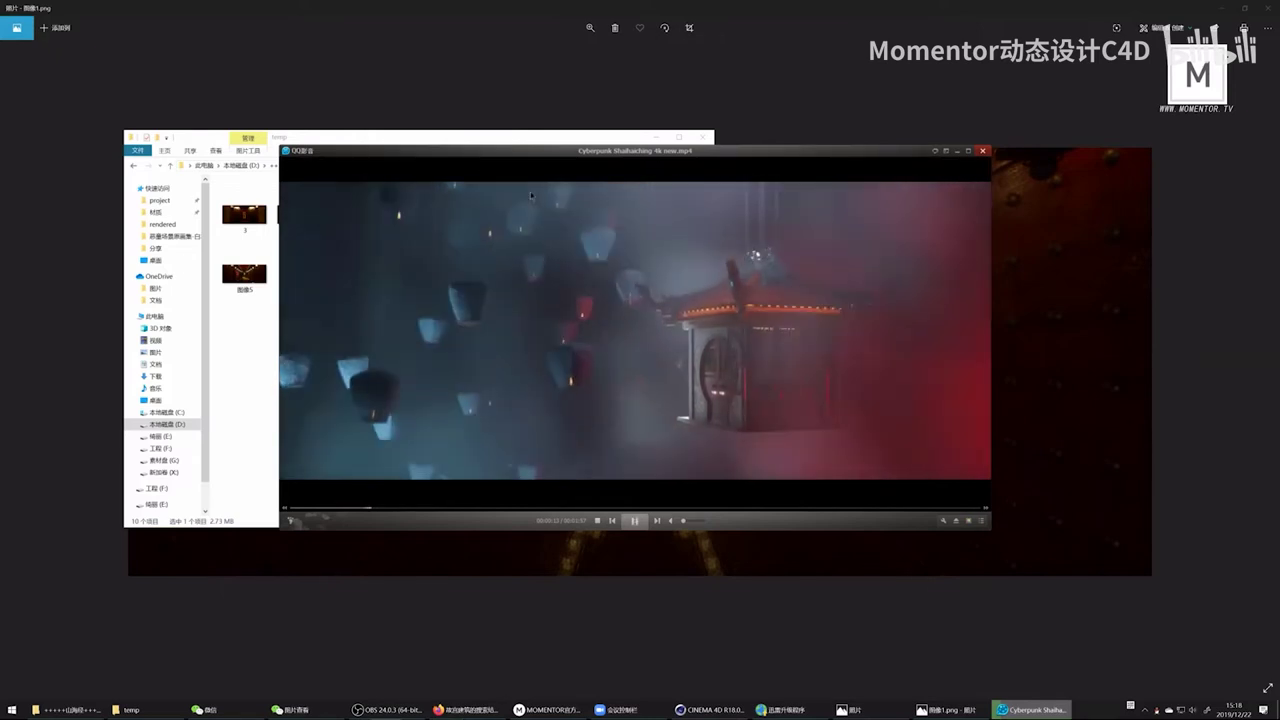
pyautogui.click(623, 258)
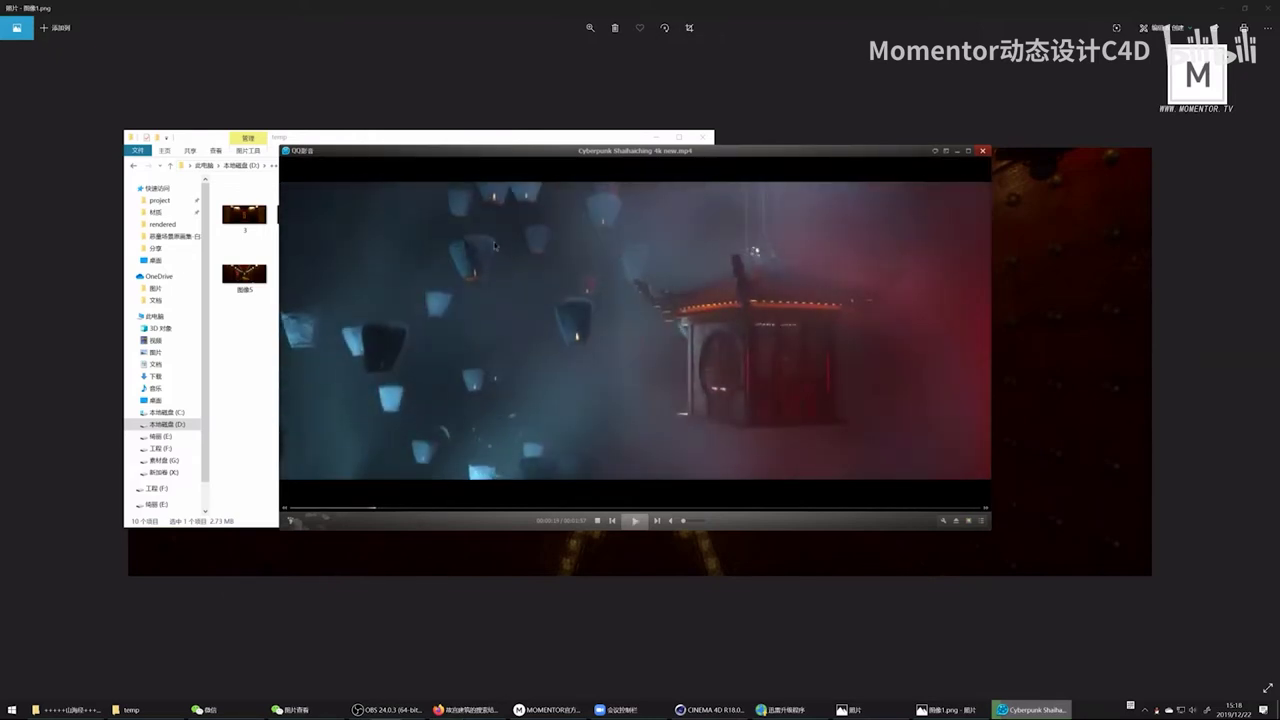
pyautogui.click(618, 327)
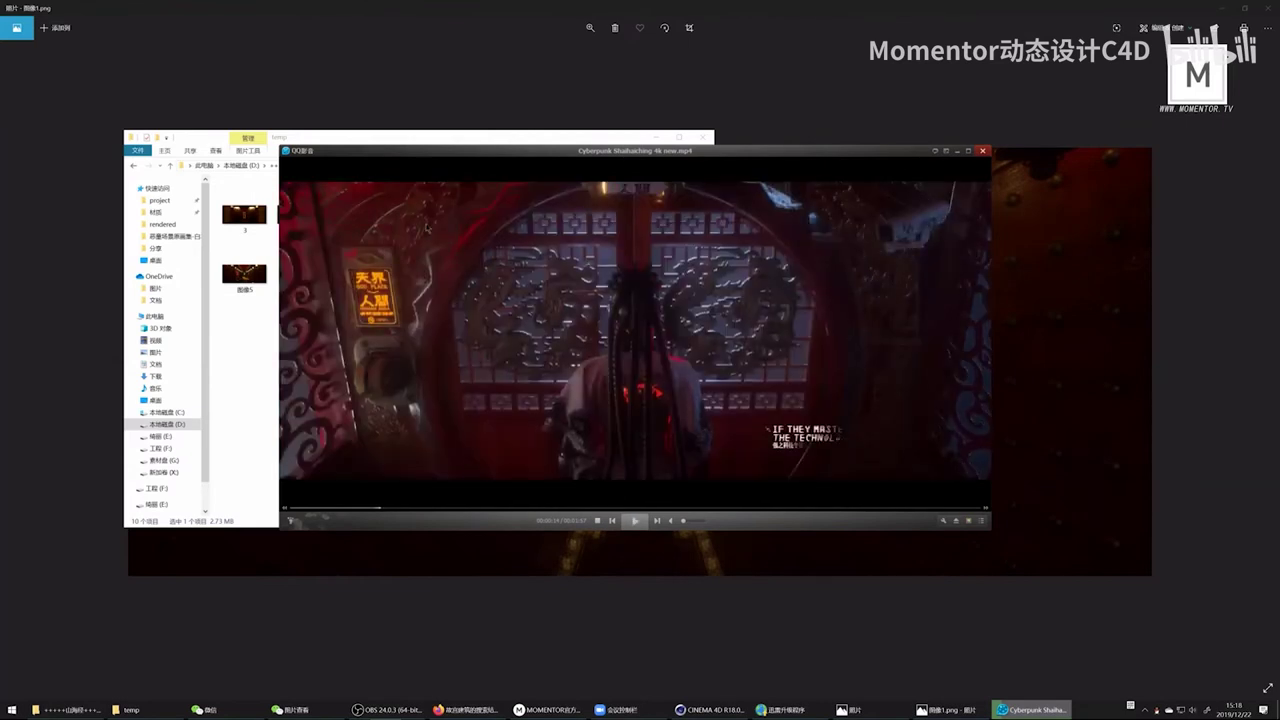
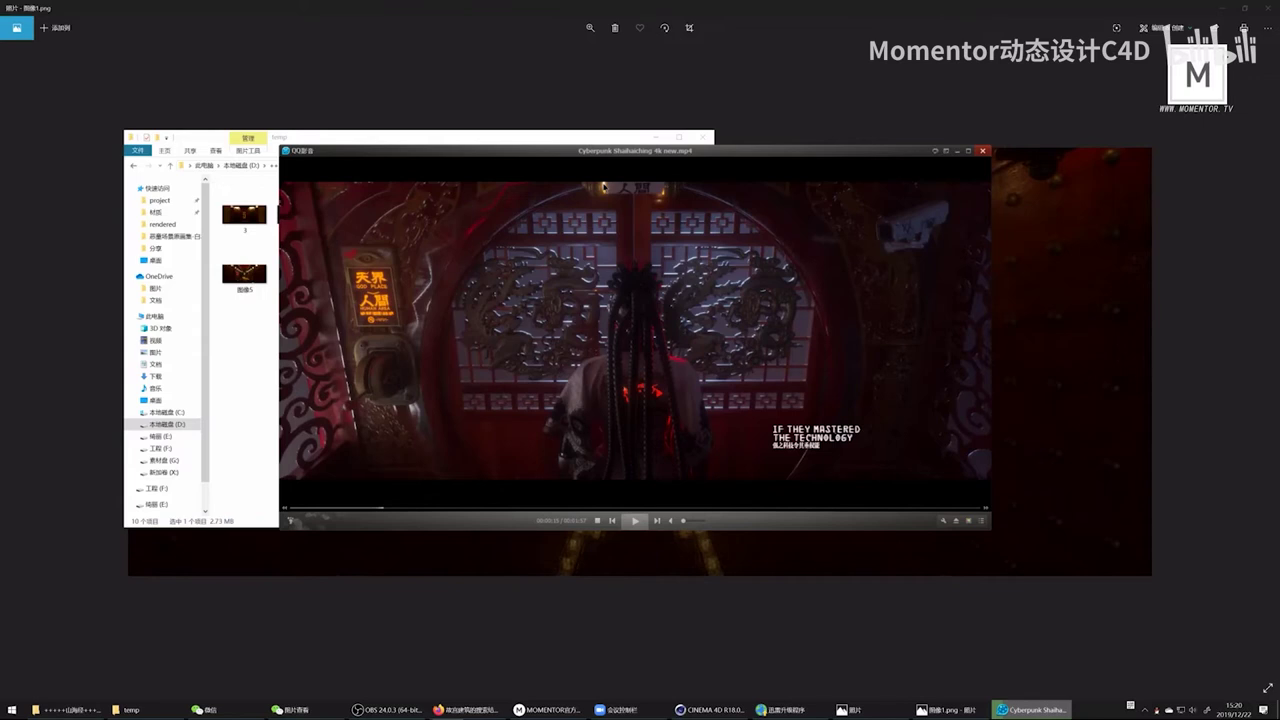
# Step: Play, pause and seek back through the cyberpunk animation's opening scenes
pyautogui.click(604, 187)
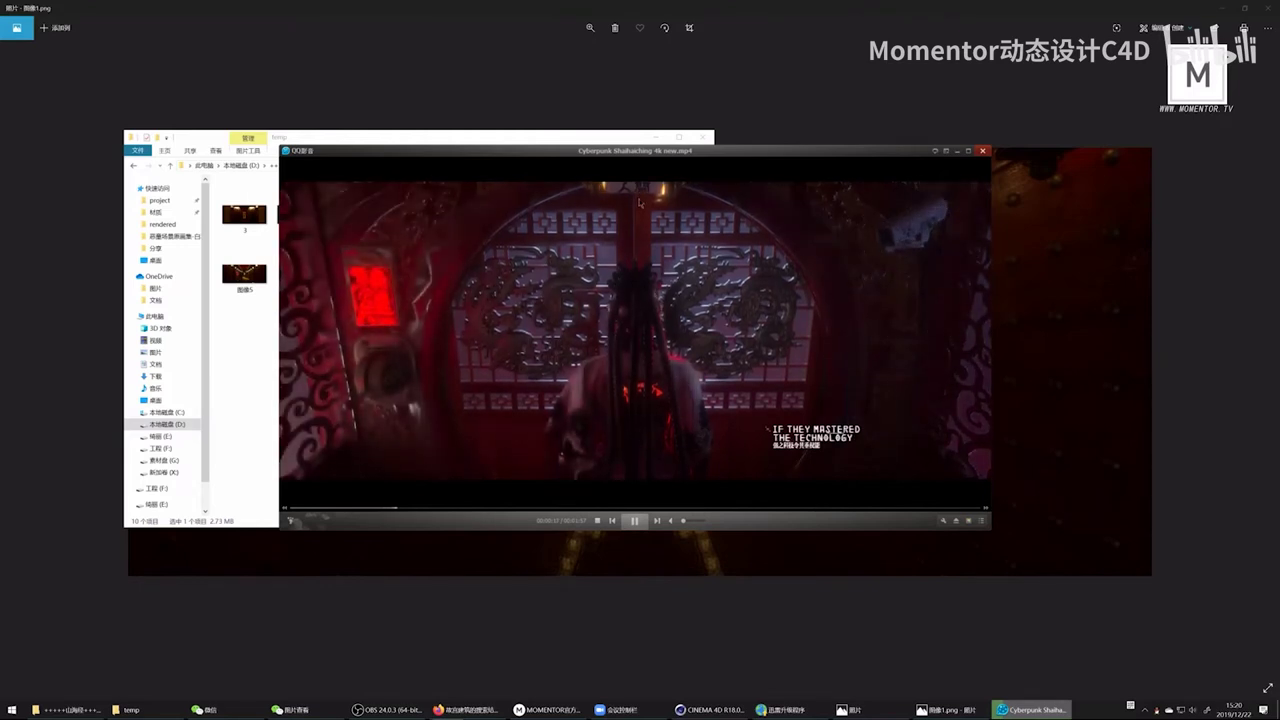
pyautogui.click(661, 226)
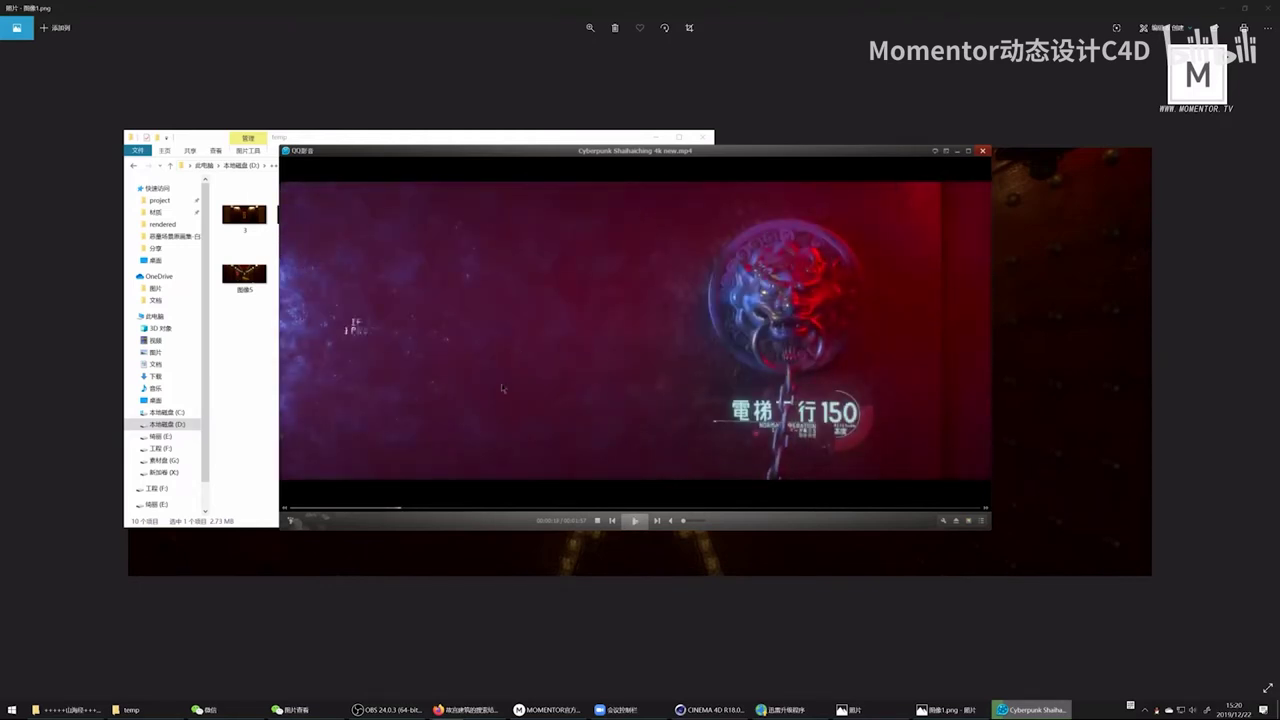
pyautogui.click(383, 507)
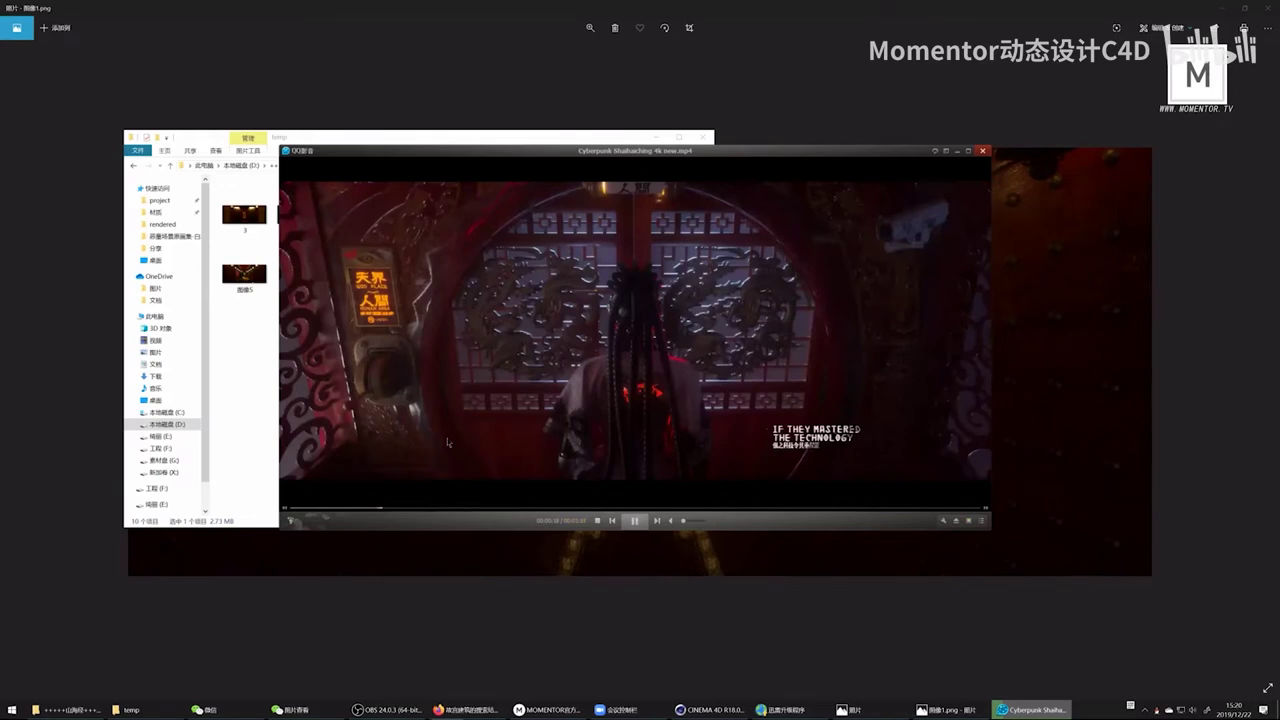
pyautogui.click(396, 432)
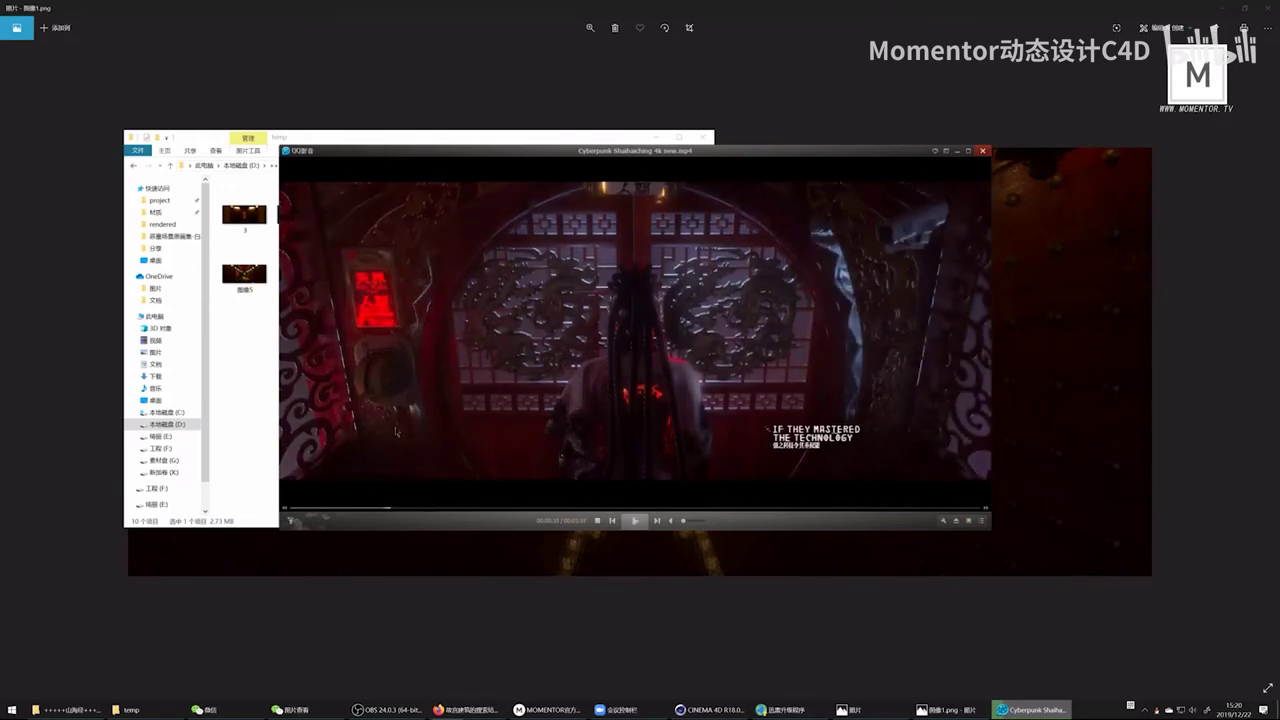
pyautogui.click(406, 351)
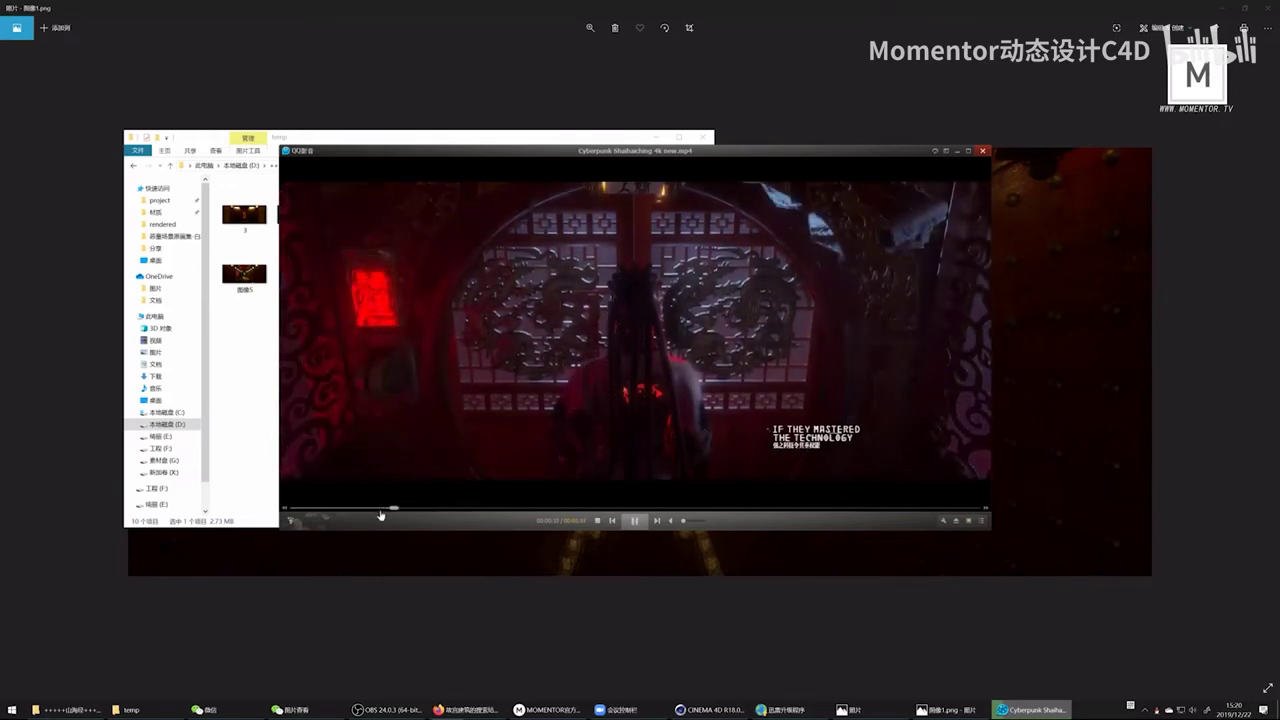
# Step: Pause on the brighter shot, then resume and watch the video full screen
pyautogui.click(378, 326)
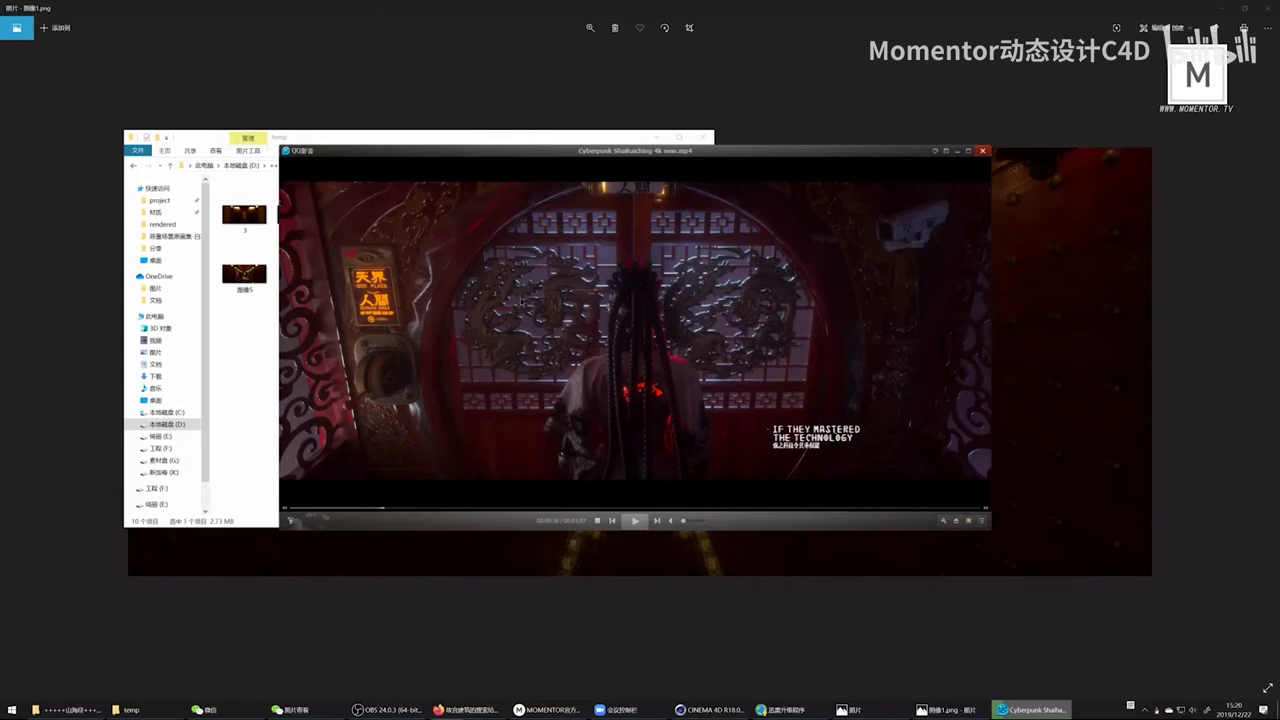
pyautogui.click(541, 287)
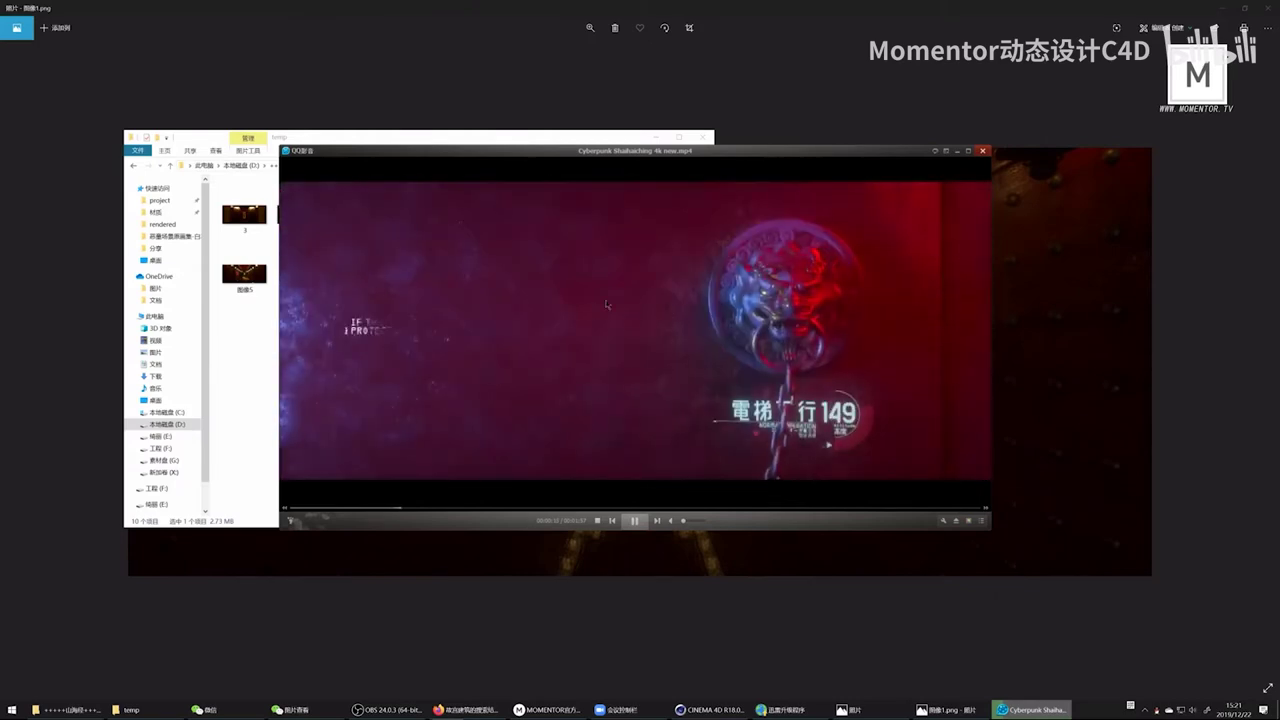
pyautogui.doubleClick(591, 272)
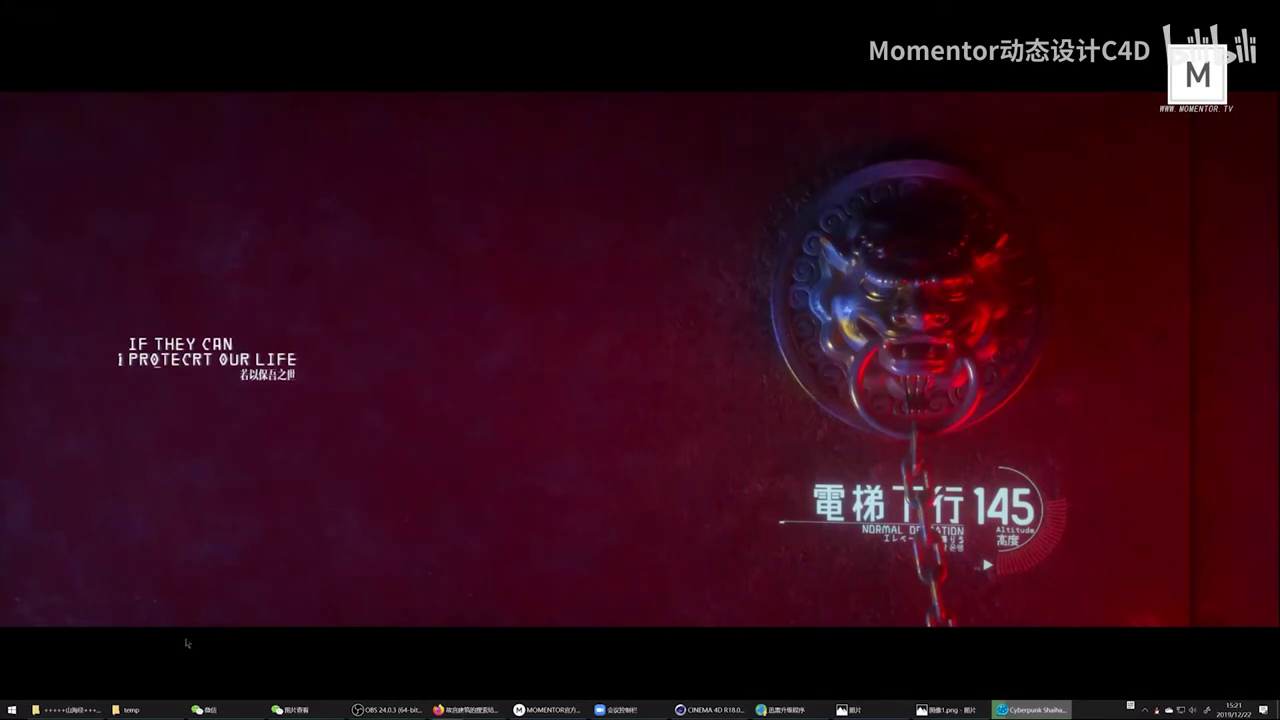
# Step: Bring the temp folder window forward and look into 山海经's reference and rendered folders
pyautogui.click(128, 709)
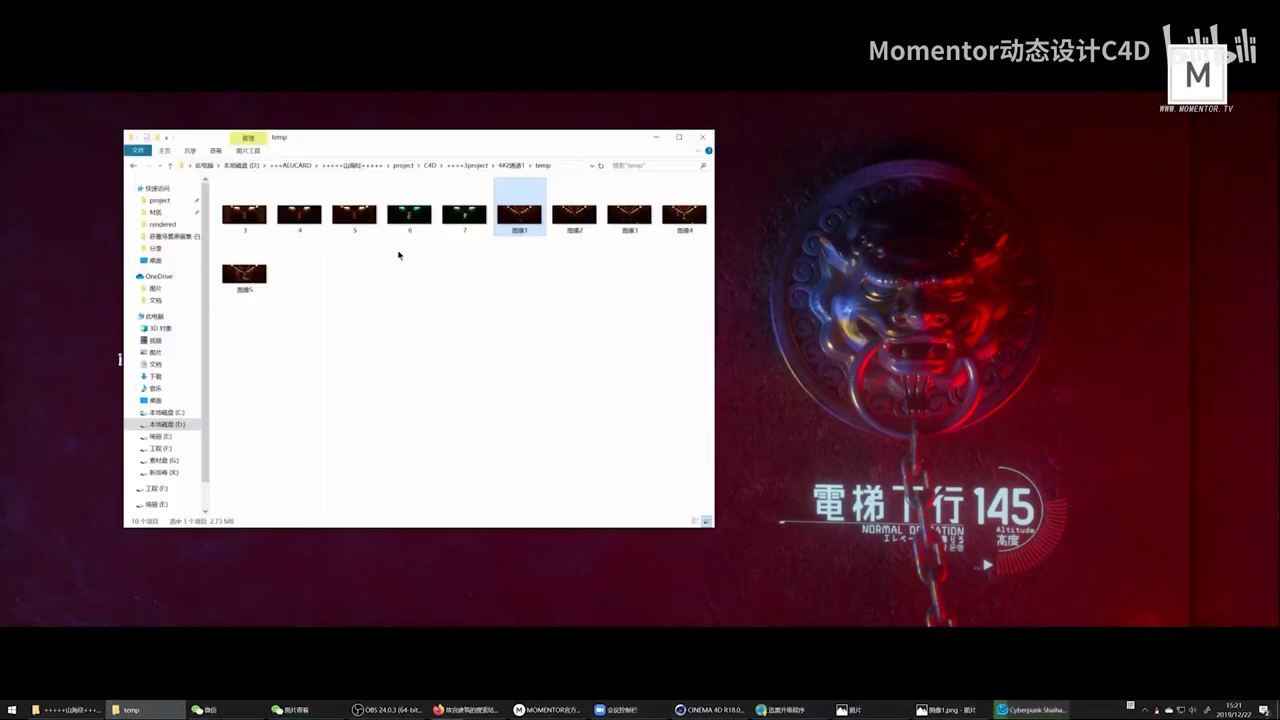
pyautogui.click(403, 166)
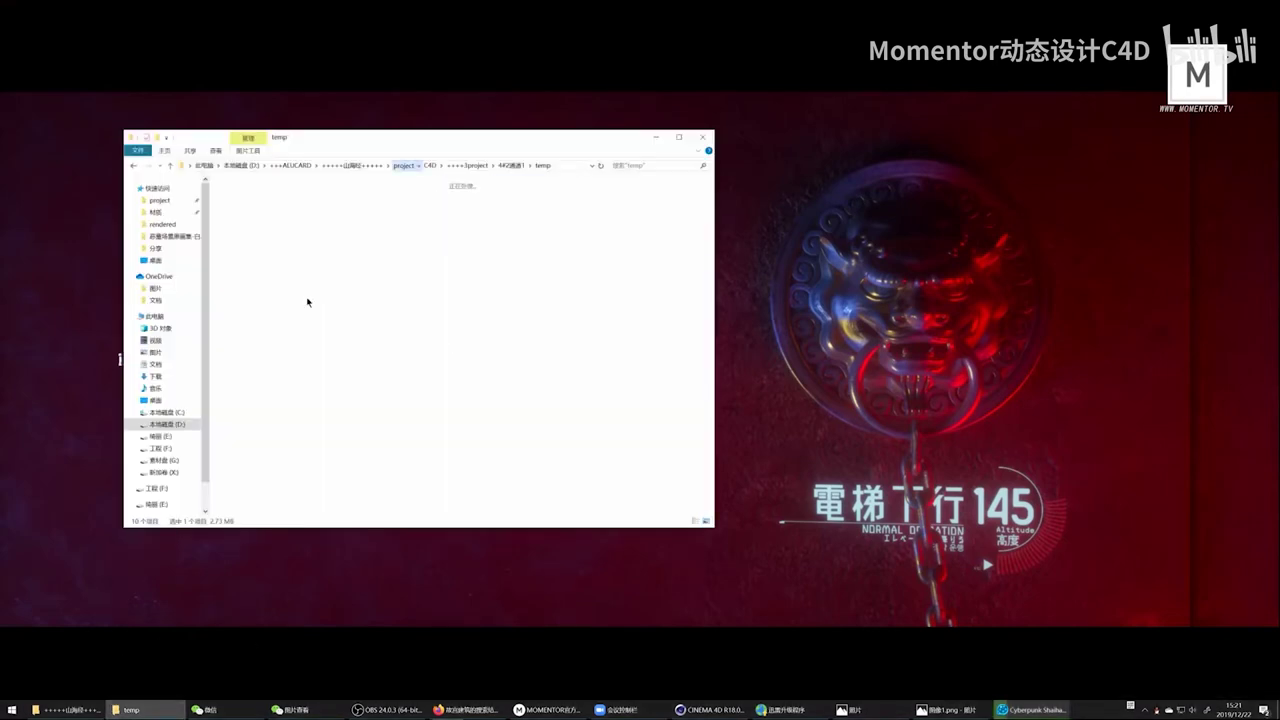
pyautogui.click(377, 166)
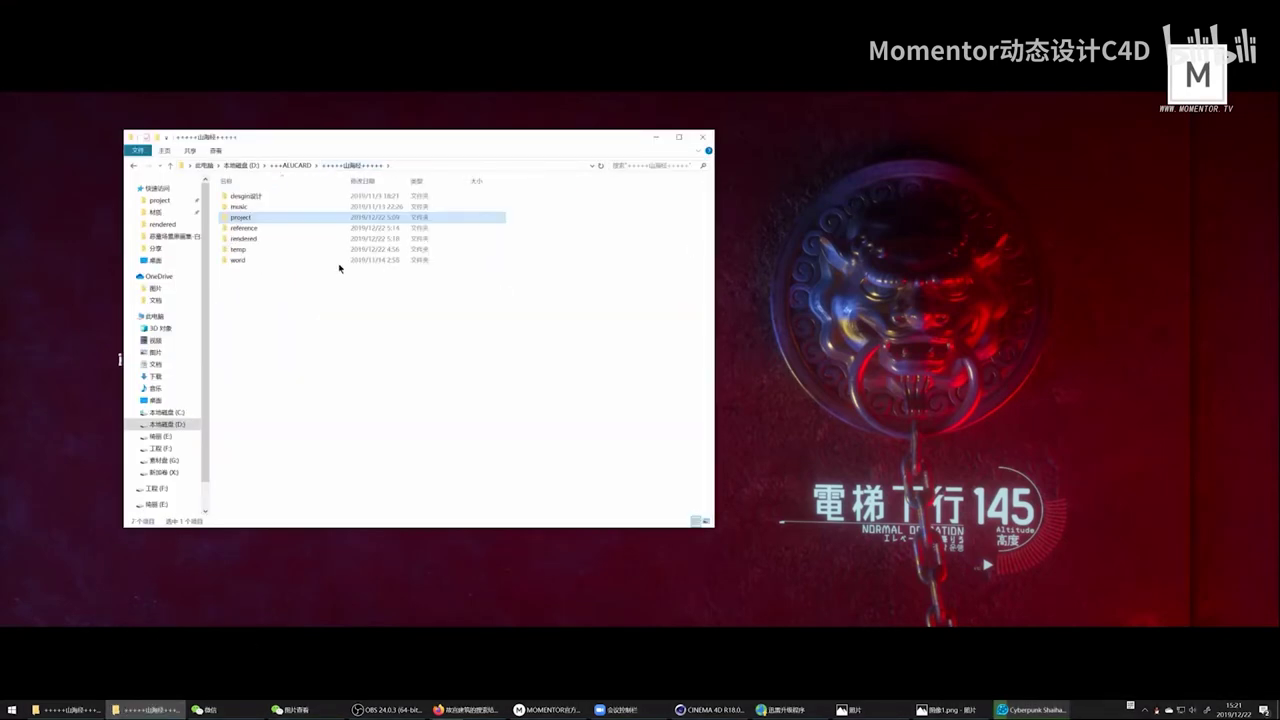
pyautogui.doubleClick(257, 234)
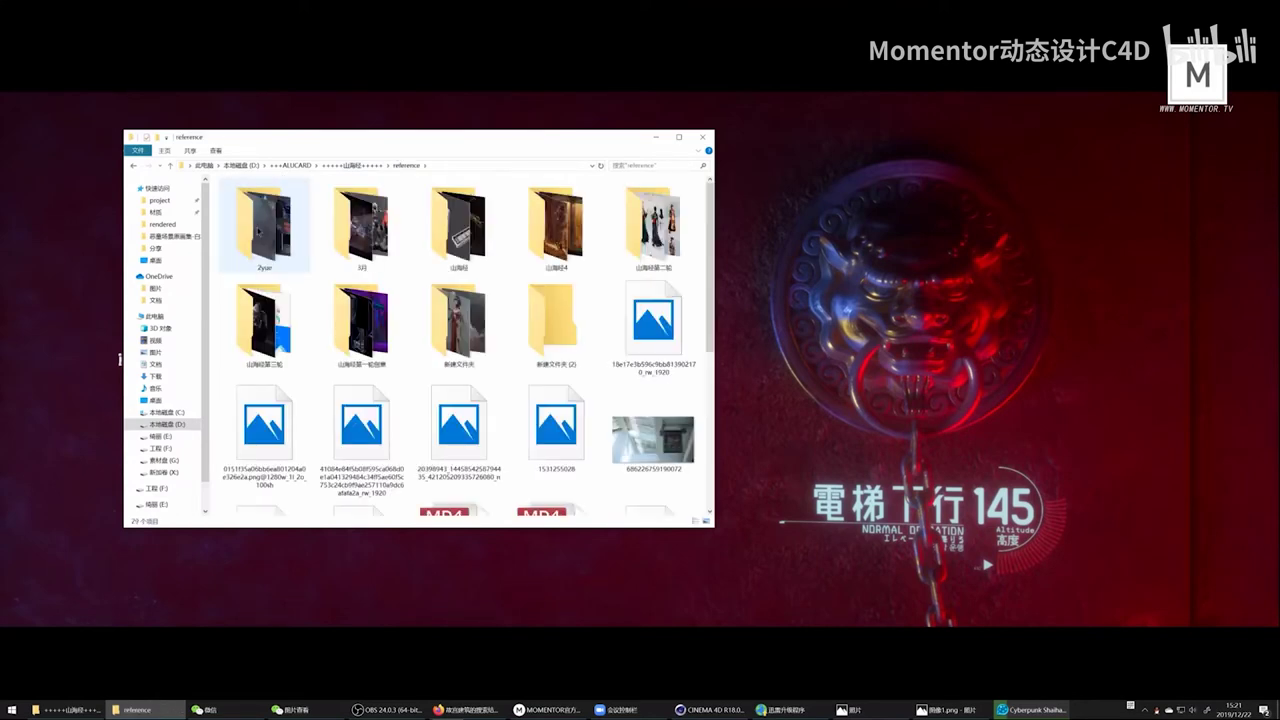
pyautogui.click(342, 169)
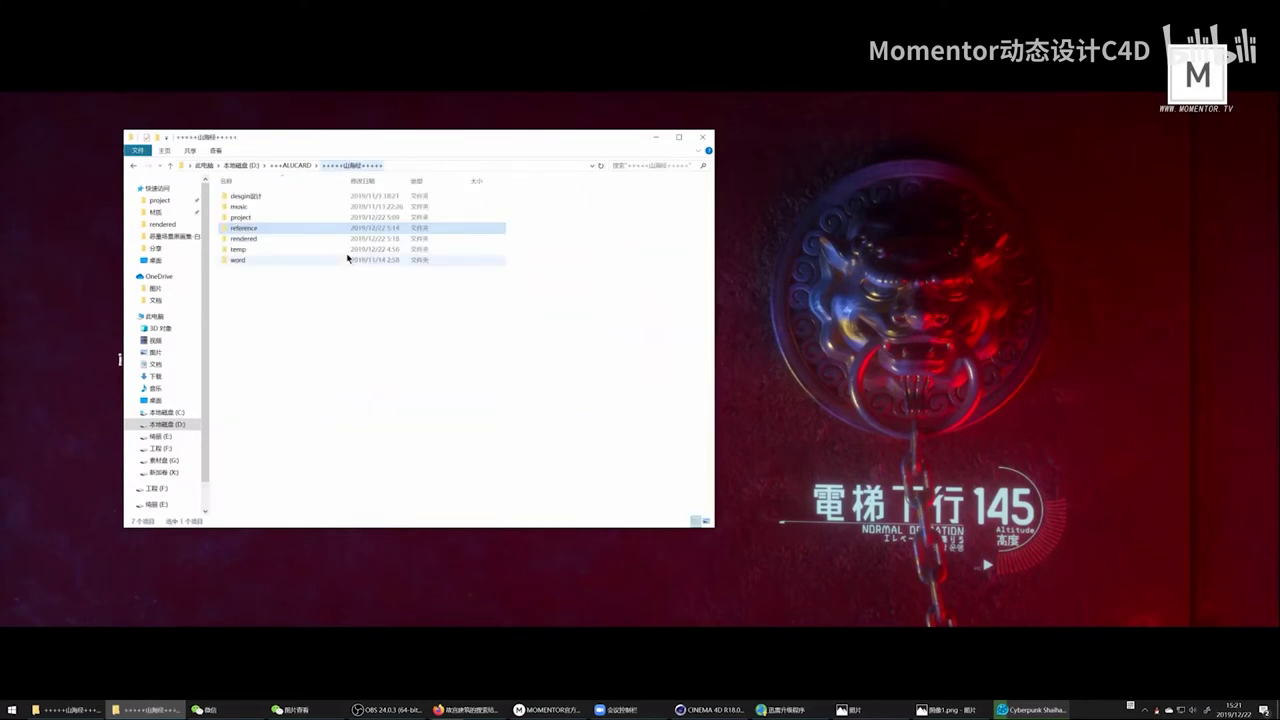
pyautogui.doubleClick(309, 235)
pyautogui.click(354, 166)
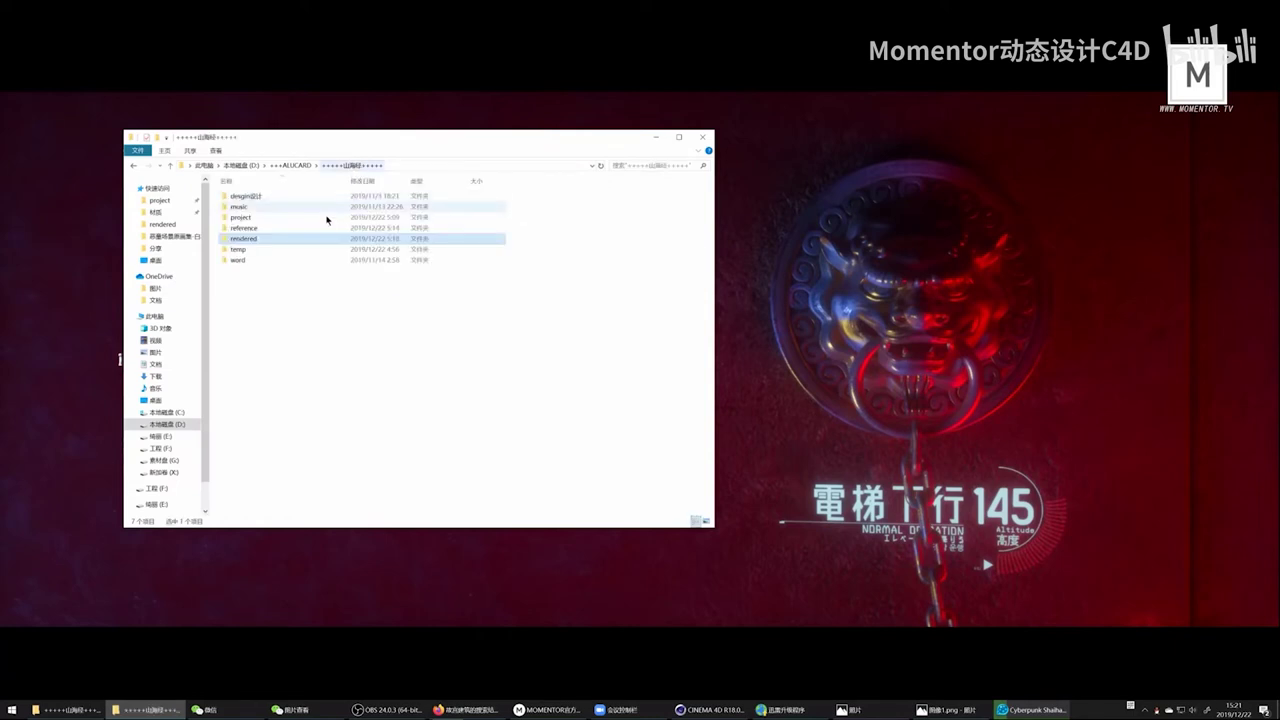
# Step: Go into project > 分享 and open the 乱笔记 notebook photos
pyautogui.doubleClick(264, 217)
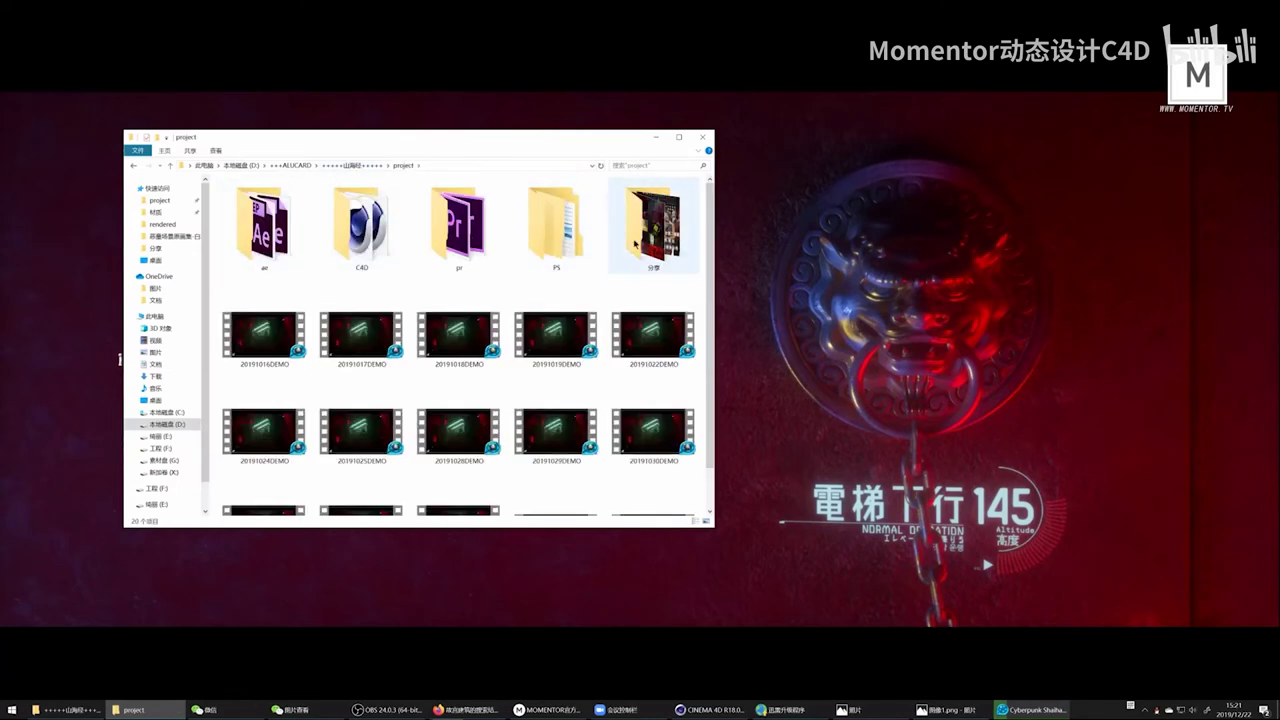
pyautogui.doubleClick(635, 242)
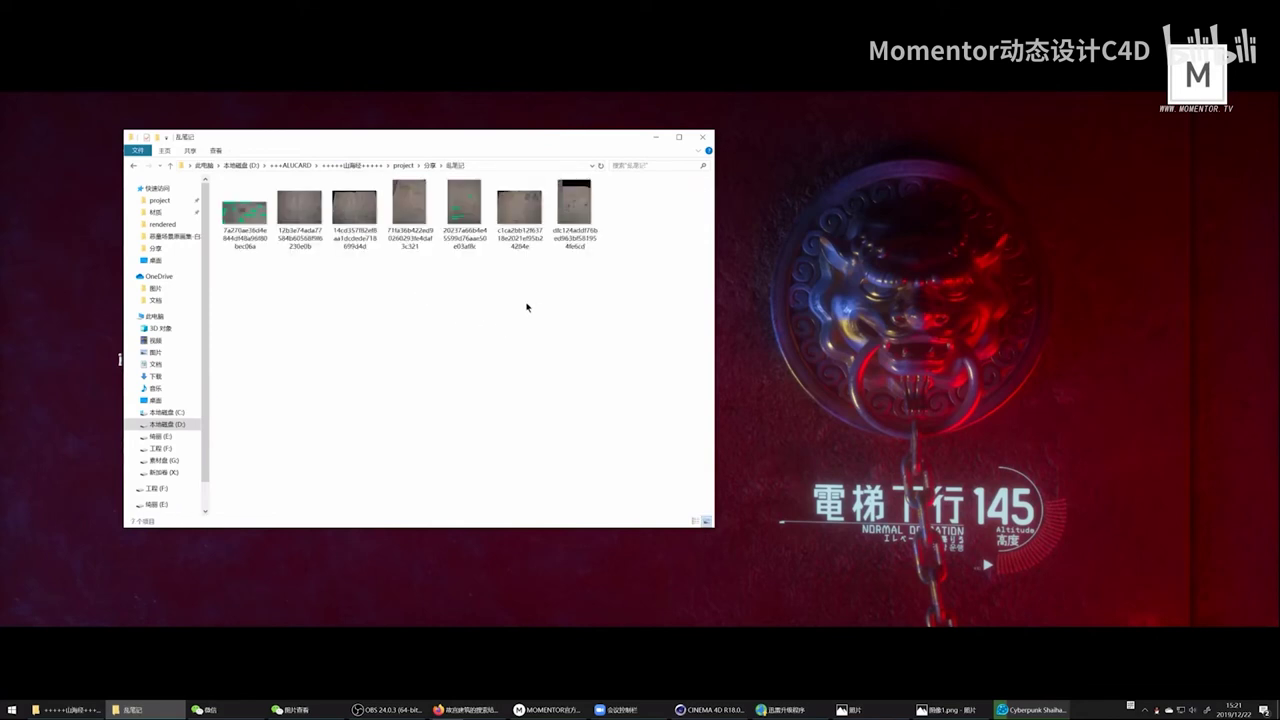
pyautogui.doubleClick(575, 212)
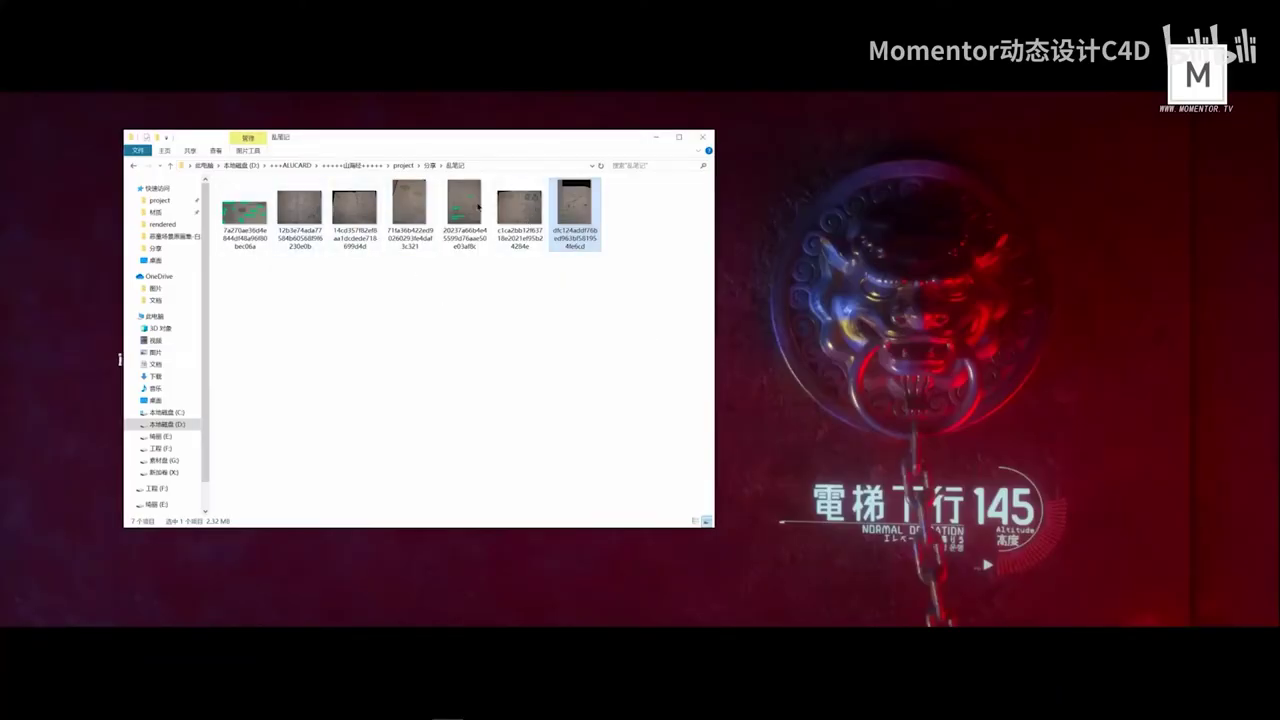
# Step: View the notebook sketch photos in Photos one by one and resize the viewer window
pyautogui.doubleClick(299, 207)
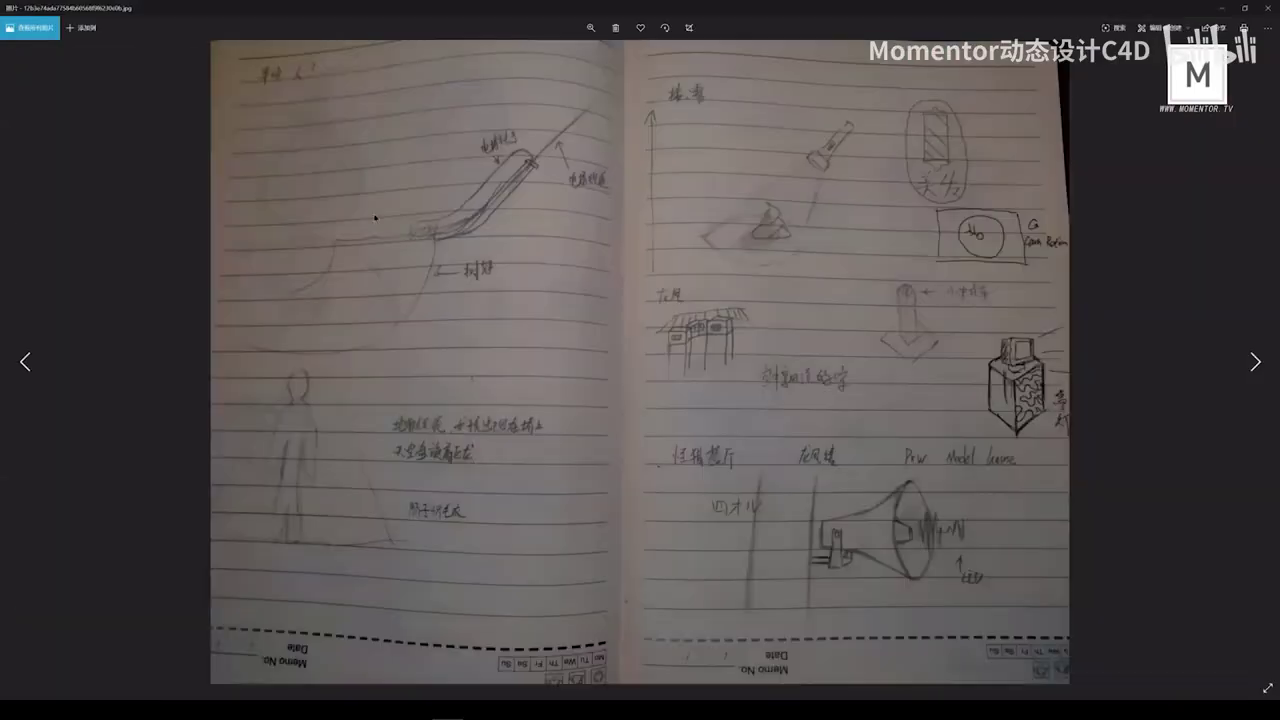
pyautogui.press('Right')
pyautogui.press('Right')
pyautogui.press('Right')
pyautogui.press('Right')
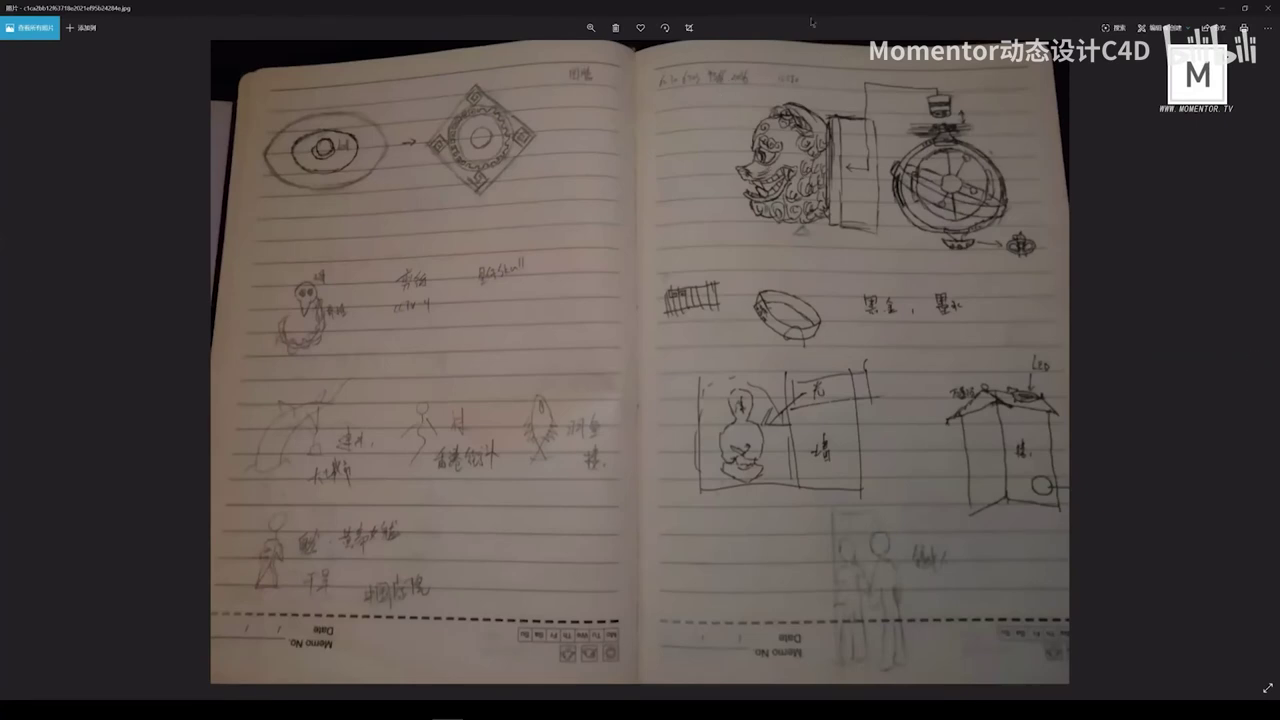
pyautogui.moveTo(811, 21); pyautogui.dragTo(256, 73)
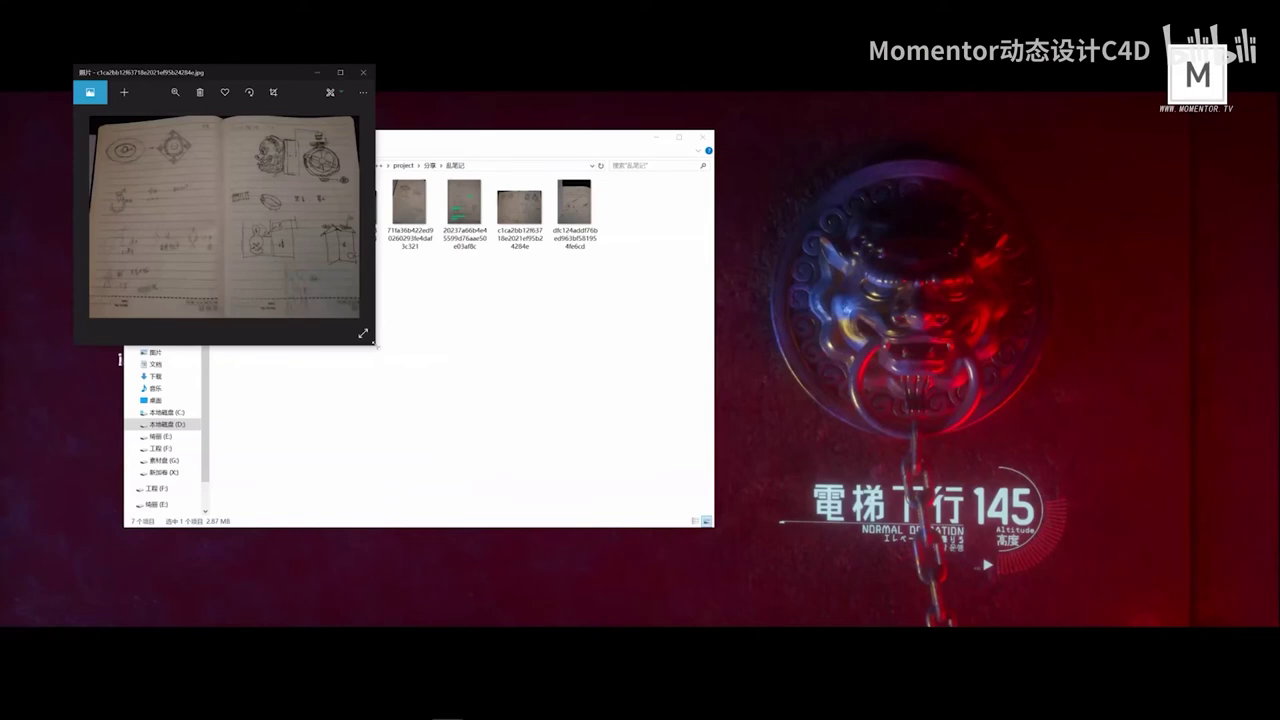
pyautogui.moveTo(374, 345); pyautogui.dragTo(700, 502)
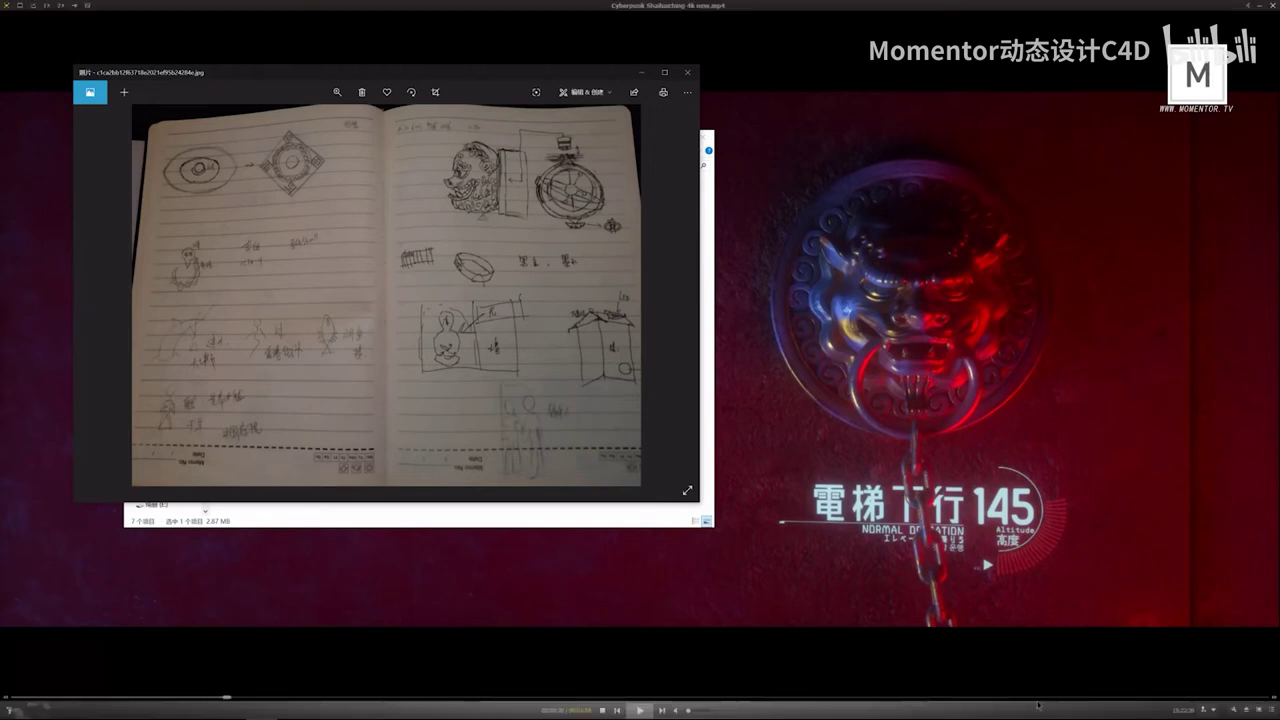
# Step: Jump the video to the red city scene, minimize the photo window, exit full screen
pyautogui.click(1040, 697)
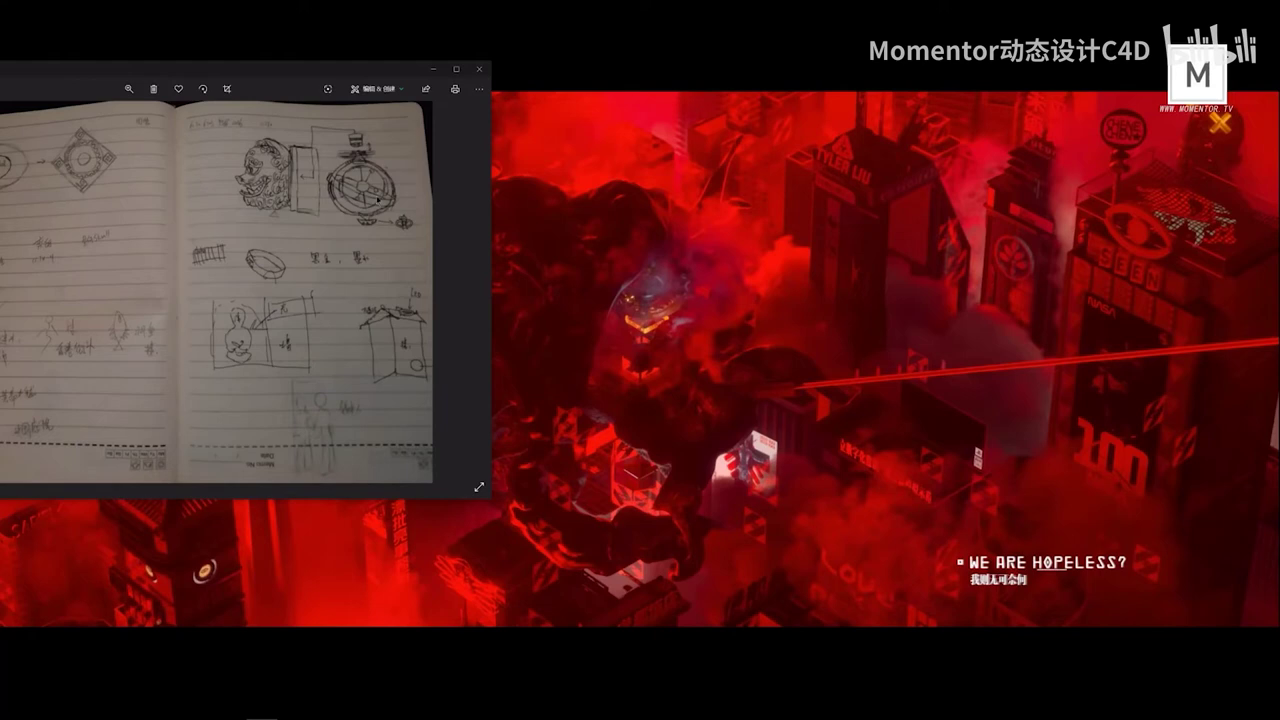
pyautogui.click(456, 70)
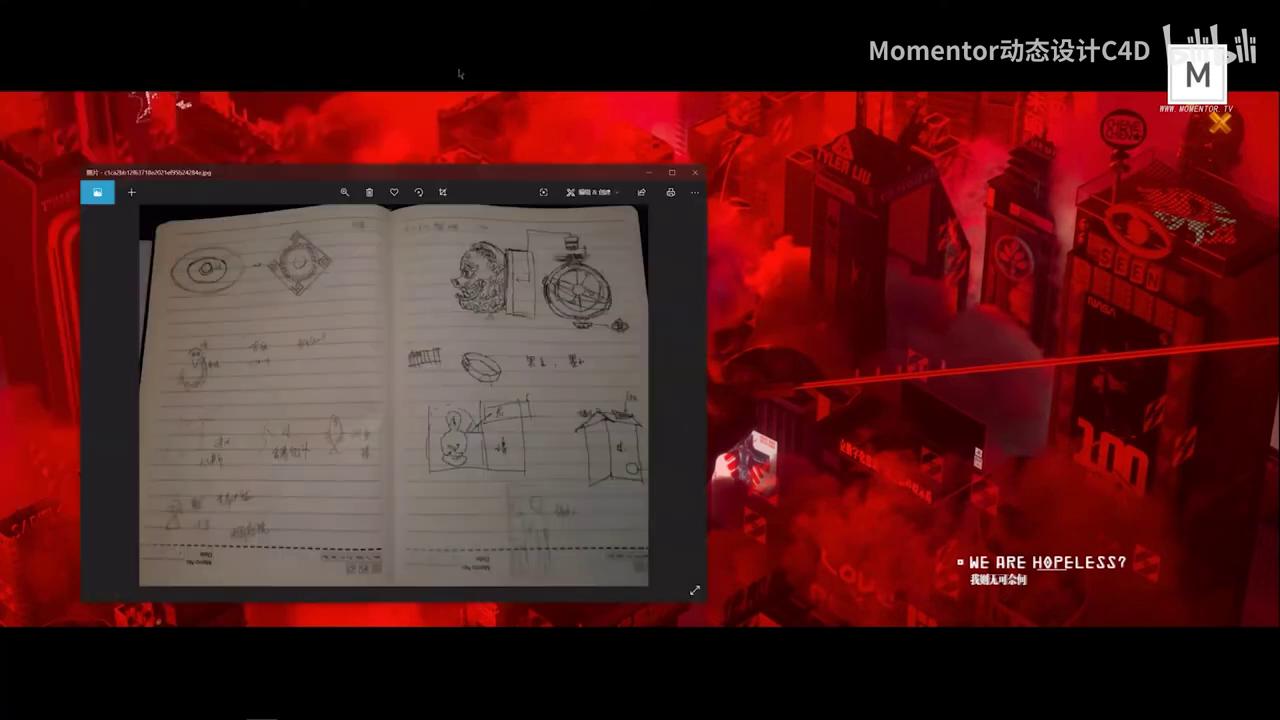
pyautogui.doubleClick(467, 127)
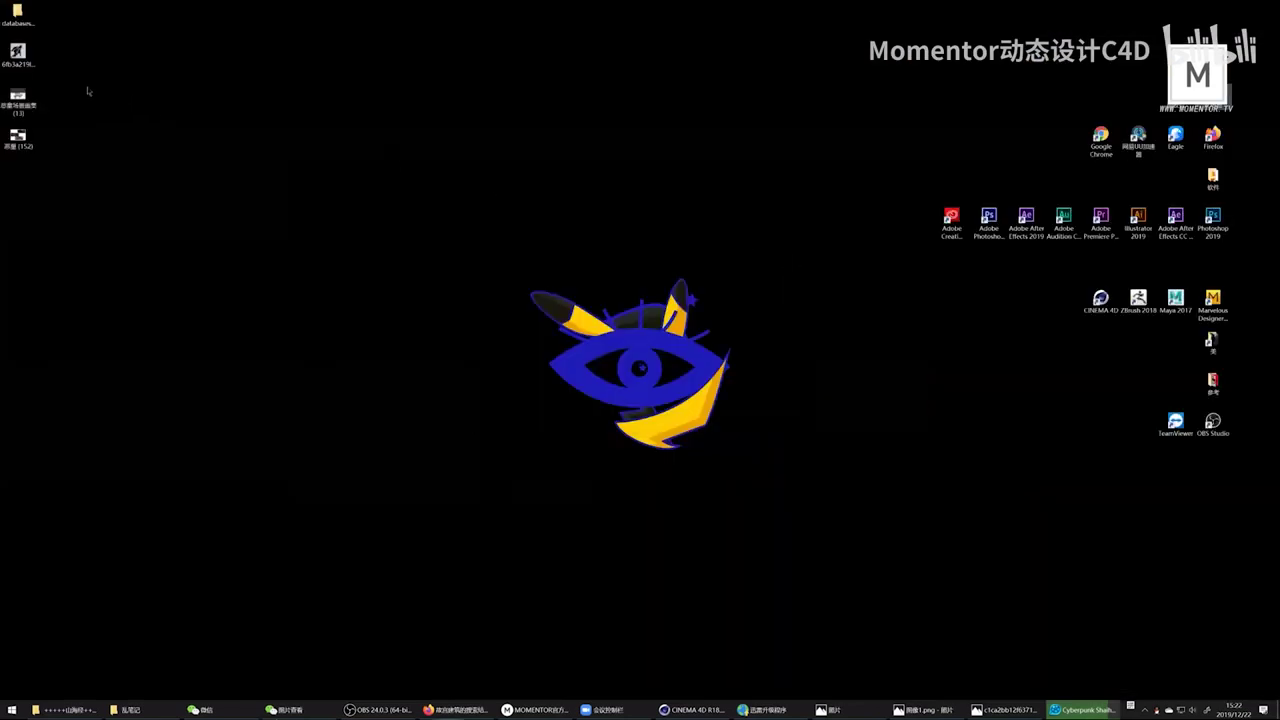
# Step: Open the dragon-coiled tower reference image from the desktop in Photos
pyautogui.click(21, 104)
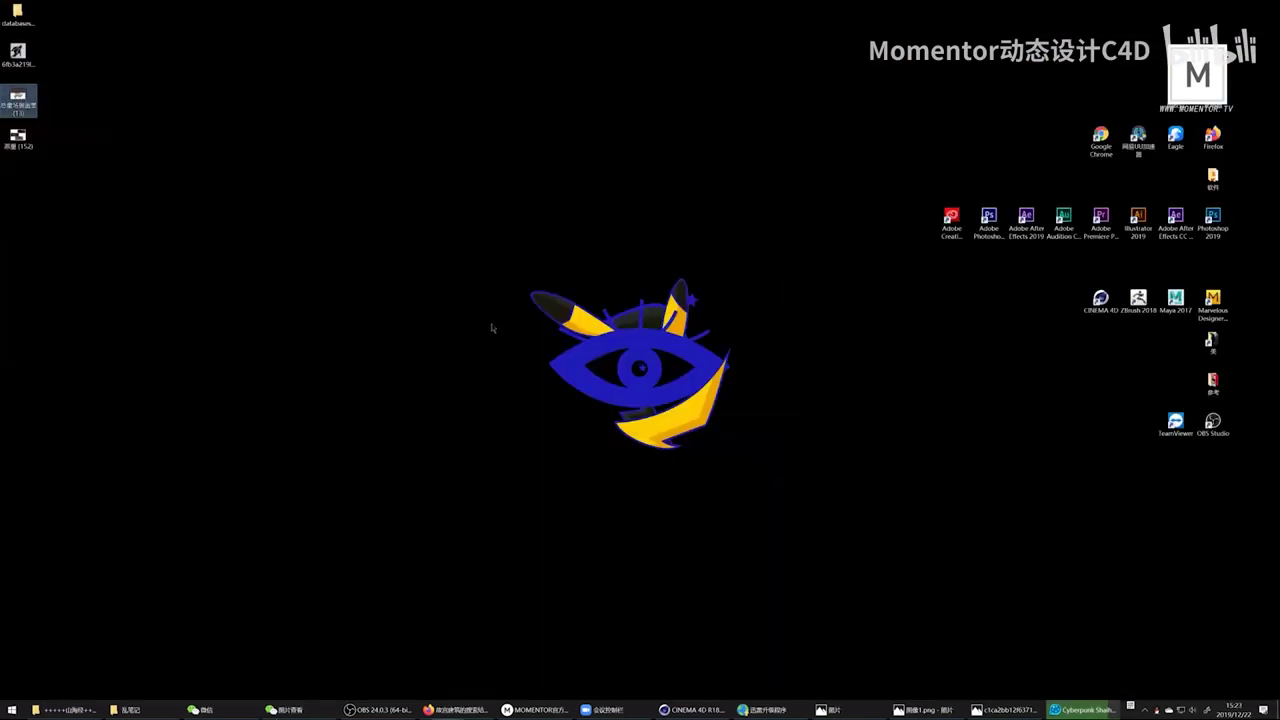
pyautogui.press('Return')
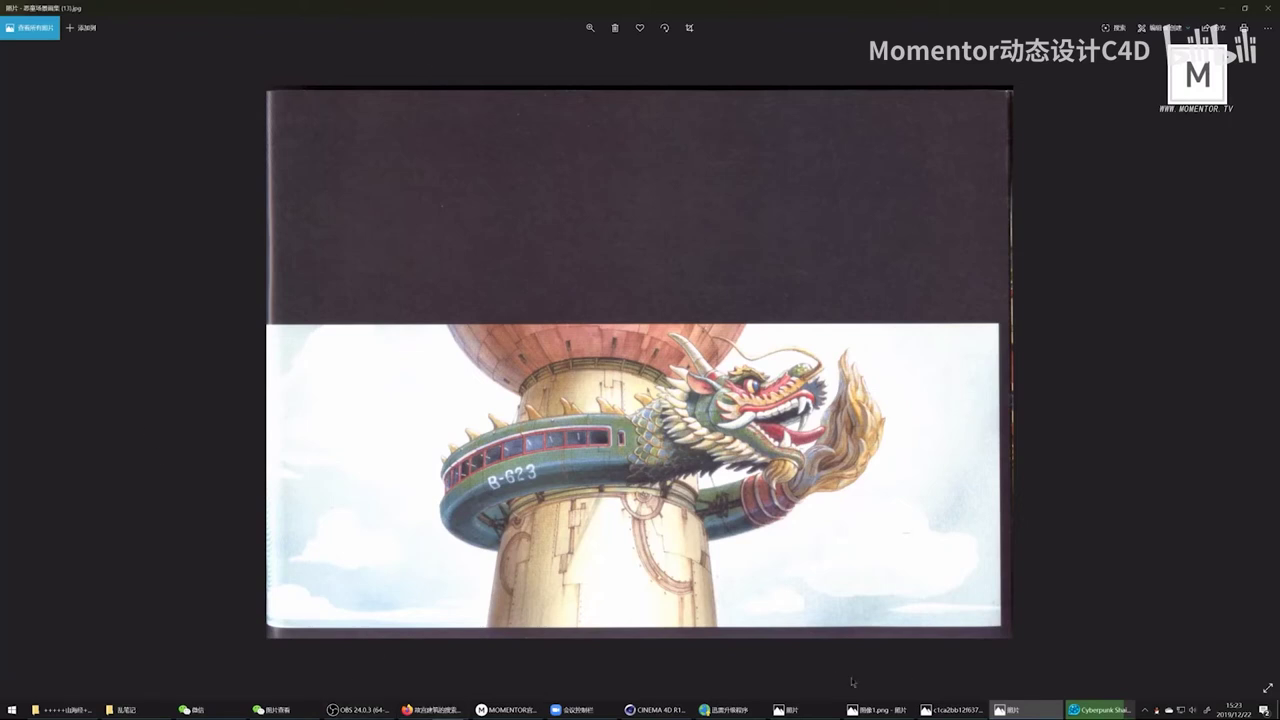
# Step: Bring the QQ影音 player in front of the dragon-tower picture from the taskbar
pyautogui.moveTo(797, 712)
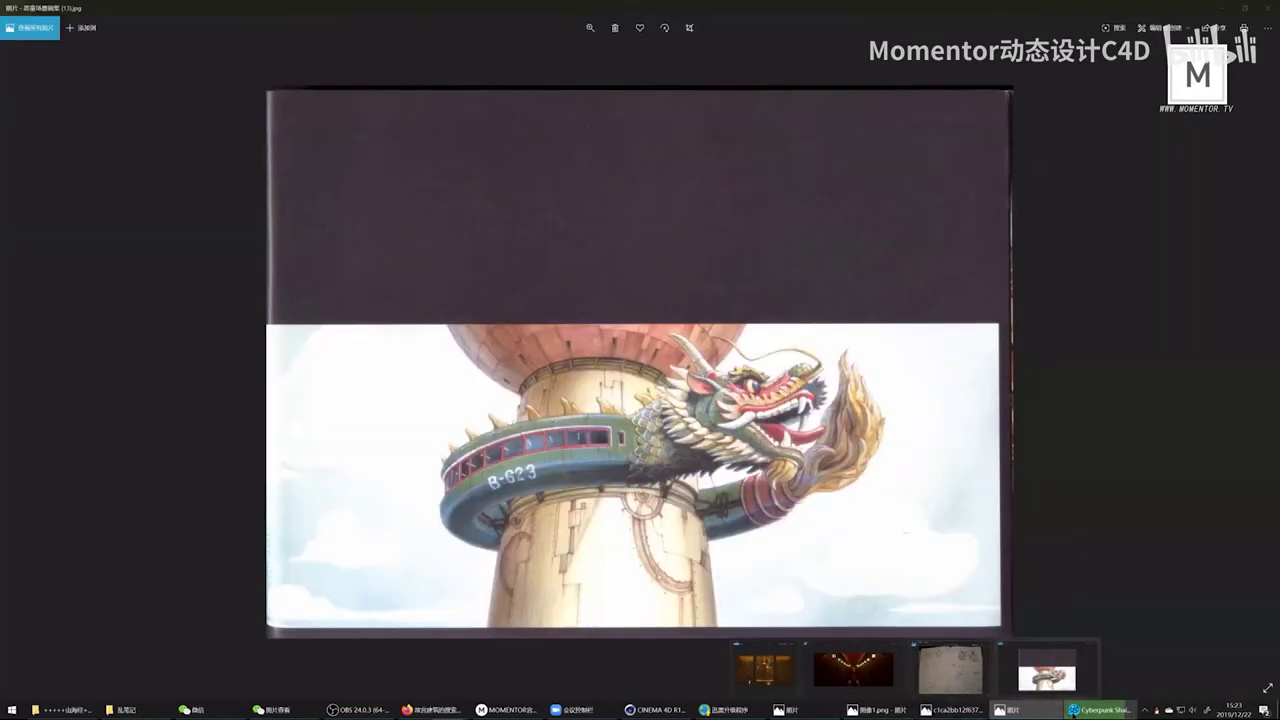
pyautogui.click(1072, 712)
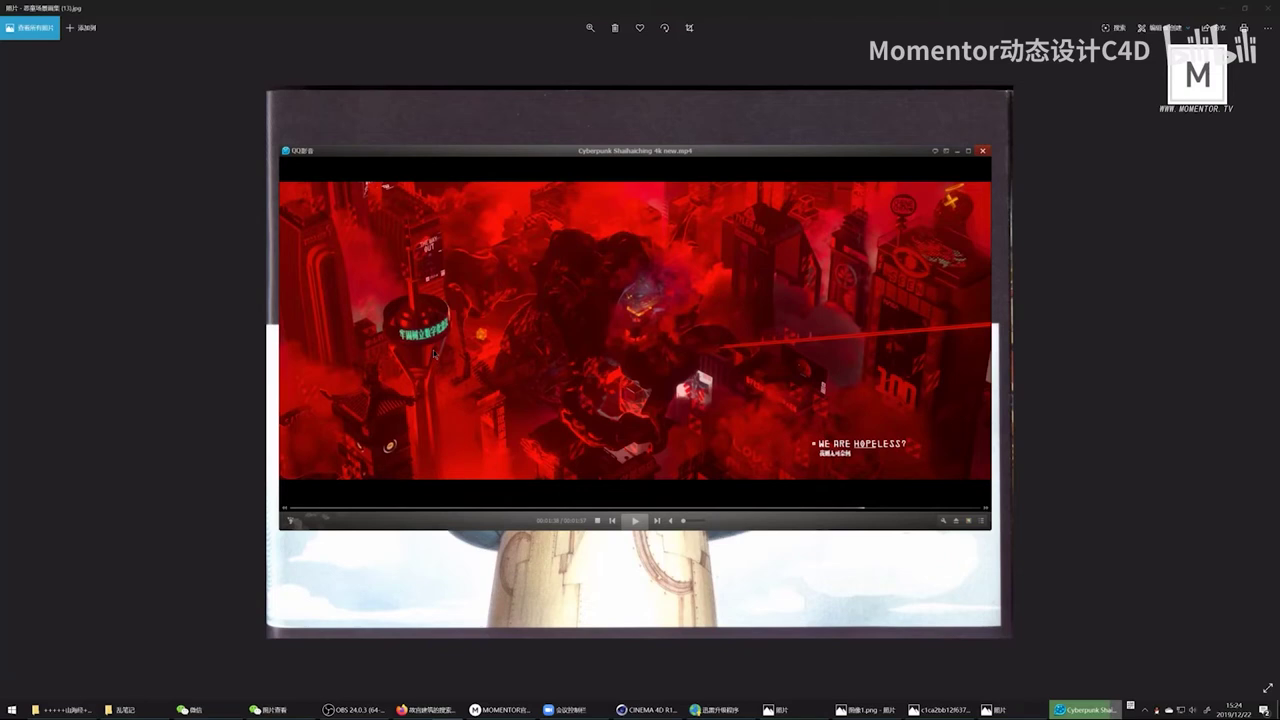
# Step: Seek to the 電梯下行 elevator scene and play and pause through it
pyautogui.click(374, 508)
pyautogui.click(394, 509)
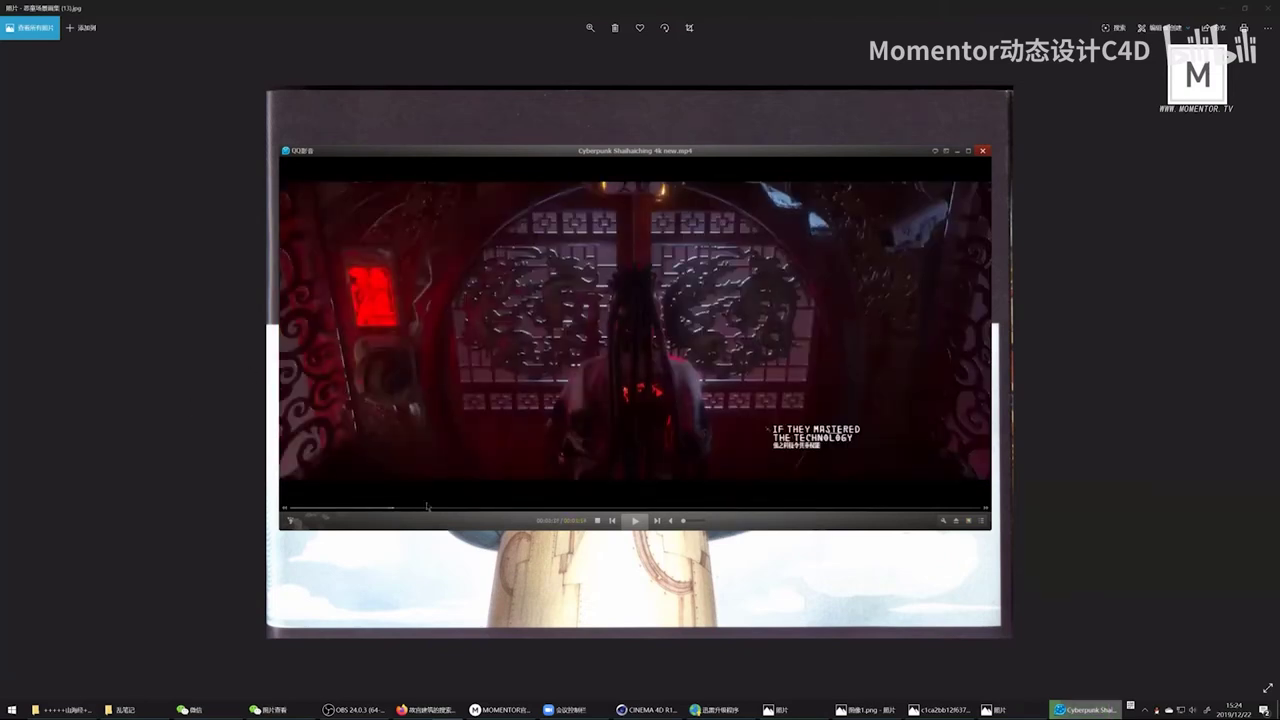
pyautogui.click(429, 509)
pyautogui.click(406, 509)
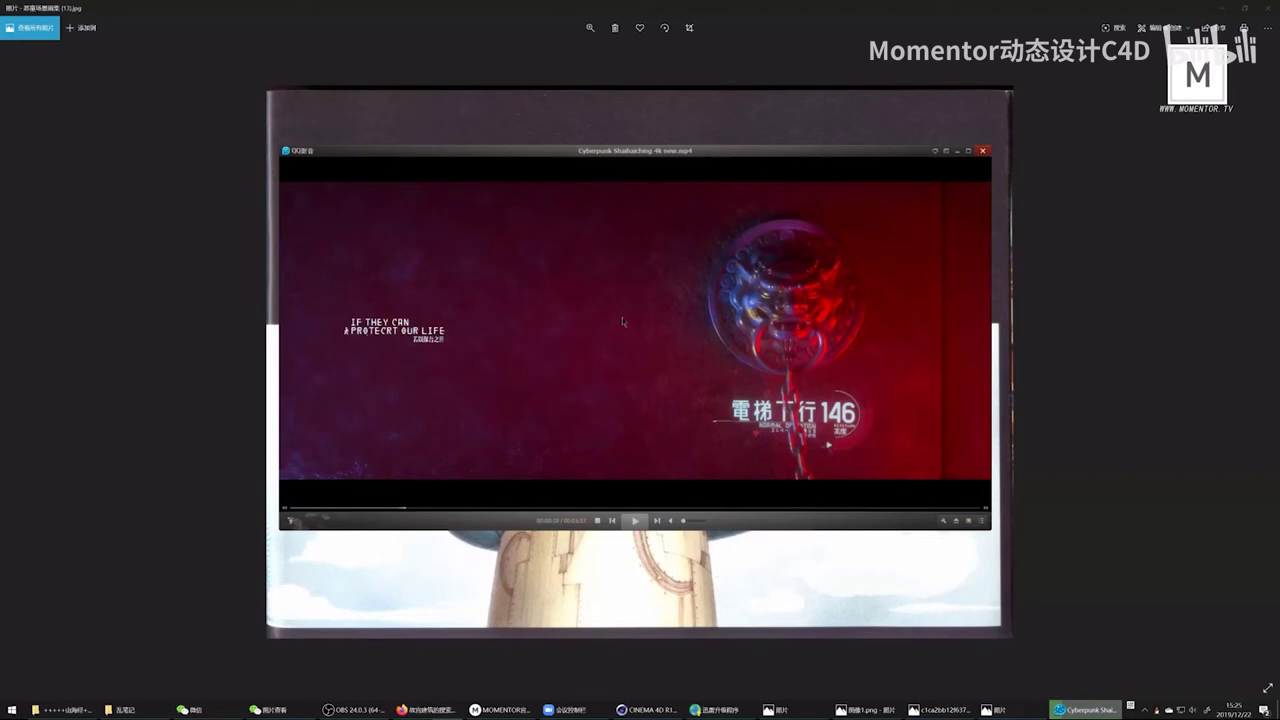
pyautogui.click(622, 317)
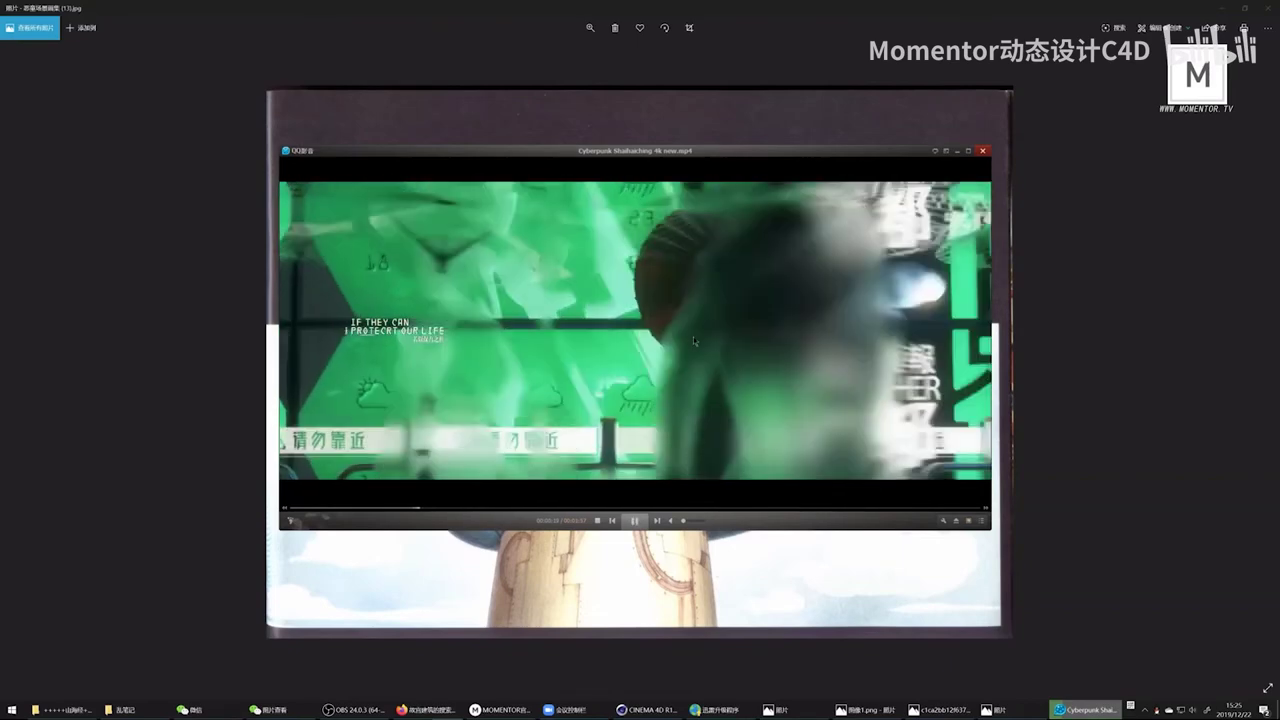
pyautogui.click(693, 340)
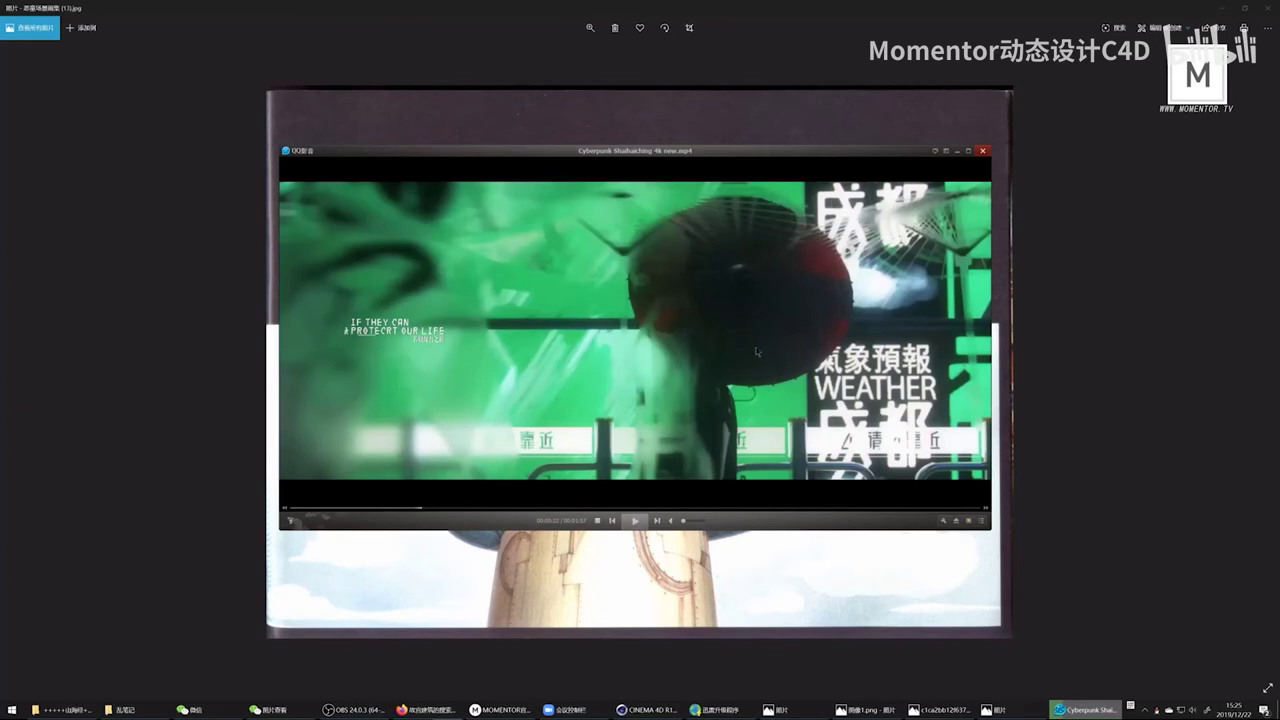
pyautogui.click(758, 352)
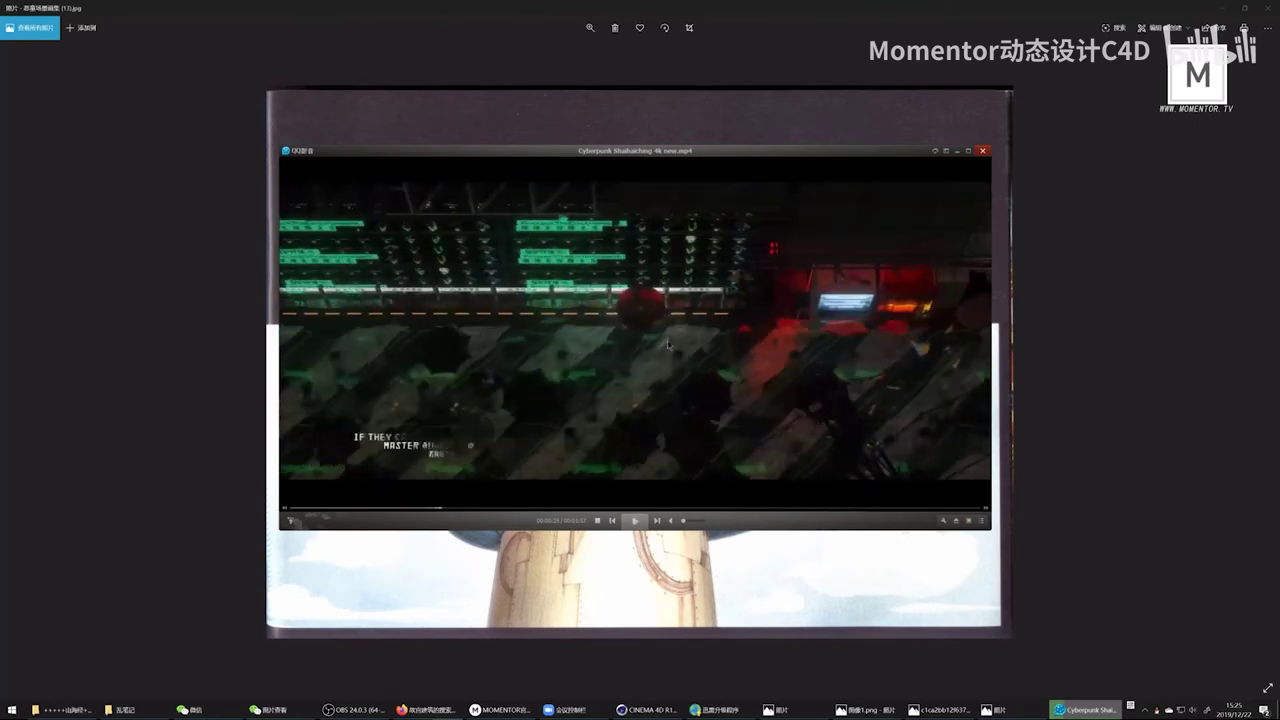
pyautogui.click(722, 328)
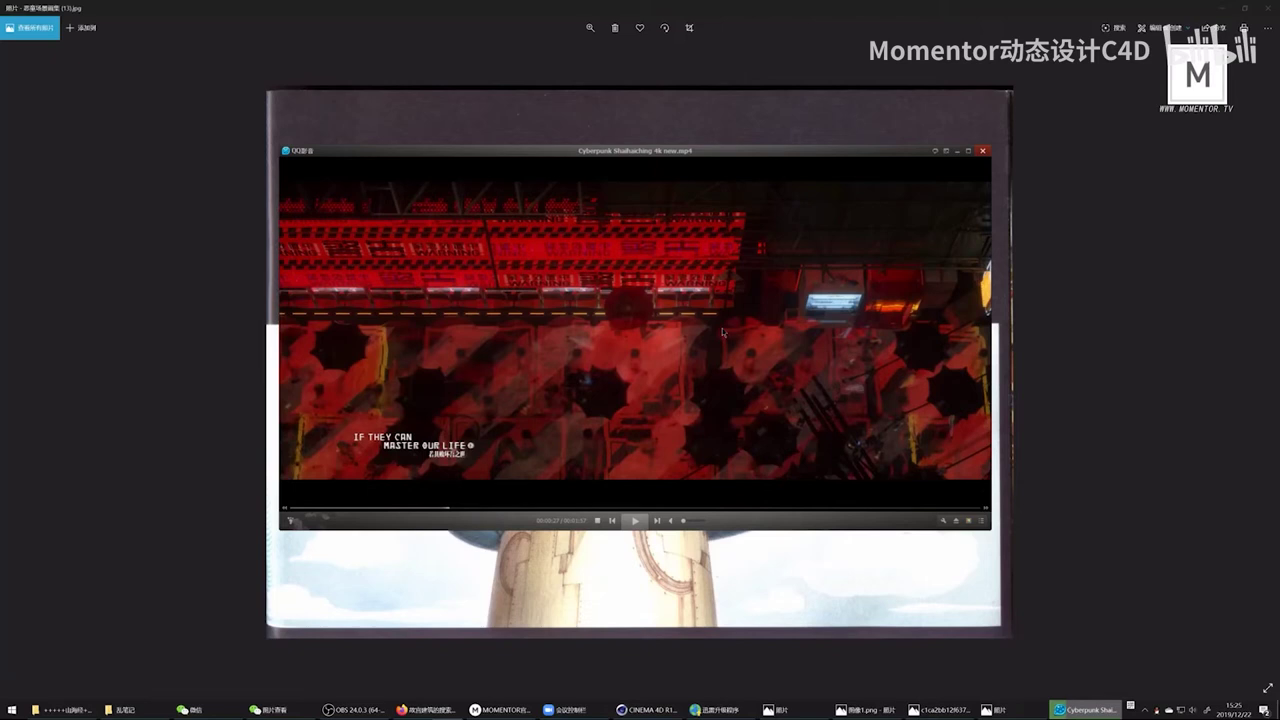
# Step: Play on to the WHAT WOULD WE DO frame, then pause on the lit corridor shot
pyautogui.click(652, 333)
pyautogui.click(658, 258)
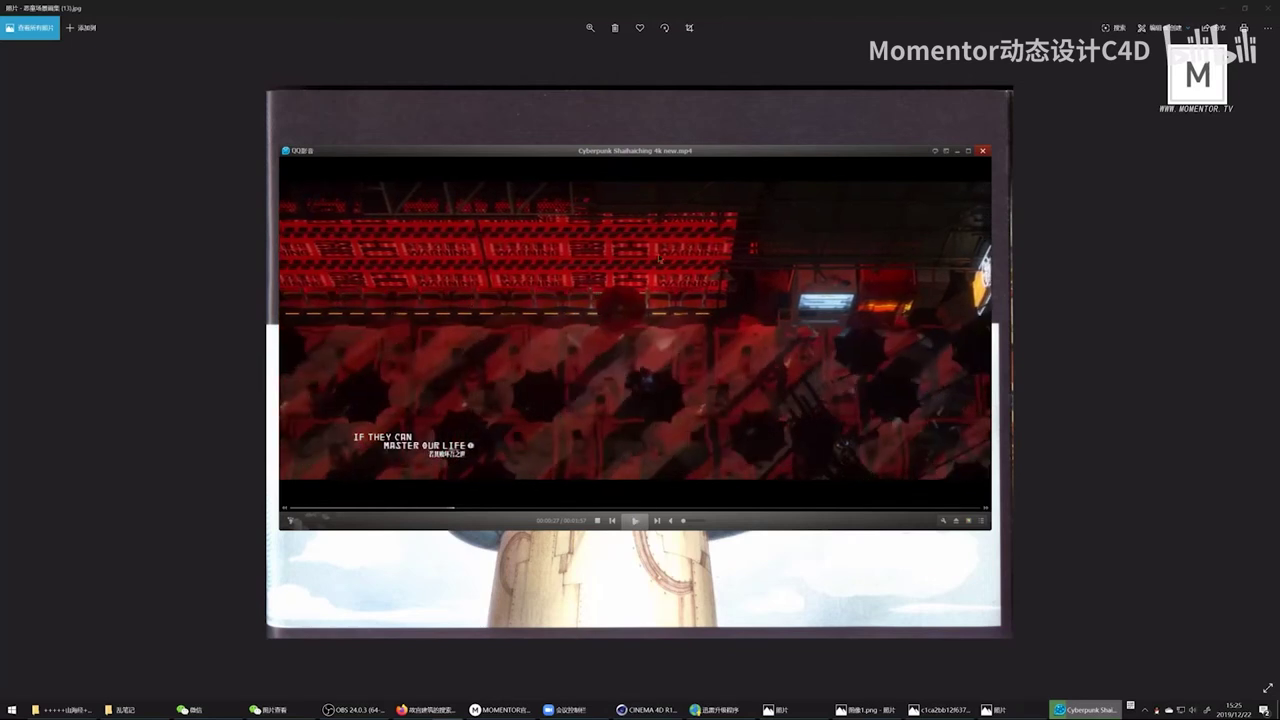
pyautogui.click(867, 362)
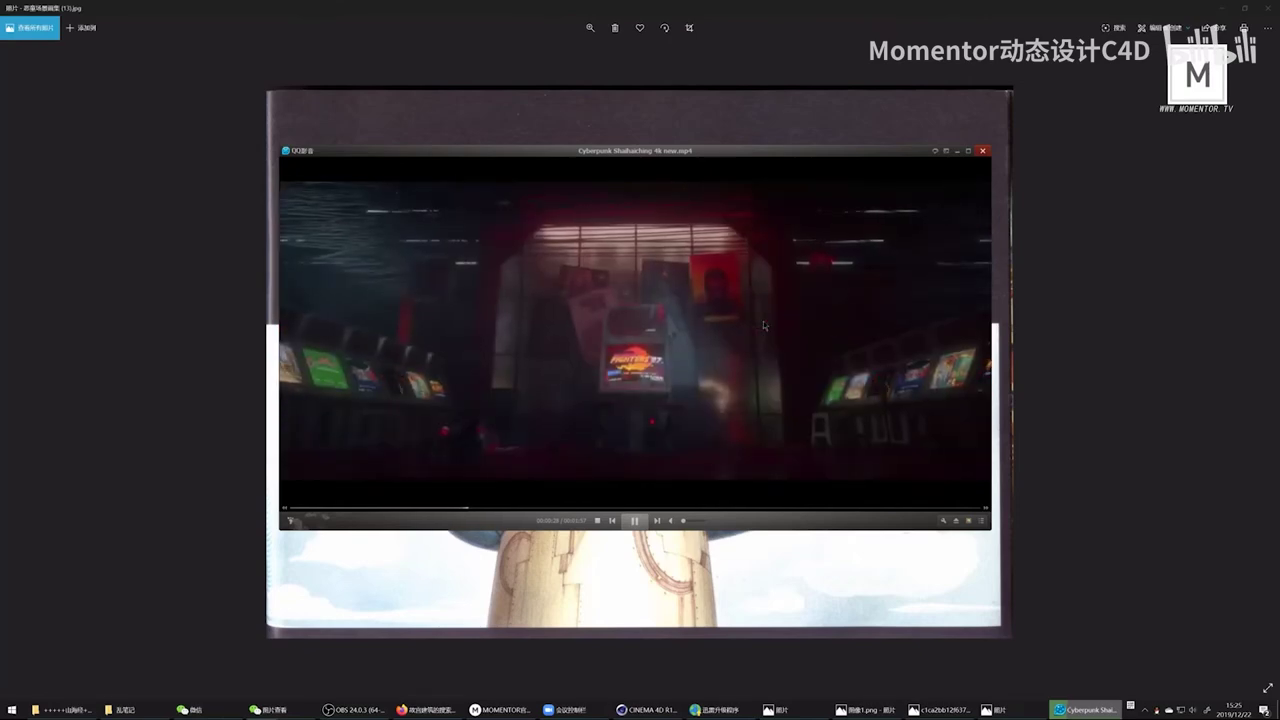
pyautogui.click(742, 369)
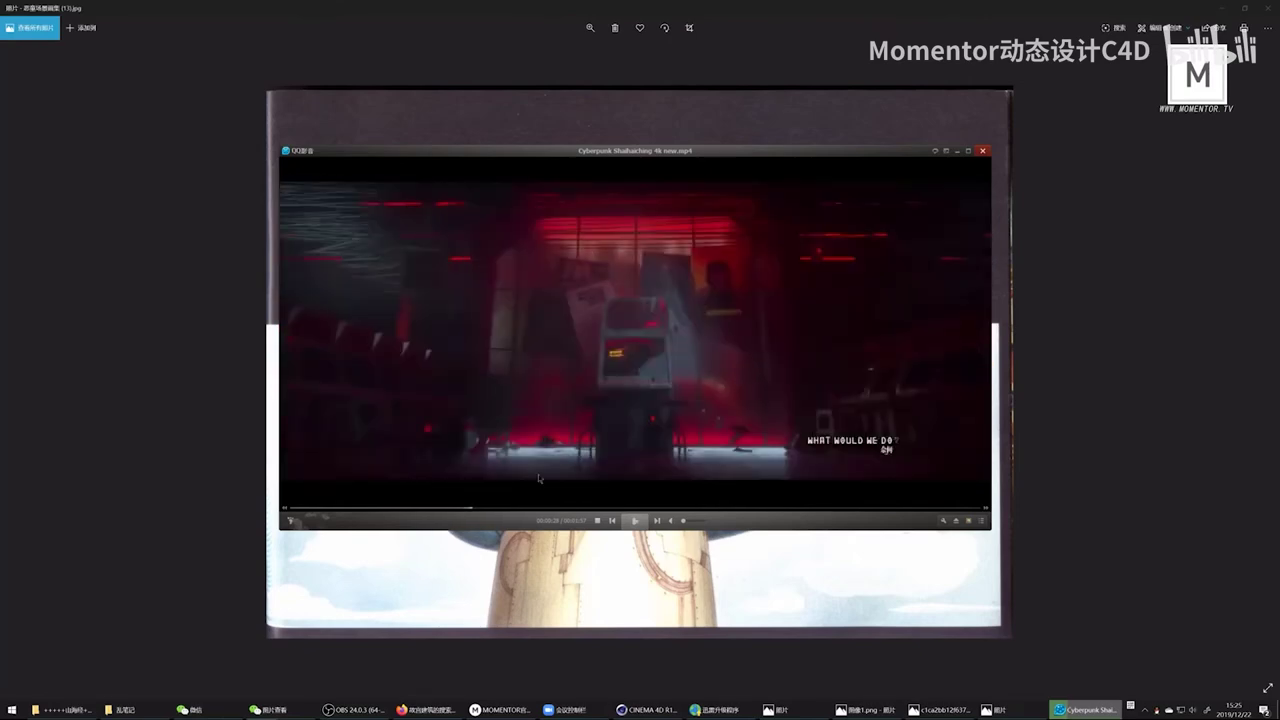
pyautogui.click(464, 507)
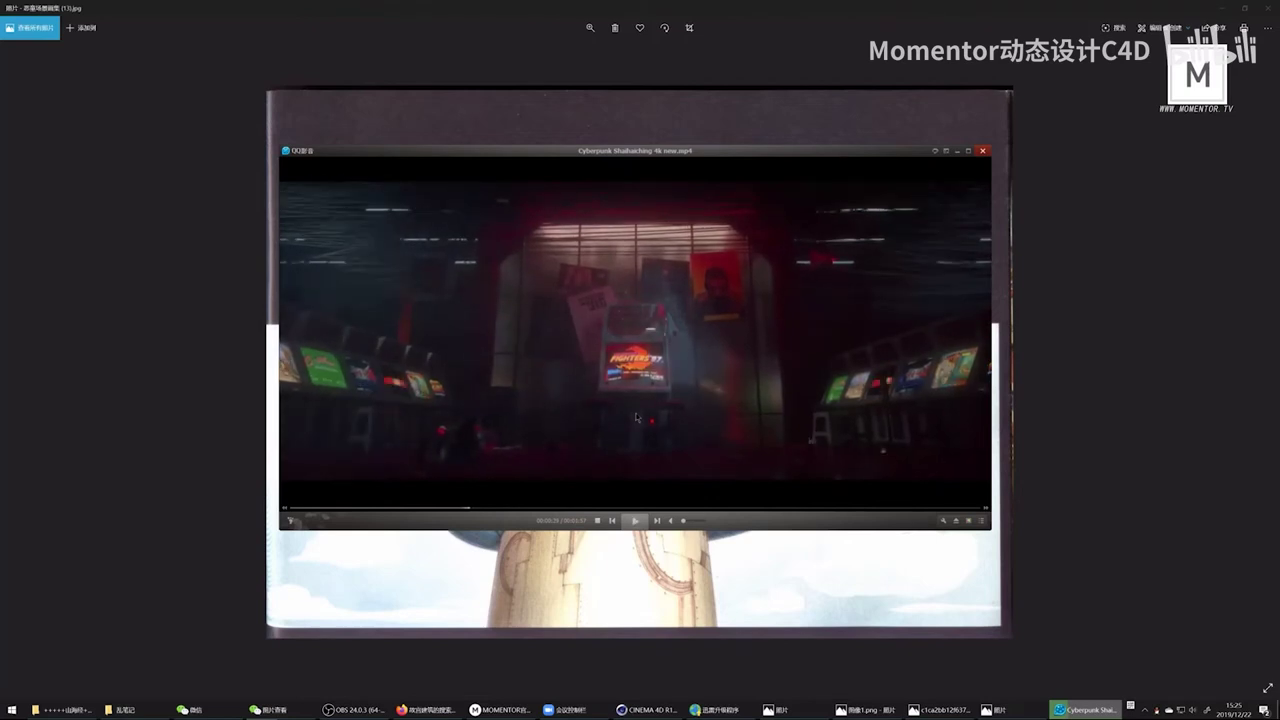
pyautogui.click(636, 417)
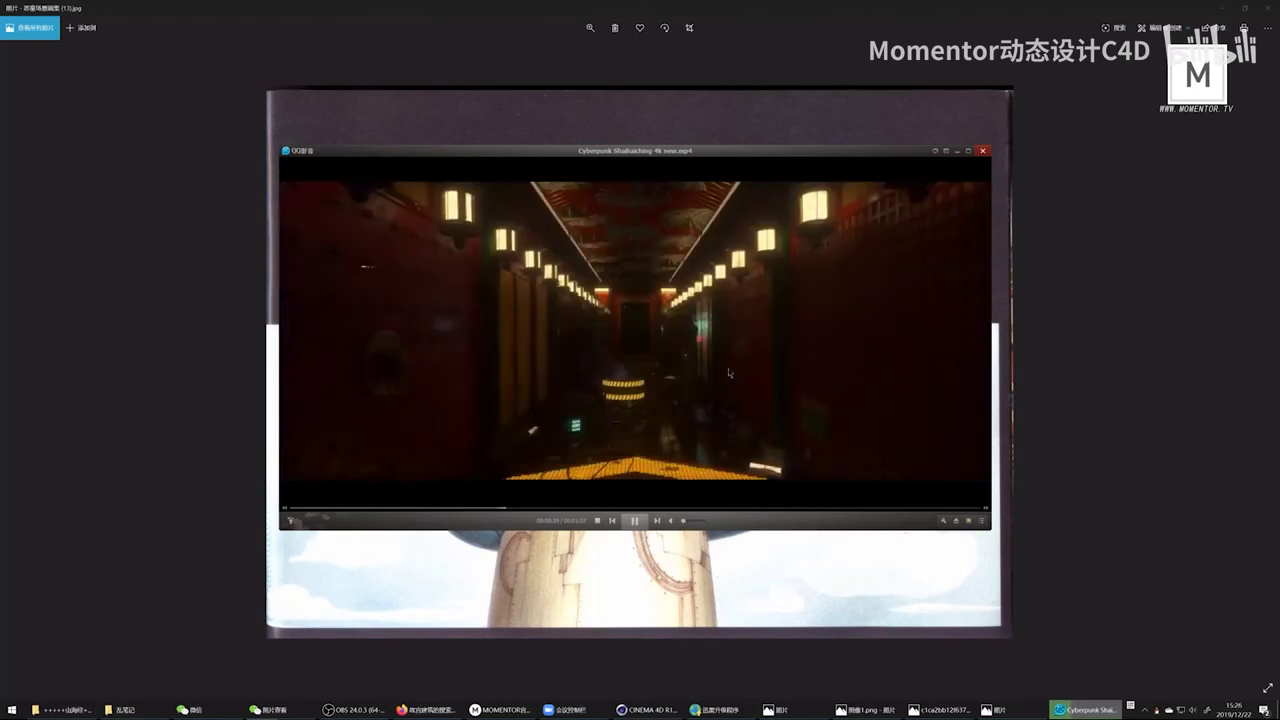
pyautogui.click(728, 373)
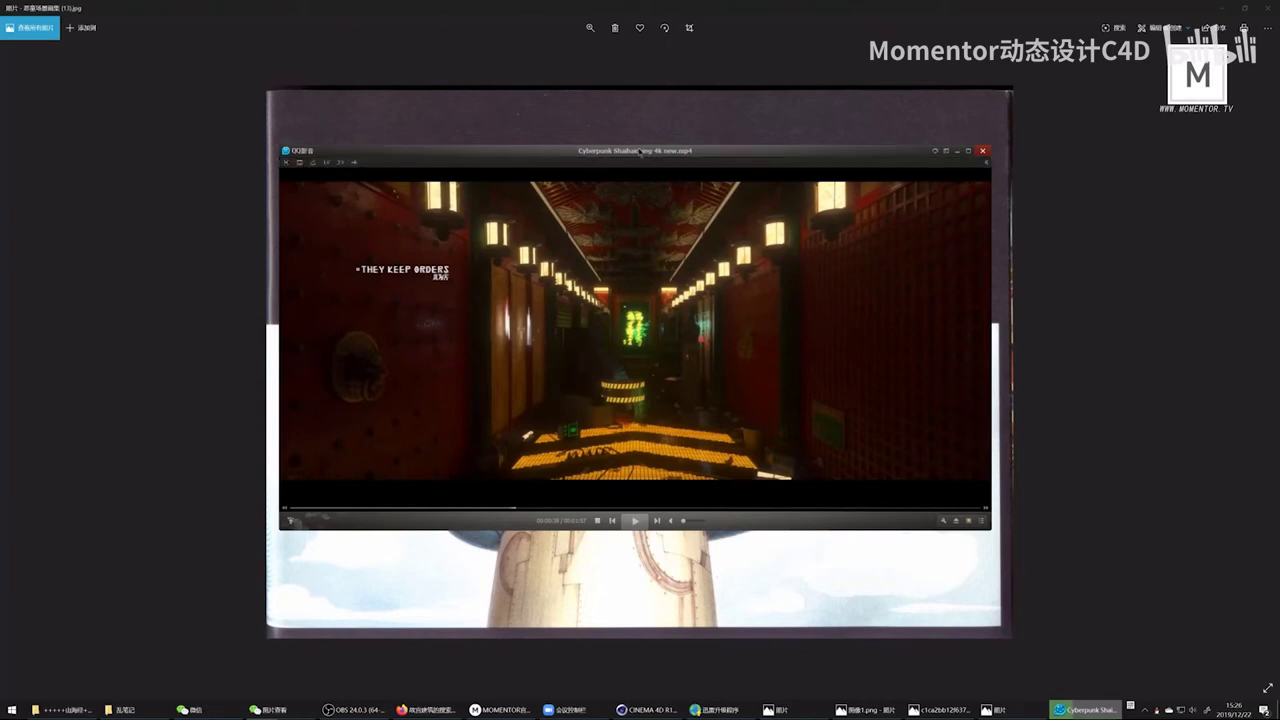
# Step: Move the player up-left, jump back to the green neon sign scene, and pause there
pyautogui.moveTo(672, 206); pyautogui.dragTo(580, 181)
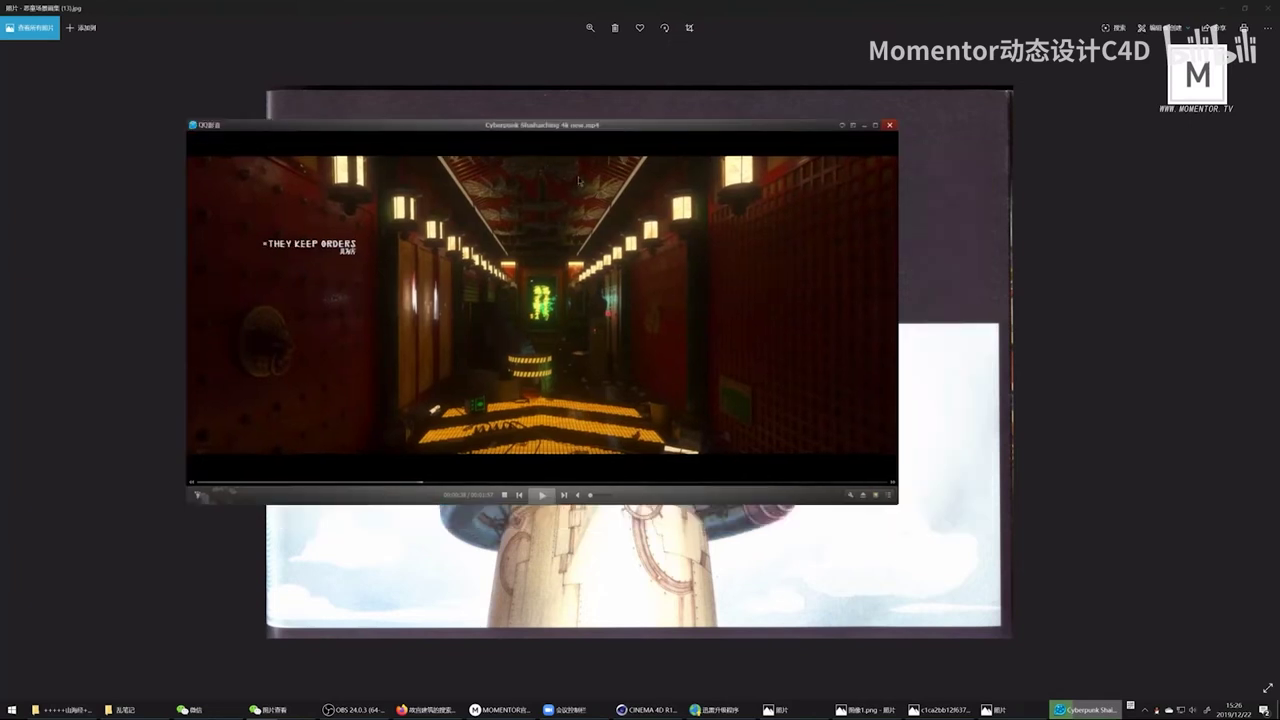
pyautogui.click(614, 364)
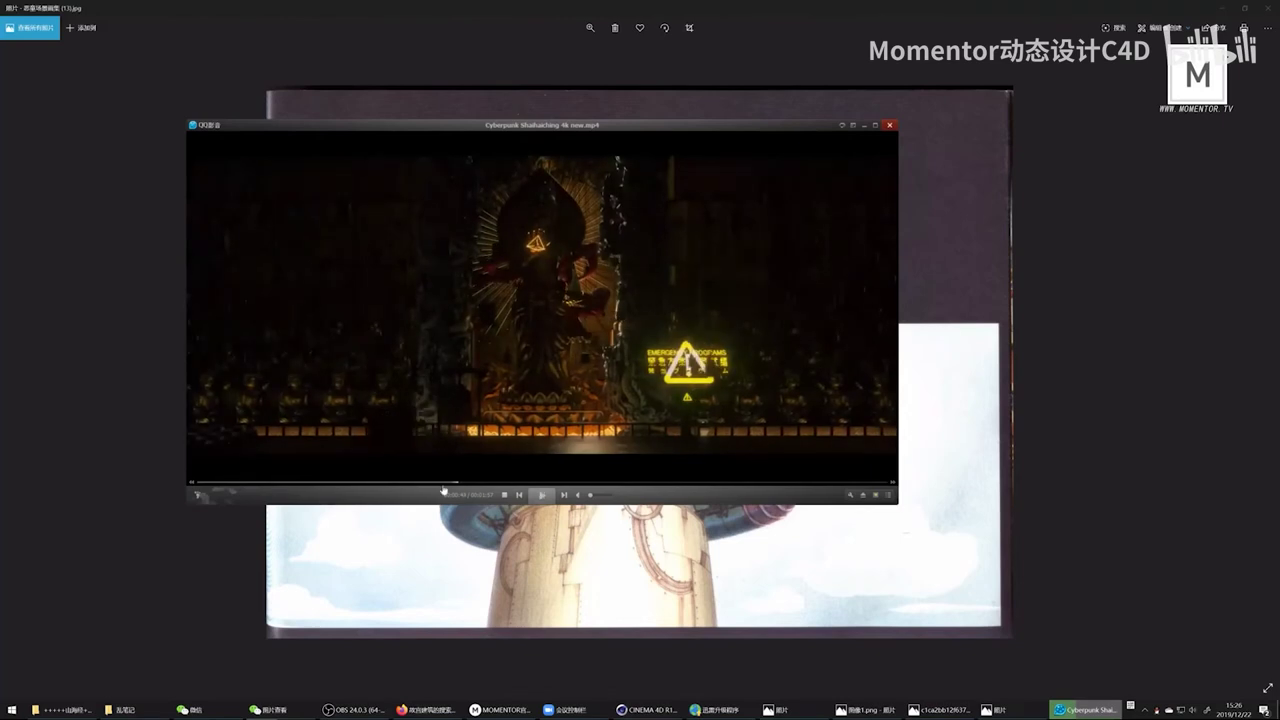
pyautogui.click(439, 483)
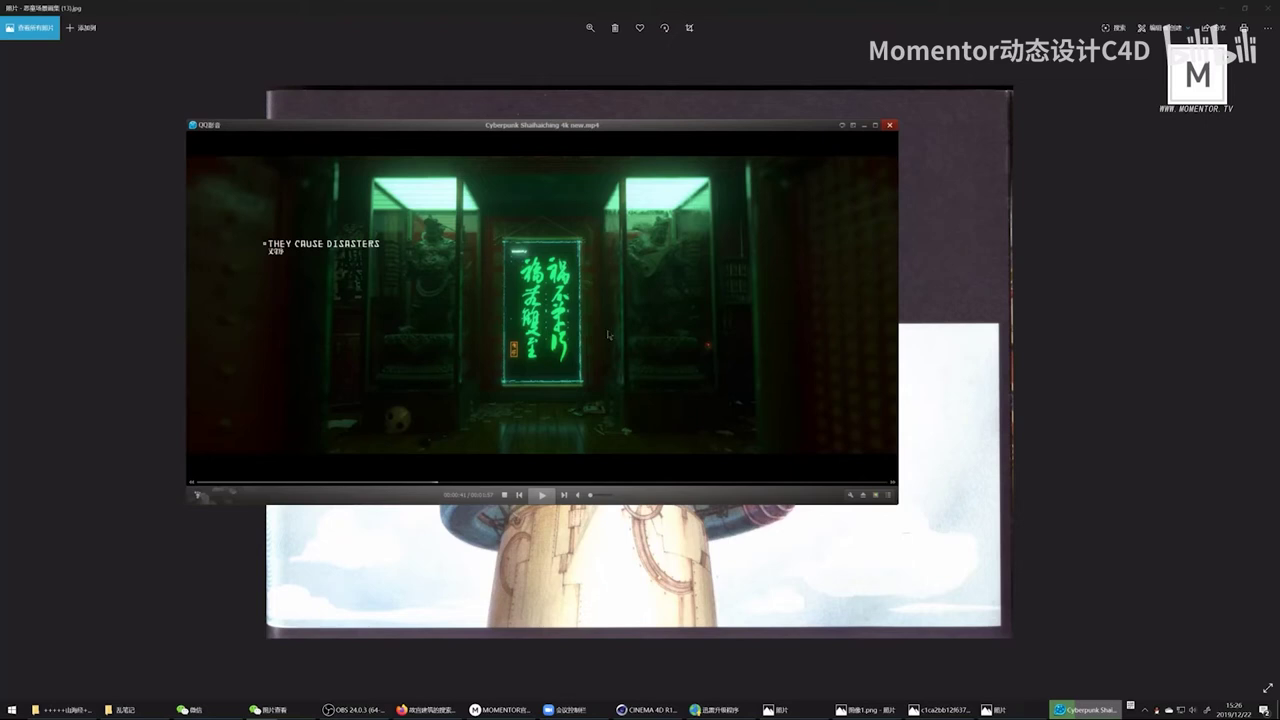
pyautogui.press('space')
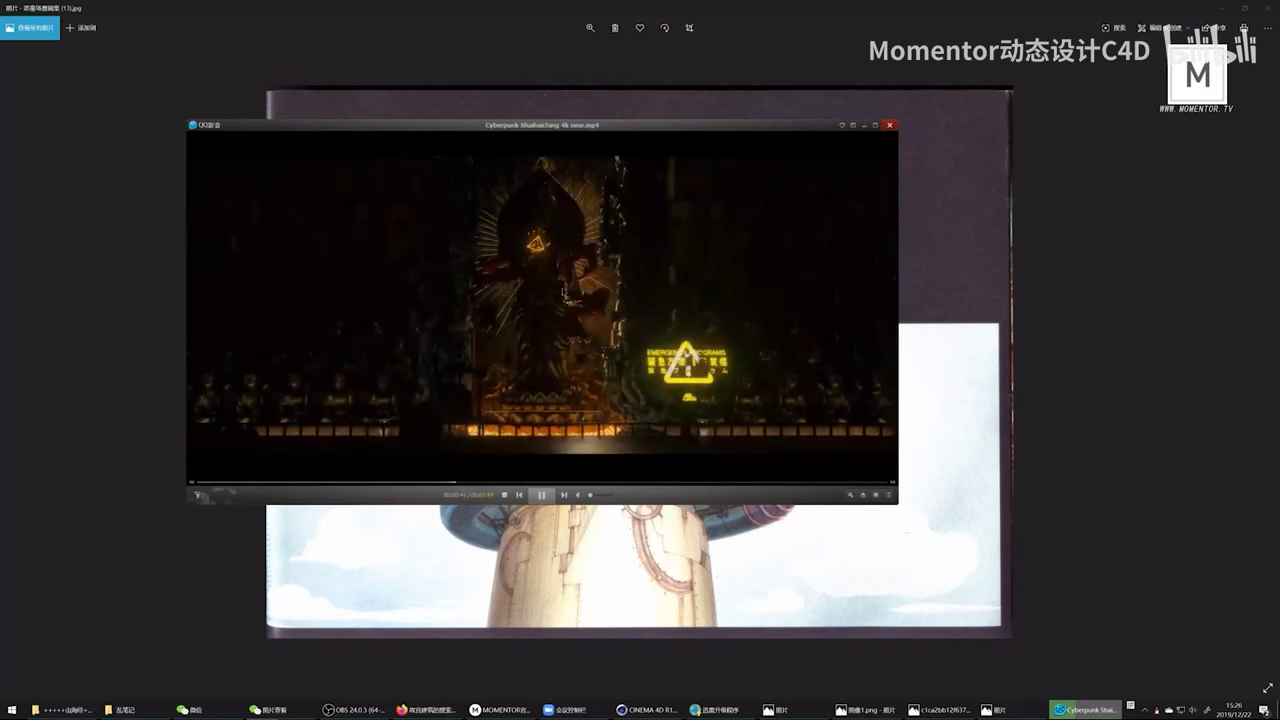
pyautogui.press('space')
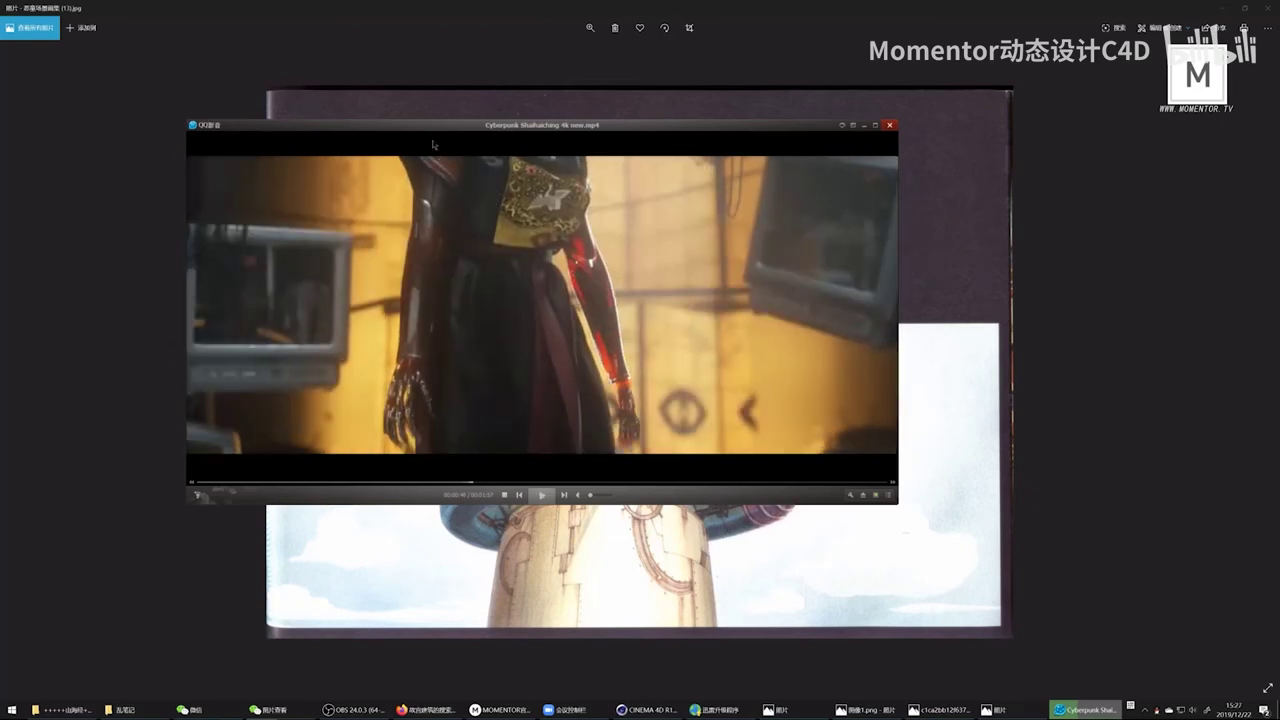
pyautogui.press('space')
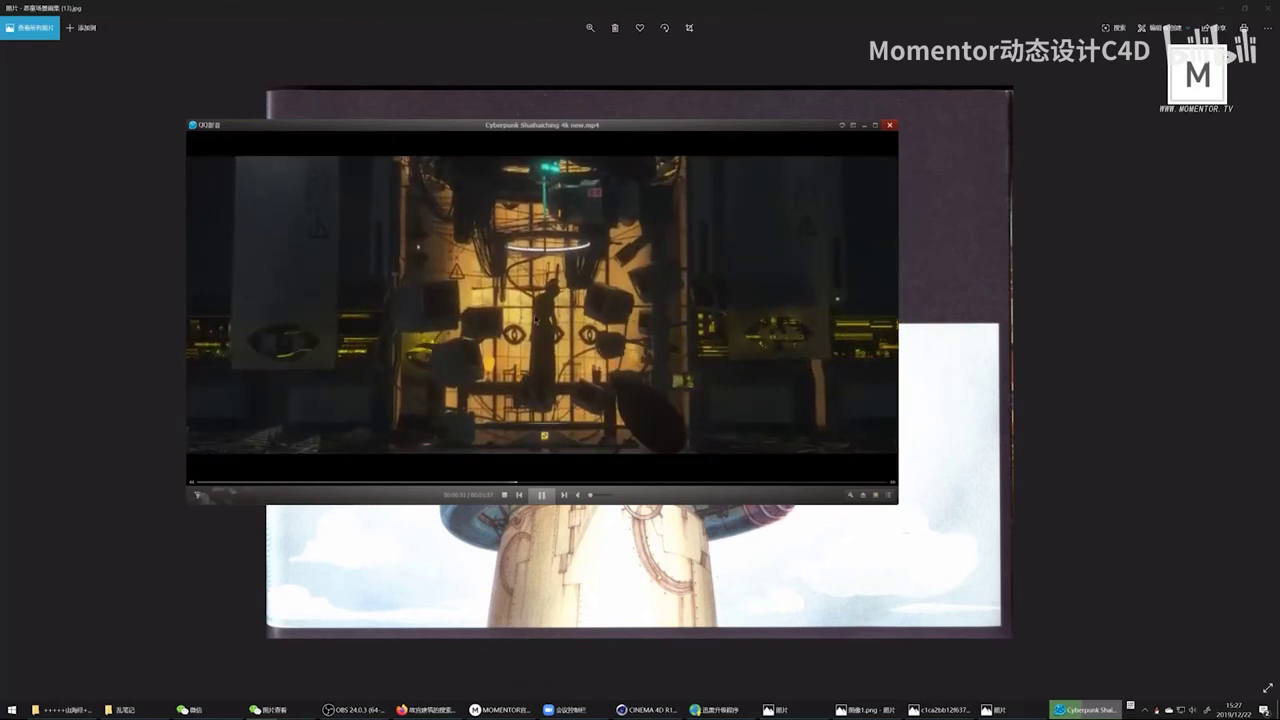
pyautogui.click(703, 291)
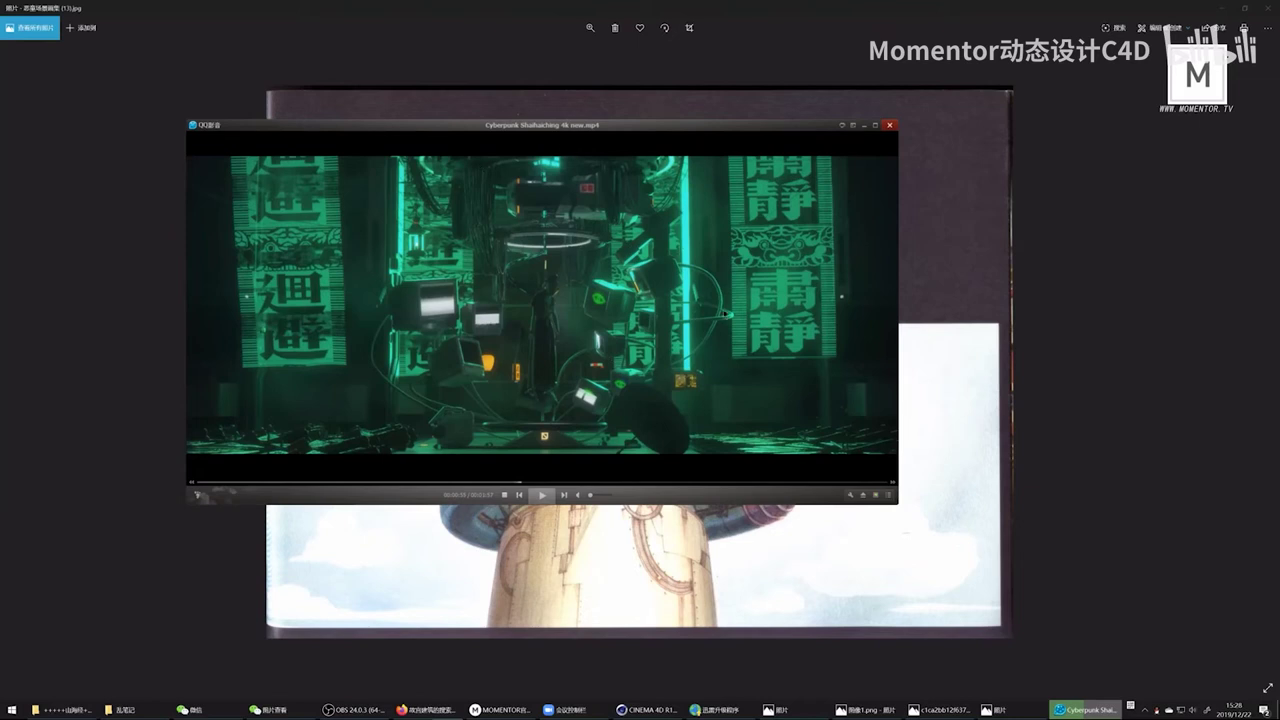
# Step: Resume playback and pause on the green capsule shot
pyautogui.press('space')
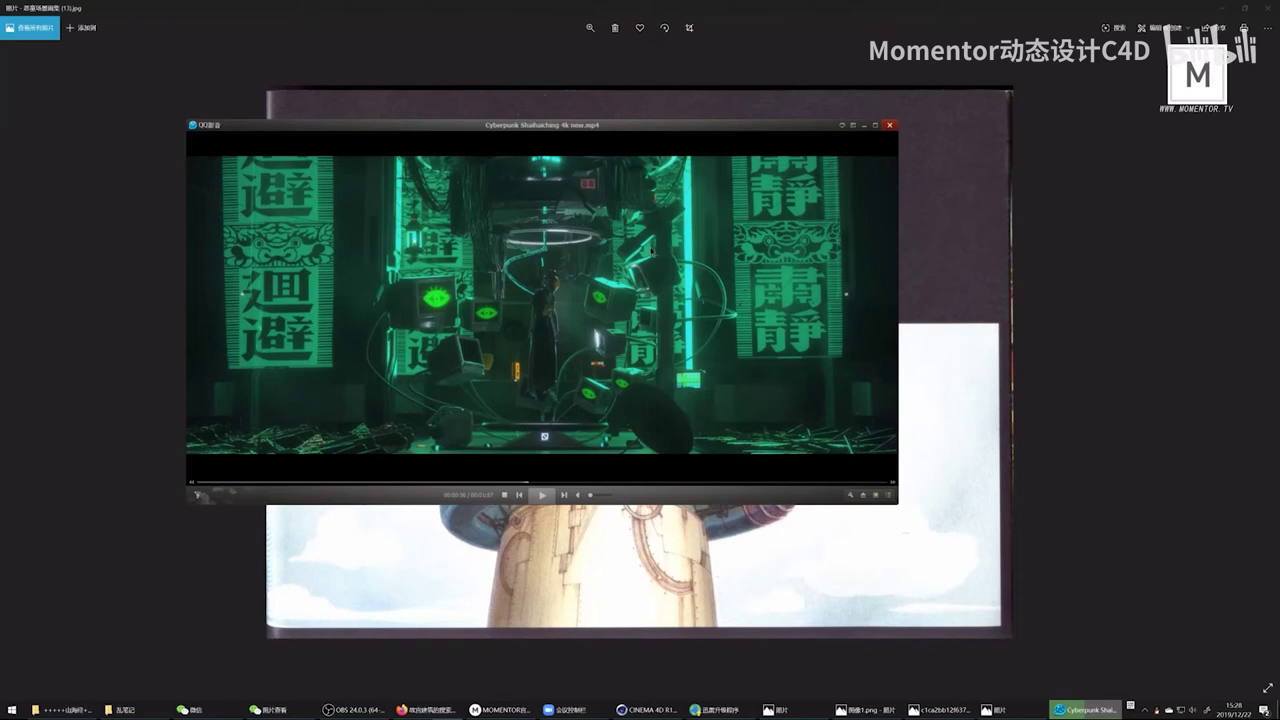
pyautogui.click(676, 287)
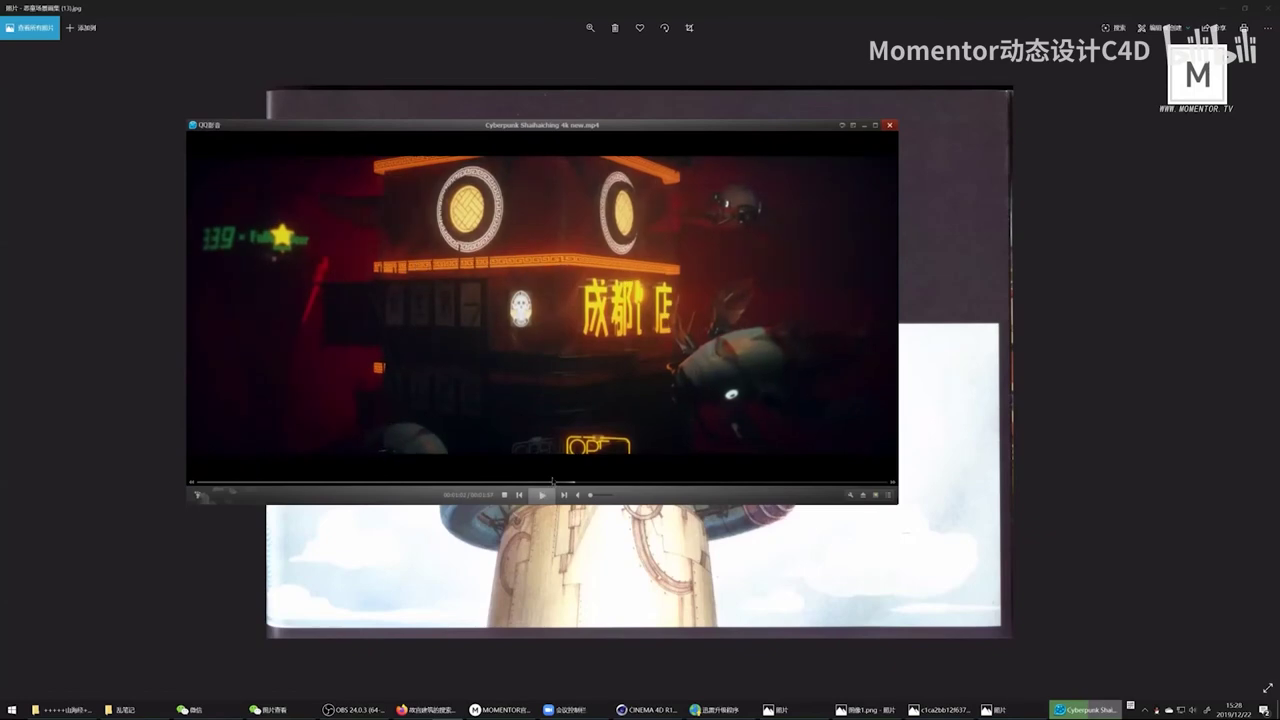
pyautogui.click(603, 388)
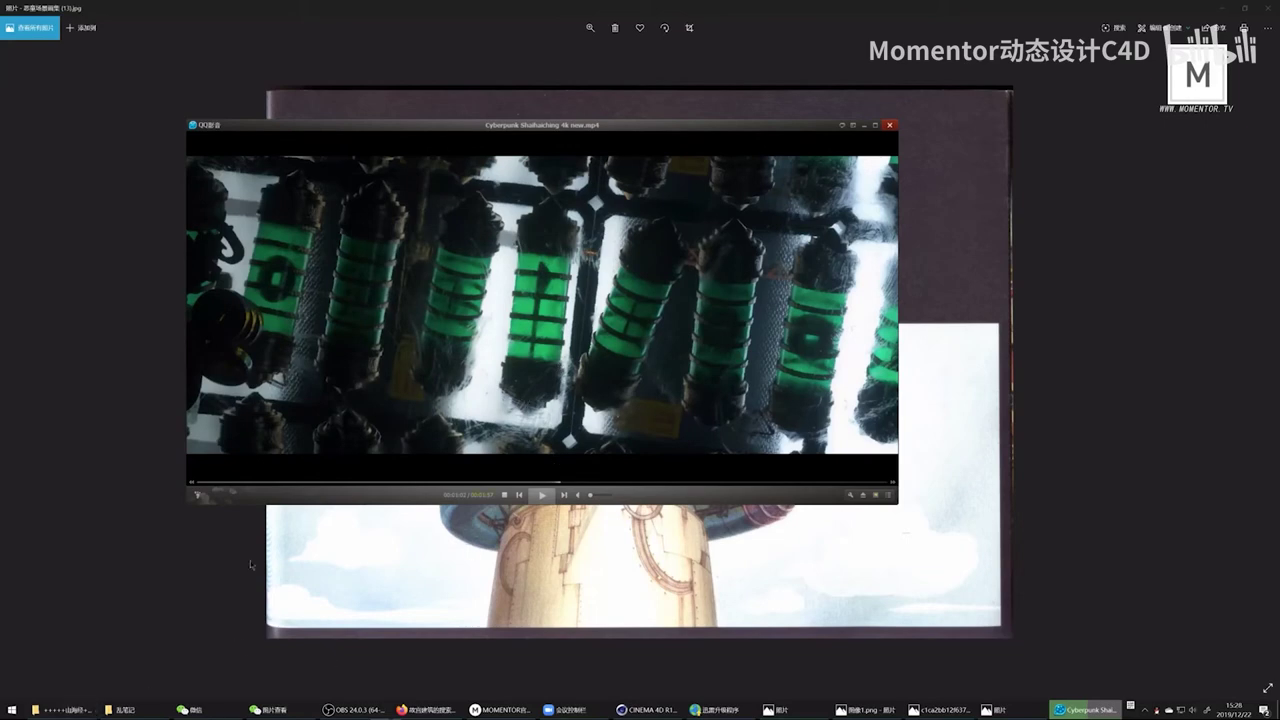
# Step: Bring the file window onscreen and navigate via reference and rendered into the project folder
pyautogui.click(62, 710)
pyautogui.moveTo(152, 124); pyautogui.dragTo(390, 138)
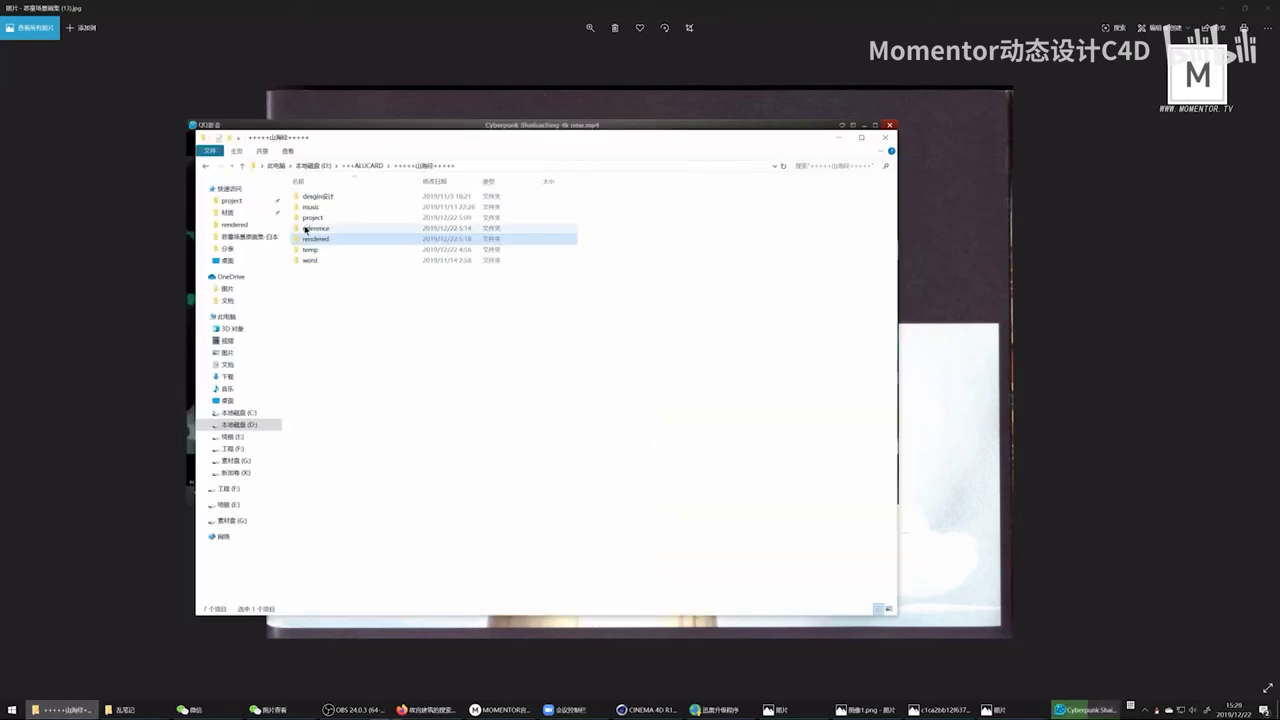
pyautogui.doubleClick(312, 228)
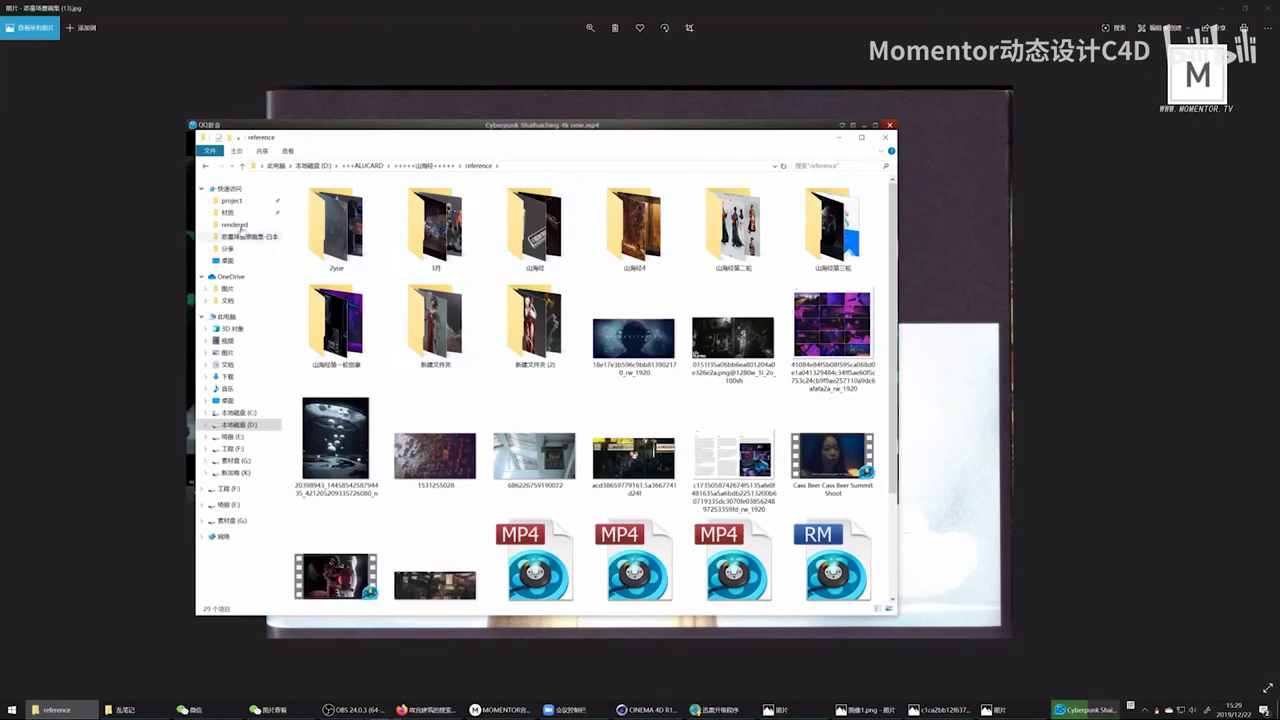
pyautogui.click(234, 224)
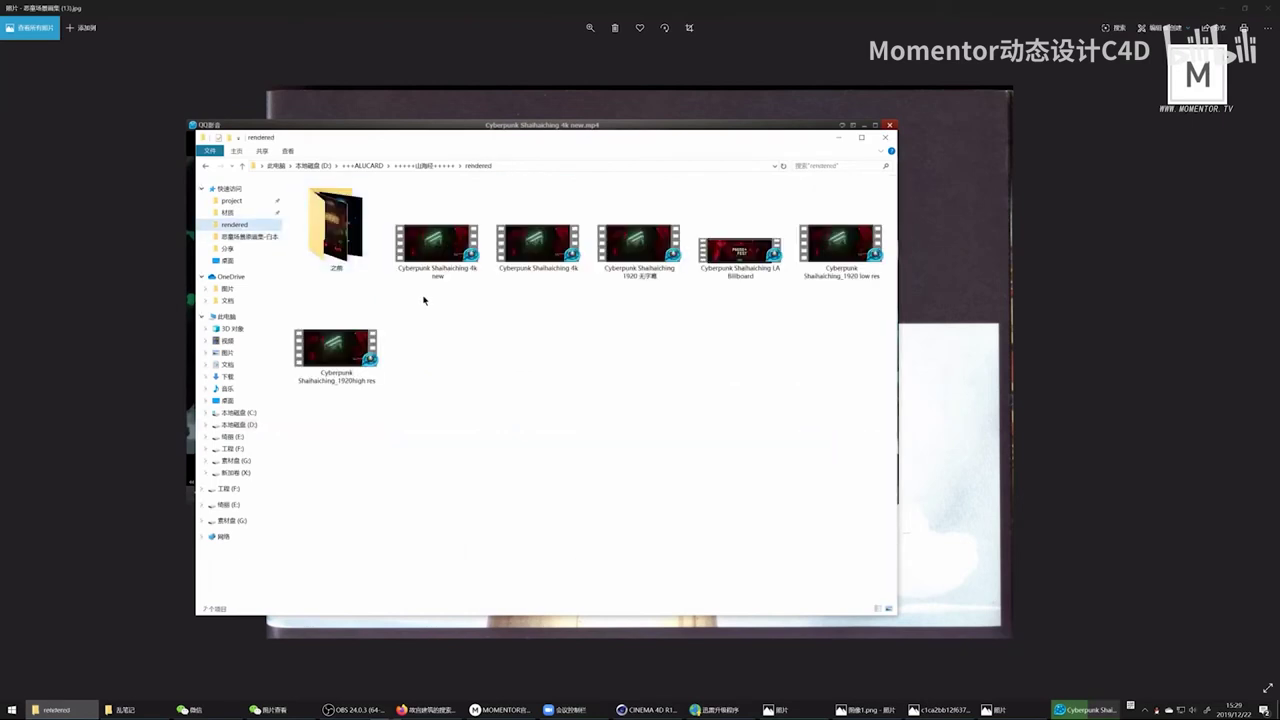
pyautogui.click(418, 166)
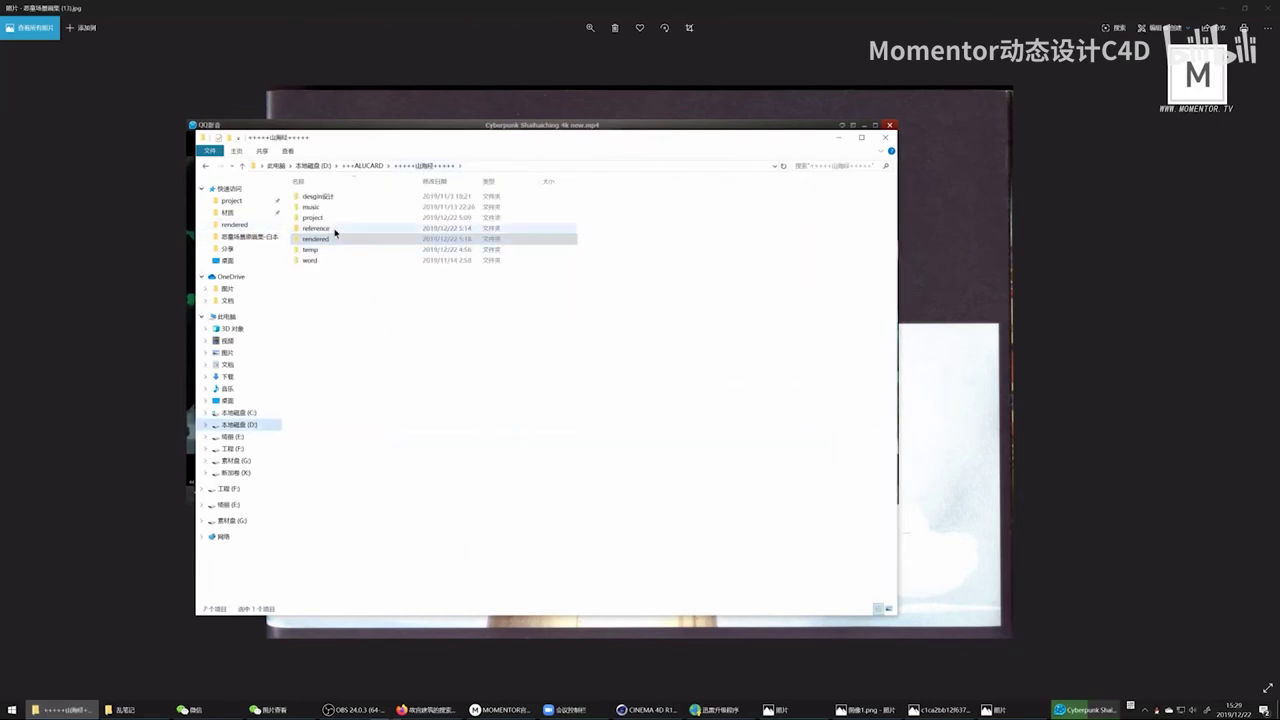
pyautogui.doubleClick(333, 218)
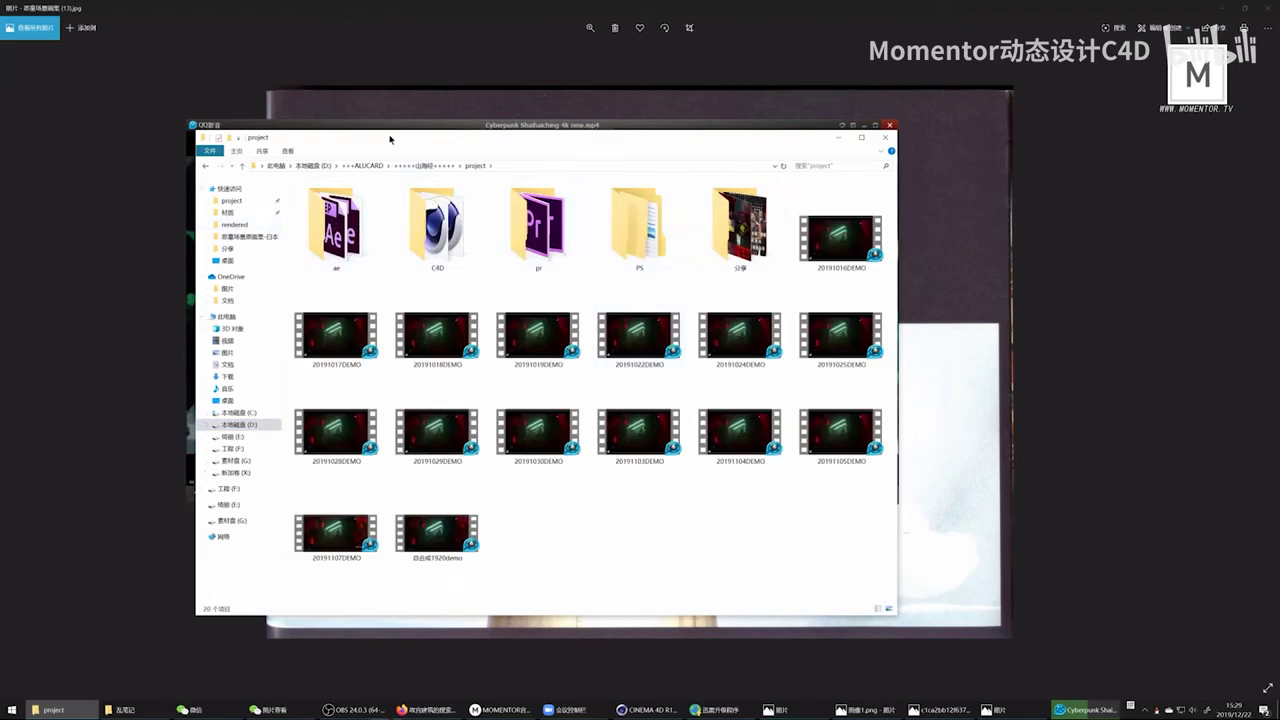
# Step: Place the folder window beside the player, resume the video, then refocus the folder
pyautogui.moveTo(391, 139); pyautogui.dragTo(934, 172)
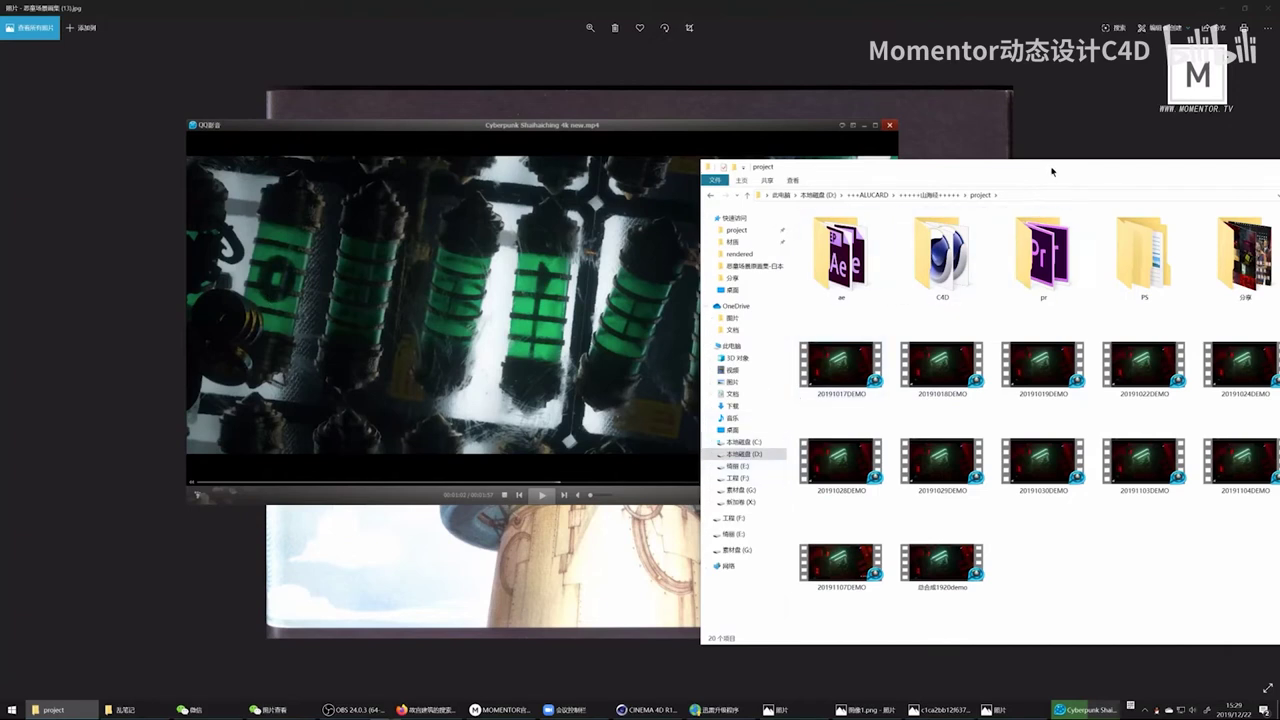
pyautogui.moveTo(1036, 183); pyautogui.dragTo(968, 240)
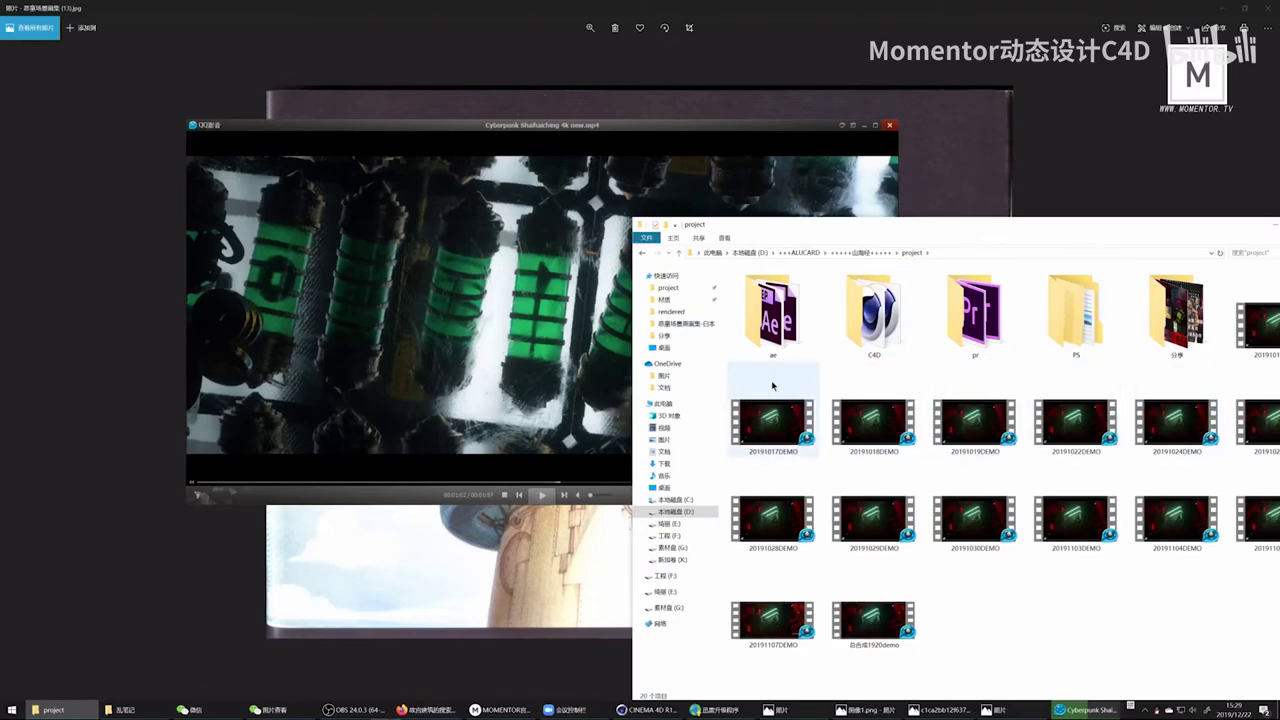
pyautogui.click(484, 249)
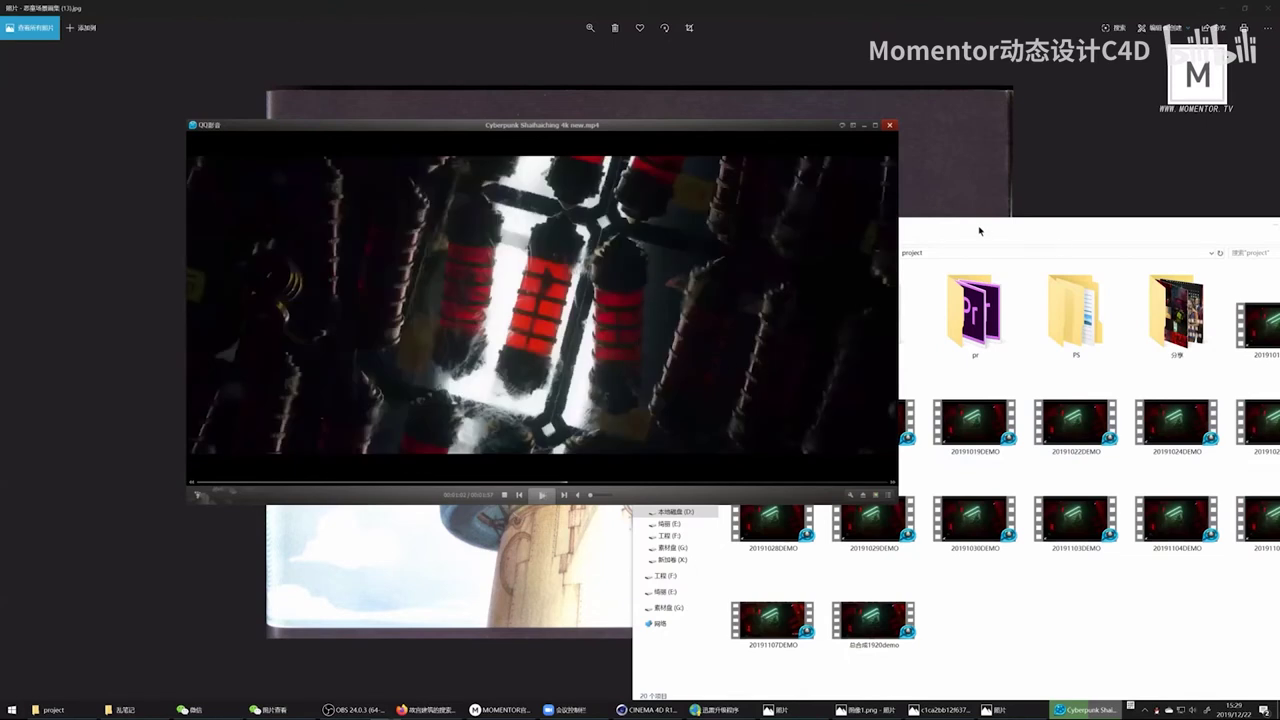
pyautogui.click(979, 231)
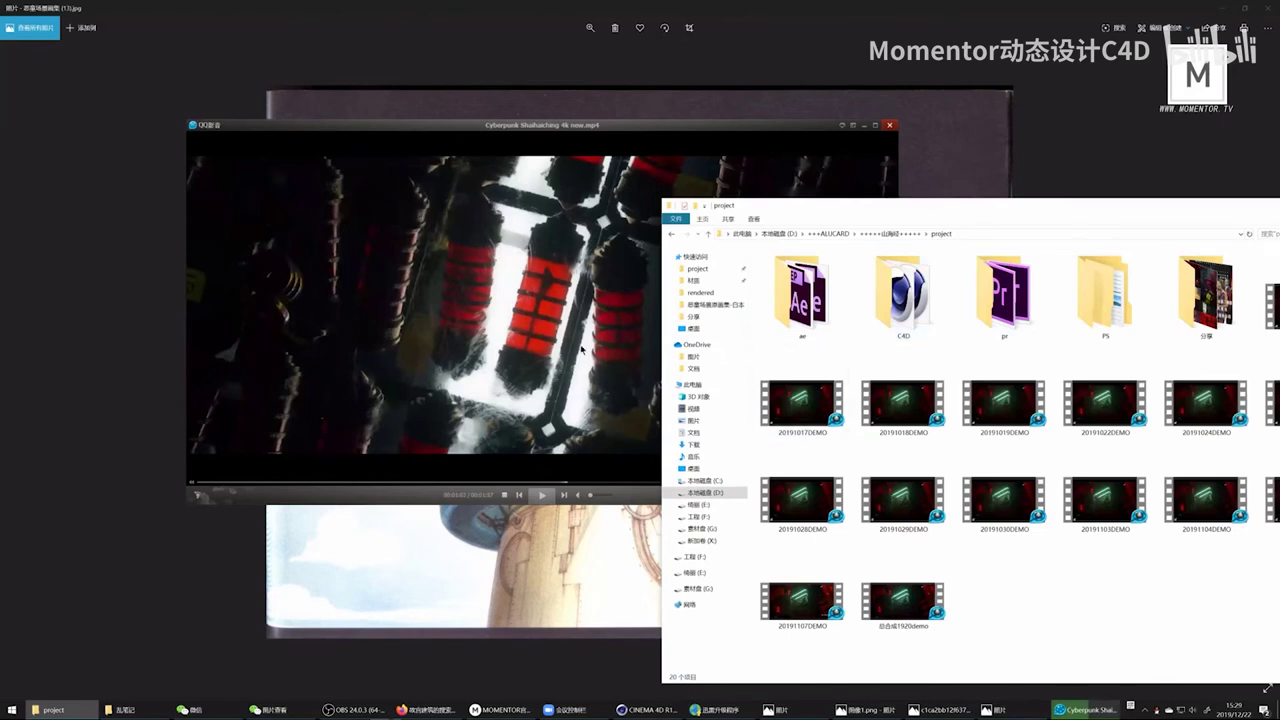
# Step: Move the player top-left, open the PS folder, then return to the project root
pyautogui.moveTo(573, 130); pyautogui.dragTo(414, 45)
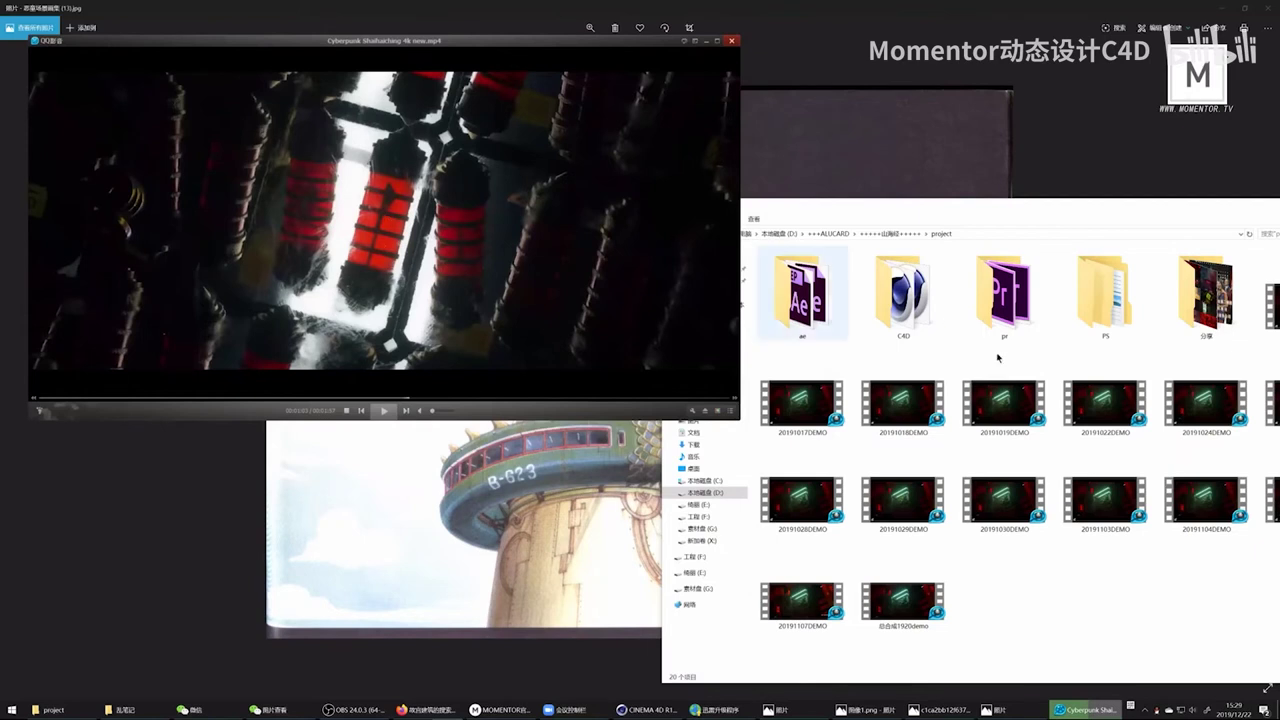
pyautogui.click(1012, 322)
pyautogui.doubleClick(1105, 300)
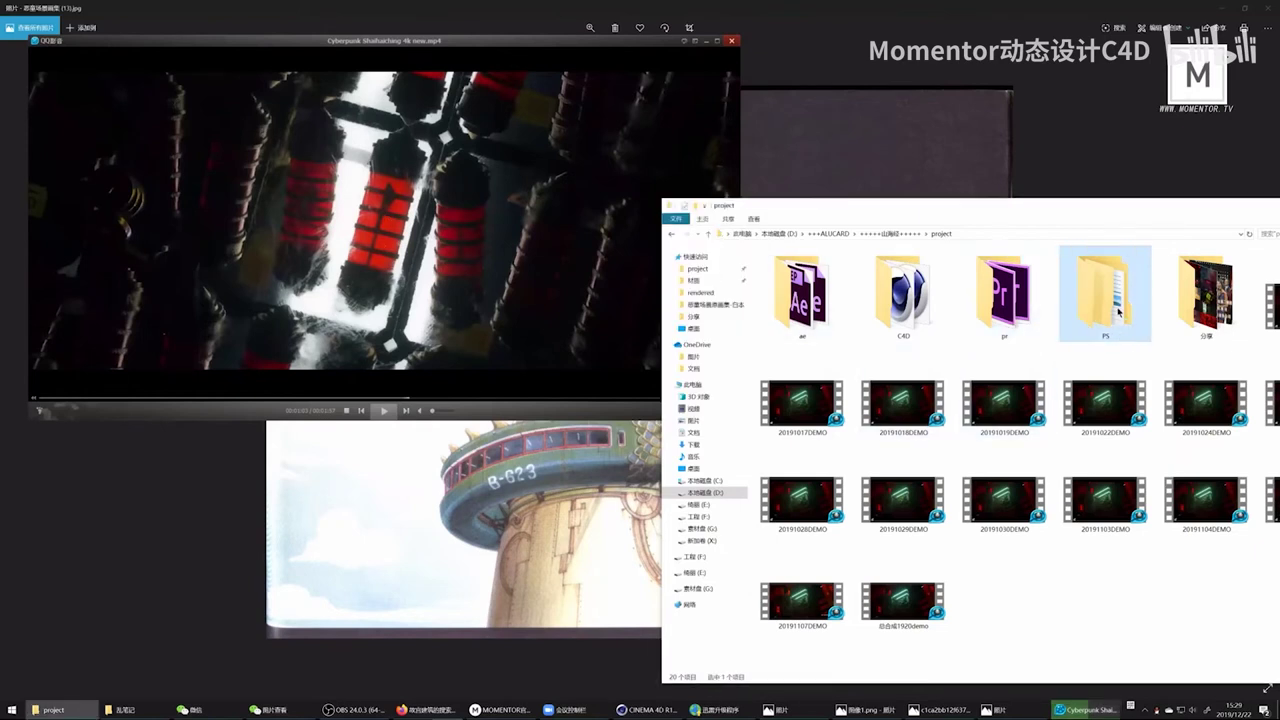
pyautogui.click(877, 338)
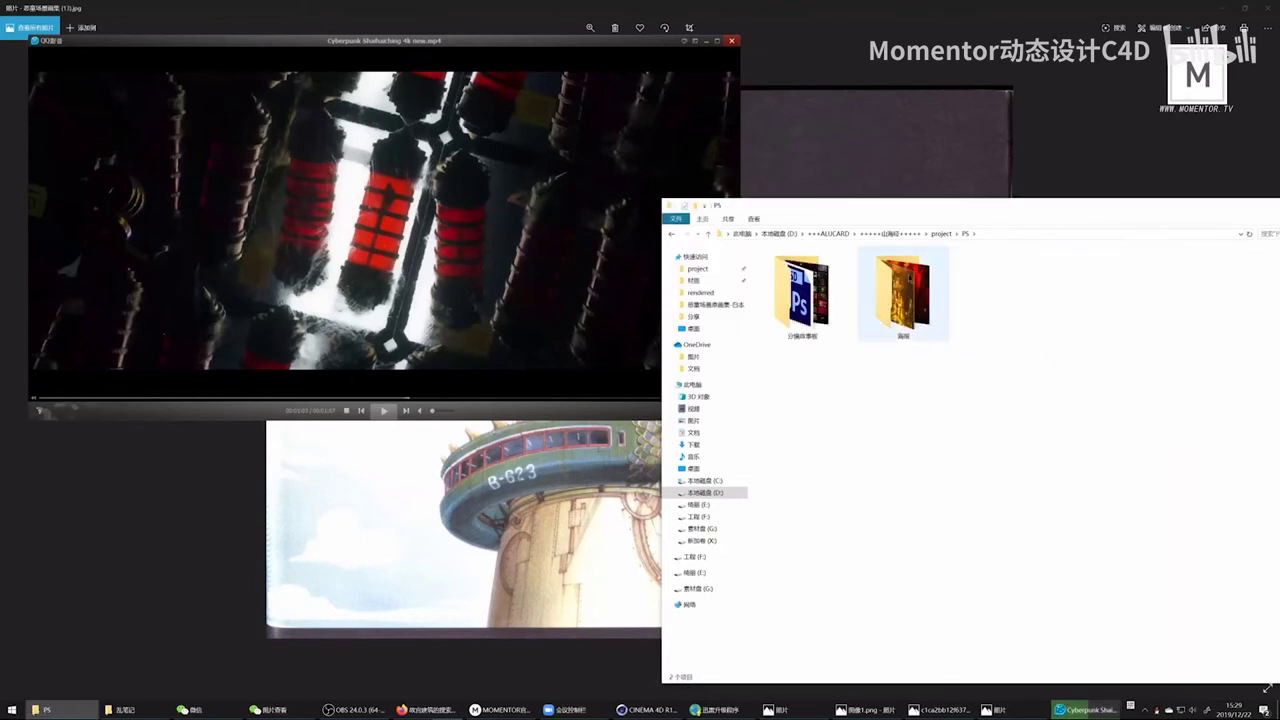
pyautogui.hotkey('alt', 'Up')
pyautogui.hotkey('alt', 'Up')
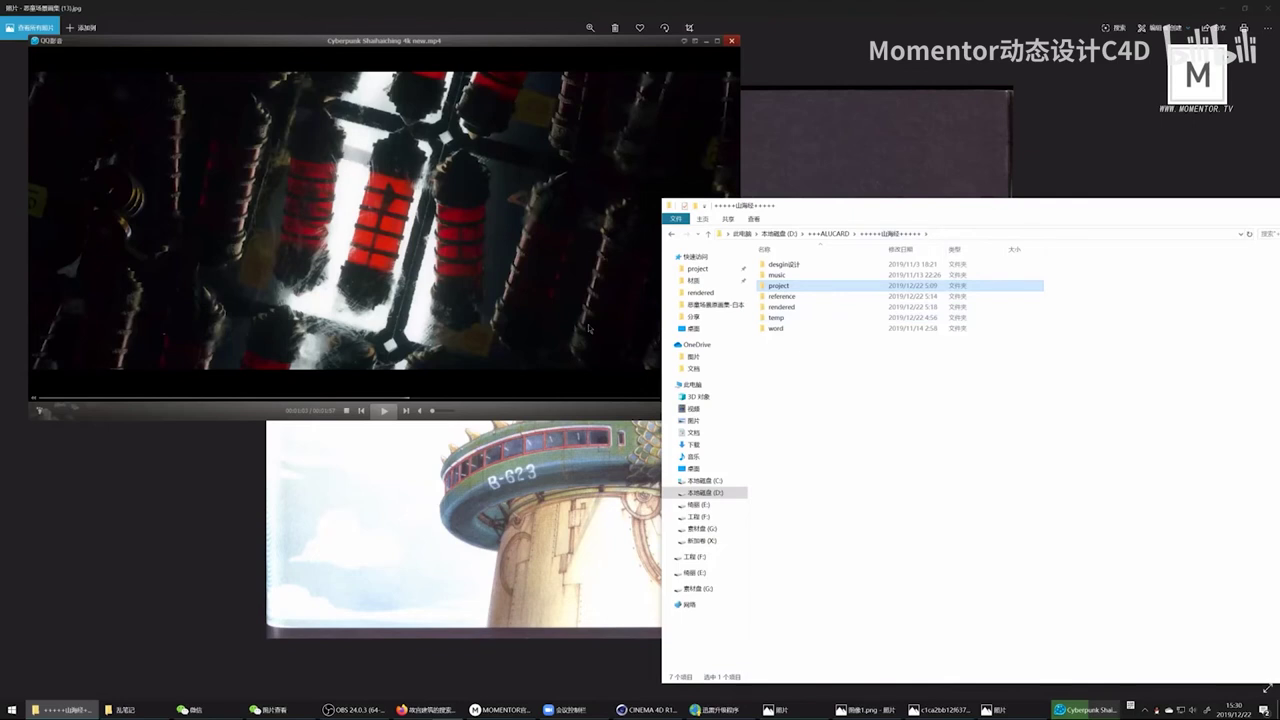
# Step: Pause the Cyberpunk video and jump it to the green cylinder shot
pyautogui.click(564, 412)
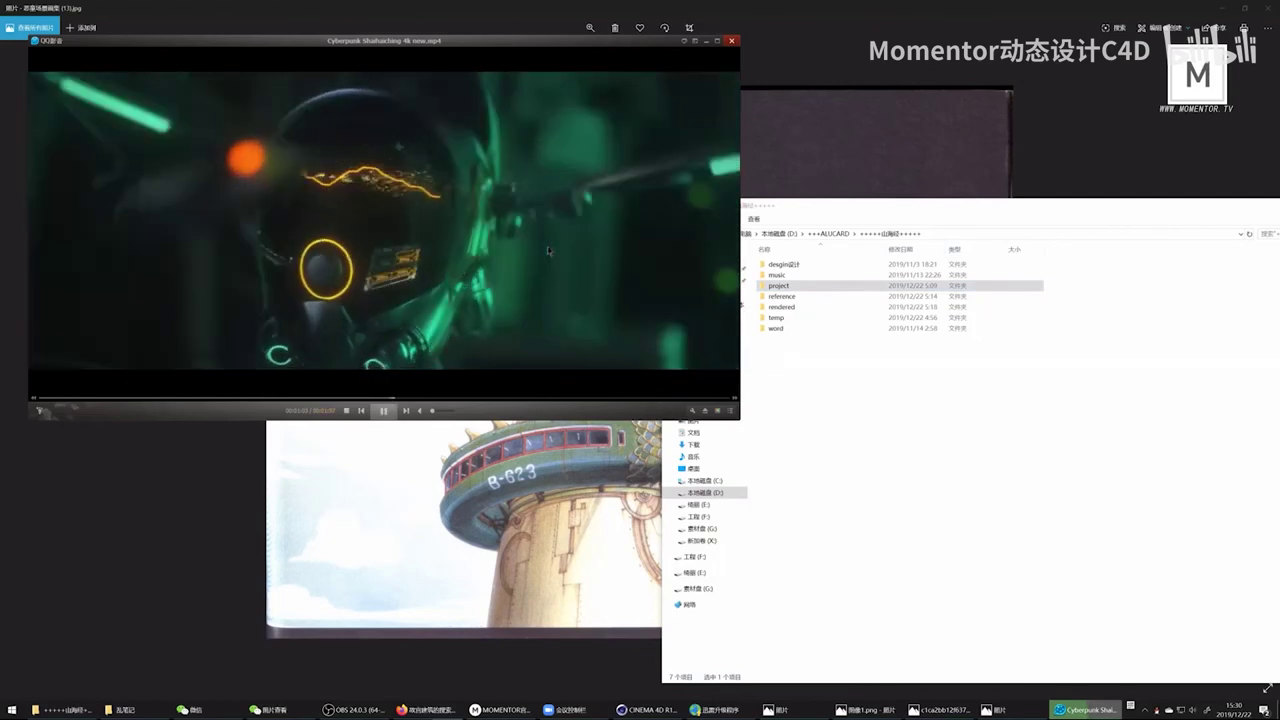
pyautogui.click(520, 264)
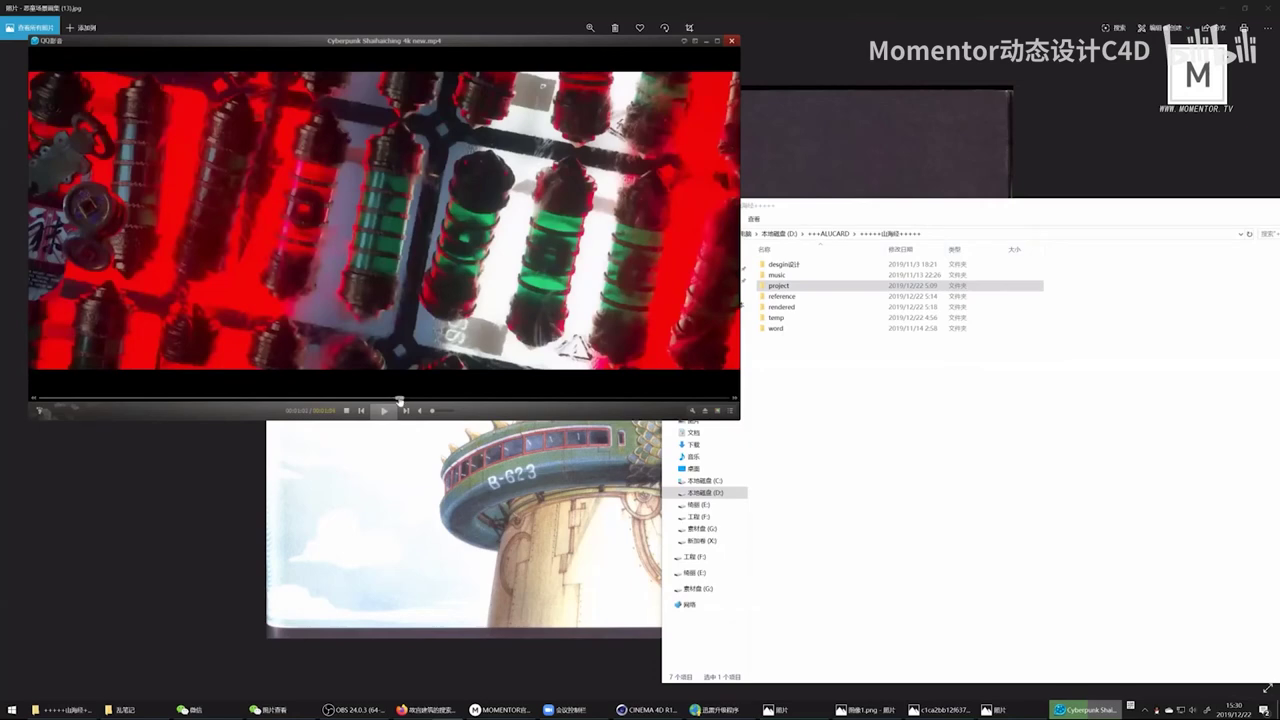
pyautogui.click(402, 398)
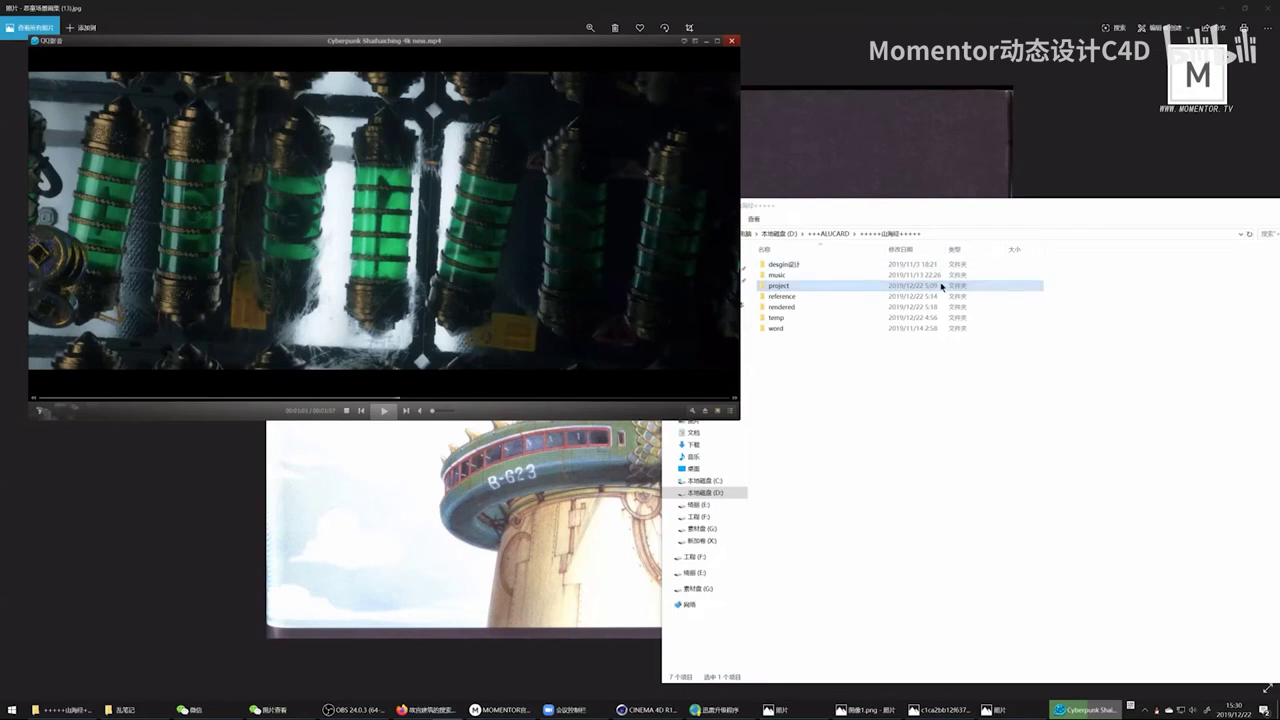
# Step: Reposition the folder window, open the temp folder, and select its MP4 file
pyautogui.moveTo(905, 212); pyautogui.dragTo(815, 191)
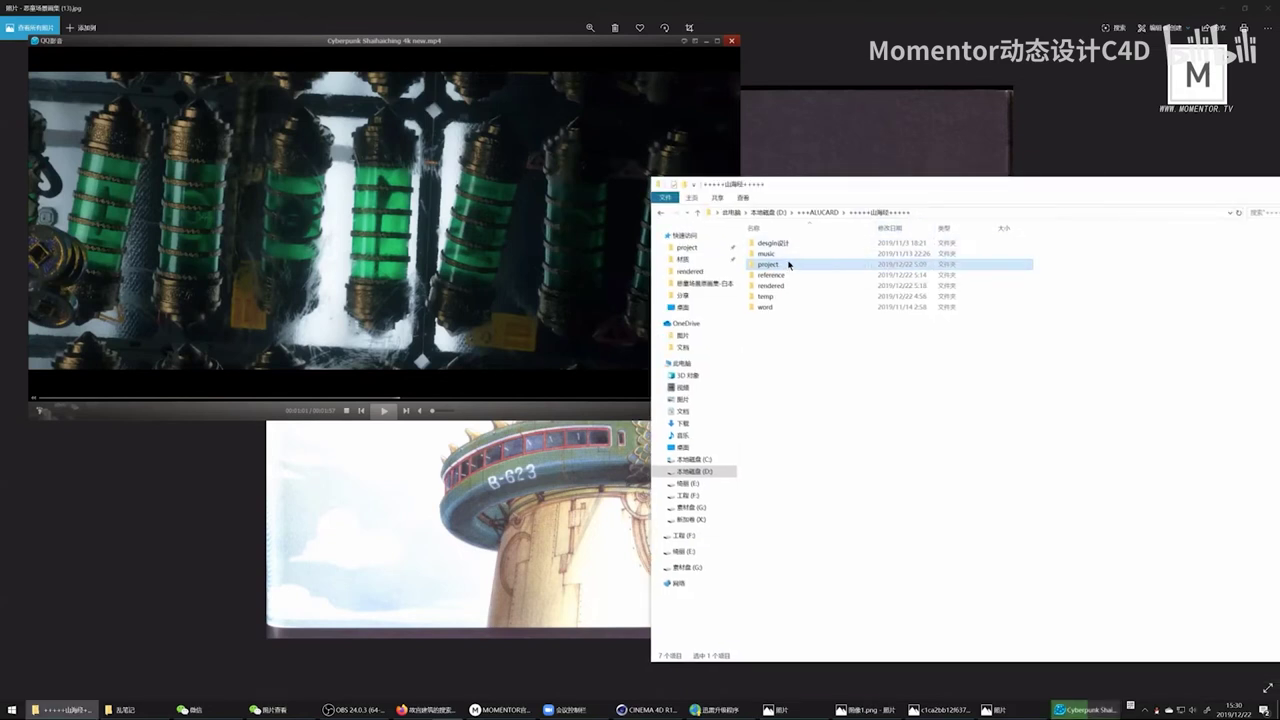
pyautogui.click(780, 296)
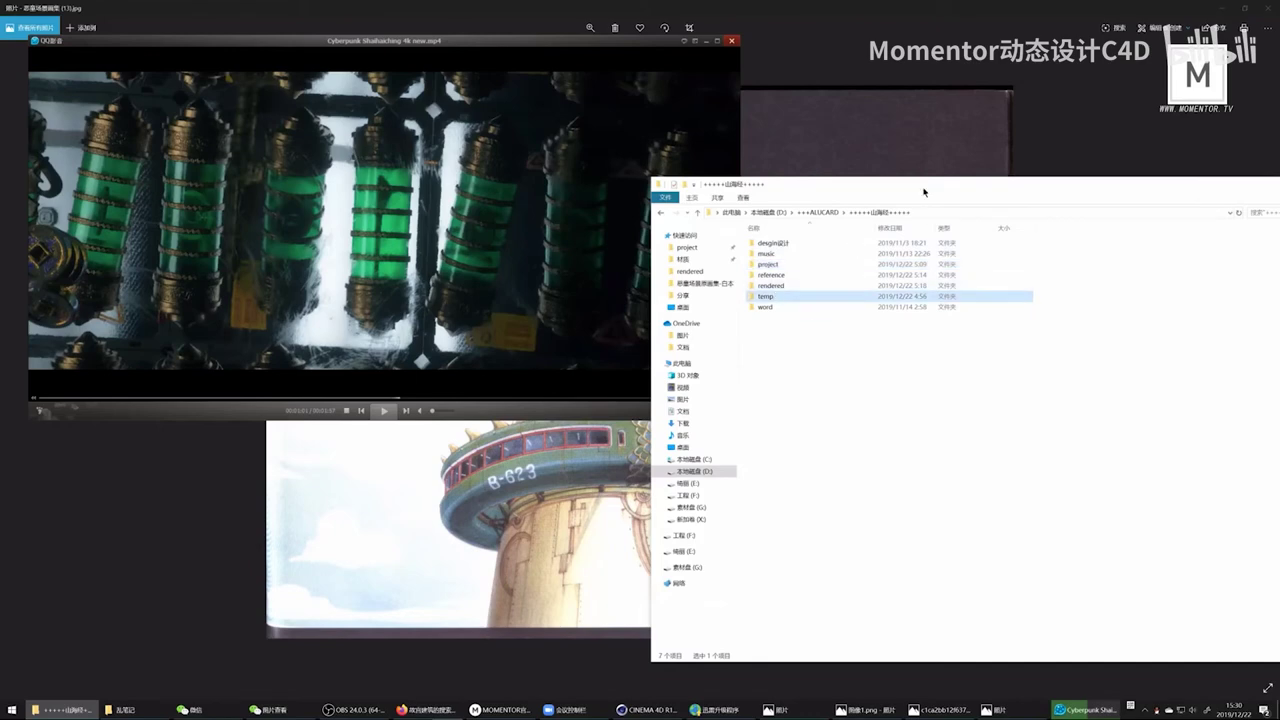
pyautogui.moveTo(924, 191); pyautogui.dragTo(890, 158)
pyautogui.doubleClick(725, 268)
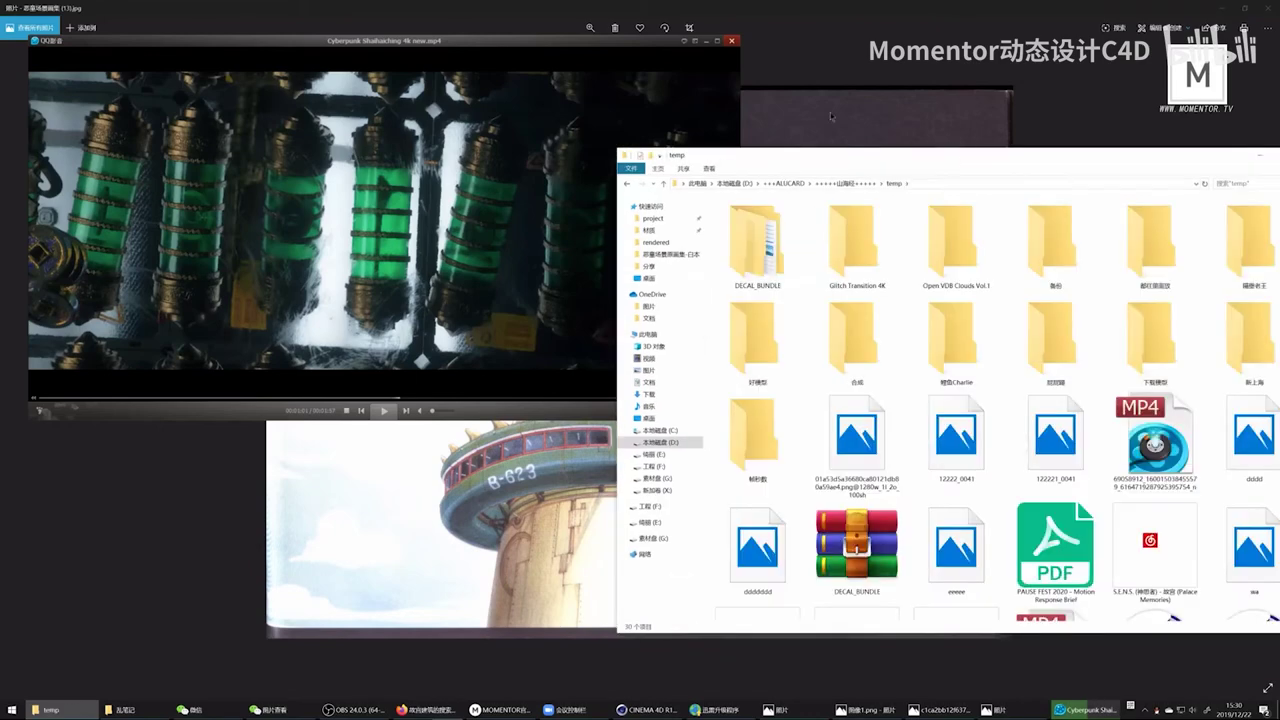
pyautogui.moveTo(830, 117); pyautogui.dragTo(826, 114)
pyautogui.scroll(-2, 830, 380)
pyautogui.click(1022, 318)
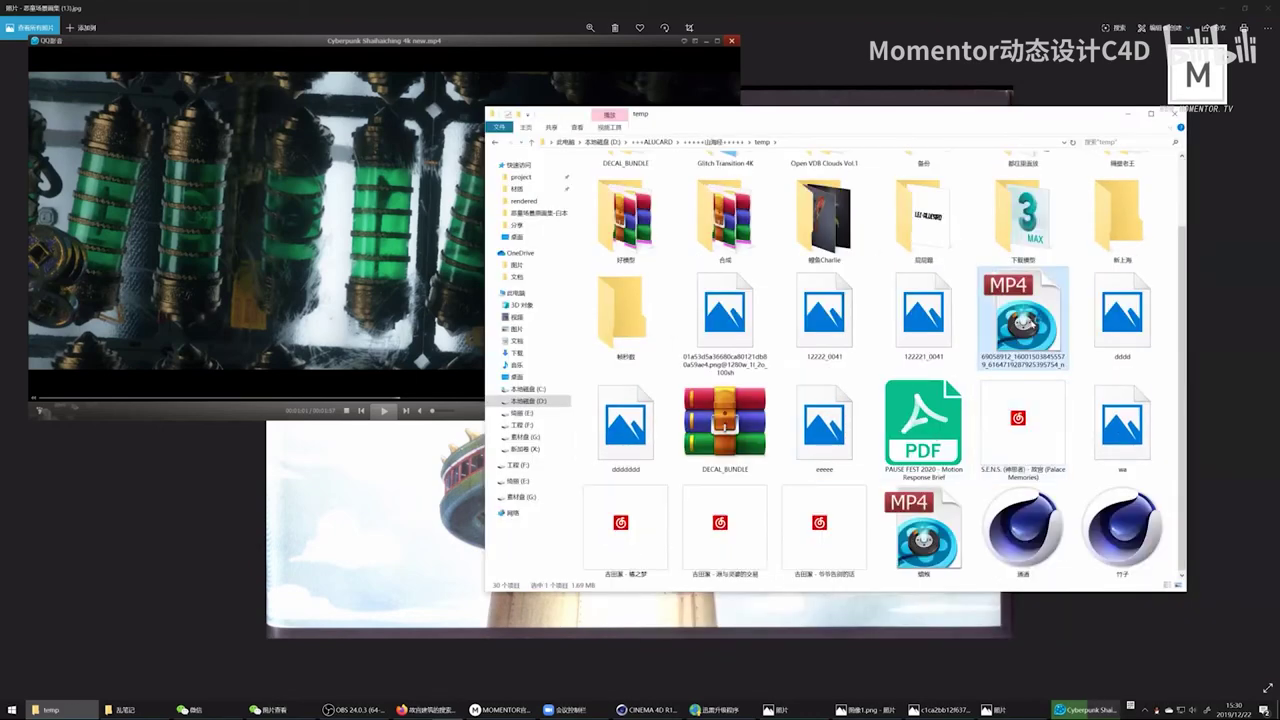
# Step: Play and close the Pause Fest 2020 clip, then open the reference folder
pyautogui.doubleClick(1022, 318)
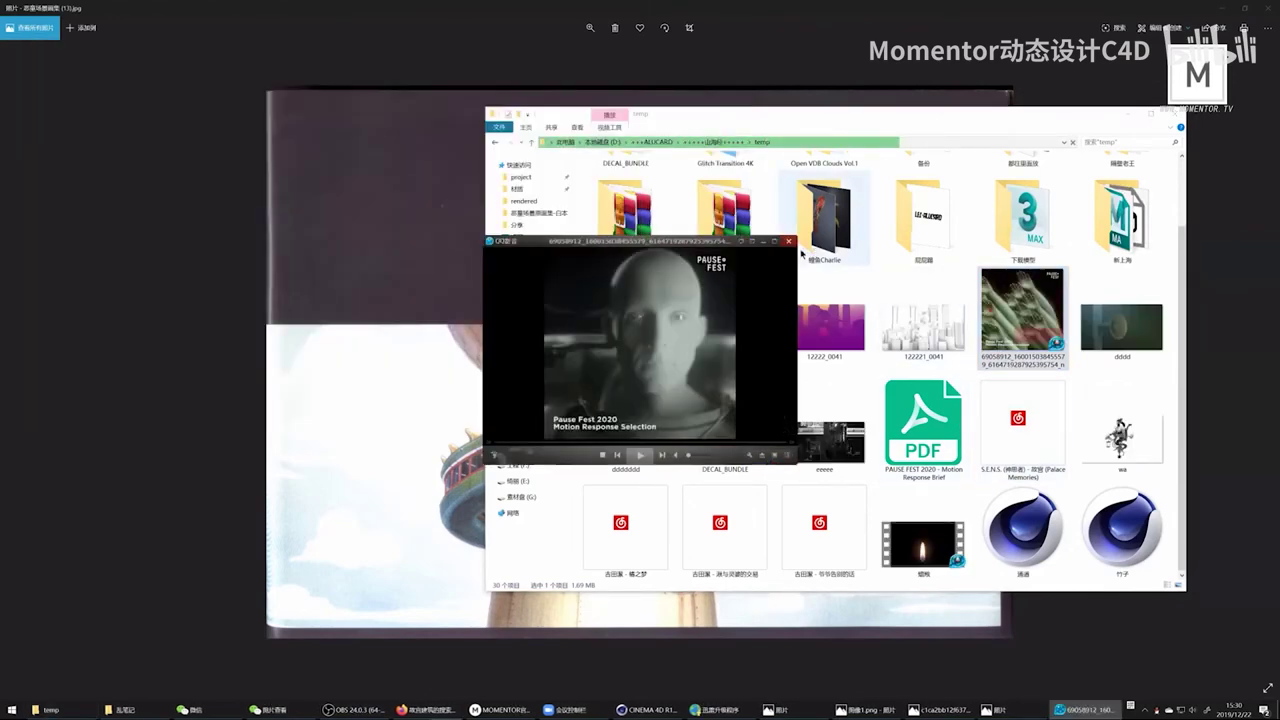
pyautogui.click(788, 241)
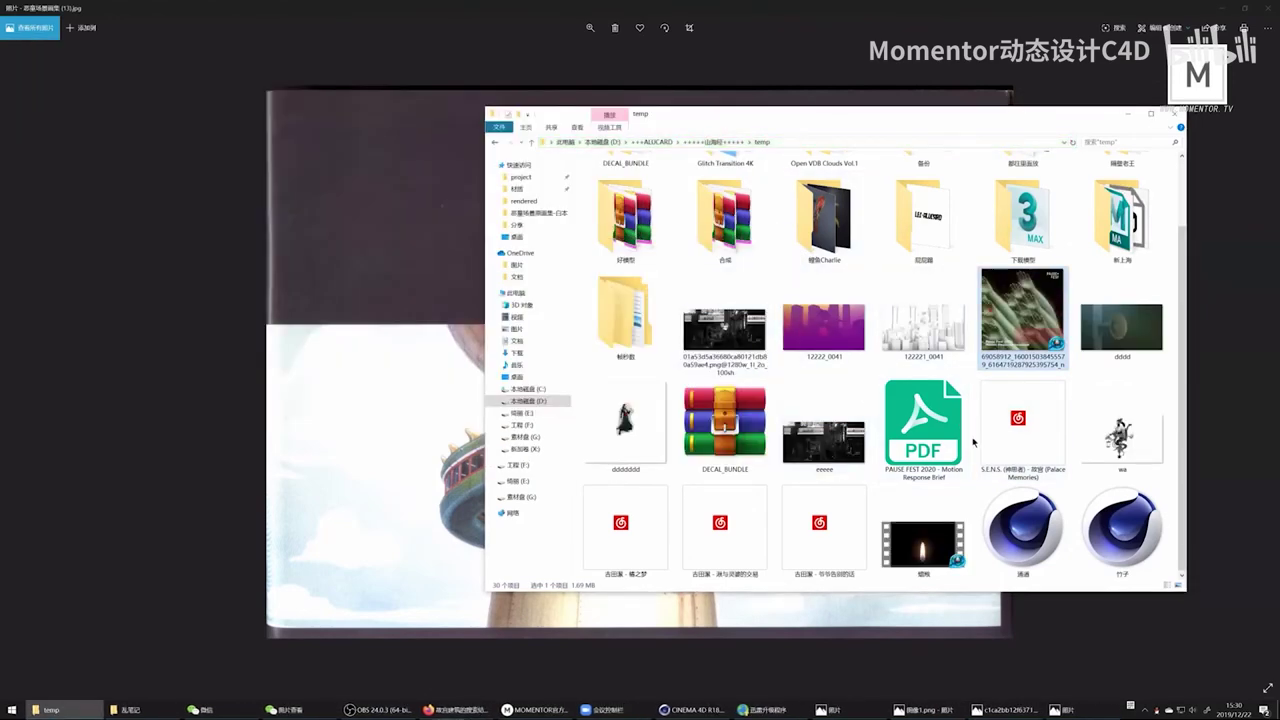
pyautogui.scroll(2, 973, 441)
pyautogui.click(712, 142)
pyautogui.click(620, 205)
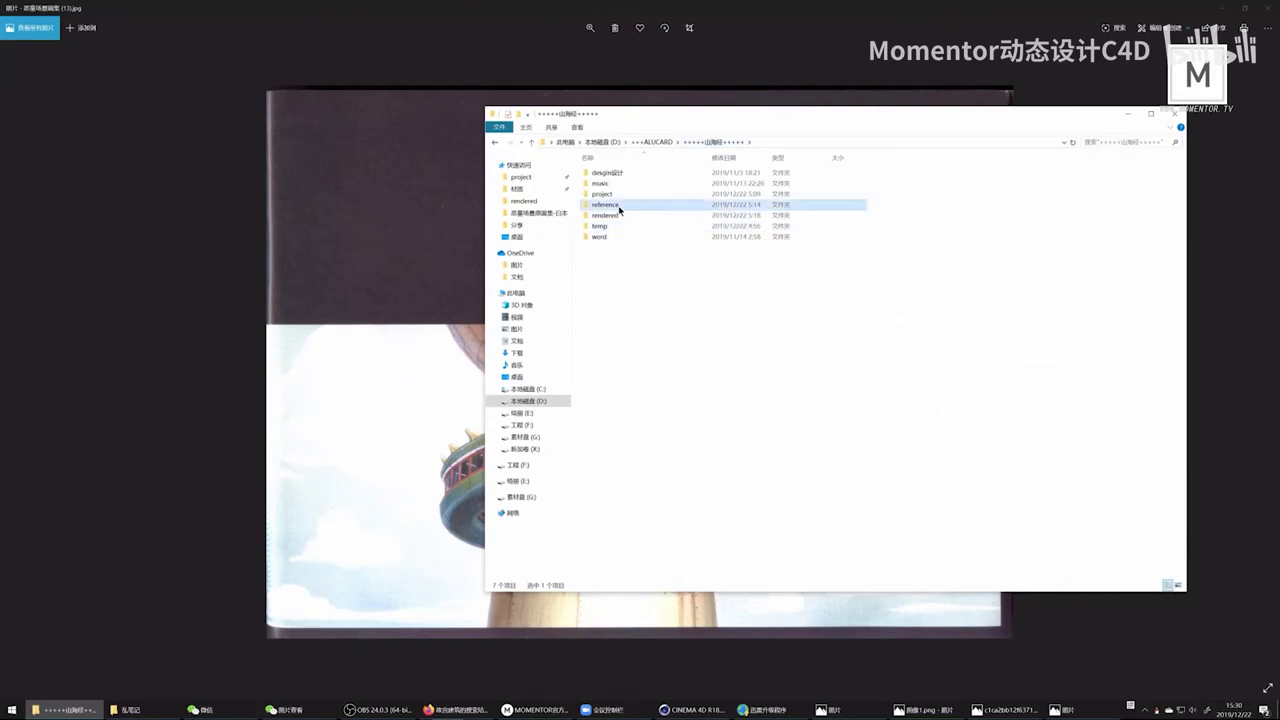
pyautogui.doubleClick(620, 205)
pyautogui.scroll(-1, 728, 440)
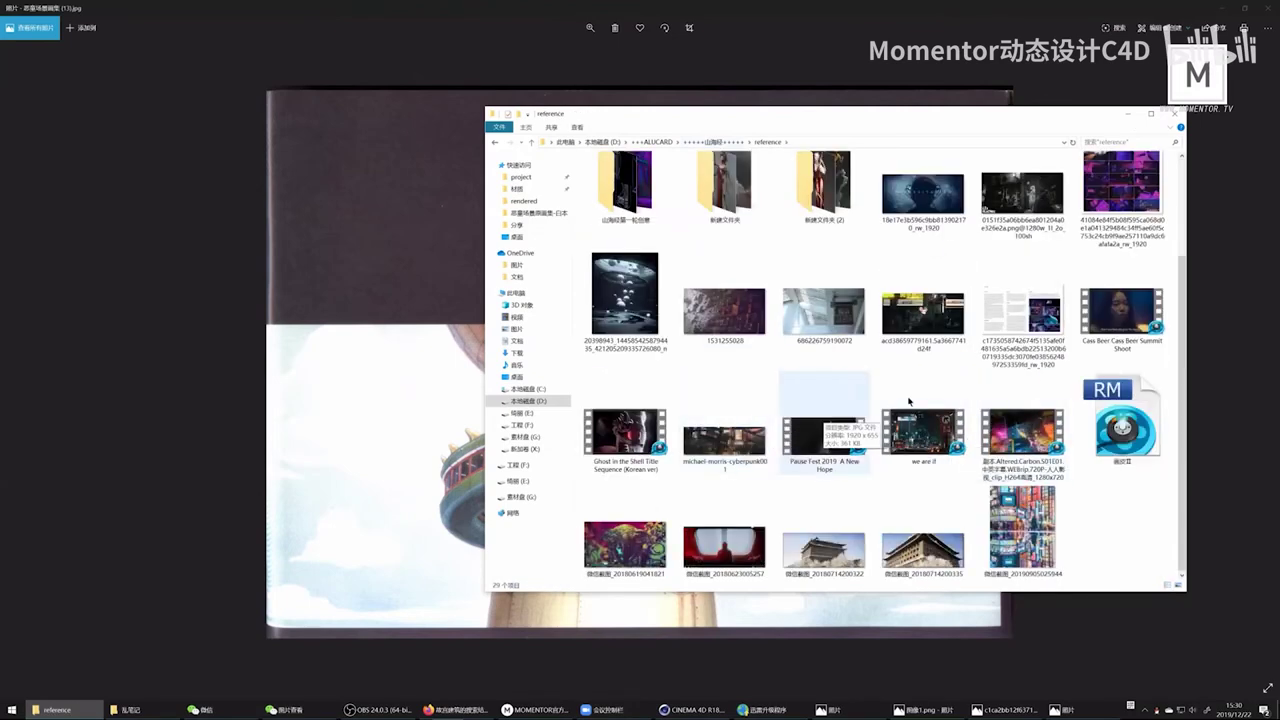
# Step: Play the Cass Beer Summit Shoot video and skip to its #FRESHSTART ending
pyautogui.doubleClick(1118, 312)
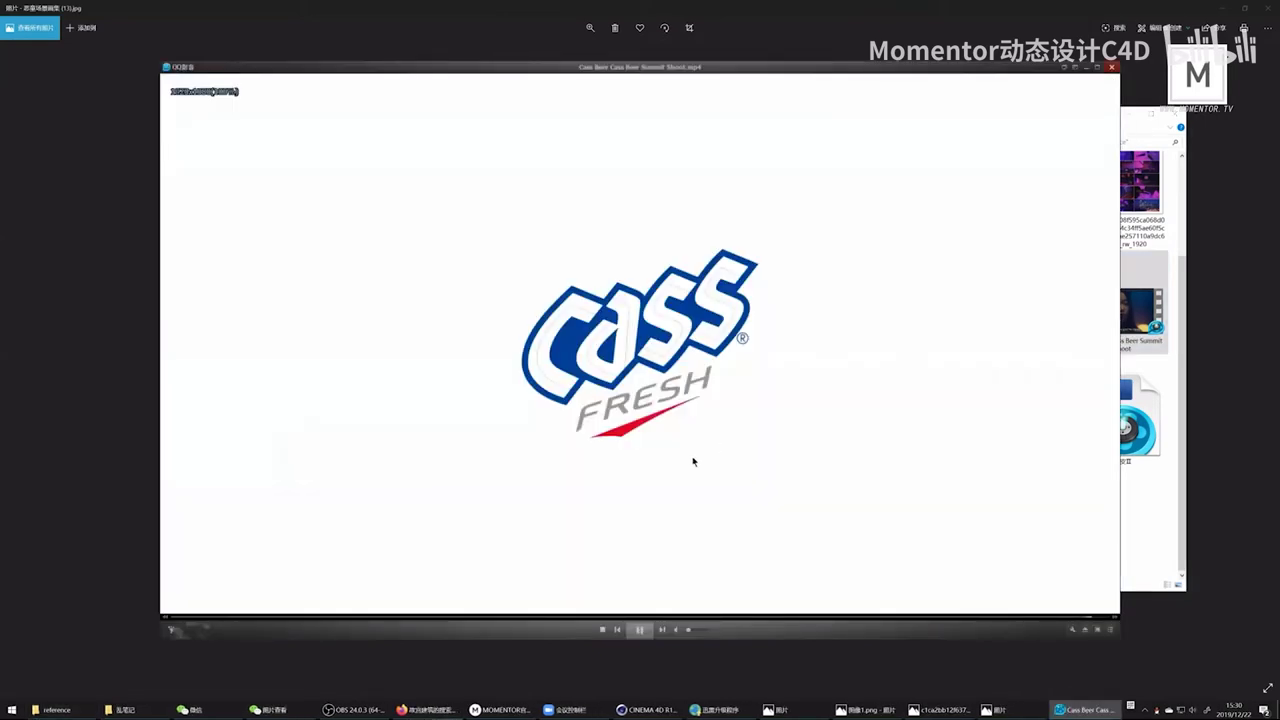
pyautogui.click(426, 618)
pyautogui.moveTo(426, 620); pyautogui.dragTo(1047, 636)
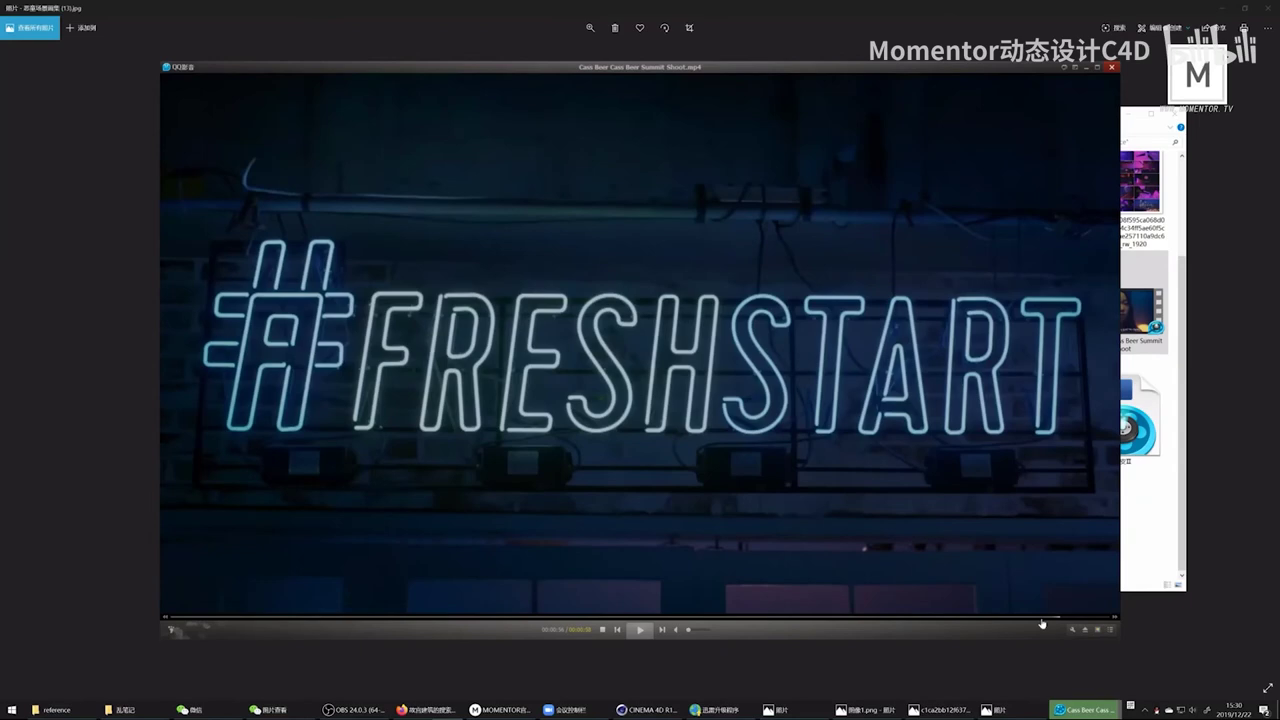
pyautogui.click(1041, 618)
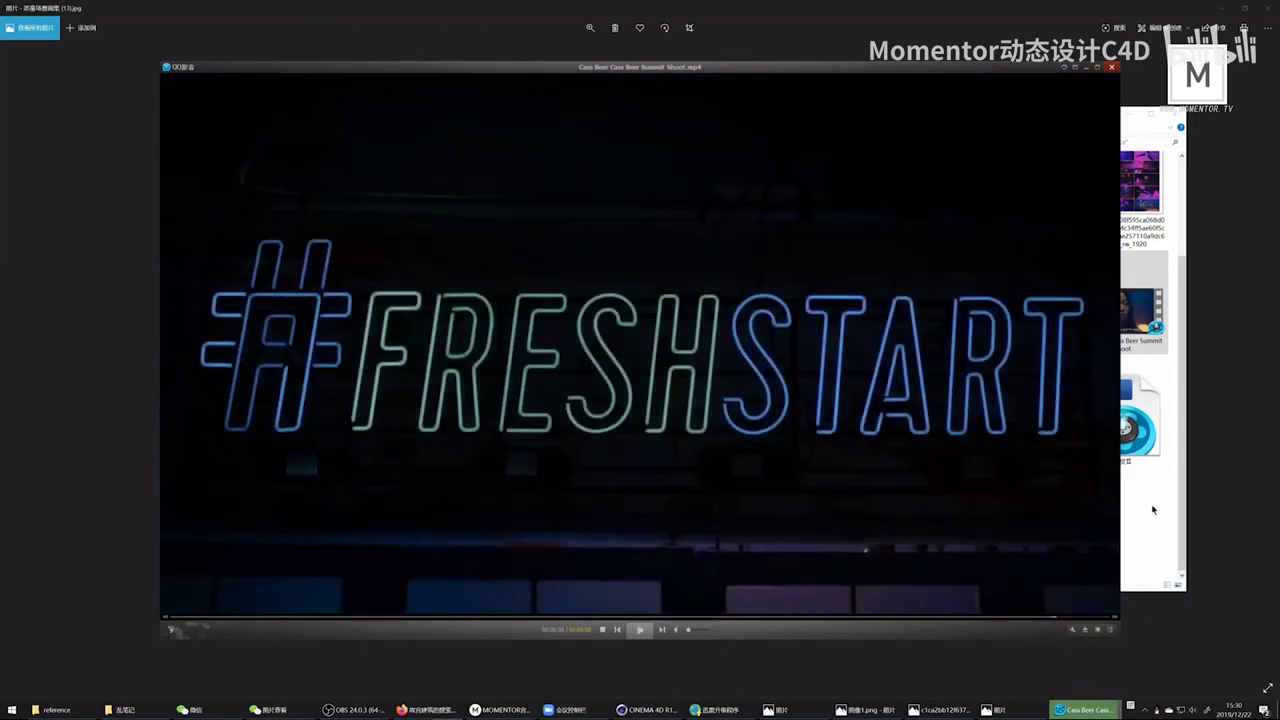
pyautogui.click(1150, 480)
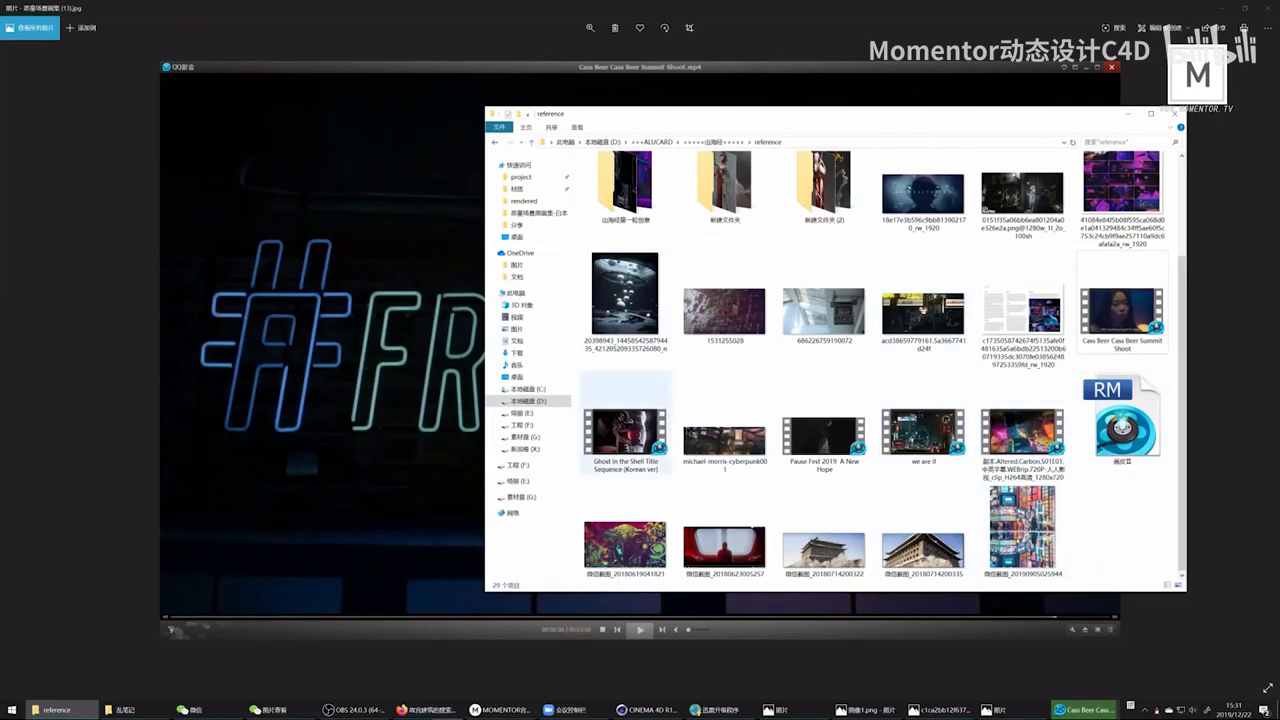
# Step: Play we are it.mp4 and seek back to the street-sign footage
pyautogui.doubleClick(923, 425)
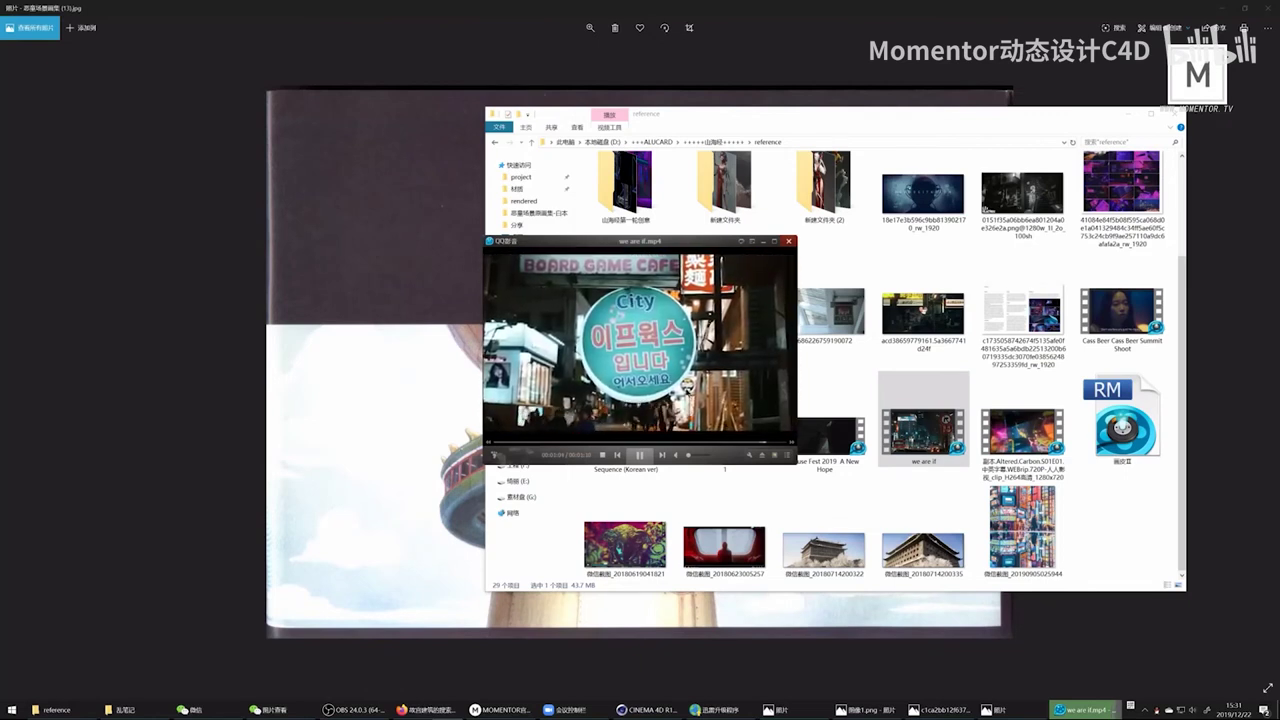
pyautogui.click(594, 445)
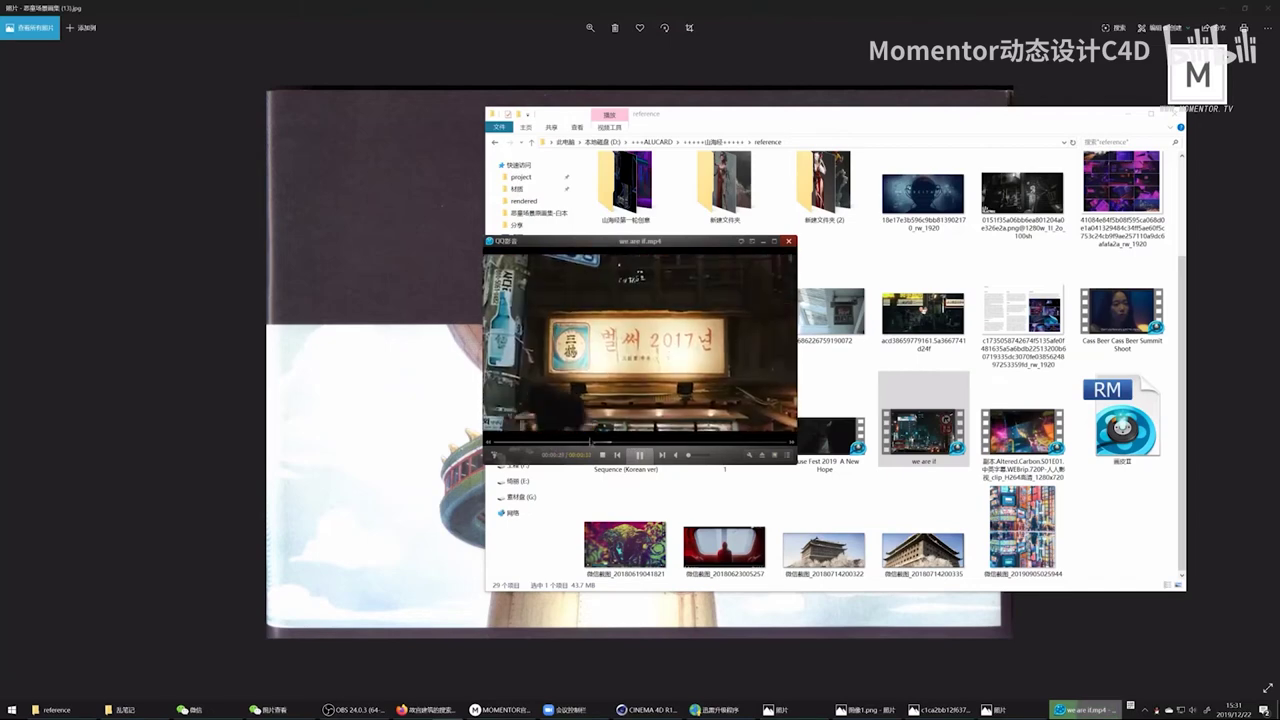
pyautogui.click(661, 341)
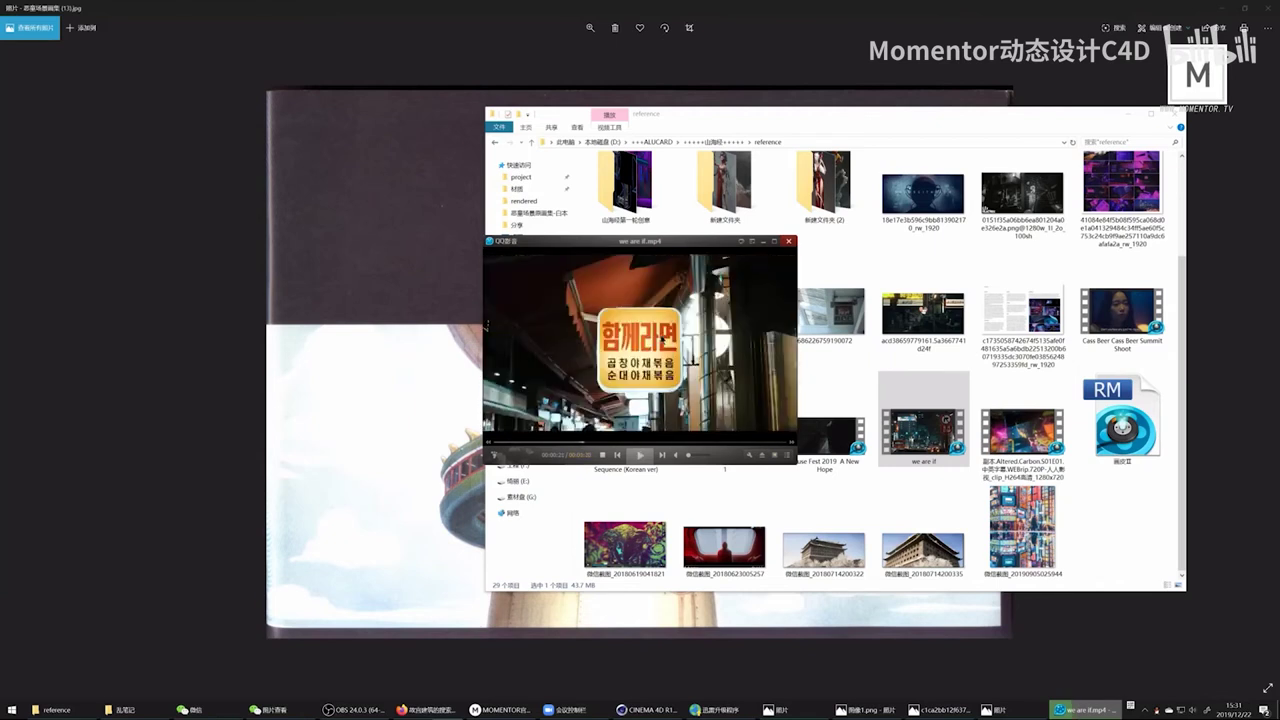
pyautogui.click(649, 342)
# Step: Dismiss the player's right-click menu and pause on the 현실 neon sign
pyautogui.rightClick(540, 256)
pyautogui.press('Escape')
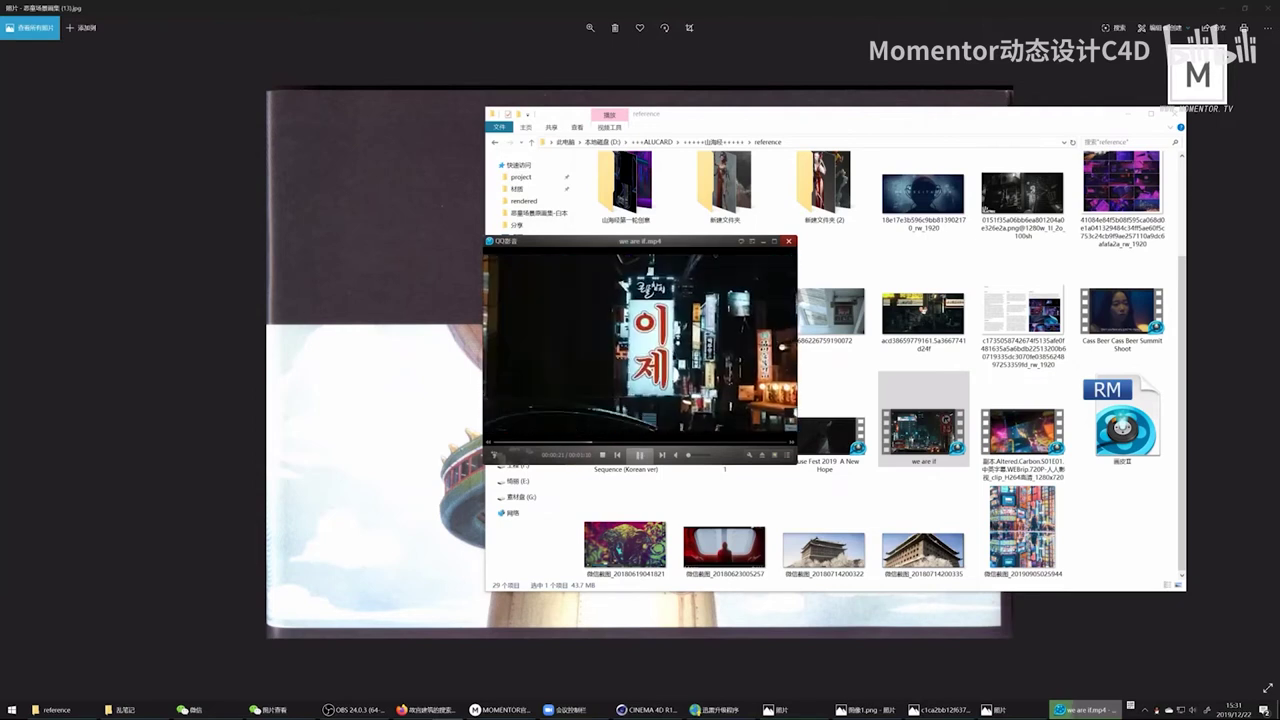
pyautogui.click(652, 312)
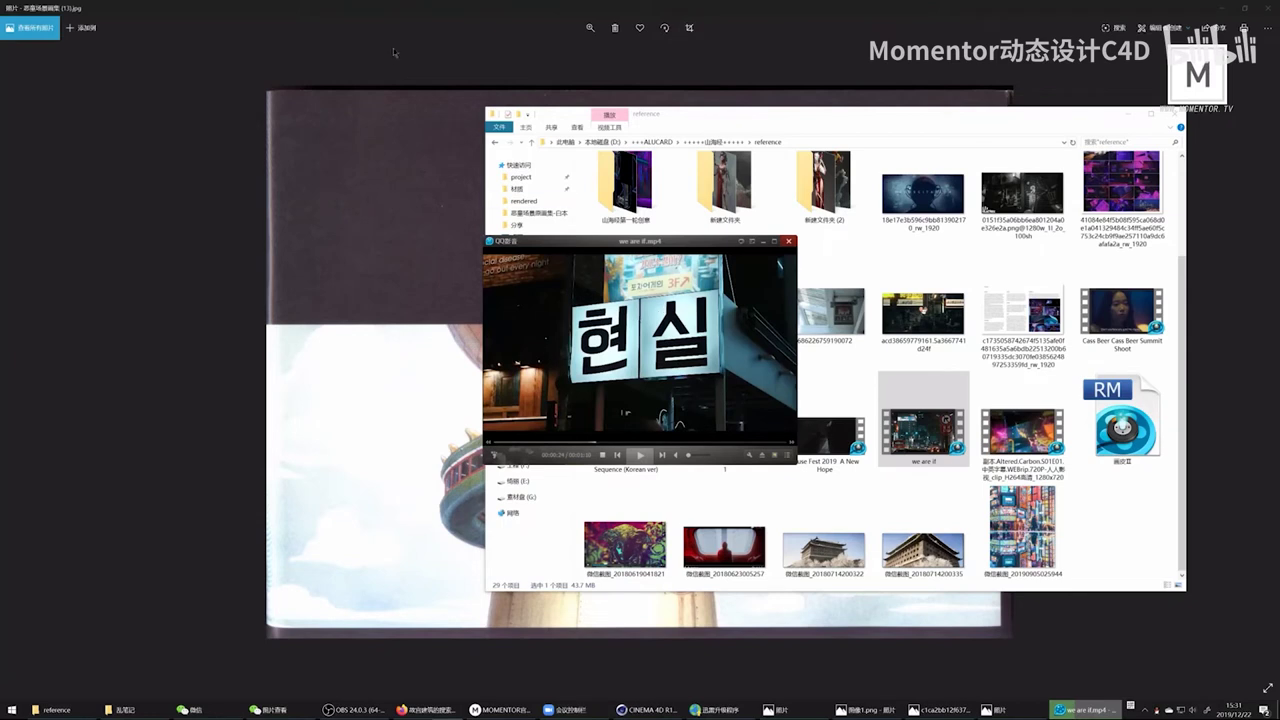
pyautogui.moveTo(650, 709)
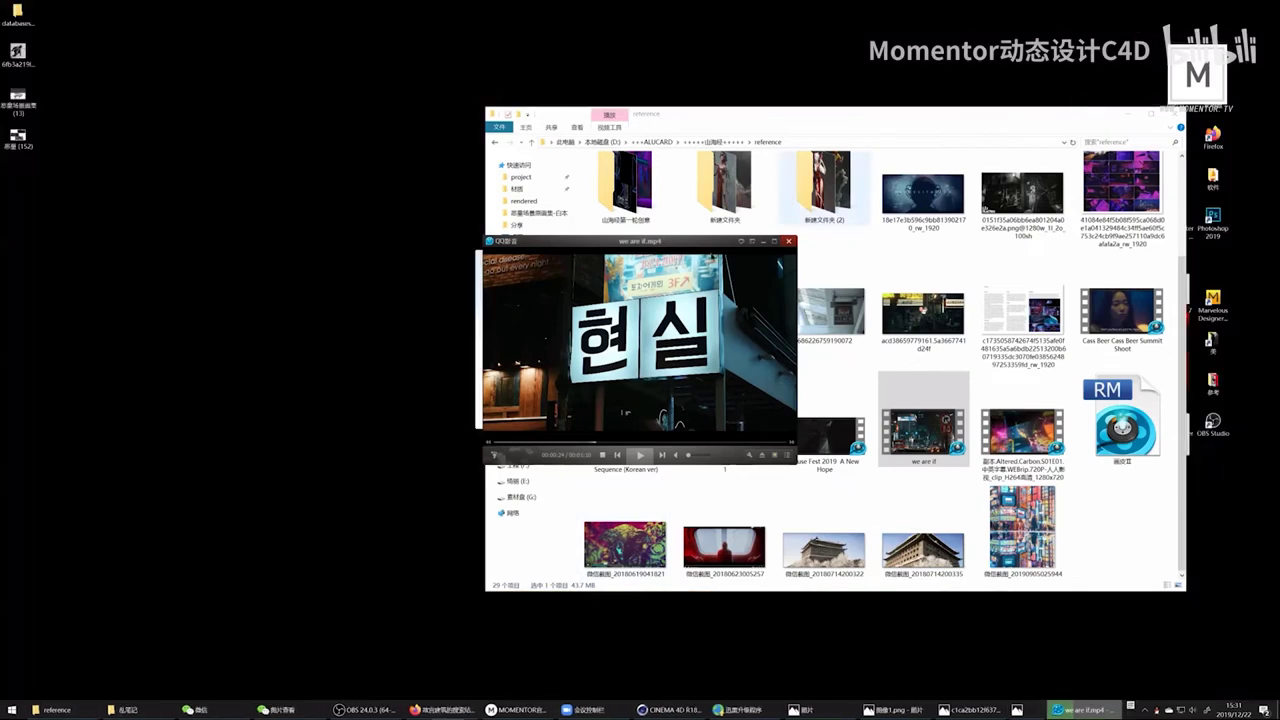
# Step: Close the photo viewer and play 'Cyberpunk Shaihaiching 4k new' from the rendered folder
pyautogui.click(1243, 8)
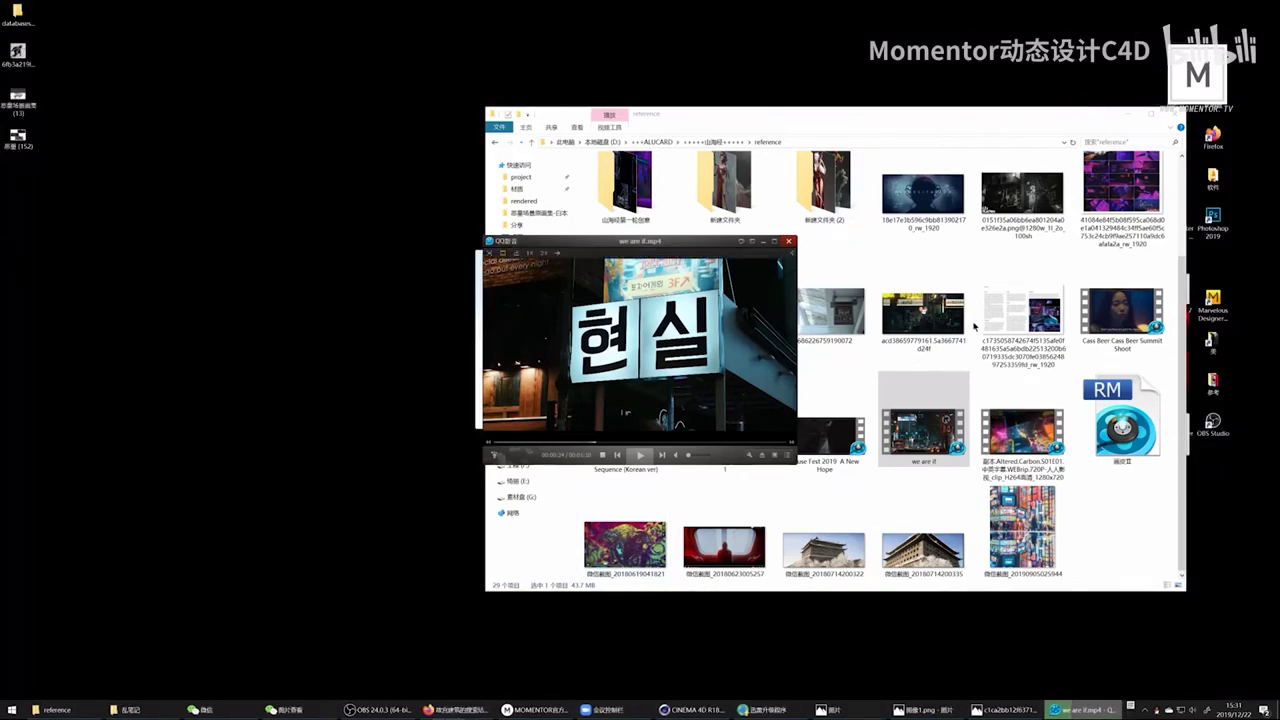
pyautogui.click(523, 200)
pyautogui.click(744, 211)
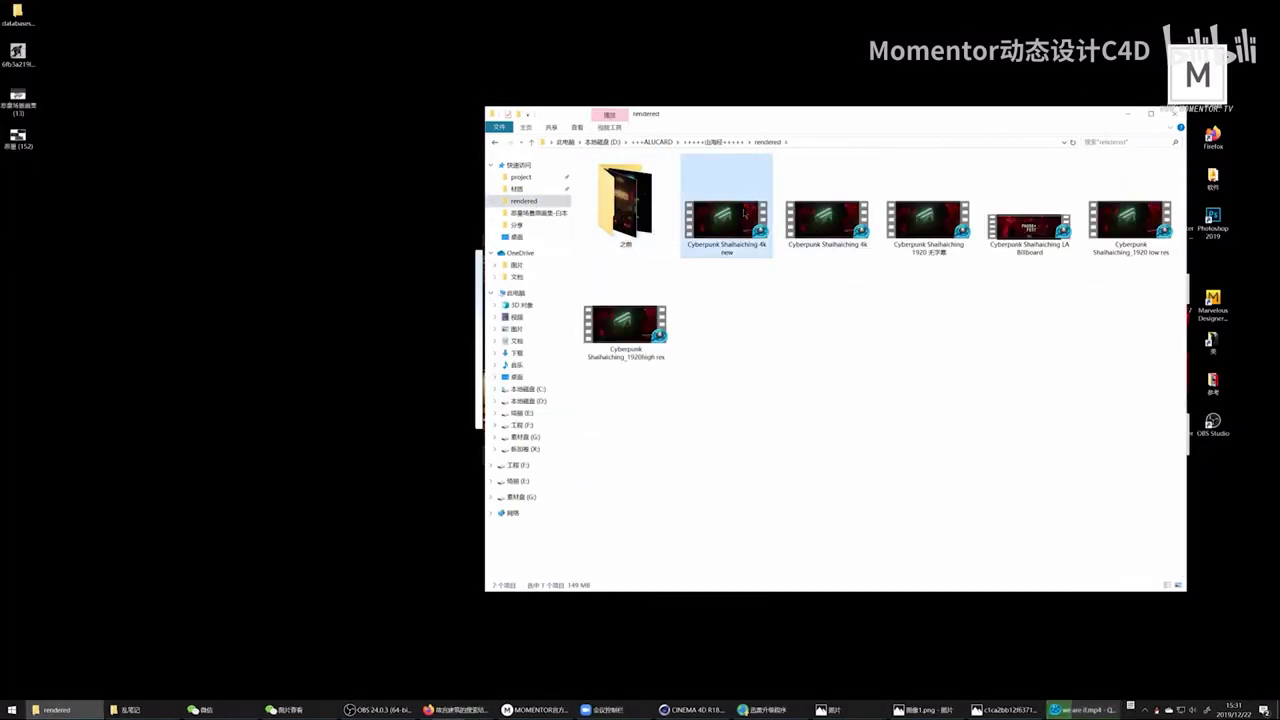
pyautogui.doubleClick(744, 211)
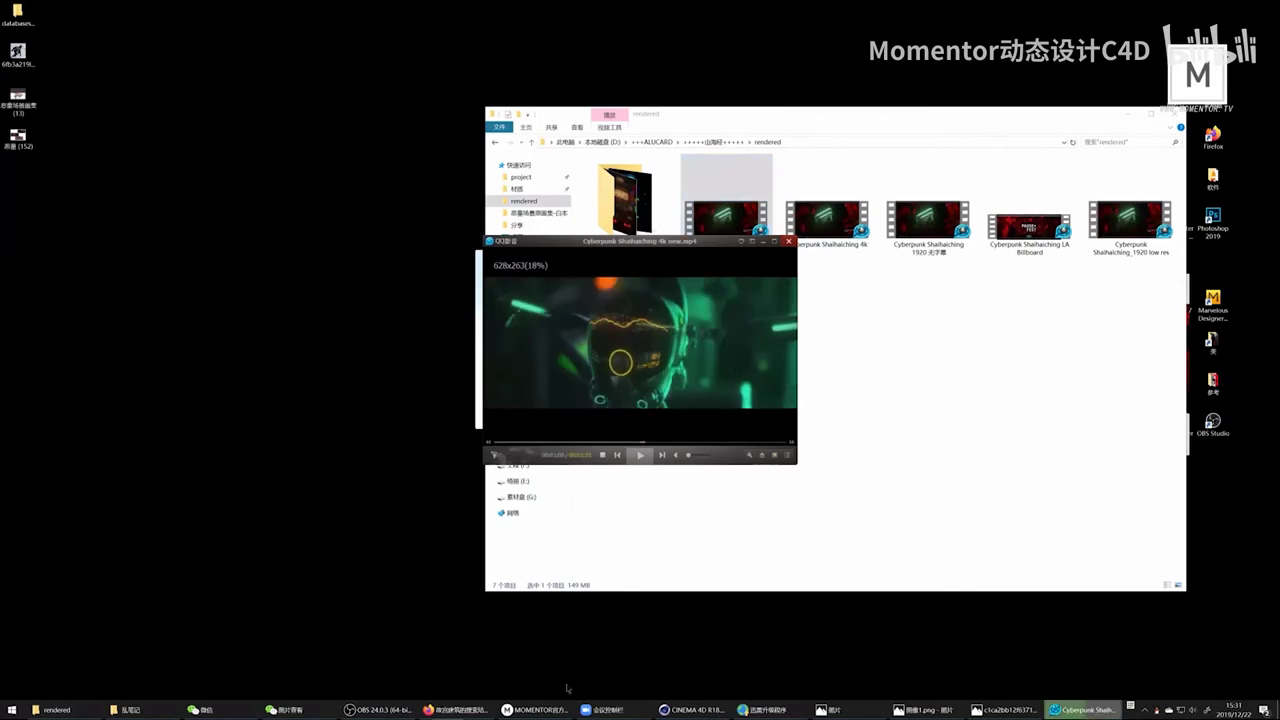
# Step: Return through the rendered folder to the project root and open the reference folder
pyautogui.click(55, 710)
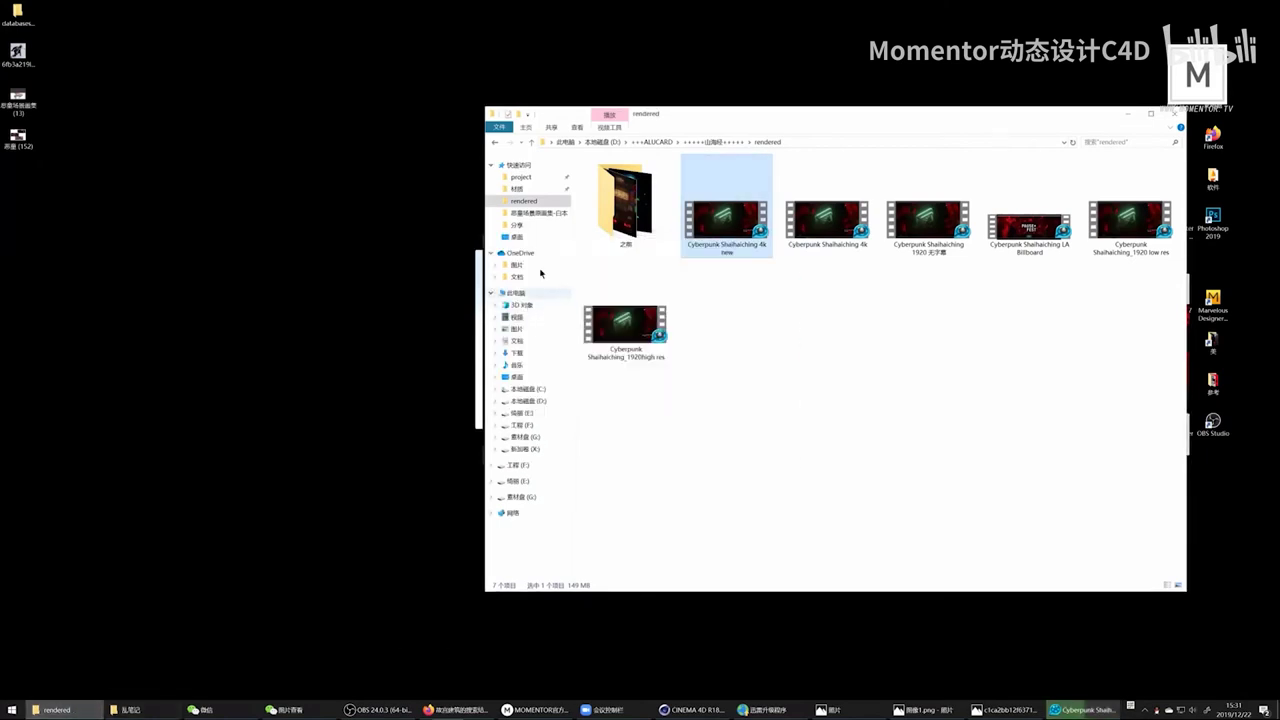
pyautogui.click(493, 143)
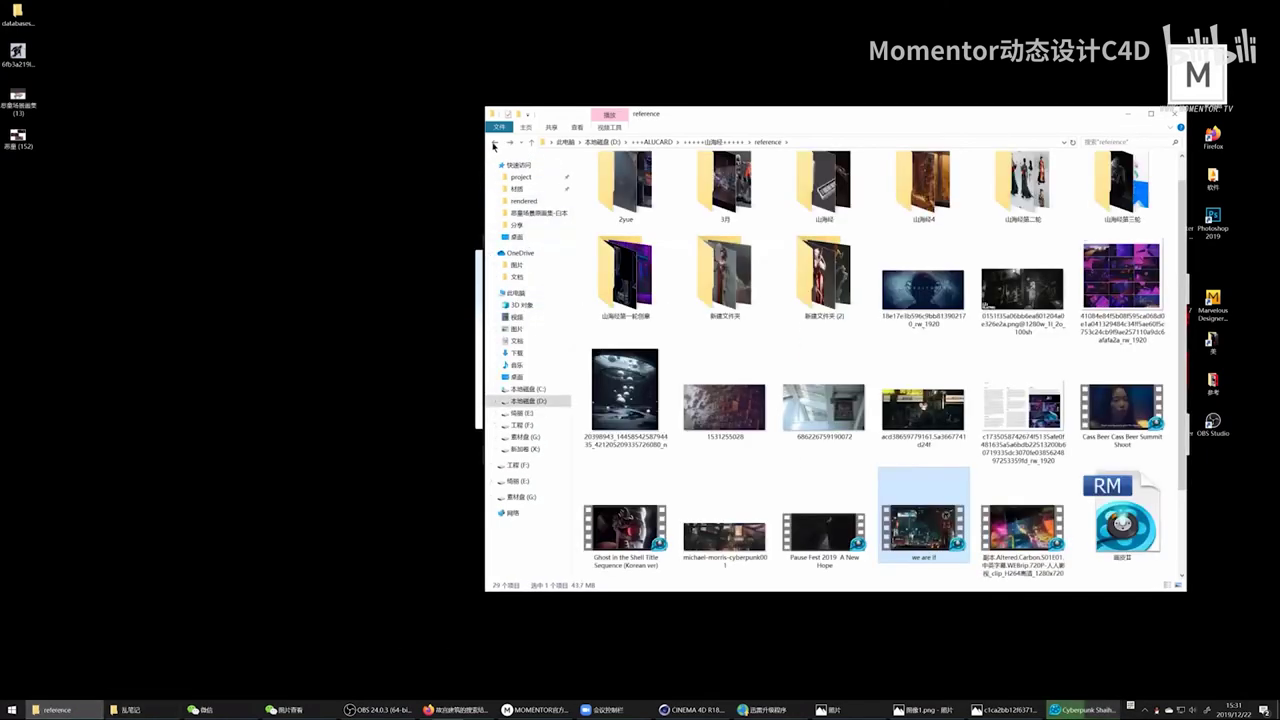
pyautogui.click(493, 143)
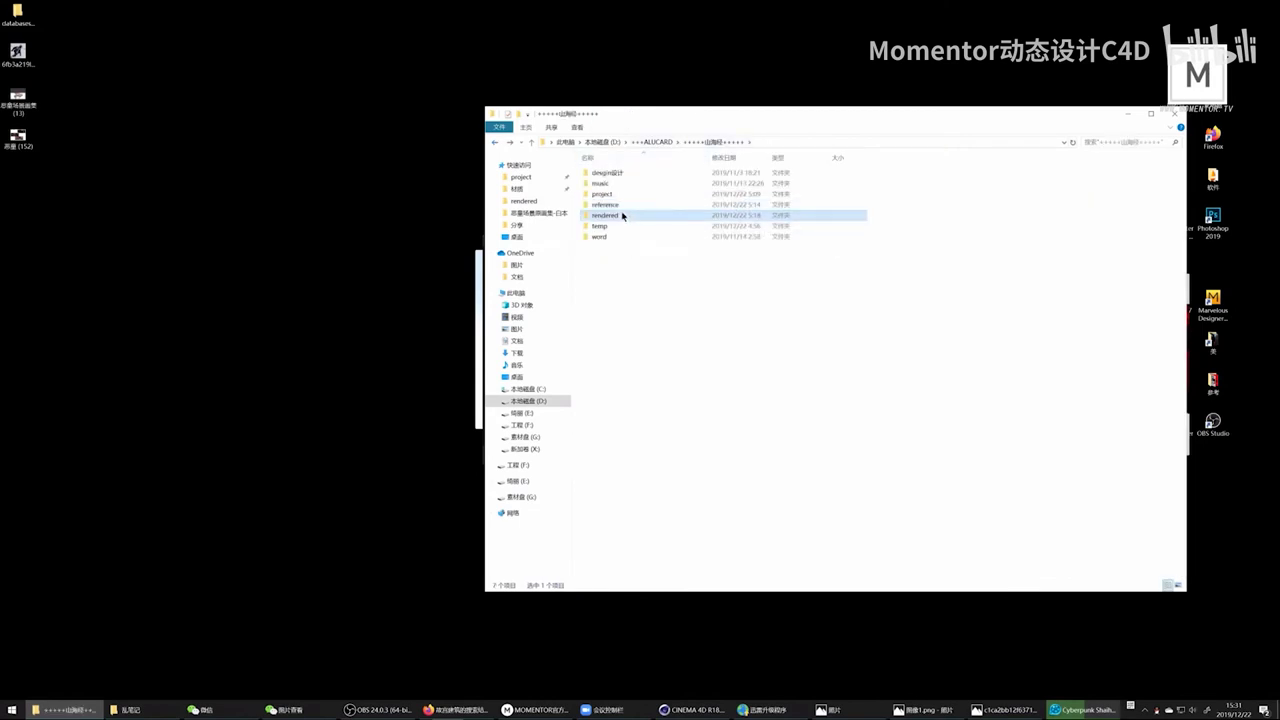
pyautogui.doubleClick(622, 215)
pyautogui.click(714, 142)
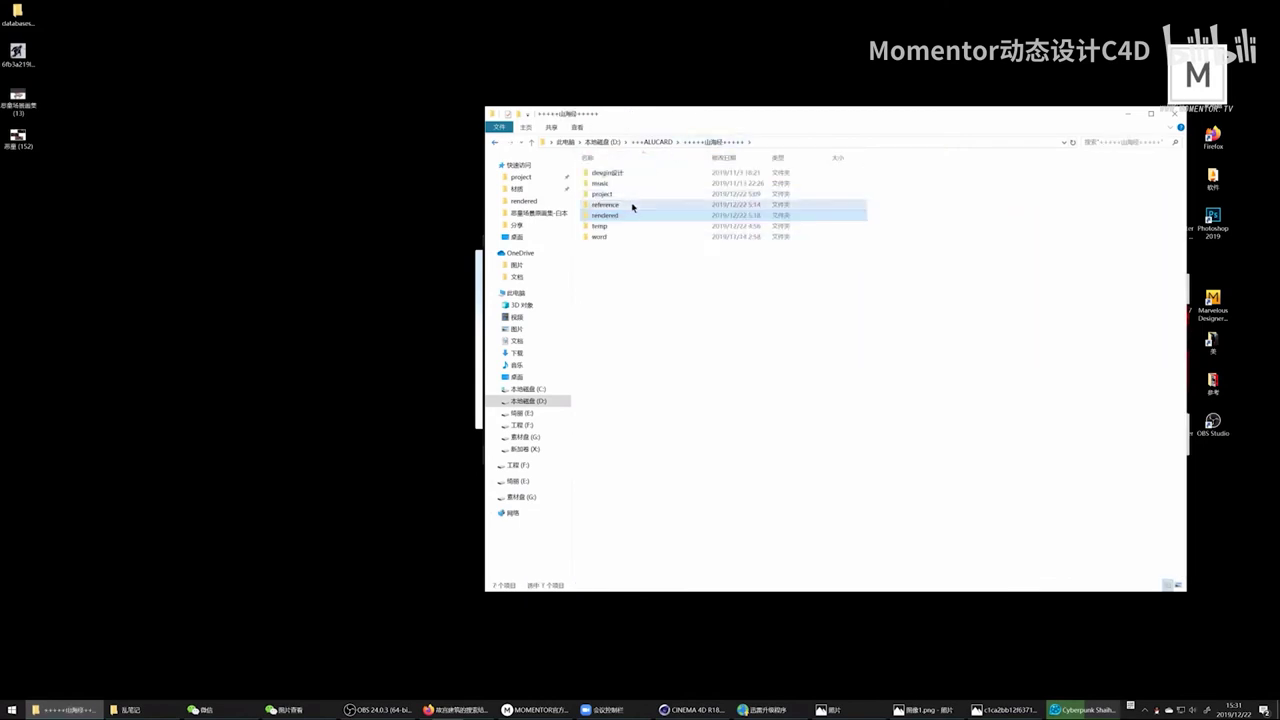
pyautogui.doubleClick(634, 206)
# Step: Open the RESUSCITATION reference image in Photos and restore it to a smaller window
pyautogui.click(922, 314)
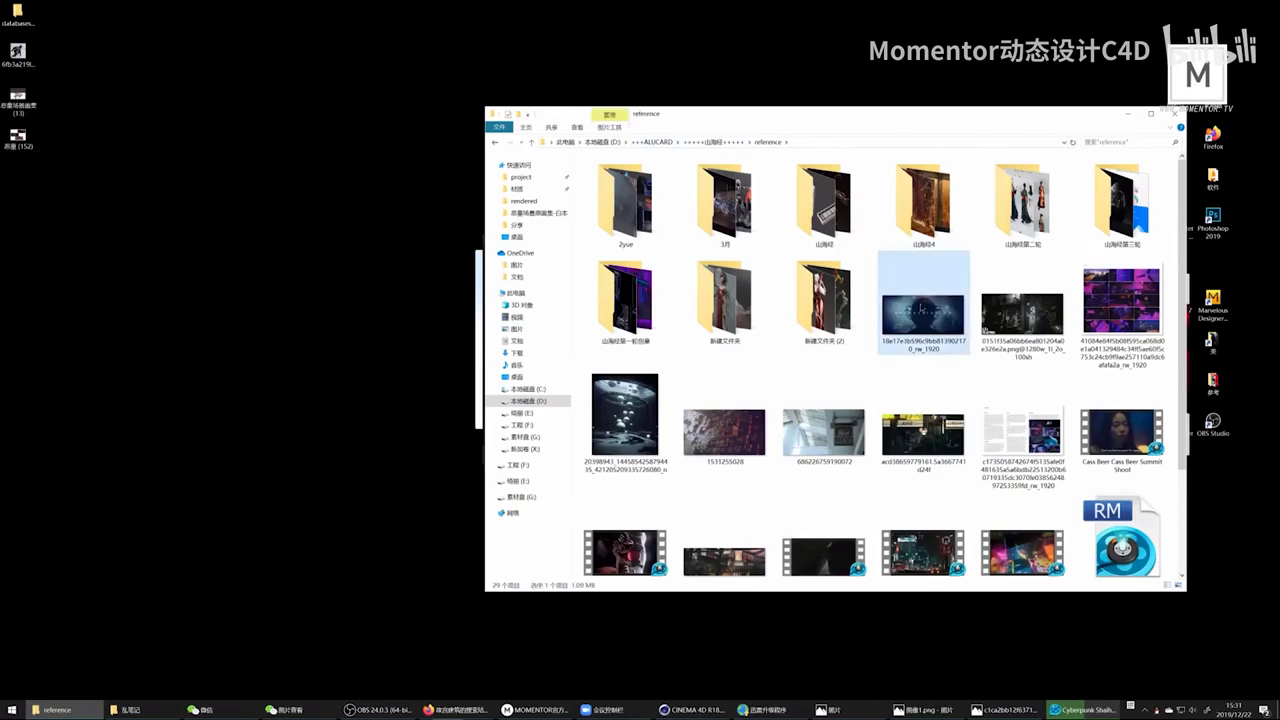
pyautogui.doubleClick(920, 302)
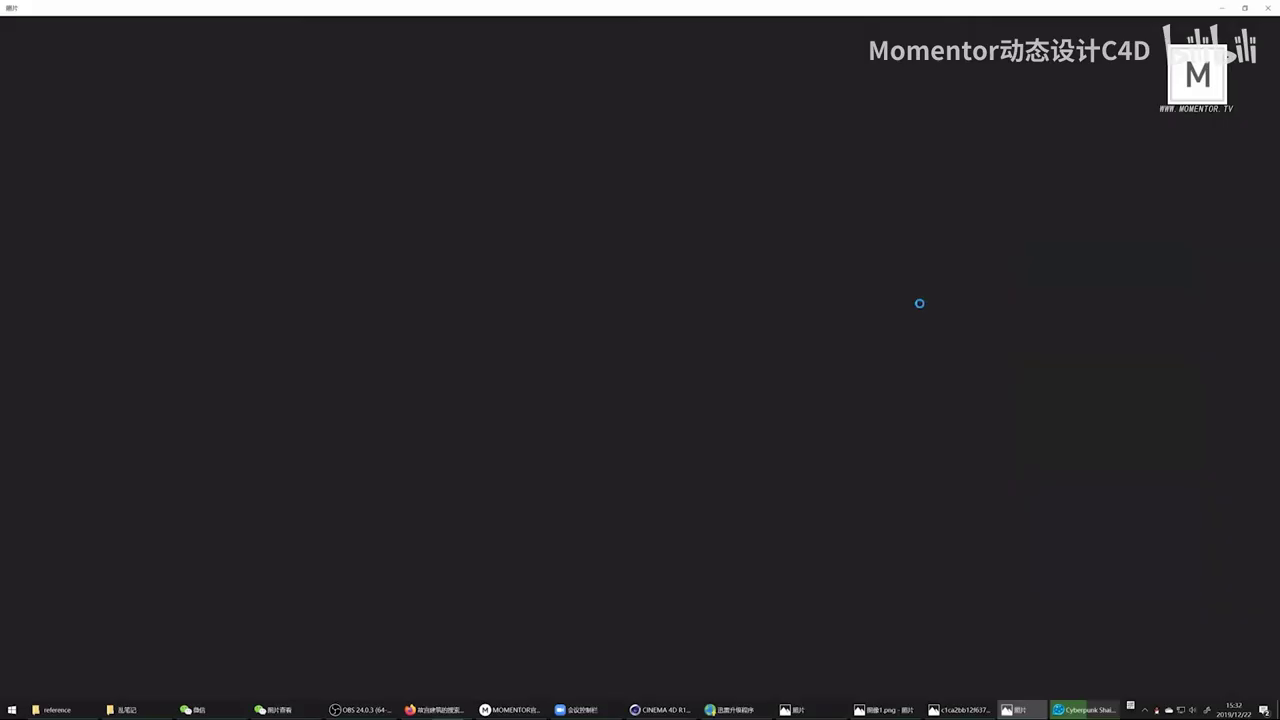
pyautogui.moveTo(727, 454)
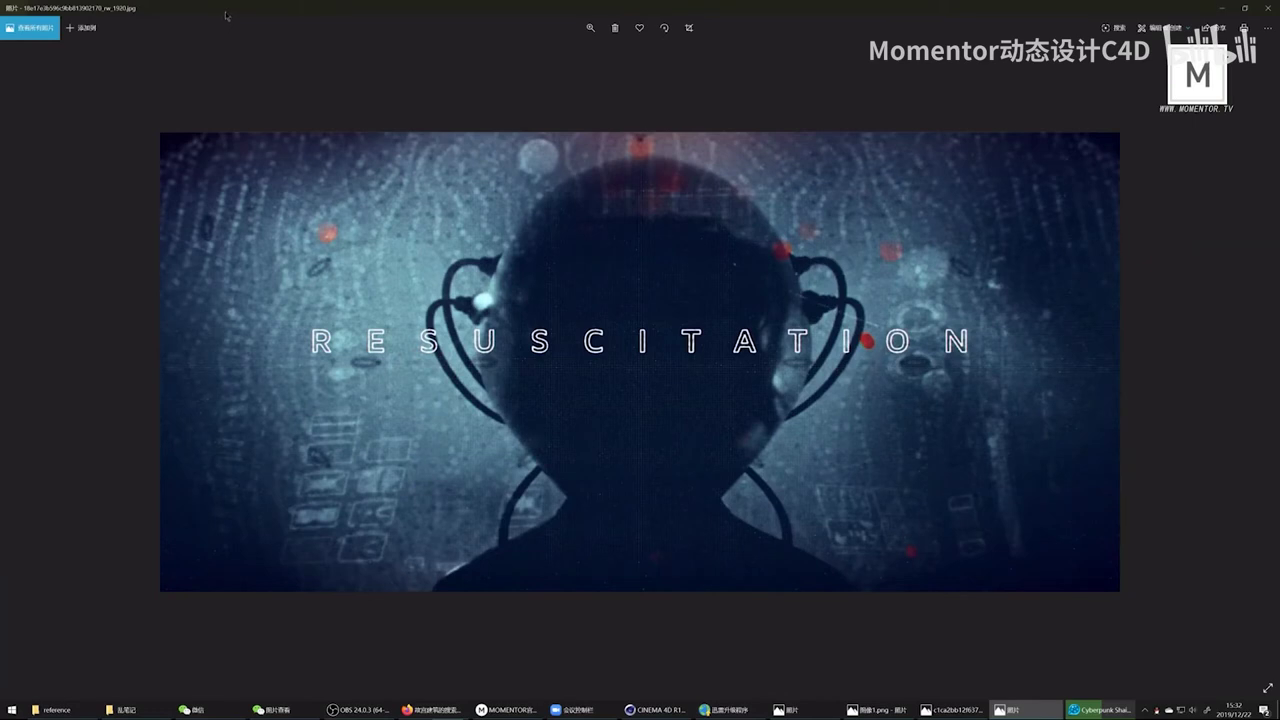
pyautogui.doubleClick(227, 16)
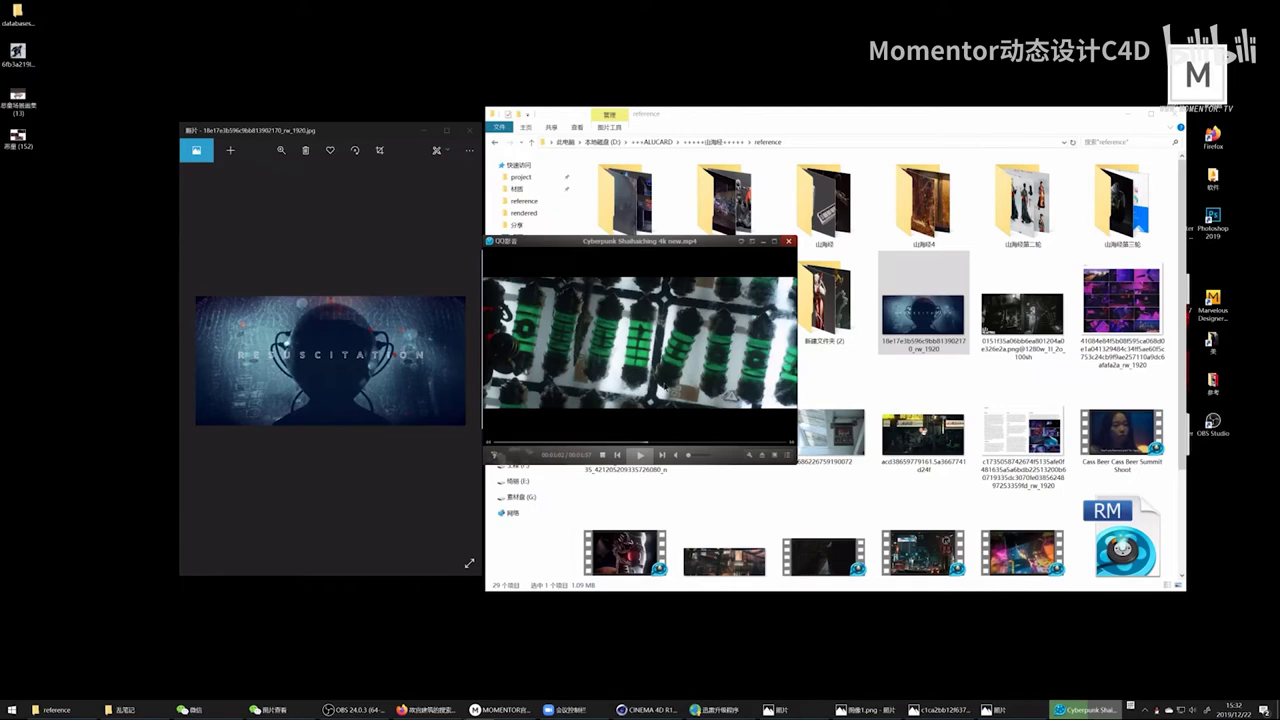
# Step: Move the player over the reference image, play, rewind, and pause on the green pharmacy sign
pyautogui.moveTo(709, 242)
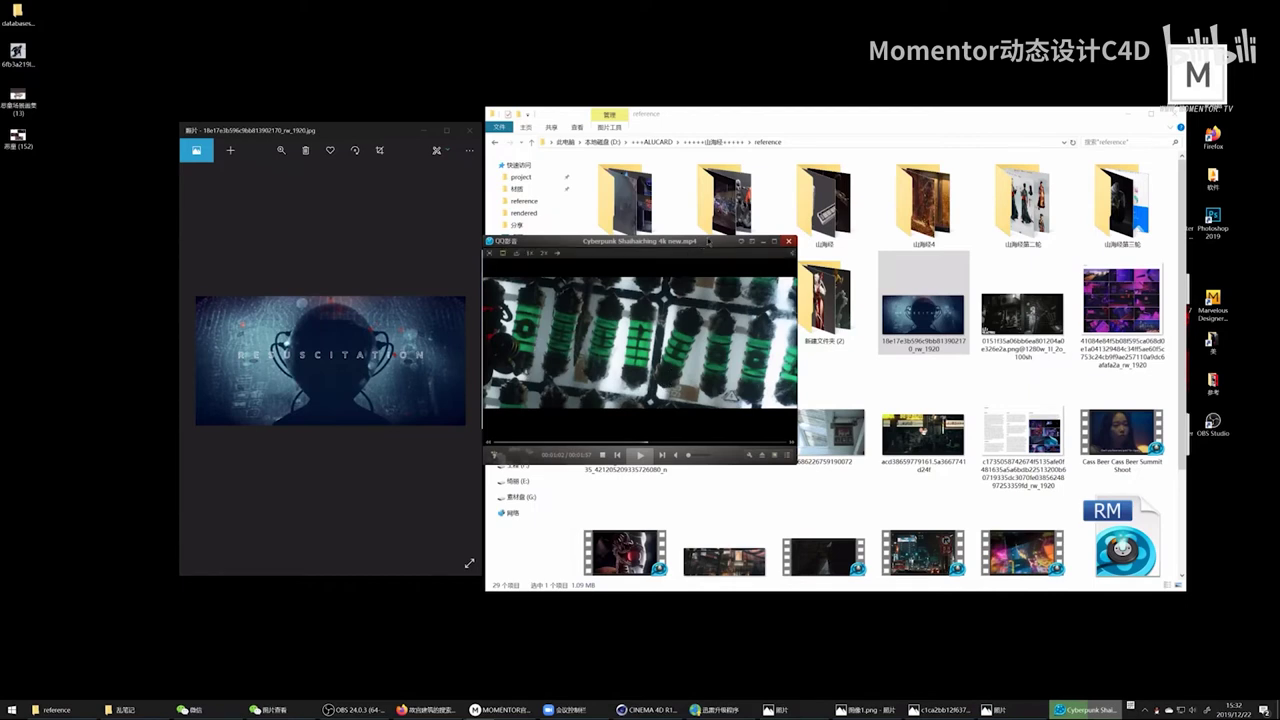
pyautogui.moveTo(709, 242); pyautogui.dragTo(574, 217)
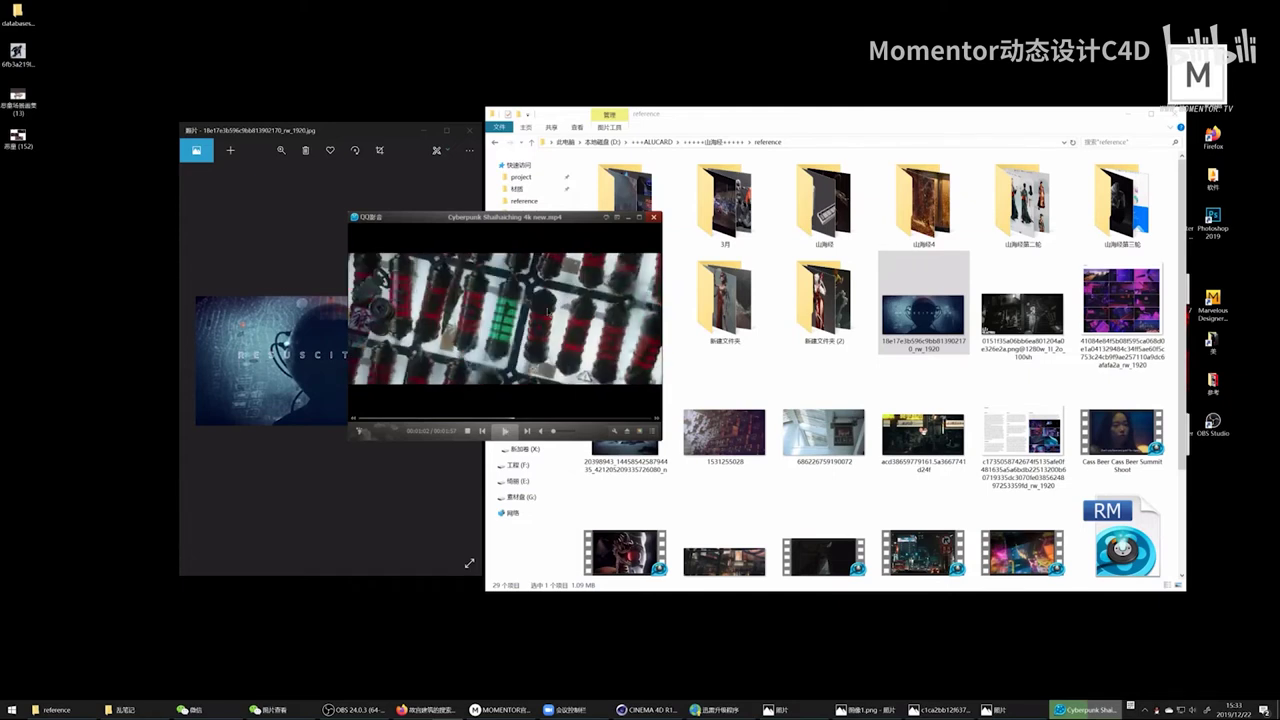
pyautogui.click(568, 297)
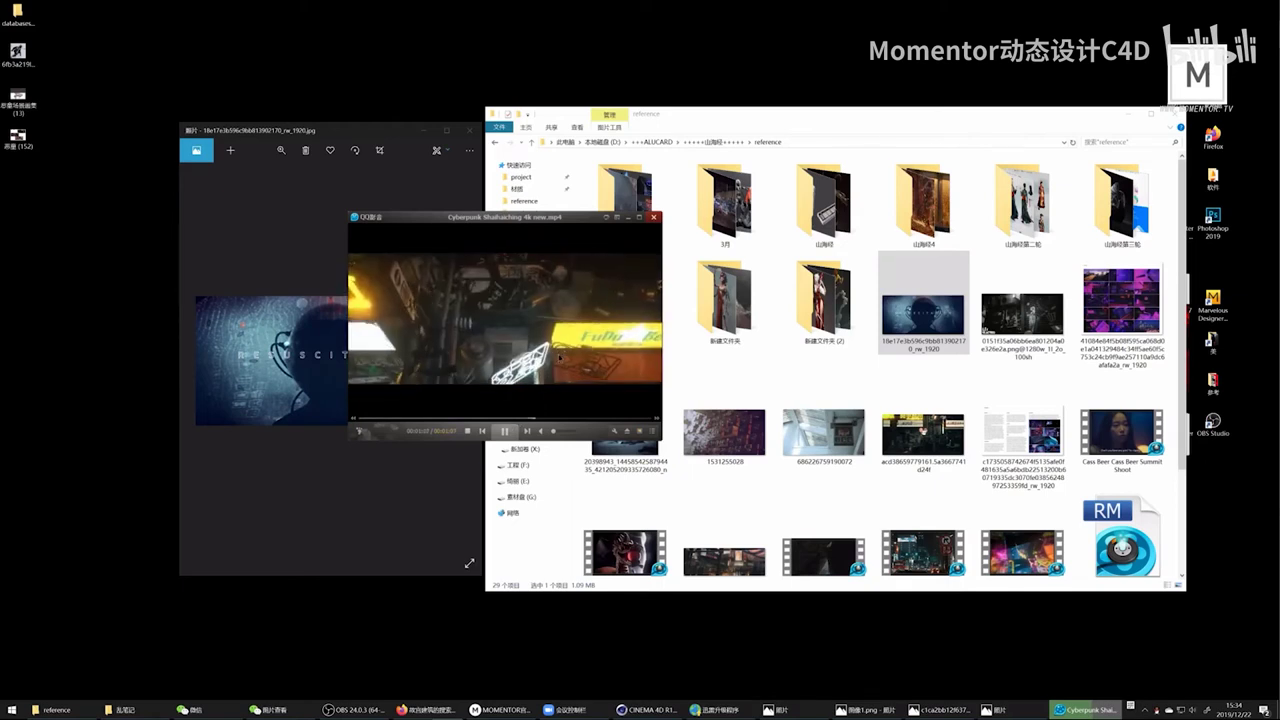
pyautogui.press('Left')
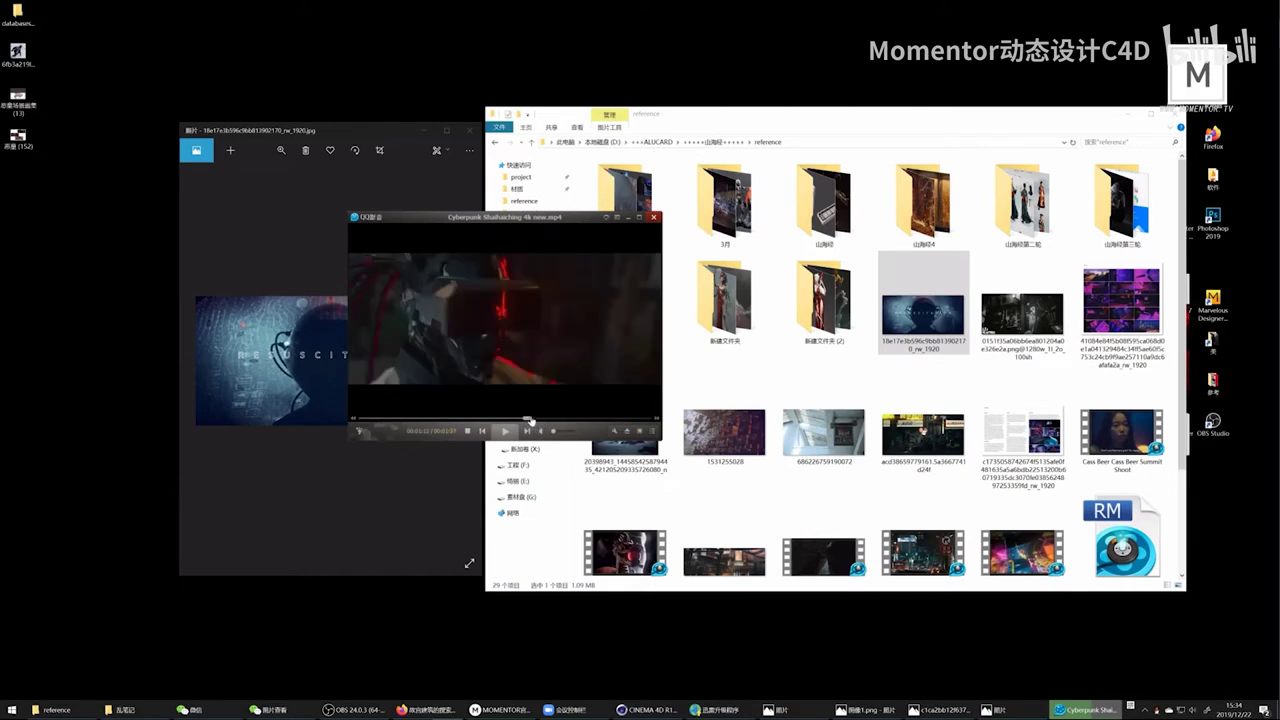
pyautogui.press('space')
pyautogui.press('space')
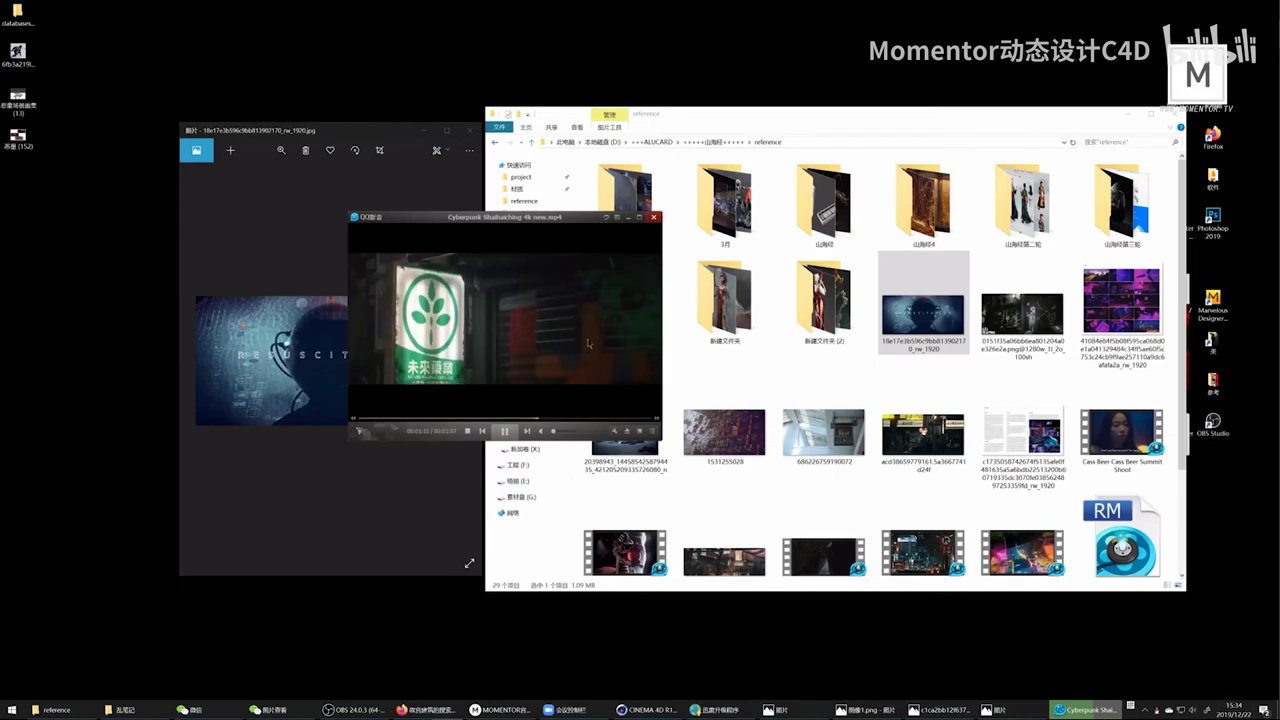
pyautogui.press('space')
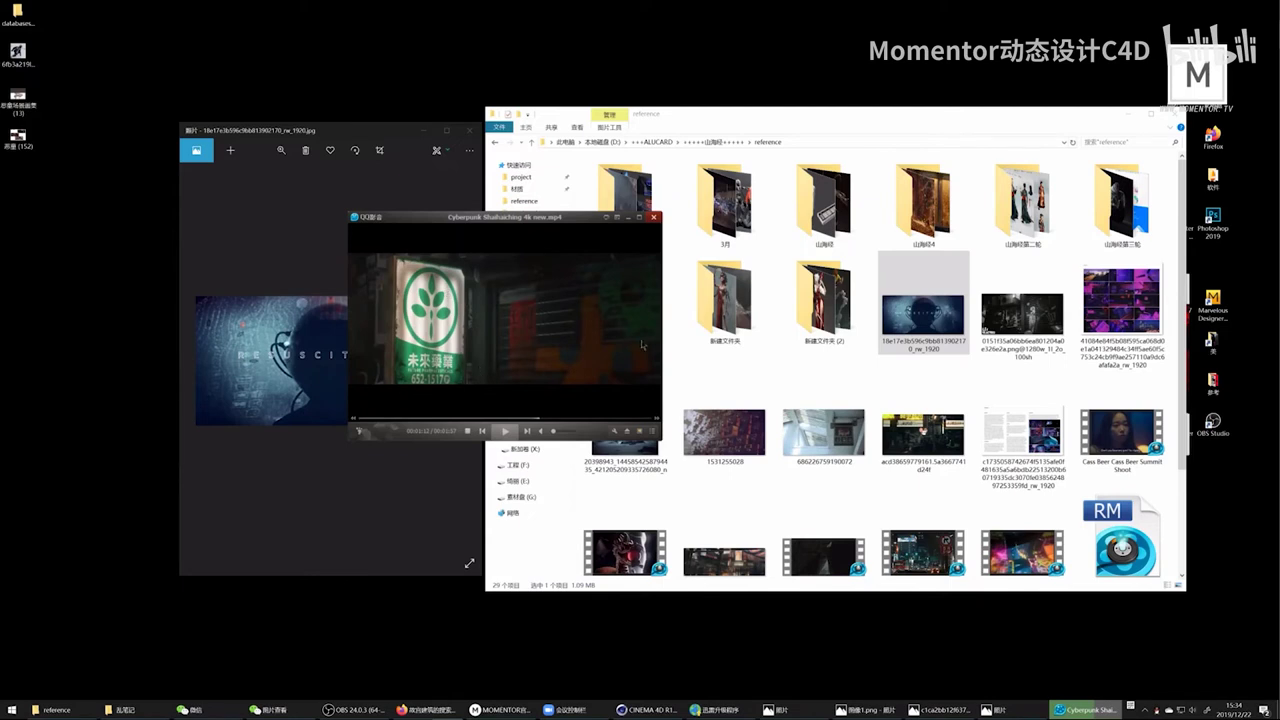
pyautogui.click(639, 216)
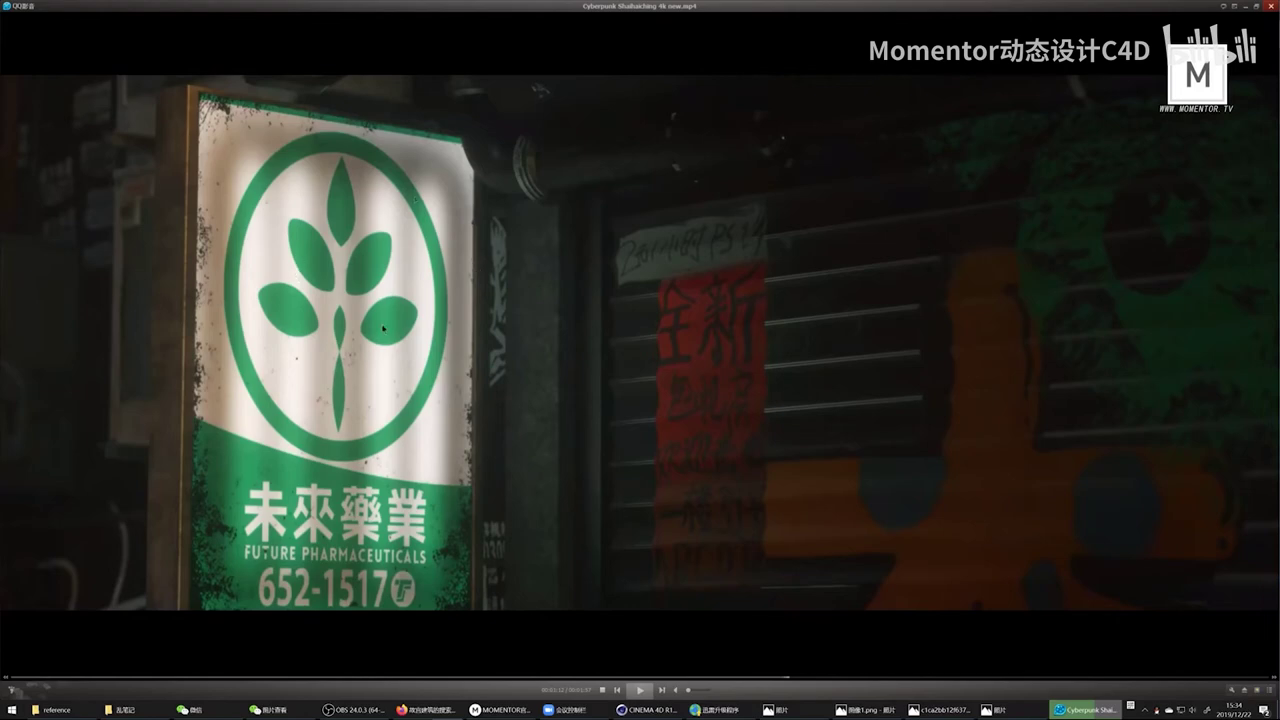
pyautogui.press('space')
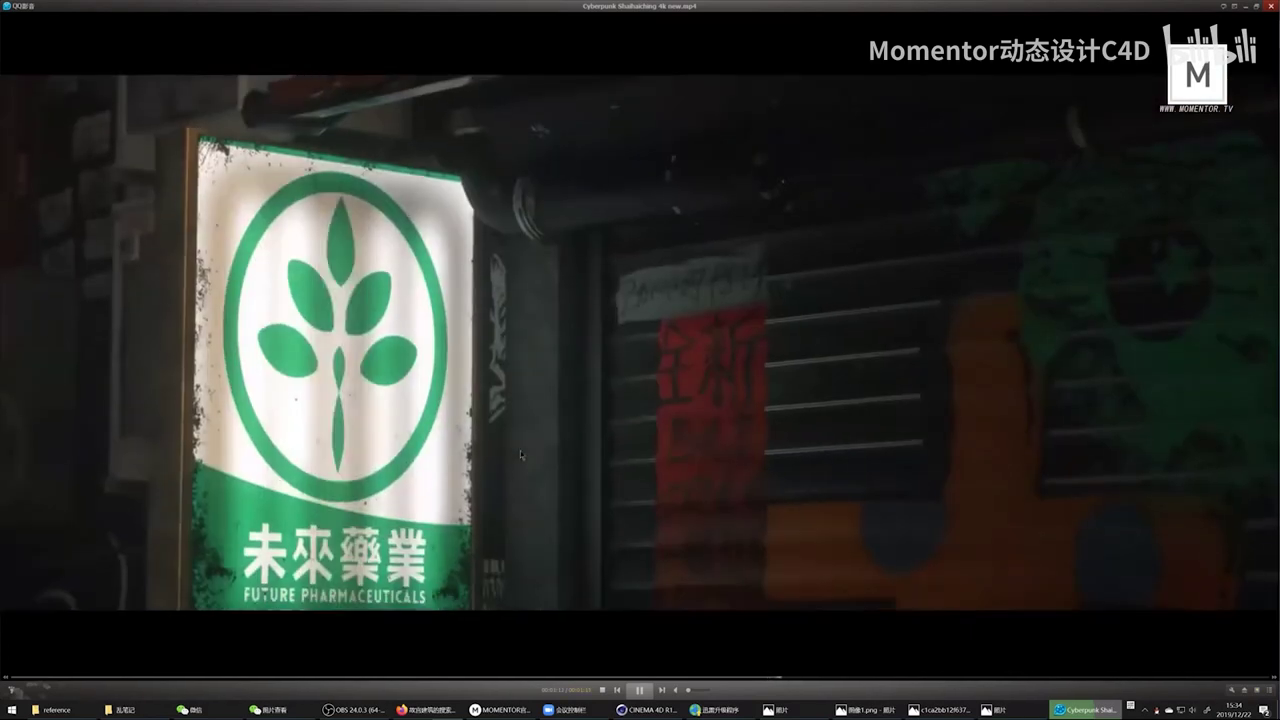
pyautogui.press('space')
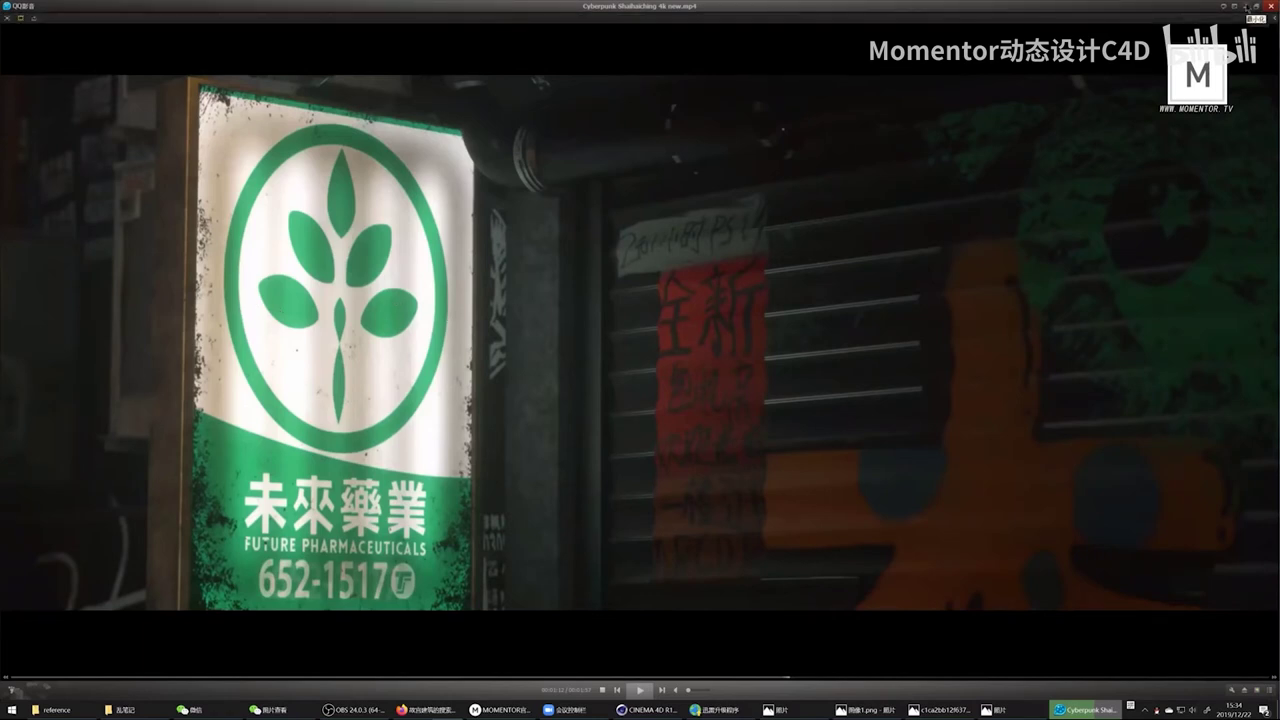
pyautogui.click(1245, 6)
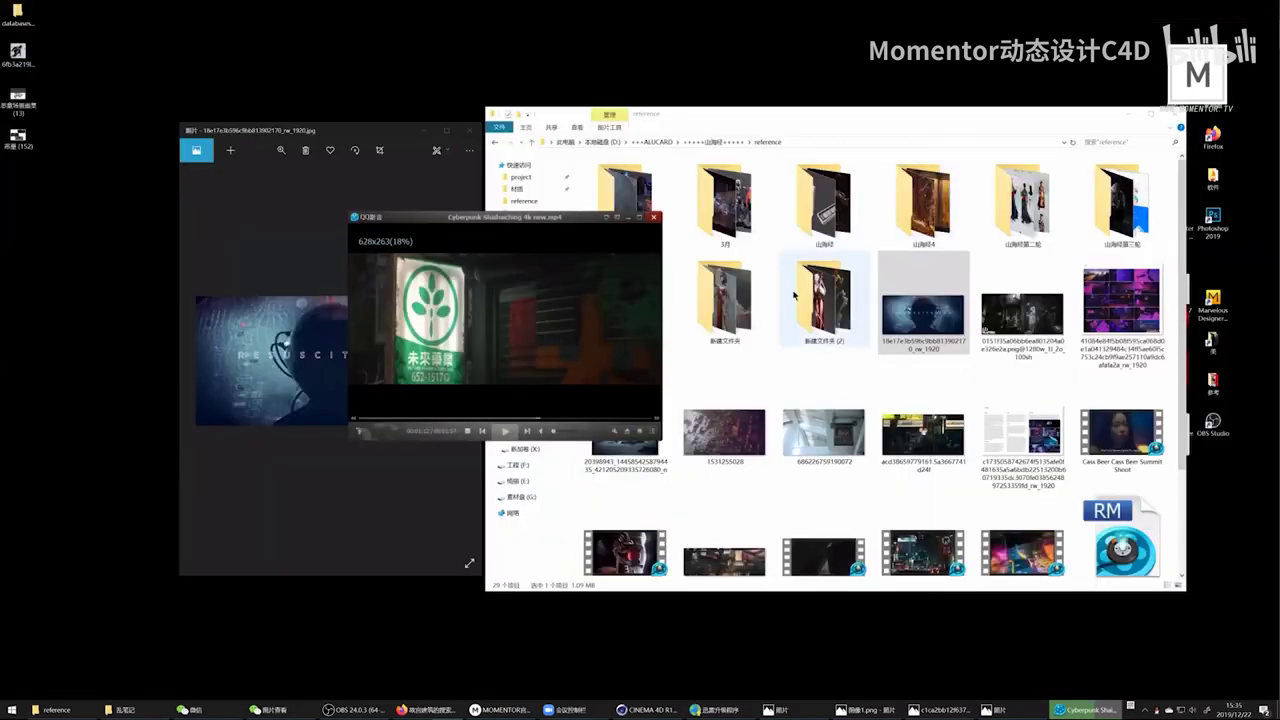
# Step: Go up and drill into project > C4D > 3project > 6#2345 > 6#4正世界
pyautogui.click(730, 142)
pyautogui.moveTo(820, 114); pyautogui.dragTo(883, 98)
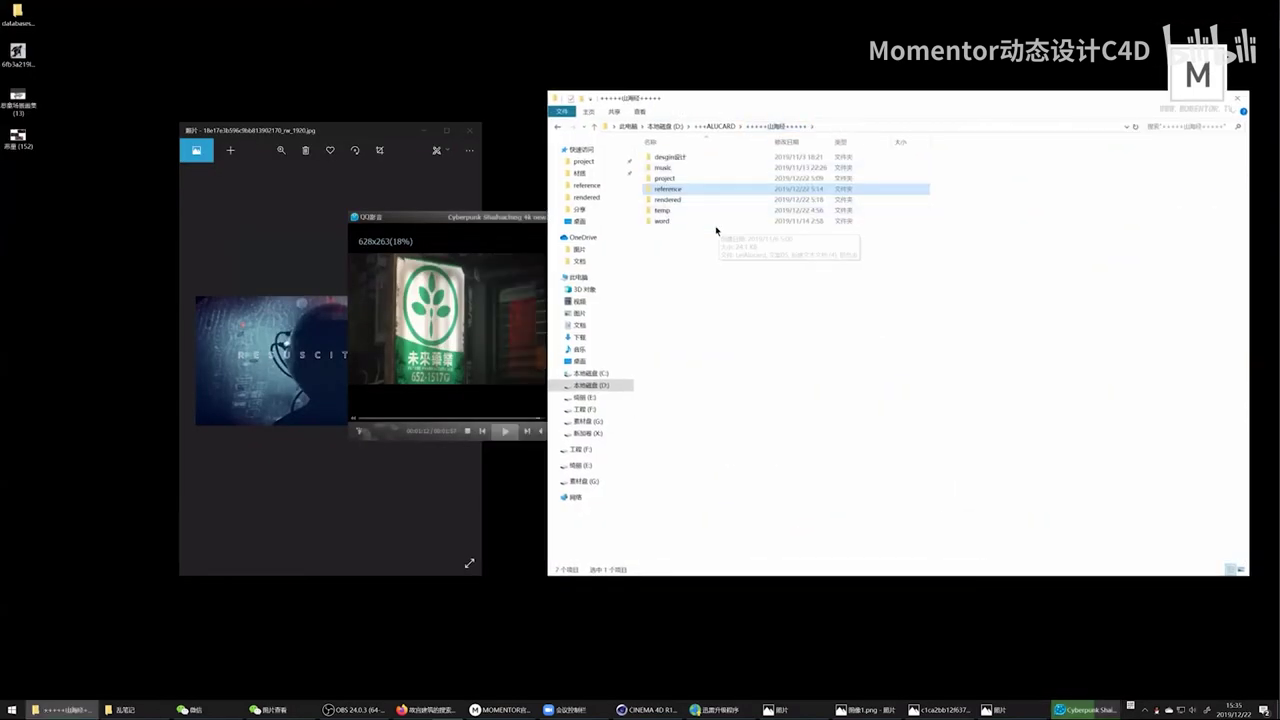
pyautogui.doubleClick(686, 178)
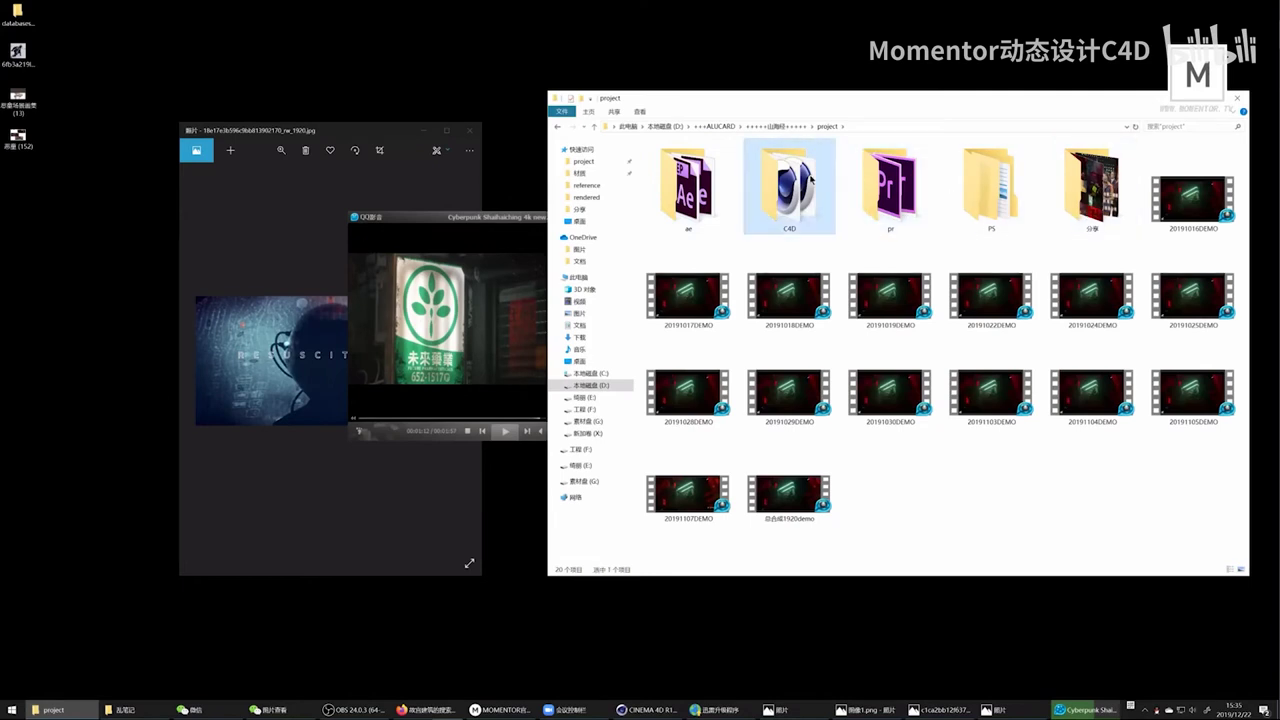
pyautogui.doubleClick(800, 195)
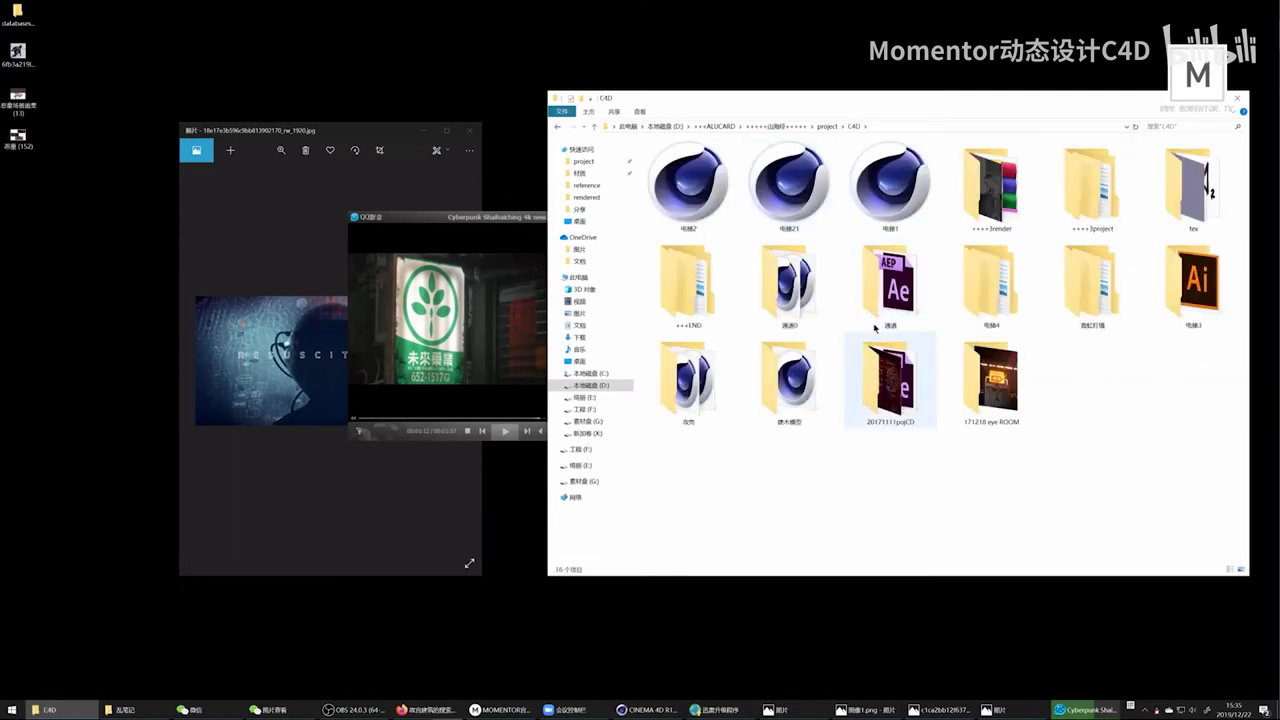
pyautogui.doubleClick(1092, 190)
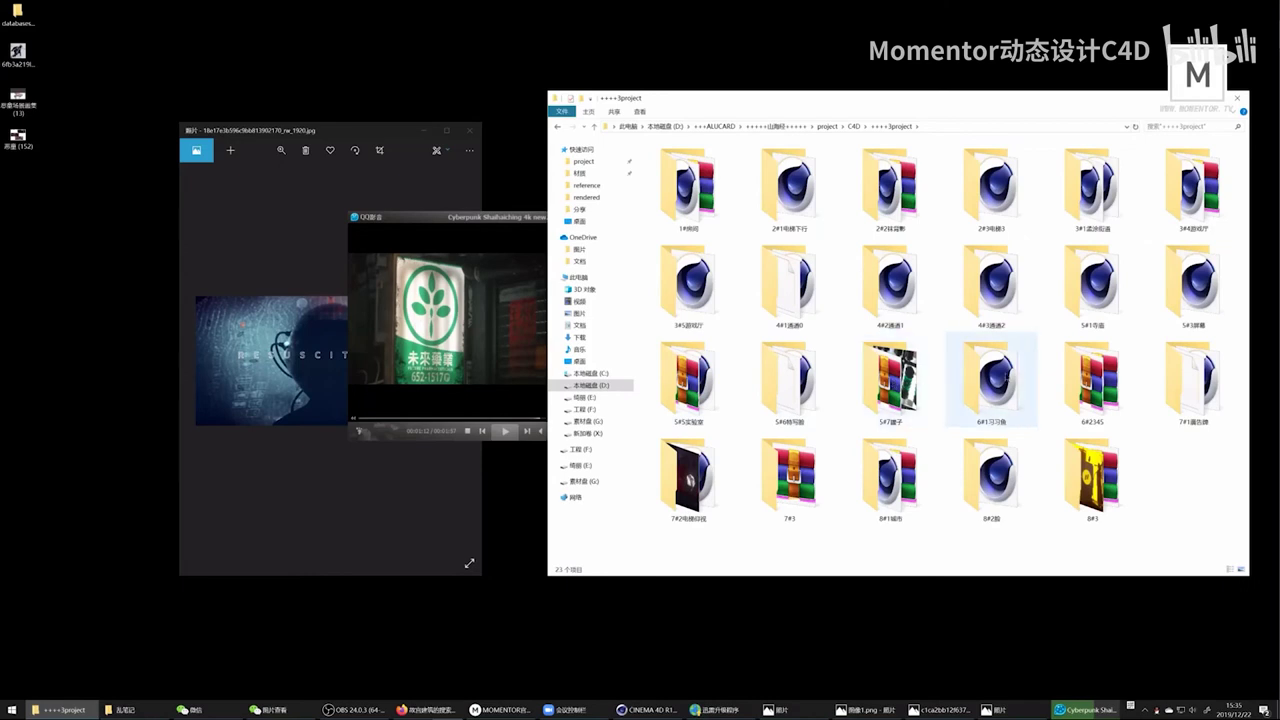
pyautogui.click(1092, 385)
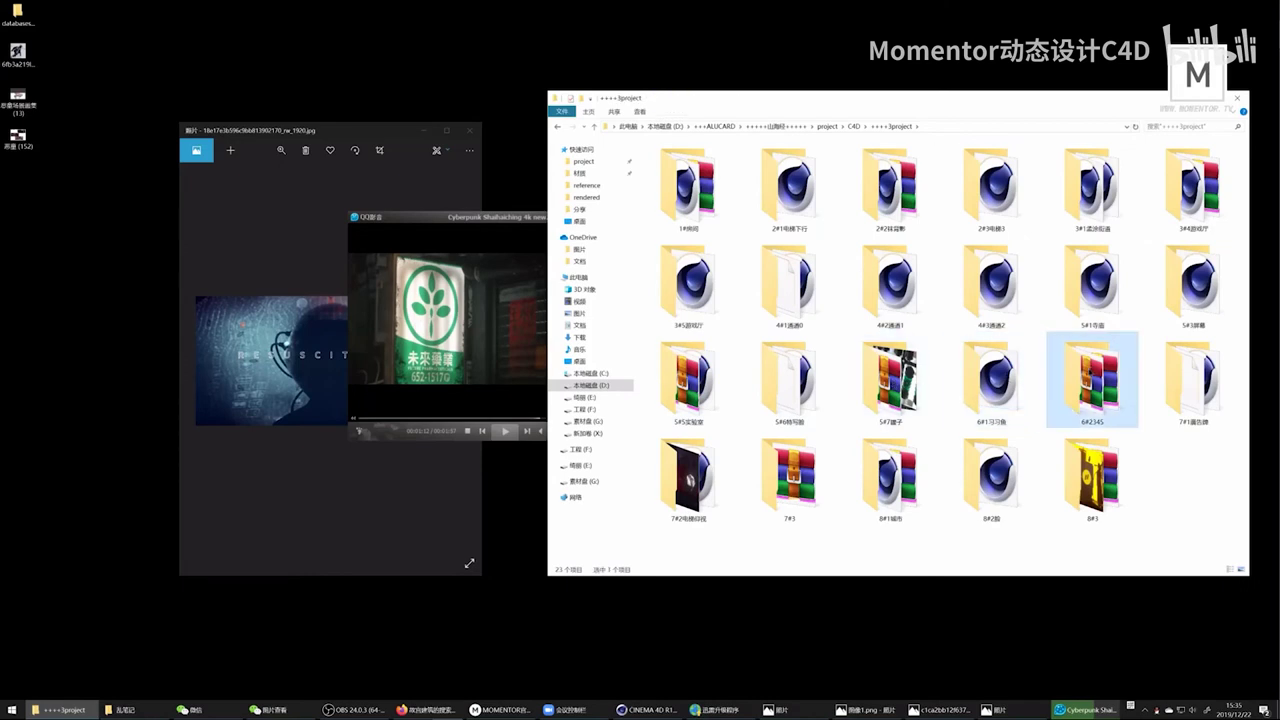
pyautogui.doubleClick(1092, 385)
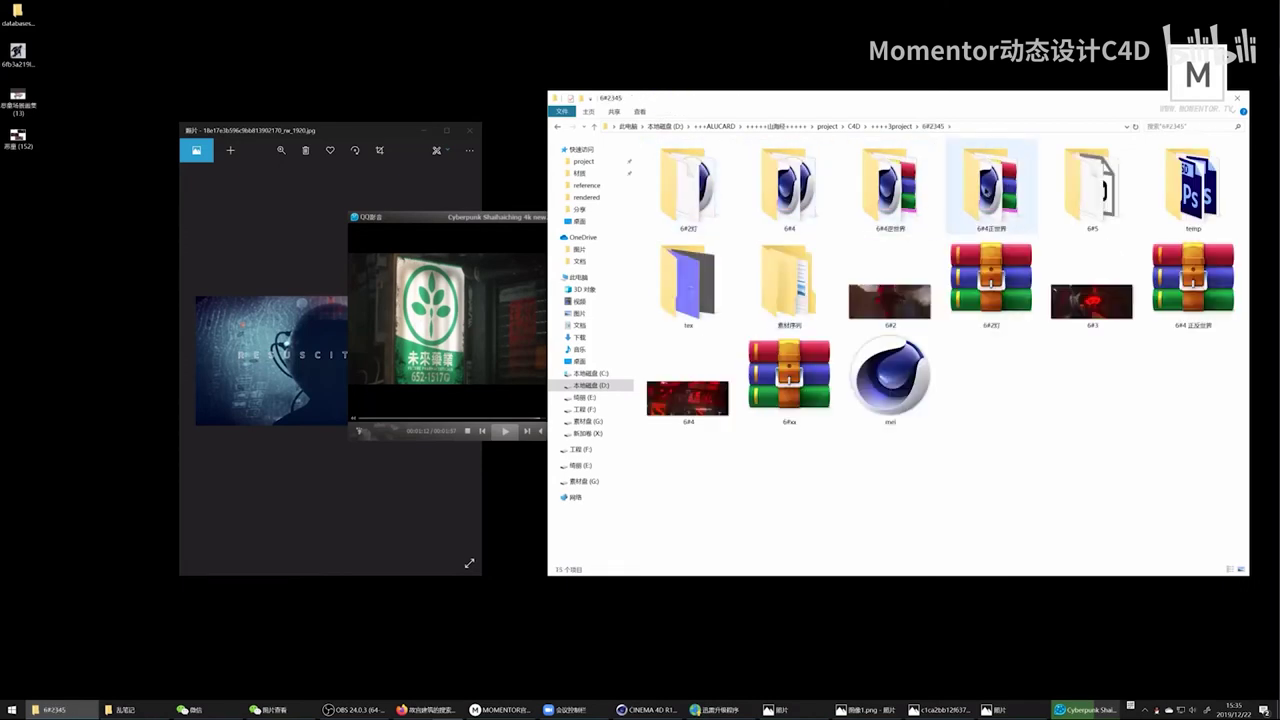
pyautogui.doubleClick(990, 190)
# Step: Open tex > AE, glance into weilaiyaoye1, then open the new be frame folder
pyautogui.doubleClick(680, 157)
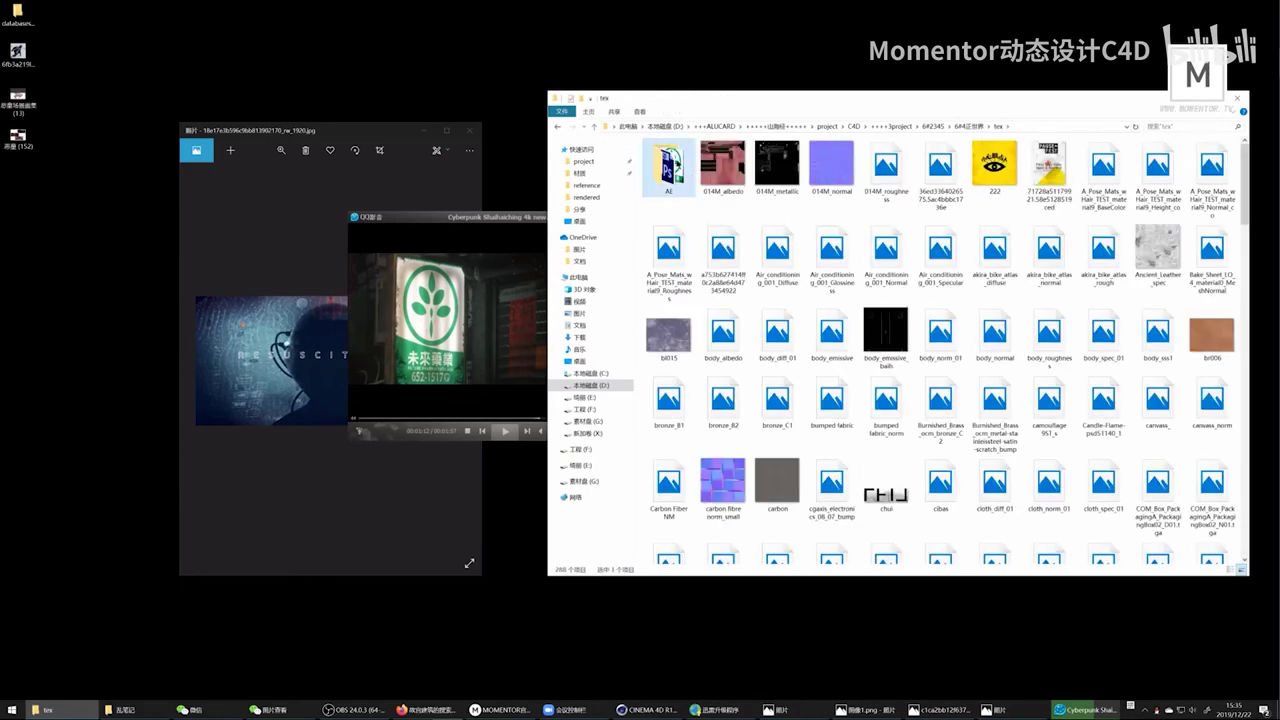
pyautogui.doubleClick(668, 162)
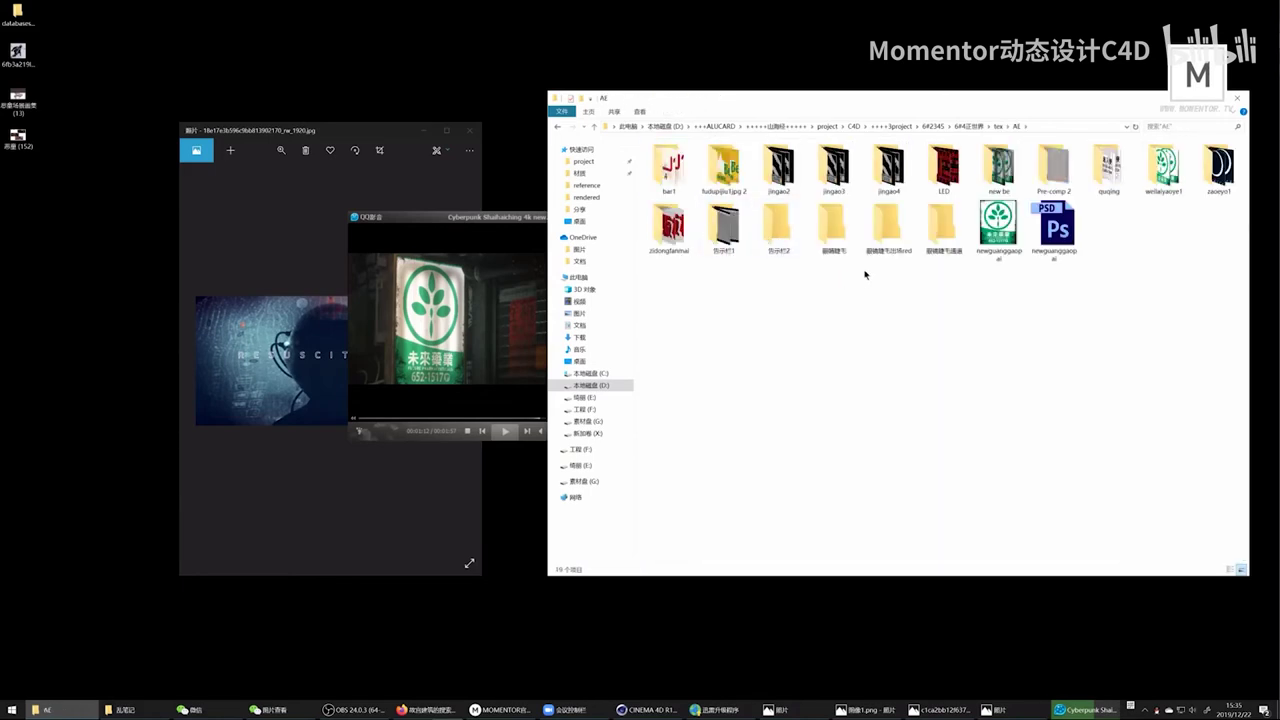
pyautogui.doubleClick(1164, 165)
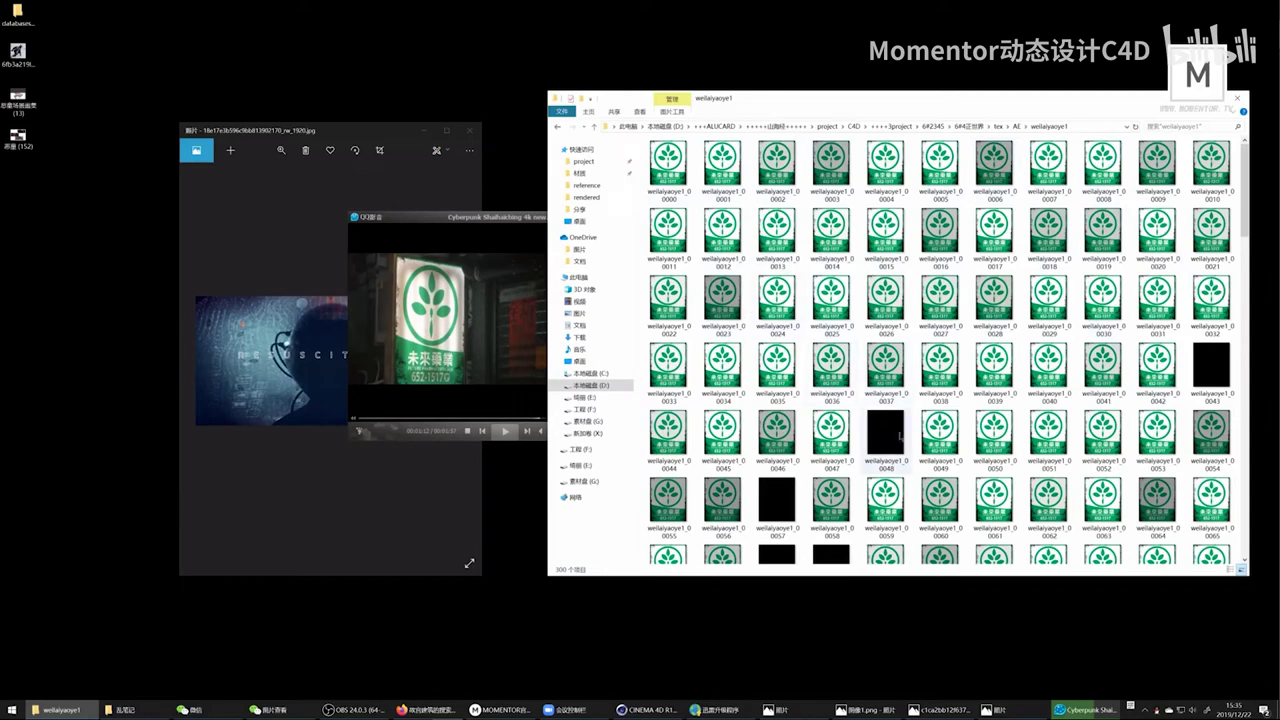
pyautogui.click(1016, 126)
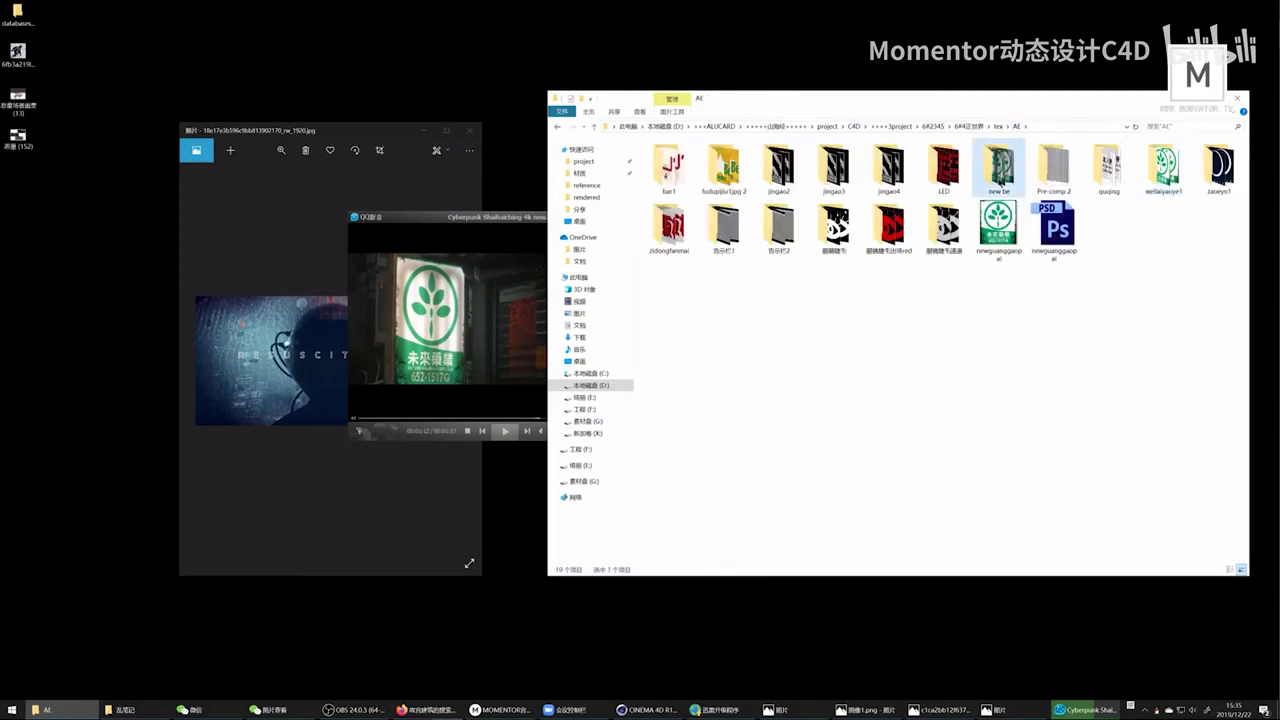
pyautogui.doubleClick(999, 170)
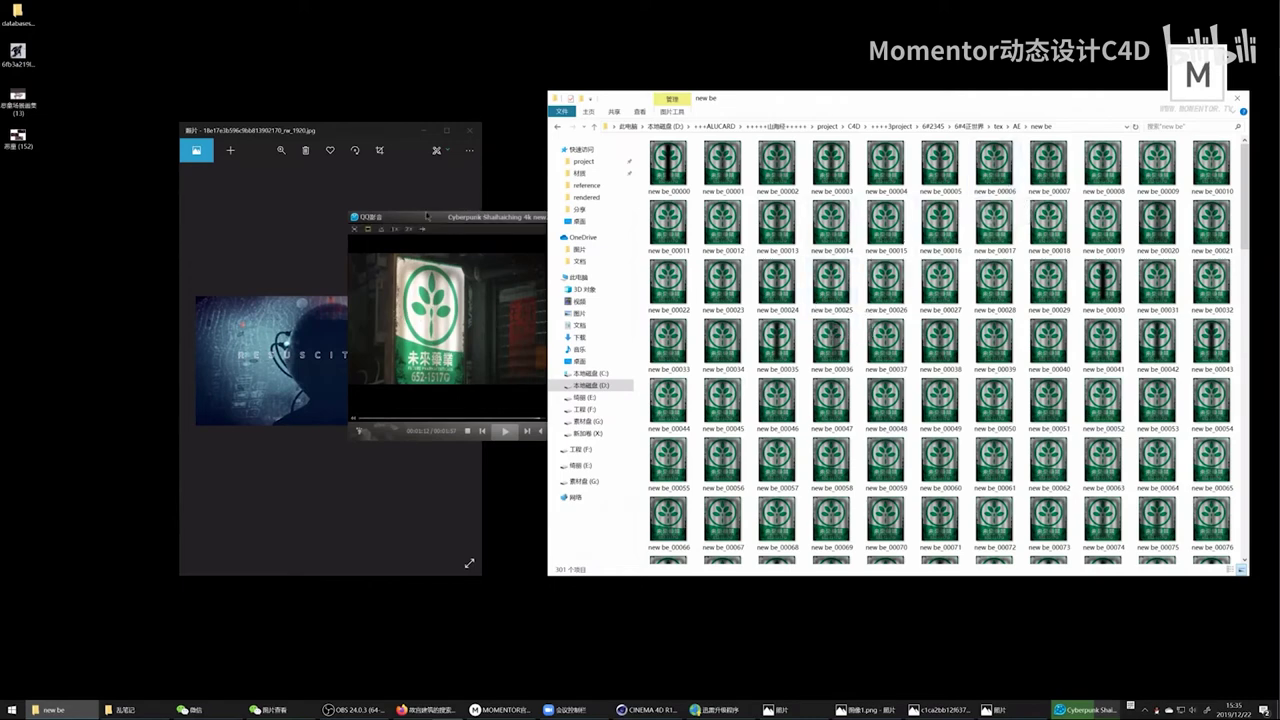
# Step: Bring the player forward and play the animation, pausing on the red neon and street shots
pyautogui.moveTo(450, 216); pyautogui.dragTo(258, 153)
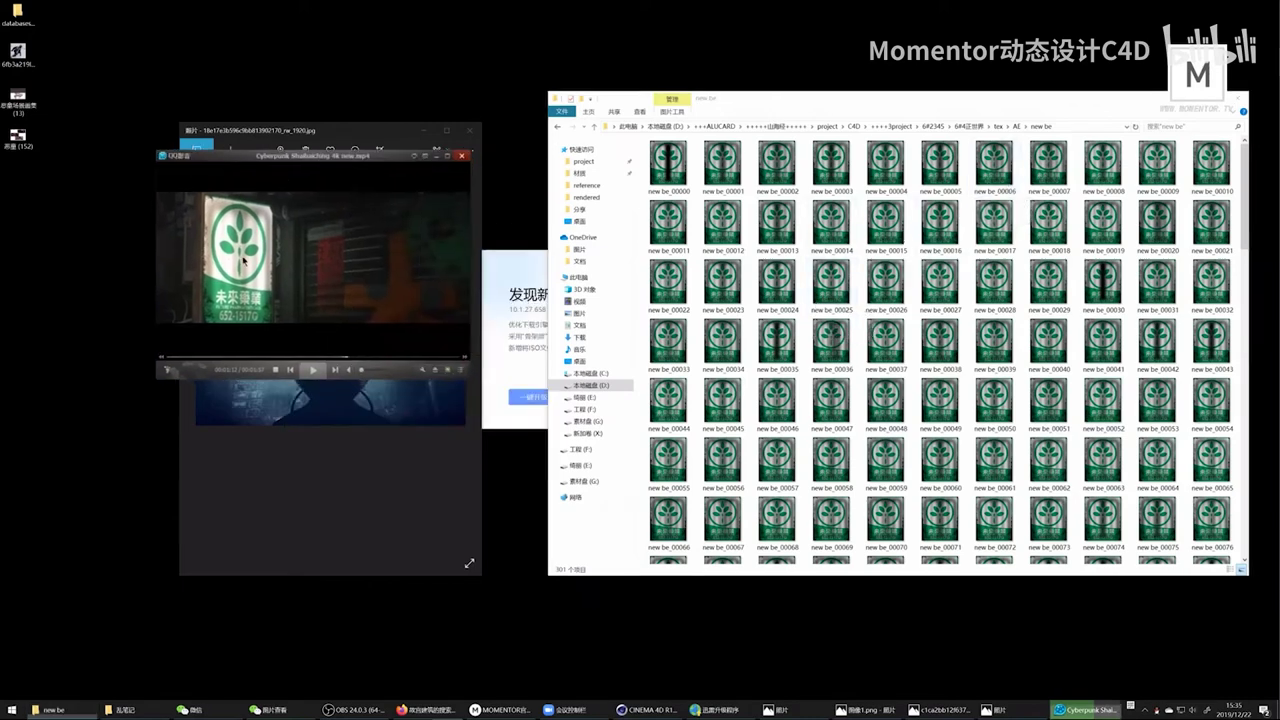
pyautogui.click(371, 240)
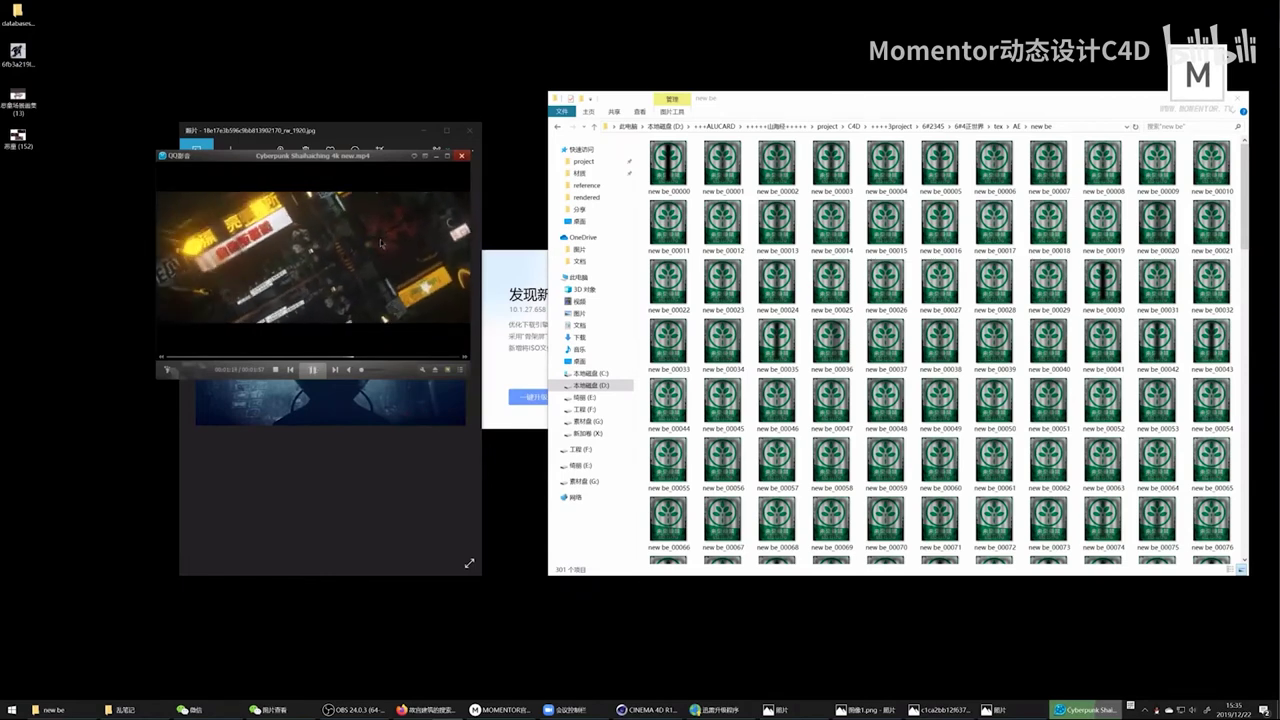
pyautogui.press('space')
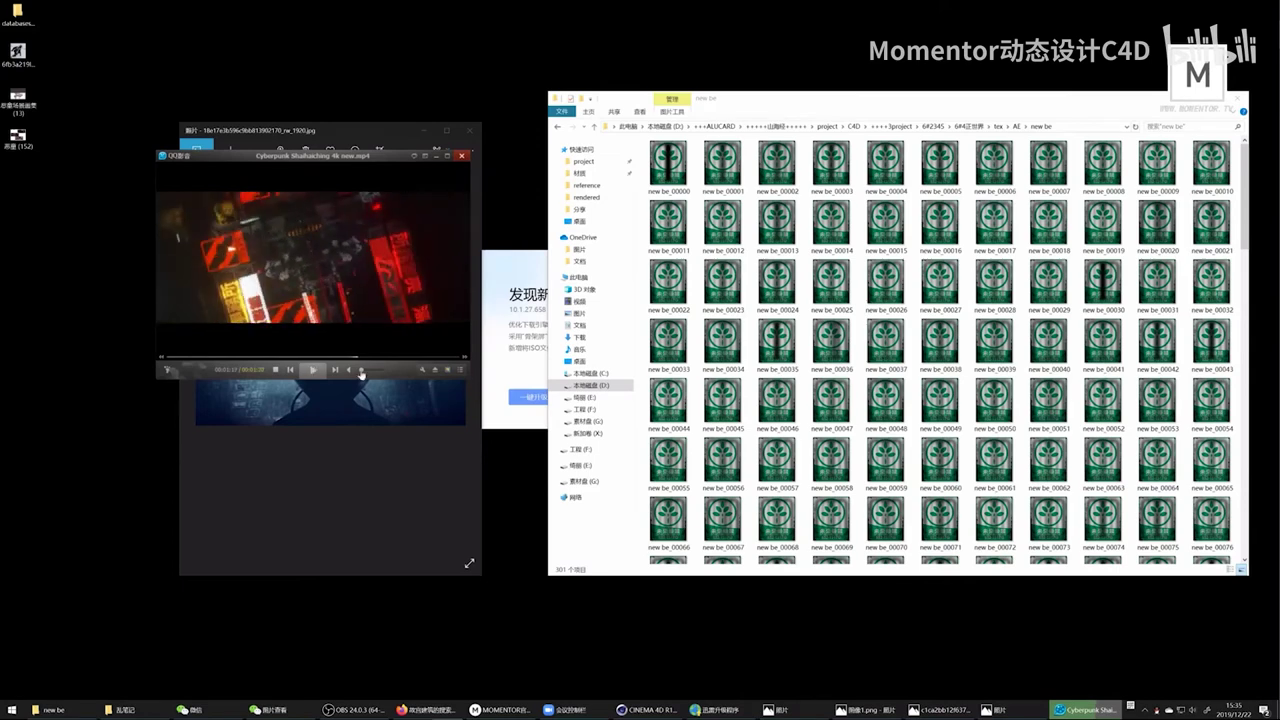
pyautogui.moveTo(361, 373); pyautogui.dragTo(378, 371)
pyautogui.press('space')
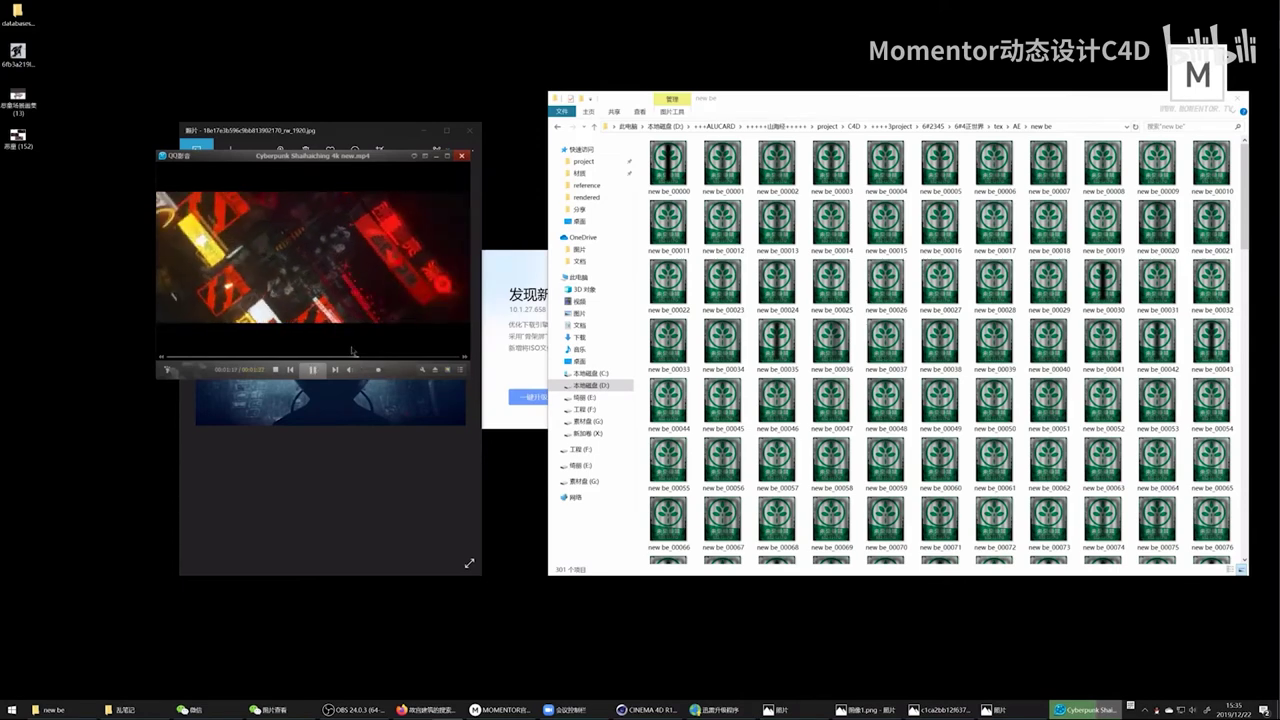
pyautogui.press('space')
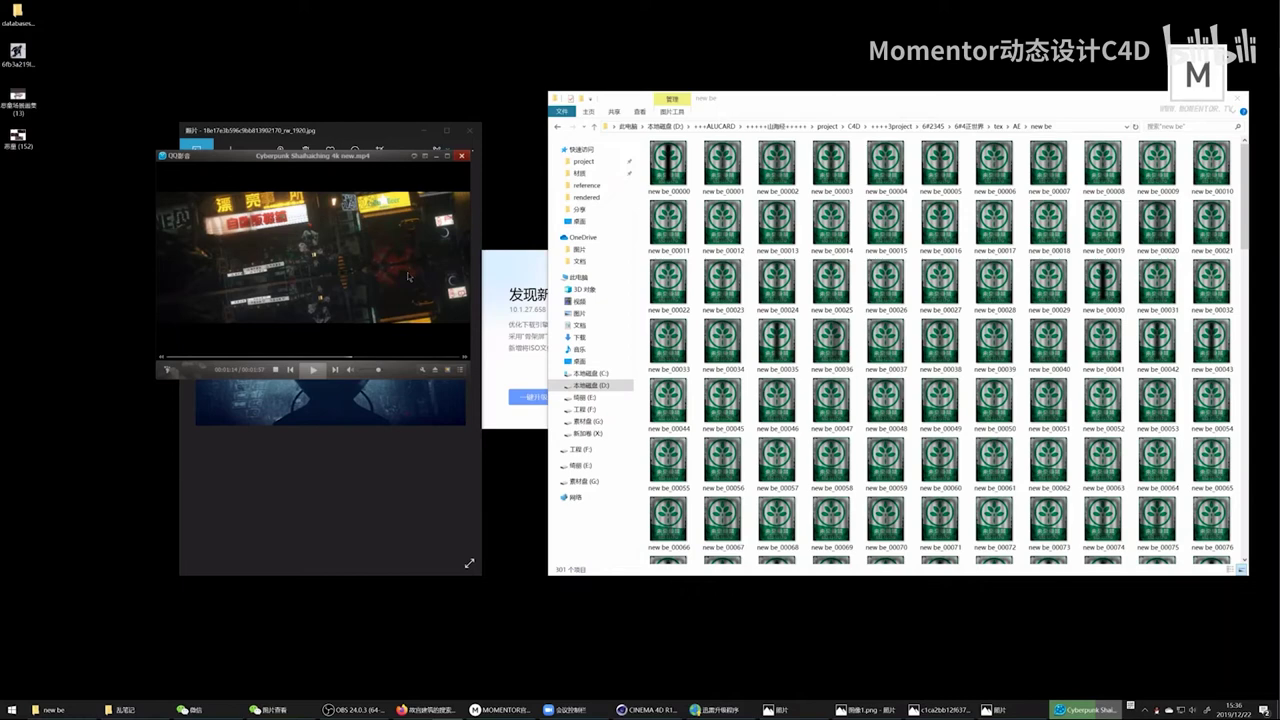
# Step: Resume playback, lower the volume to 67%, pause, and go up to the AE folder
pyautogui.click(375, 256)
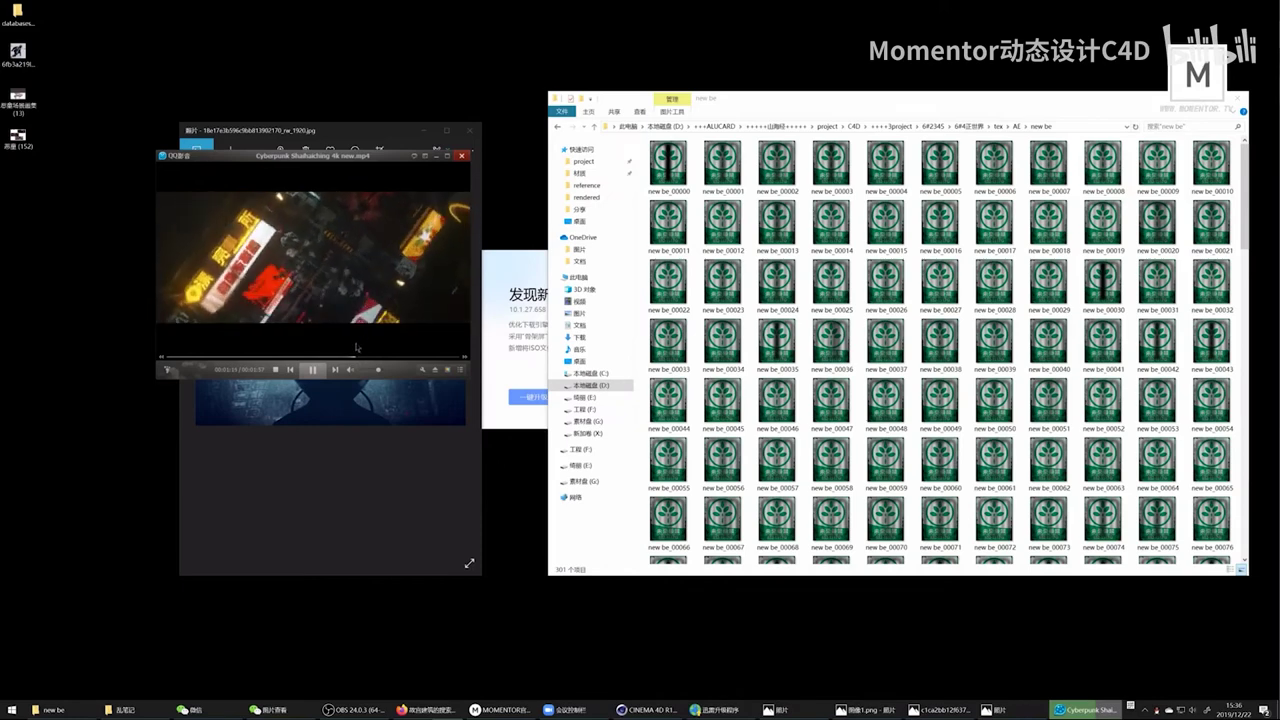
pyautogui.scroll(-2, 366, 291)
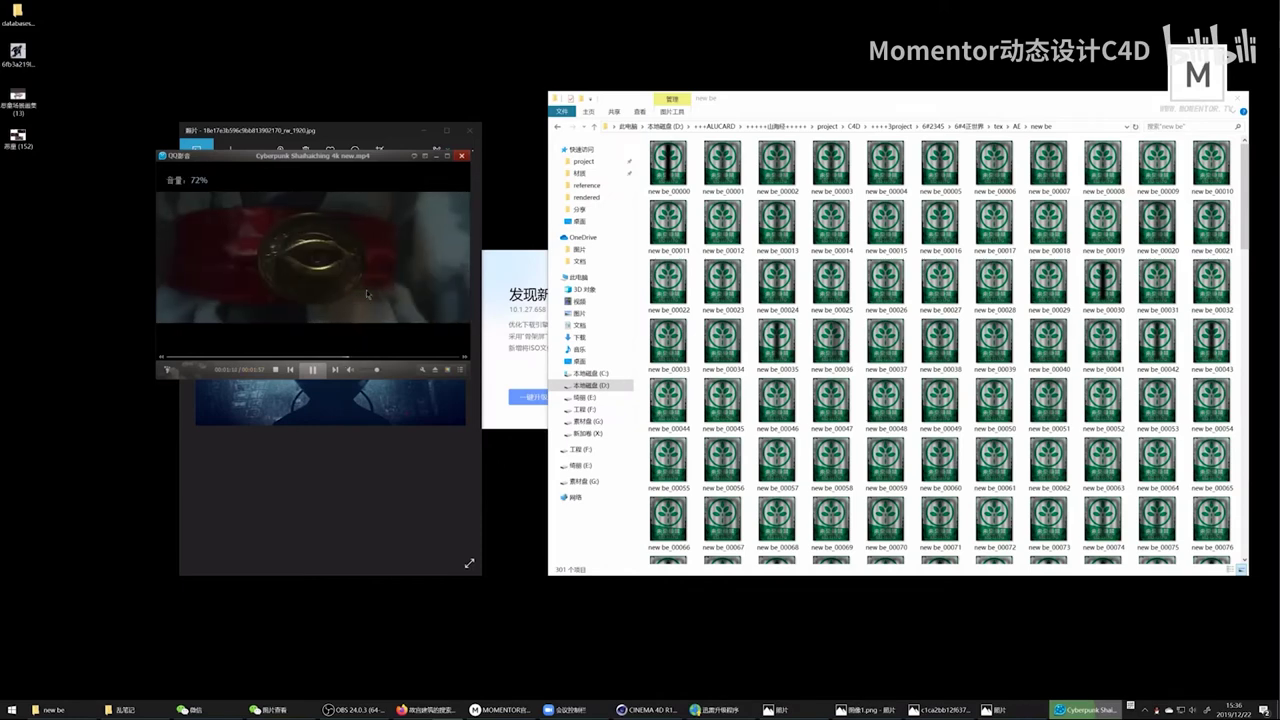
pyautogui.scroll(-1, 366, 290)
pyautogui.click(377, 268)
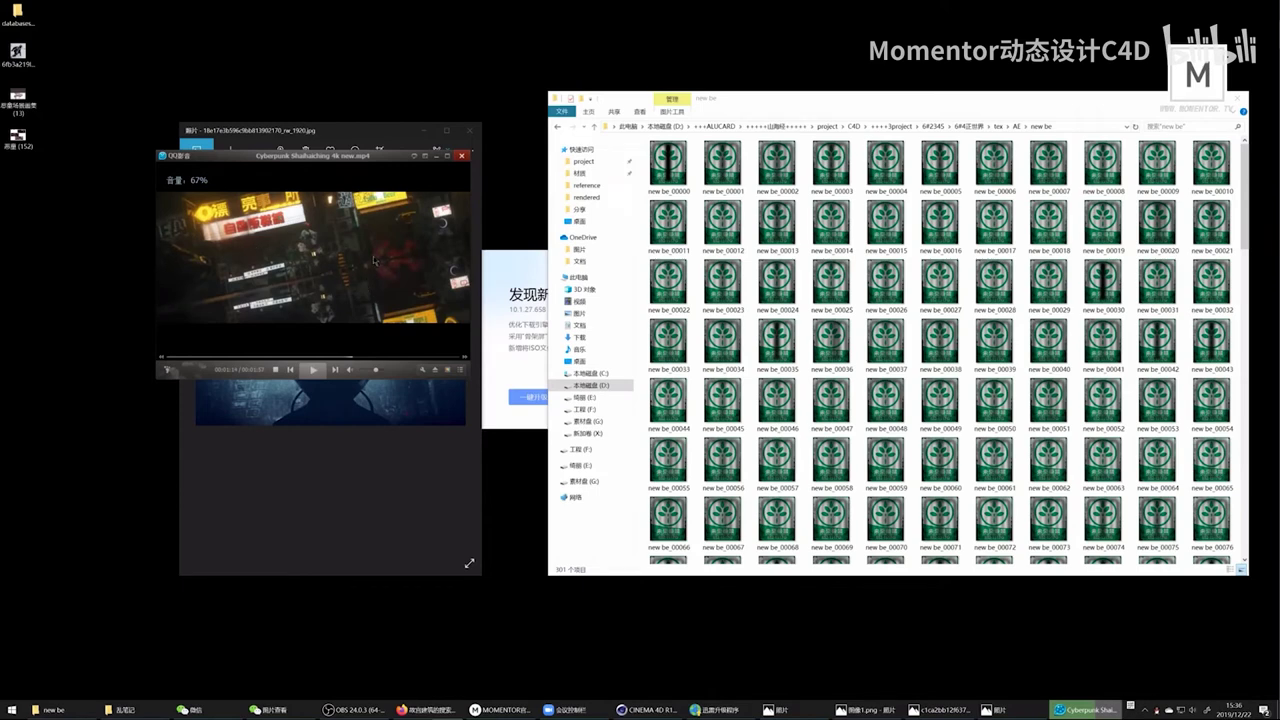
pyautogui.click(424, 268)
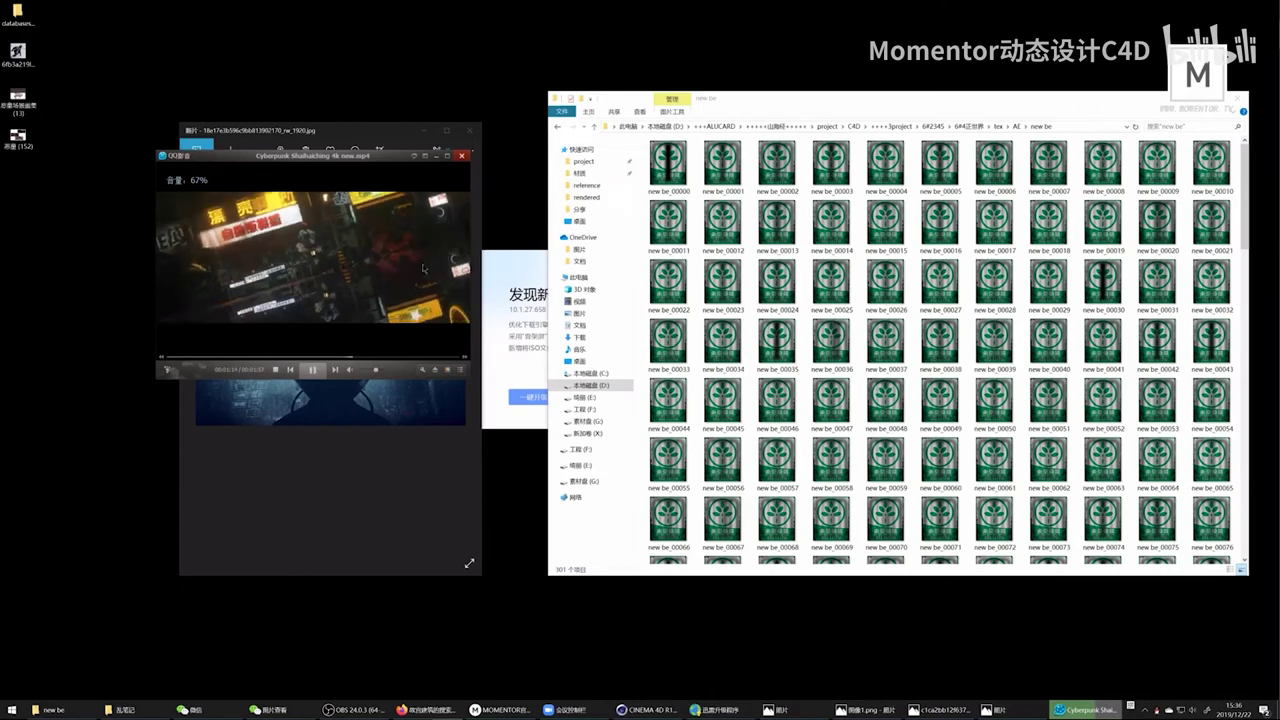
pyautogui.click(370, 278)
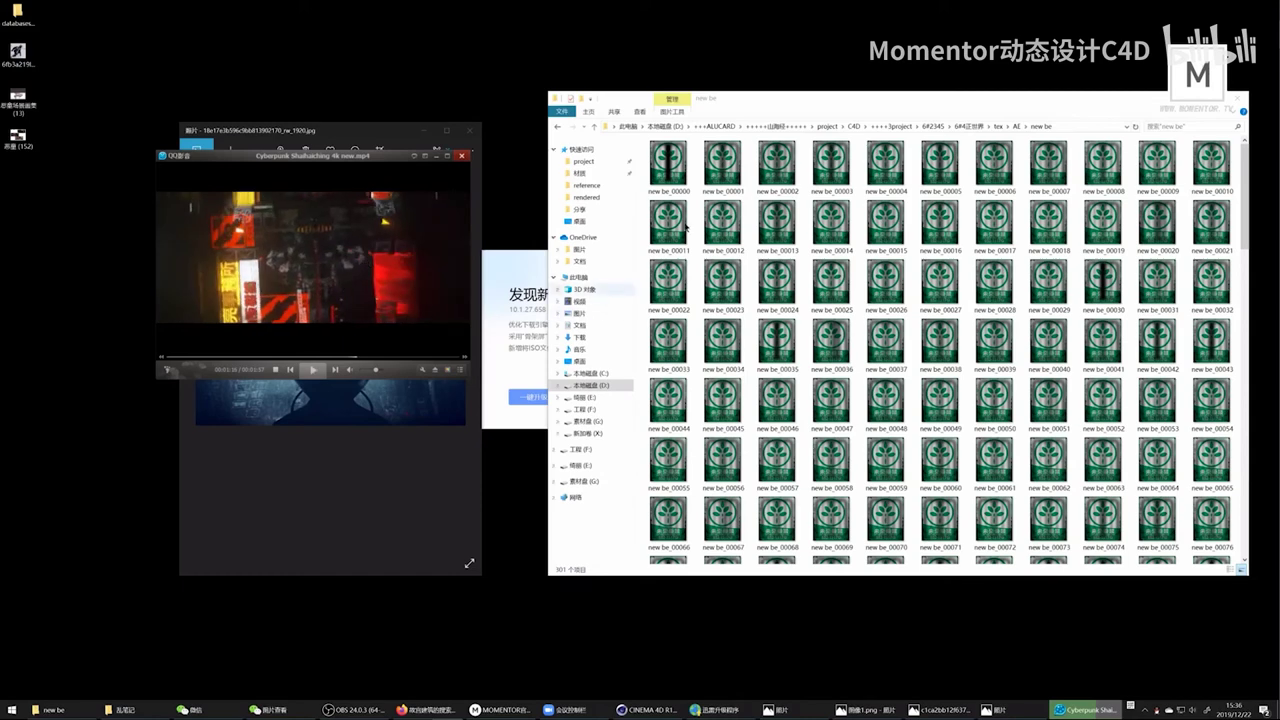
pyautogui.click(1015, 127)
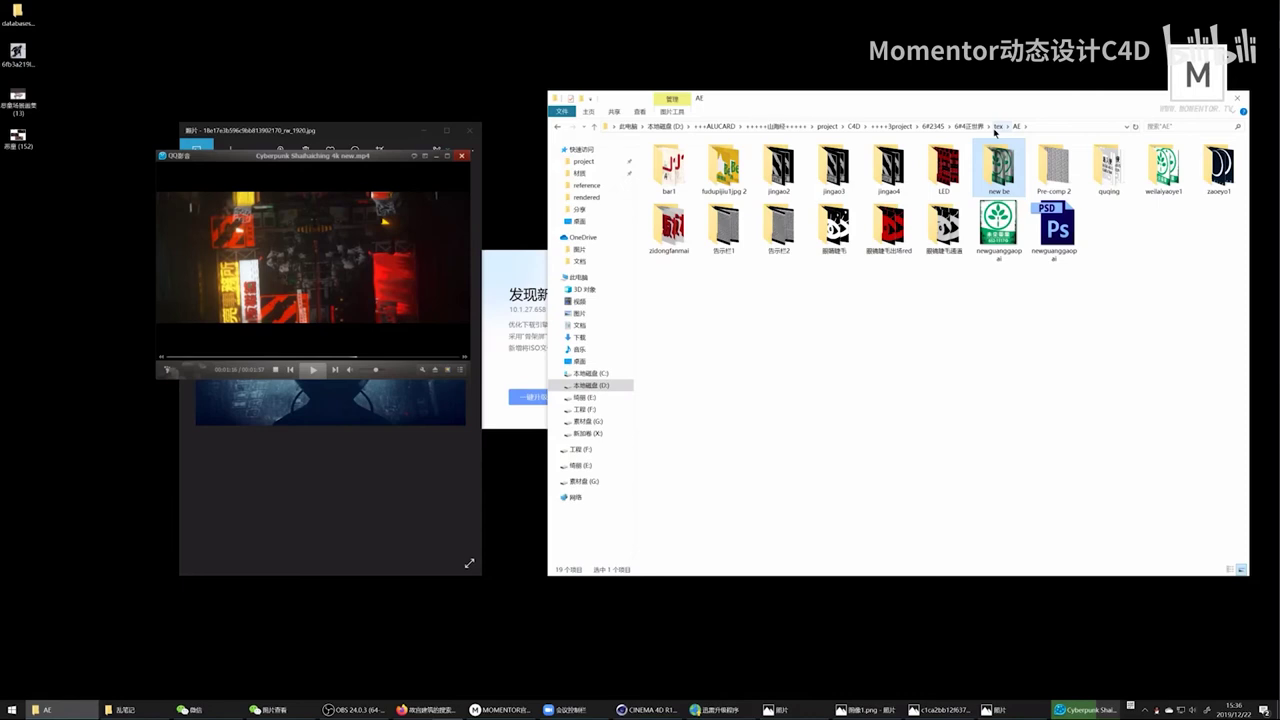
# Step: Climb the breadcrumbs from AE through tex, 6#4正世界, 6#2345, 3project and C4D to project
pyautogui.click(997, 126)
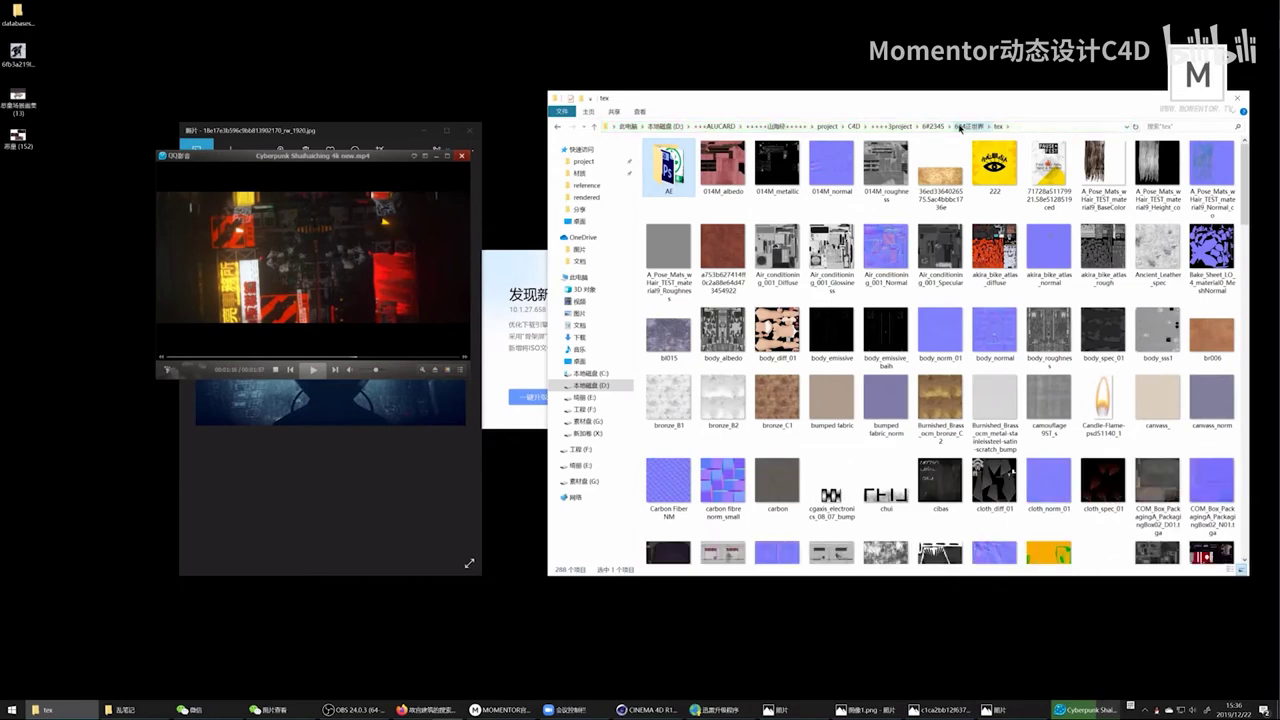
pyautogui.click(962, 127)
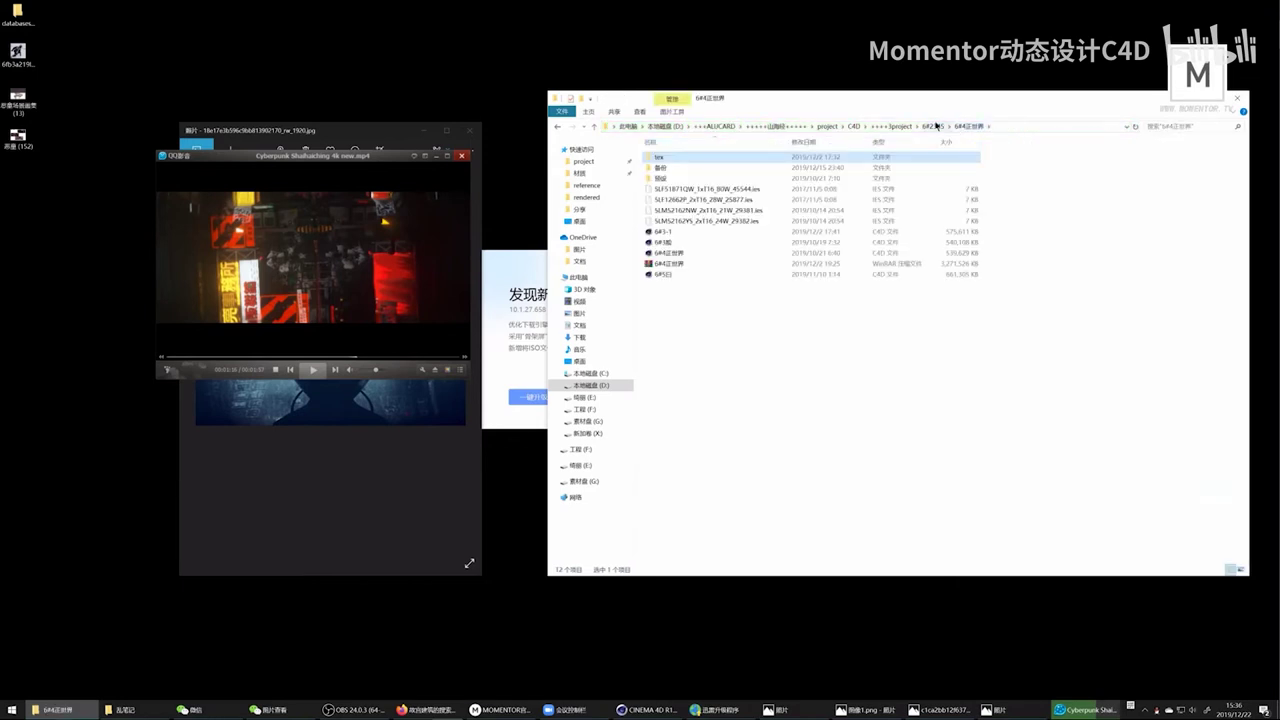
pyautogui.click(934, 126)
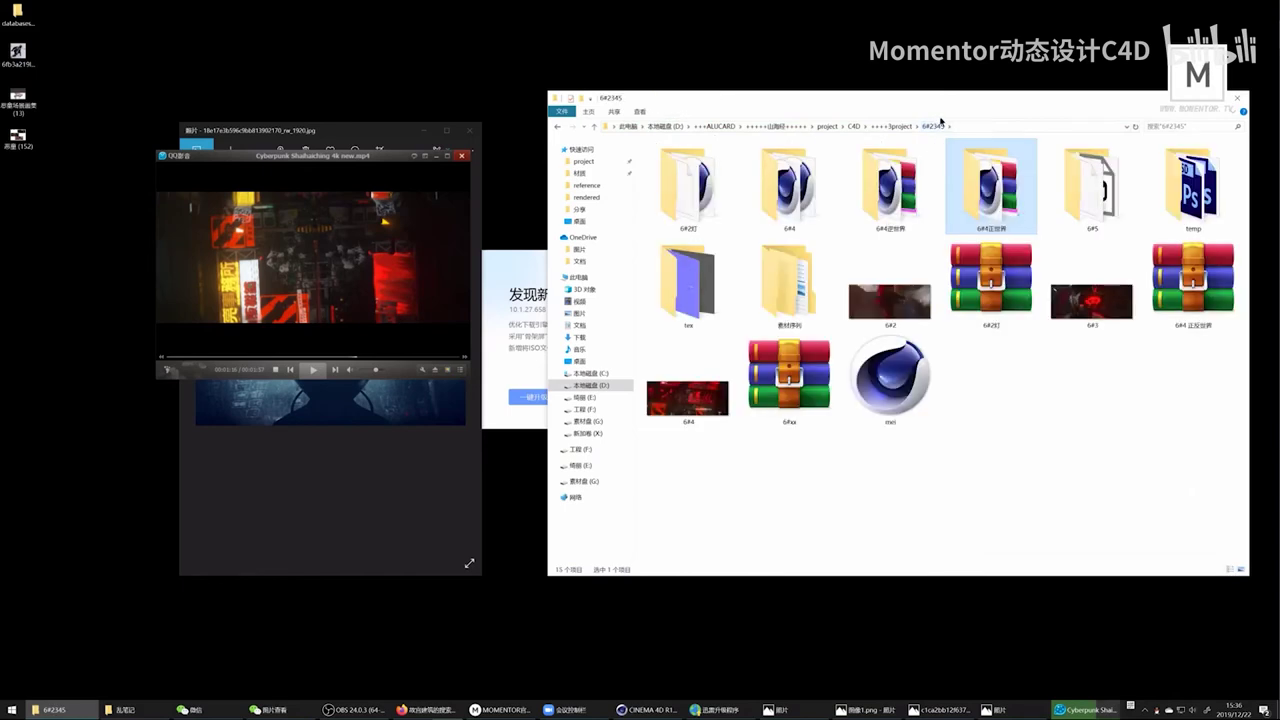
pyautogui.click(891, 127)
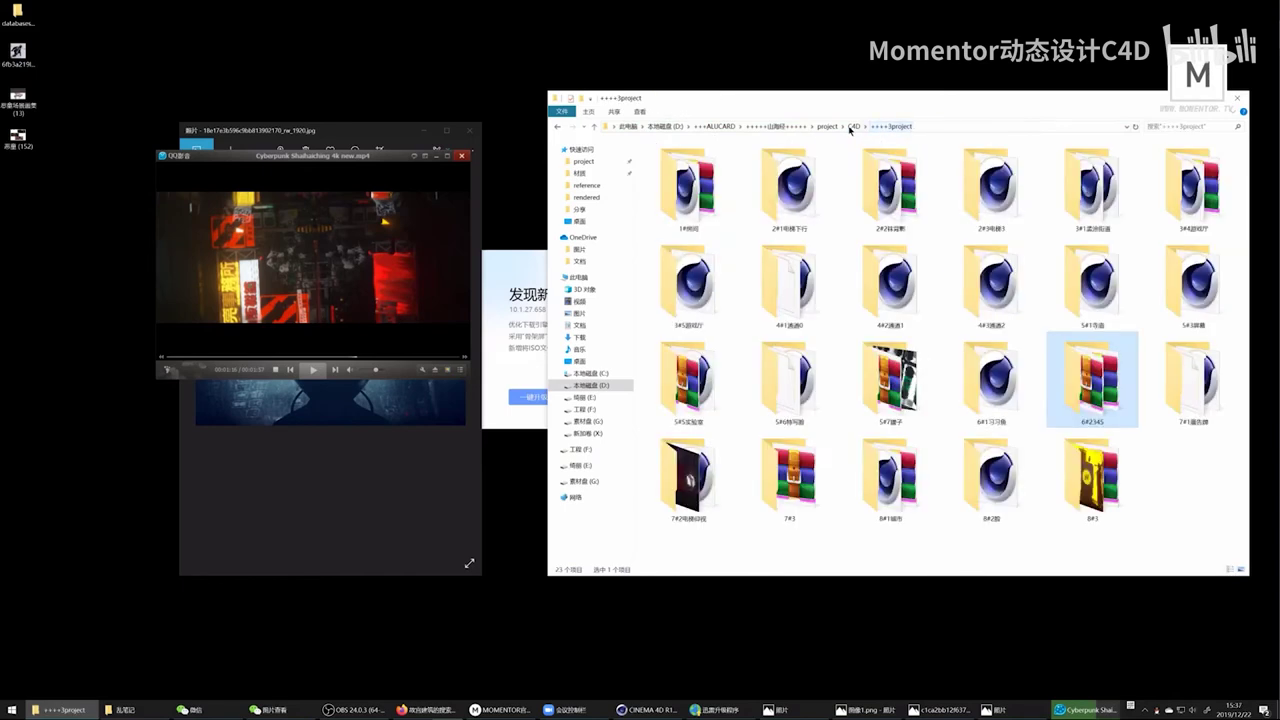
pyautogui.click(853, 126)
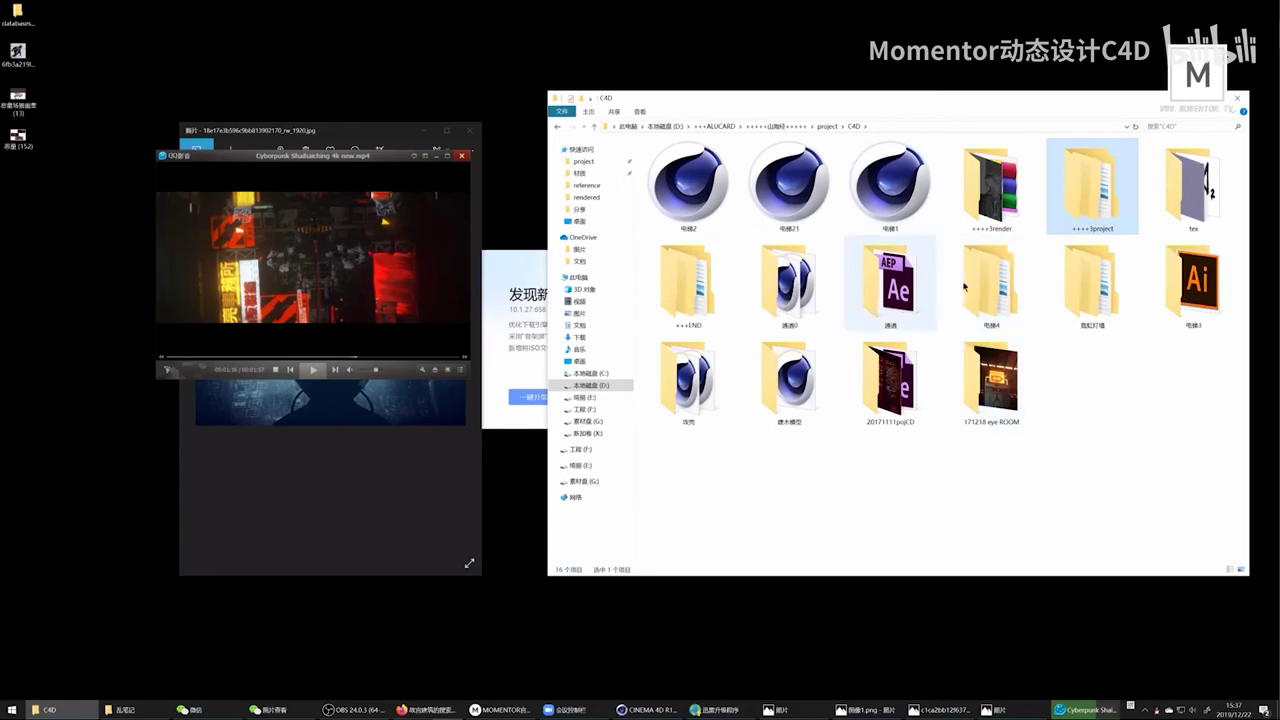
pyautogui.click(828, 127)
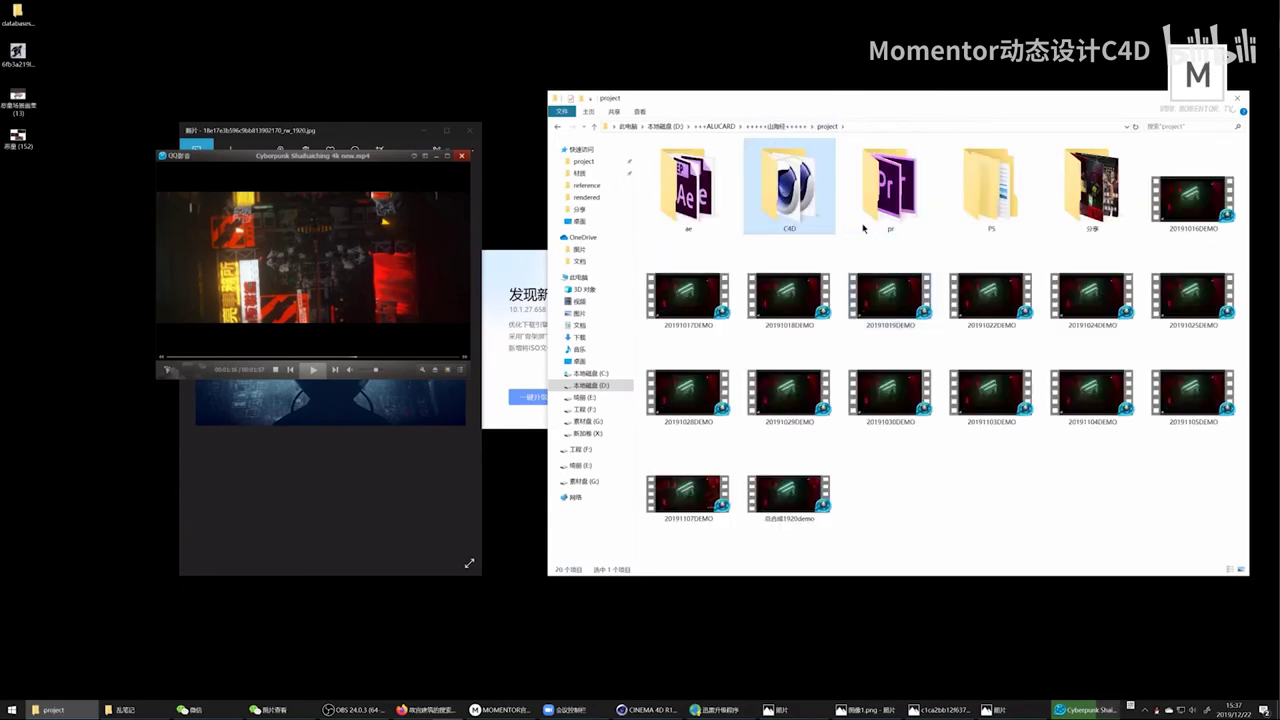
# Step: From the D: drive, open +++ALUCARD > 山海经 and select the temp folder
pyautogui.doubleClick(806, 190)
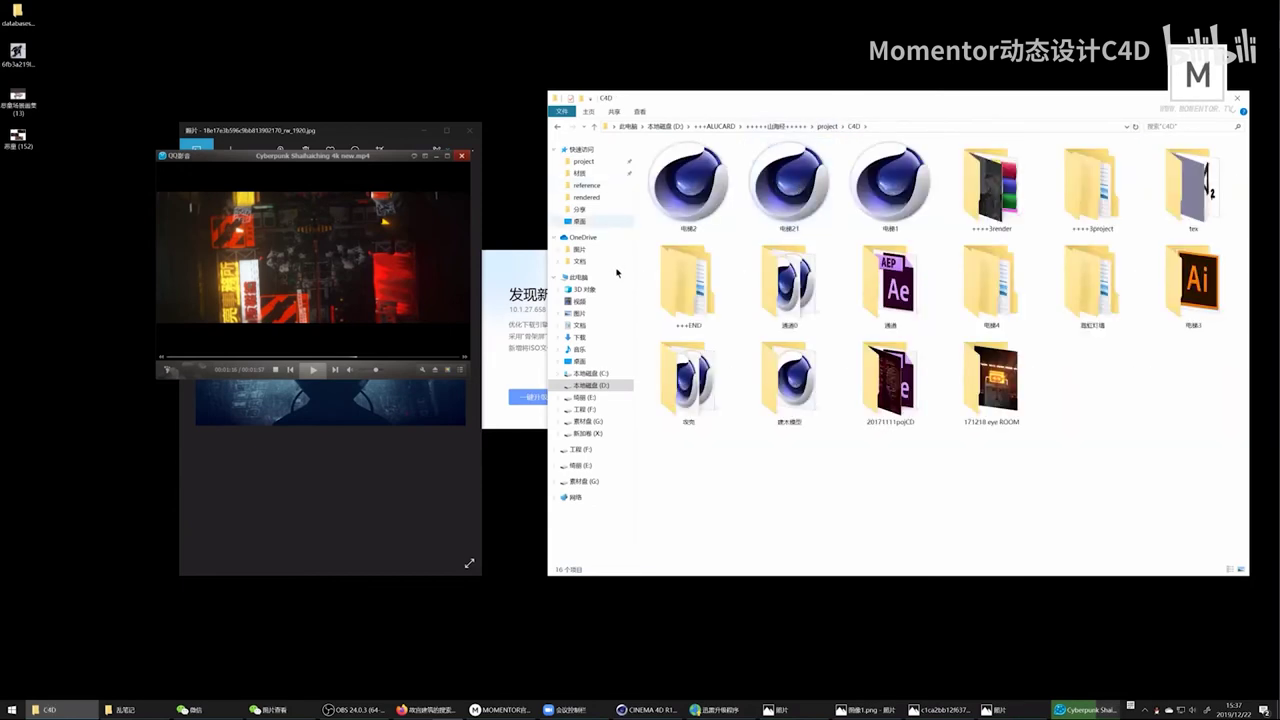
pyautogui.click(590, 385)
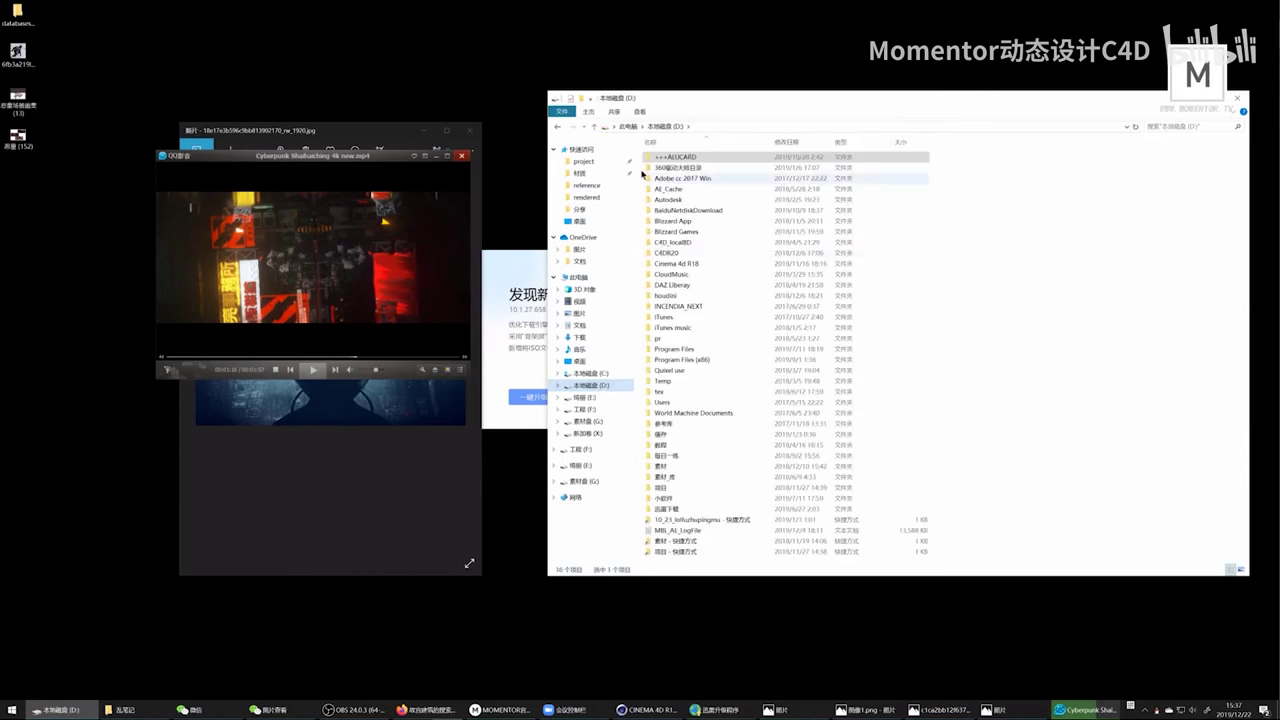
pyautogui.doubleClick(686, 158)
pyautogui.doubleClick(740, 158)
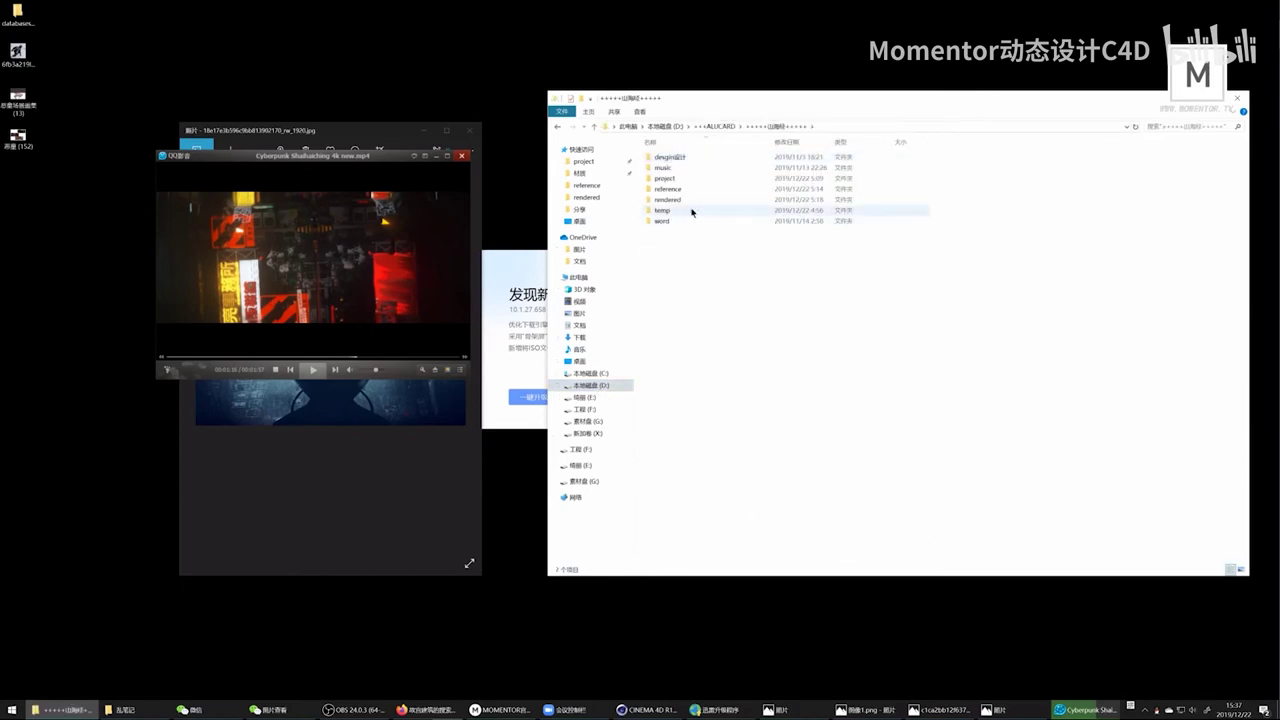
pyautogui.click(688, 210)
# Step: Open the reference folder and view the last 微信截图 neon street screenshot full-screen
pyautogui.click(691, 190)
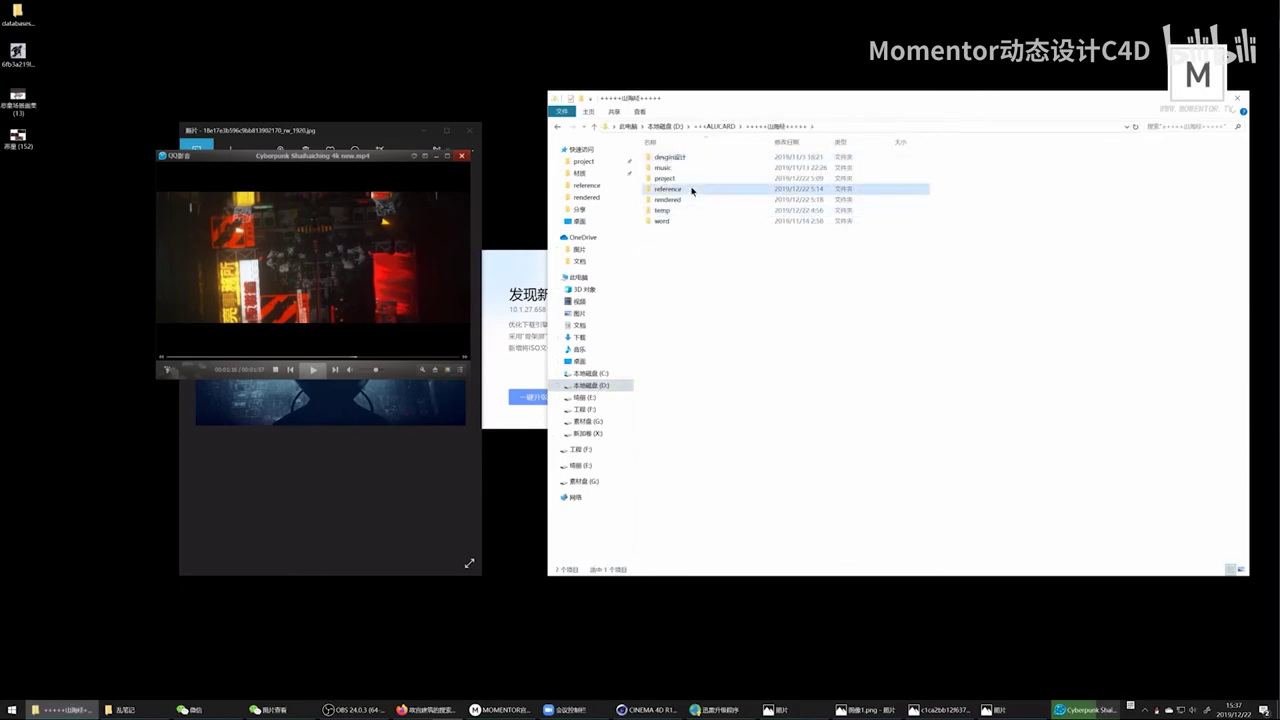
pyautogui.doubleClick(691, 192)
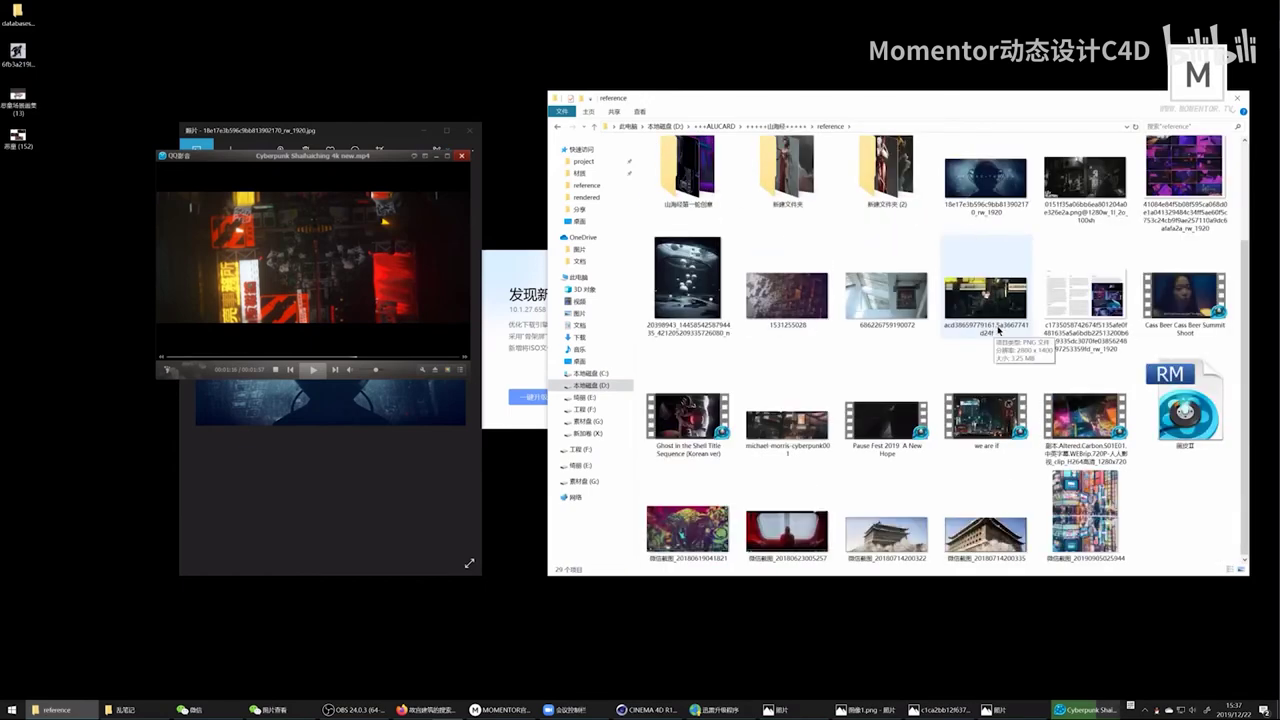
pyautogui.doubleClick(988, 338)
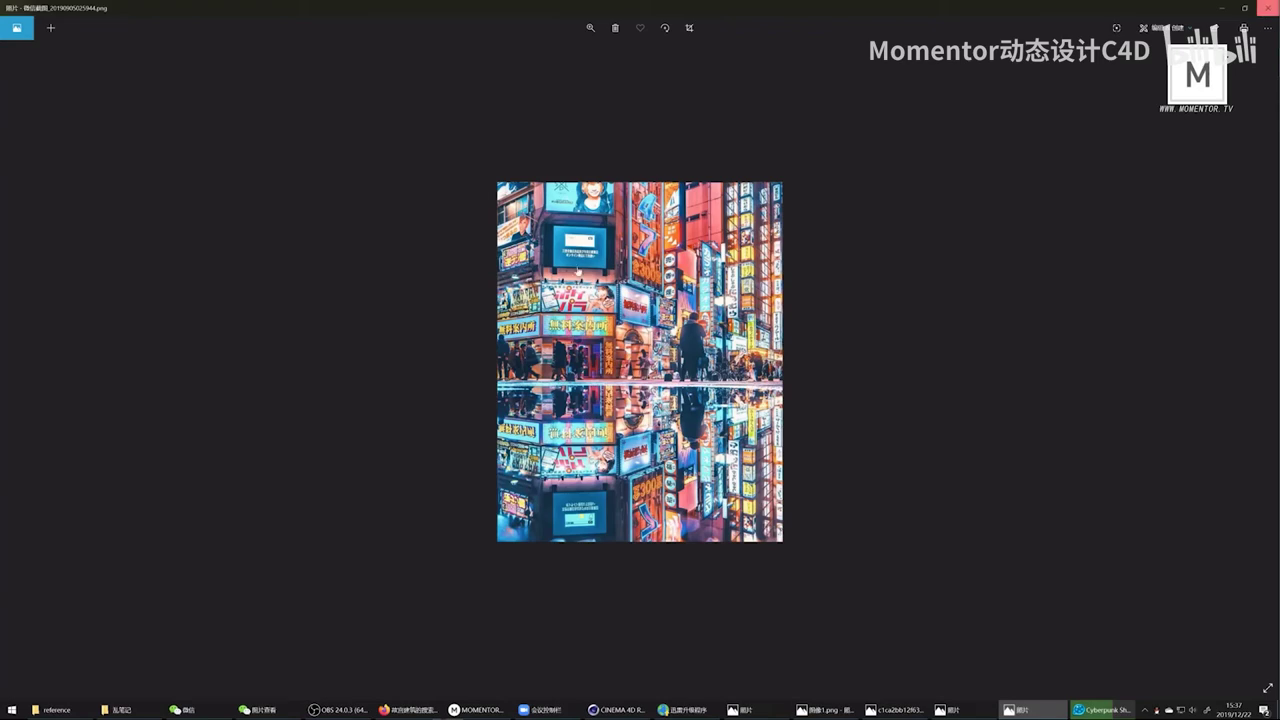
# Step: Close the neon street photo and pause the QQ影音 video via its right-click menu
pyautogui.click(1268, 7)
pyautogui.rightClick(381, 265)
pyautogui.click(410, 267)
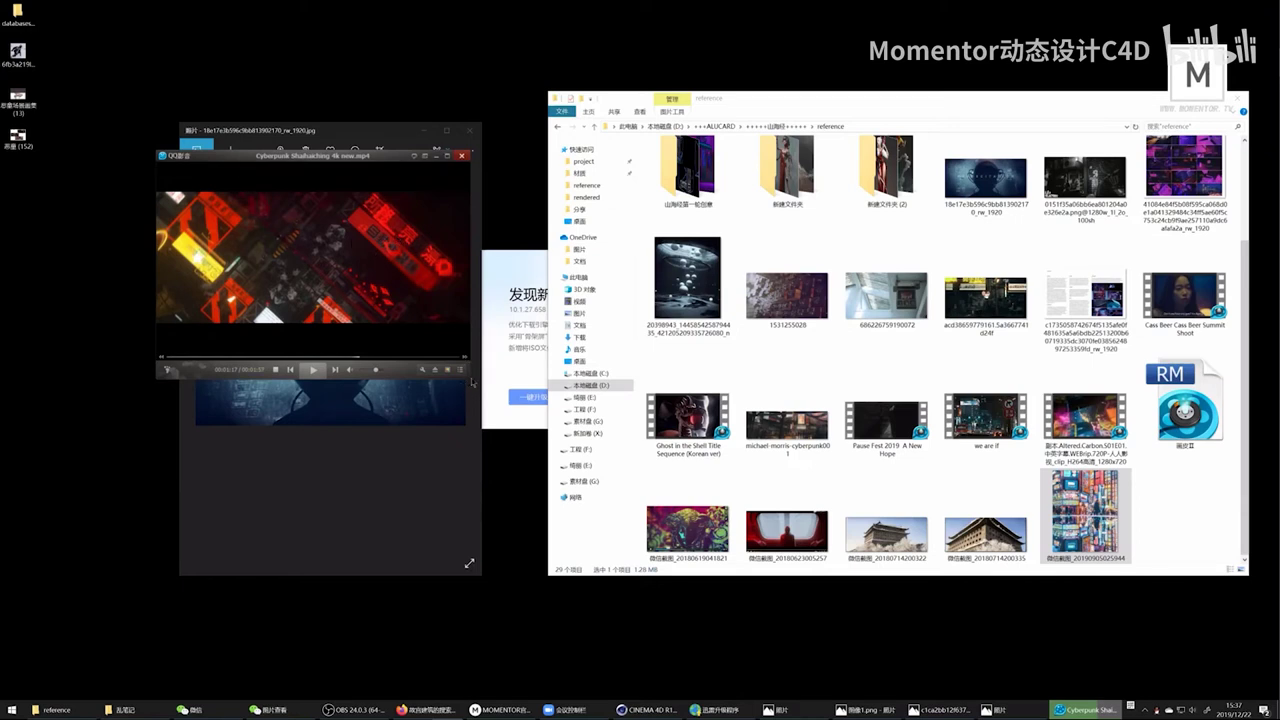
# Step: Enlarge the player window and play the animation, pausing around the dark transition frame
pyautogui.moveTo(467, 377); pyautogui.dragTo(1062, 632)
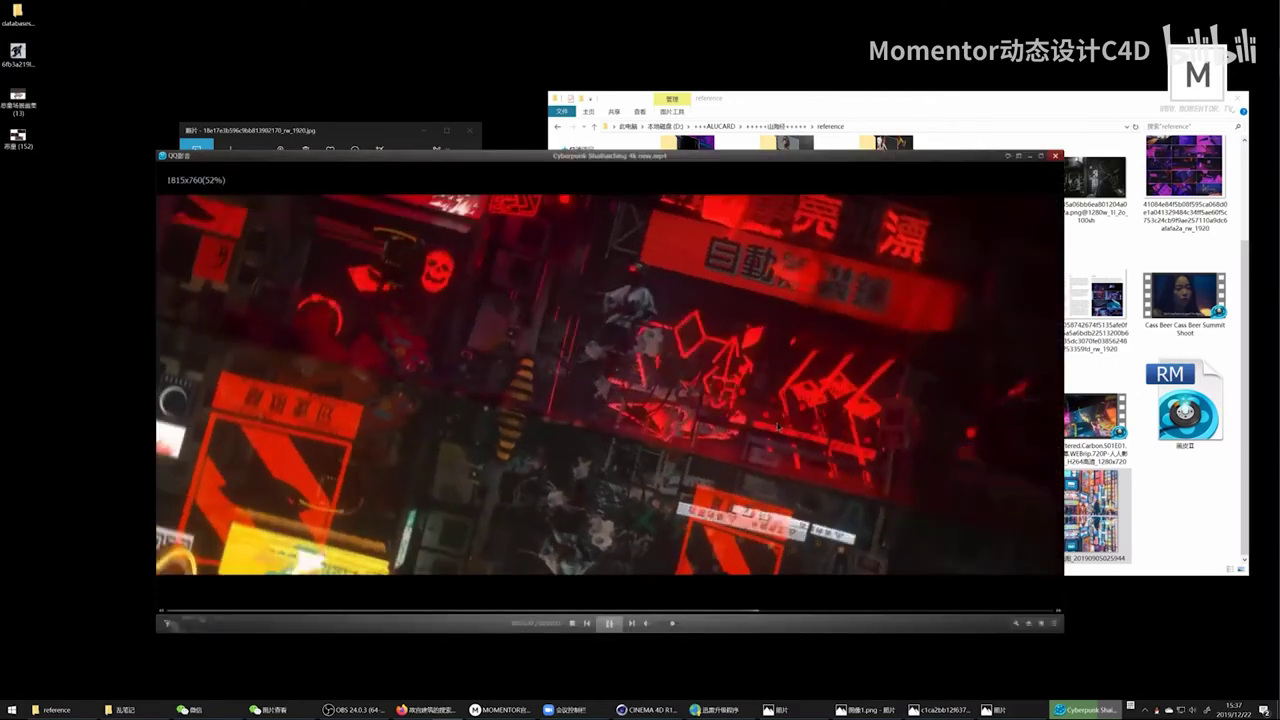
pyautogui.click(843, 380)
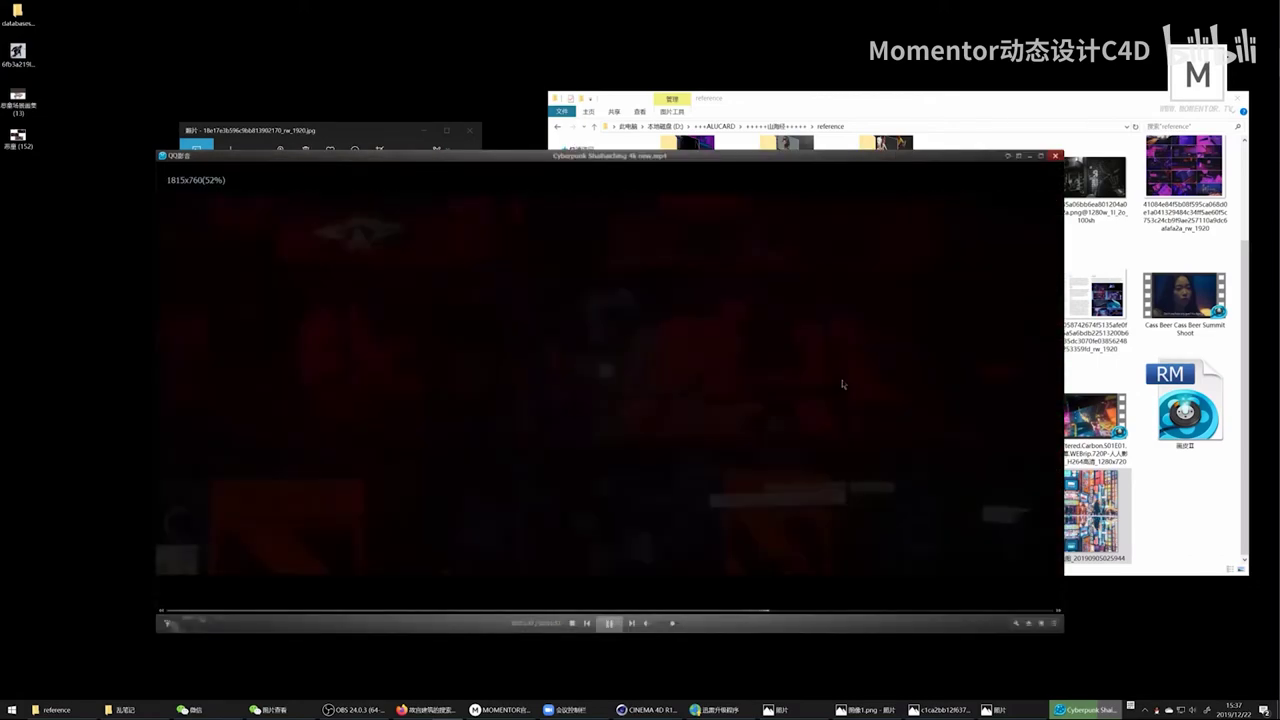
pyautogui.click(502, 484)
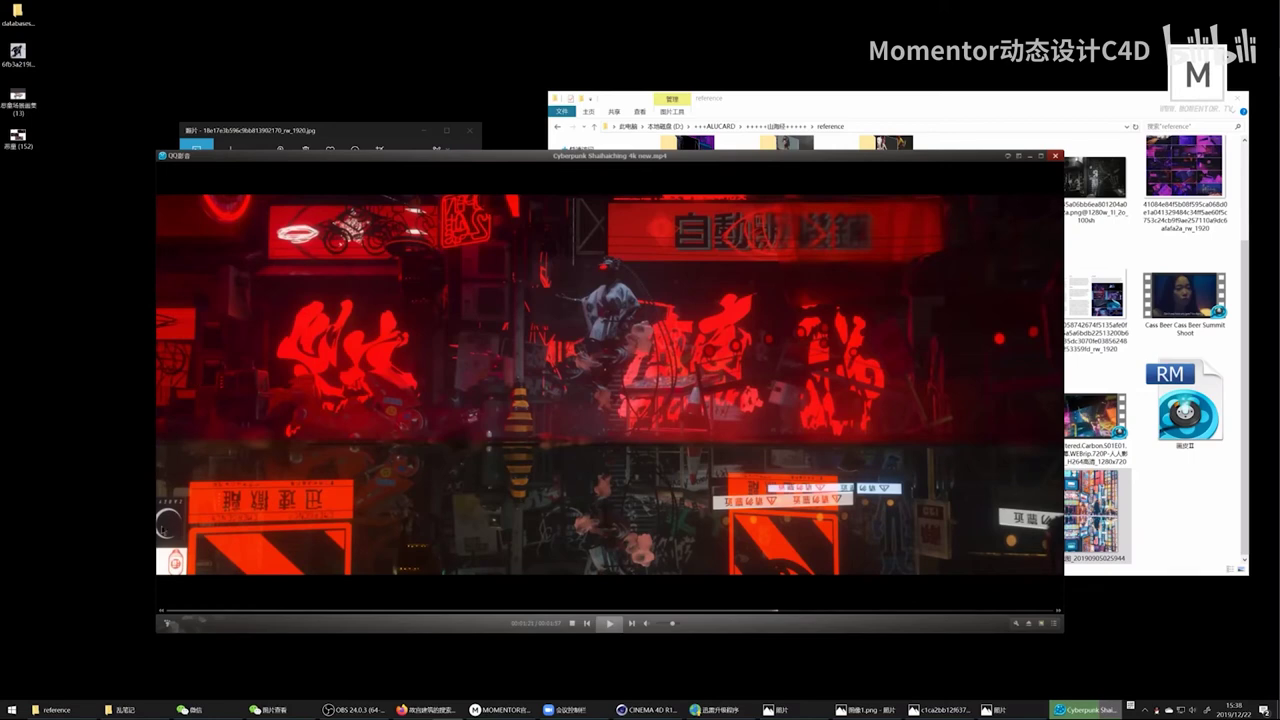
pyautogui.click(203, 358)
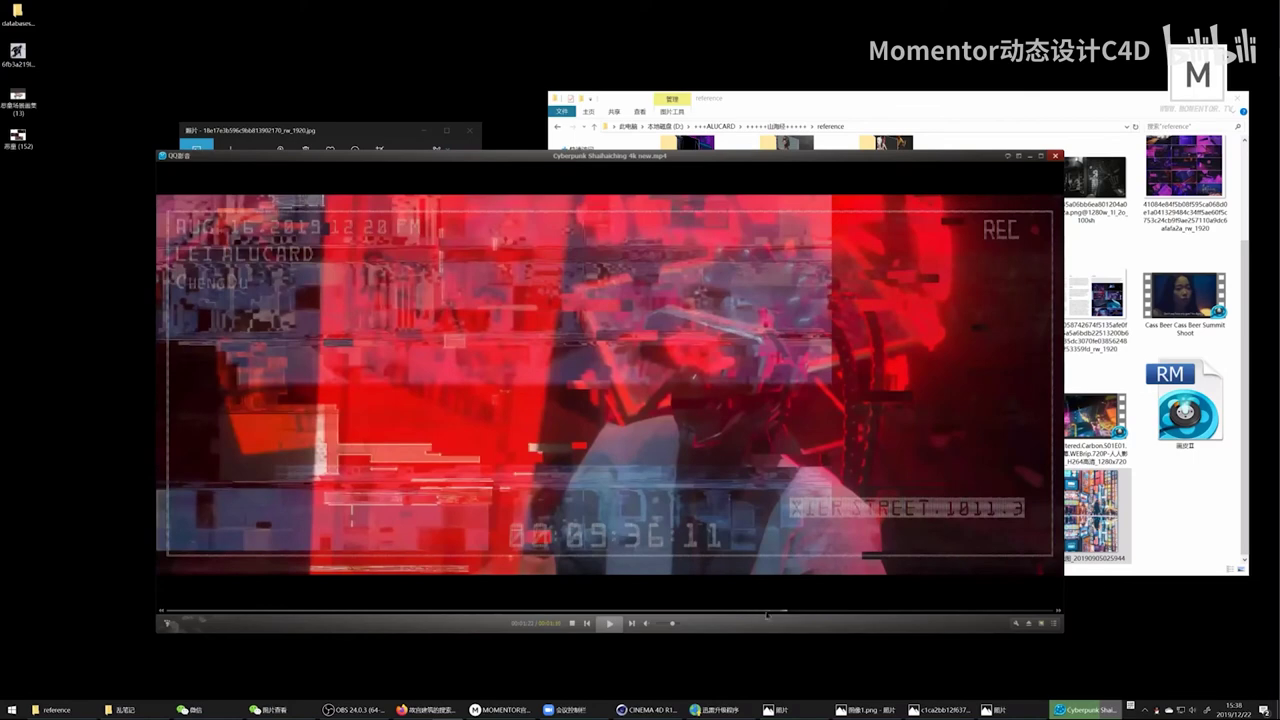
pyautogui.click(607, 475)
pyautogui.click(607, 475)
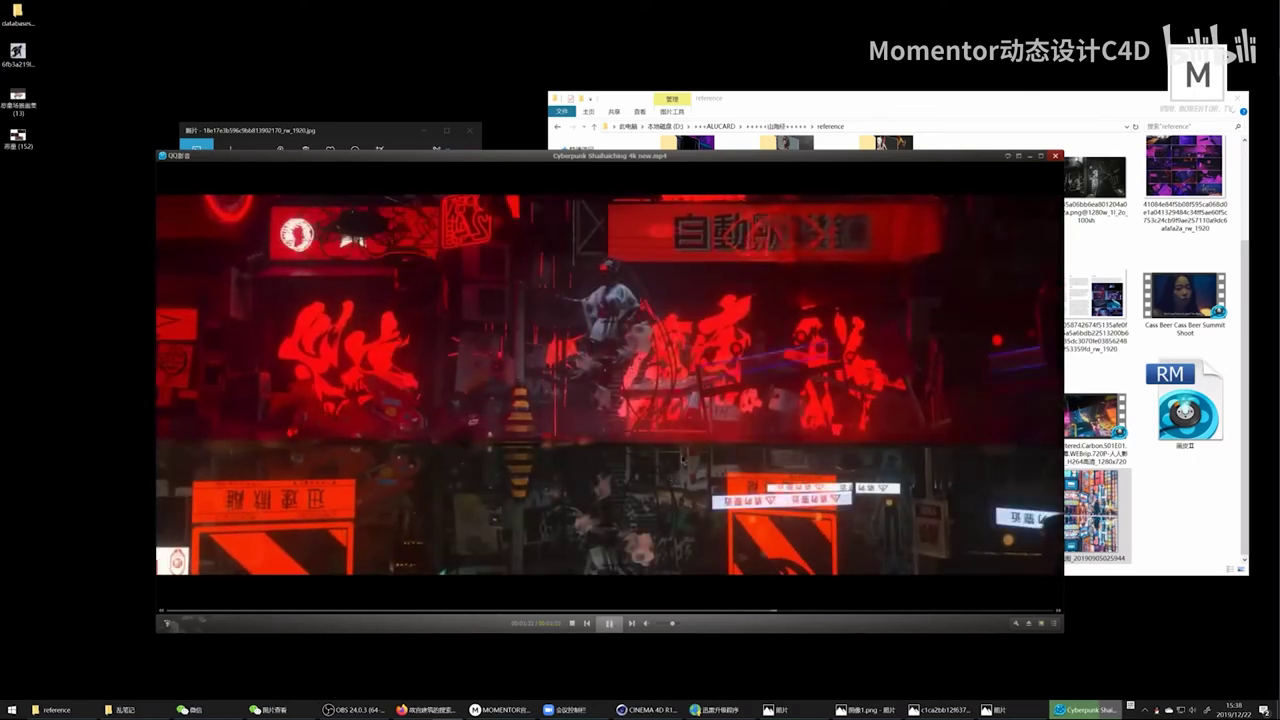
pyautogui.click(393, 447)
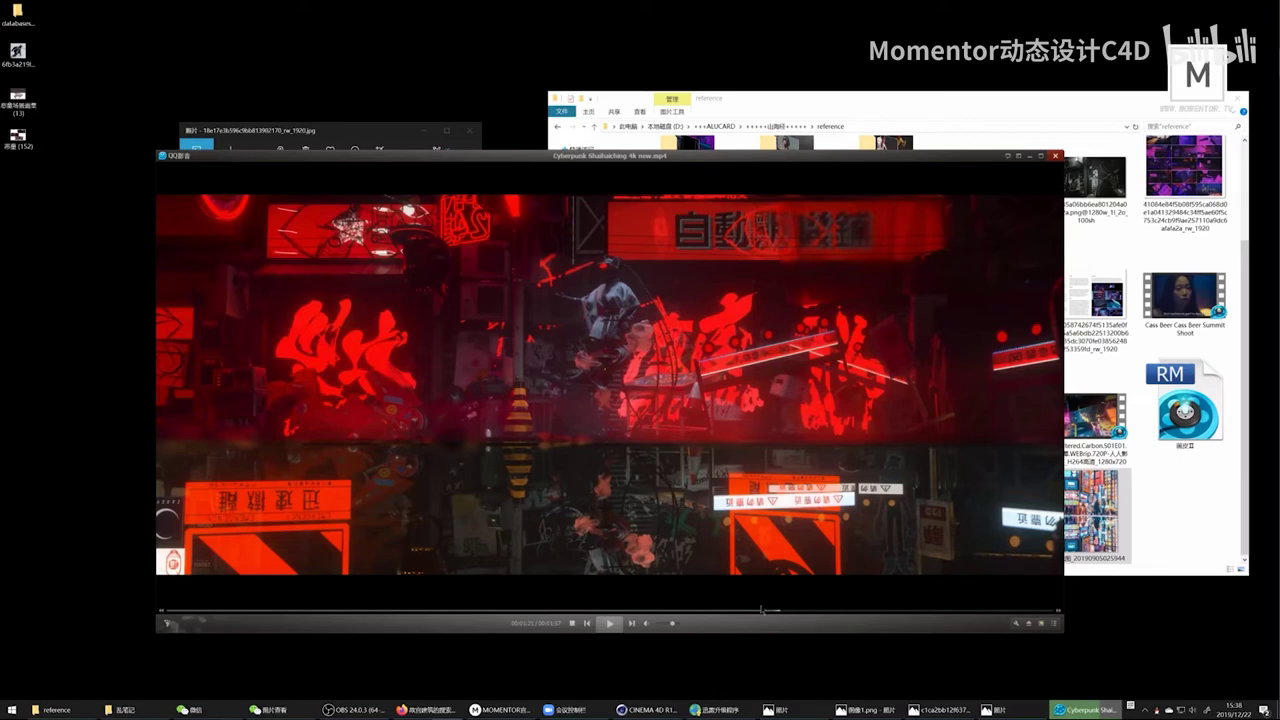
# Step: Seek back to about 01:12 and play to roughly 01:14 before pausing
pyautogui.click(760, 612)
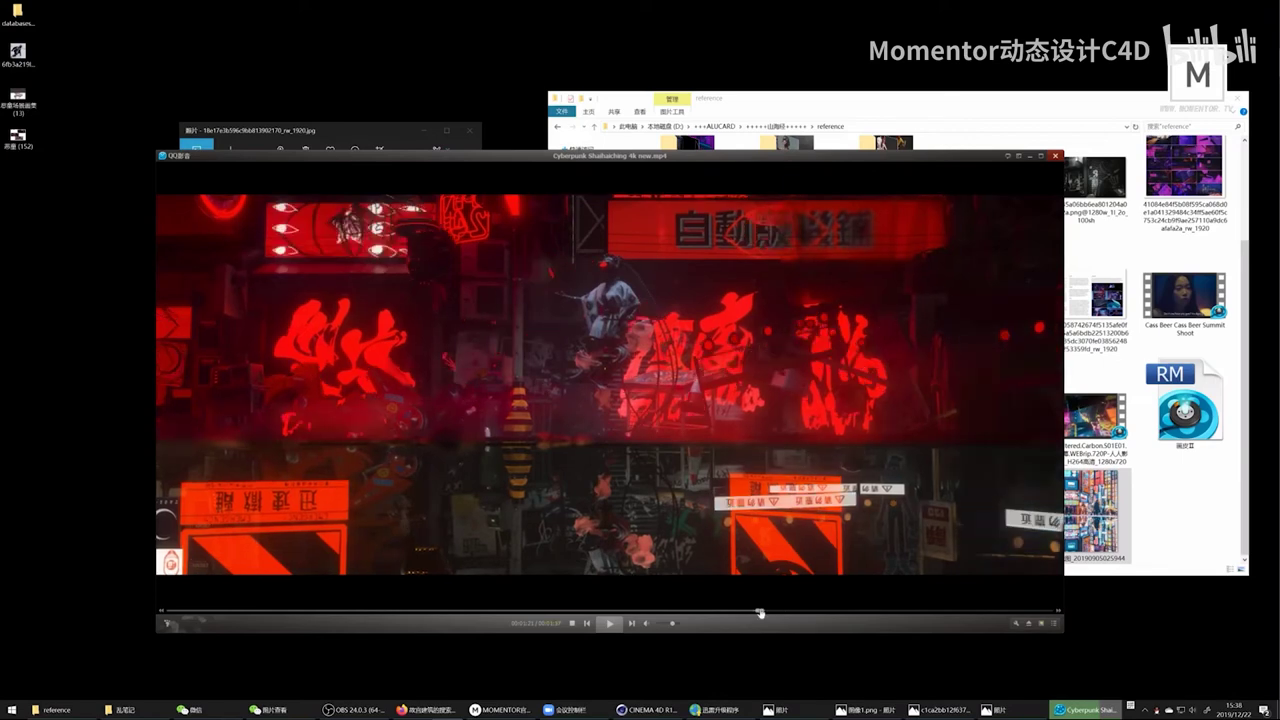
pyautogui.moveTo(760, 612); pyautogui.dragTo(740, 611)
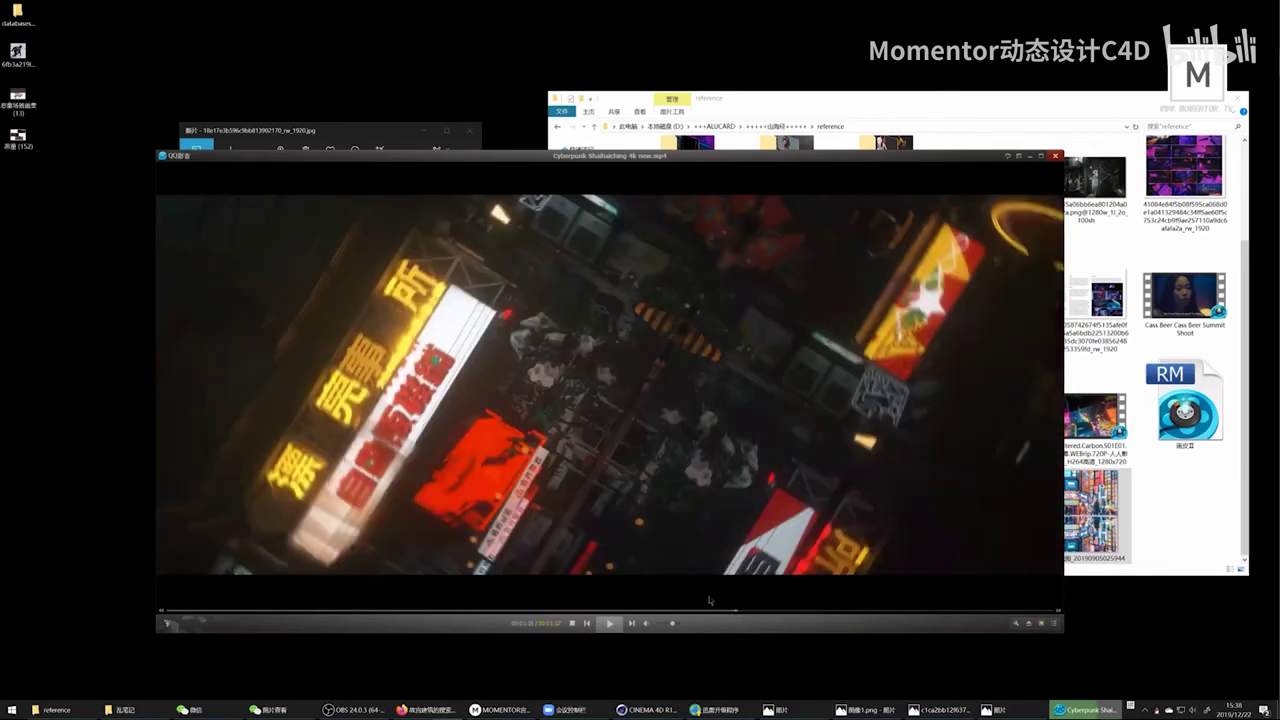
pyautogui.click(698, 612)
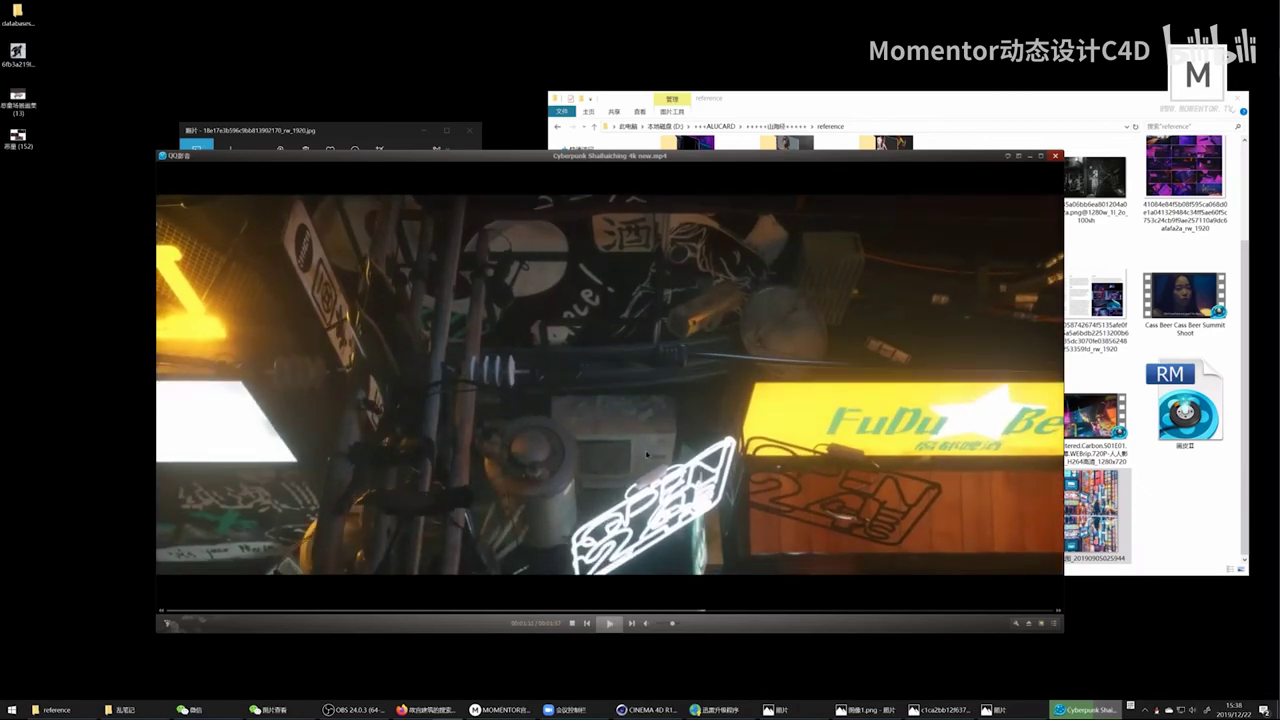
pyautogui.press('space')
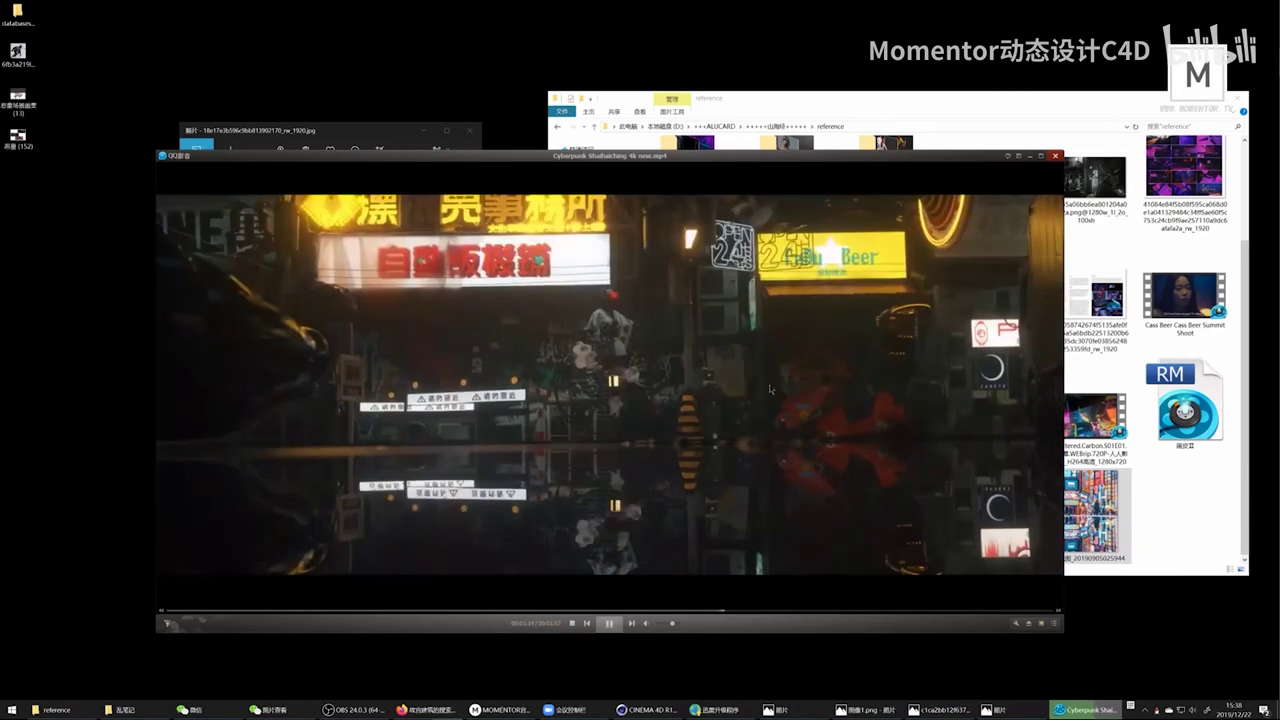
pyautogui.press('space')
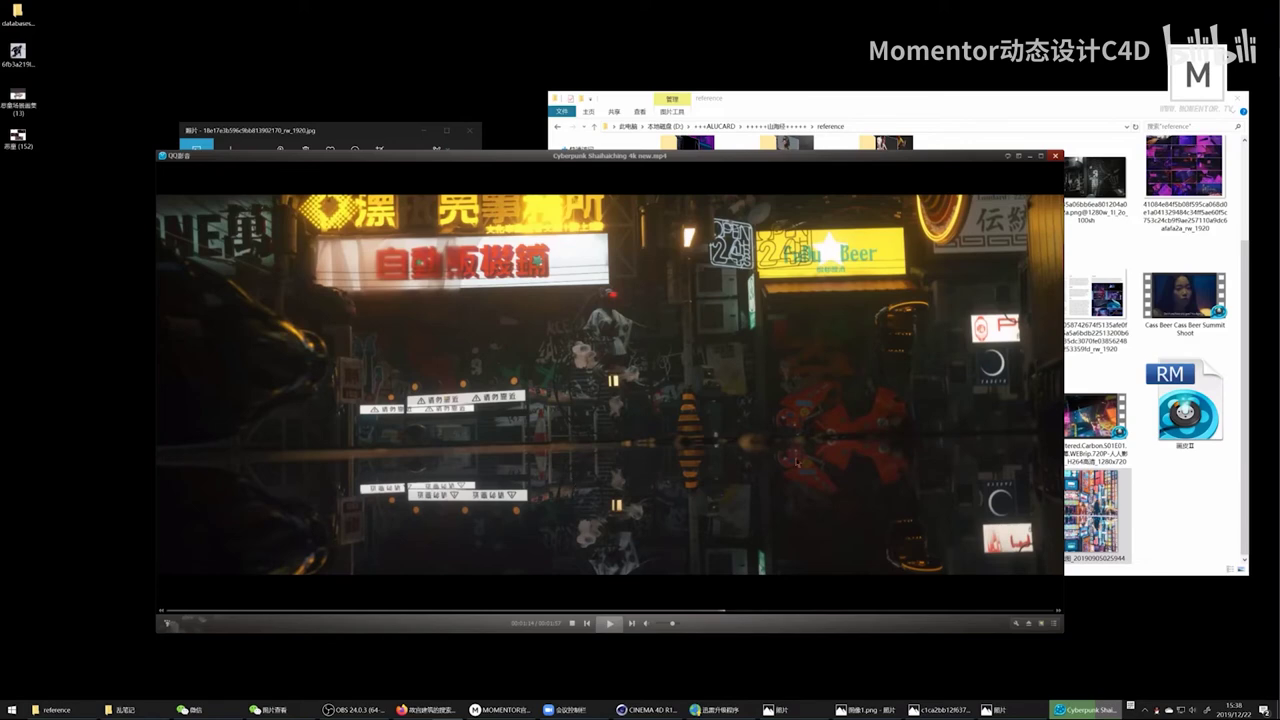
# Step: Play to the neon-sign scene, jump back, then skip ahead to the neon city scene and pause
pyautogui.click(835, 346)
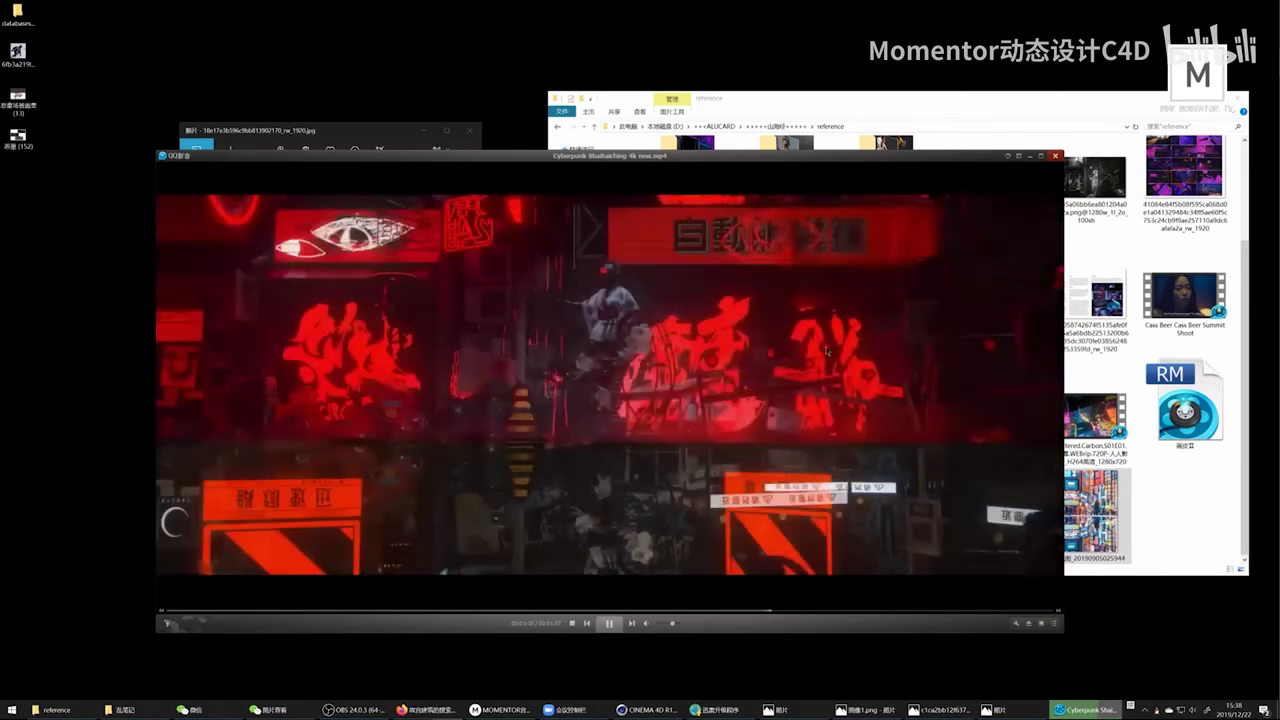
pyautogui.click(883, 397)
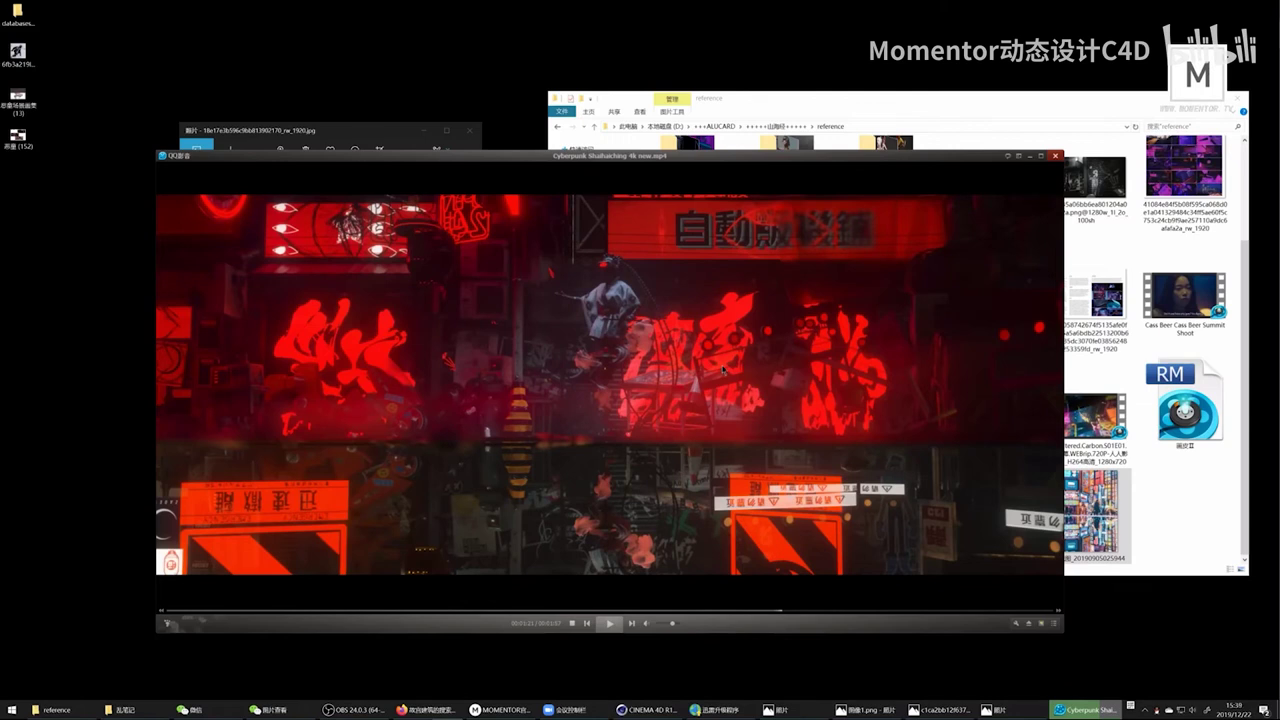
pyautogui.click(390, 610)
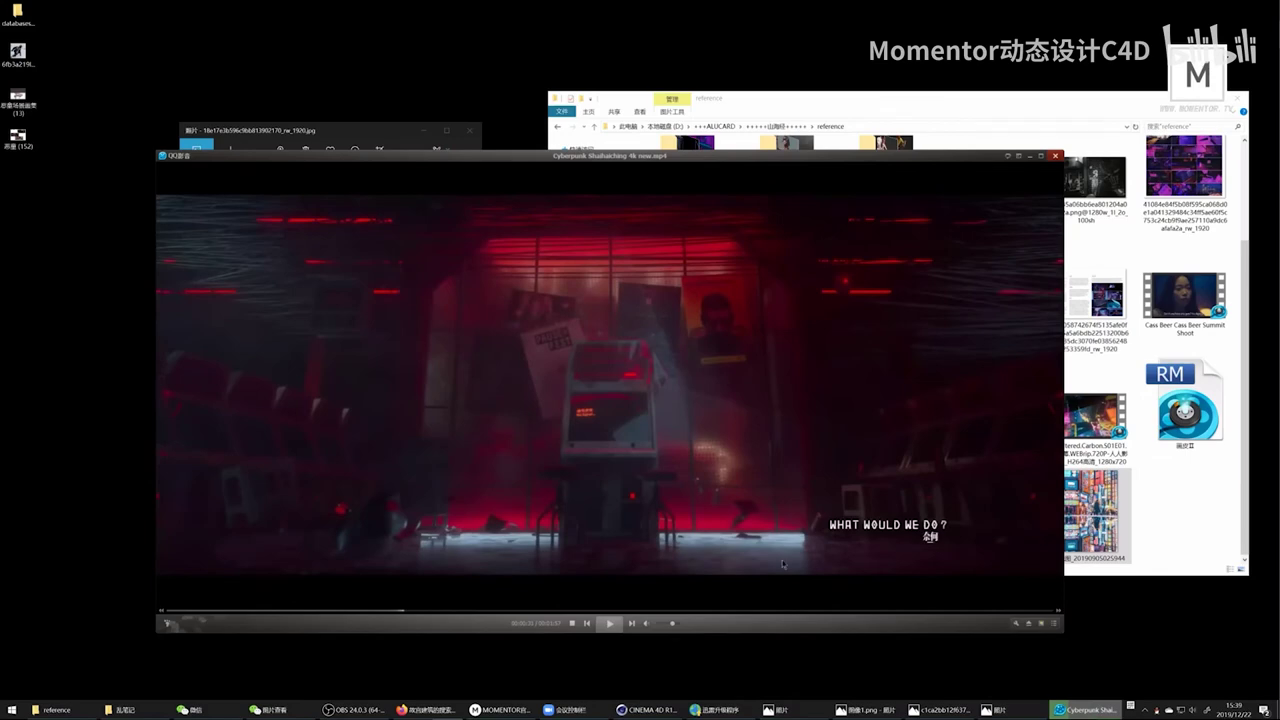
pyautogui.click(748, 612)
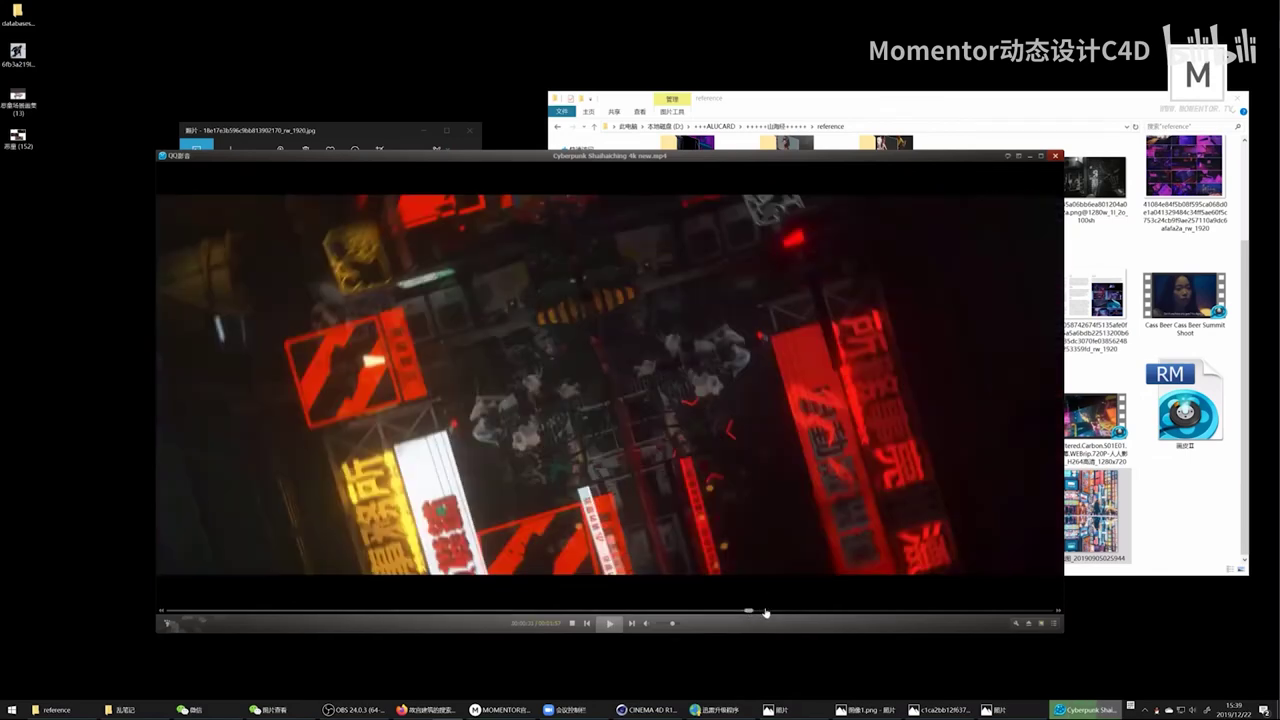
pyautogui.click(767, 499)
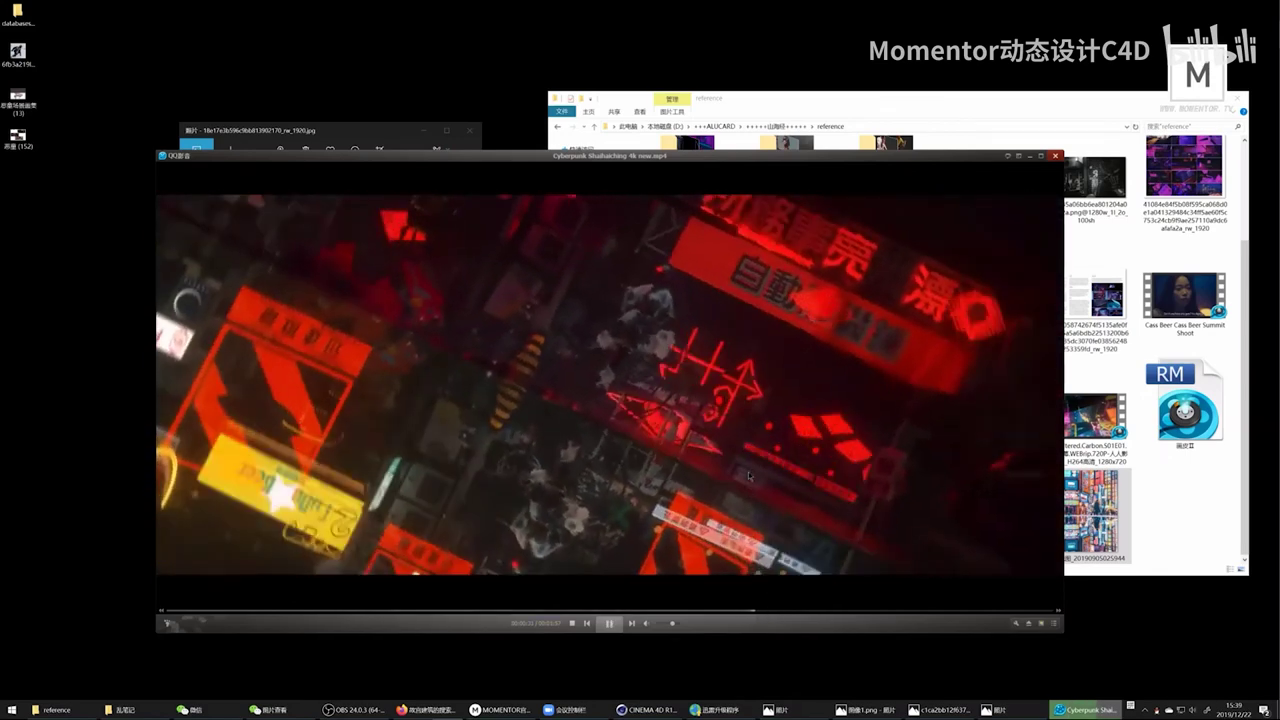
pyautogui.click(766, 378)
# Step: Pause and resume the animation with Space to review the neon street shots
pyautogui.click(766, 378)
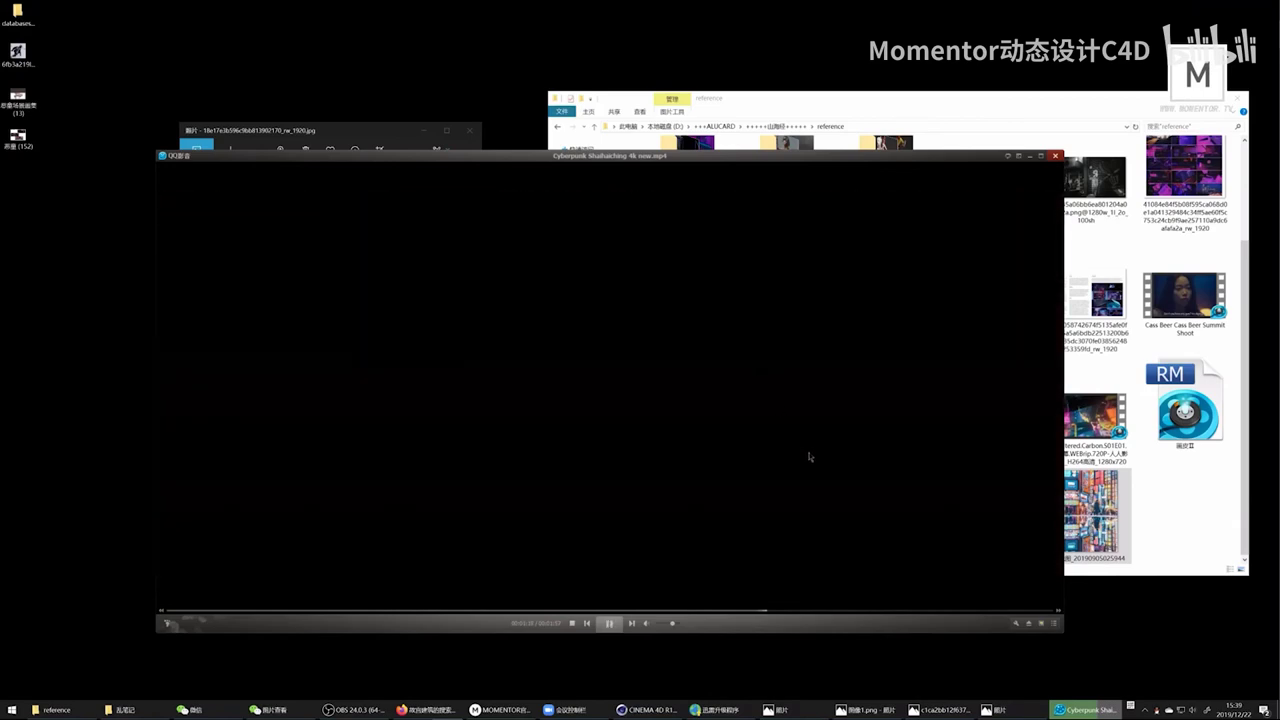
pyautogui.click(788, 316)
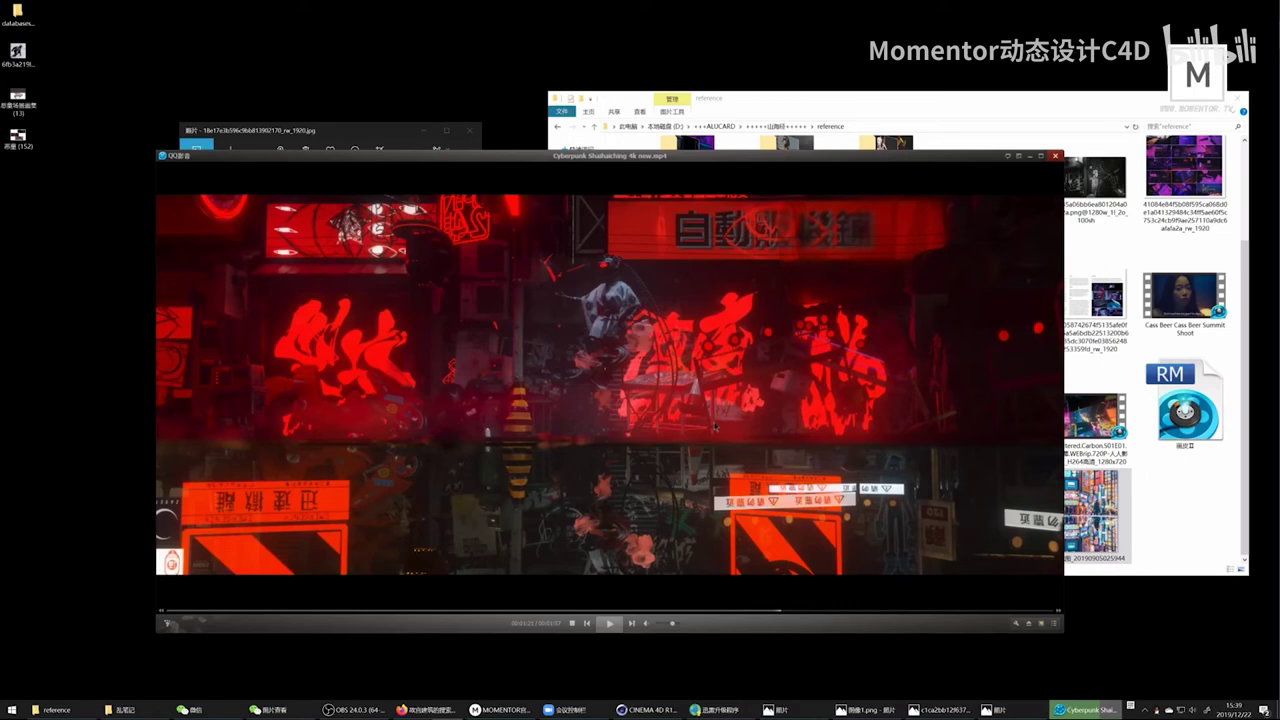
pyautogui.press('space')
pyautogui.press('space')
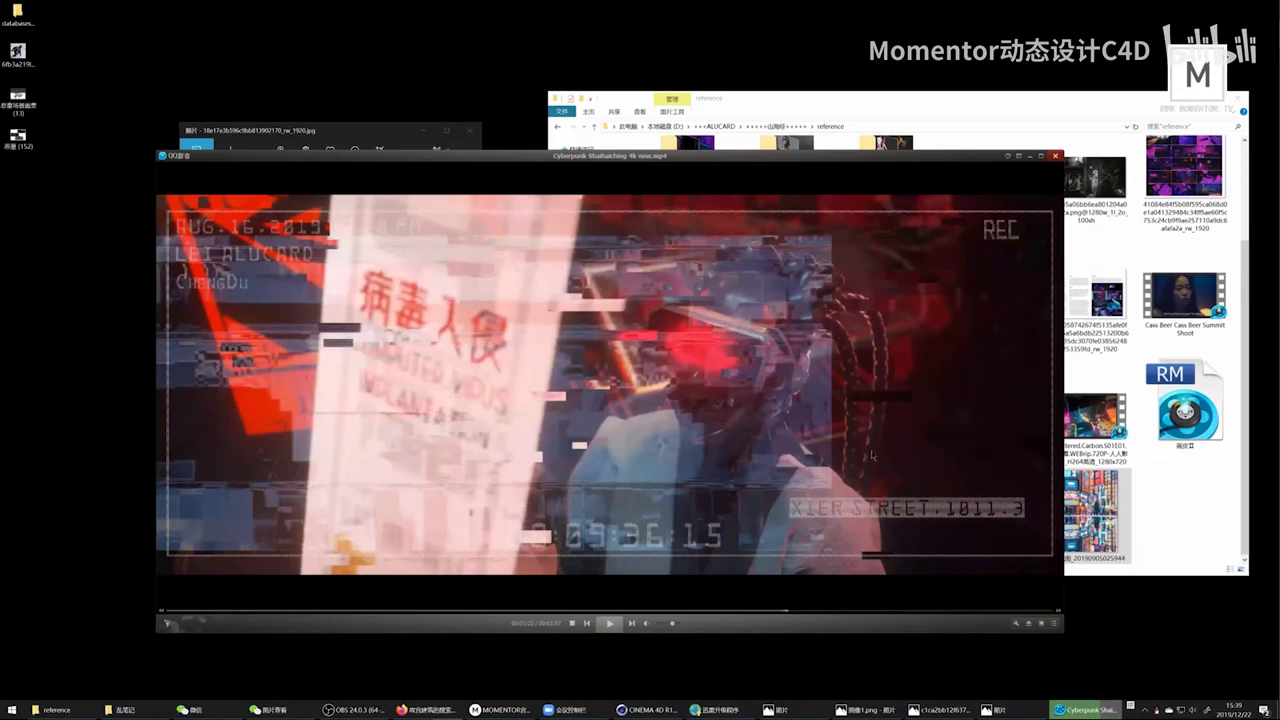
pyautogui.press('space')
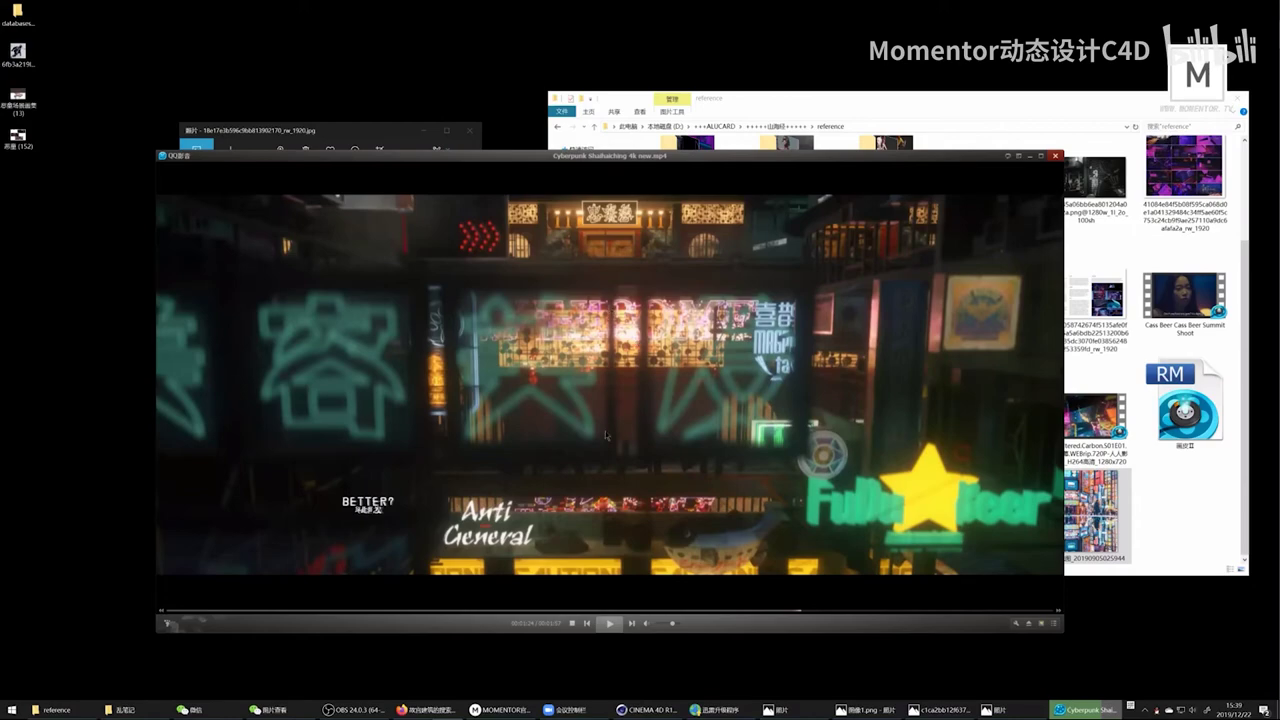
pyautogui.press('space')
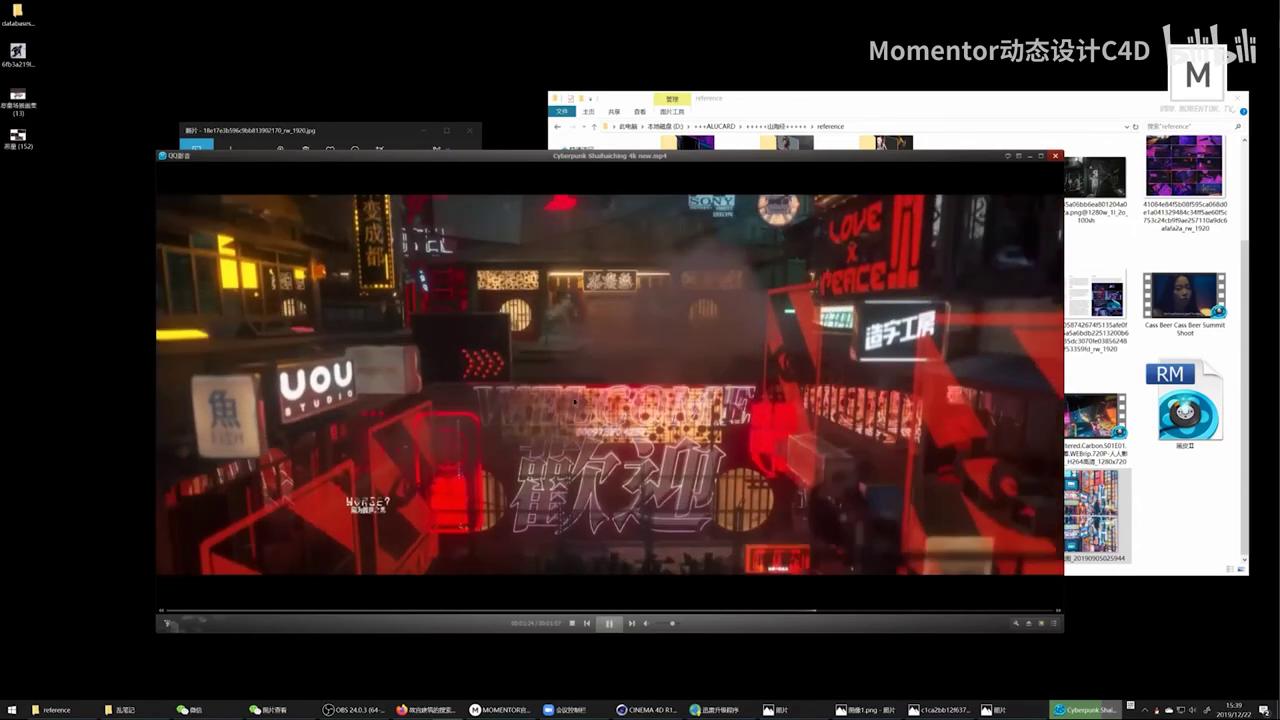
pyautogui.press('space')
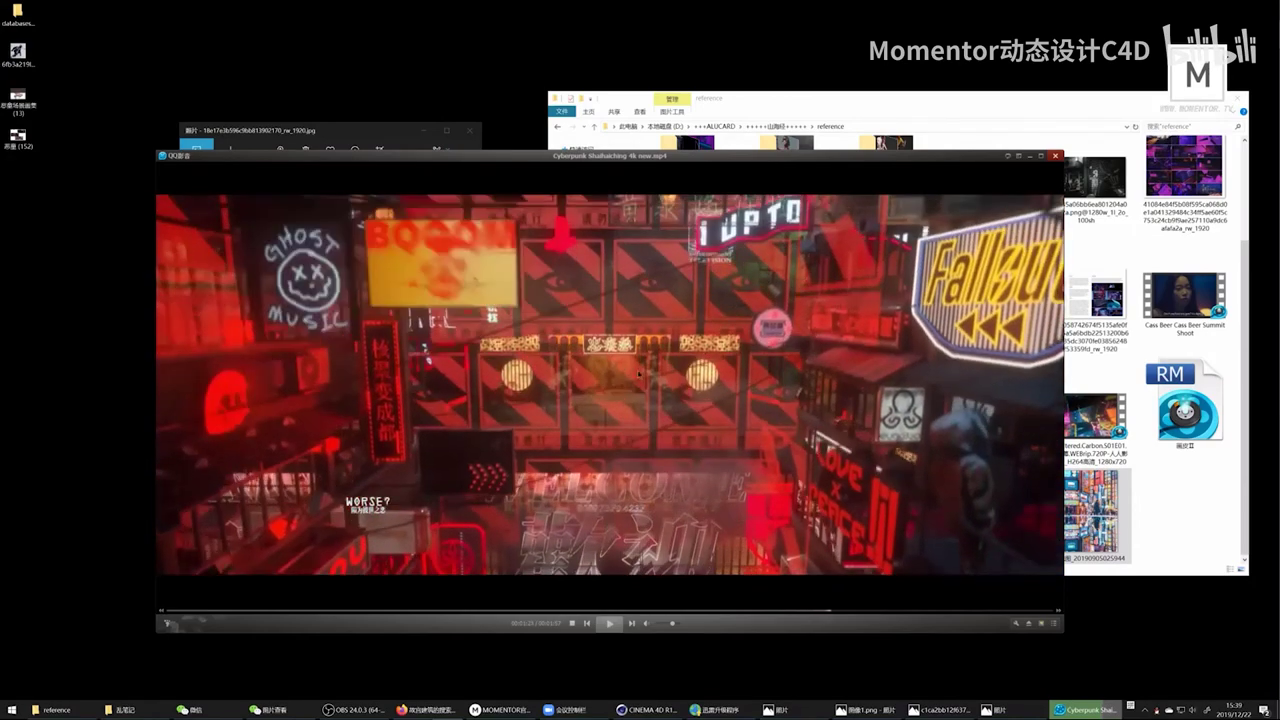
pyautogui.press('space')
# Step: Jump back to the red neon street shot, advance to the B/-PLANET shot, and go full screen
pyautogui.press('space')
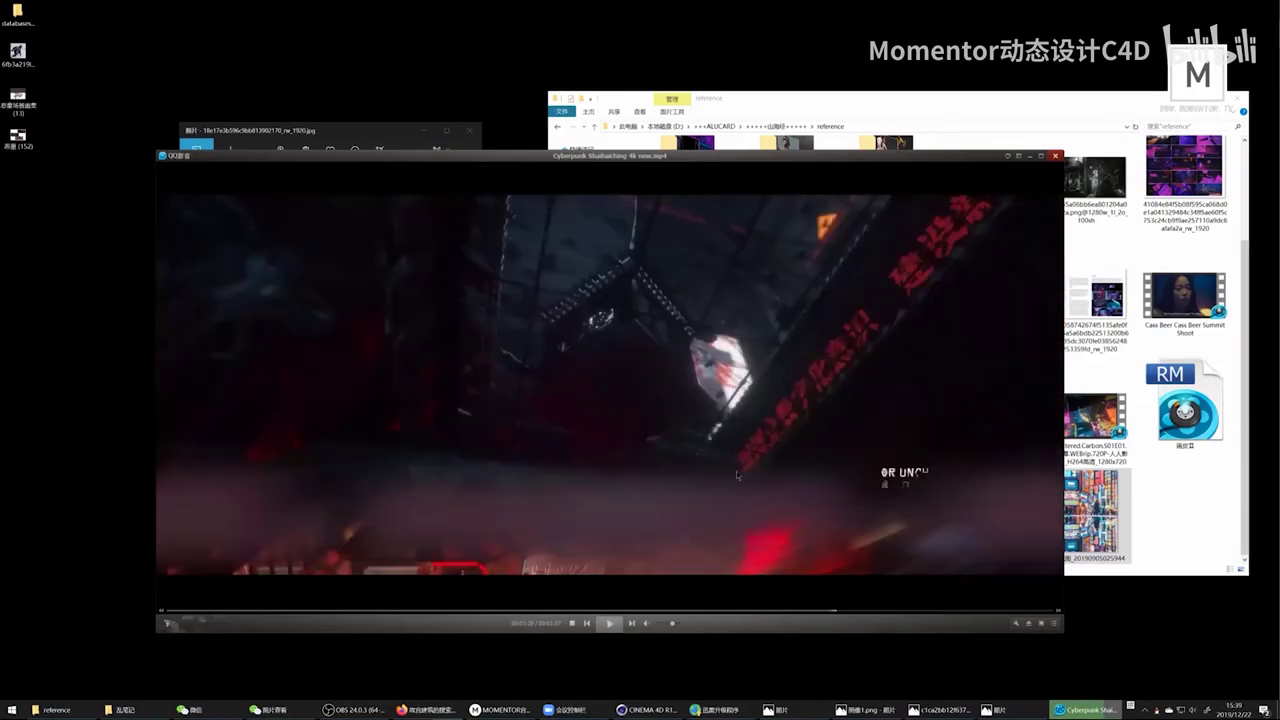
pyautogui.click(779, 612)
pyautogui.press('space')
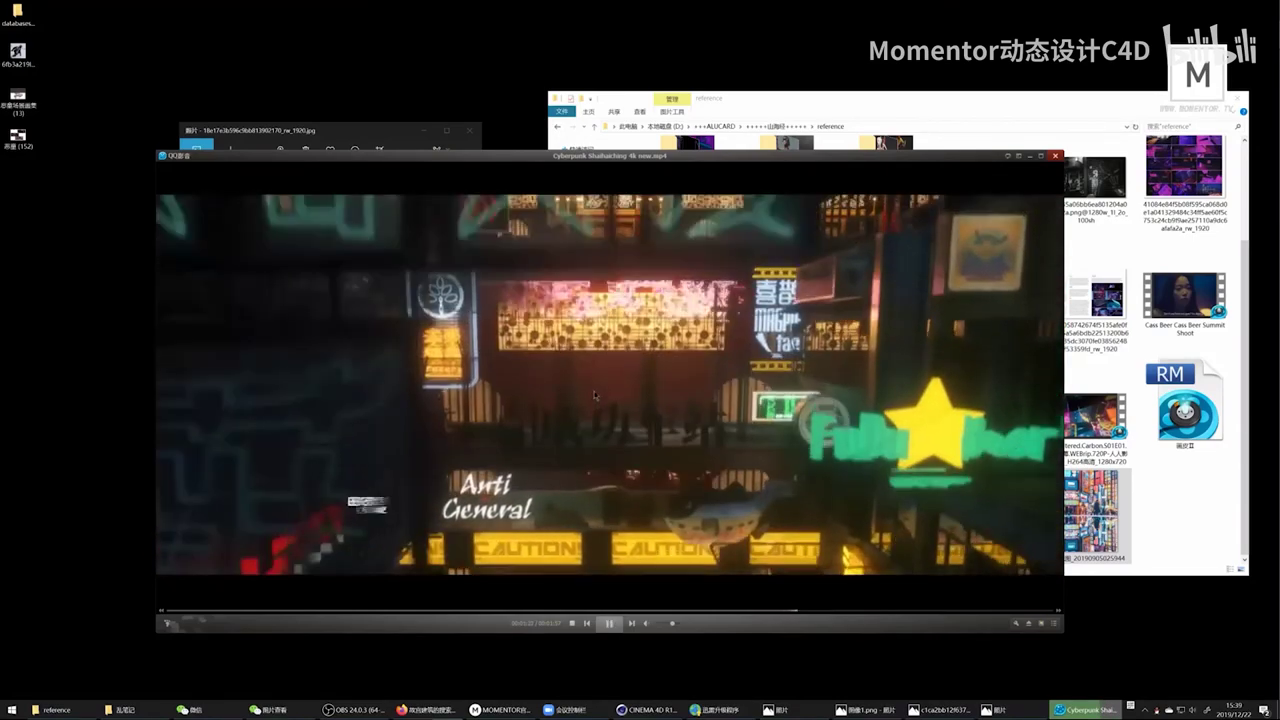
pyautogui.press('space')
pyautogui.press('space')
pyautogui.press('space')
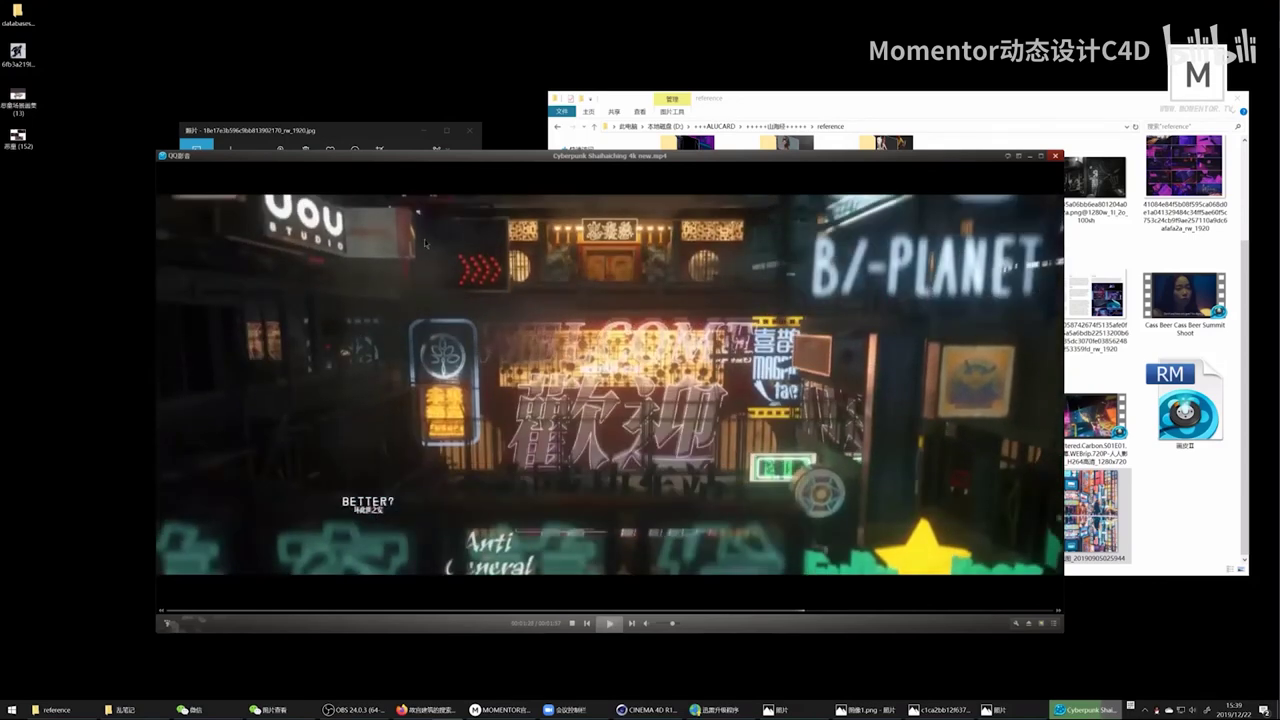
pyautogui.press('space')
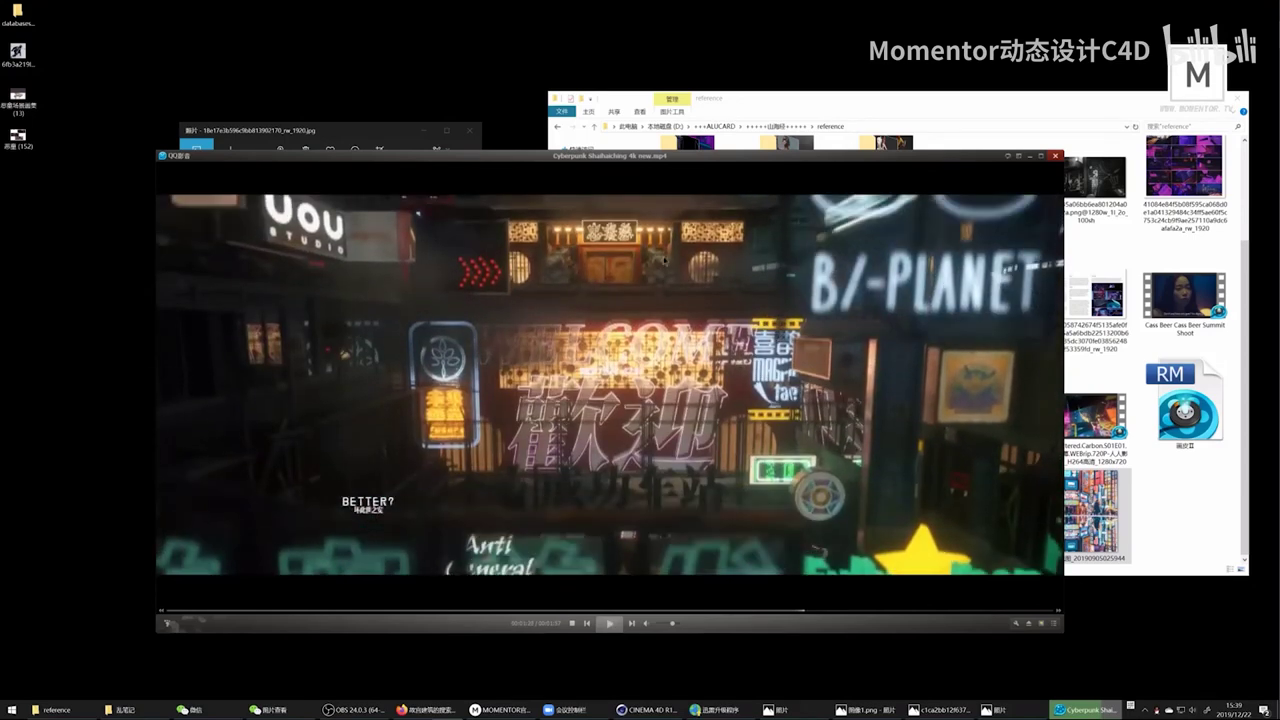
pyautogui.press('Return')
pyautogui.press('space')
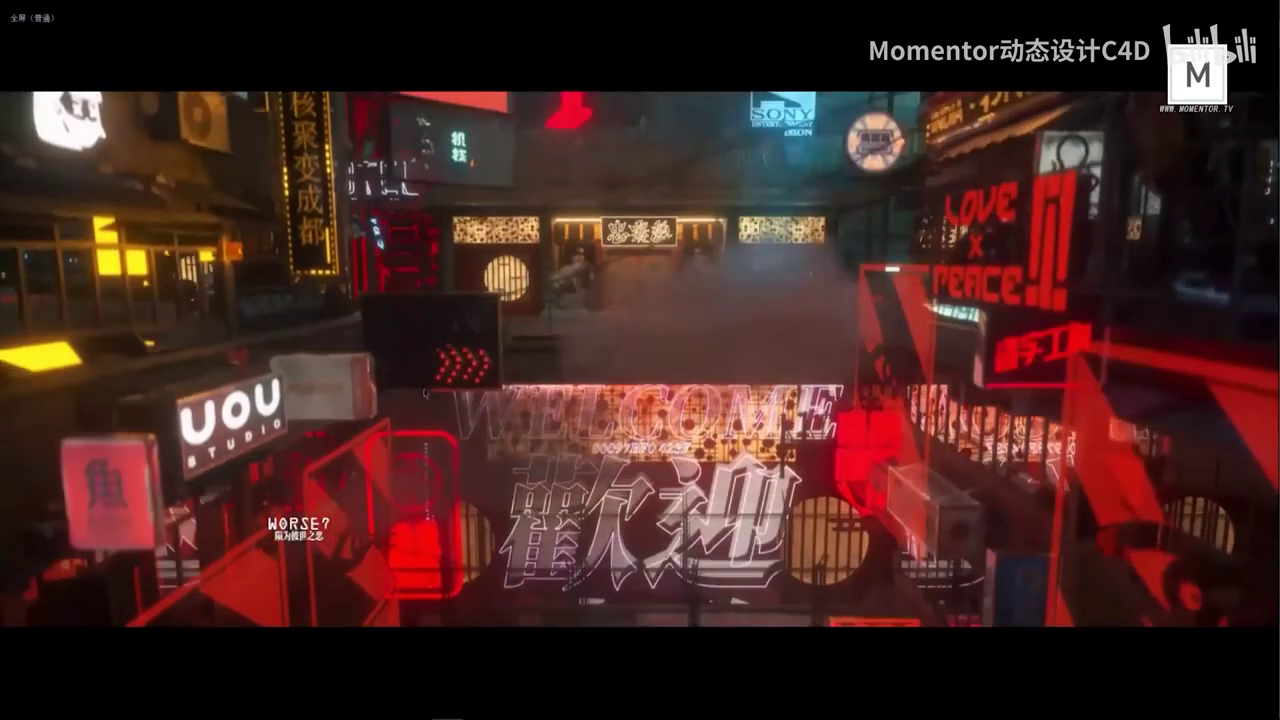
# Step: Skip the full-screen animation past the dragon 'THE WORLD IS HOPELESS' shot to the red 'WE ARE HOPELESS?' city scene
pyautogui.press('space')
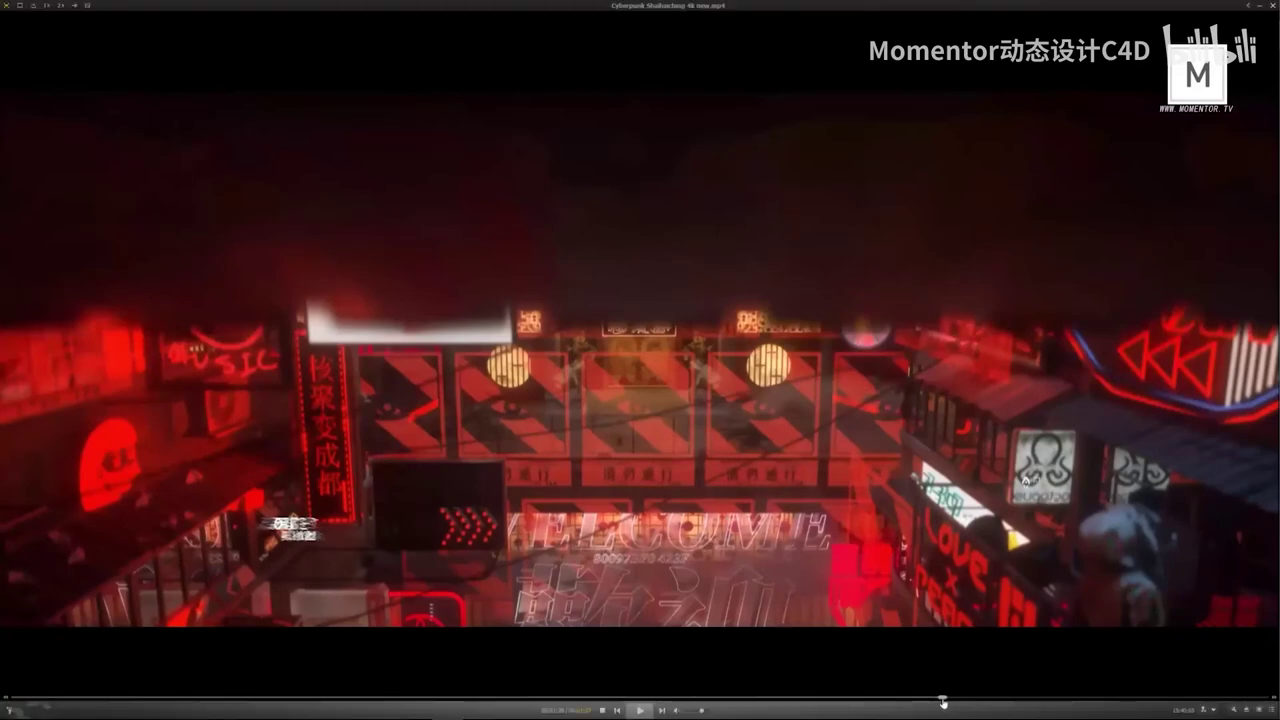
pyautogui.click(948, 706)
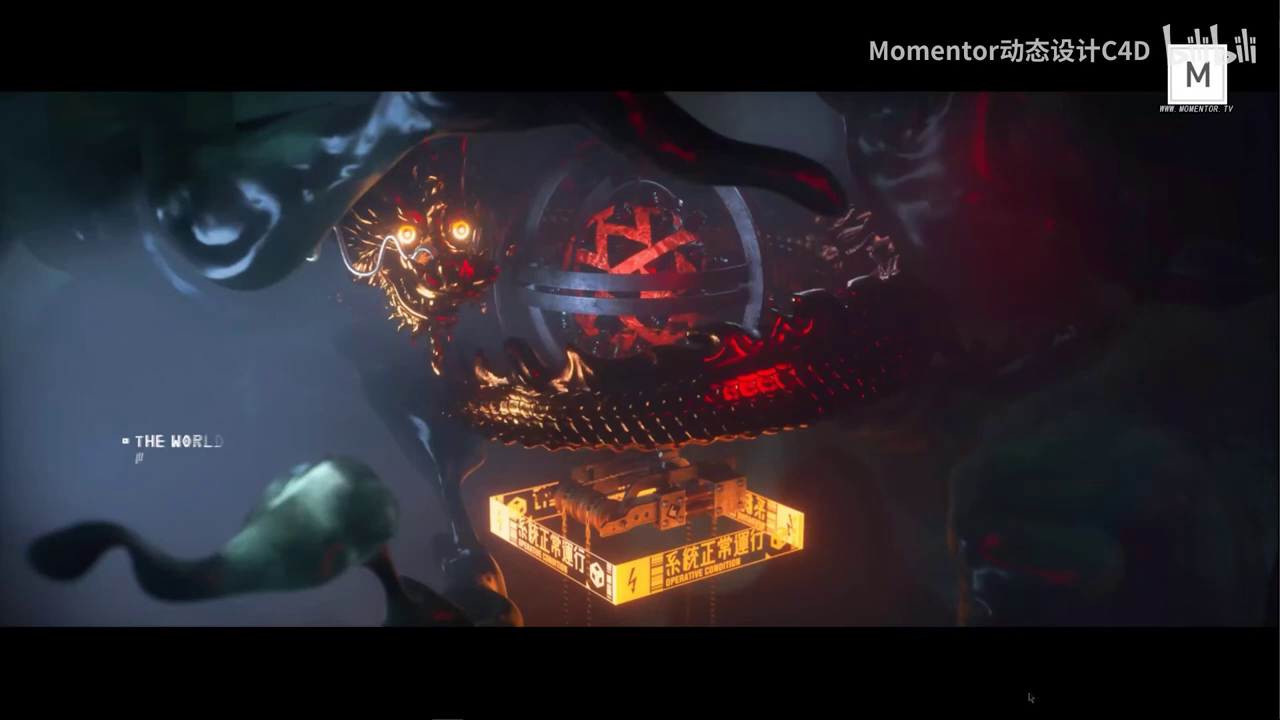
pyautogui.moveTo(1020, 698)
pyautogui.click(846, 451)
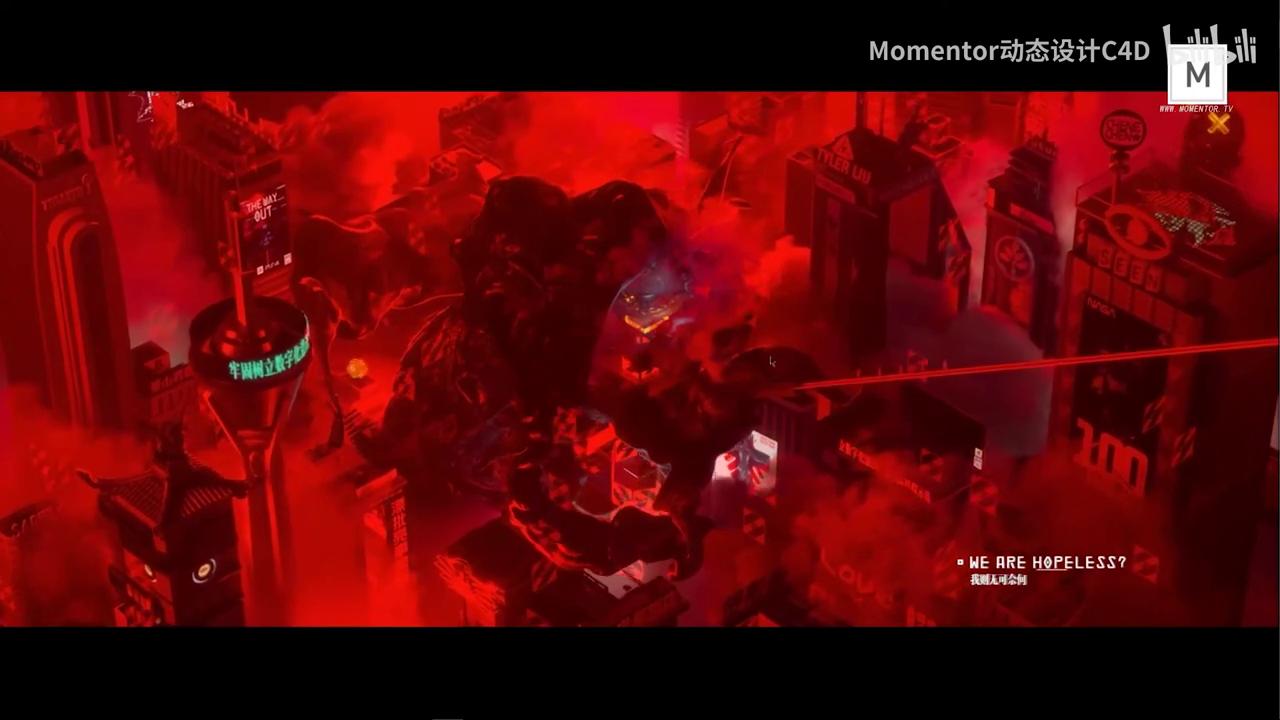
# Step: Raise the volume, play the yellow gas-pump scene, then return the player to a normal window
pyautogui.scroll(2, 1025, 372)
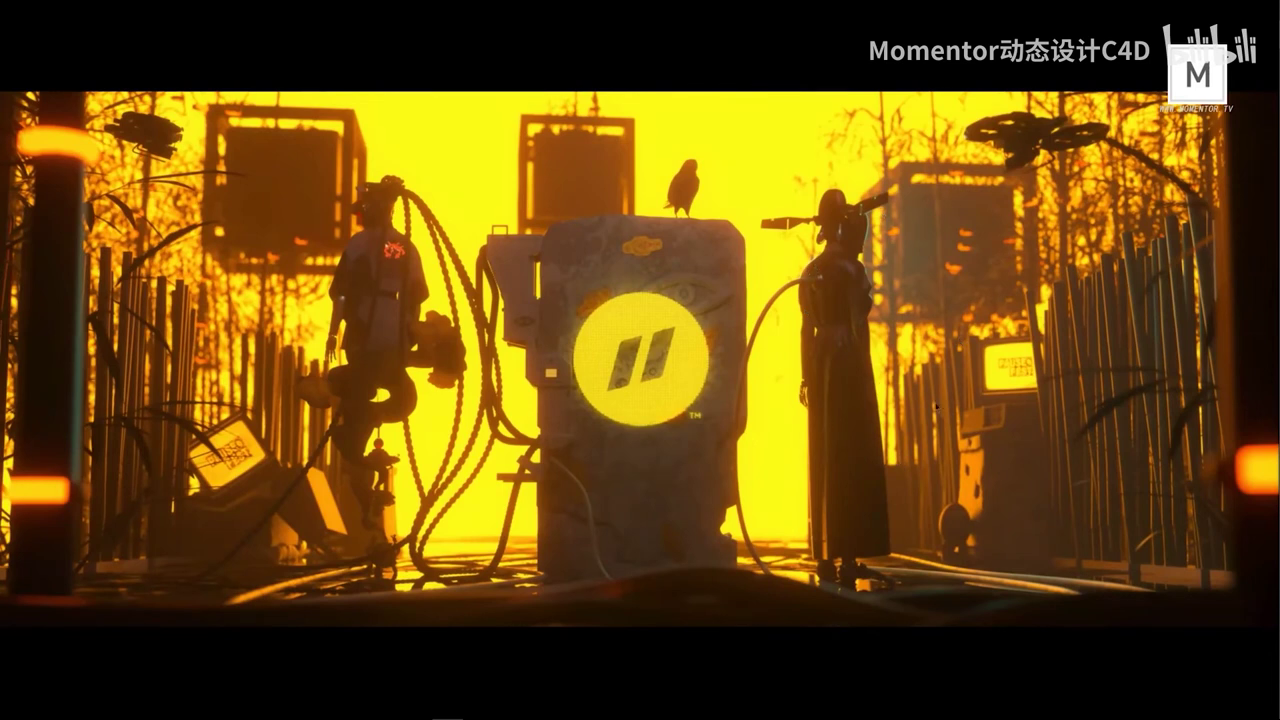
pyautogui.click(566, 258)
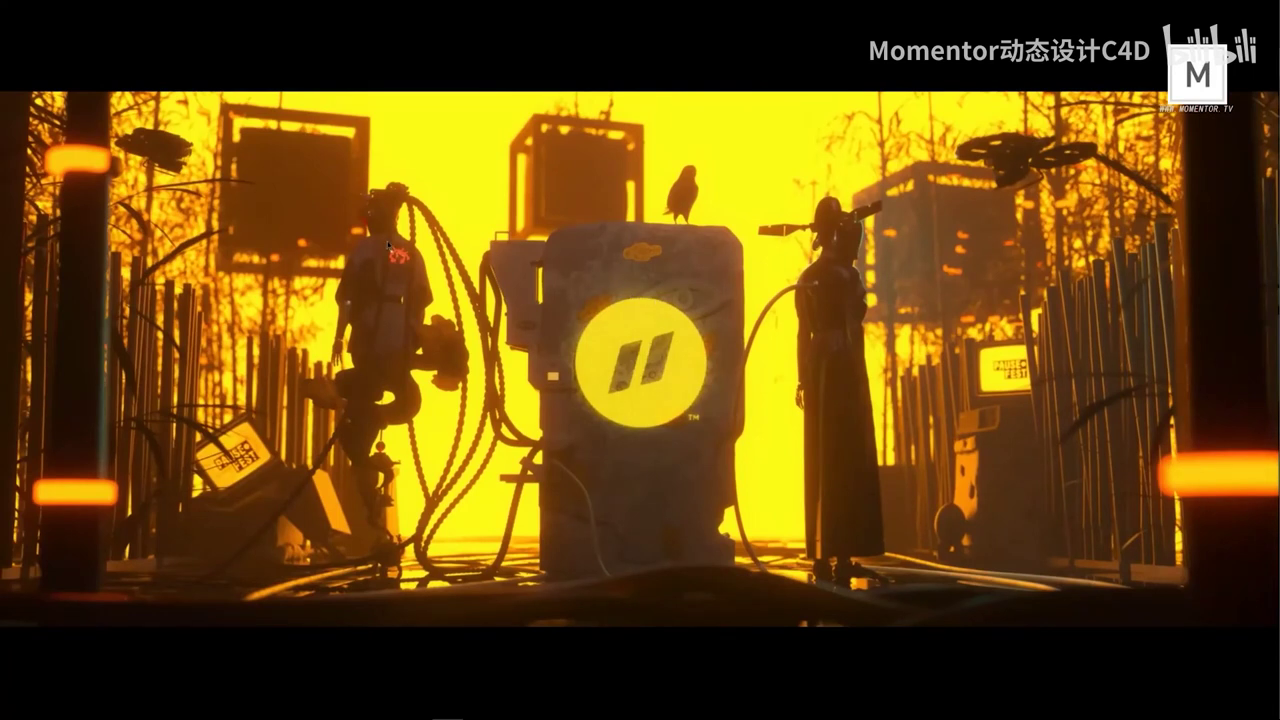
pyautogui.doubleClick(463, 176)
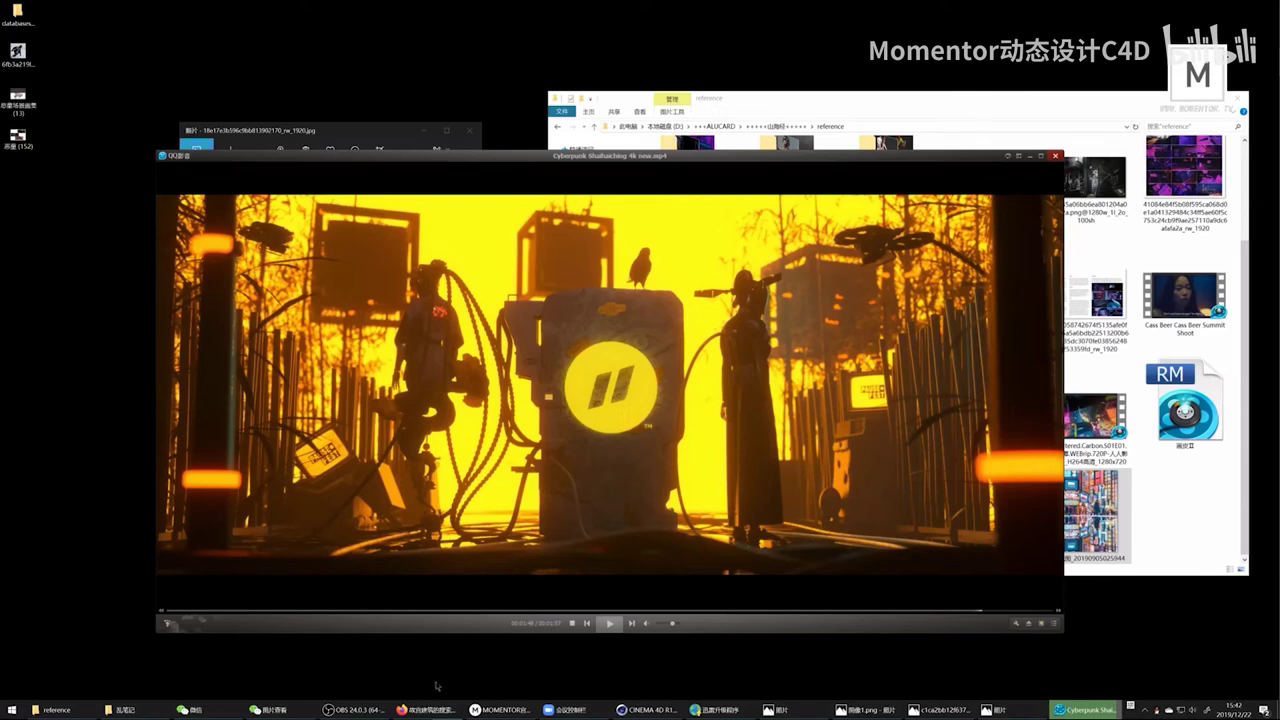
# Step: Bring the player back in front of the reference folder and jump the Cyberpunk video ahead on the seek bar
pyautogui.moveTo(889, 97); pyautogui.dragTo(865, 86)
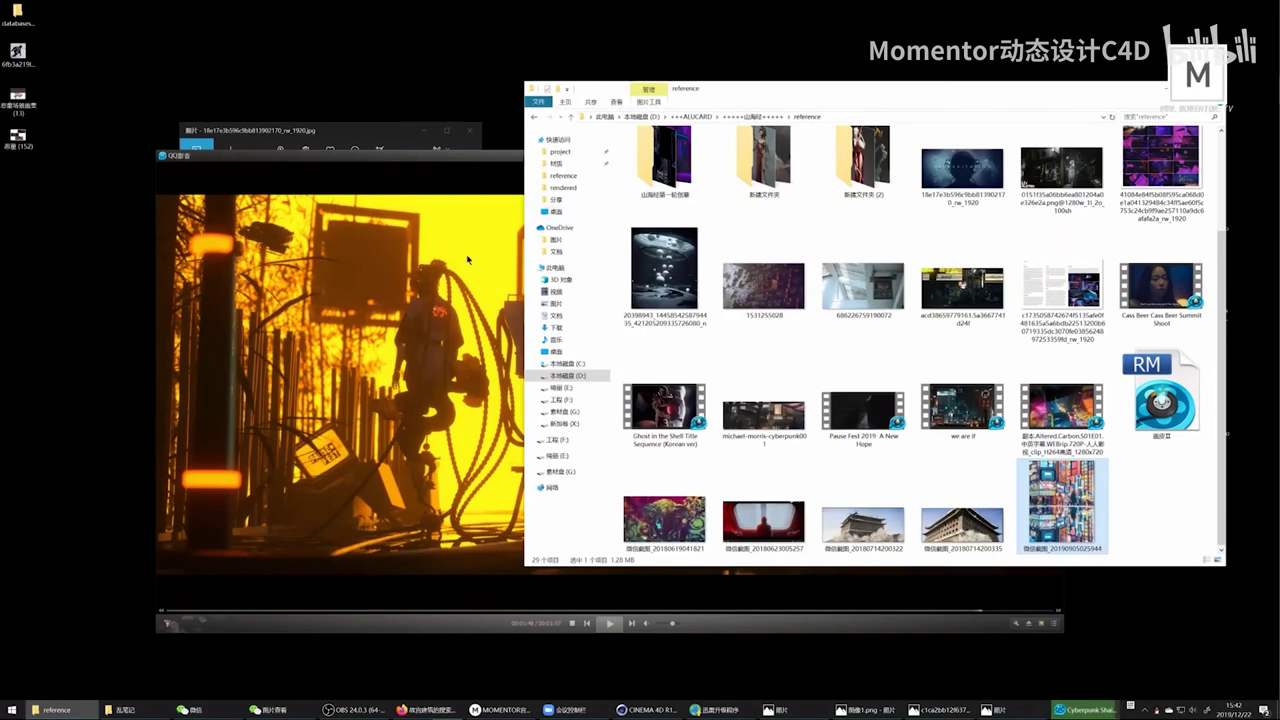
pyautogui.hotkey('alt', 'Tab')
pyautogui.press('space')
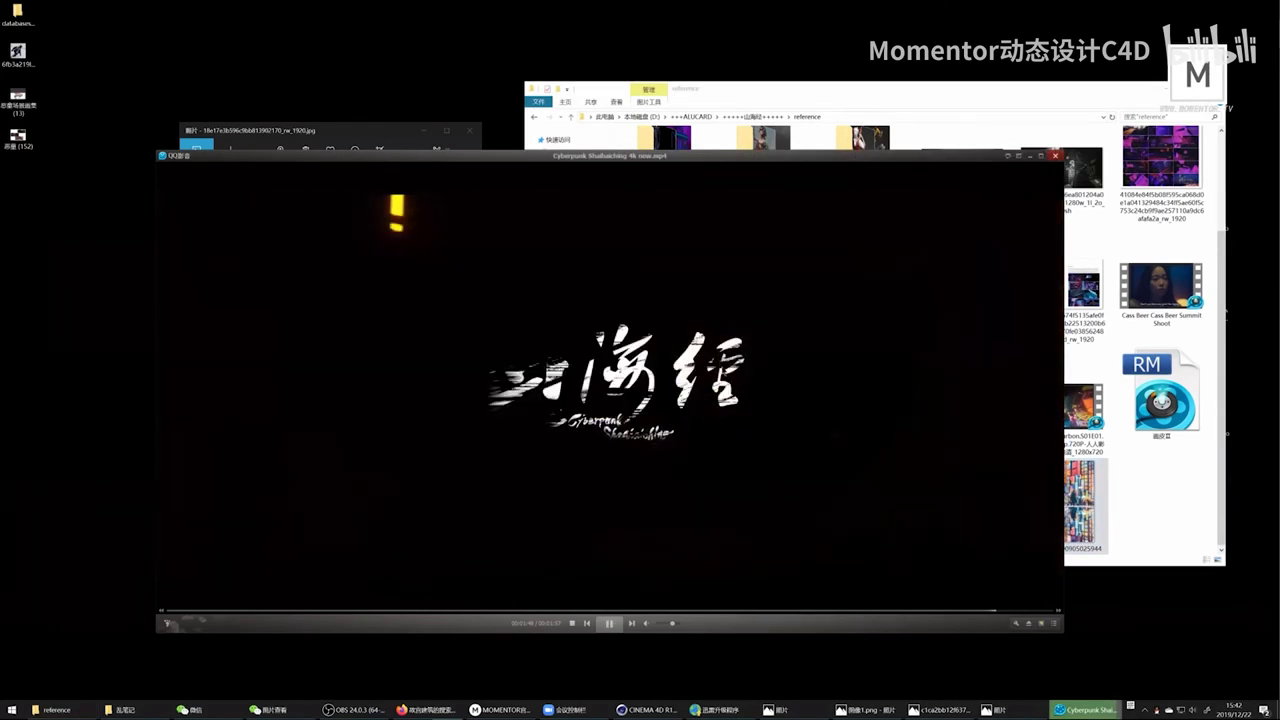
pyautogui.press('space')
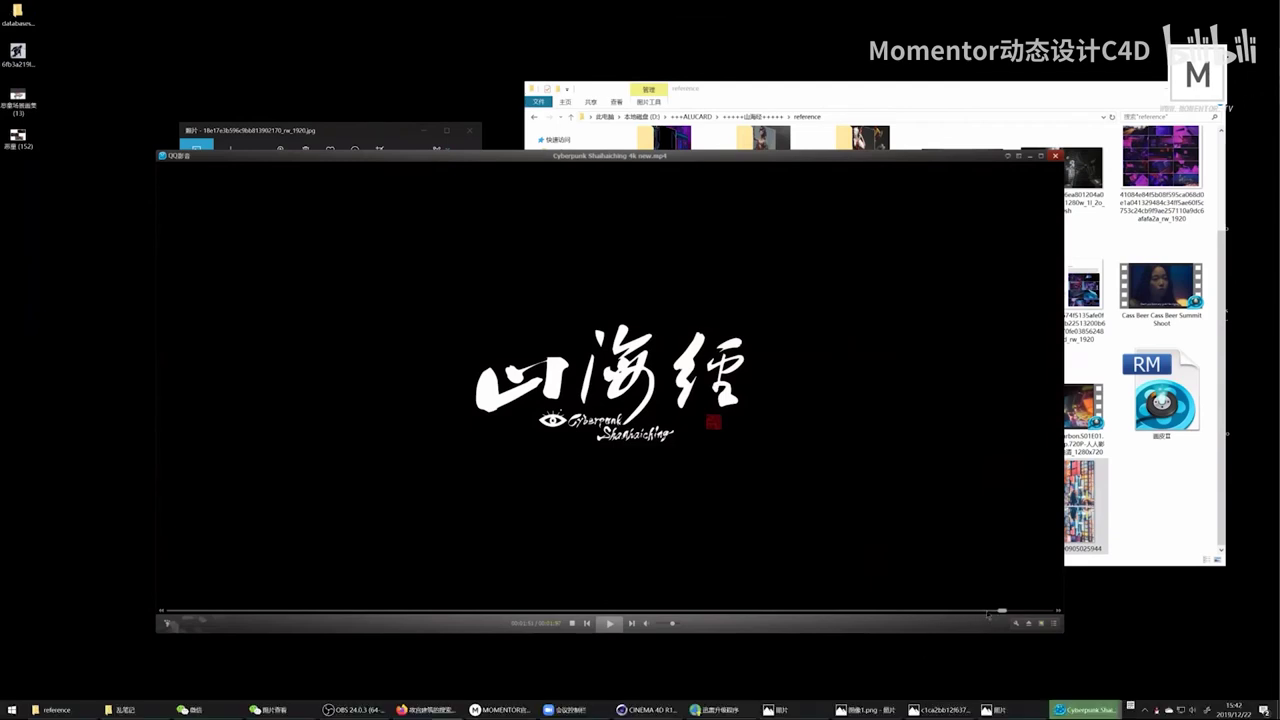
pyautogui.click(985, 610)
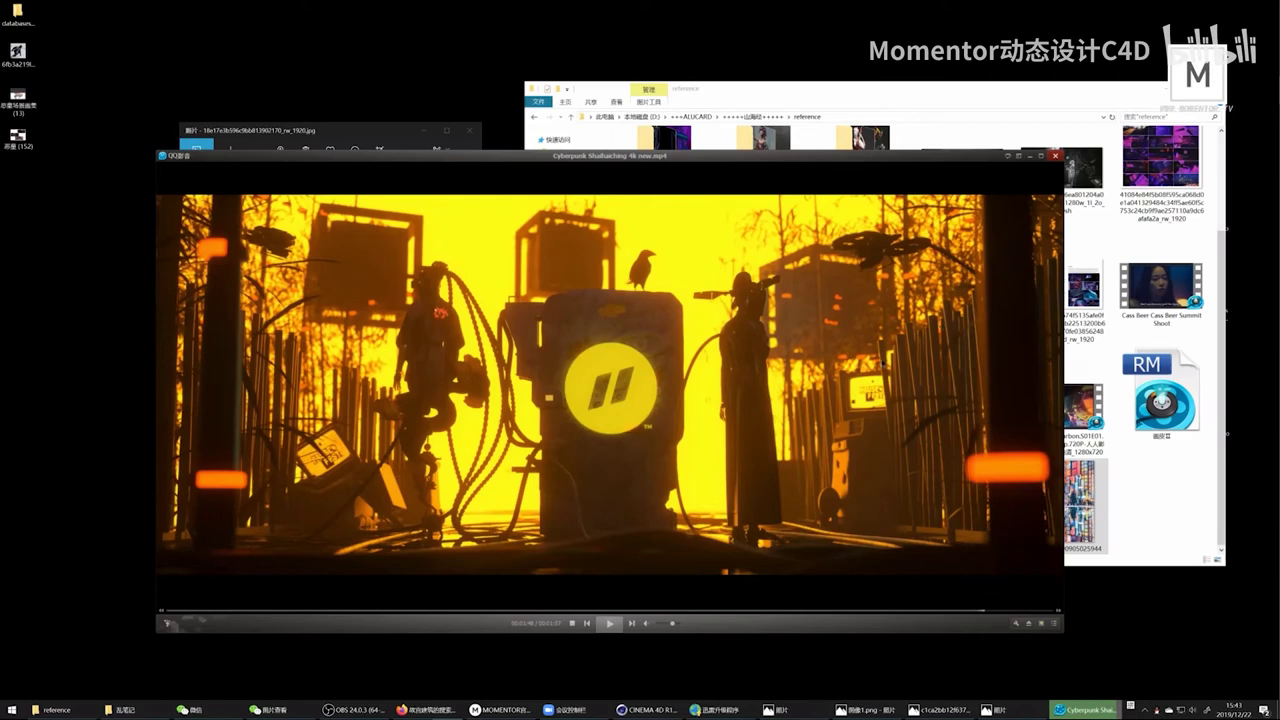
# Step: Play on past the 山海经 title card, lower the volume to 22%, and pause on the end credits
pyautogui.press('space')
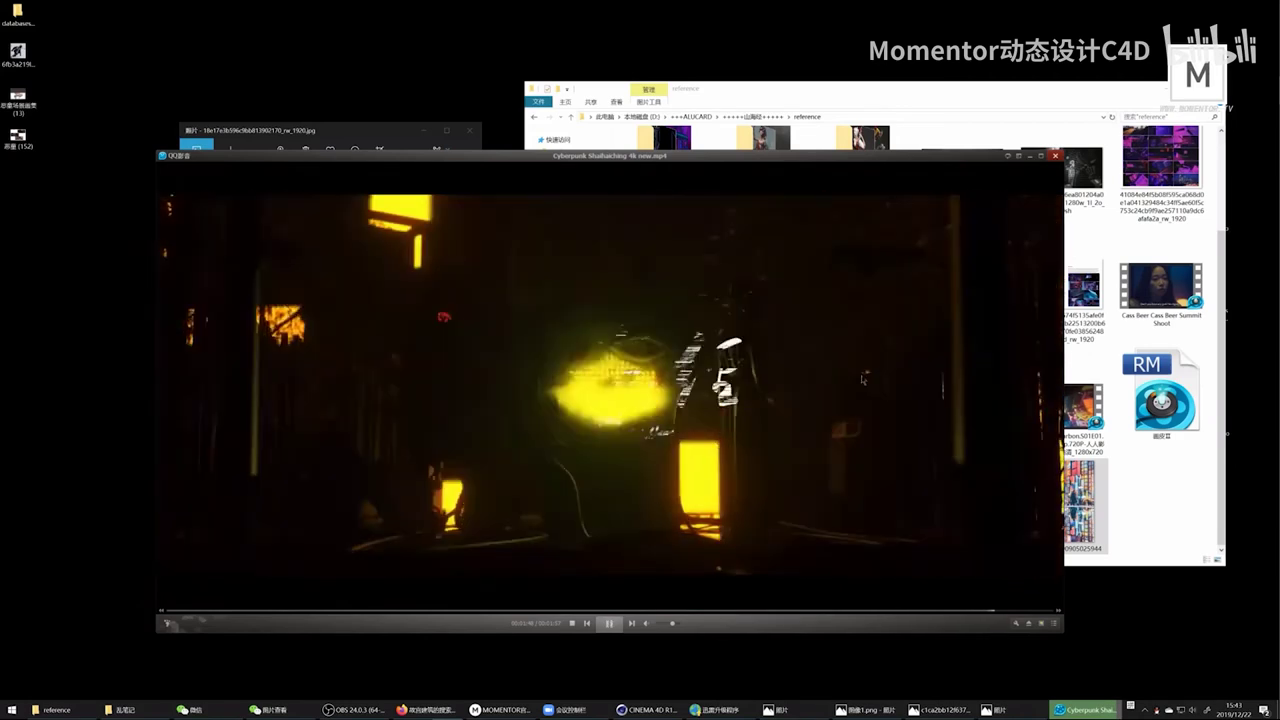
pyautogui.scroll(-2, 868, 383)
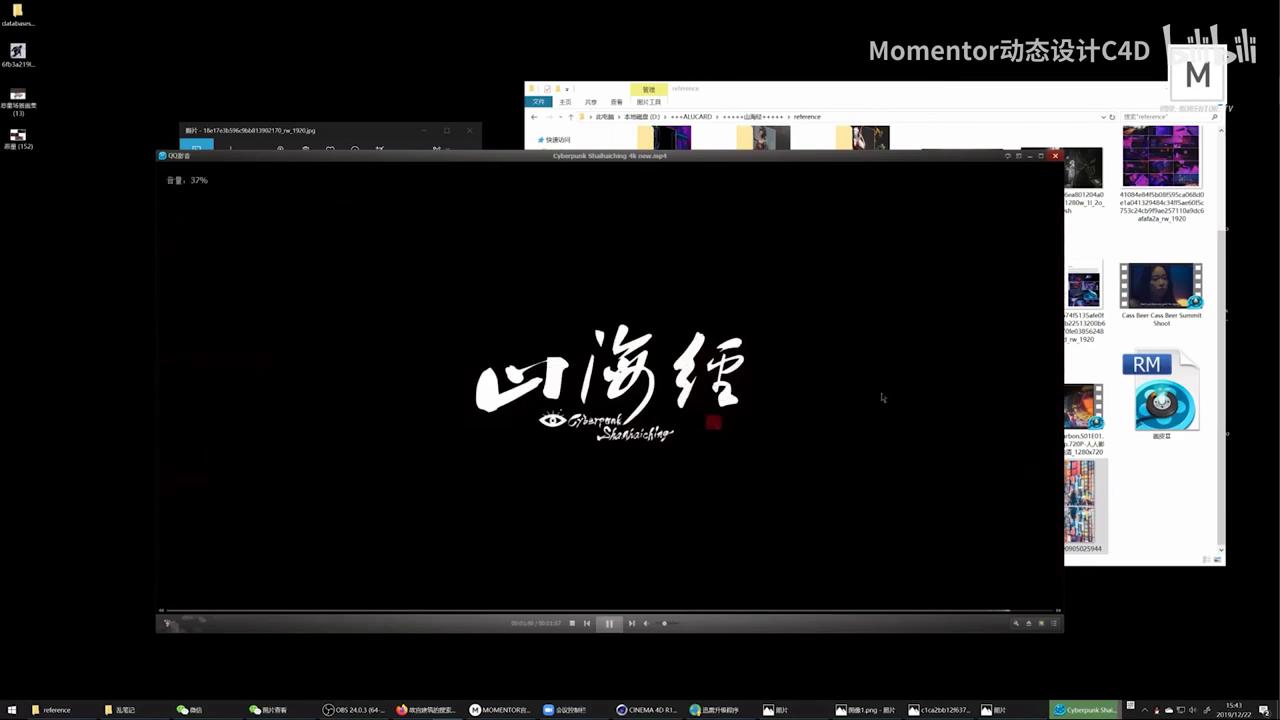
pyautogui.press('space')
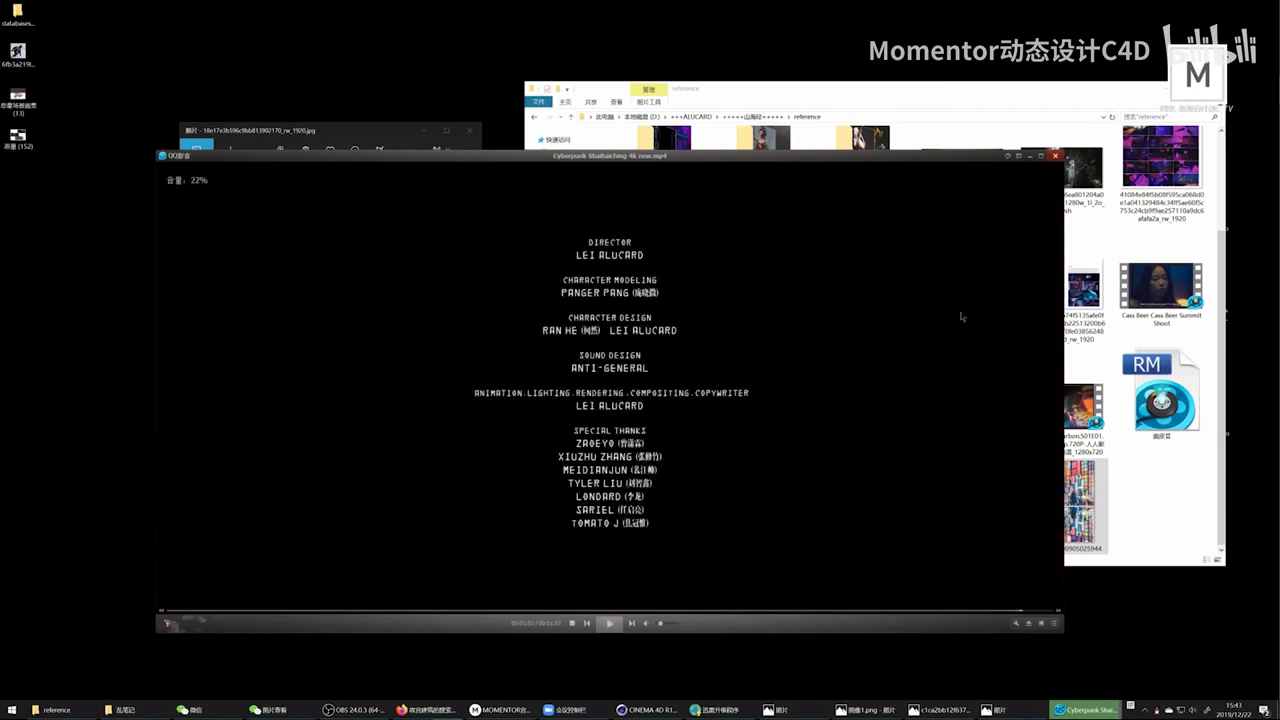
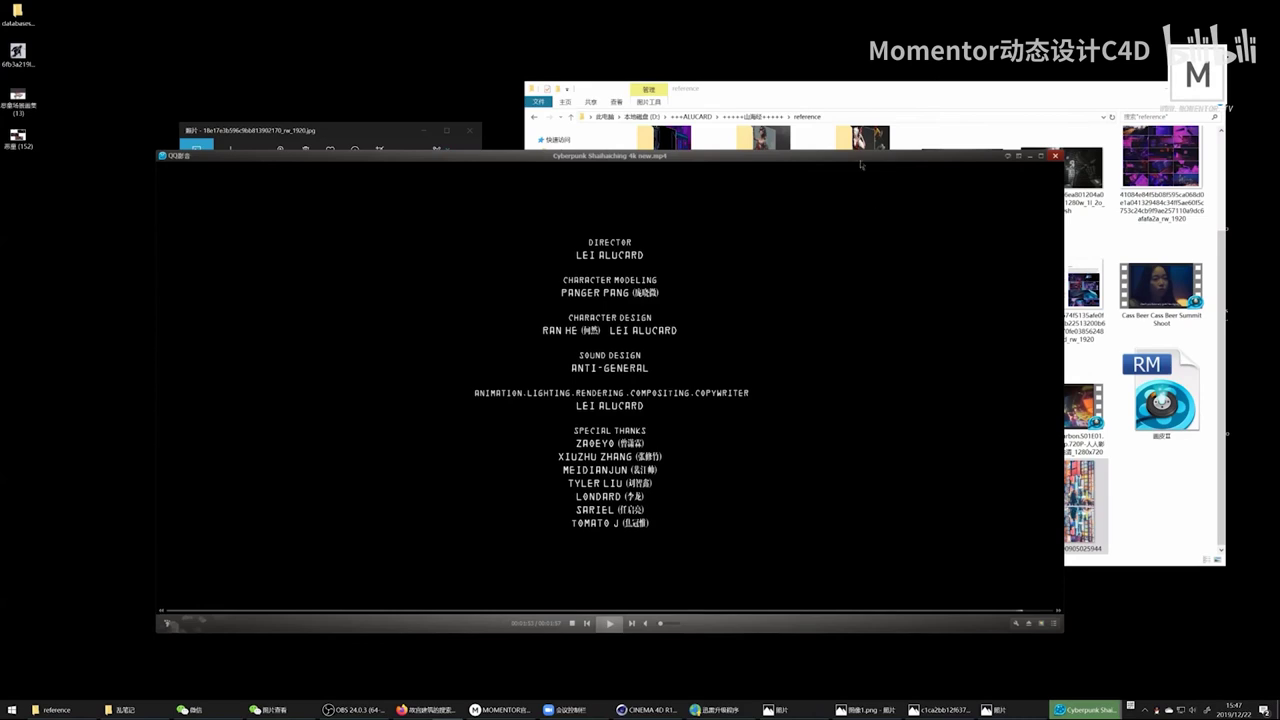
# Step: Climb from the reference folder up through 山海经 and ALUCARD to the root of drive D:
pyautogui.moveTo(828, 92); pyautogui.dragTo(777, 87)
pyautogui.scroll(2, 840, 190)
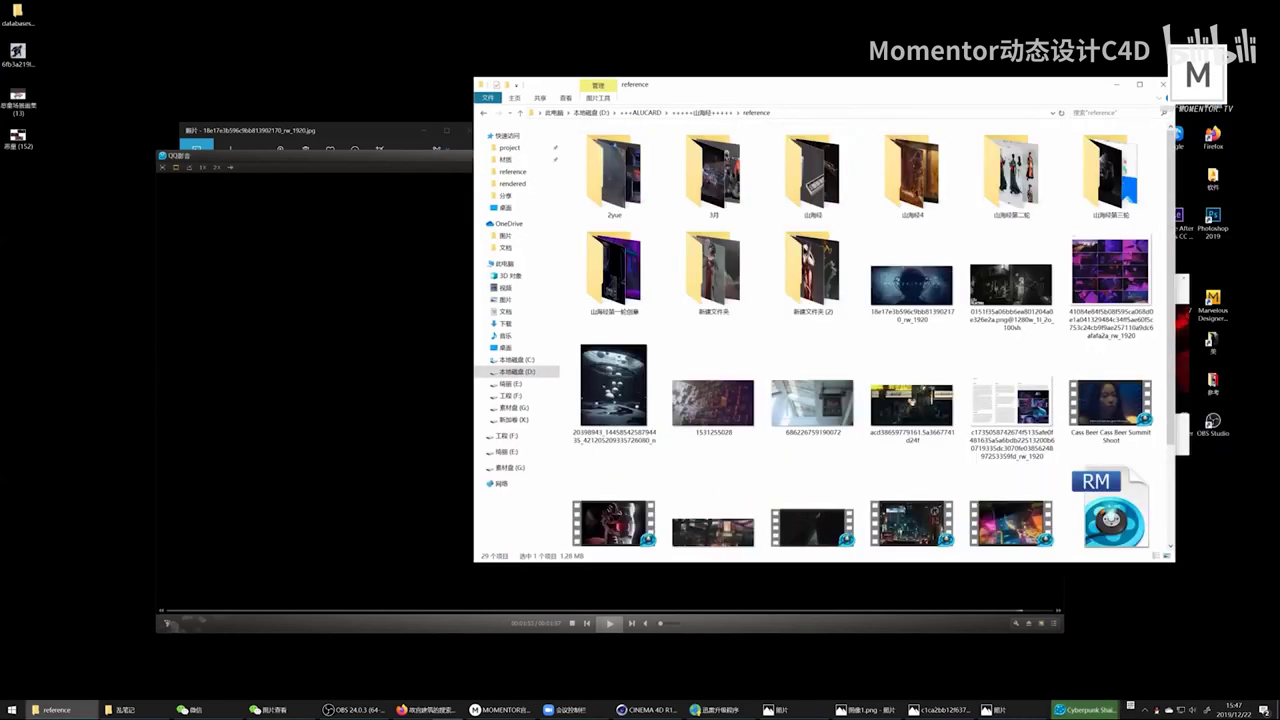
pyautogui.click(715, 113)
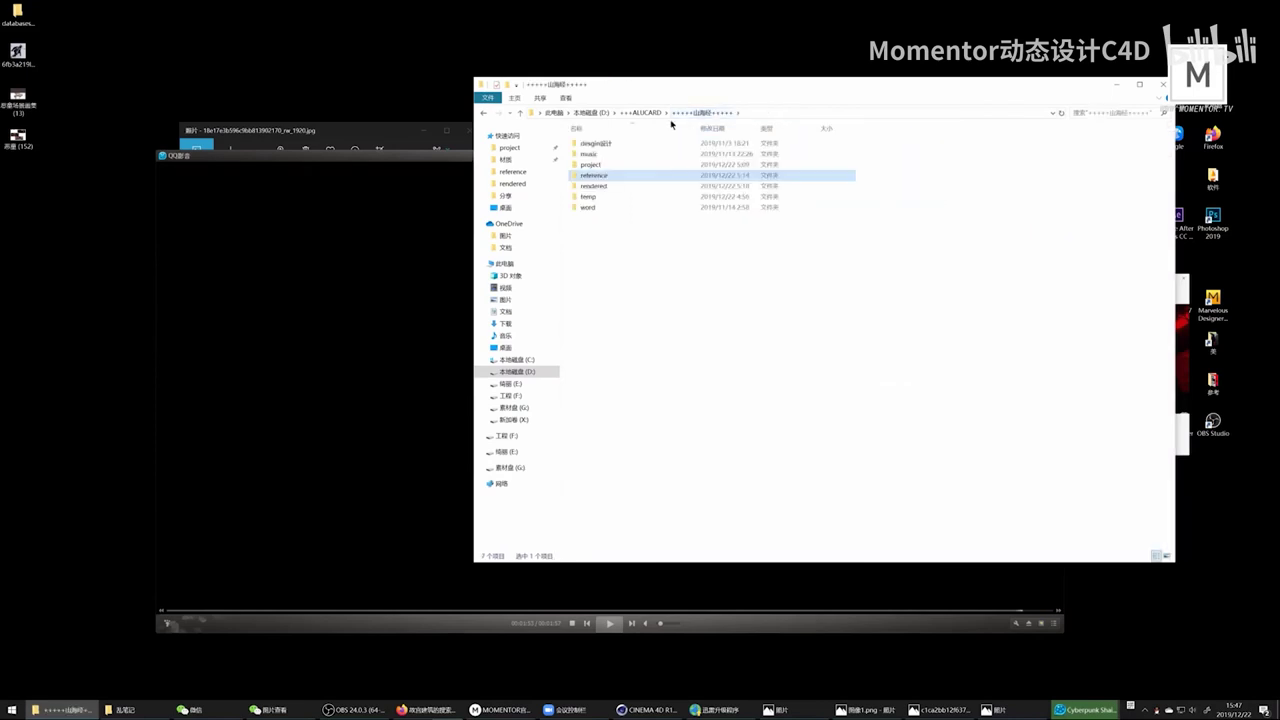
pyautogui.click(645, 113)
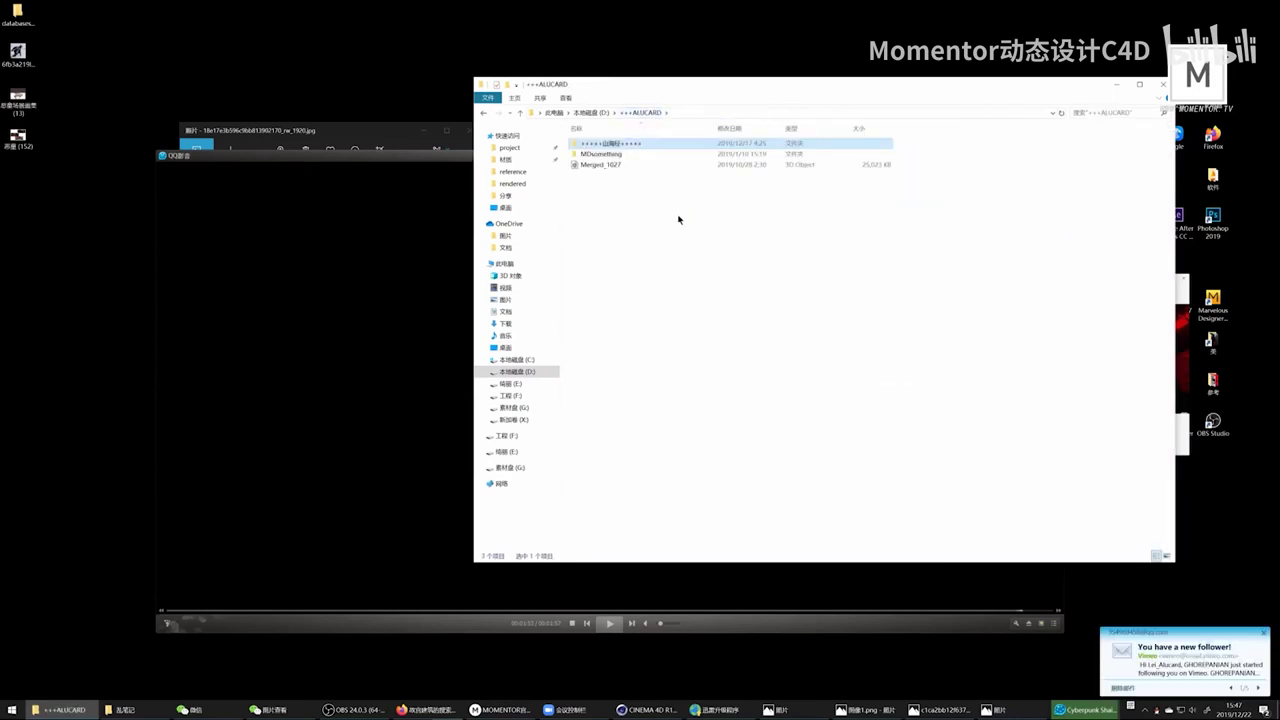
pyautogui.click(590, 113)
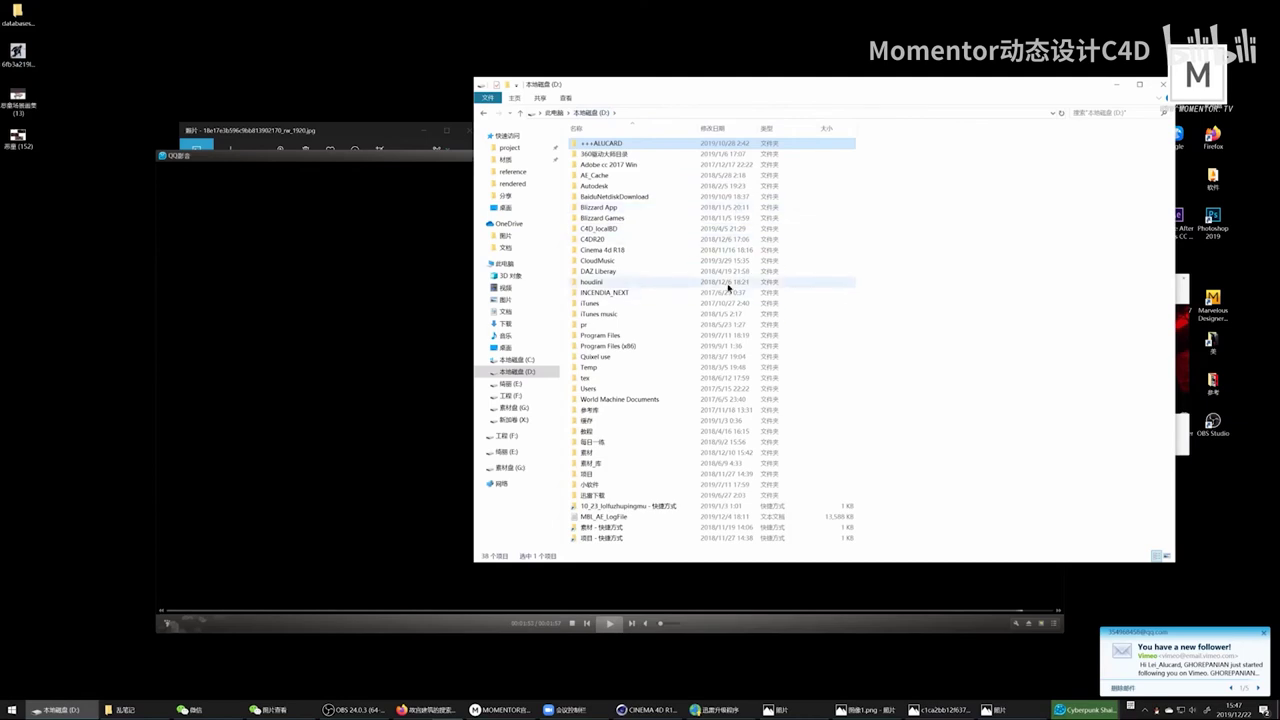
# Step: Drill into ALUCARD > 山海经 > project > ae > 合成 > 文字序列, then go back up
pyautogui.doubleClick(612, 143)
pyautogui.doubleClick(613, 146)
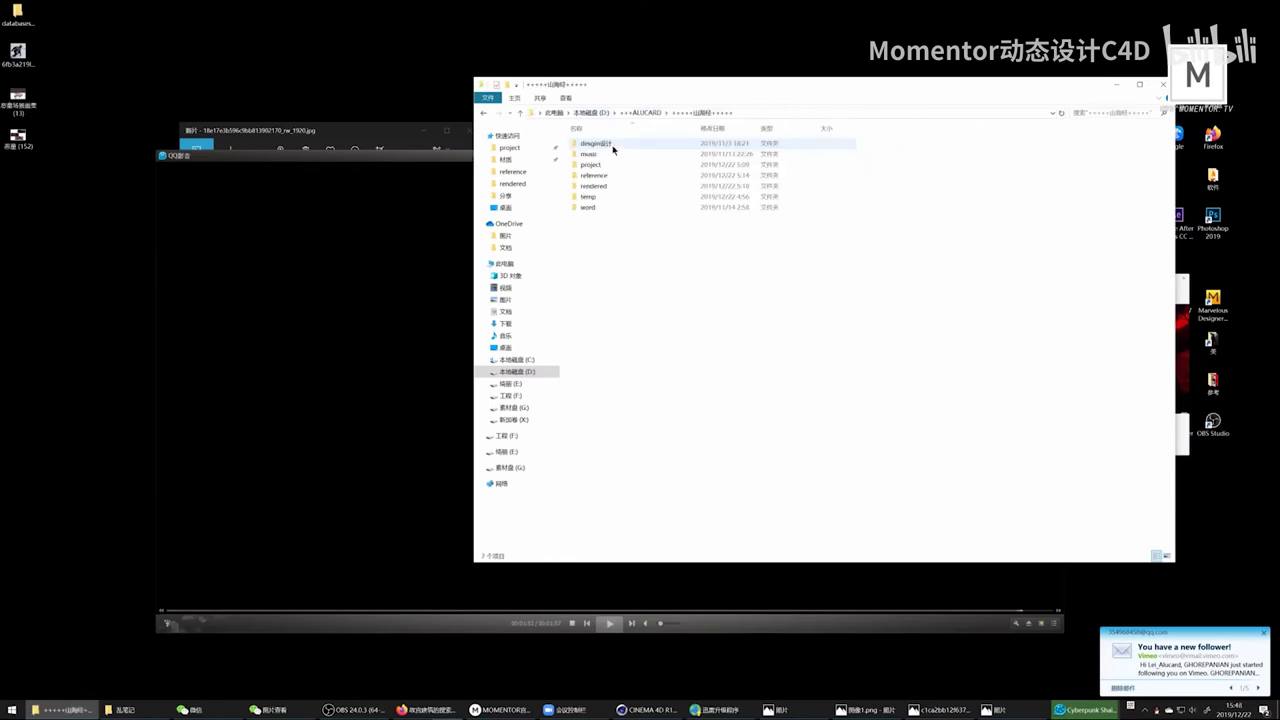
pyautogui.doubleClick(606, 165)
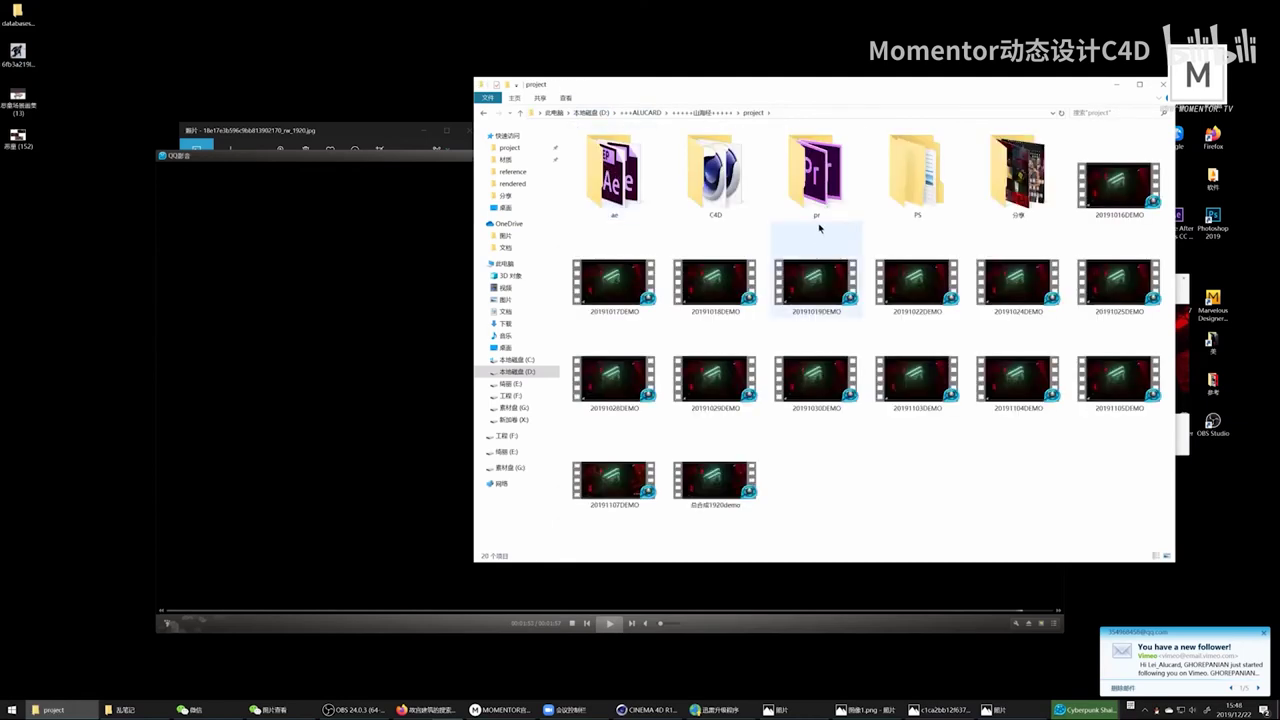
pyautogui.click(614, 172)
pyautogui.doubleClick(614, 172)
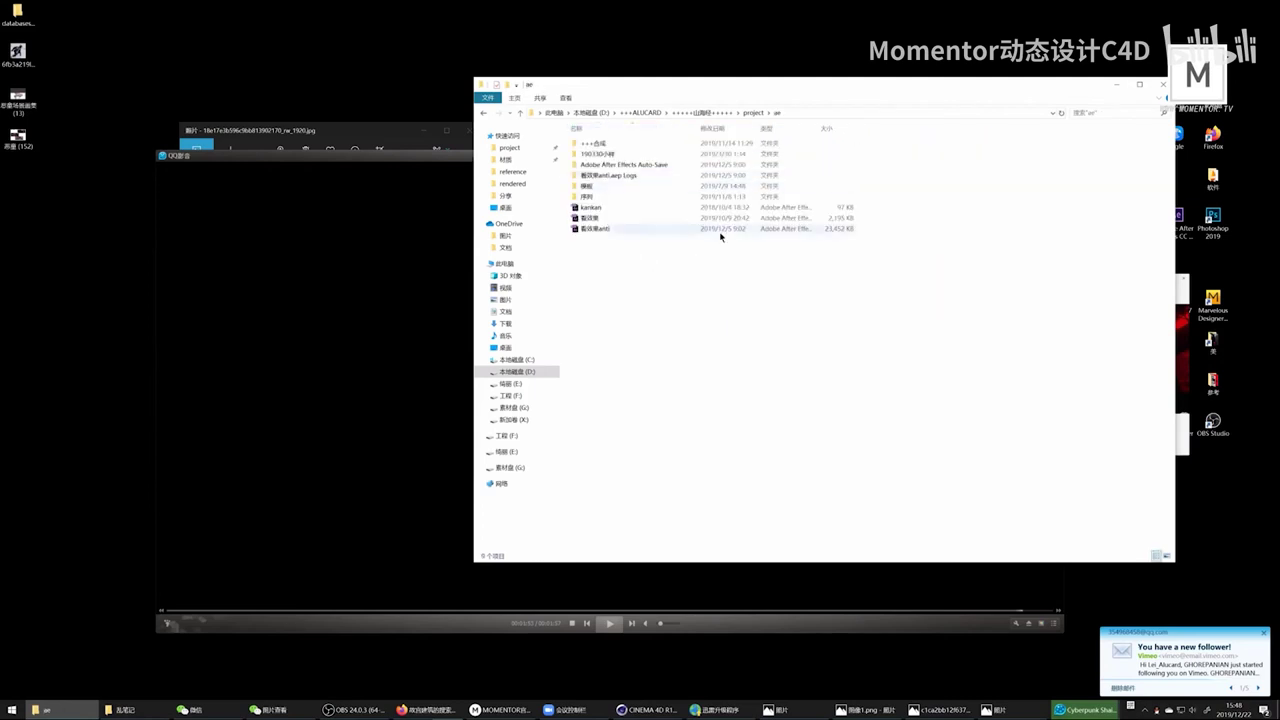
pyautogui.doubleClick(627, 143)
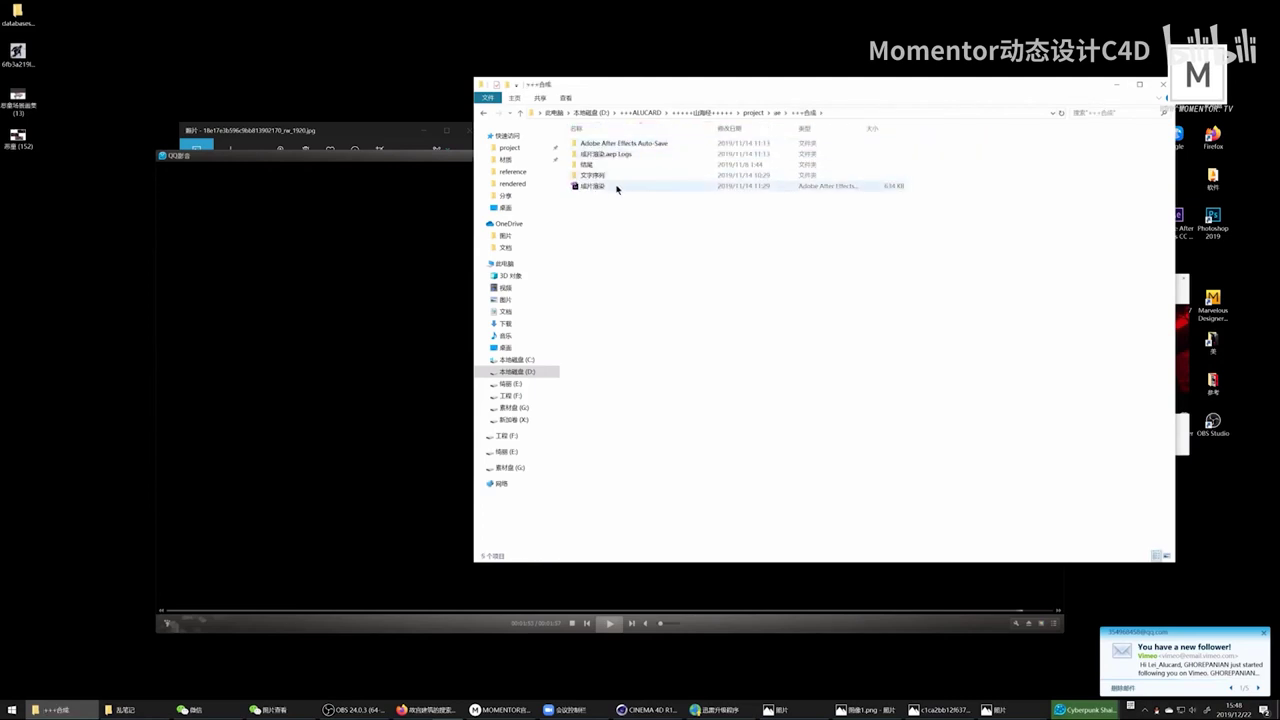
pyautogui.doubleClick(612, 175)
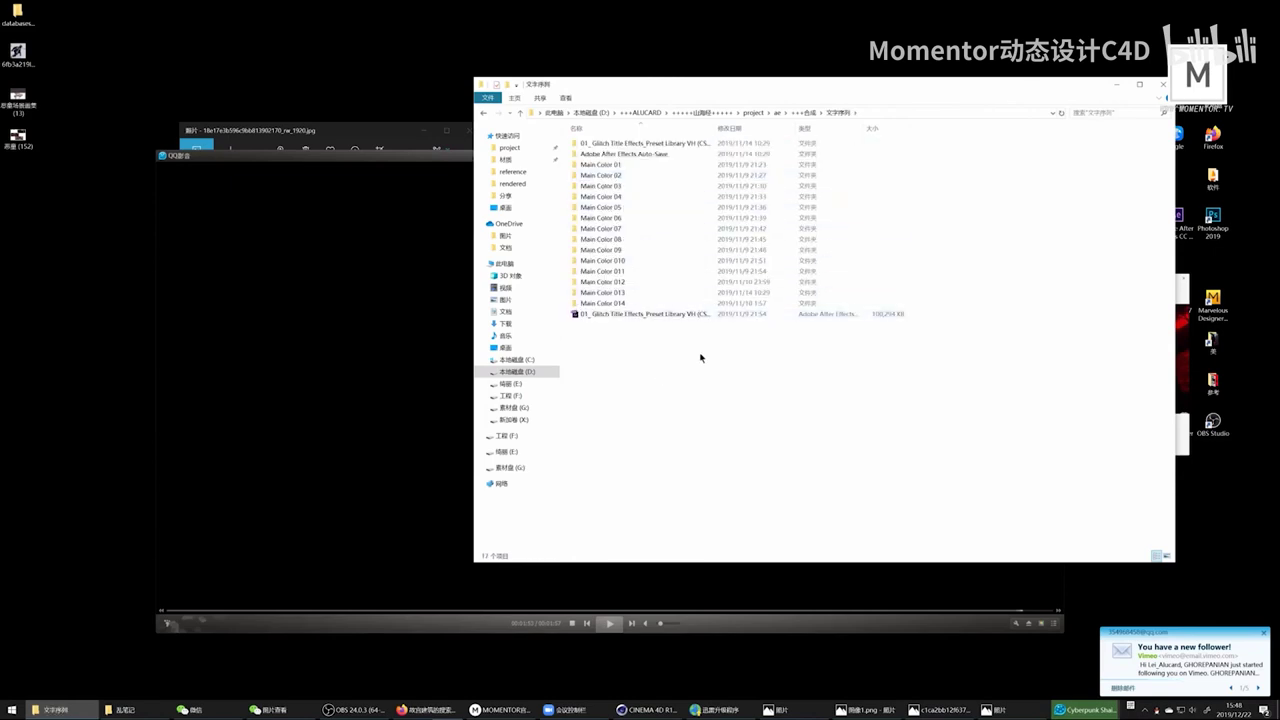
pyautogui.press('BackSpace')
pyautogui.press('BackSpace')
pyautogui.press('BackSpace')
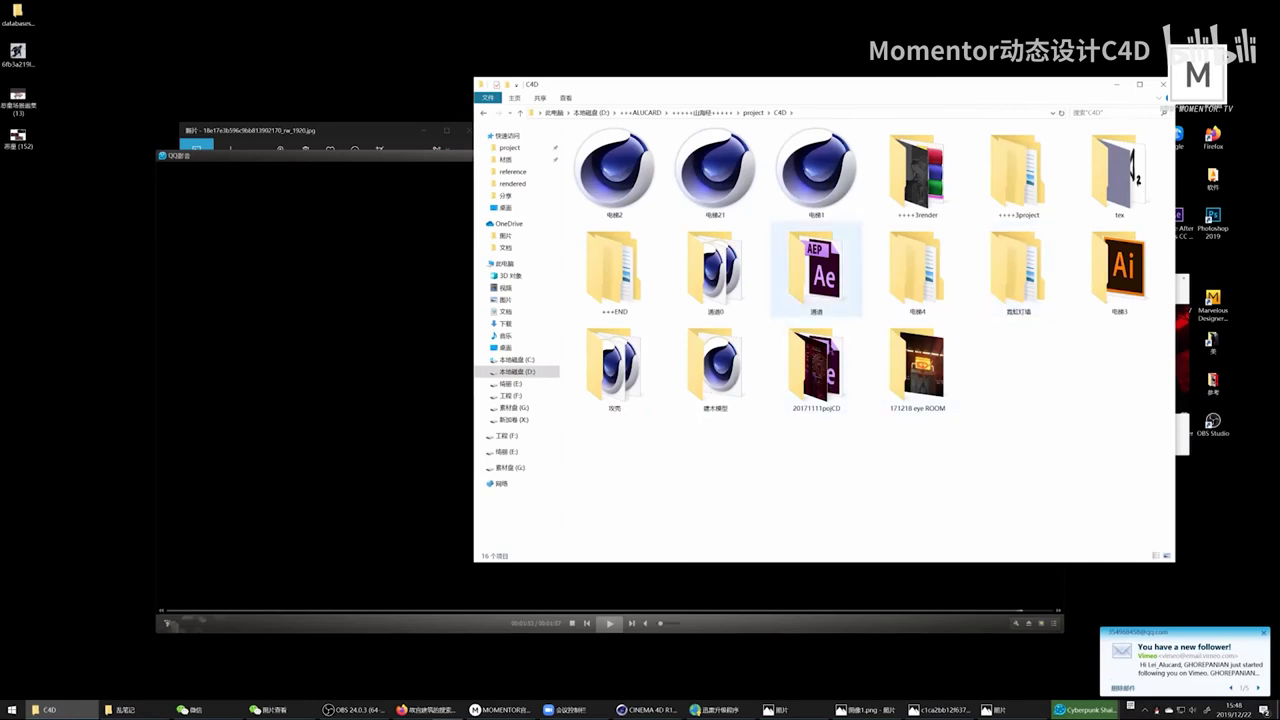
# Step: Look inside the 20171111pojCD and 通道 subfolders, then bring the QQ影音 player back in front
pyautogui.doubleClick(817, 368)
pyautogui.click(614, 197)
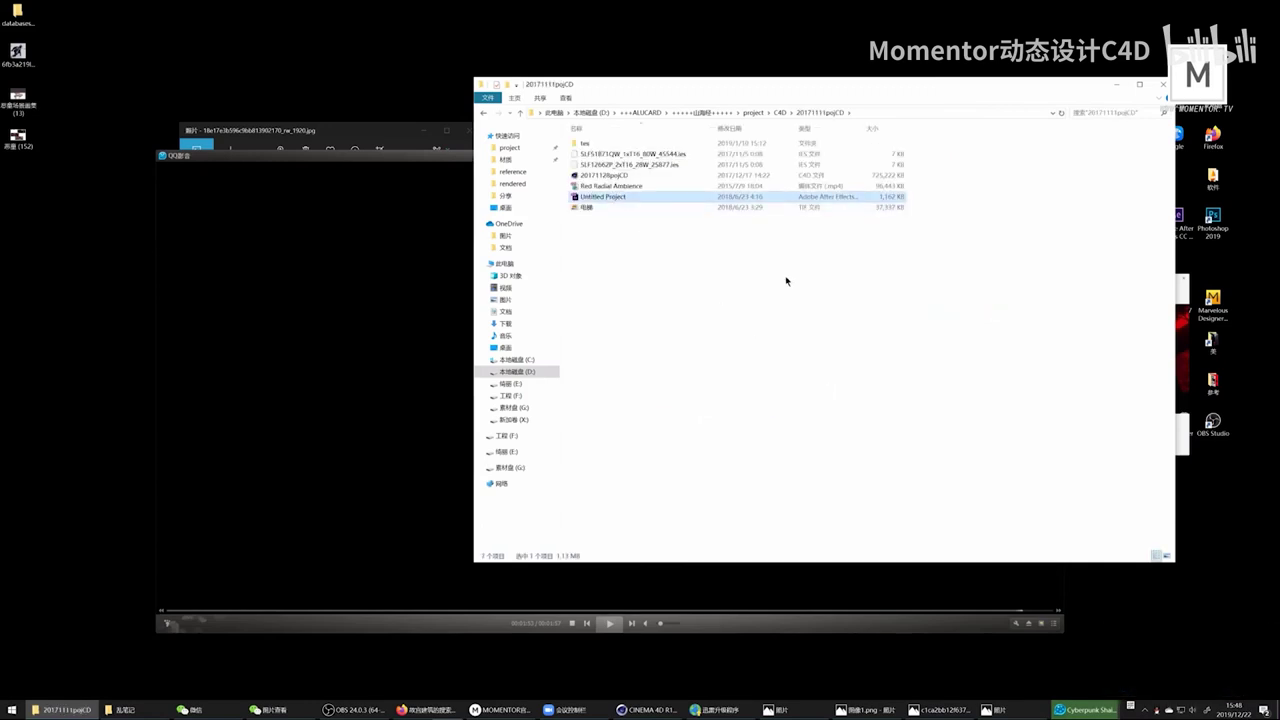
pyautogui.hotkey('alt', 'Left')
pyautogui.doubleClick(826, 282)
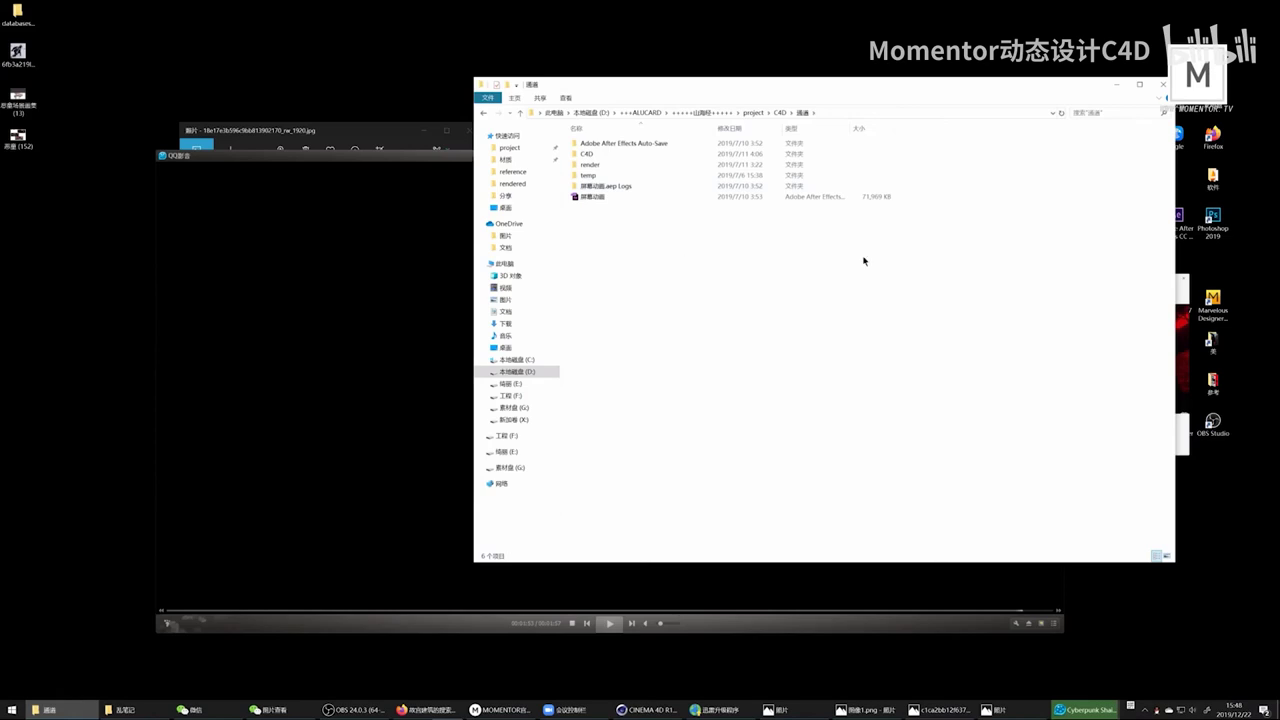
pyautogui.hotkey('alt', 'Left')
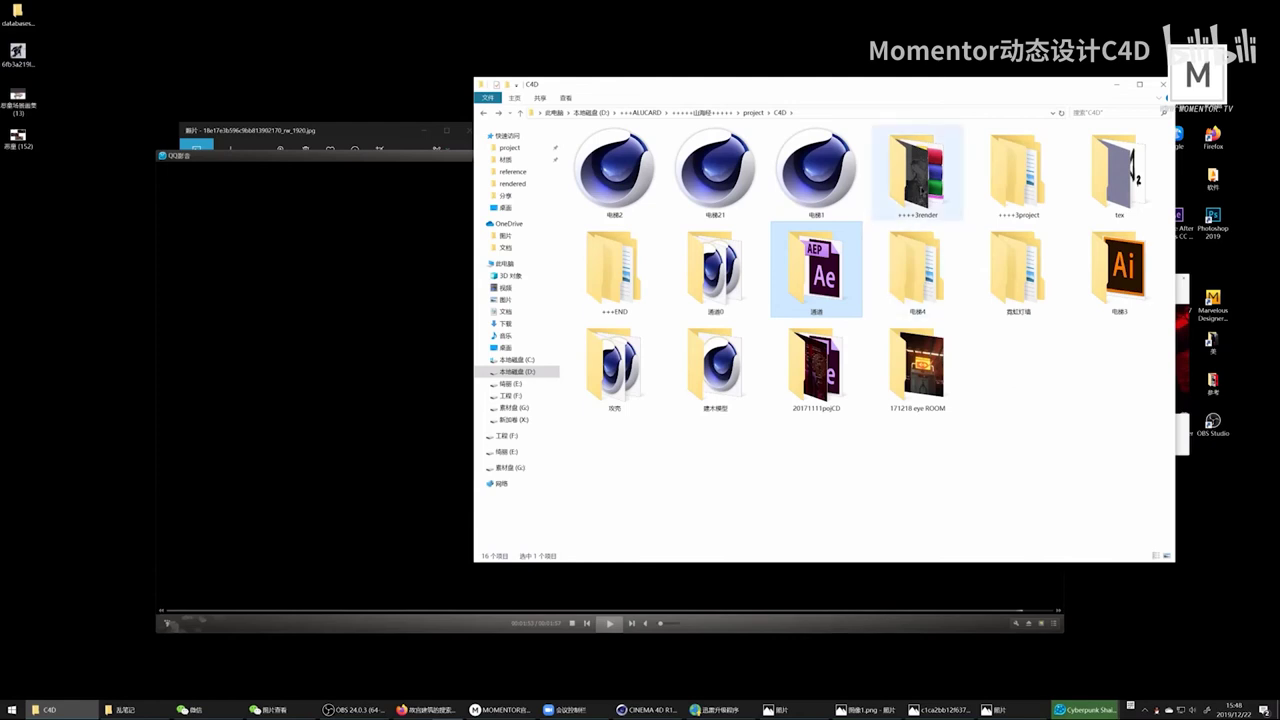
pyautogui.click(451, 168)
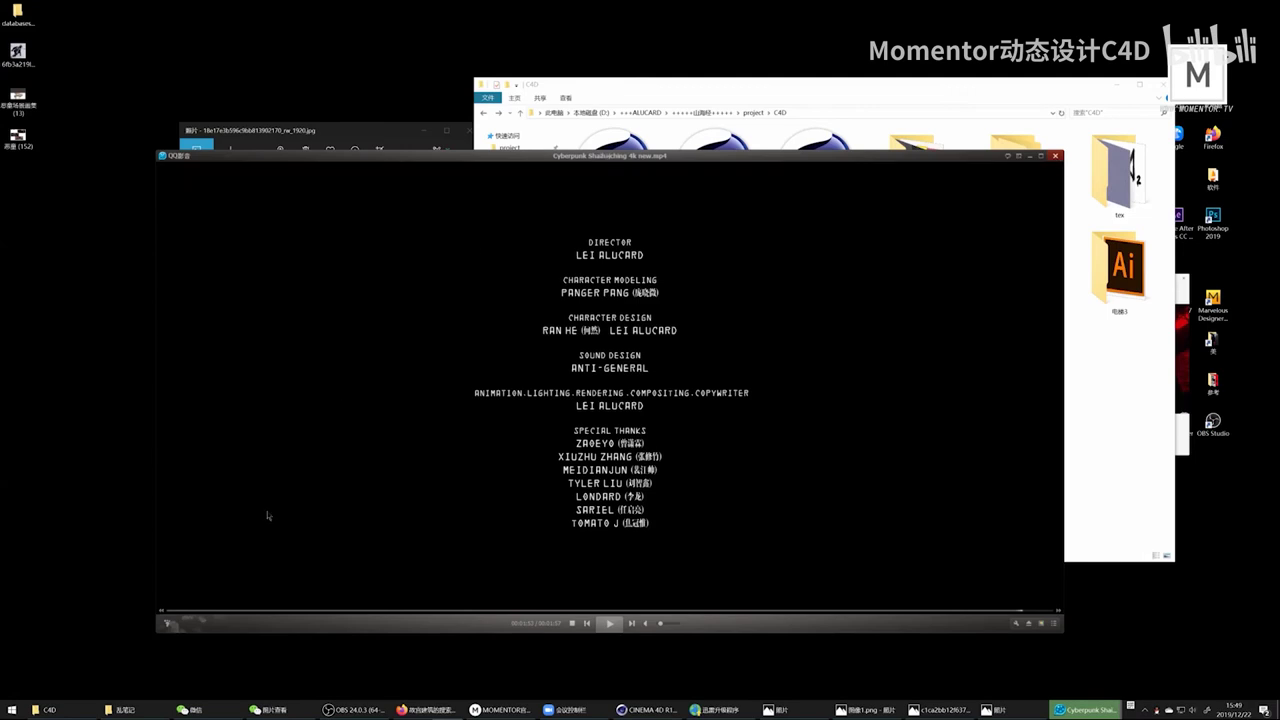
# Step: Replay the Cyberpunk video from its start and in full screen, then move the folder window forward
pyautogui.click(188, 611)
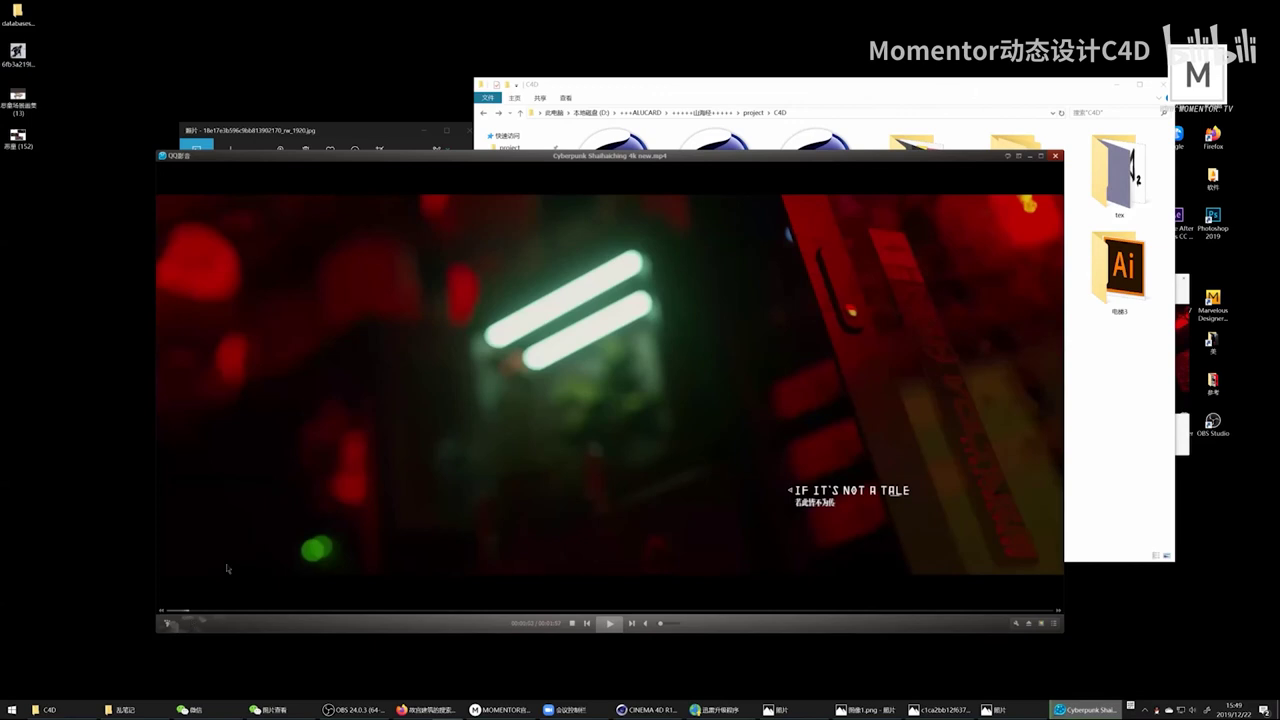
pyautogui.click(443, 457)
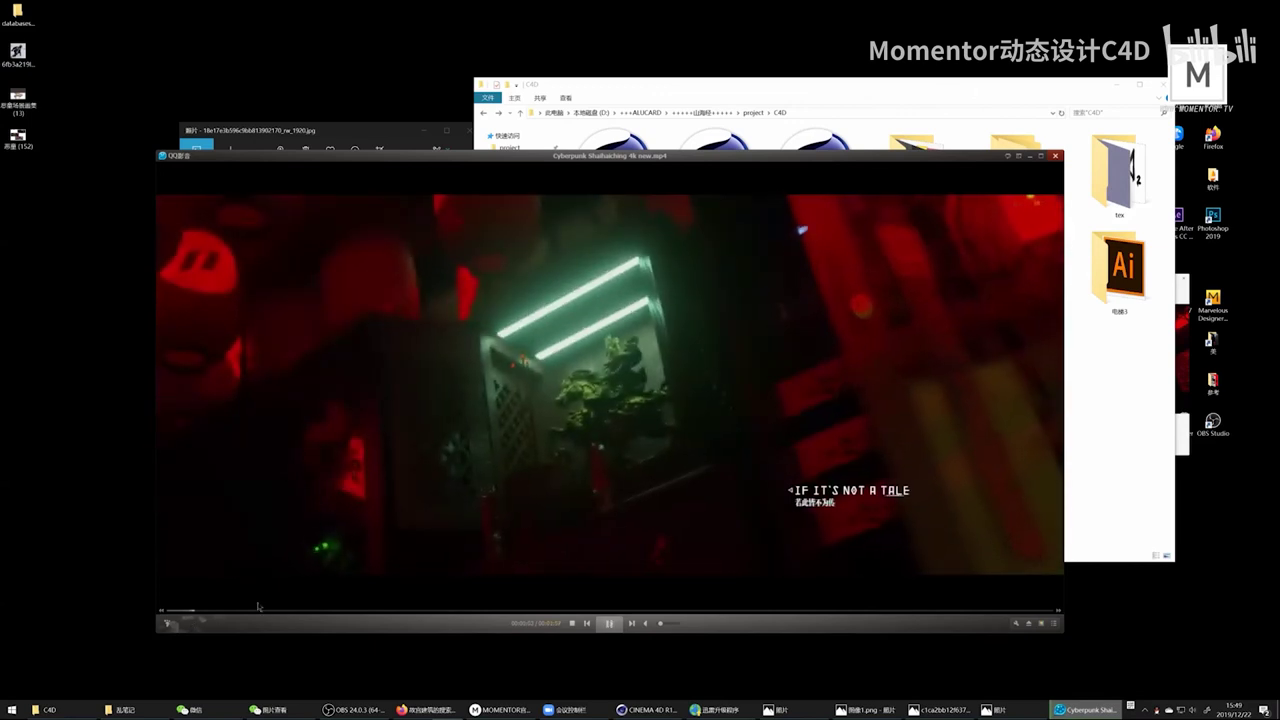
pyautogui.click(381, 537)
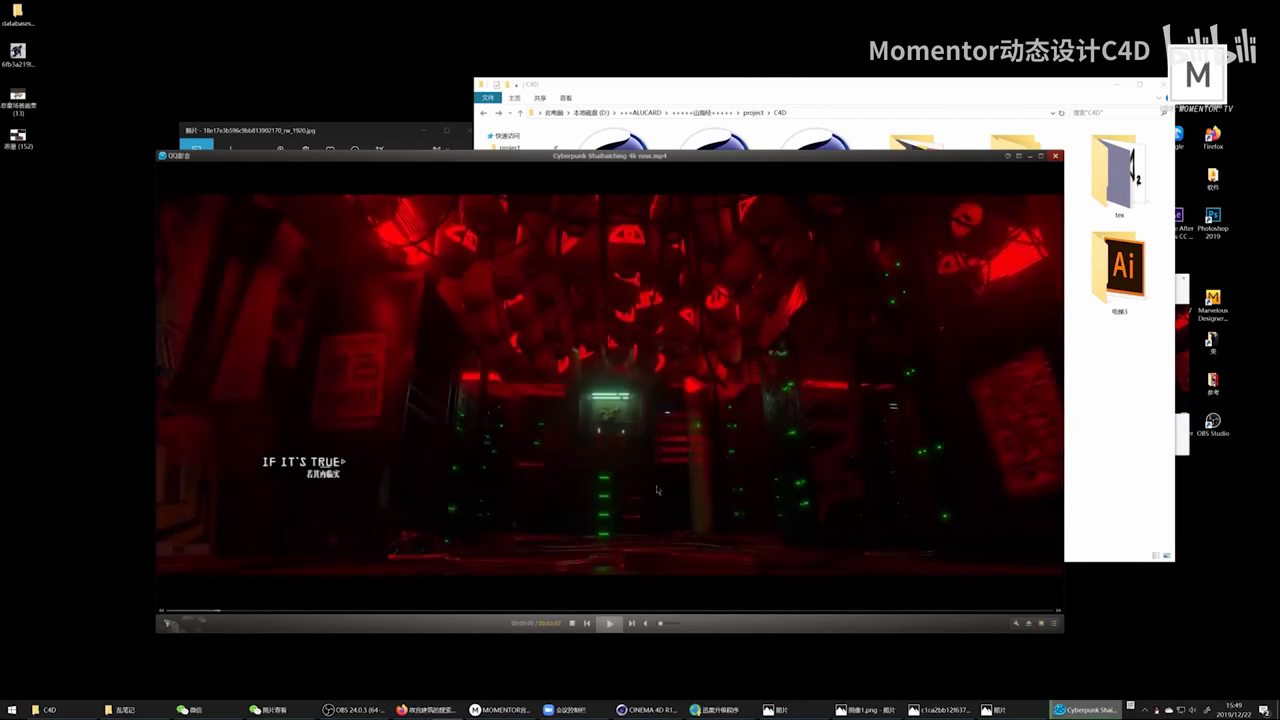
pyautogui.doubleClick(821, 380)
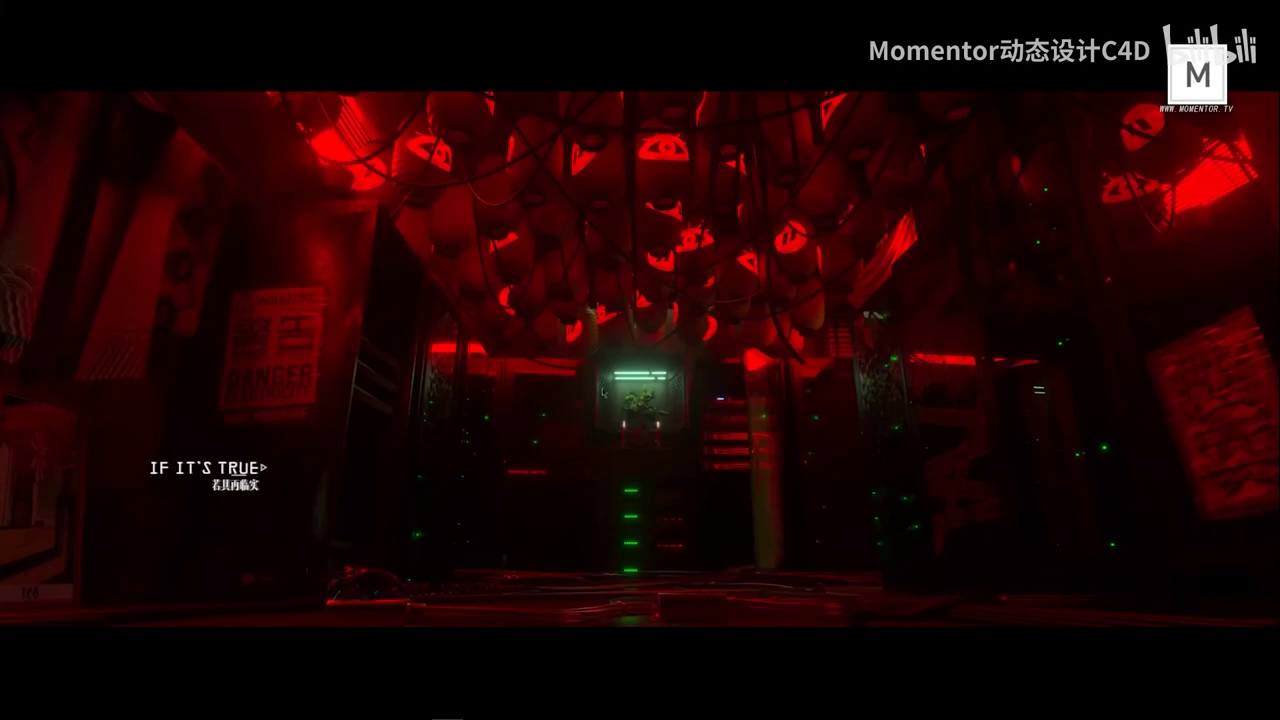
pyautogui.press('Escape')
pyautogui.moveTo(638, 93); pyautogui.dragTo(705, 97)
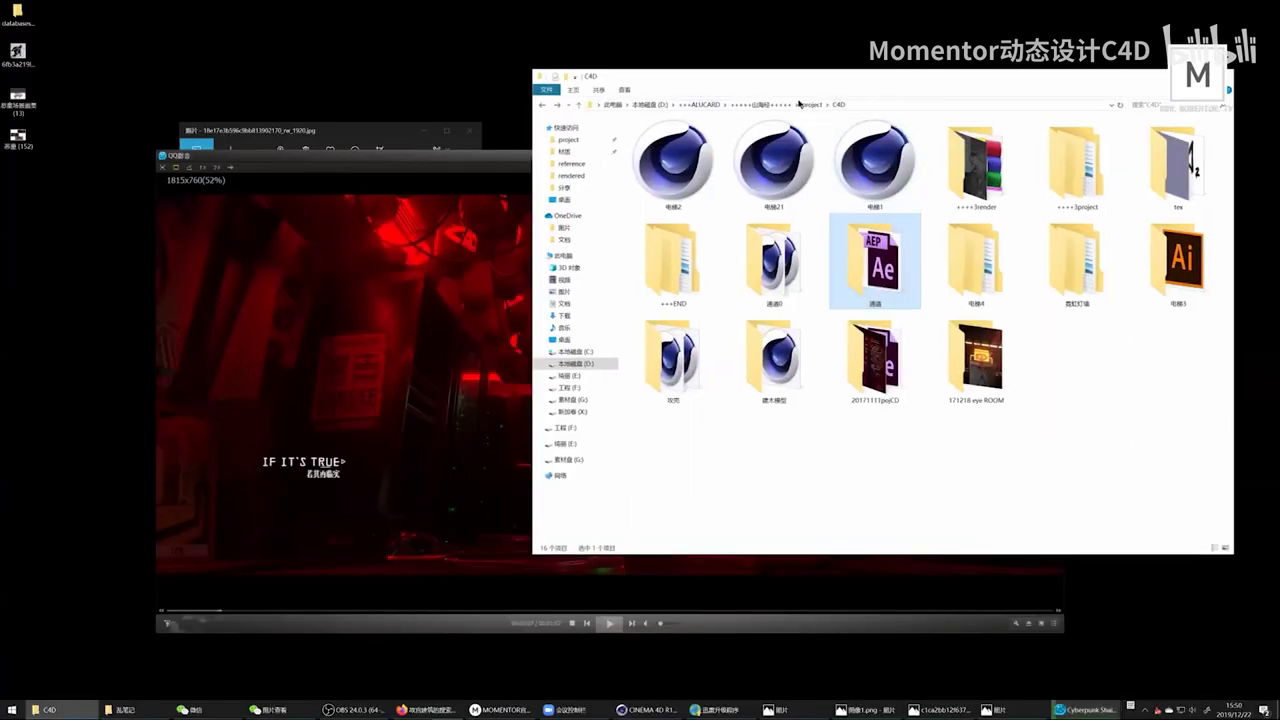
# Step: Open the tex texture folder under 3project > 1#房间
pyautogui.doubleClick(1075, 165)
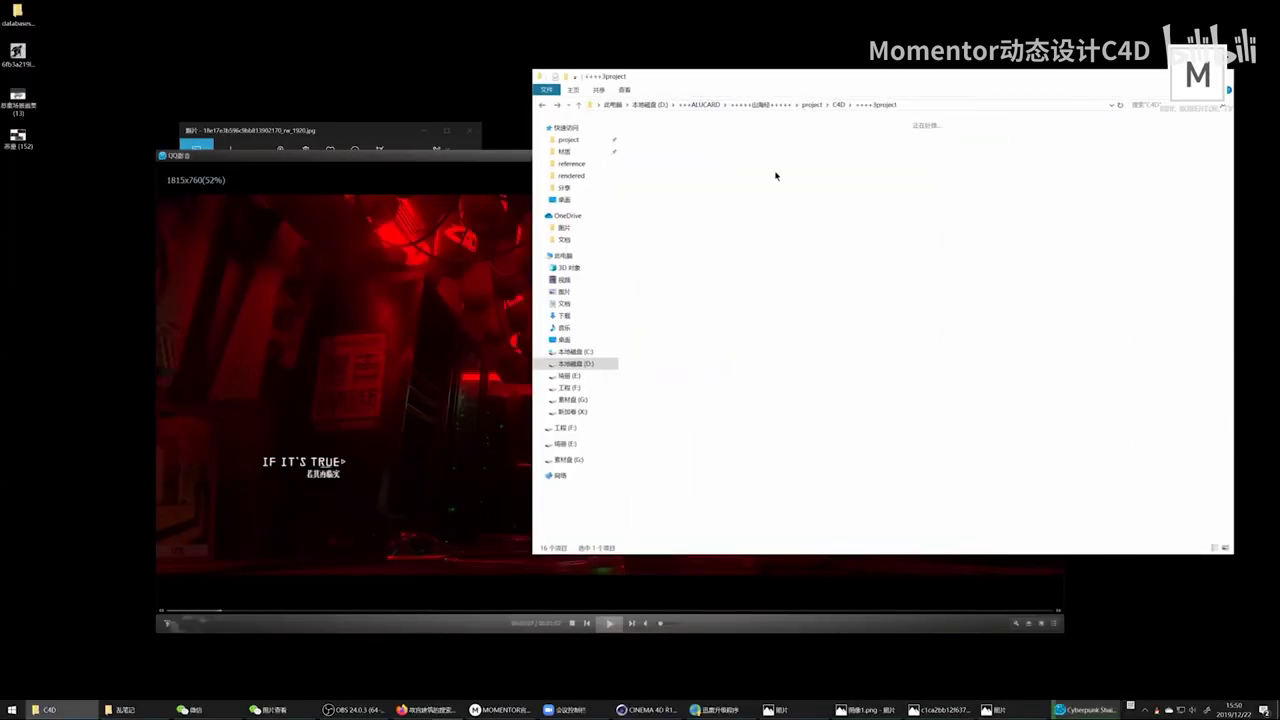
pyautogui.doubleClick(673, 162)
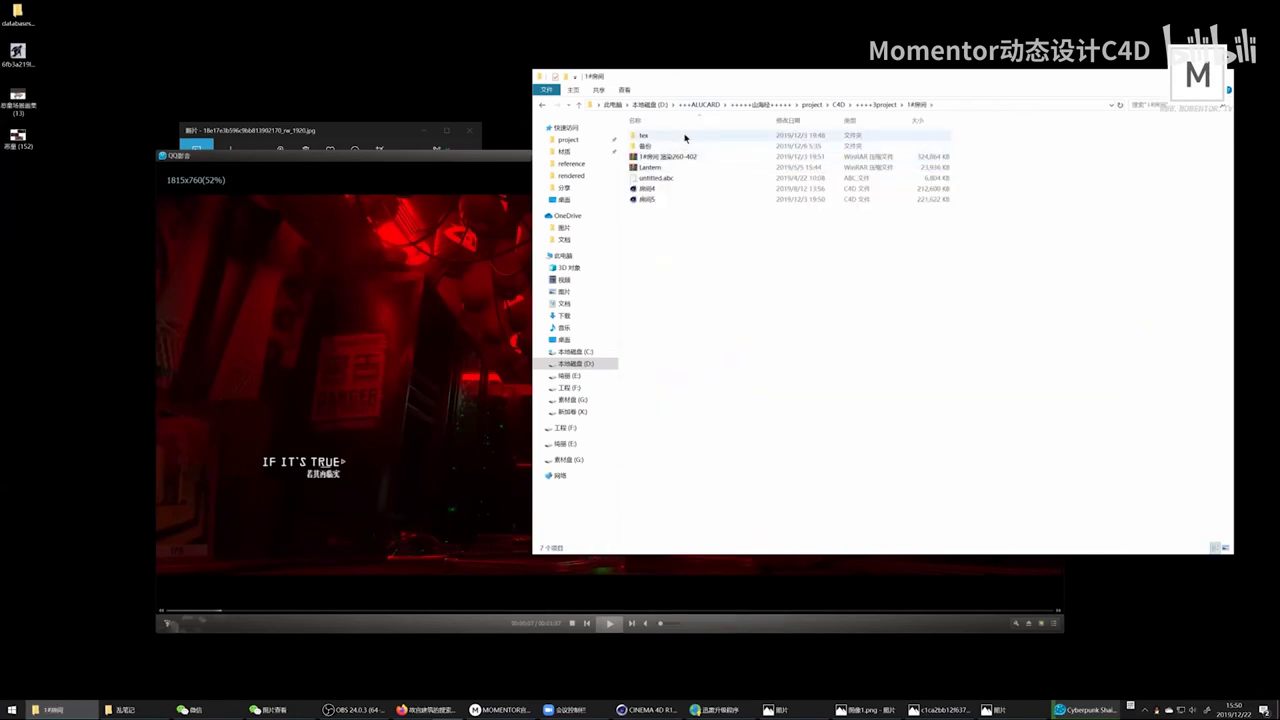
pyautogui.doubleClick(686, 136)
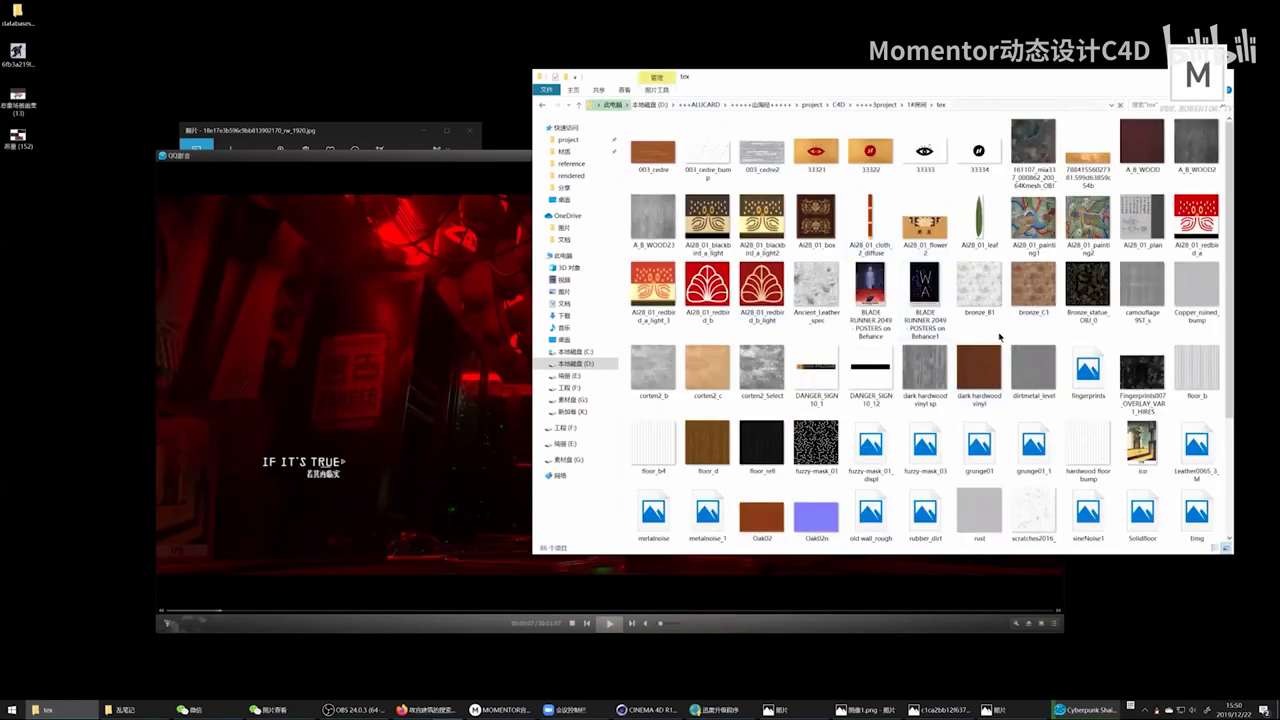
pyautogui.scroll(-2, 1030, 350)
# Step: Preview the warnin1.jpg danger-tape image in Photos, close it, and return to the video
pyautogui.click(870, 420)
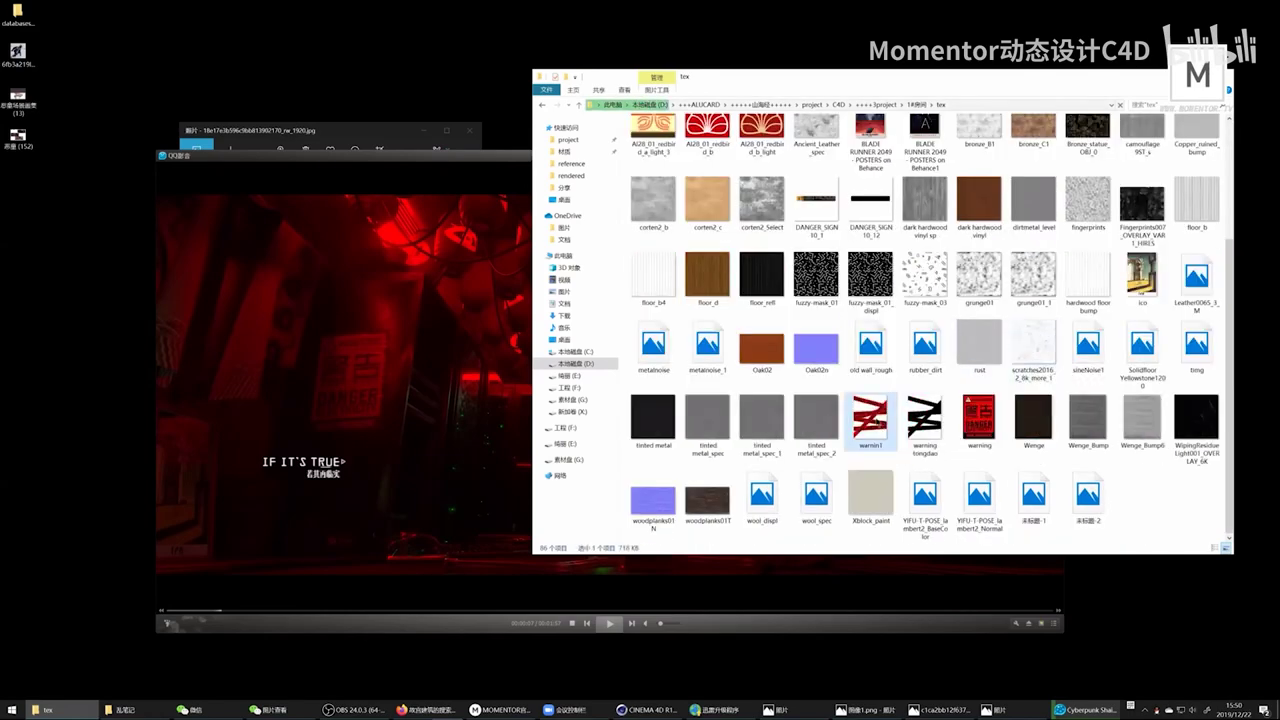
pyautogui.press('Return')
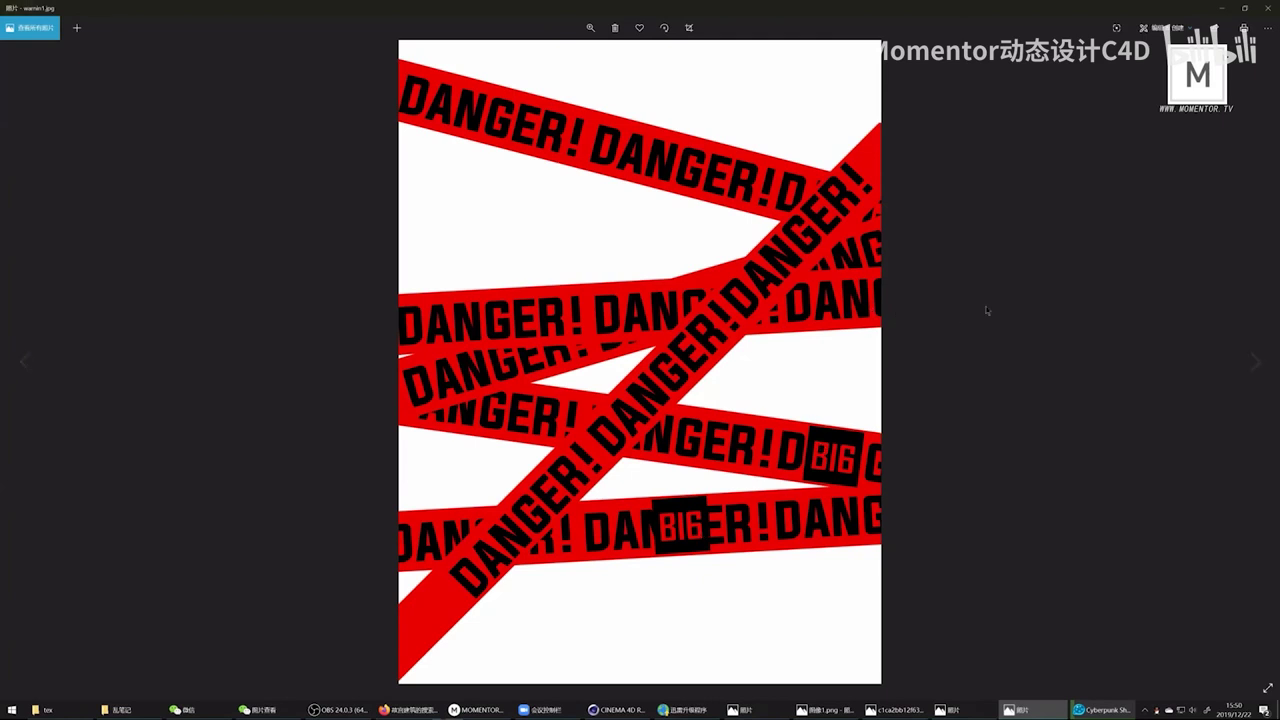
pyautogui.click(1267, 7)
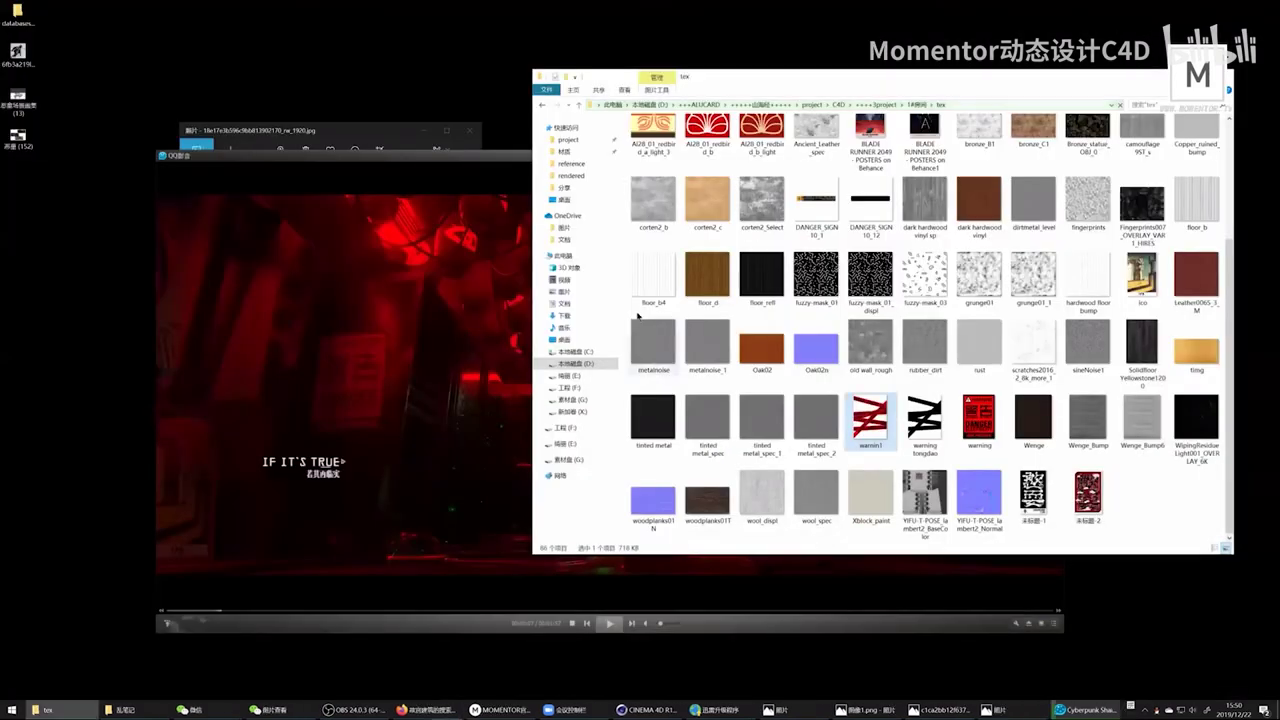
pyautogui.click(466, 170)
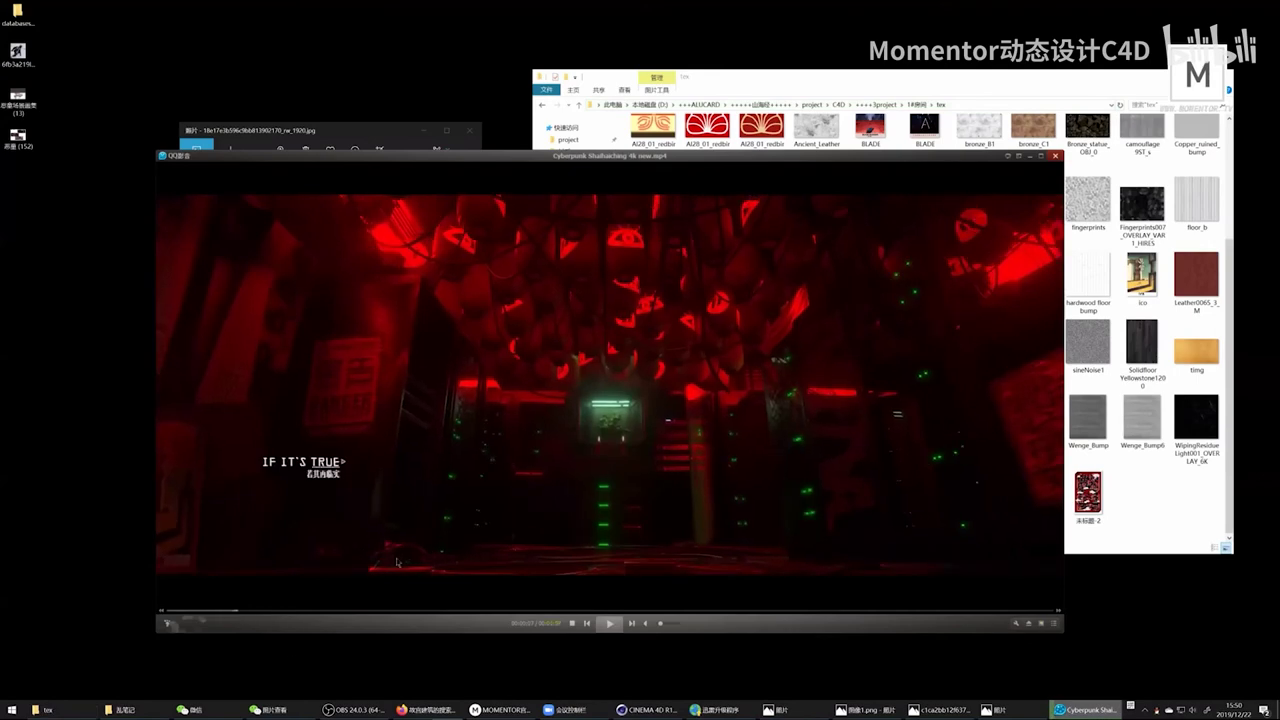
# Step: Seek the Cyberpunk video to the 'IF THEY MASTERED THE TECHNOLOGY' shot and play it
pyautogui.click(282, 609)
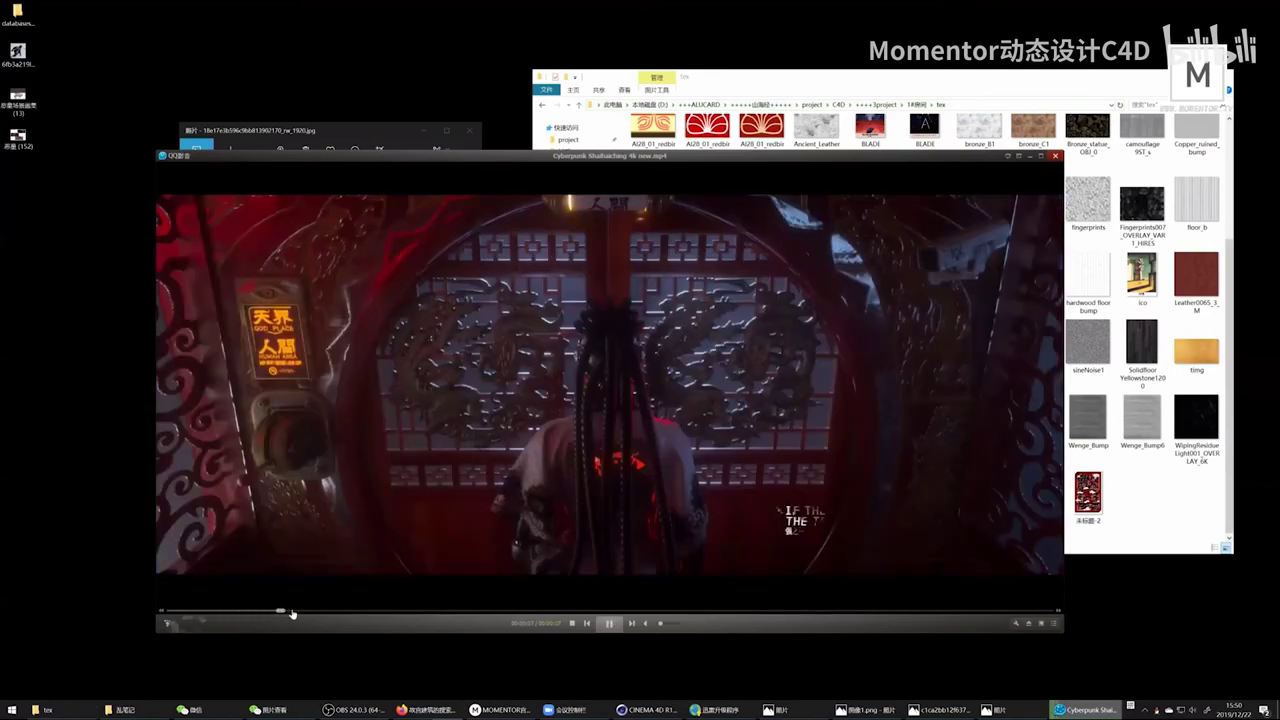
pyautogui.click(313, 470)
pyautogui.click(313, 470)
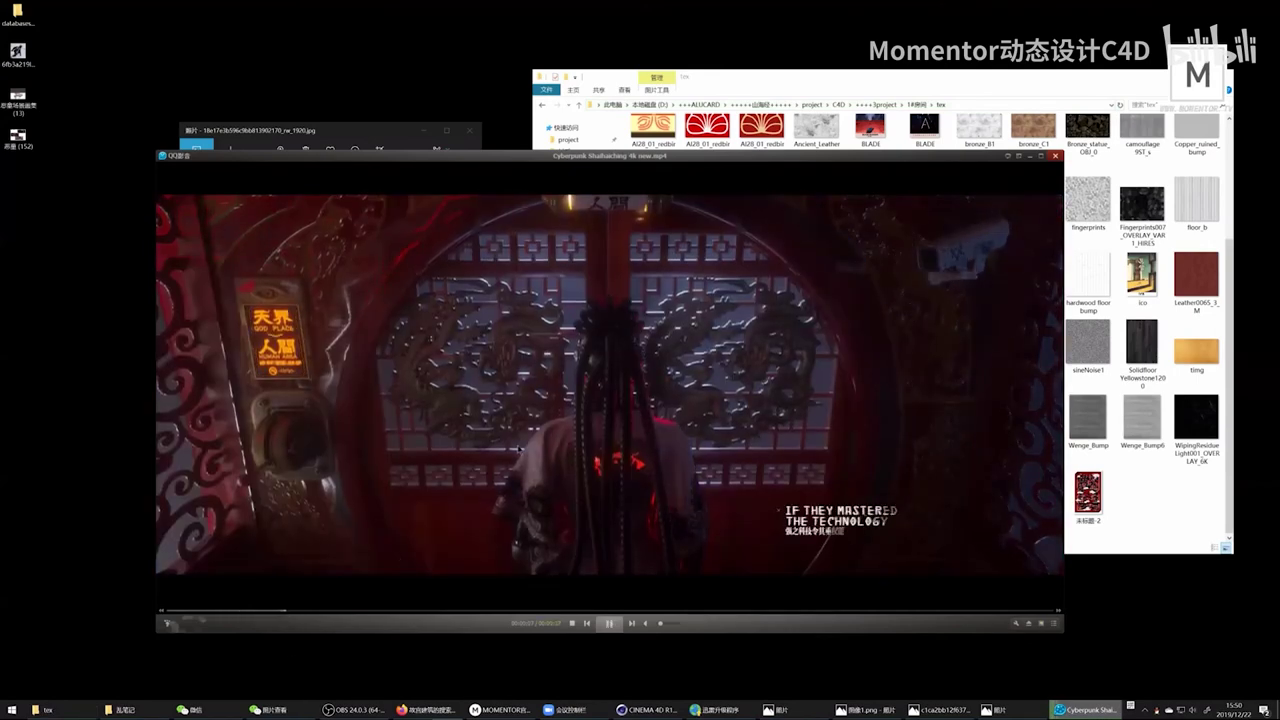
pyautogui.click(286, 380)
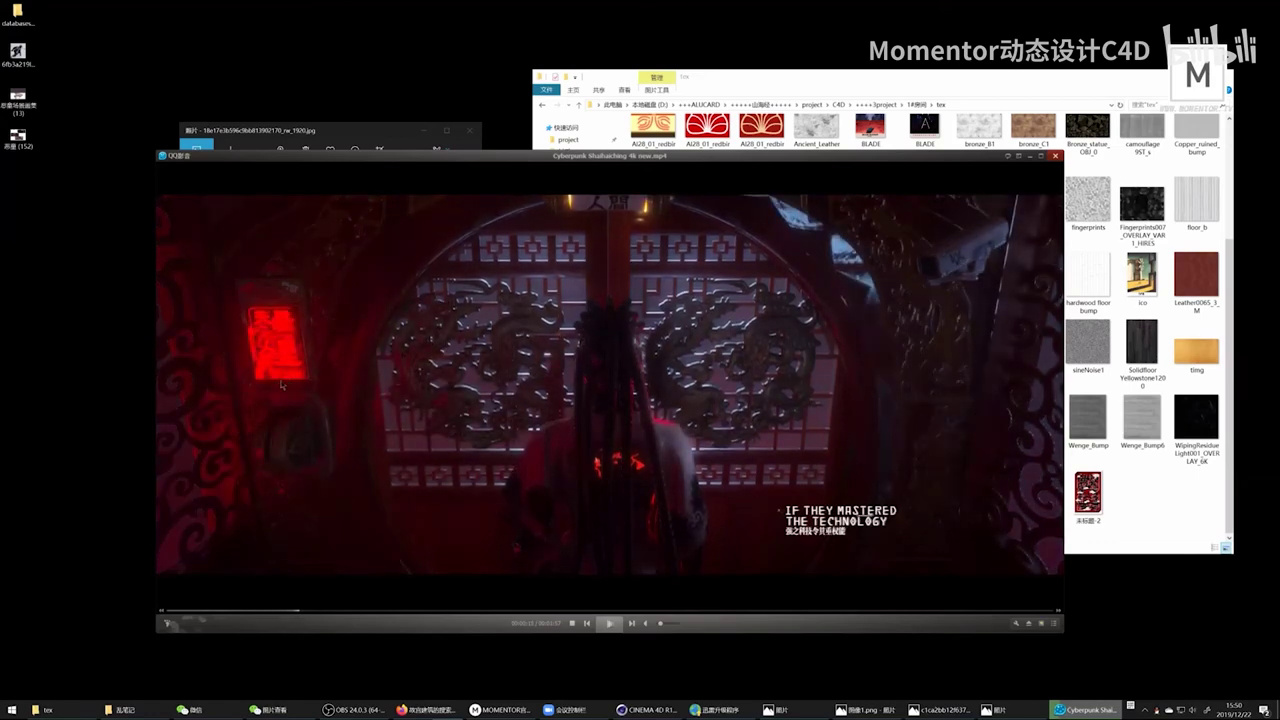
pyautogui.click(517, 505)
pyautogui.press('Right')
pyautogui.press('Right')
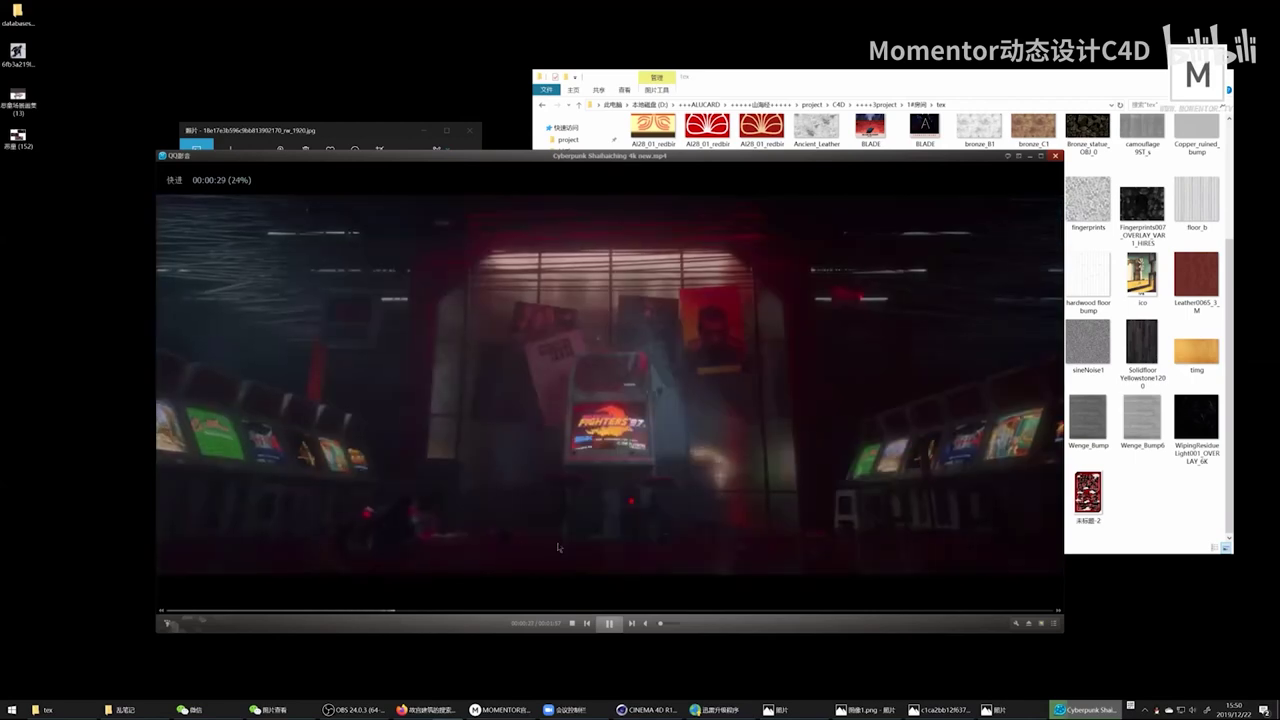
pyautogui.click(560, 547)
pyautogui.moveTo(400, 610); pyautogui.dragTo(275, 612)
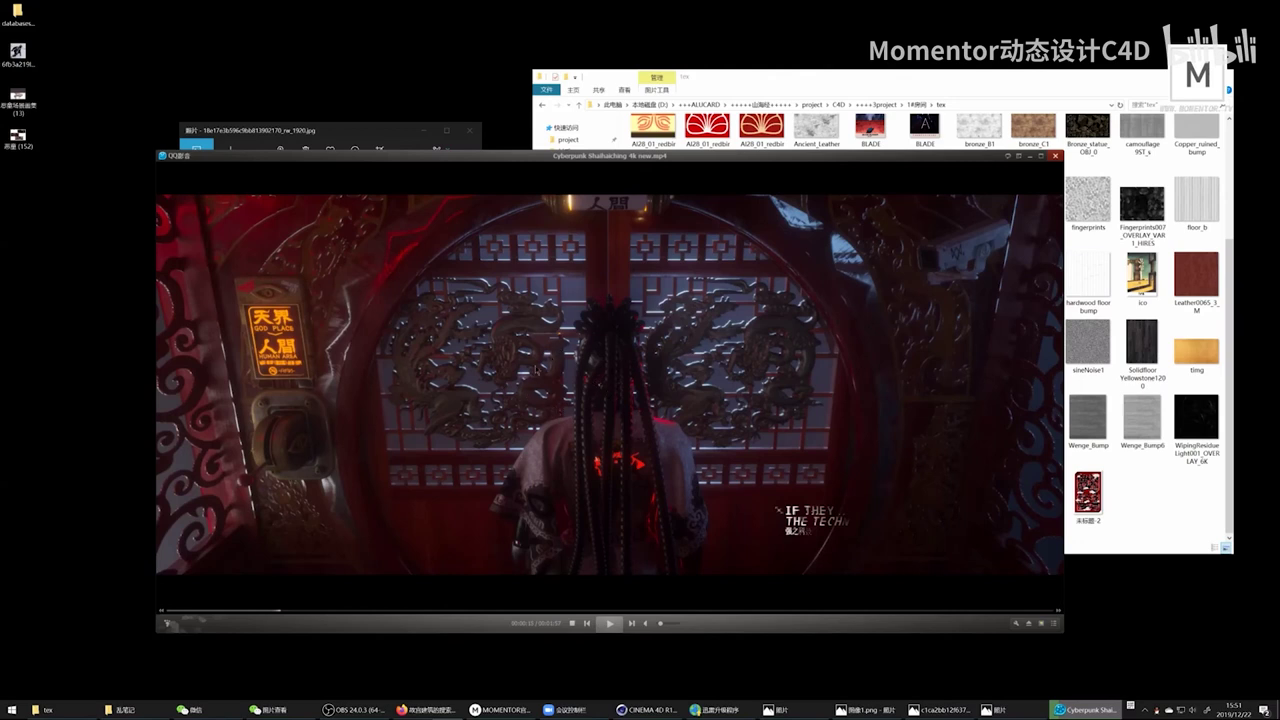
pyautogui.press('space')
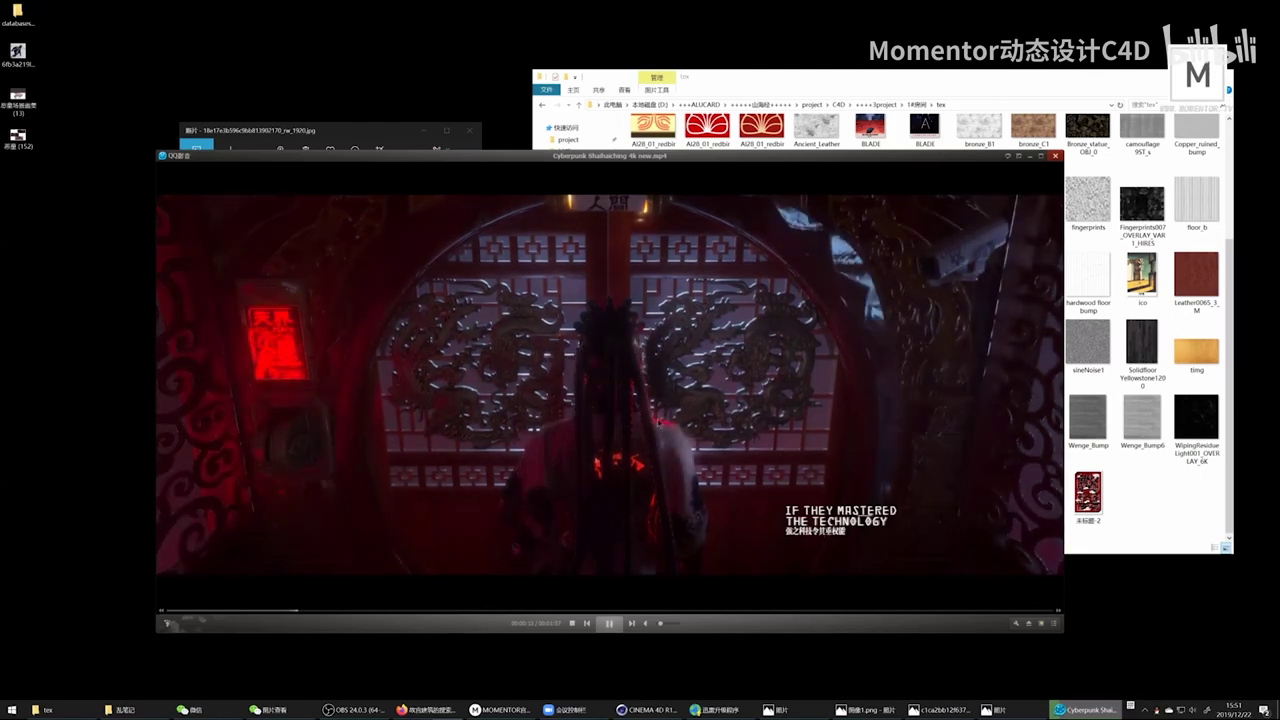
# Step: Skip ahead a few seconds and alternately play and pause through the early neon street scenes
pyautogui.press('Right')
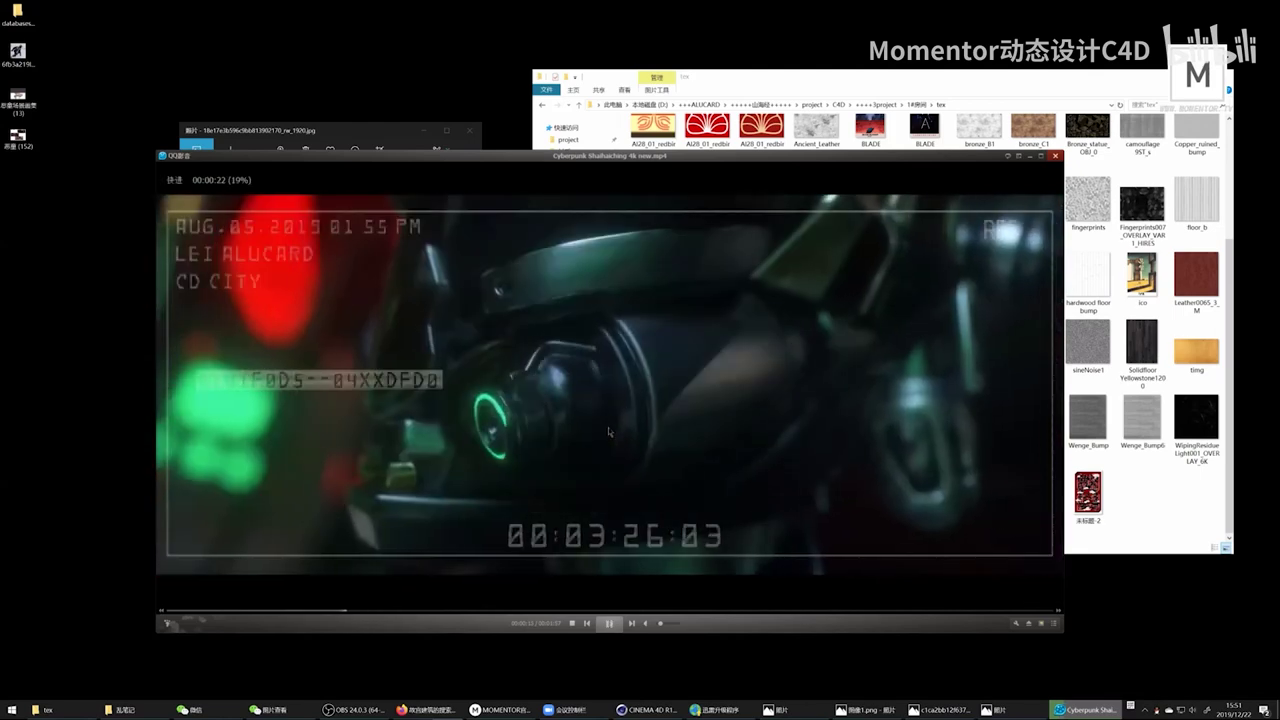
pyautogui.press('Right')
pyautogui.press('Right')
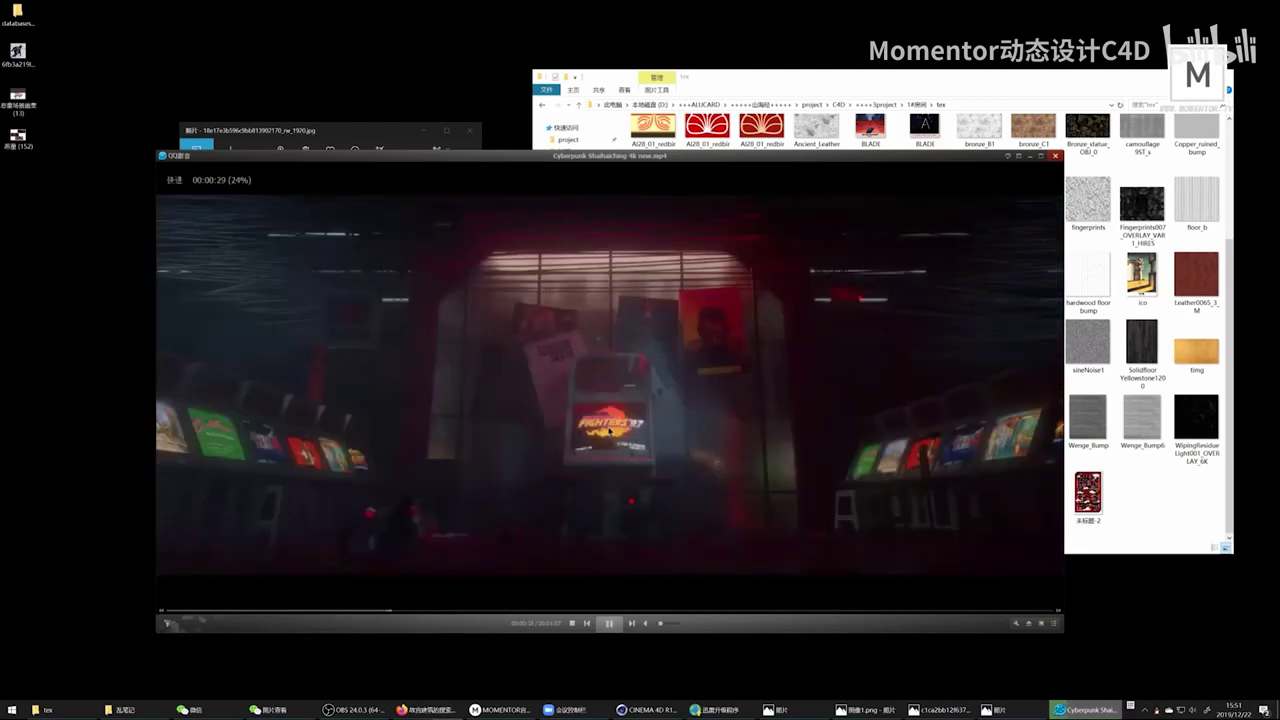
pyautogui.press('space')
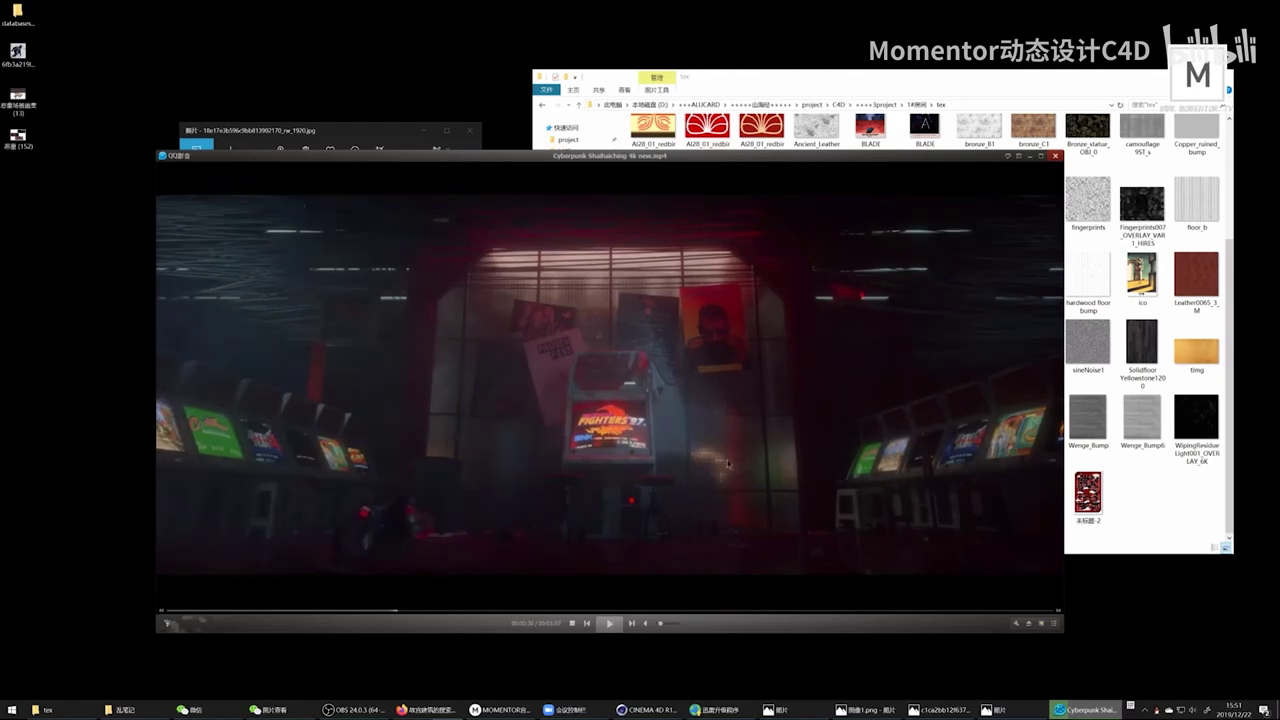
pyautogui.press('space')
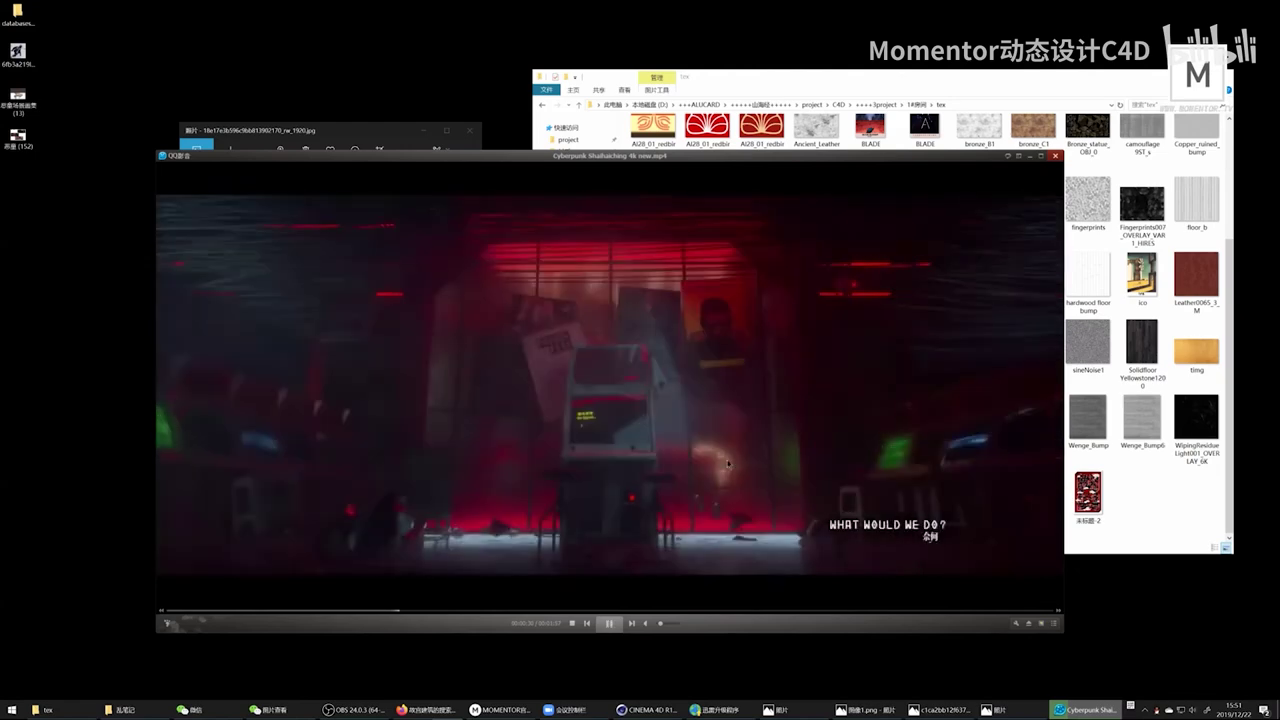
pyautogui.press('space')
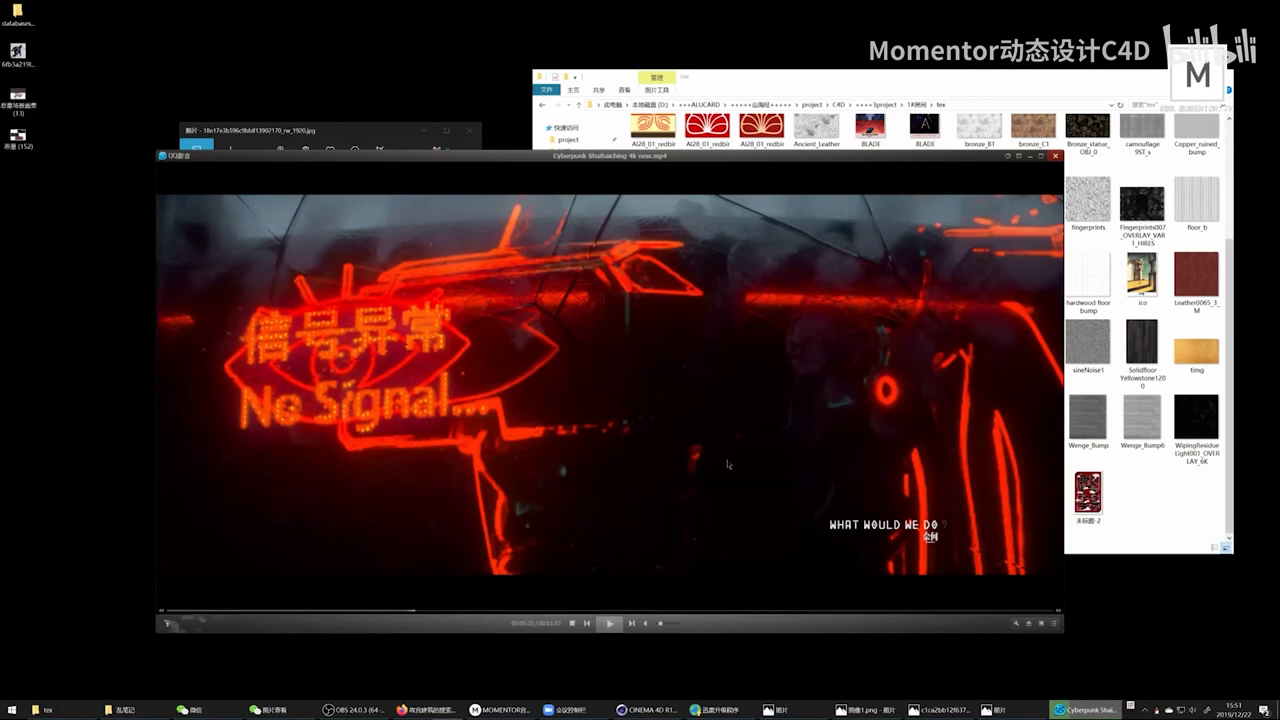
pyautogui.click(730, 414)
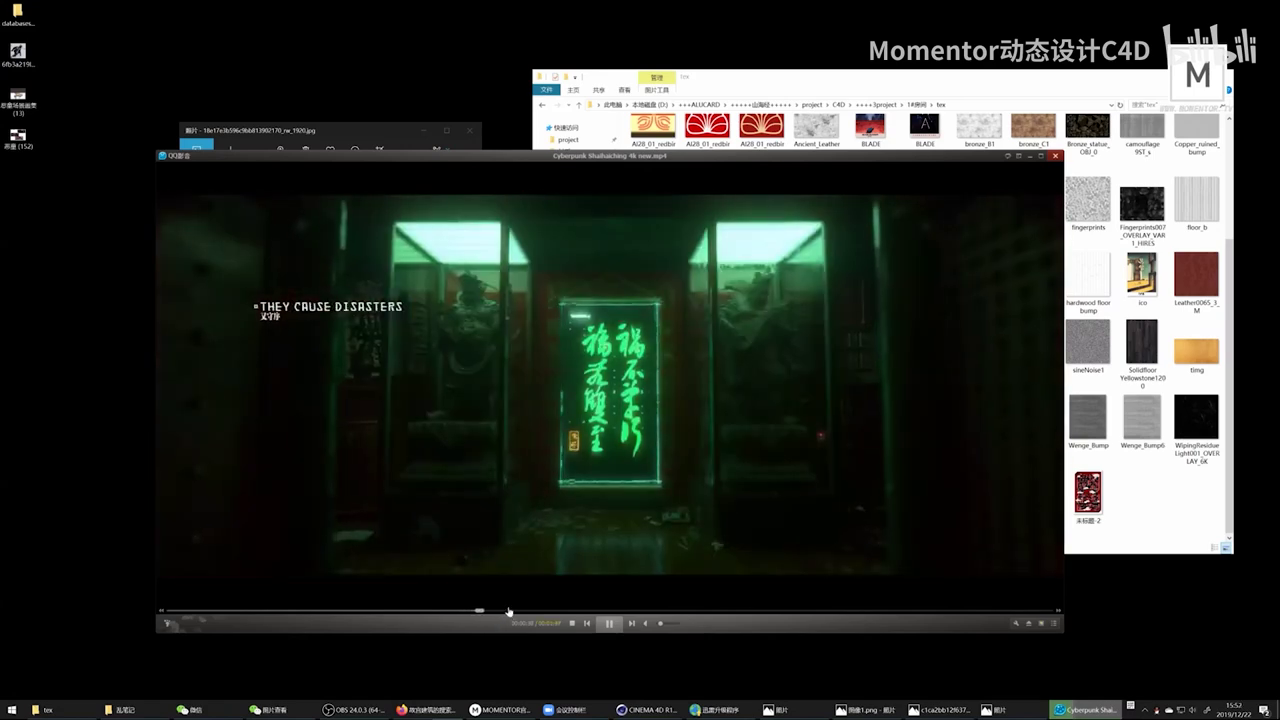
pyautogui.press('space')
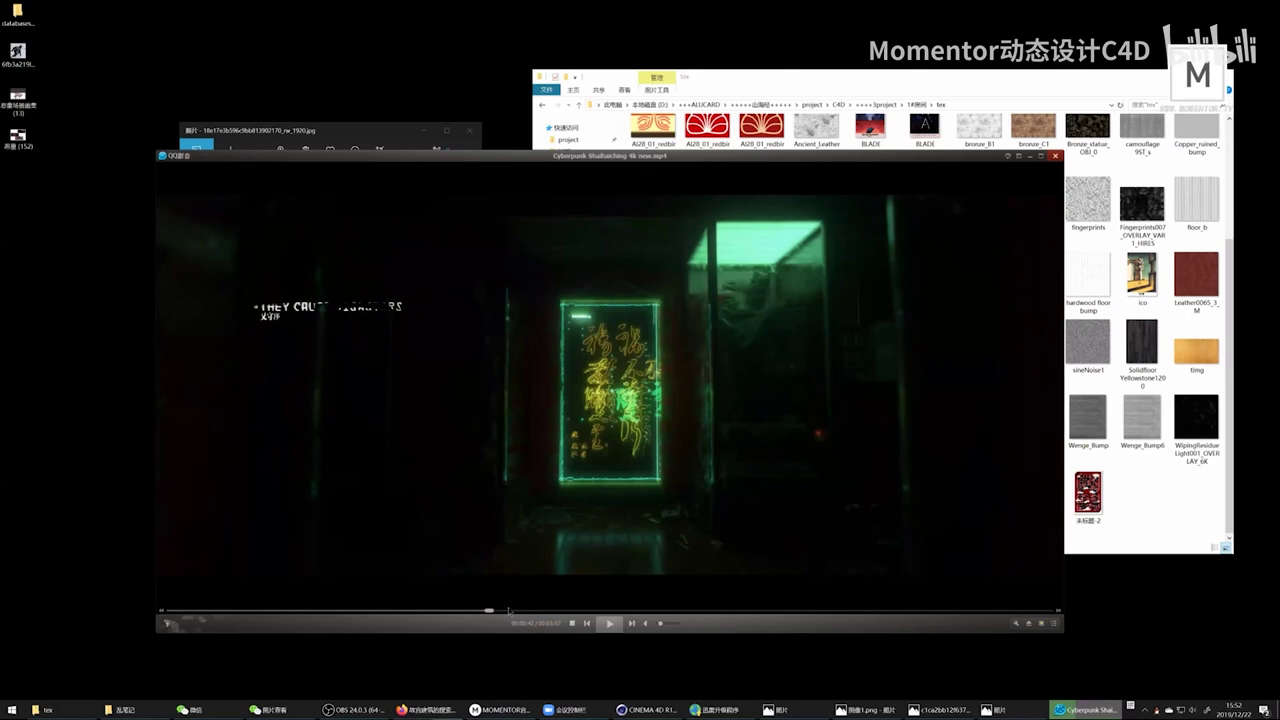
pyautogui.press('space')
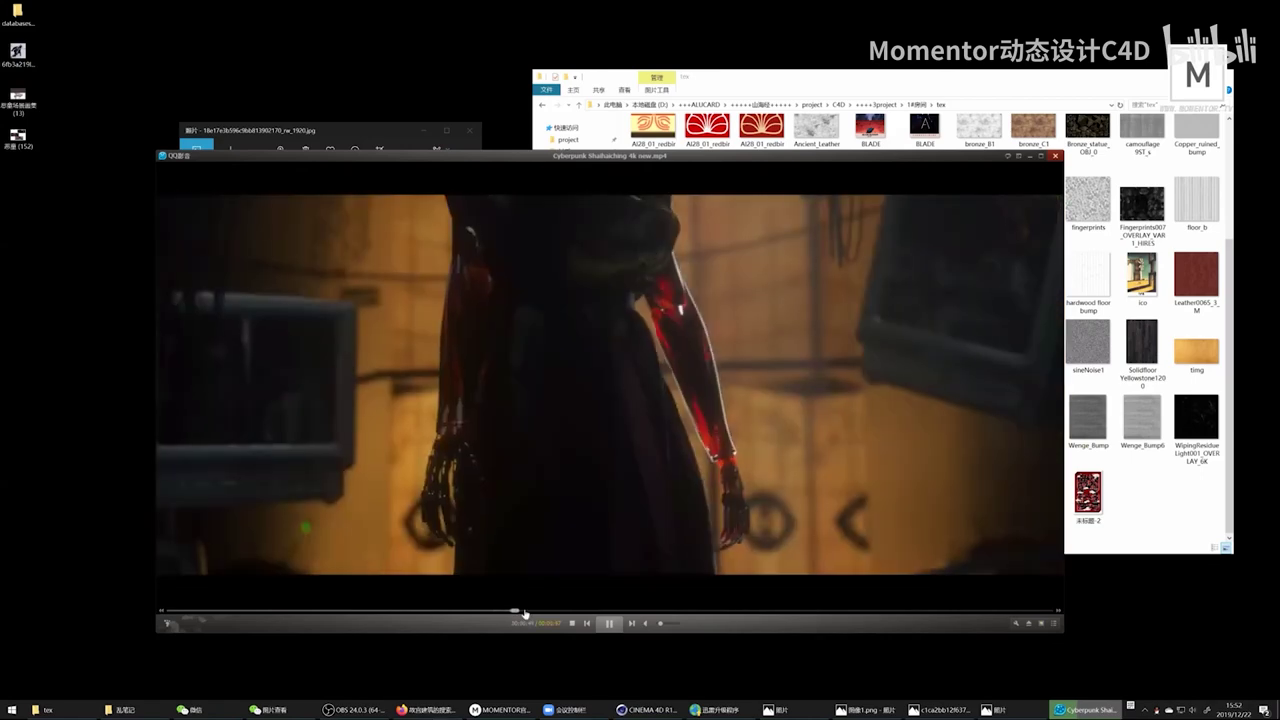
pyautogui.press('space')
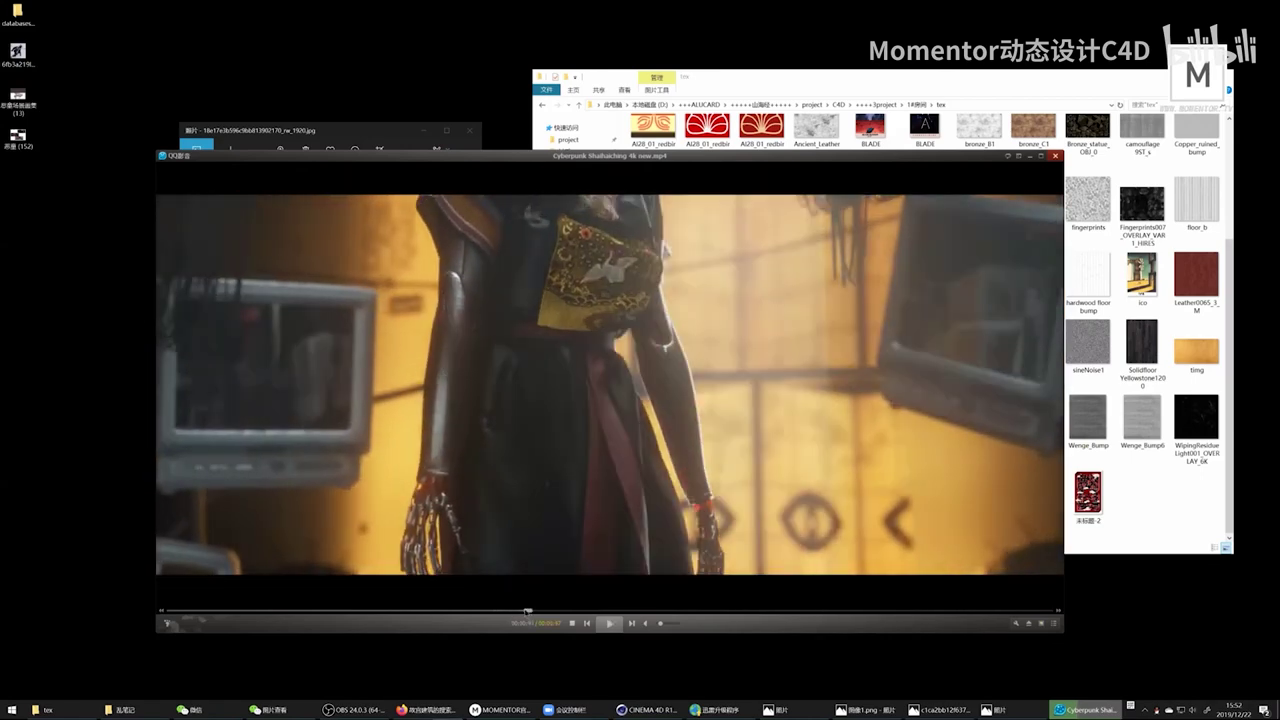
pyautogui.click(625, 523)
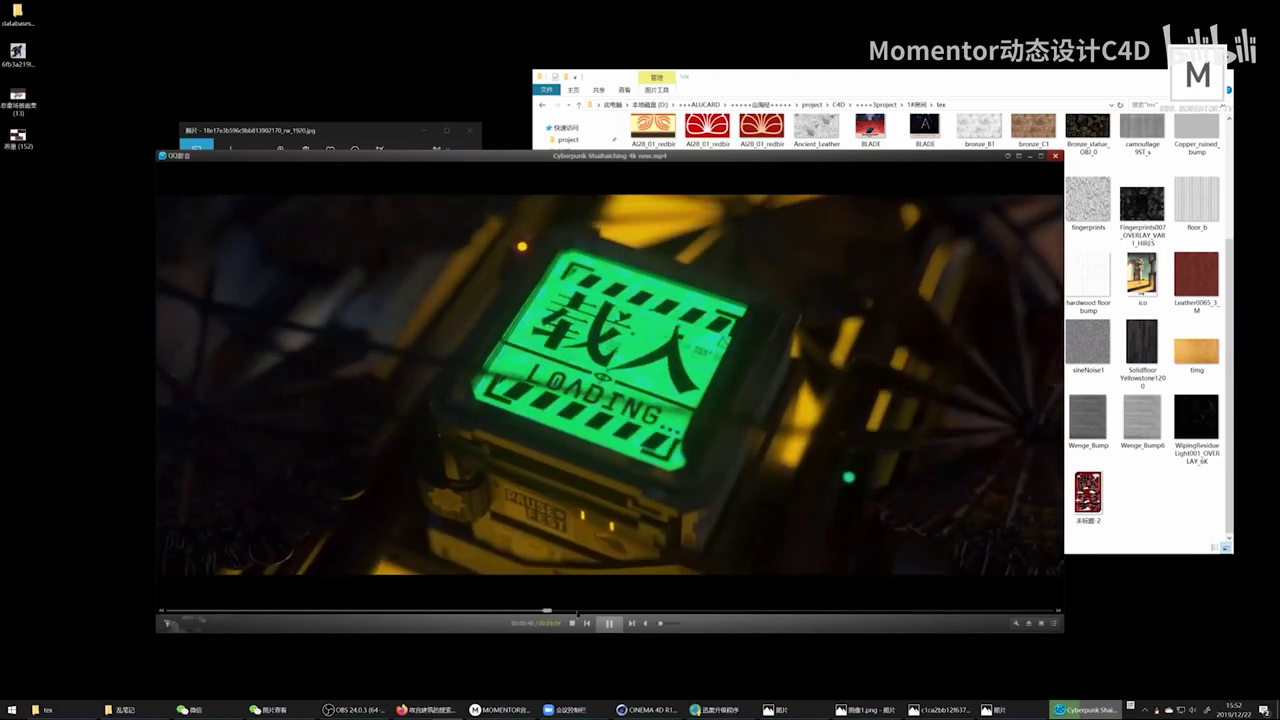
# Step: Scrub forward past the 'BETTER?' and 'WORSE?' shots to 'OR UNCHANGED?', leaving playback paused
pyautogui.click(610, 611)
pyautogui.moveTo(614, 611); pyautogui.dragTo(723, 617)
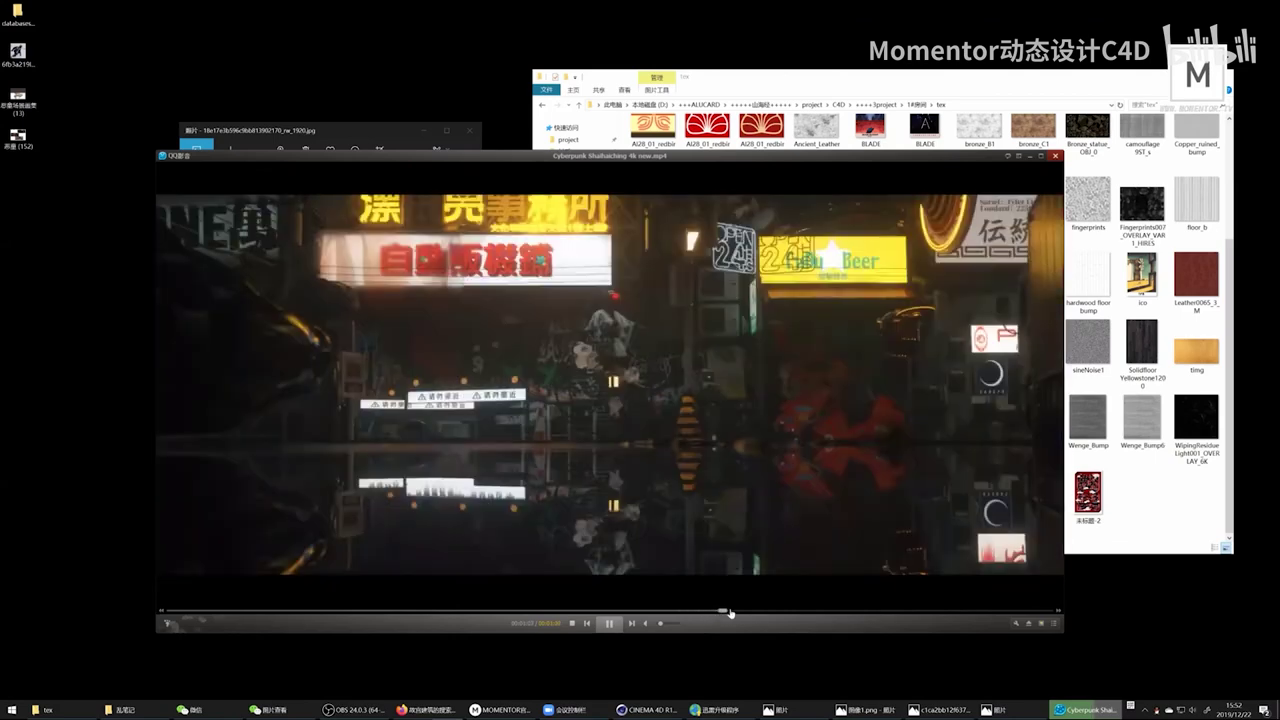
pyautogui.click(1022, 370)
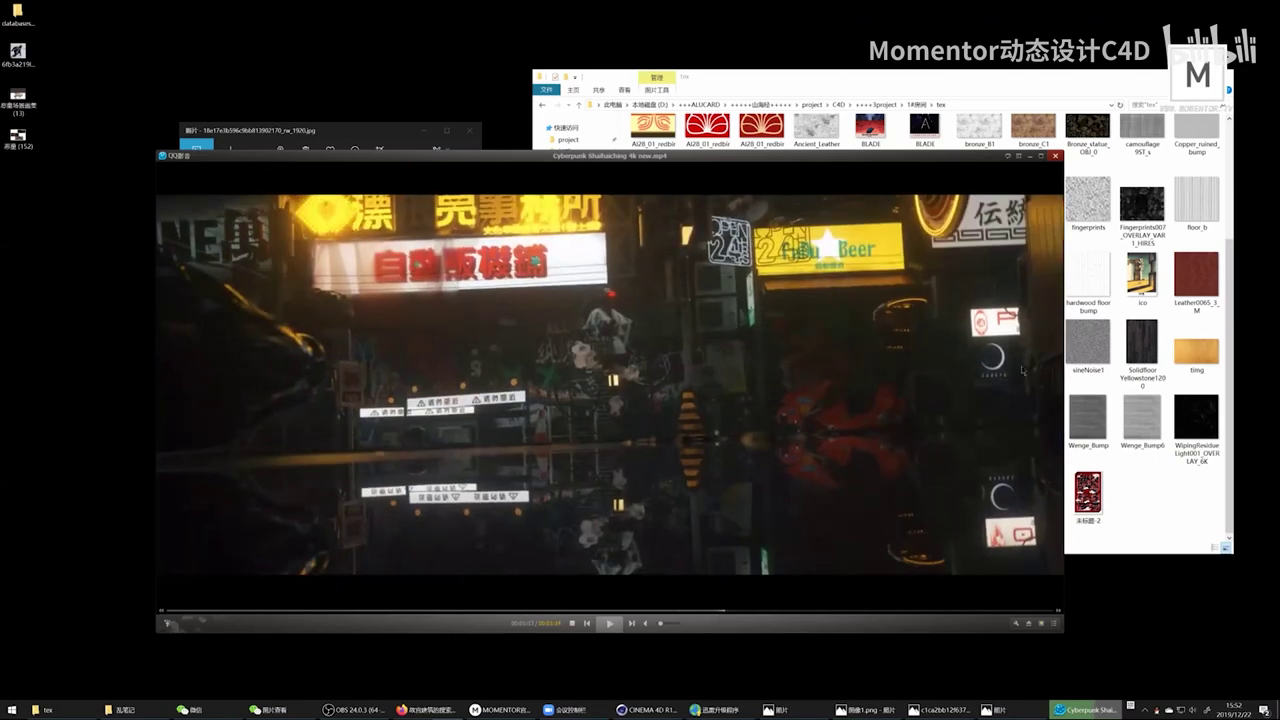
pyautogui.click(717, 609)
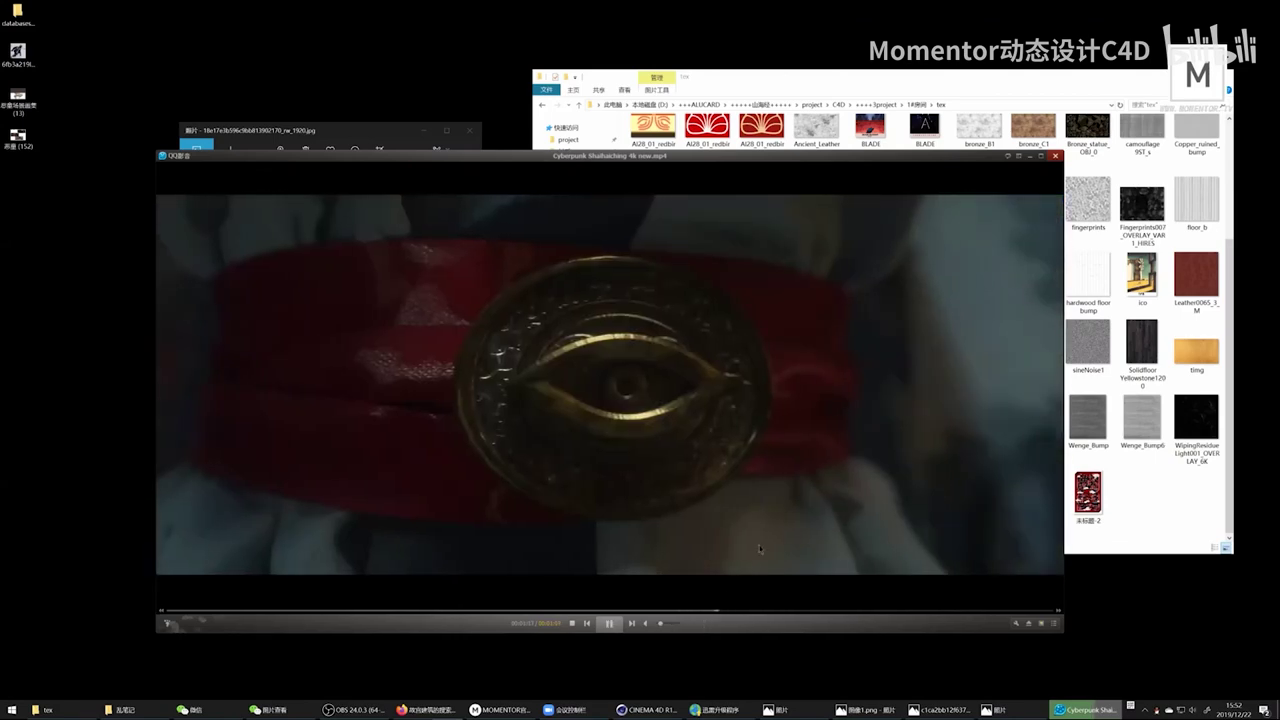
pyautogui.click(790, 480)
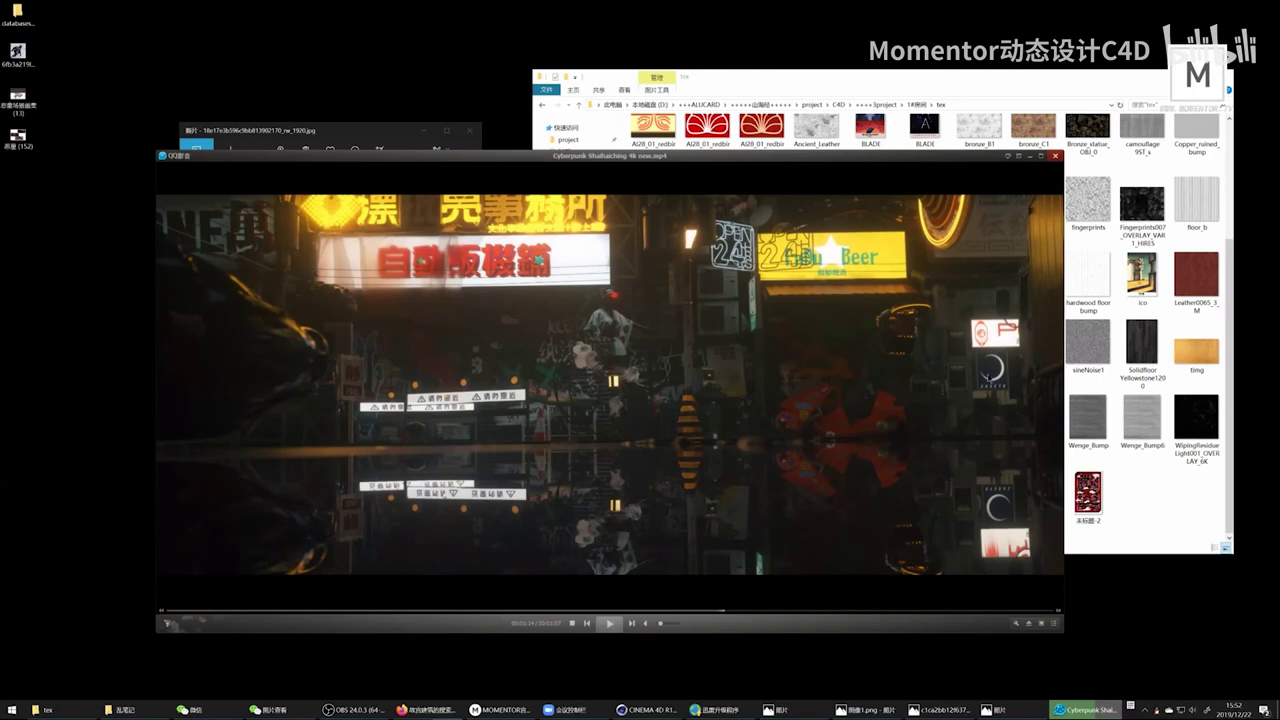
pyautogui.press('space')
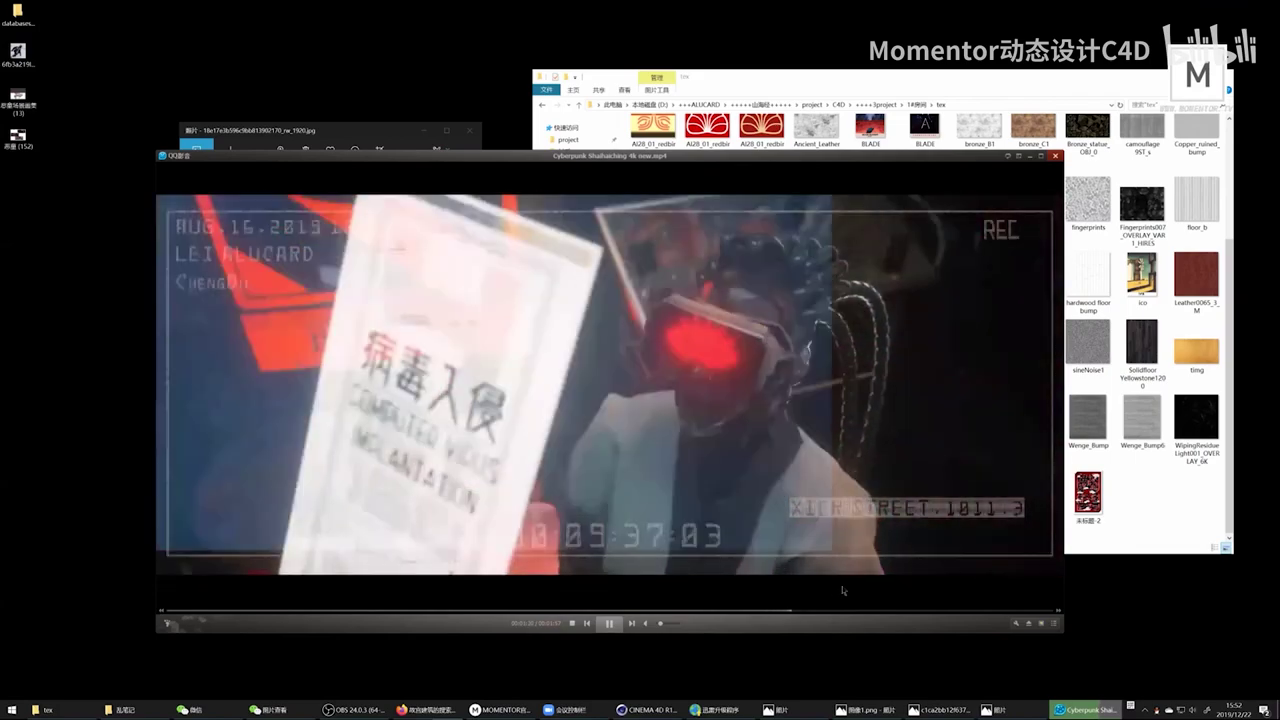
pyautogui.press('space')
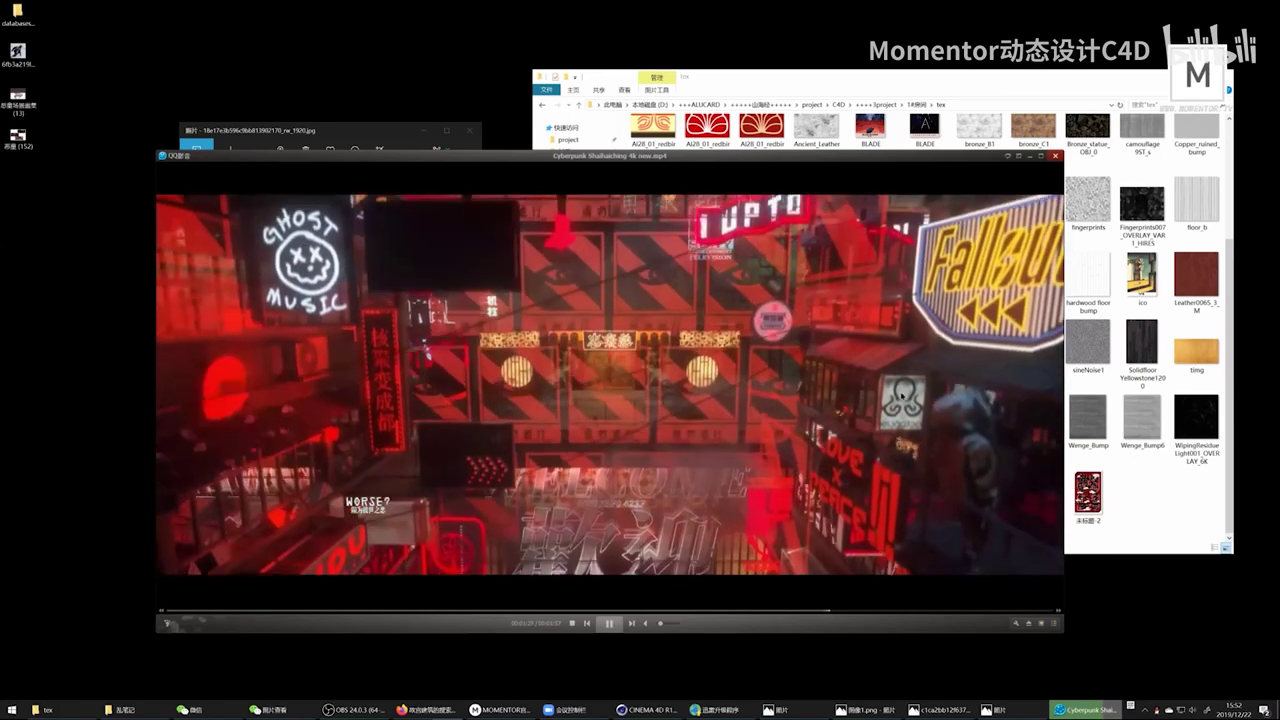
pyautogui.press('space')
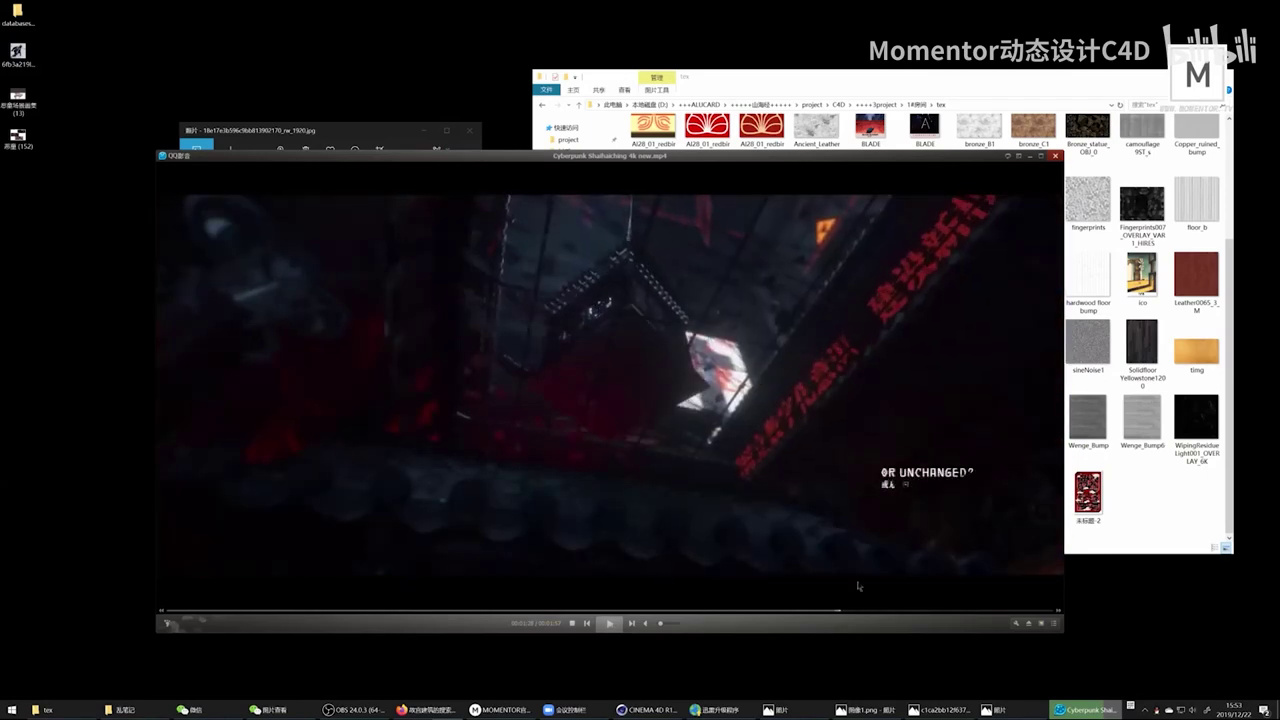
# Step: Review the red WELCOME and FuDu neon scenes up to 'WE ARE HOPELESS?', then hide all windows
pyautogui.click(822, 610)
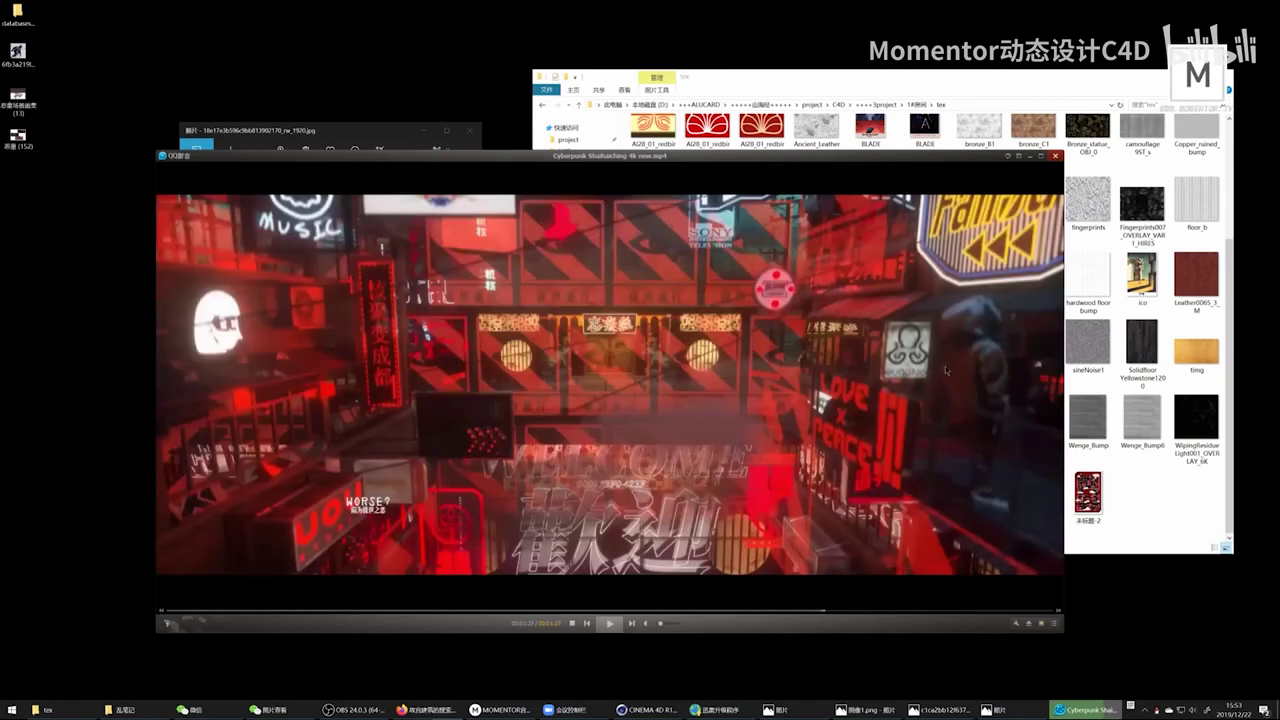
pyautogui.click(935, 405)
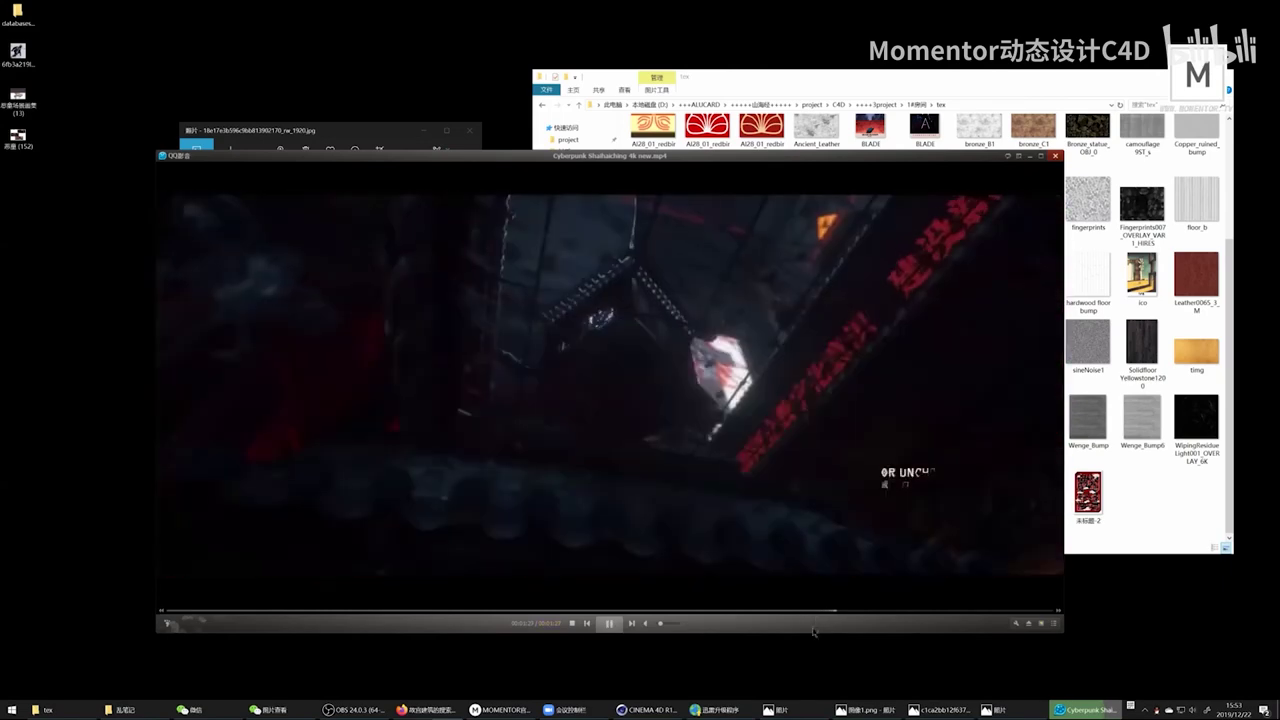
pyautogui.click(693, 611)
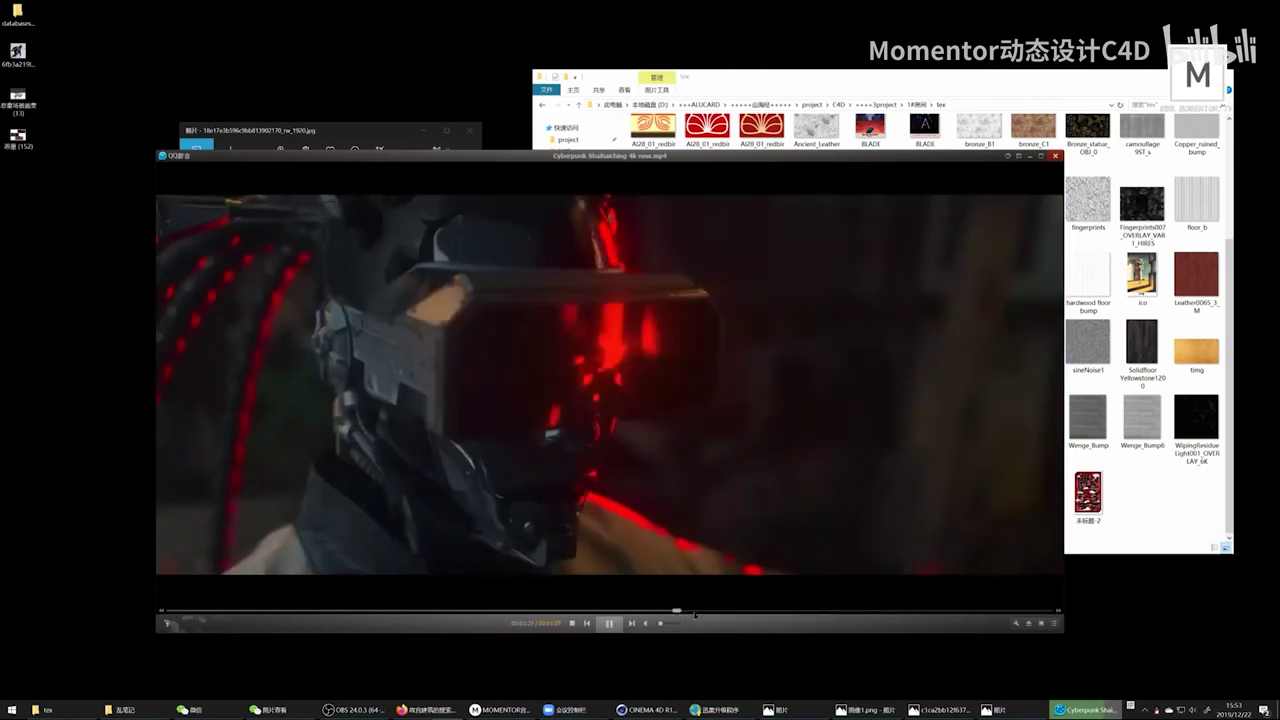
pyautogui.click(876, 362)
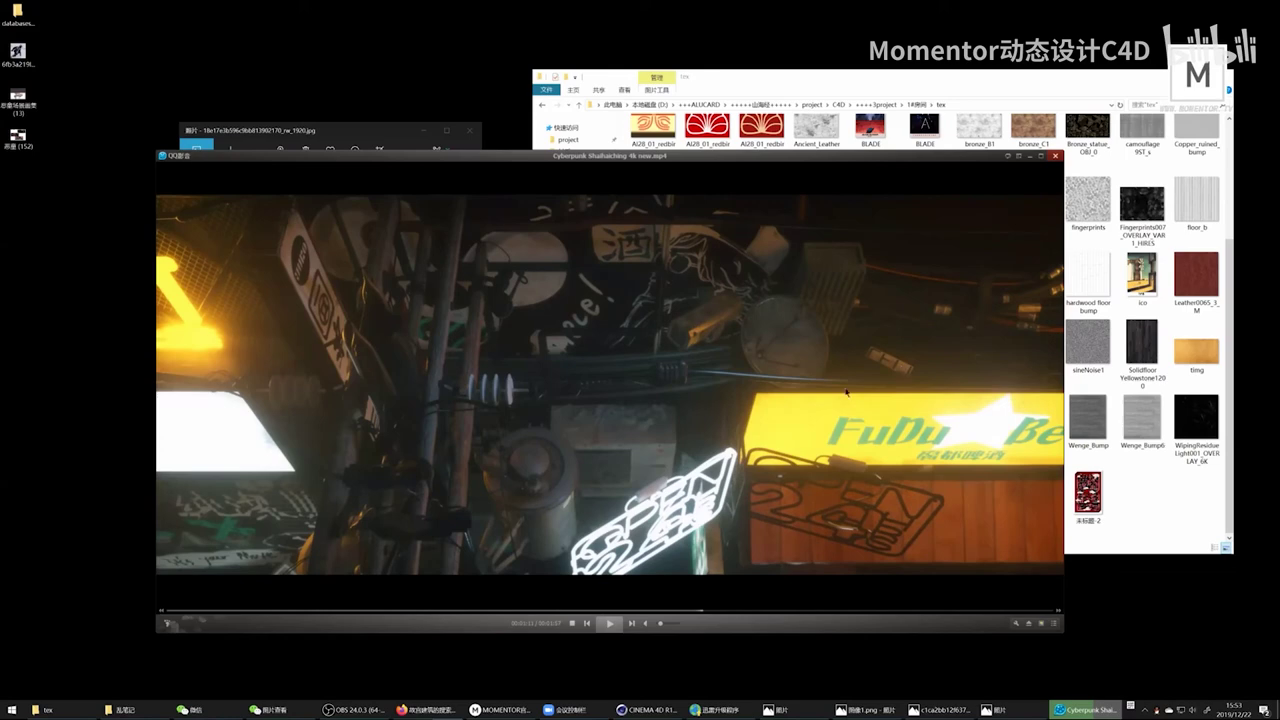
pyautogui.click(306, 285)
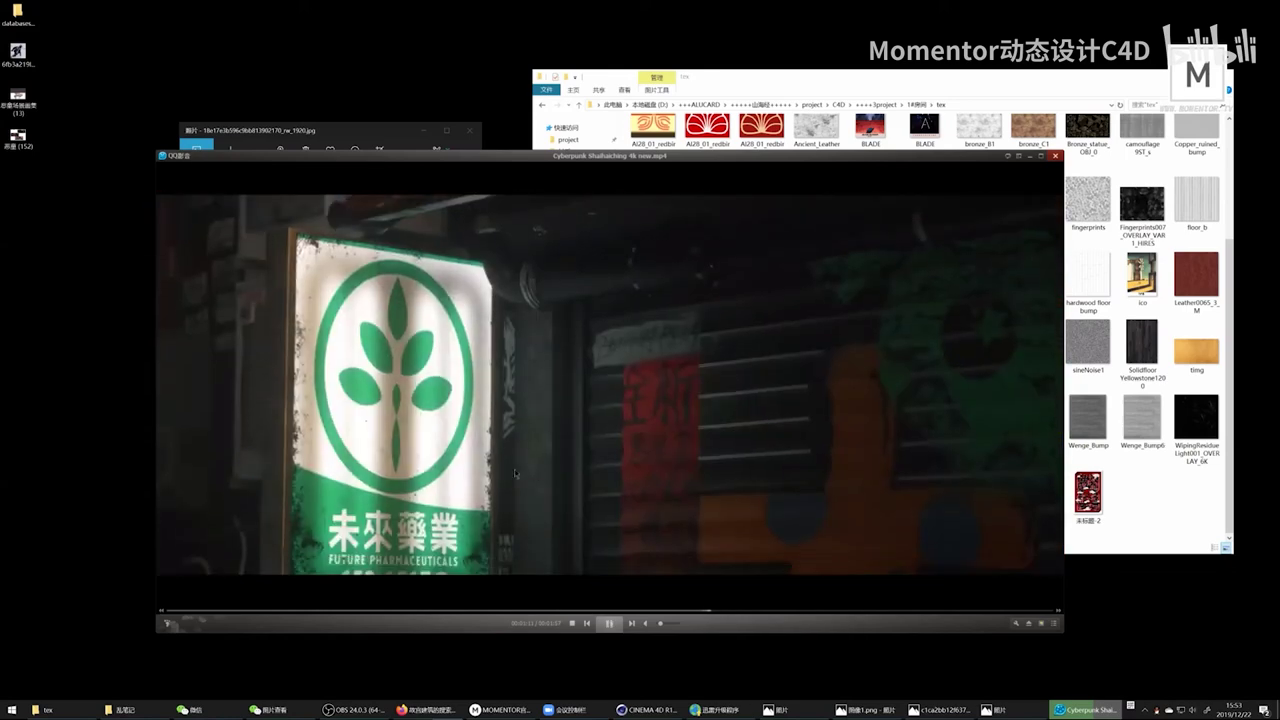
pyautogui.click(436, 567)
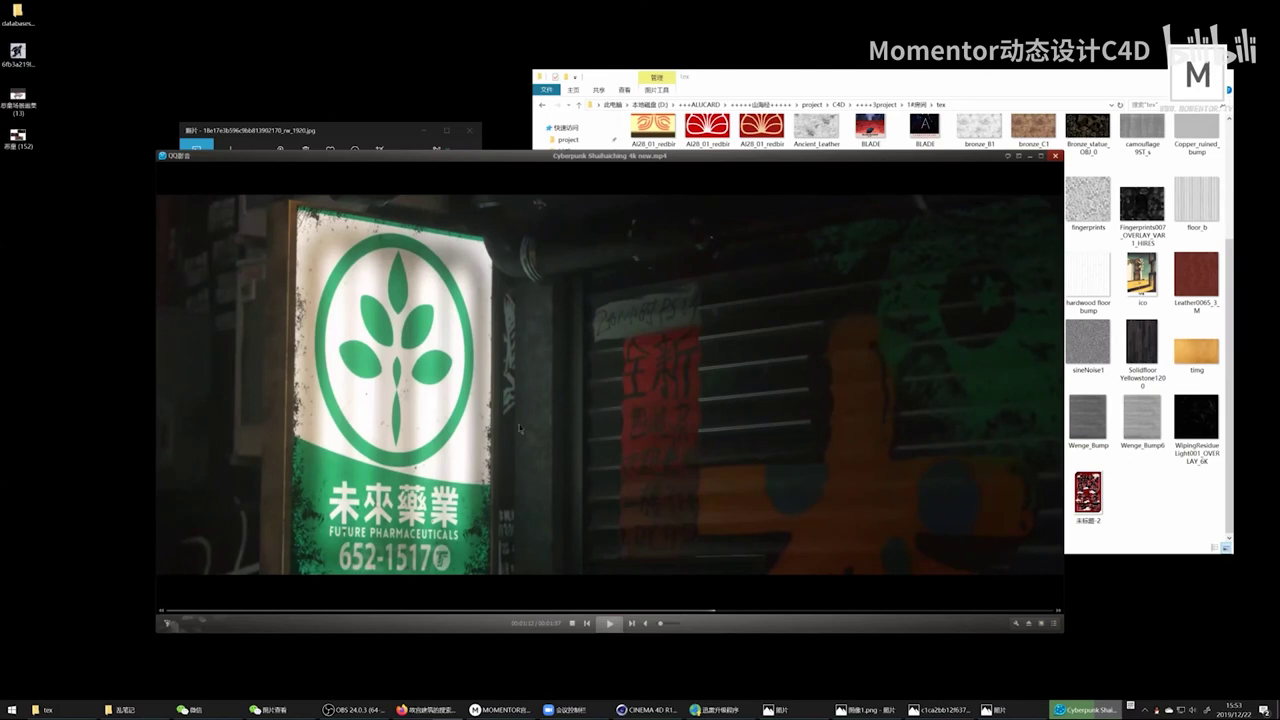
pyautogui.click(537, 370)
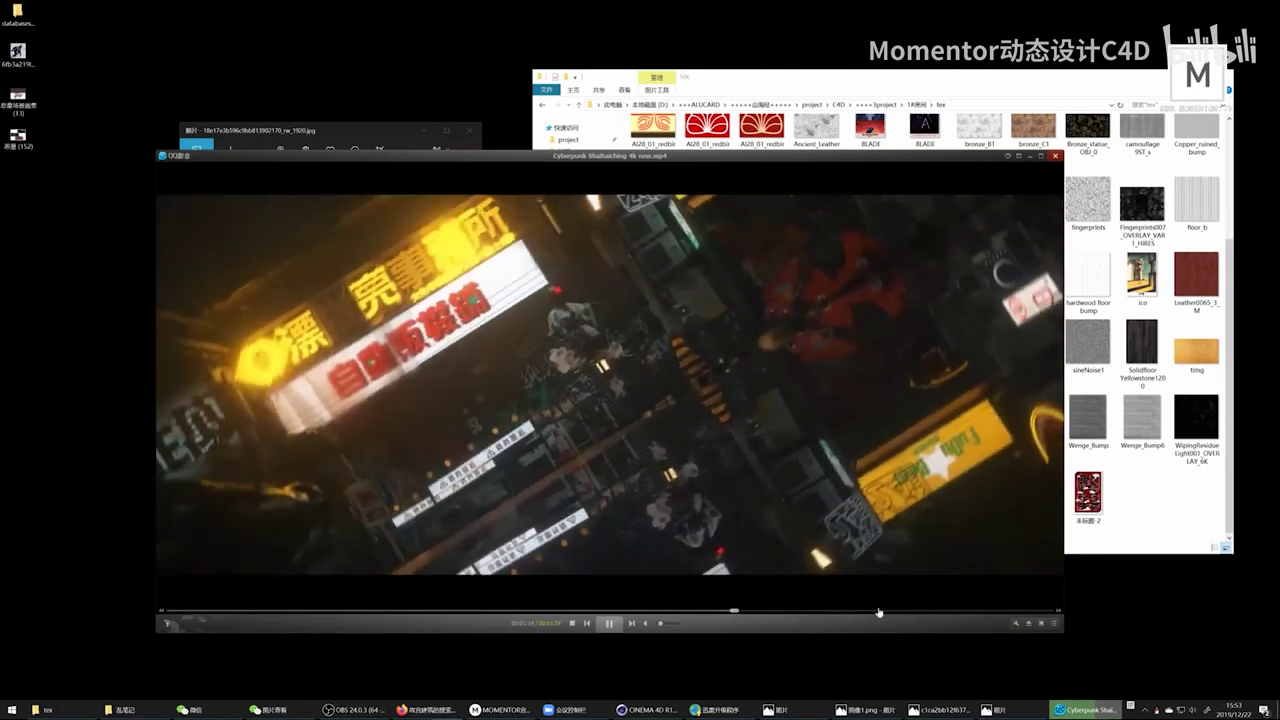
pyautogui.click(881, 610)
pyautogui.press('space')
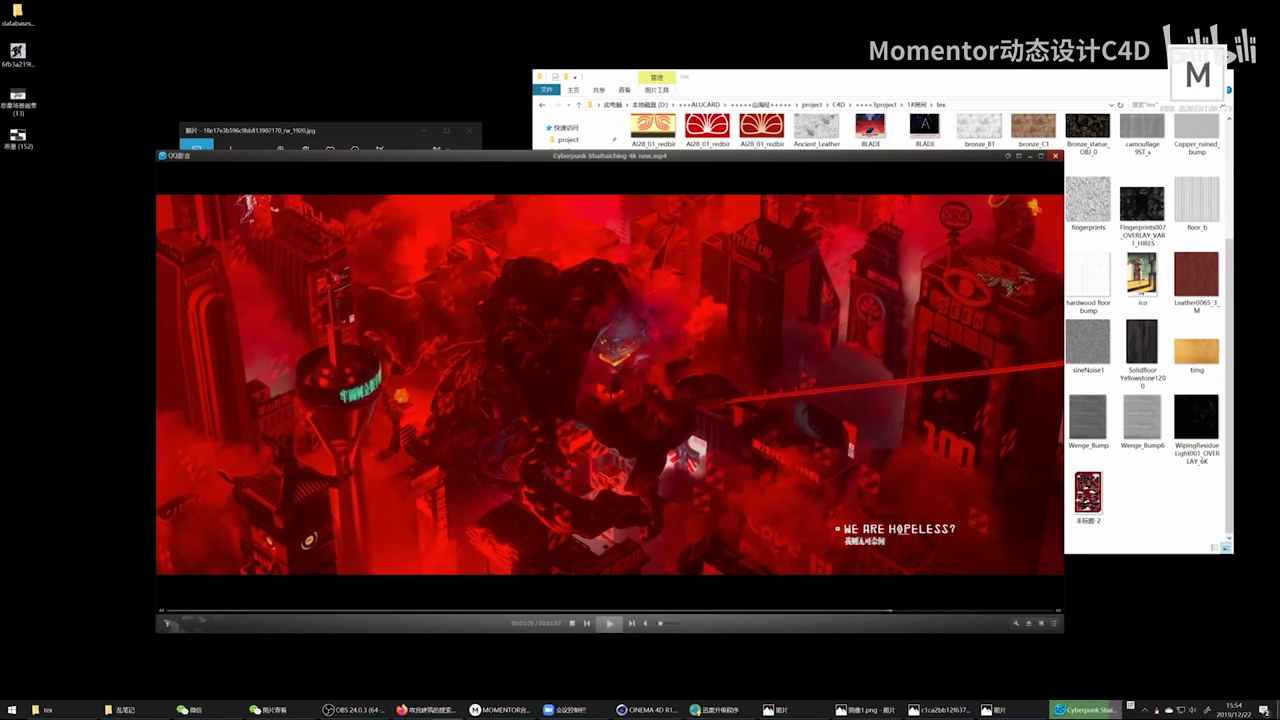
pyautogui.press('super+d')
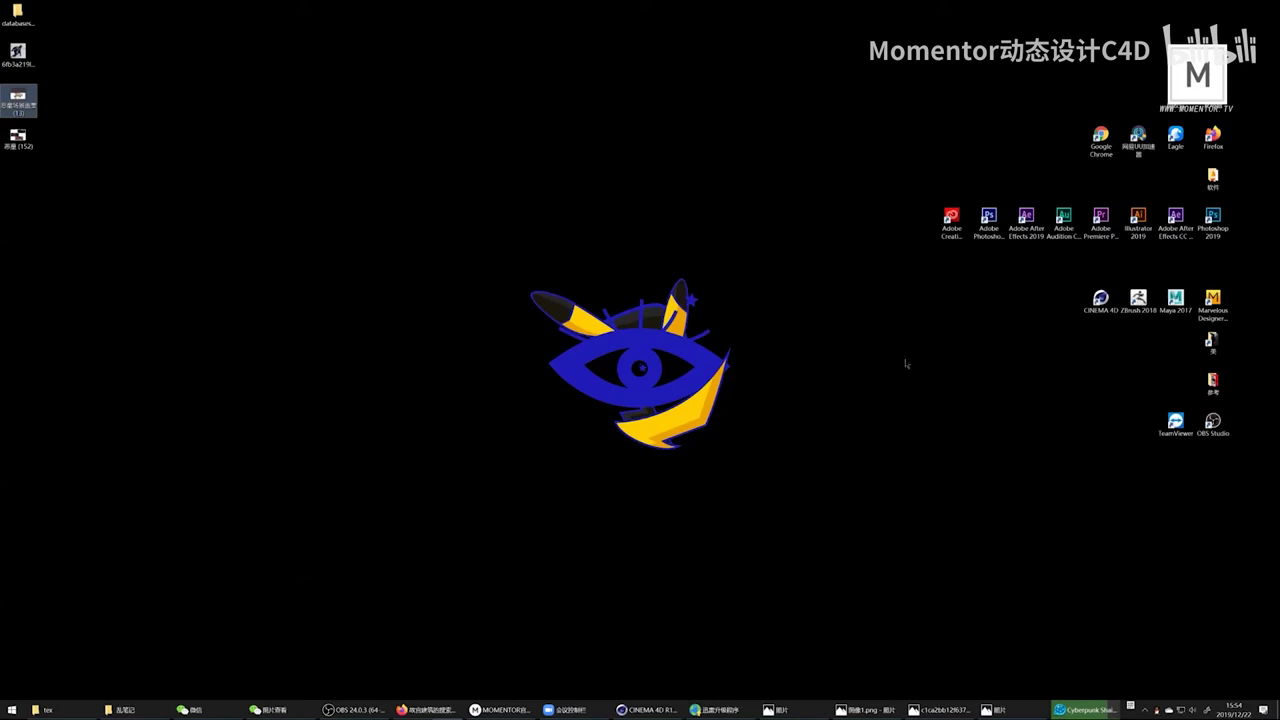
# Step: Open File Explorer, dismiss the Thunder update popup, and reach the reference folder on drive D:
pyautogui.click(1228, 100)
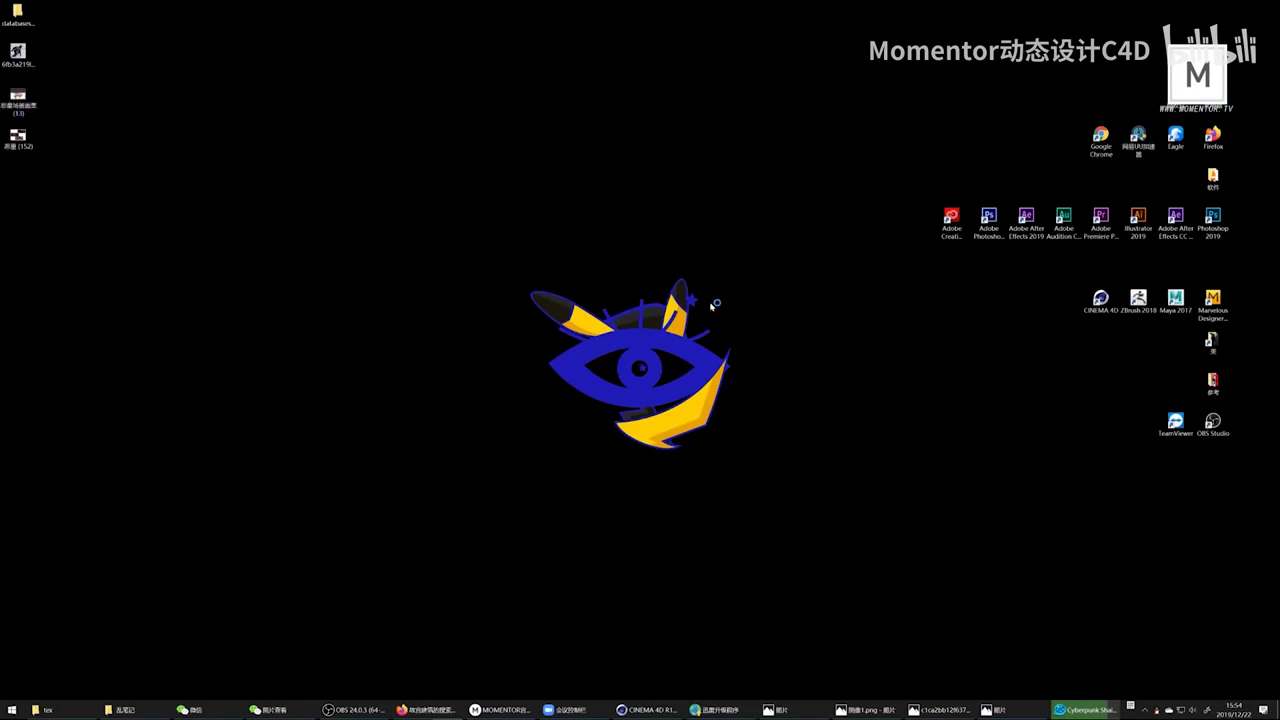
pyautogui.press('super+e')
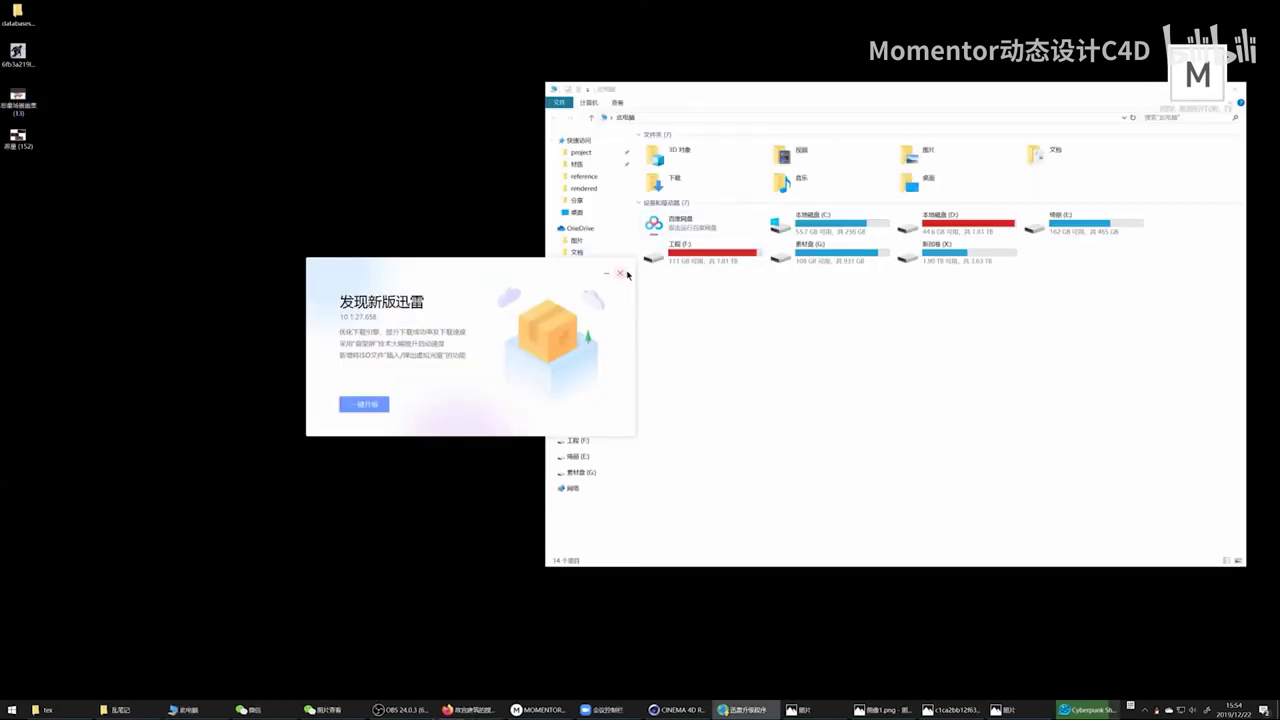
pyautogui.click(619, 272)
pyautogui.doubleClick(935, 225)
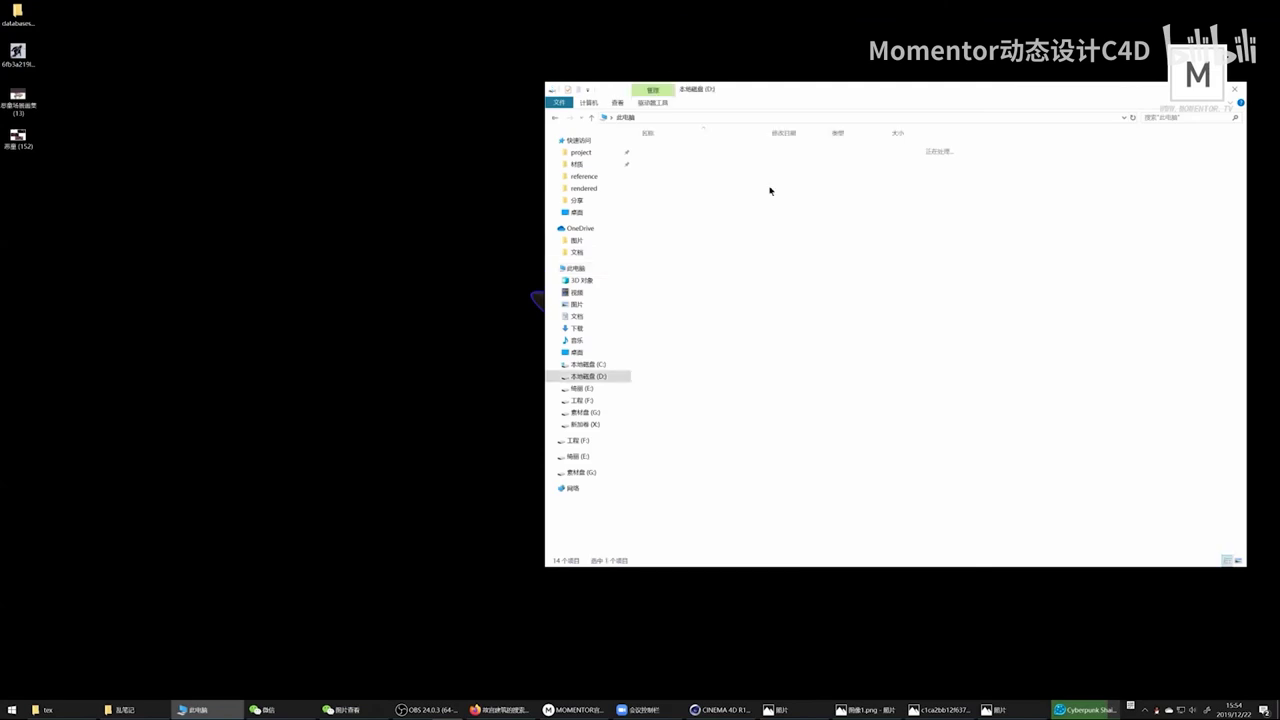
pyautogui.click(581, 152)
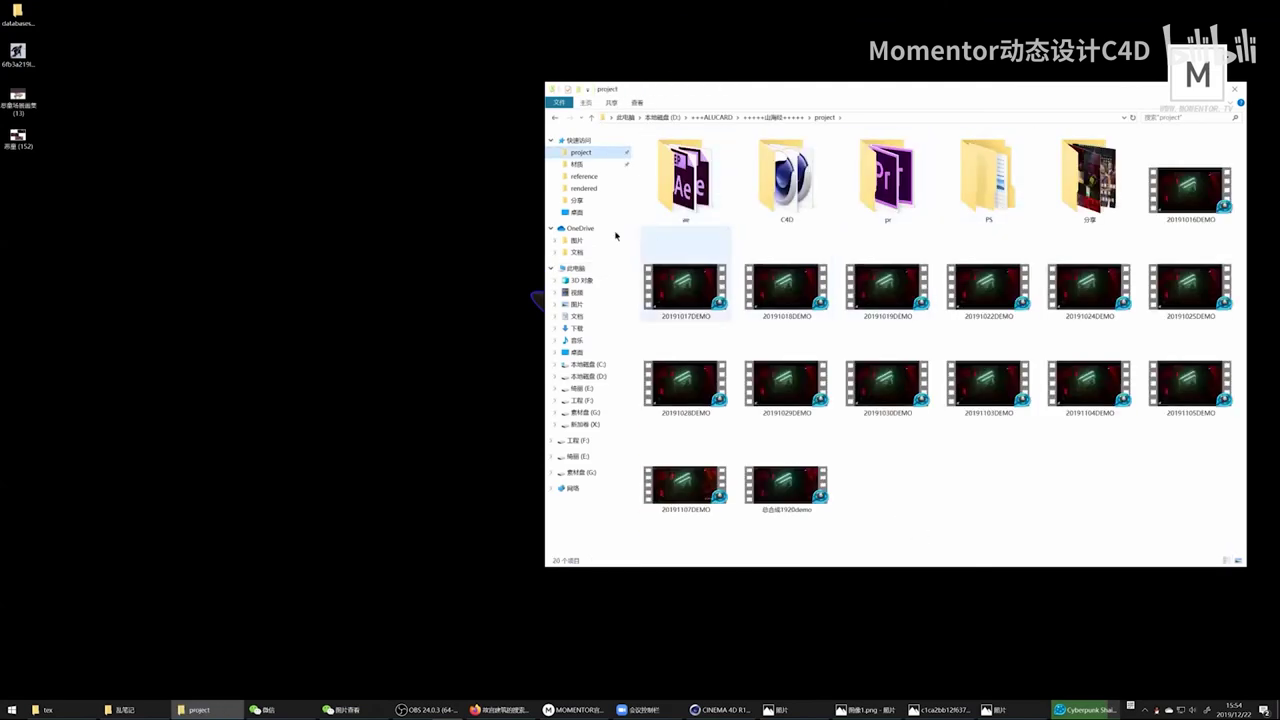
pyautogui.click(584, 176)
pyautogui.rightClick(588, 178)
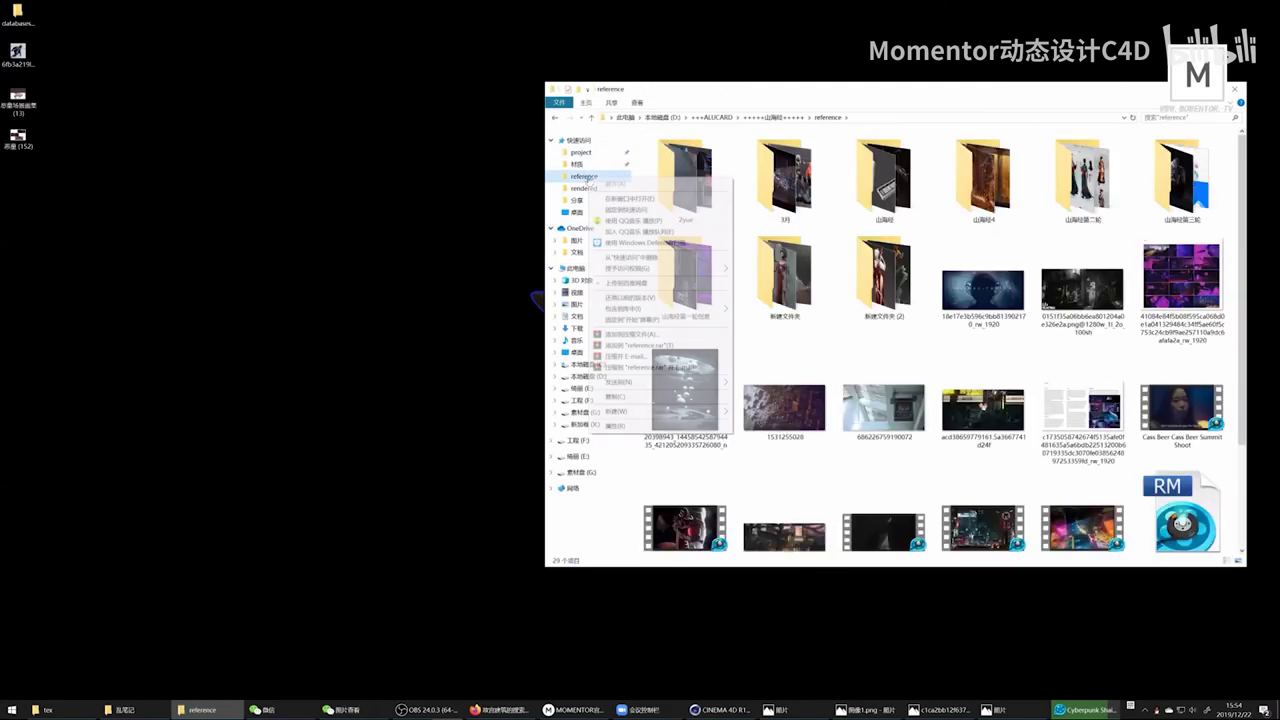
pyautogui.click(720, 92)
pyautogui.moveTo(720, 92); pyautogui.dragTo(917, 231)
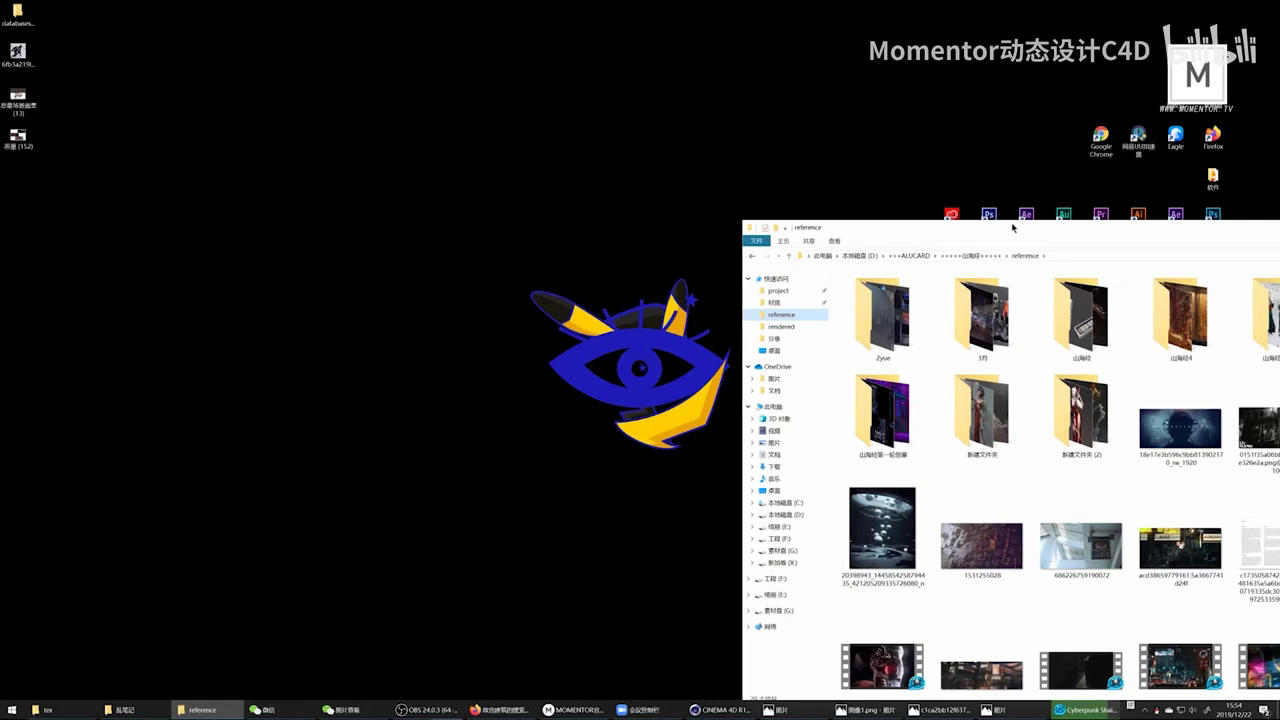
pyautogui.moveTo(1012, 228); pyautogui.dragTo(641, 117)
# Step: From 山海经, open desgin设计 > project and select the PS folder
pyautogui.click(616, 142)
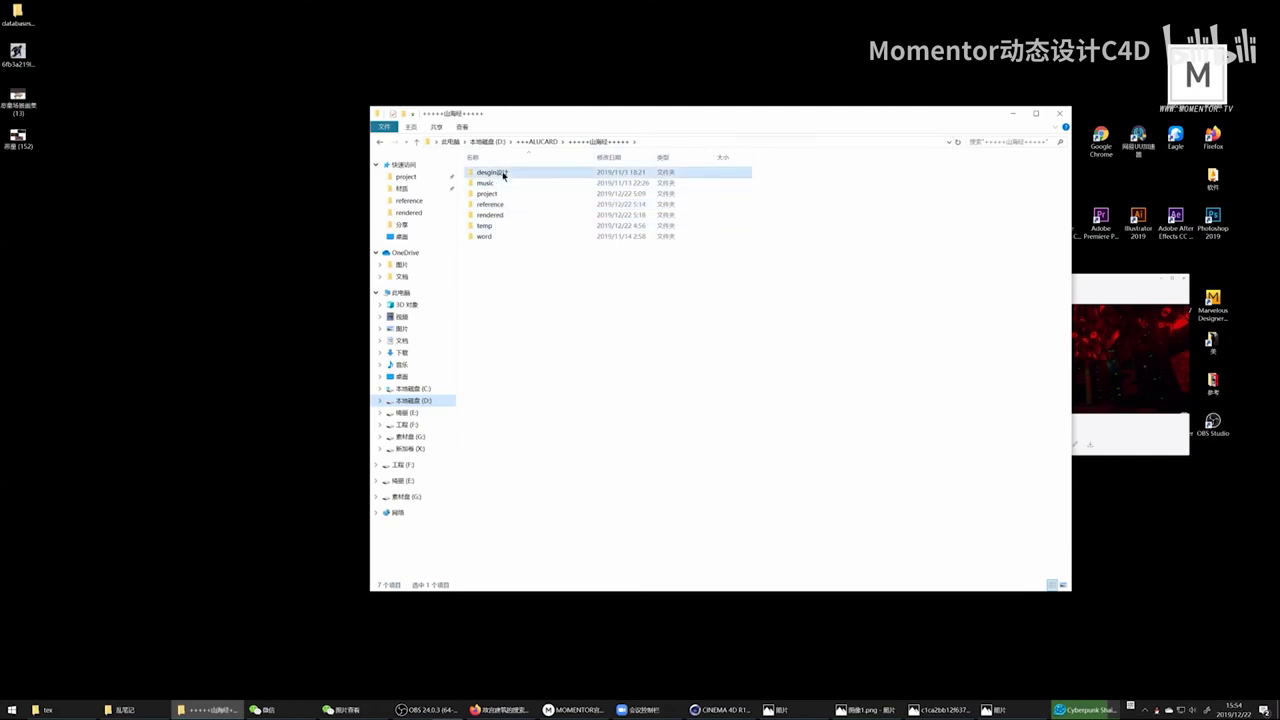
pyautogui.doubleClick(491, 173)
pyautogui.doubleClick(515, 175)
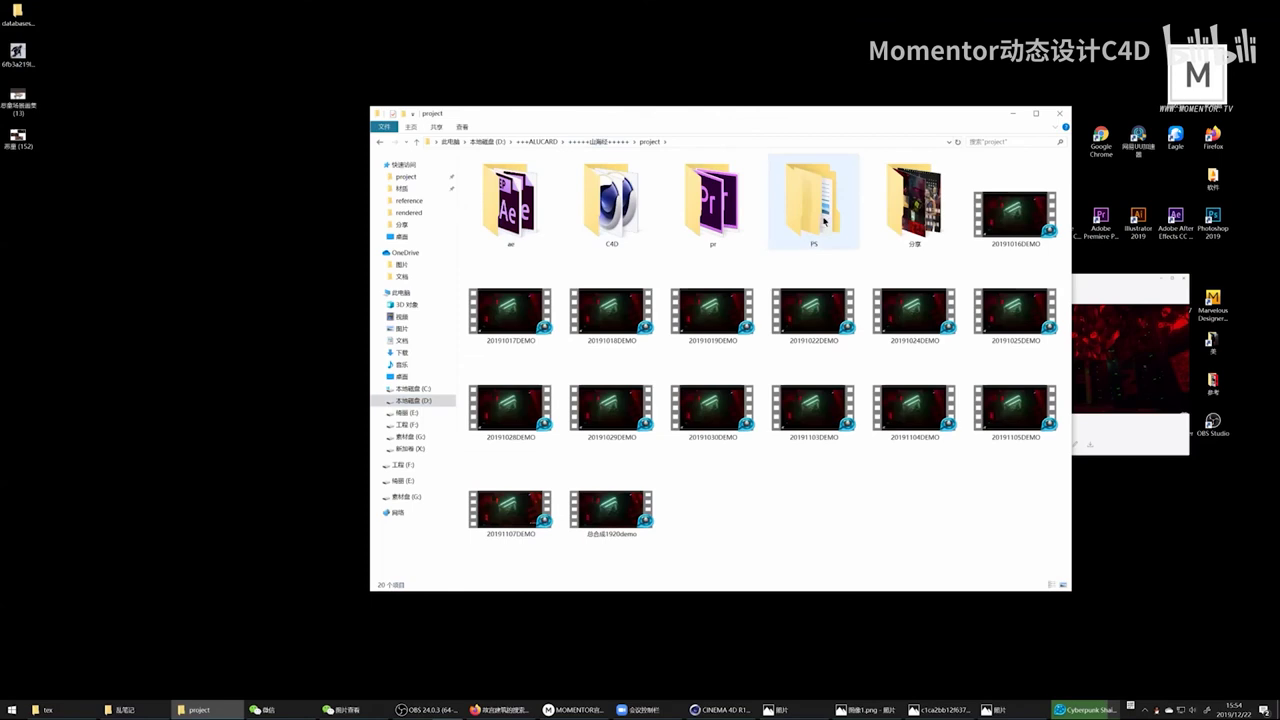
pyautogui.click(825, 221)
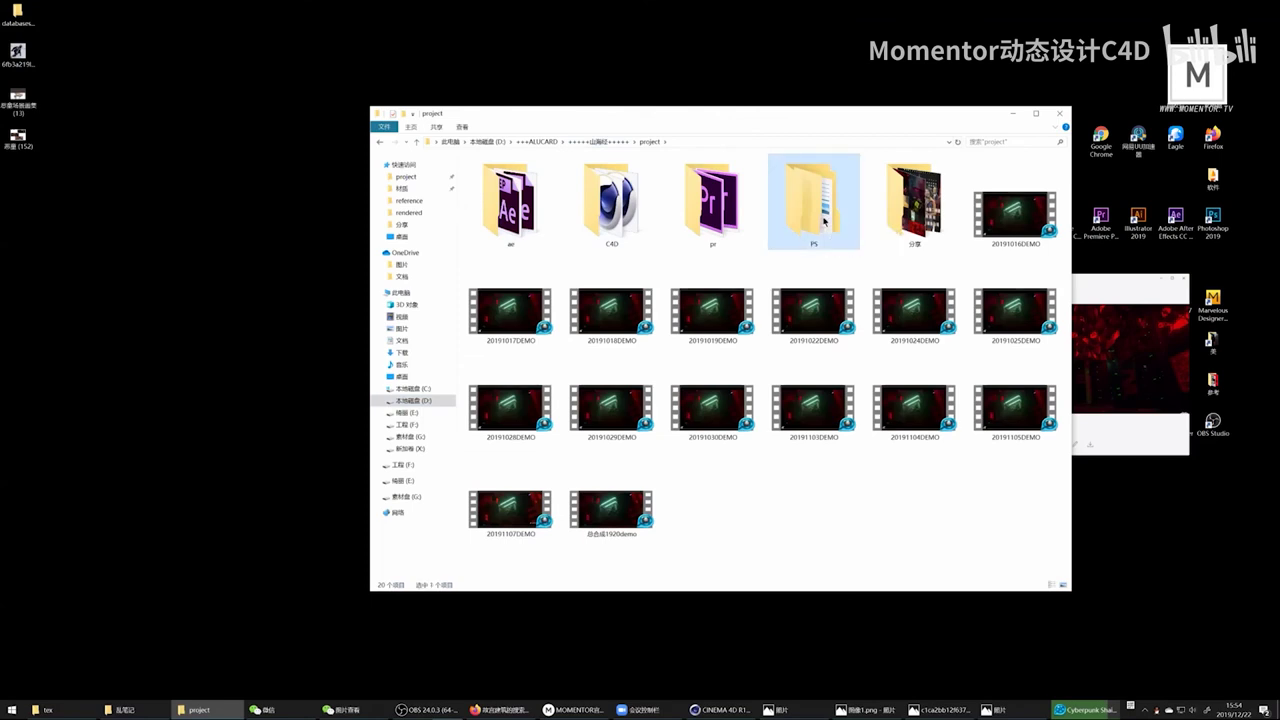
# Step: View 字体logo.jpg from the 分享 folder in Photos, restored to a wider window moved left
pyautogui.doubleClick(912, 205)
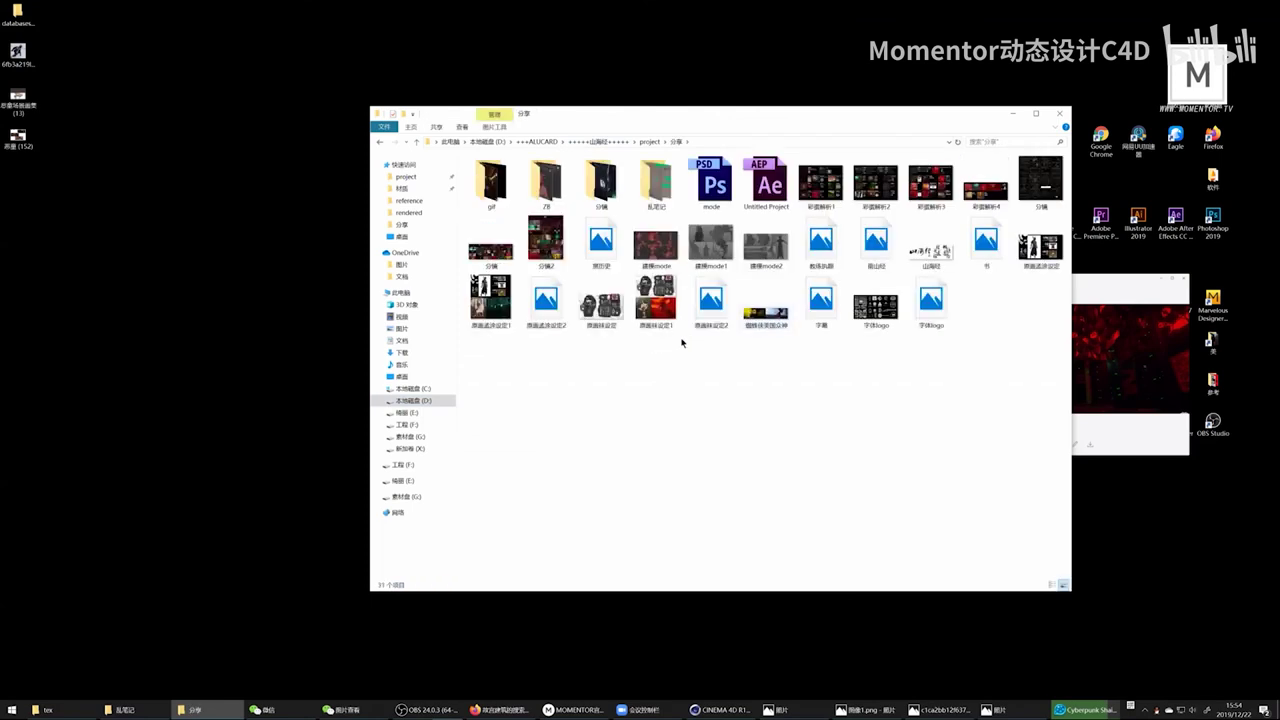
pyautogui.doubleClick(876, 318)
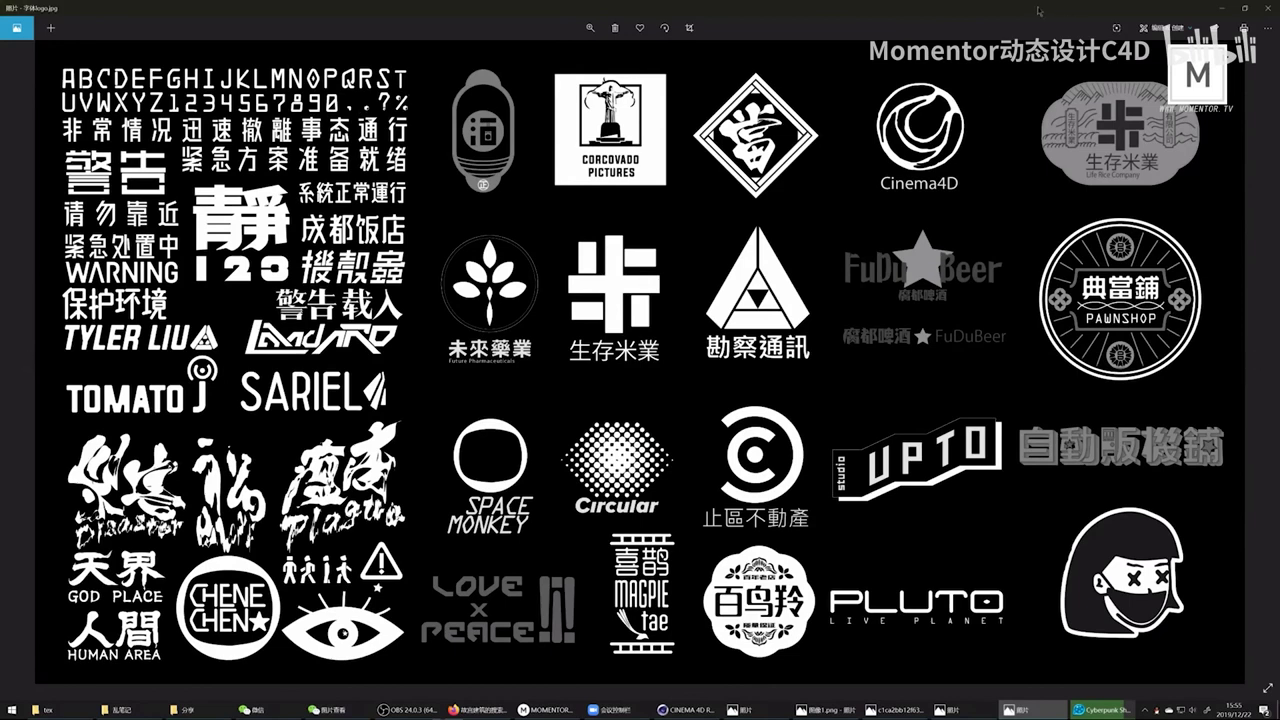
pyautogui.doubleClick(1038, 11)
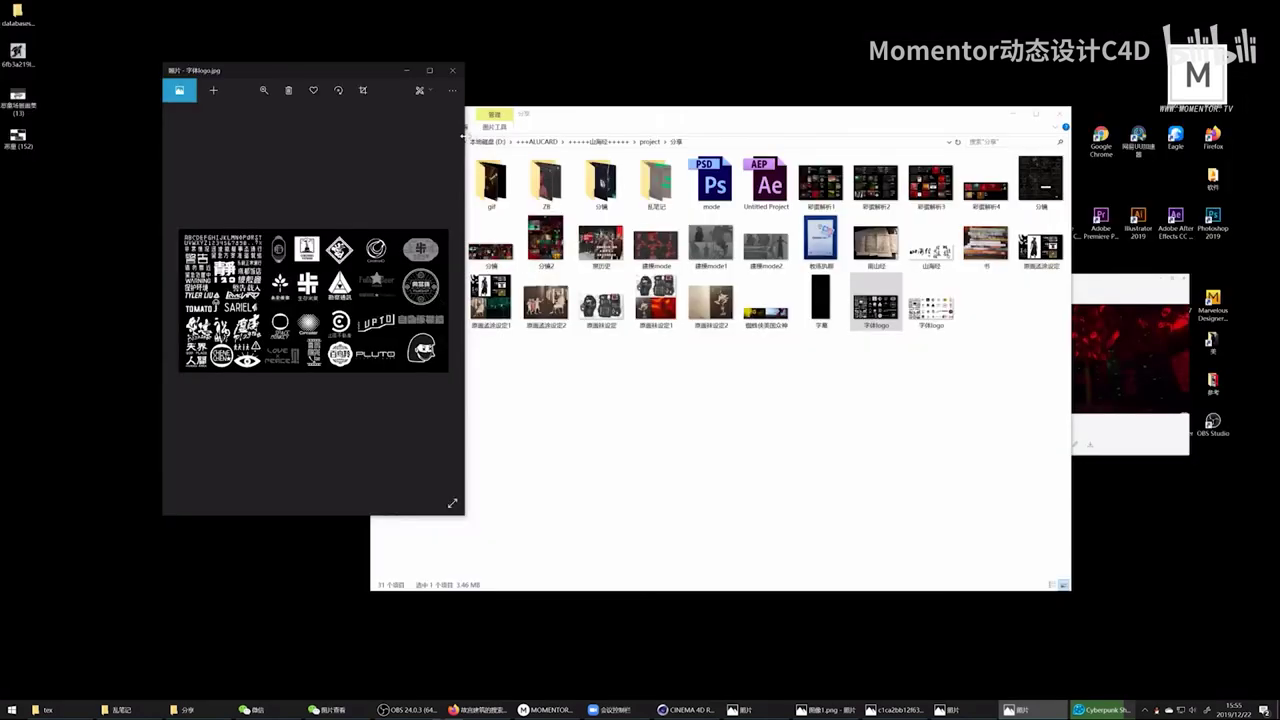
pyautogui.moveTo(463, 135); pyautogui.dragTo(823, 135)
pyautogui.moveTo(526, 84); pyautogui.dragTo(405, 78)
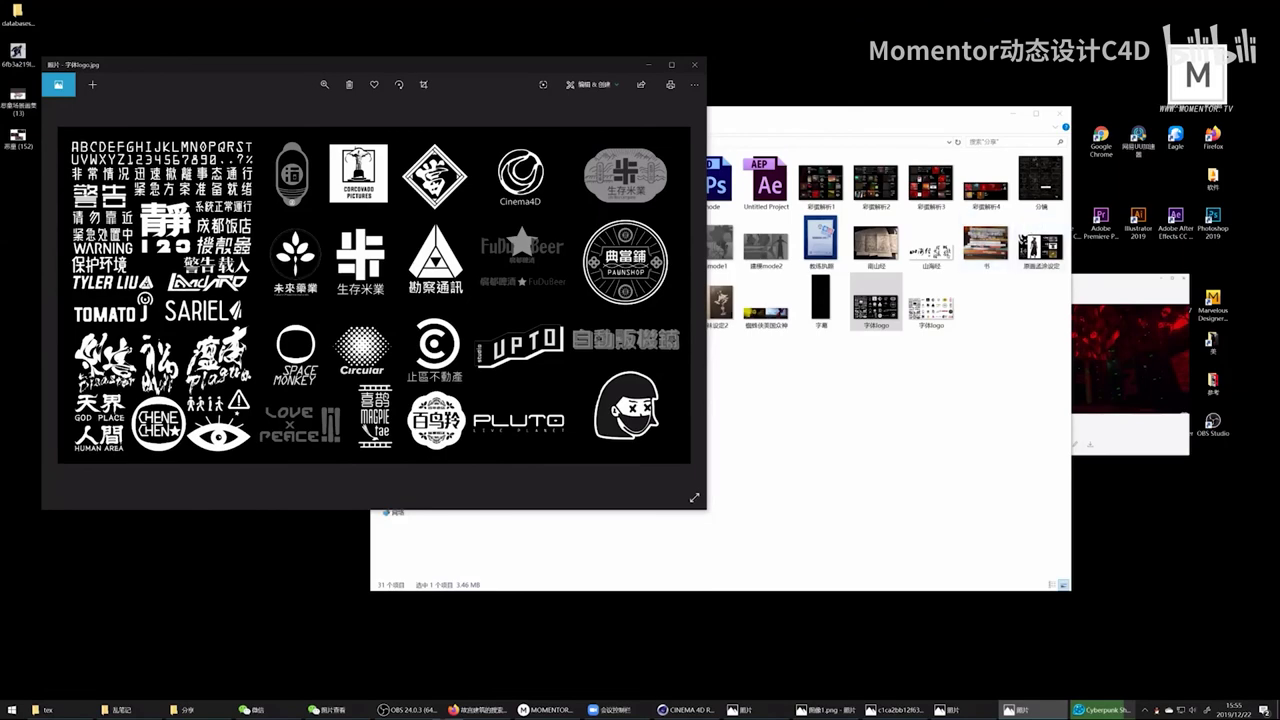
# Step: Open a new Explorer window and navigate to the C:\Windows\Fonts folder
pyautogui.press('super+e')
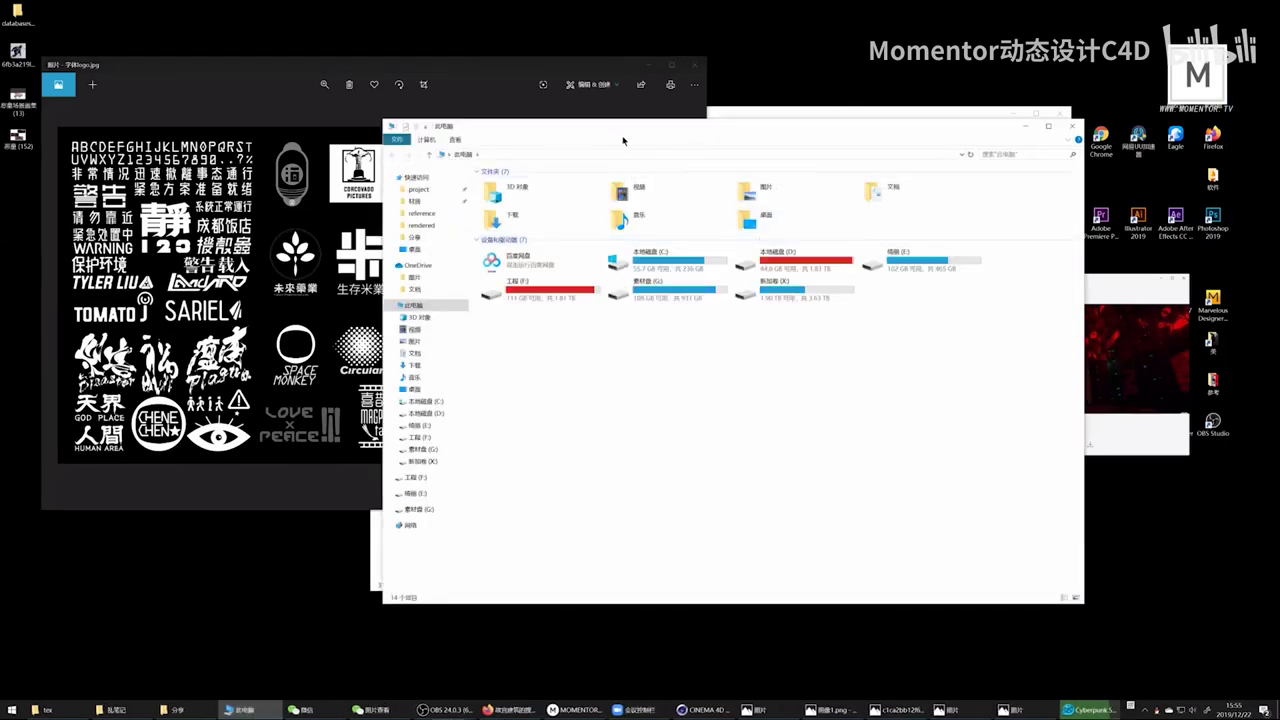
pyautogui.moveTo(622, 140); pyautogui.dragTo(873, 122)
pyautogui.doubleClick(900, 245)
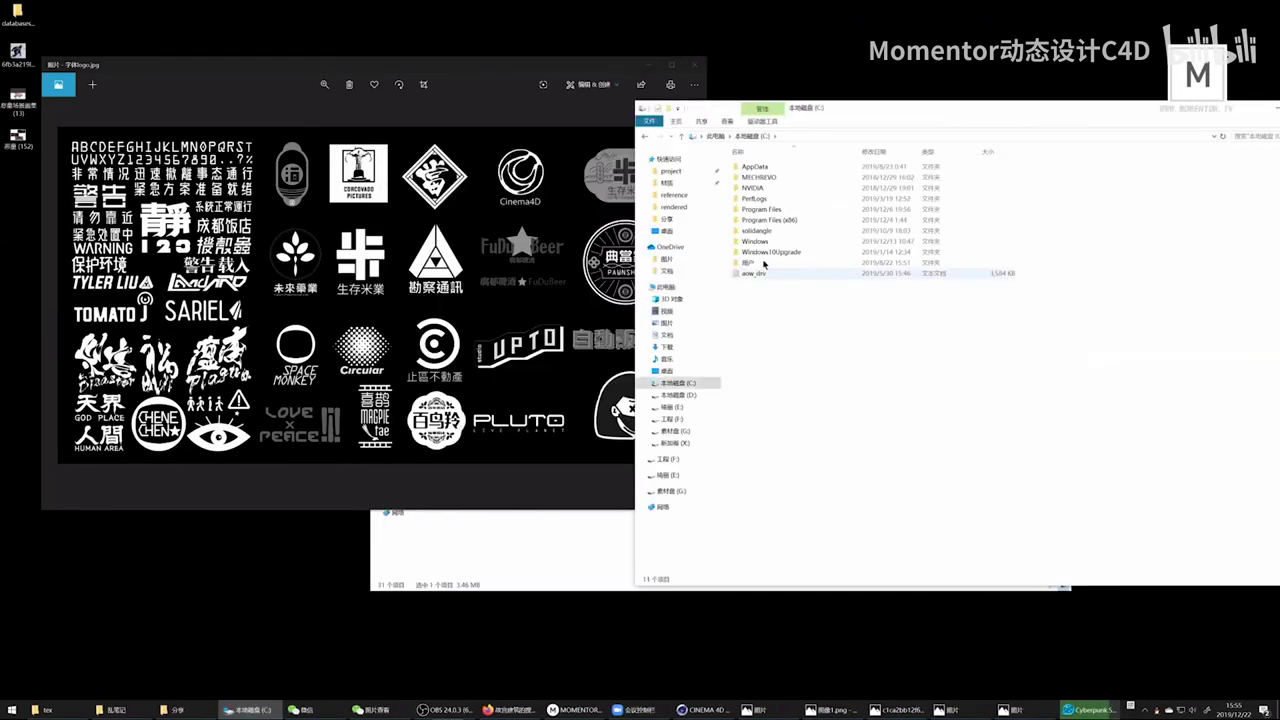
pyautogui.click(766, 243)
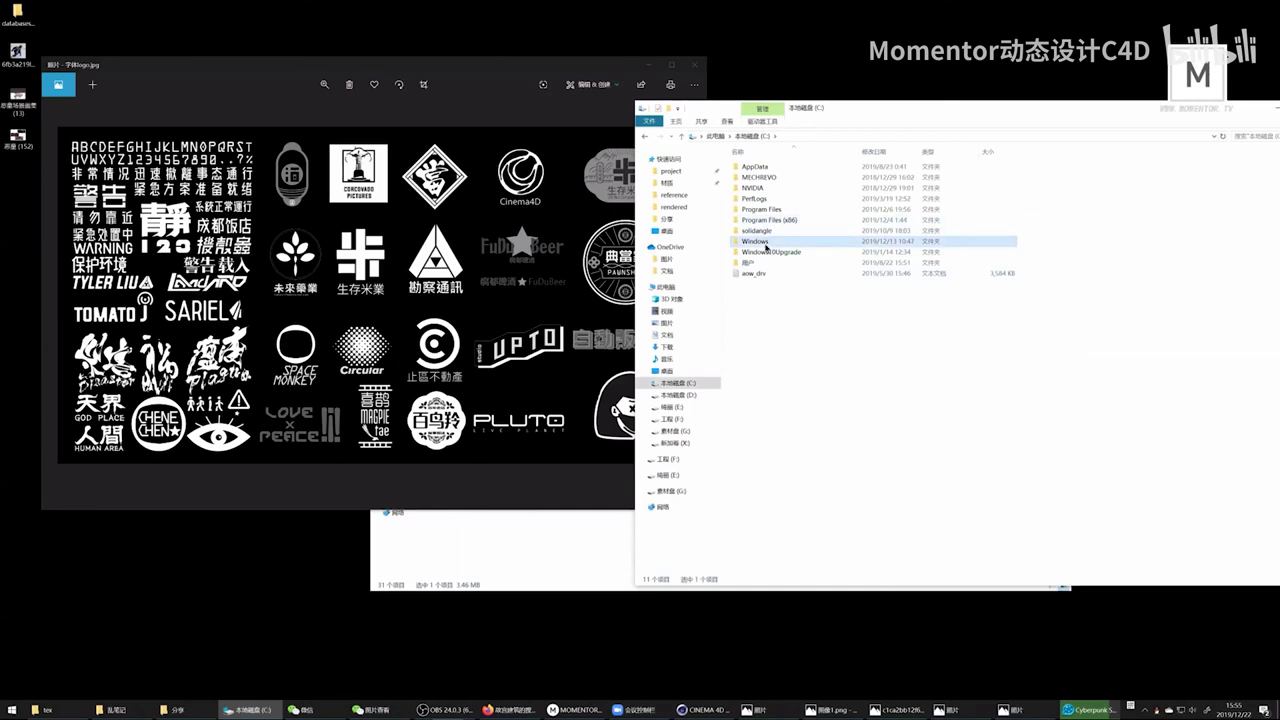
pyautogui.doubleClick(770, 219)
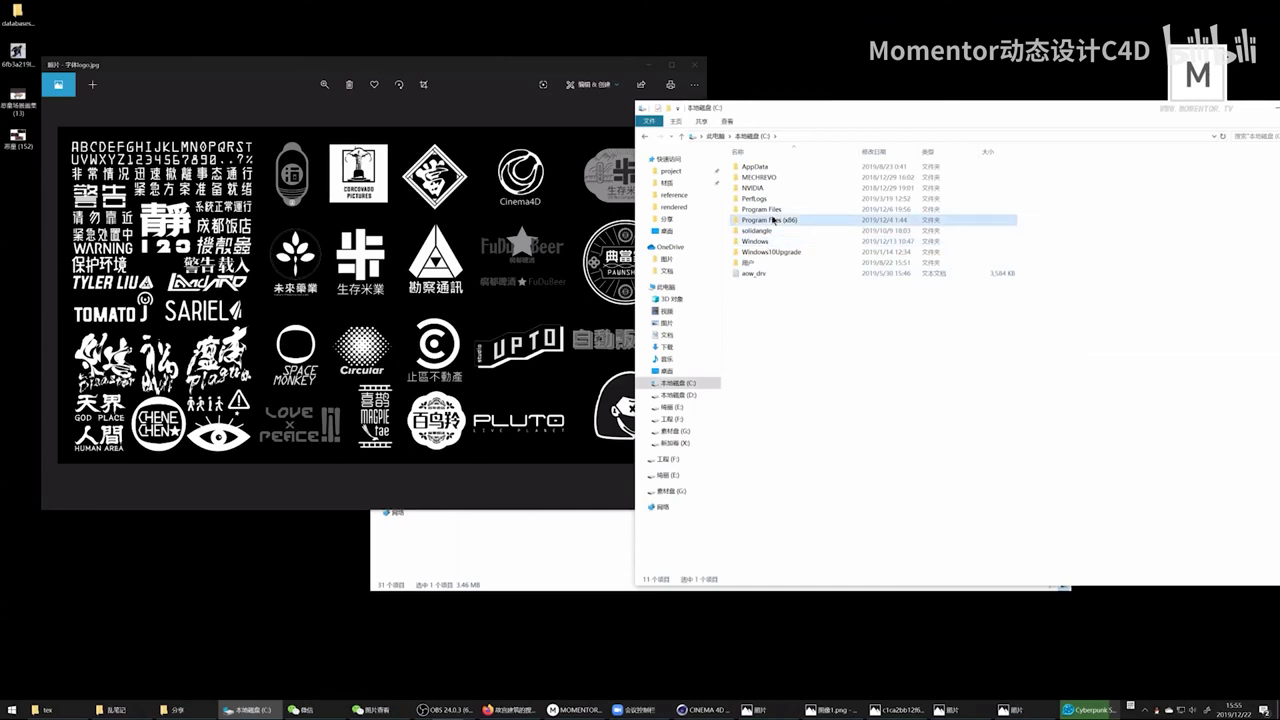
pyautogui.hotkey('alt', 'Left')
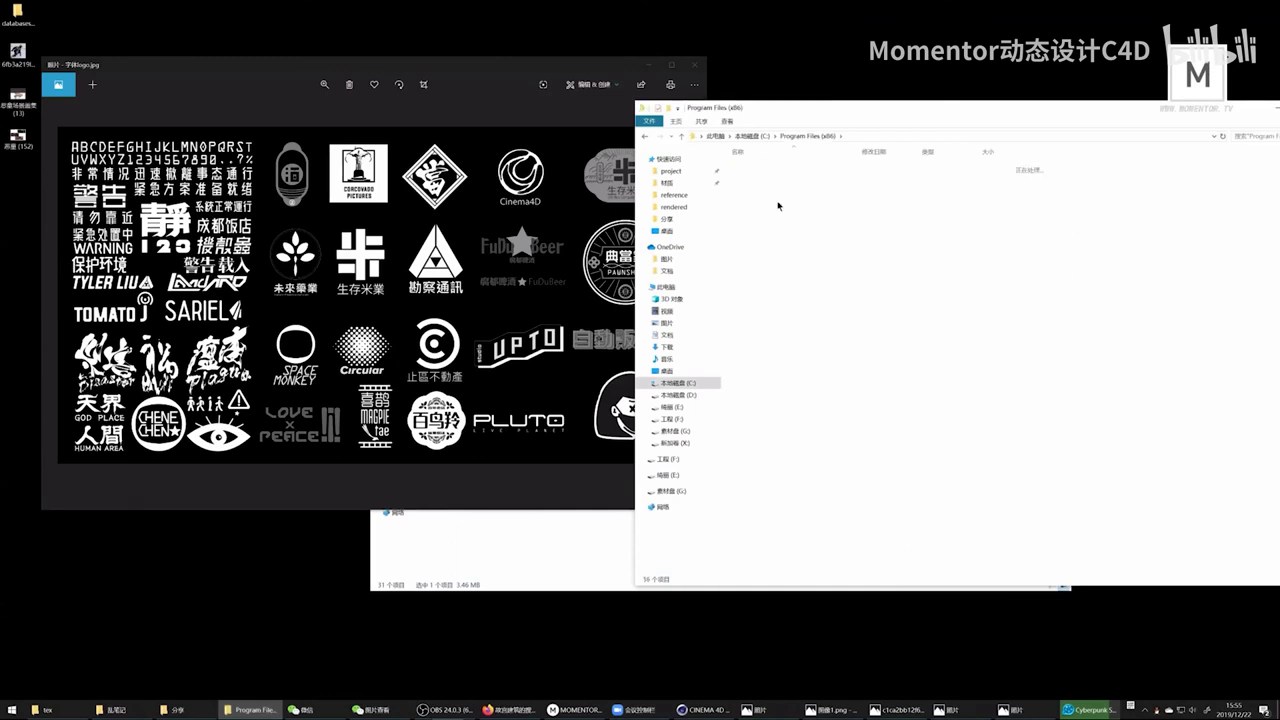
pyautogui.click(771, 242)
pyautogui.doubleClick(771, 242)
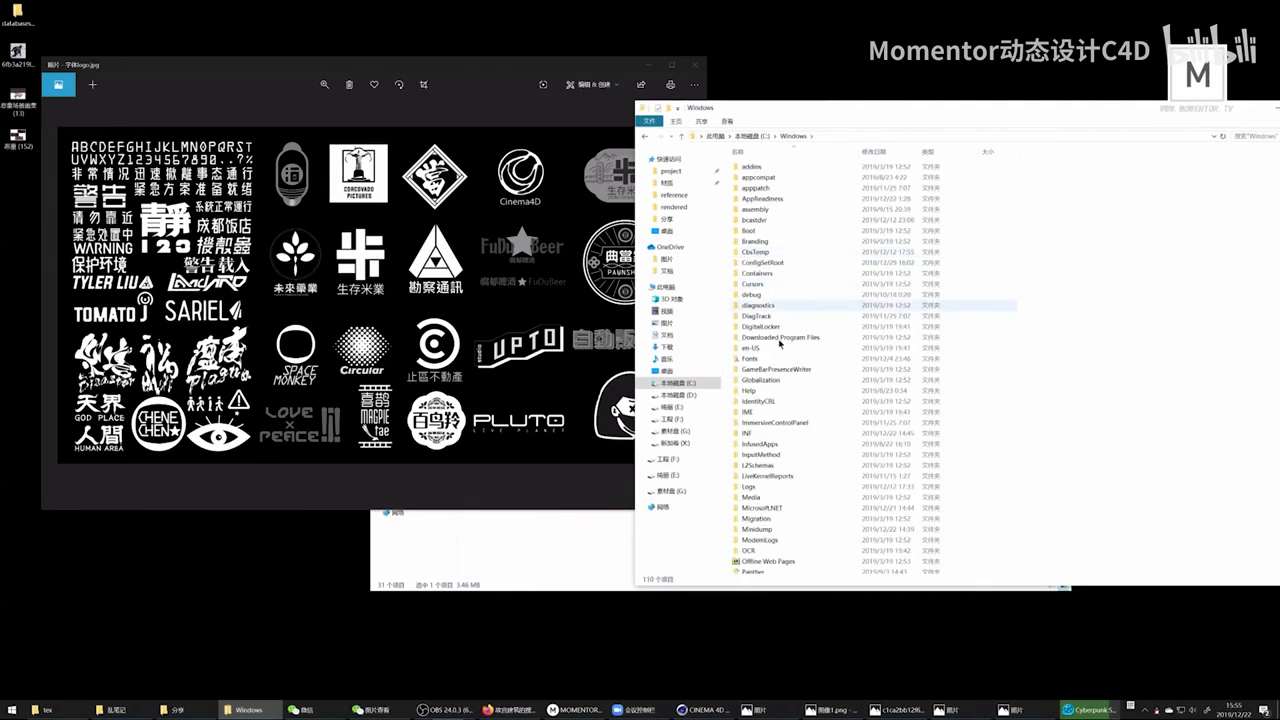
pyautogui.doubleClick(765, 362)
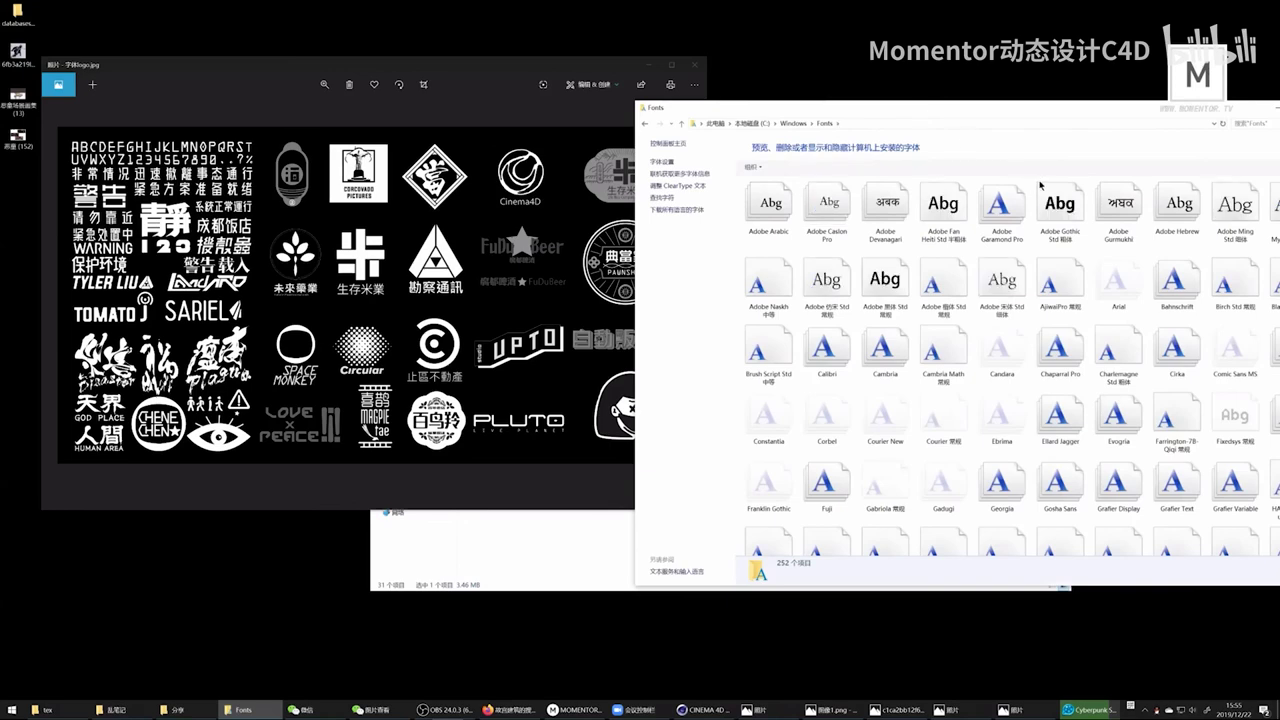
pyautogui.moveTo(1024, 107); pyautogui.dragTo(944, 97)
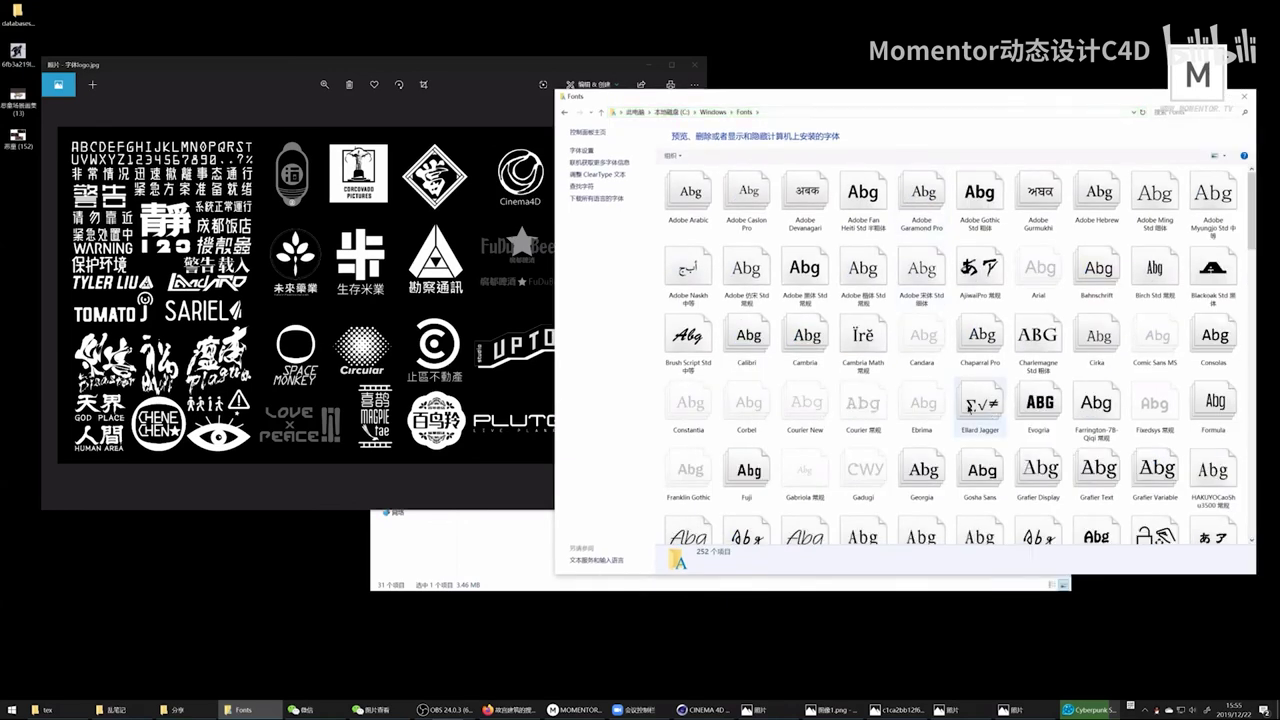
# Step: Browse the installed fonts, viewing Microsoft YaHei UI, LeiAlucard Alucard and Letter Gothic beside the logo sheet
pyautogui.scroll(-2, 975, 410)
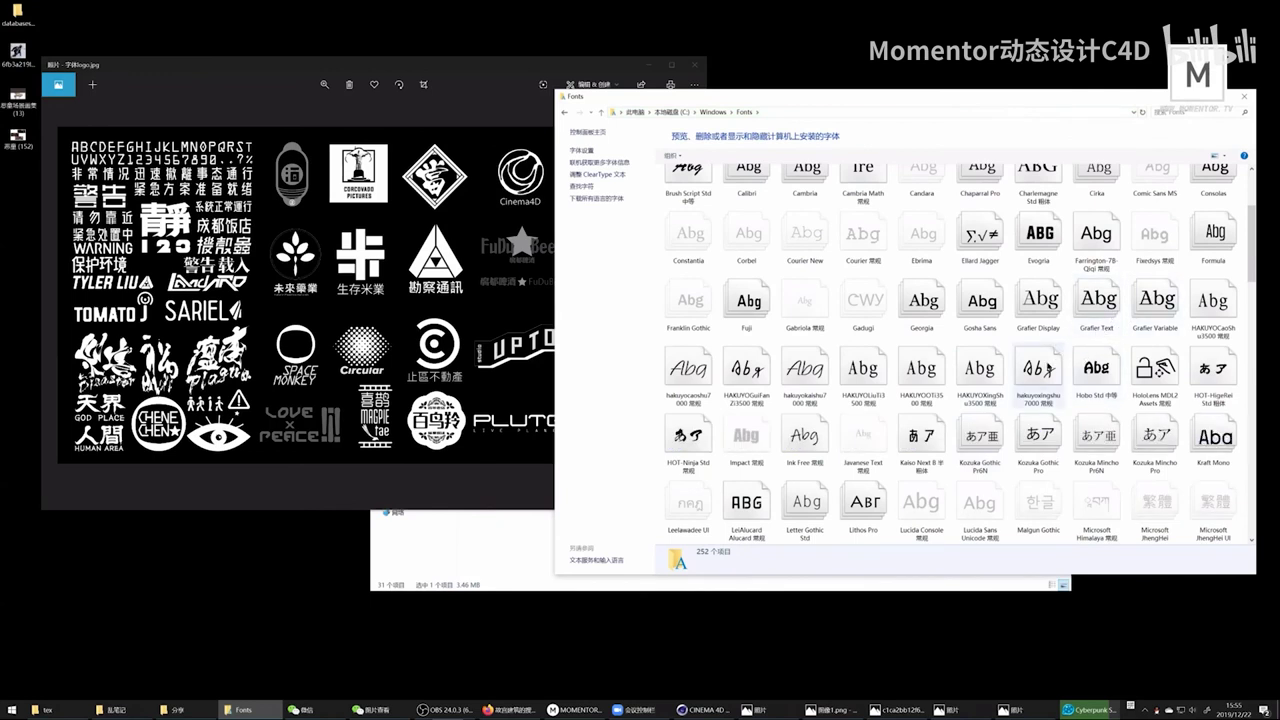
pyautogui.scroll(-3, 1074, 428)
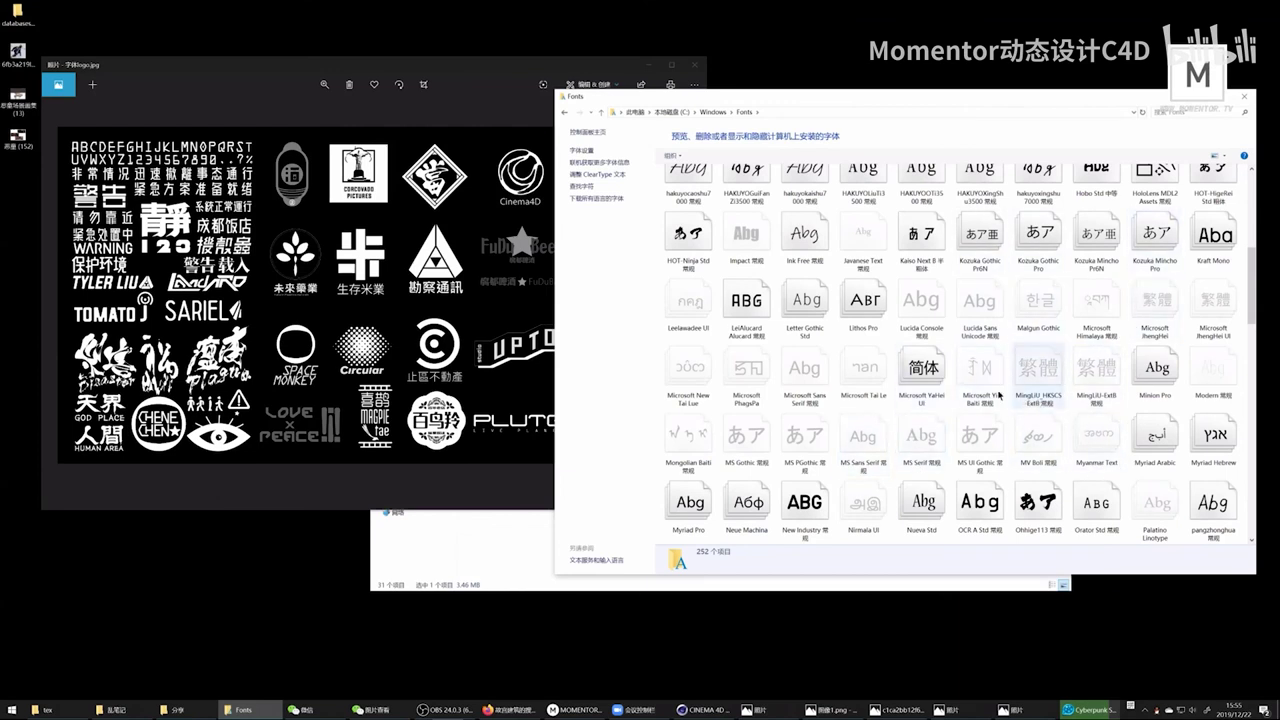
pyautogui.click(921, 372)
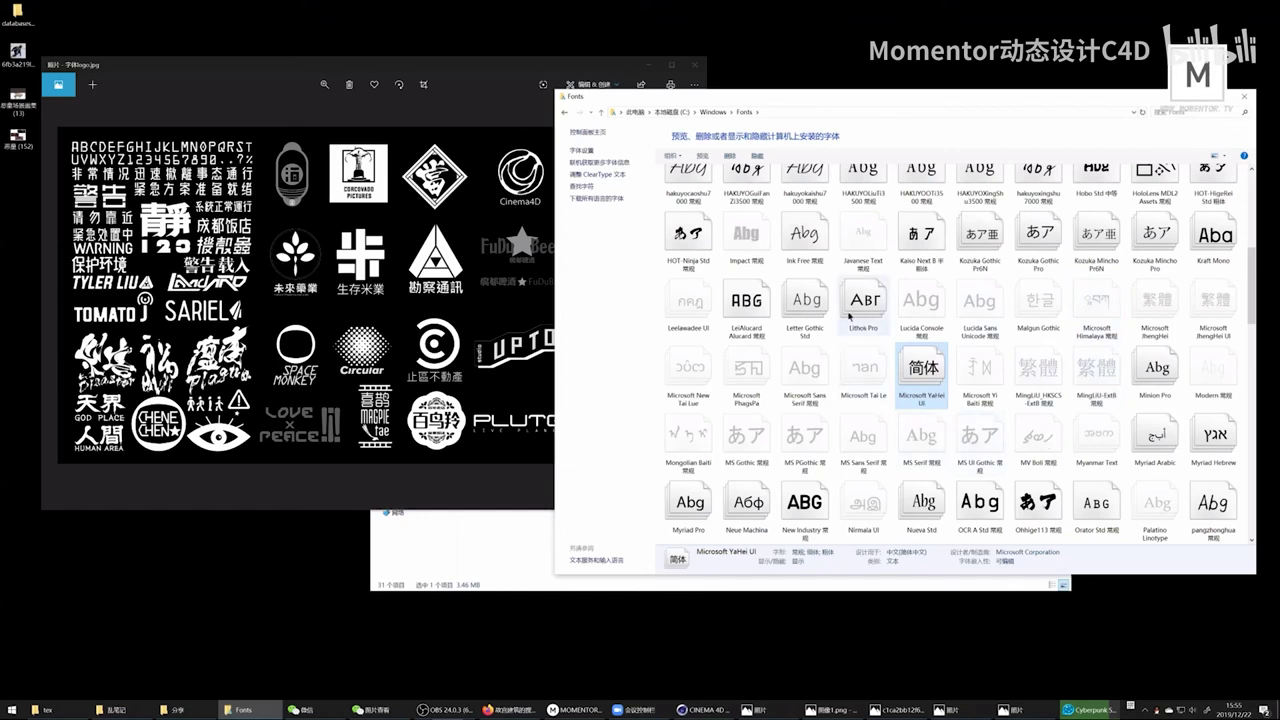
pyautogui.click(752, 312)
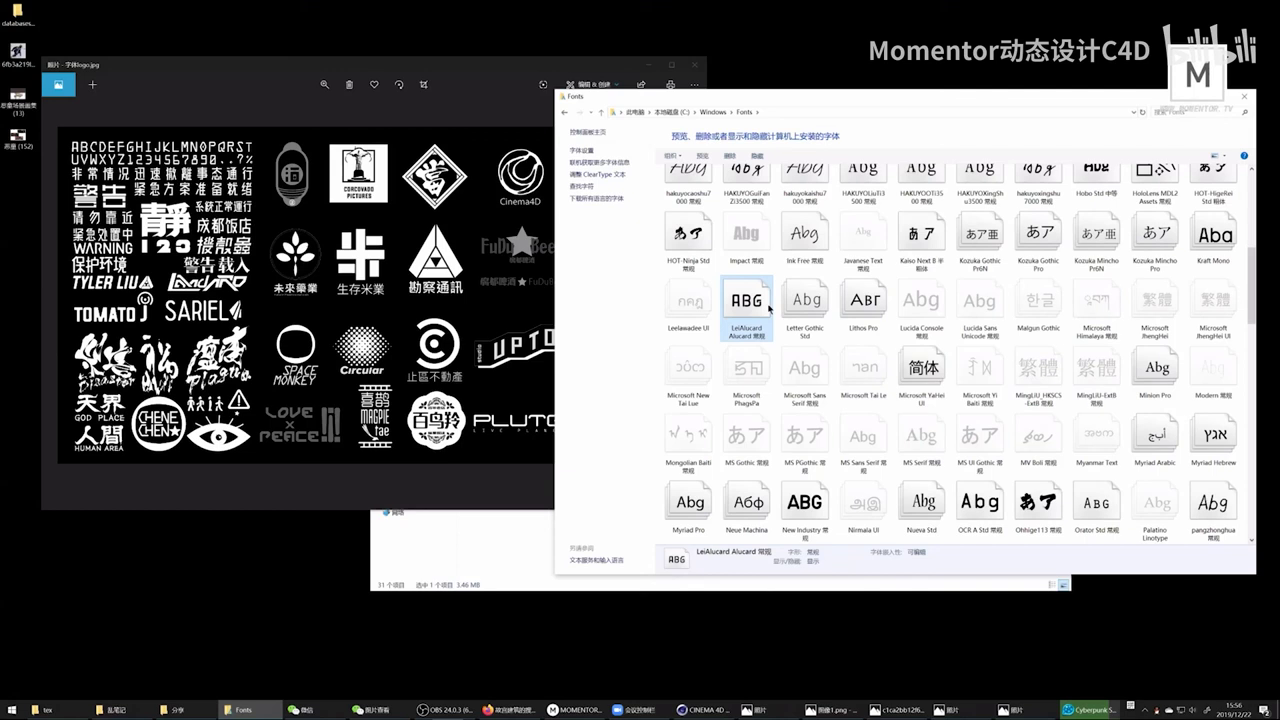
pyautogui.click(510, 64)
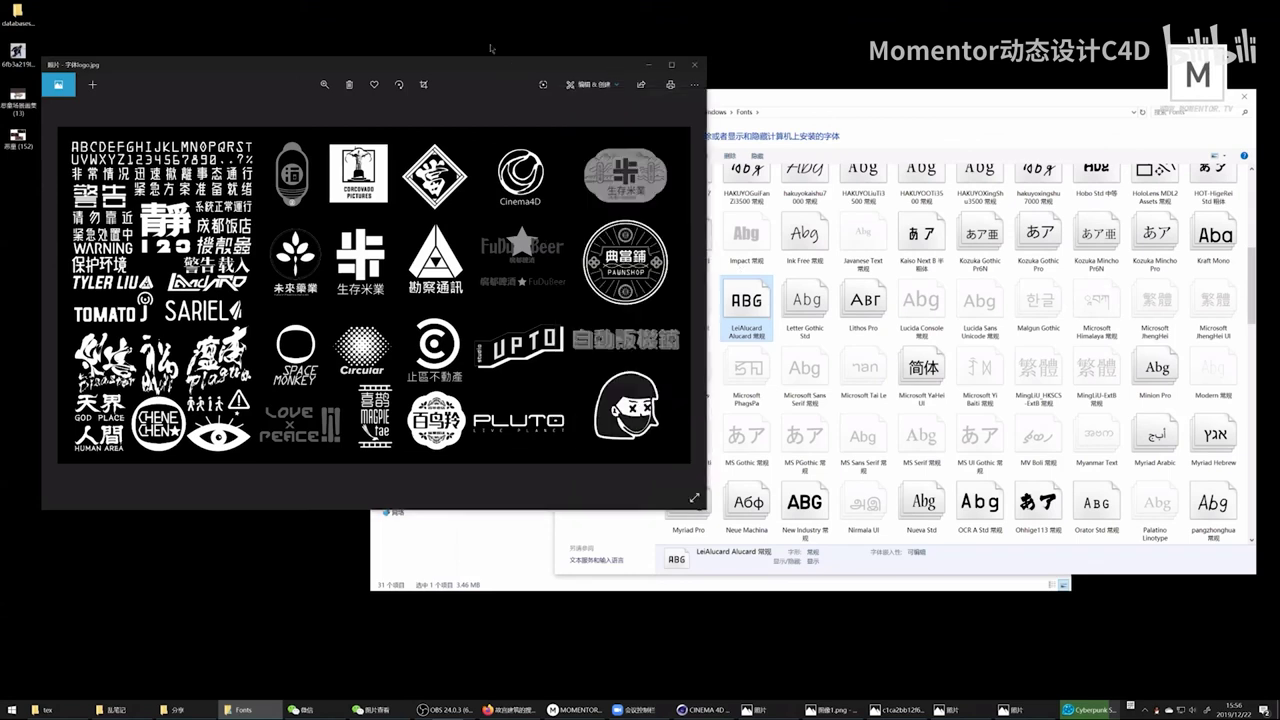
pyautogui.moveTo(490, 62); pyautogui.dragTo(454, 12)
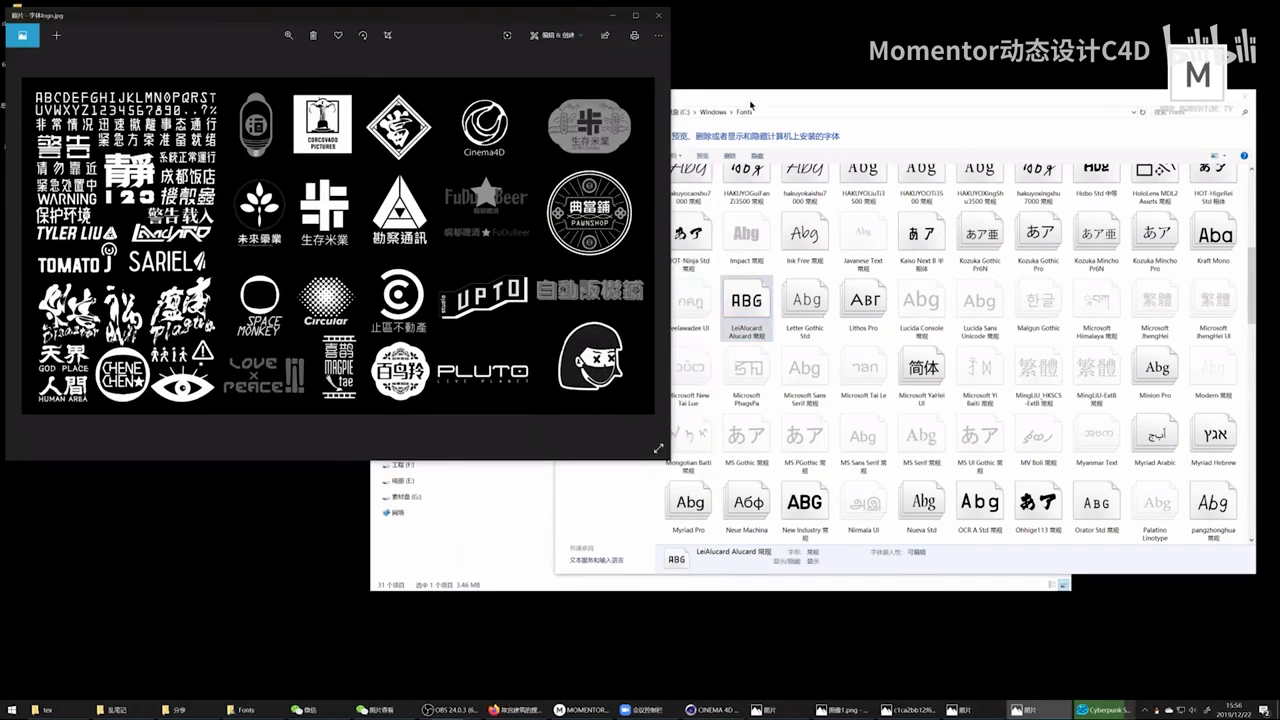
pyautogui.click(753, 106)
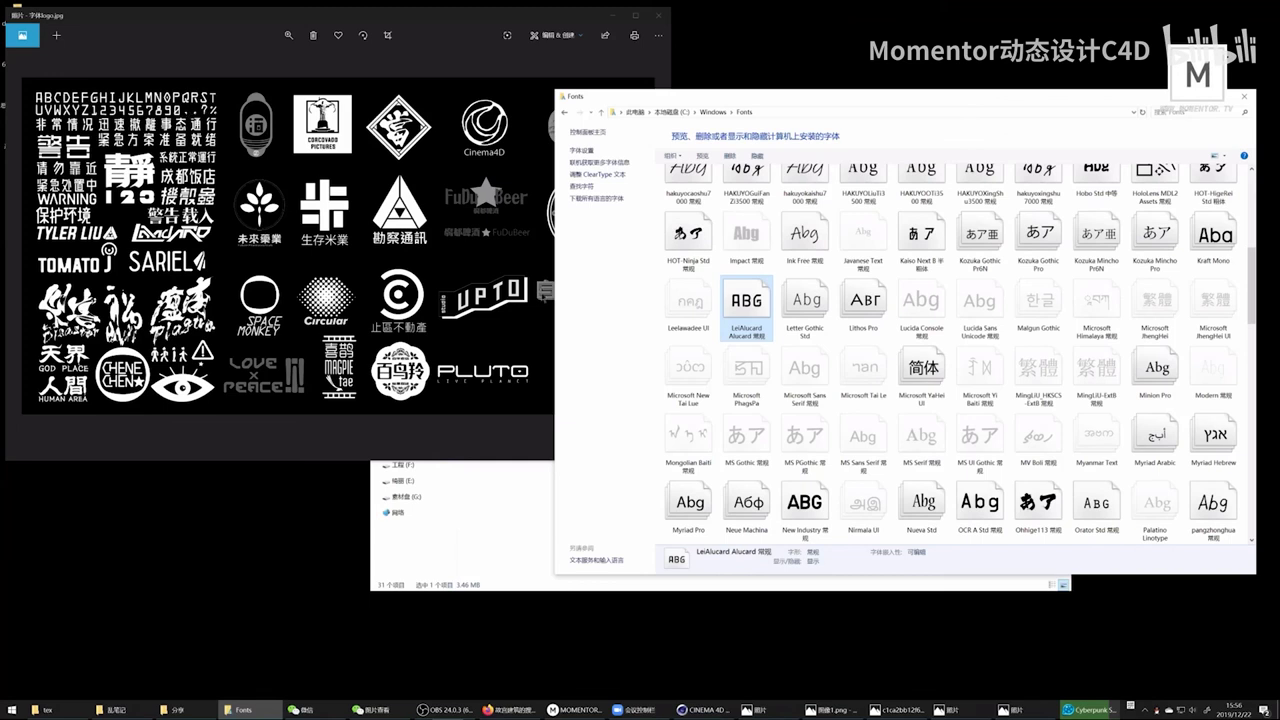
pyautogui.click(805, 305)
pyautogui.click(748, 303)
pyautogui.click(575, 710)
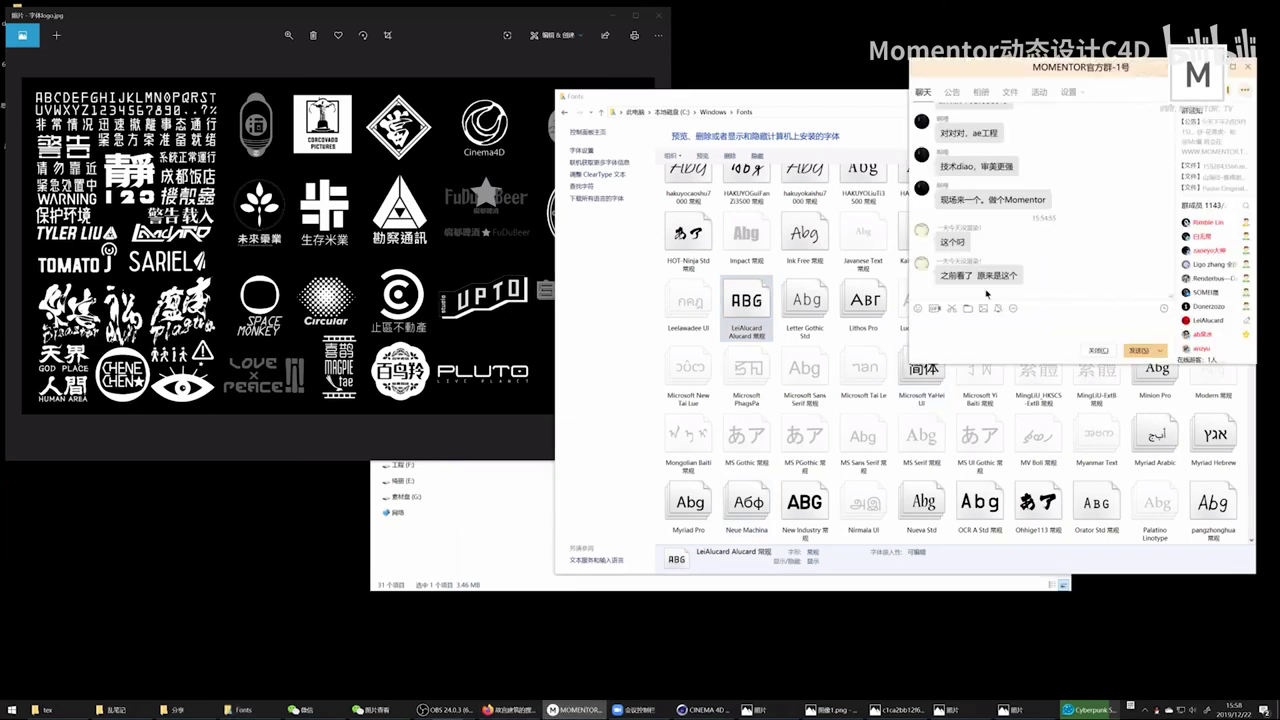
pyautogui.scroll(-6, 1091, 237)
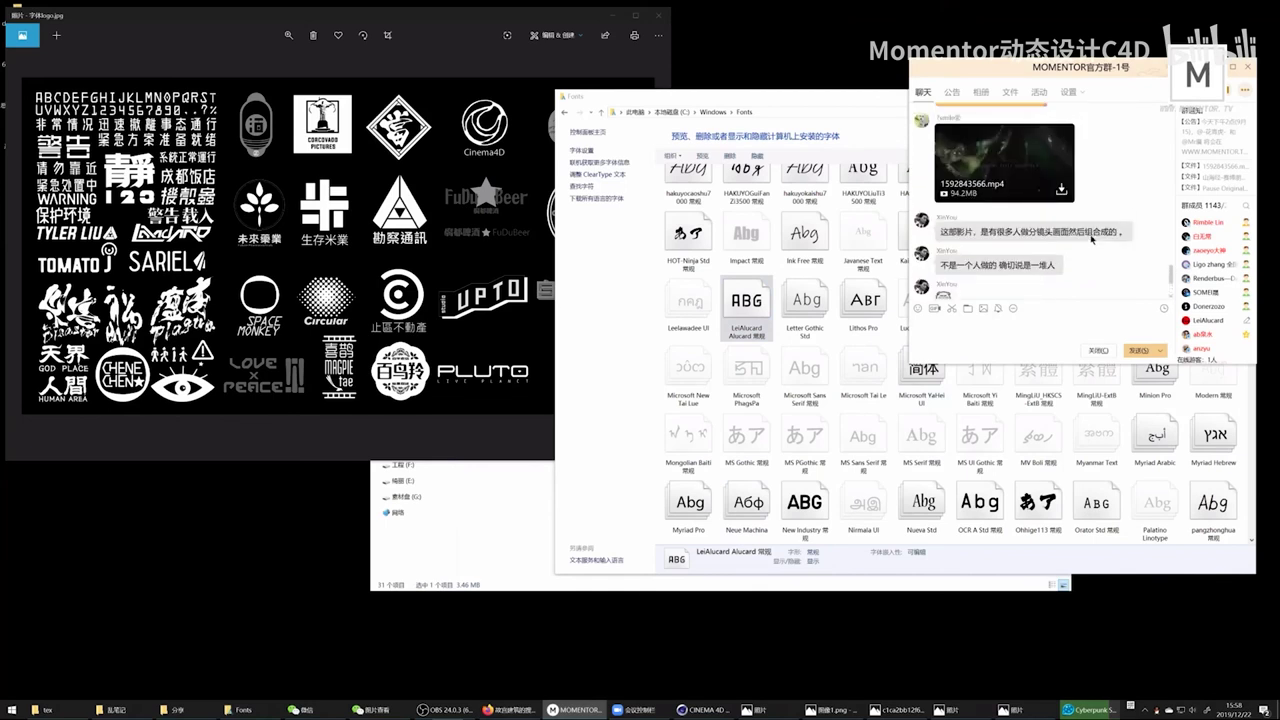
pyautogui.click(1217, 67)
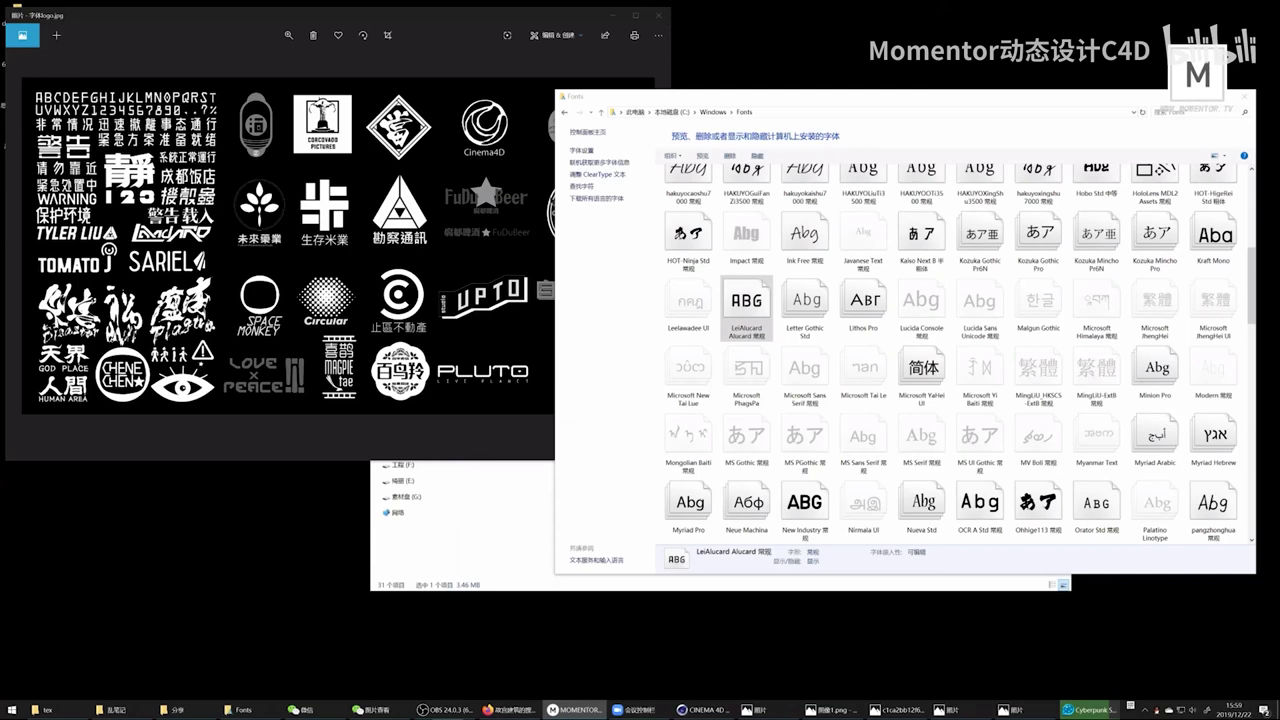
# Step: Close the Fonts folder window and launch After Effects
pyautogui.click(1246, 97)
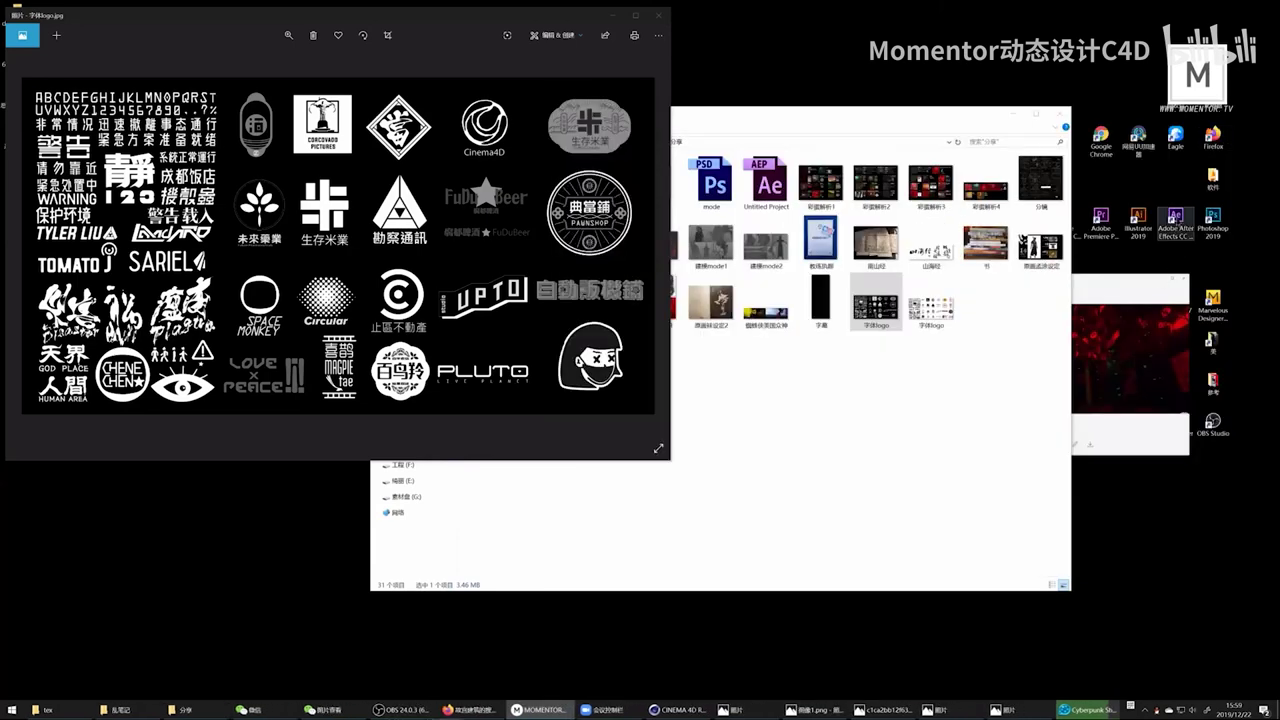
pyautogui.click(1101, 225)
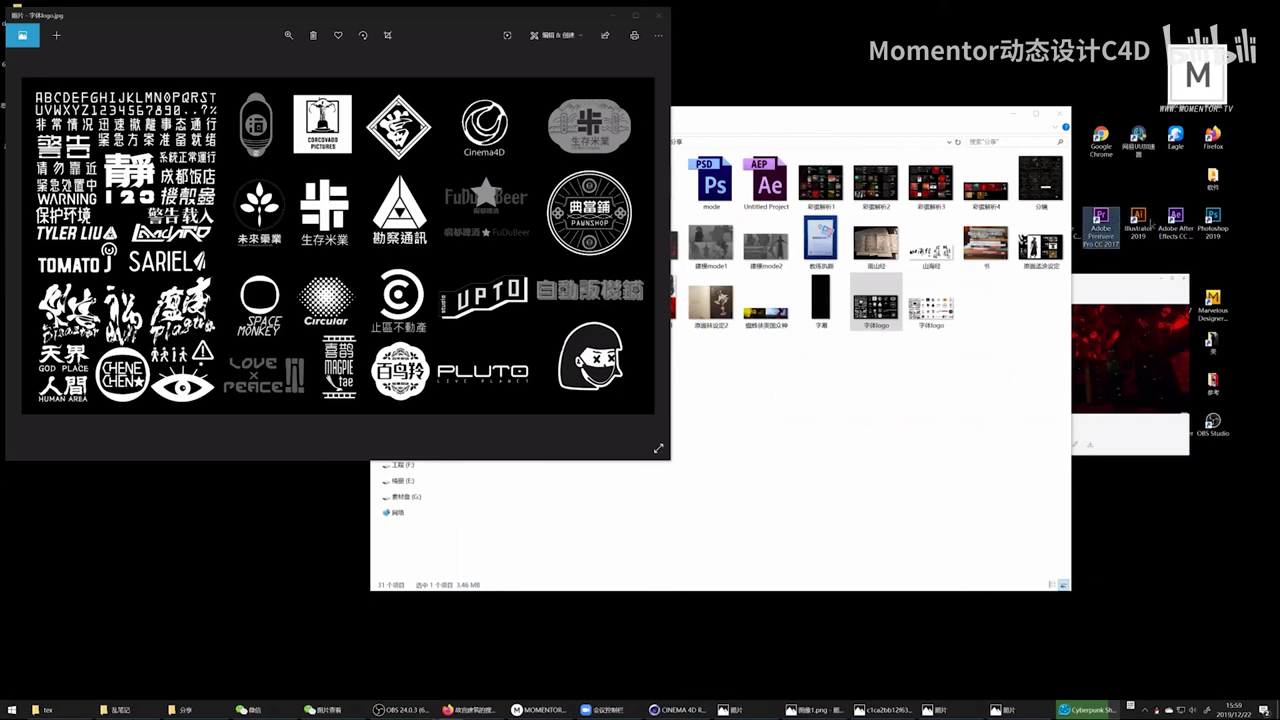
pyautogui.doubleClick(1175, 220)
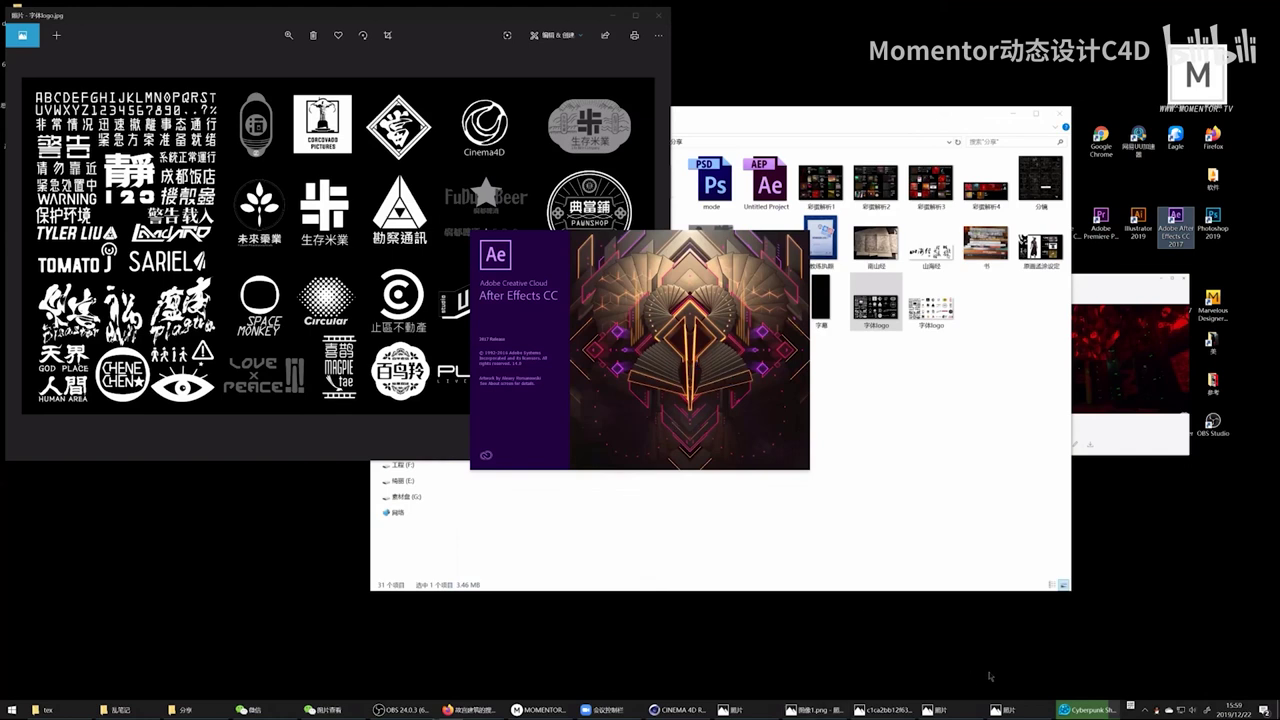
# Step: Check the language bar options, then bring the 分享 window back up to the project folder
pyautogui.rightClick(1132, 706)
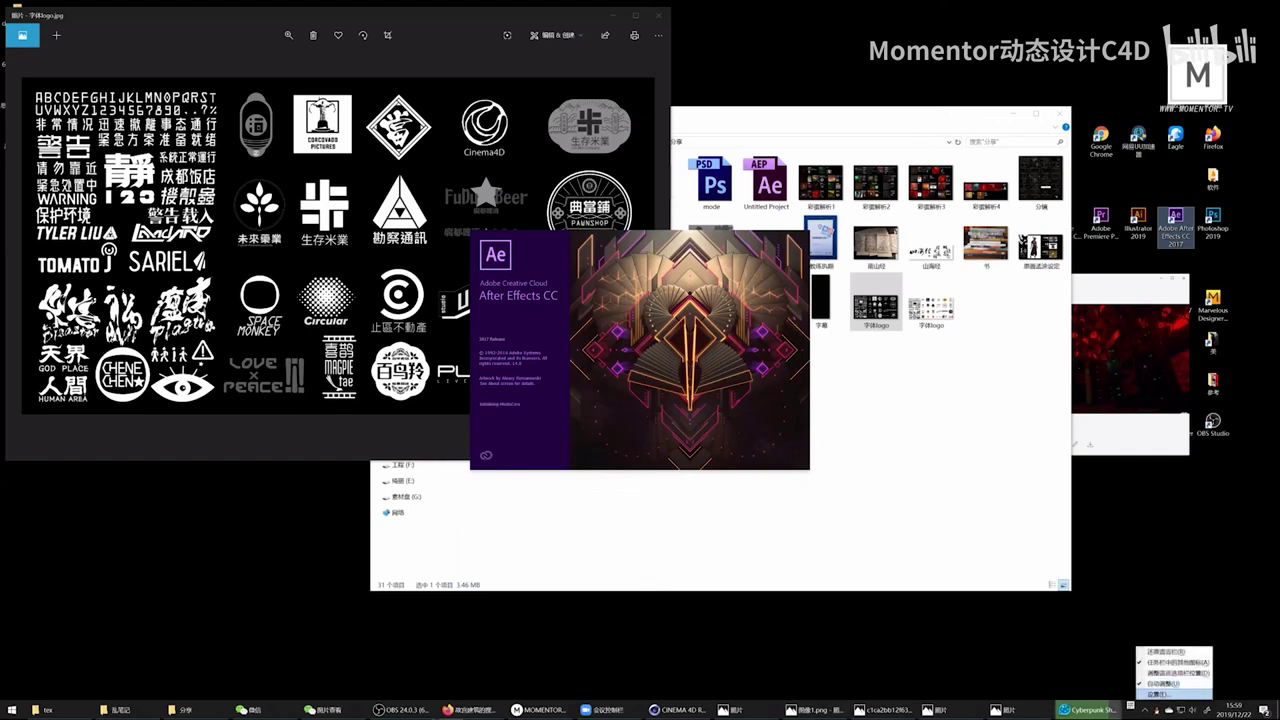
pyautogui.moveTo(1098, 712)
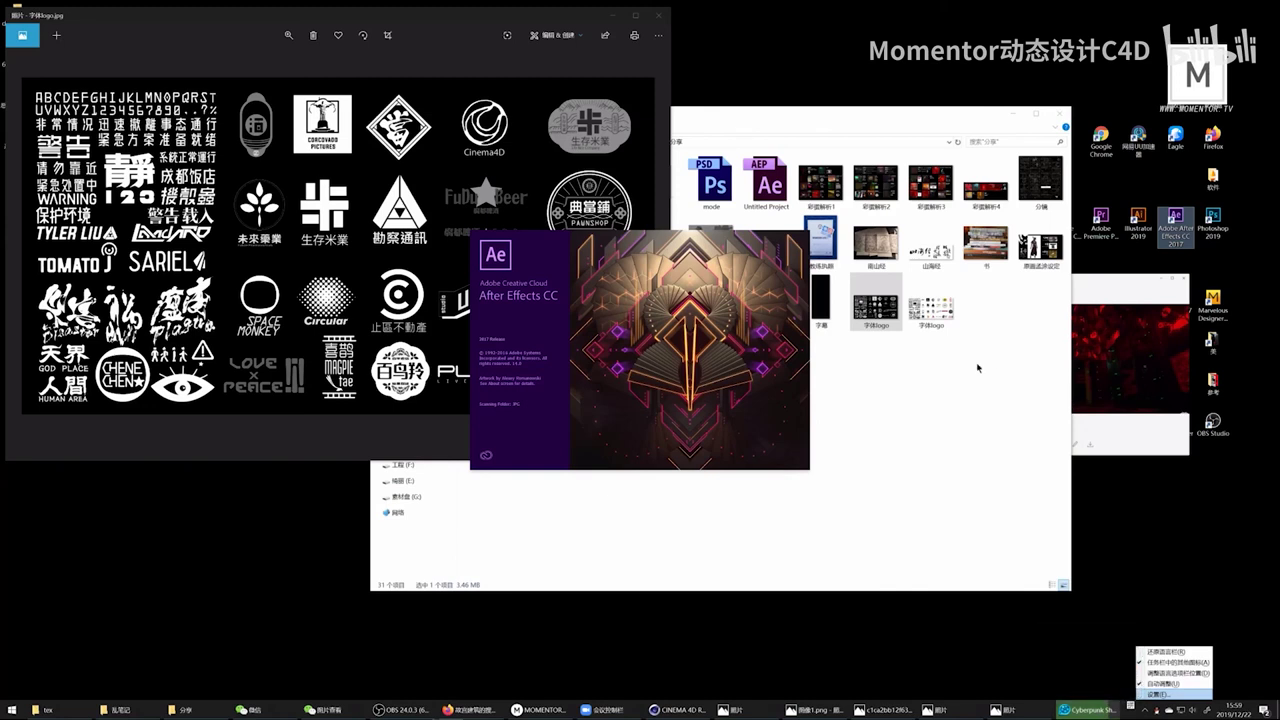
pyautogui.click(931, 245)
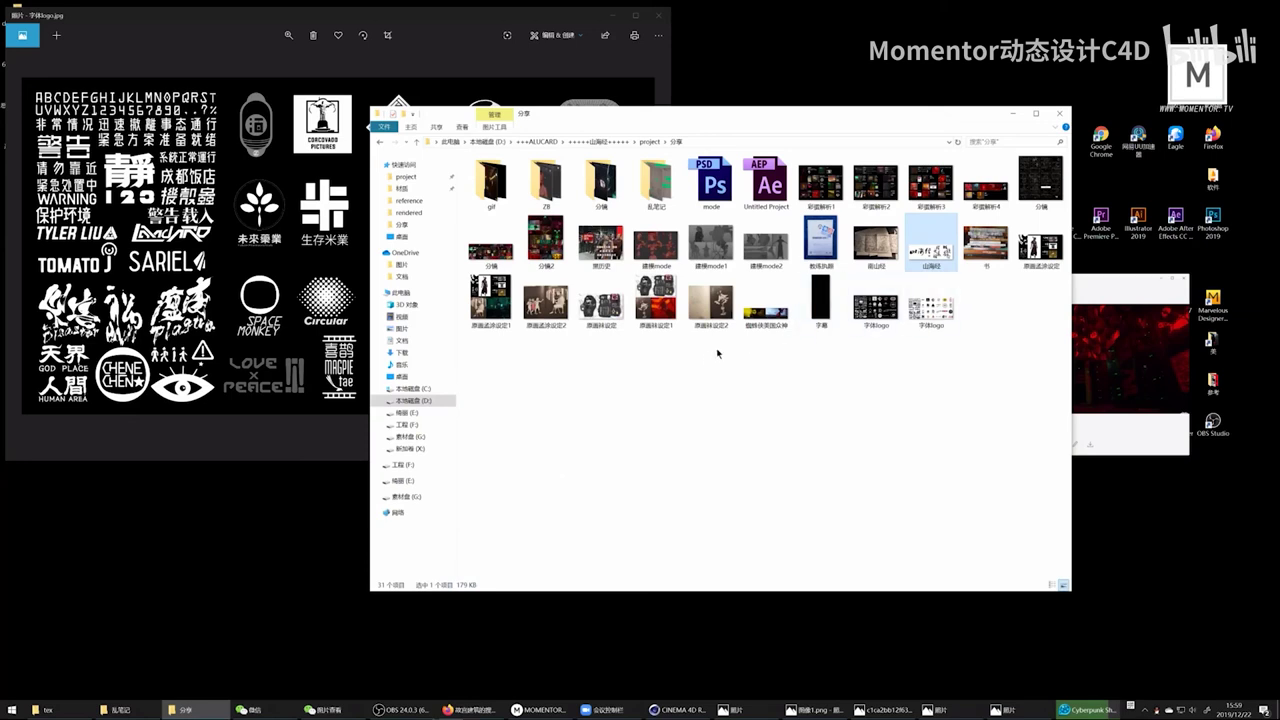
pyautogui.click(645, 141)
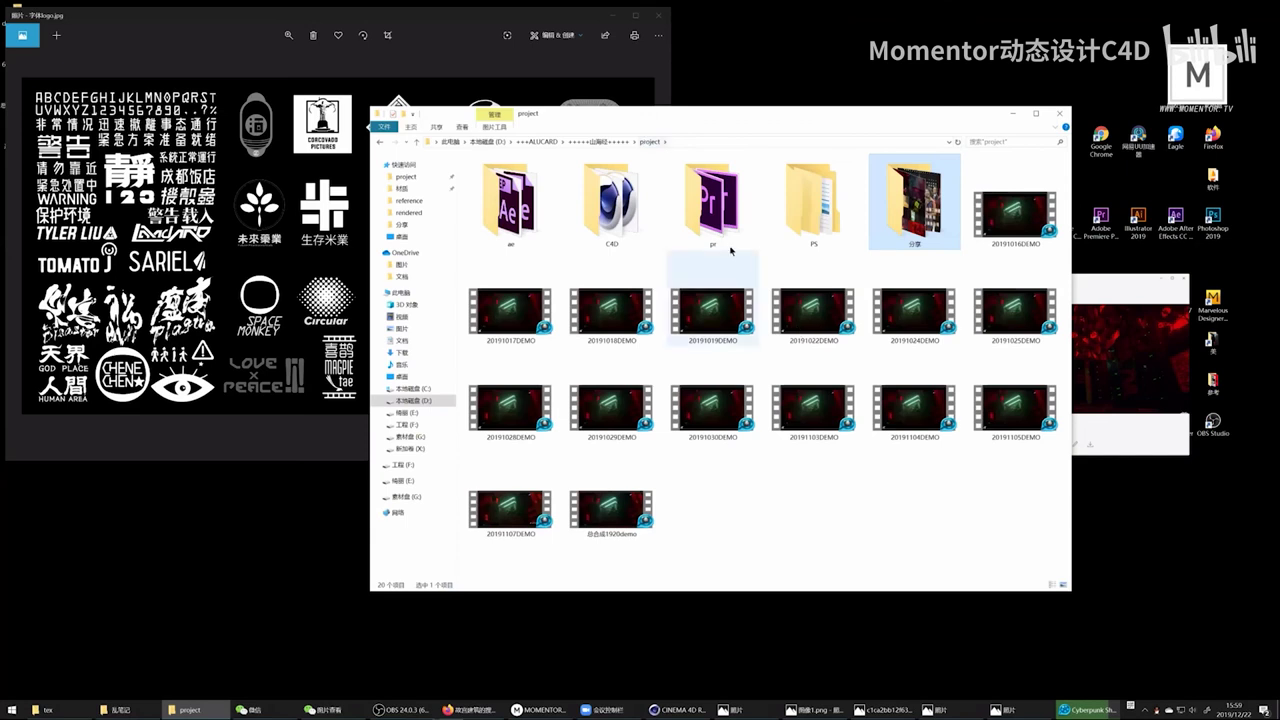
pyautogui.click(627, 199)
# Step: Browse from the ae folder into C4D > 3project > 2#1 > tex
pyautogui.click(511, 200)
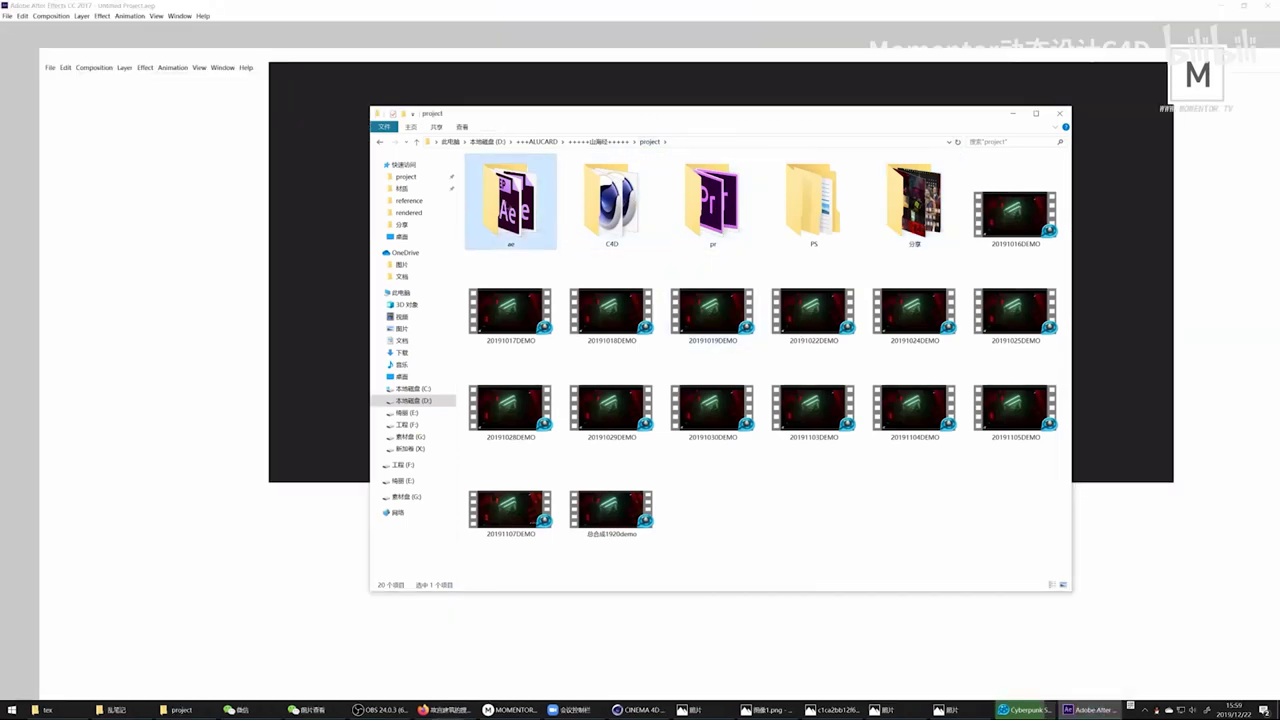
pyautogui.doubleClick(511, 200)
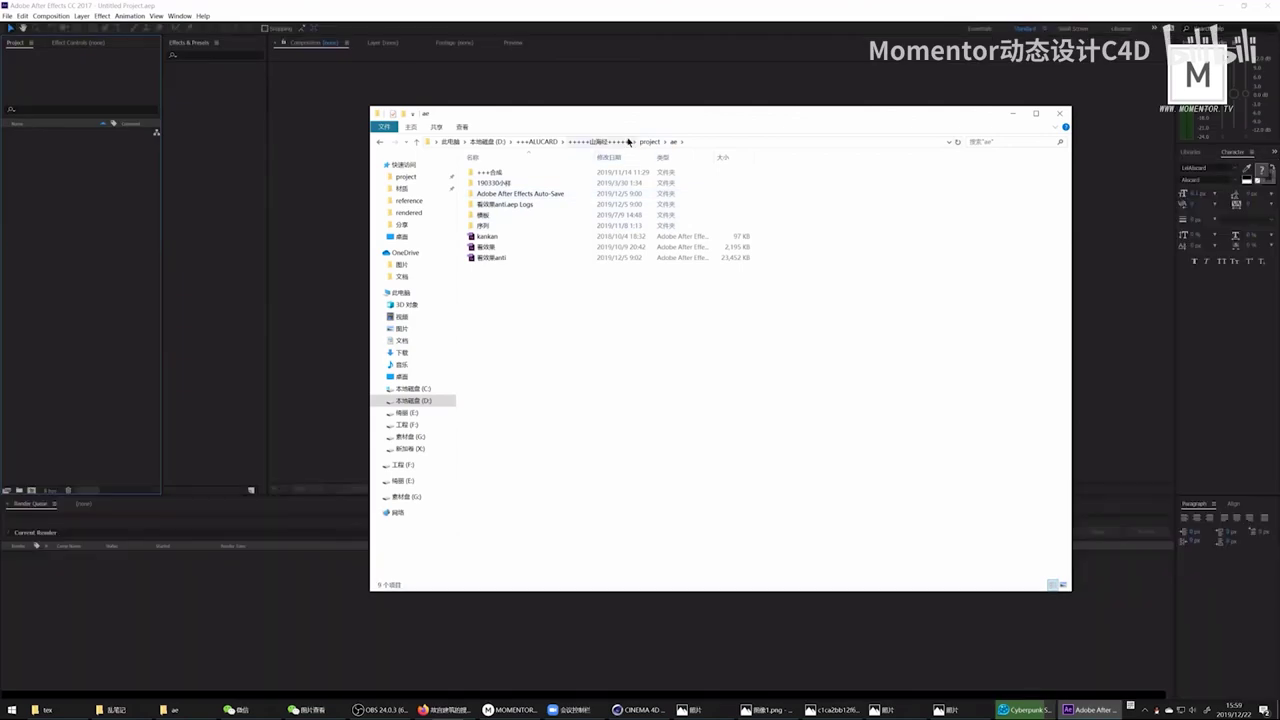
pyautogui.click(649, 141)
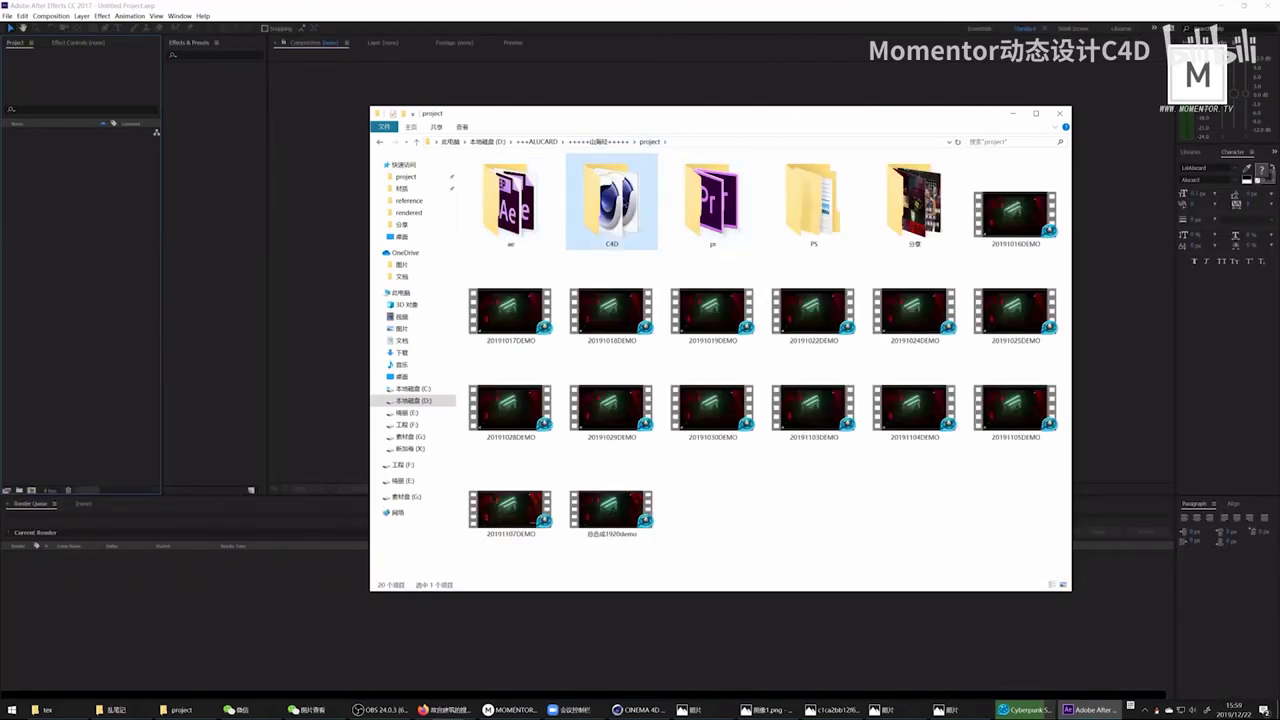
pyautogui.doubleClick(611, 200)
pyautogui.click(813, 200)
pyautogui.click(893, 196)
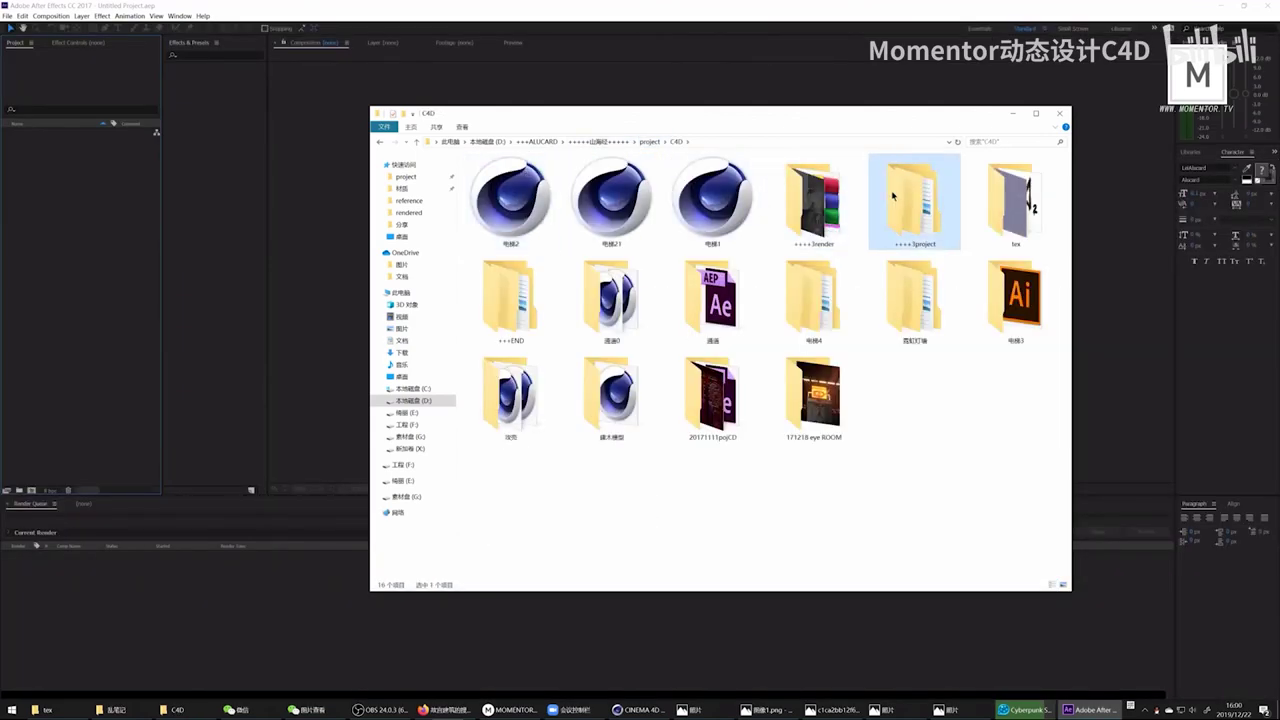
pyautogui.doubleClick(893, 196)
pyautogui.click(604, 190)
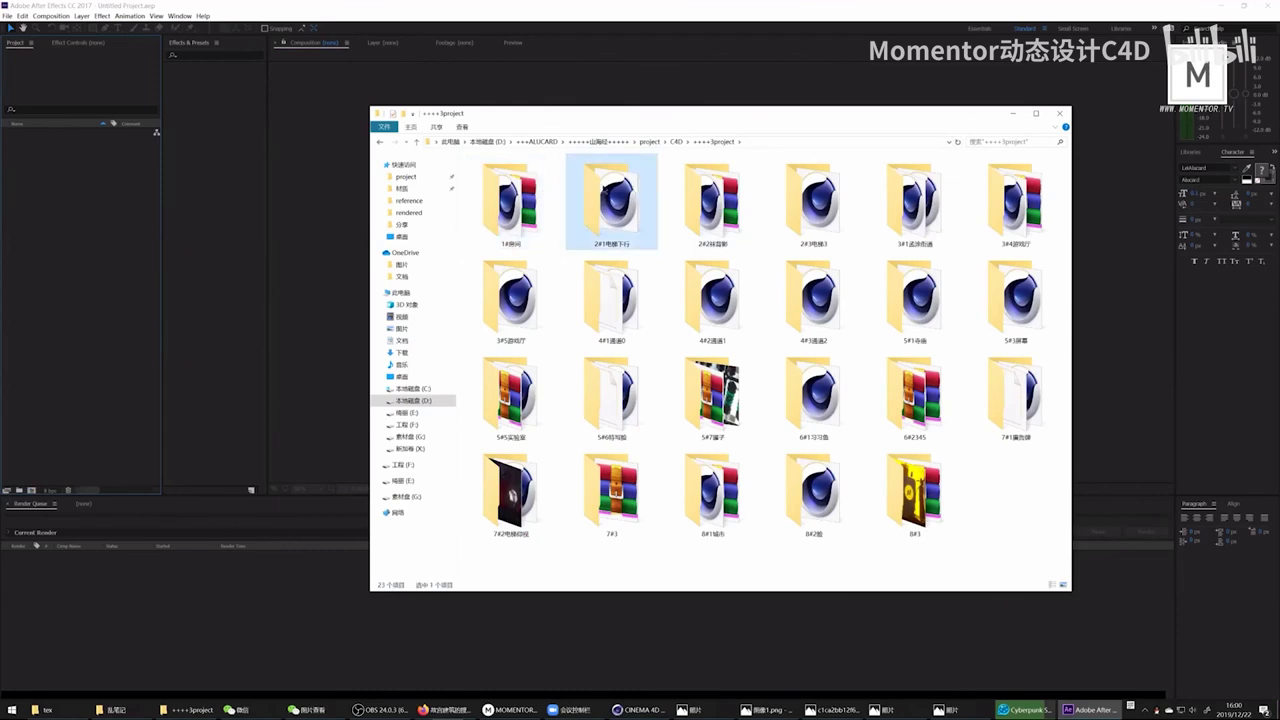
pyautogui.doubleClick(604, 190)
pyautogui.doubleClick(523, 174)
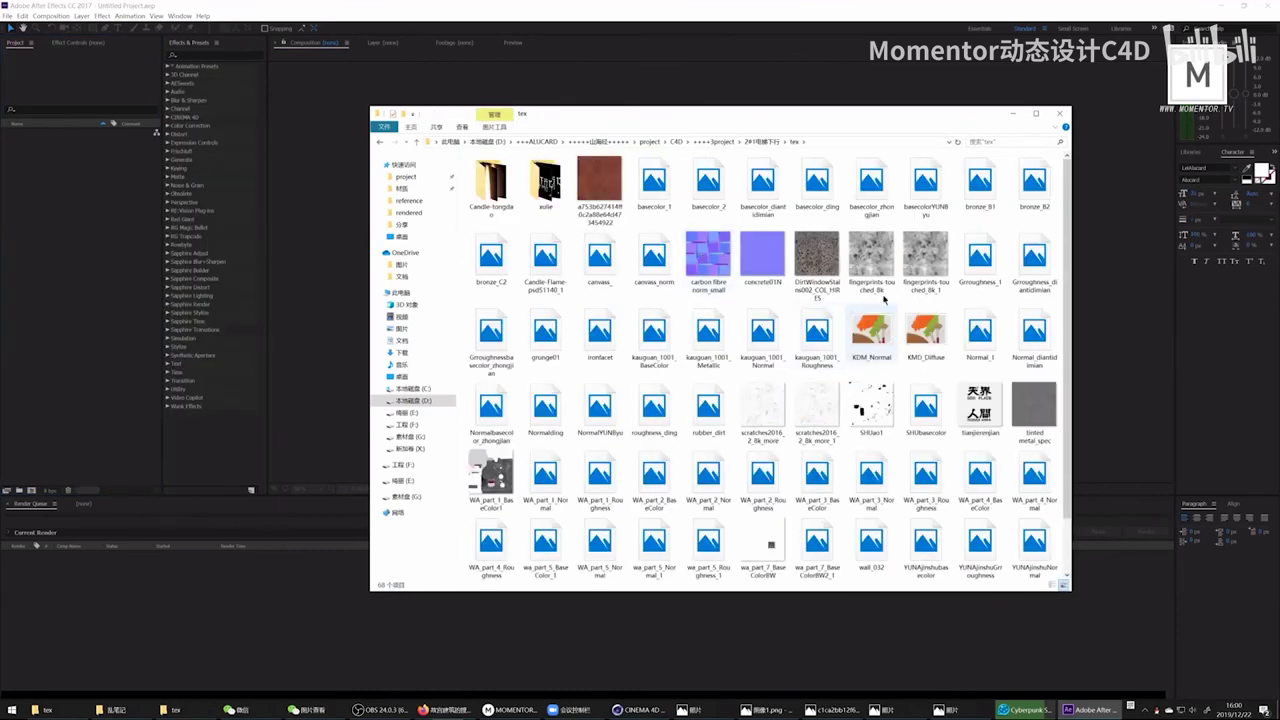
# Step: Preview the fingerprints texture, then drag fingerprints.jpg into the After Effects Project panel
pyautogui.click(862, 262)
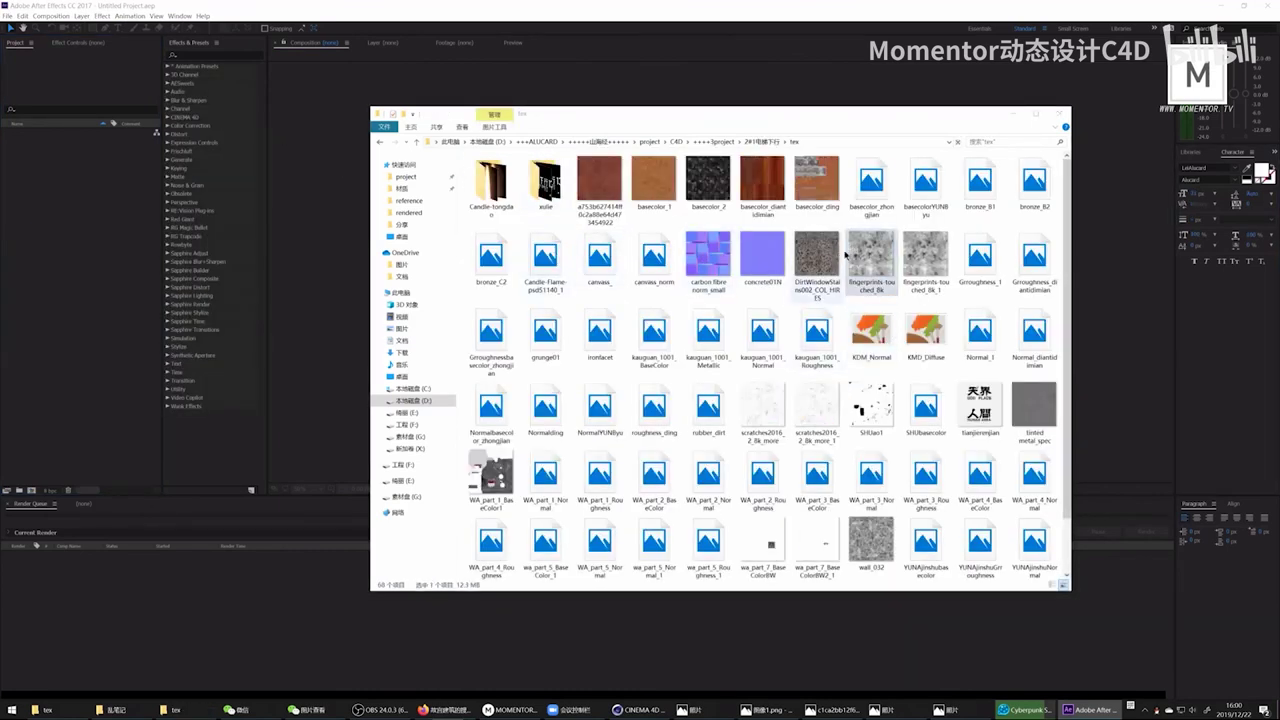
pyautogui.doubleClick(871, 182)
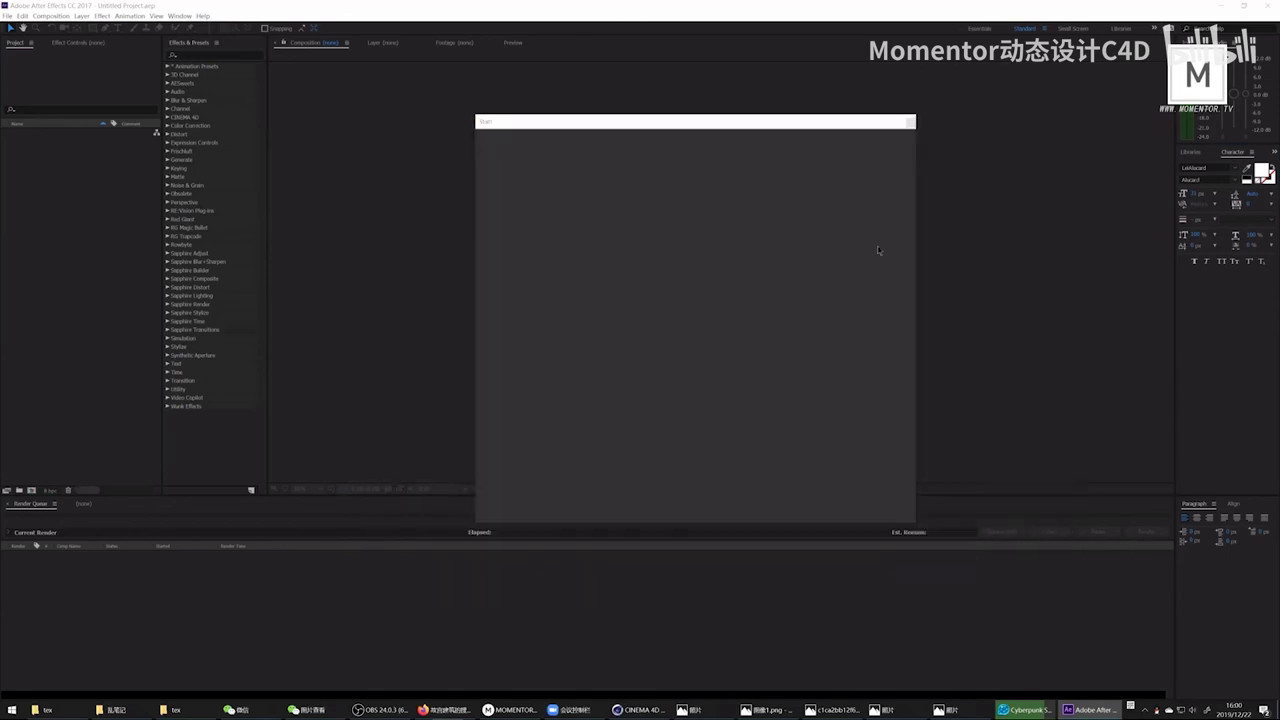
pyautogui.click(910, 123)
pyautogui.click(42, 710)
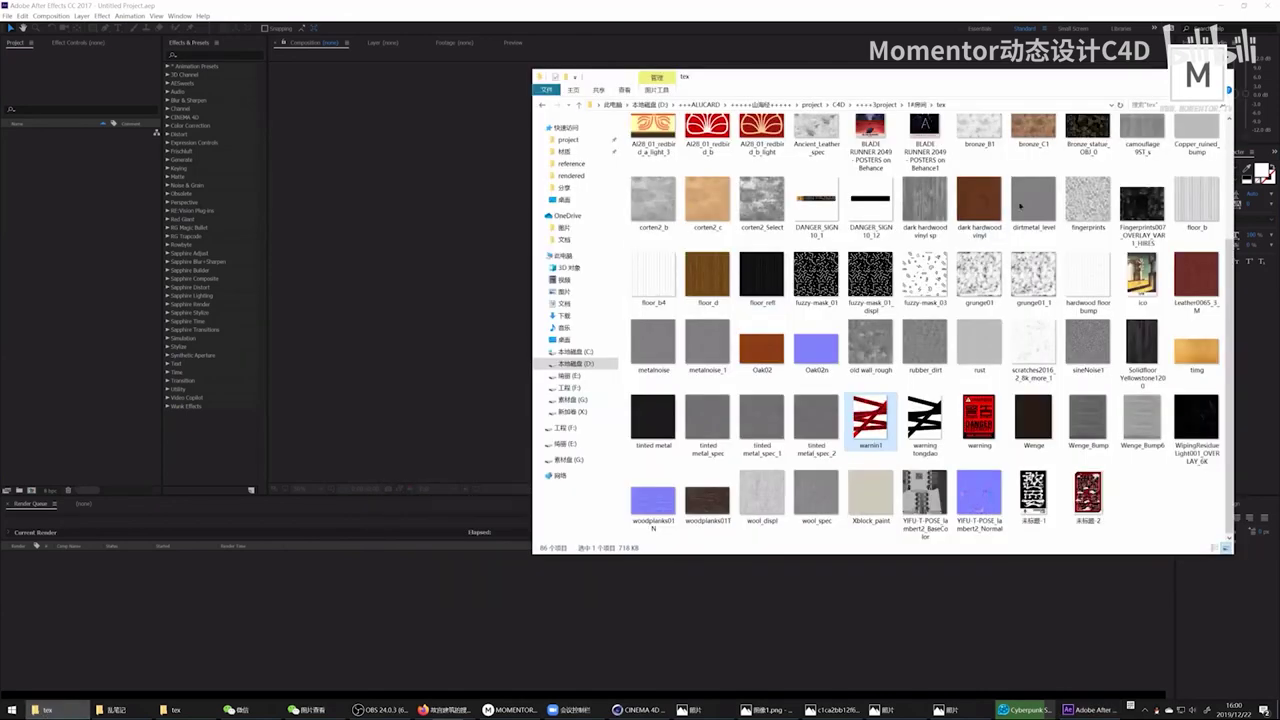
pyautogui.scroll(3, 1050, 230)
pyautogui.moveTo(1088, 368); pyautogui.dragTo(100, 183)
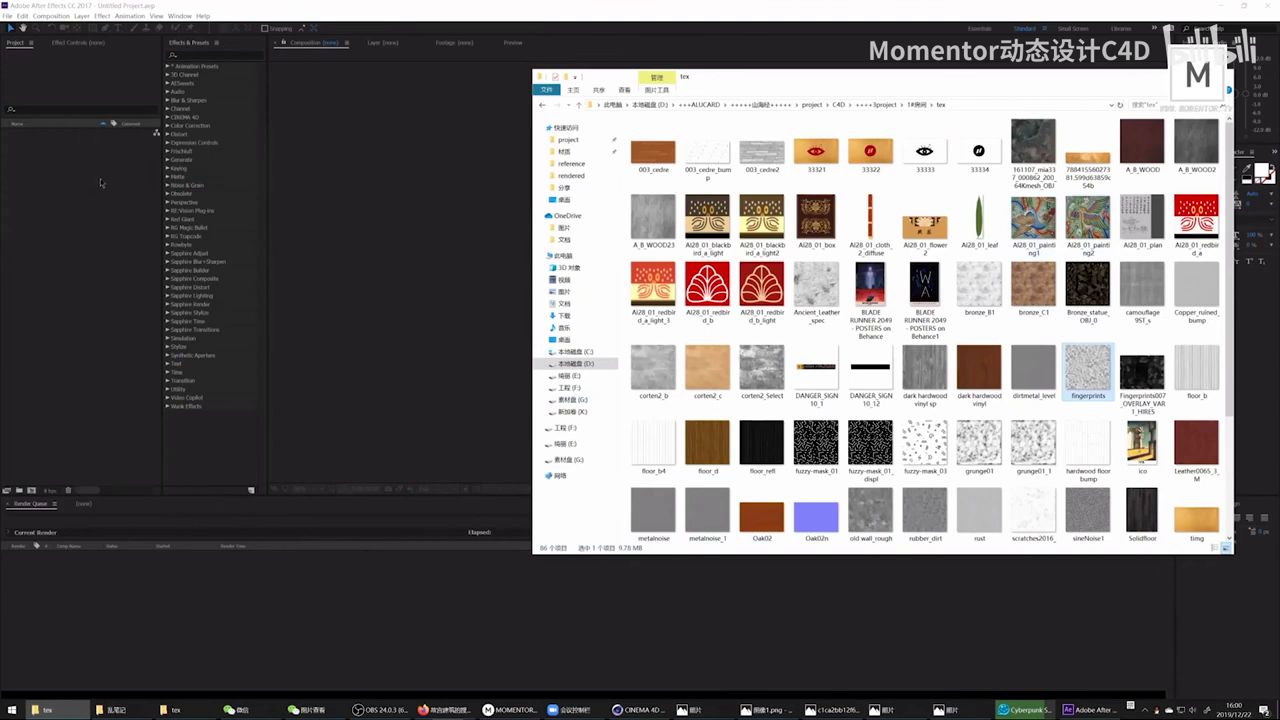
pyautogui.click(100, 160)
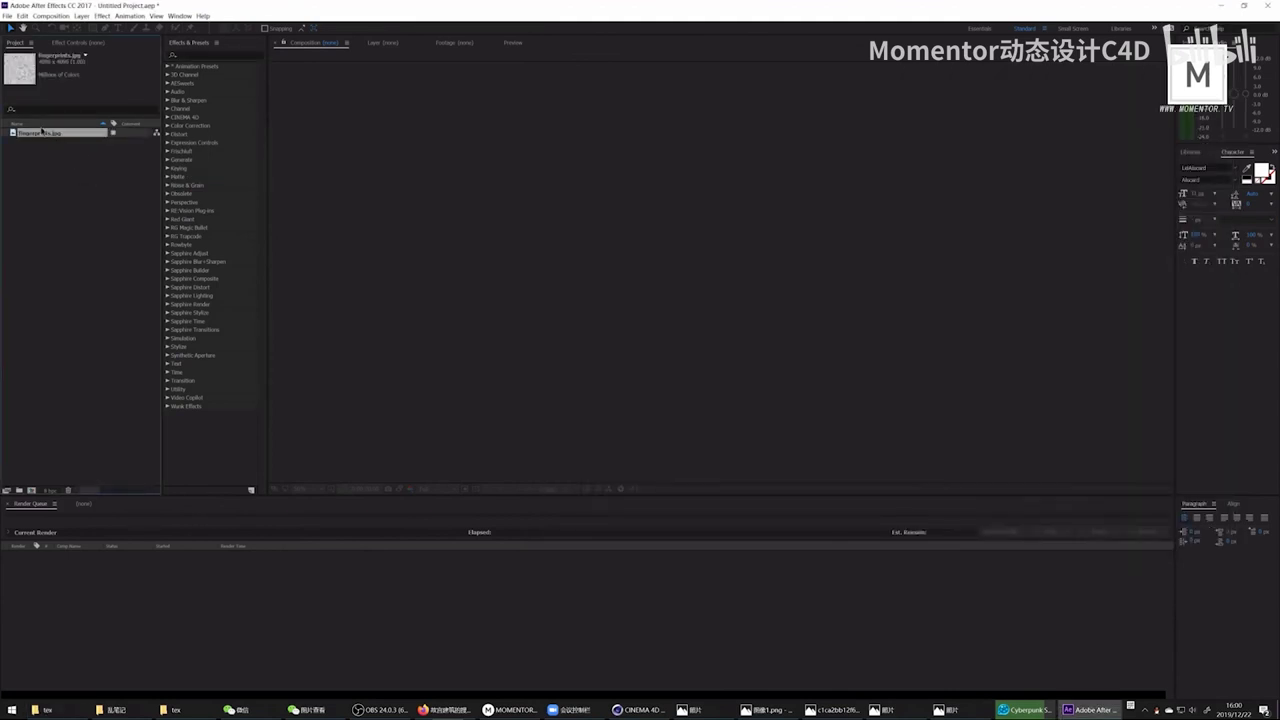
# Step: Create a composition from fingerprints.jpg and apply Wave Warp, undoing an accidental Warp
pyautogui.moveTo(169, 219); pyautogui.dragTo(31, 490)
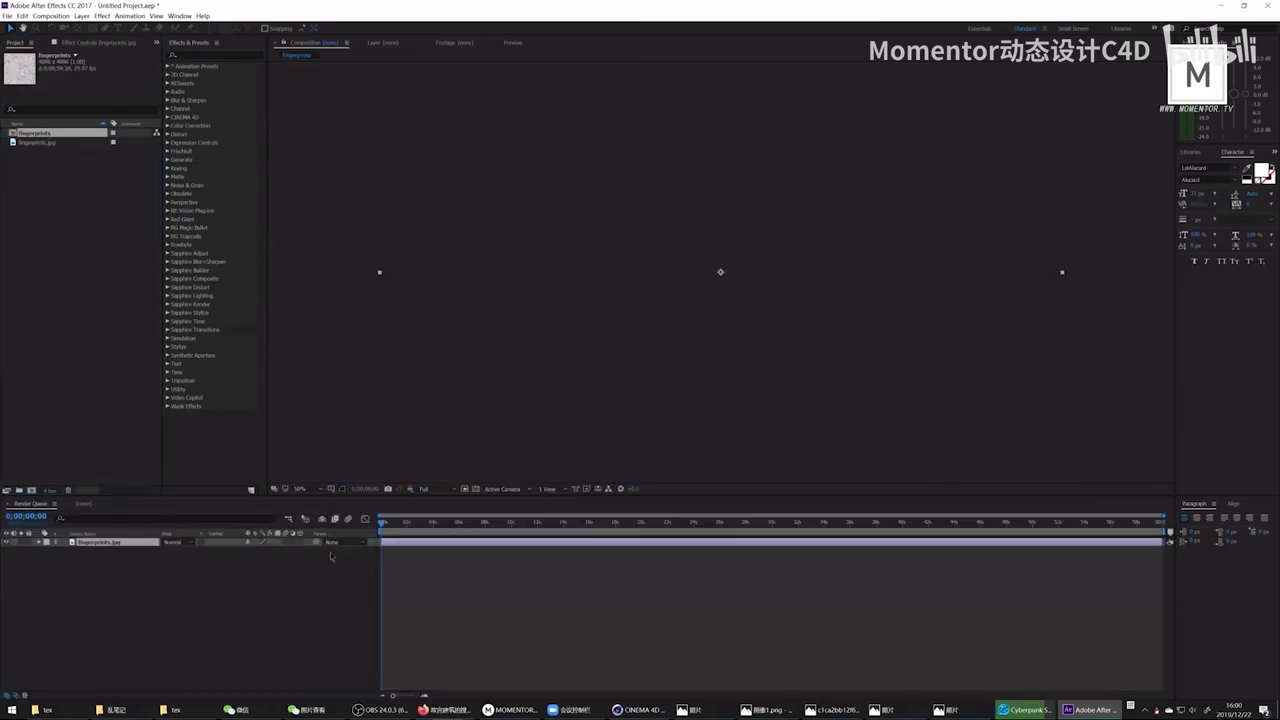
pyautogui.scroll(-2, 703, 267)
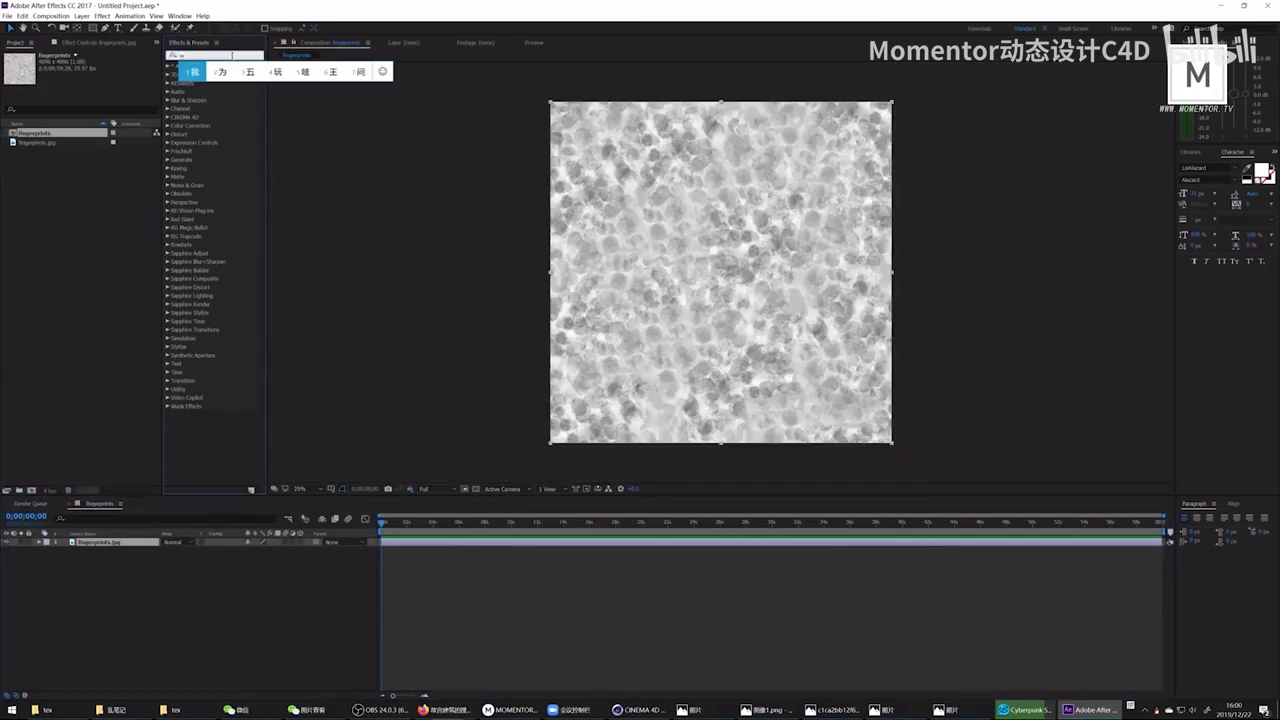
pyautogui.click(232, 55)
pyautogui.write('warp')
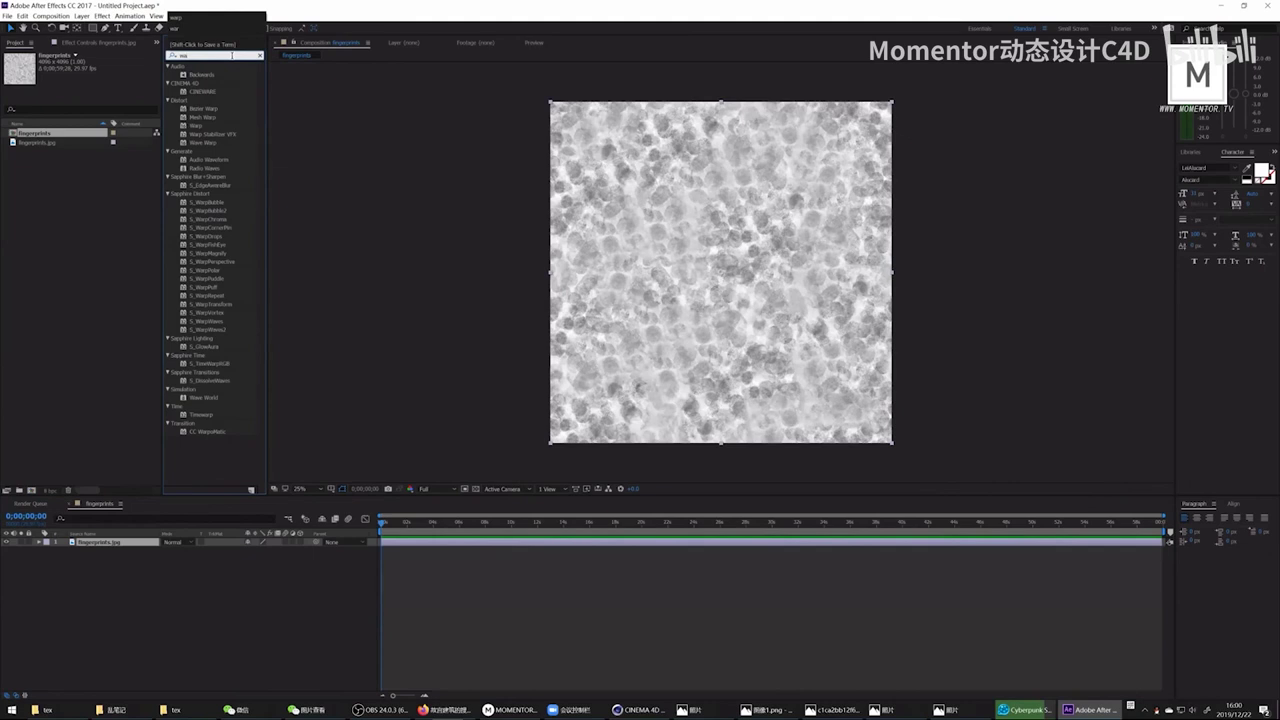
pyautogui.click(222, 143)
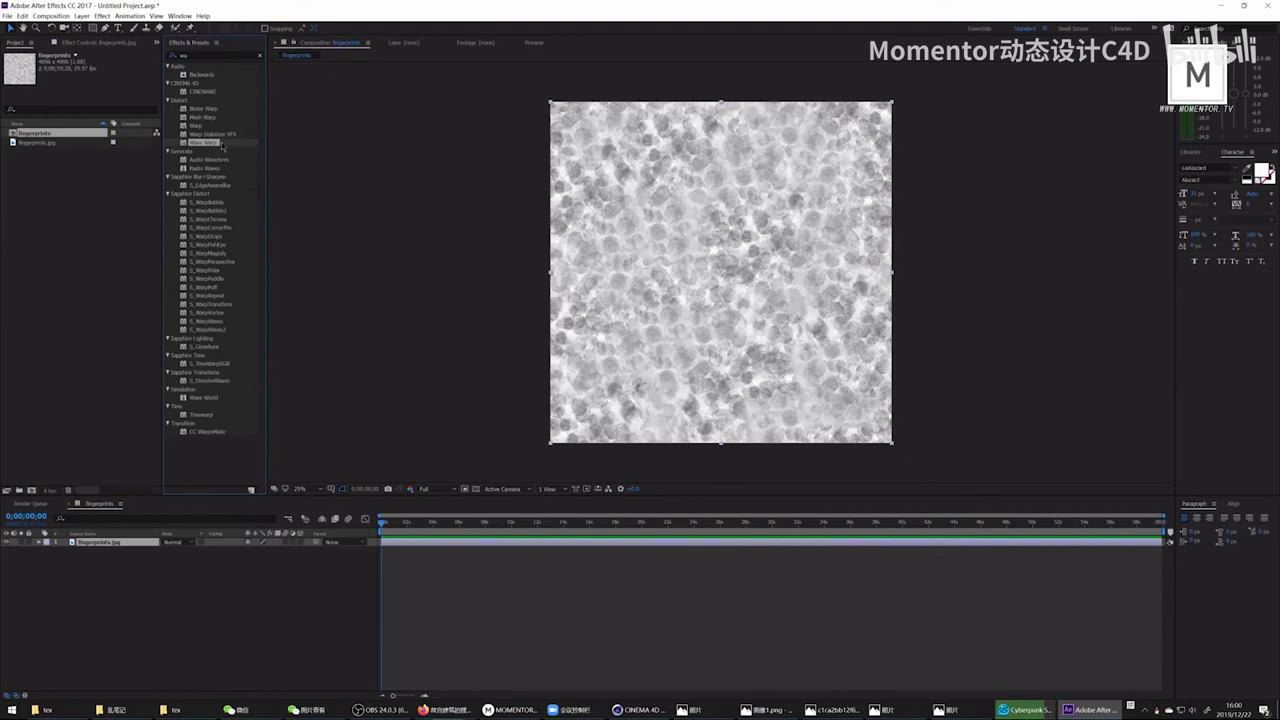
pyautogui.doubleClick(203, 126)
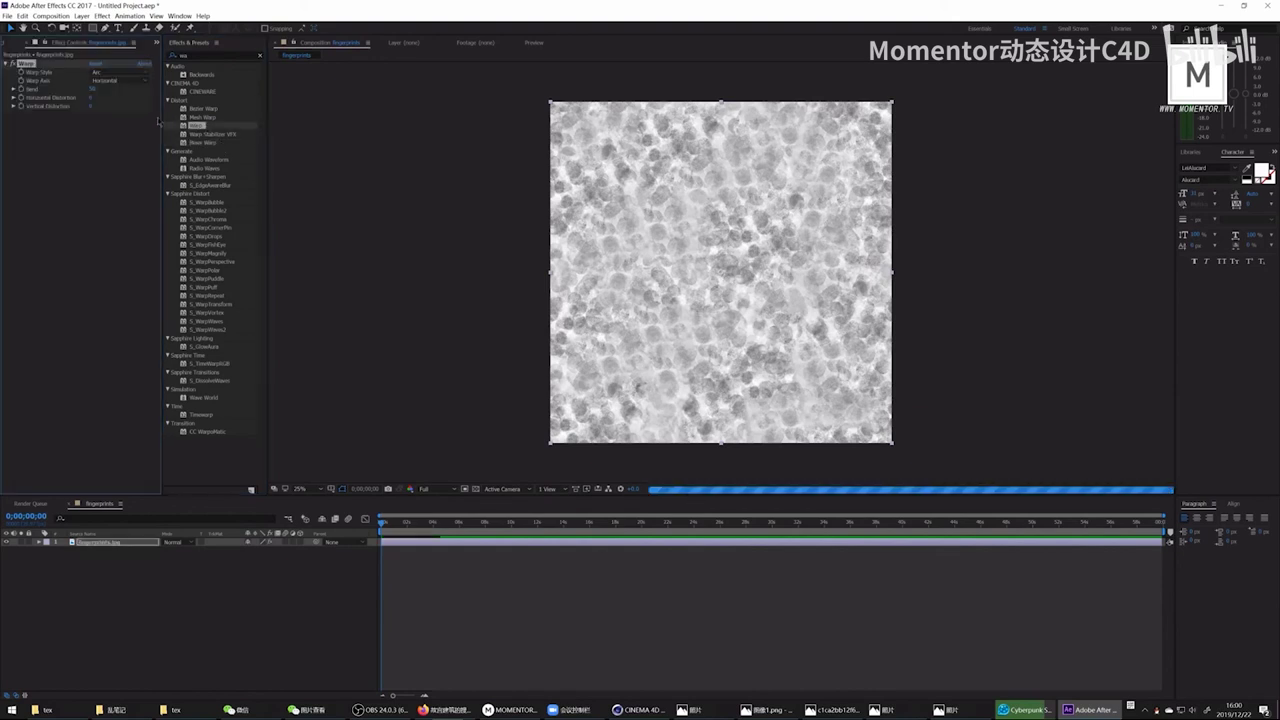
pyautogui.hotkey('ctrl', 'z')
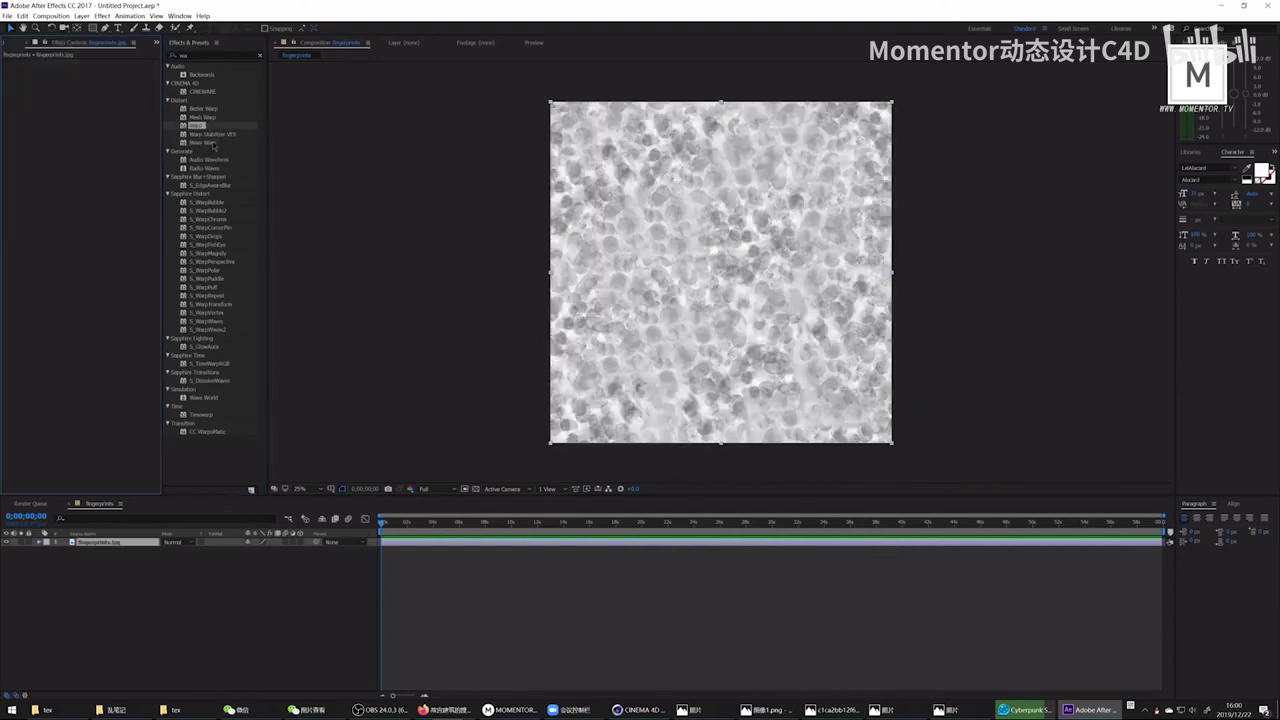
pyautogui.doubleClick(207, 143)
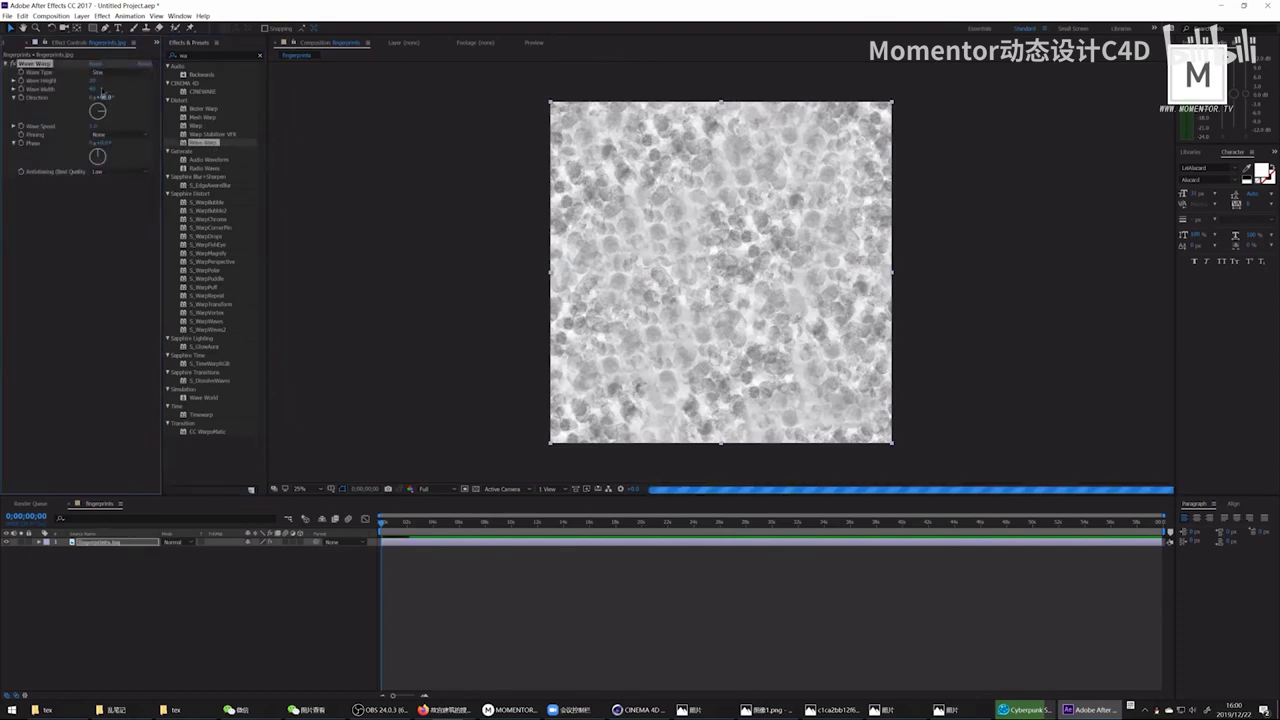
# Step: Raise the Wave Warp height and tune its phase and wave speed, viewing at 50%
pyautogui.moveTo(92, 80); pyautogui.dragTo(97, 106)
pyautogui.press('.')
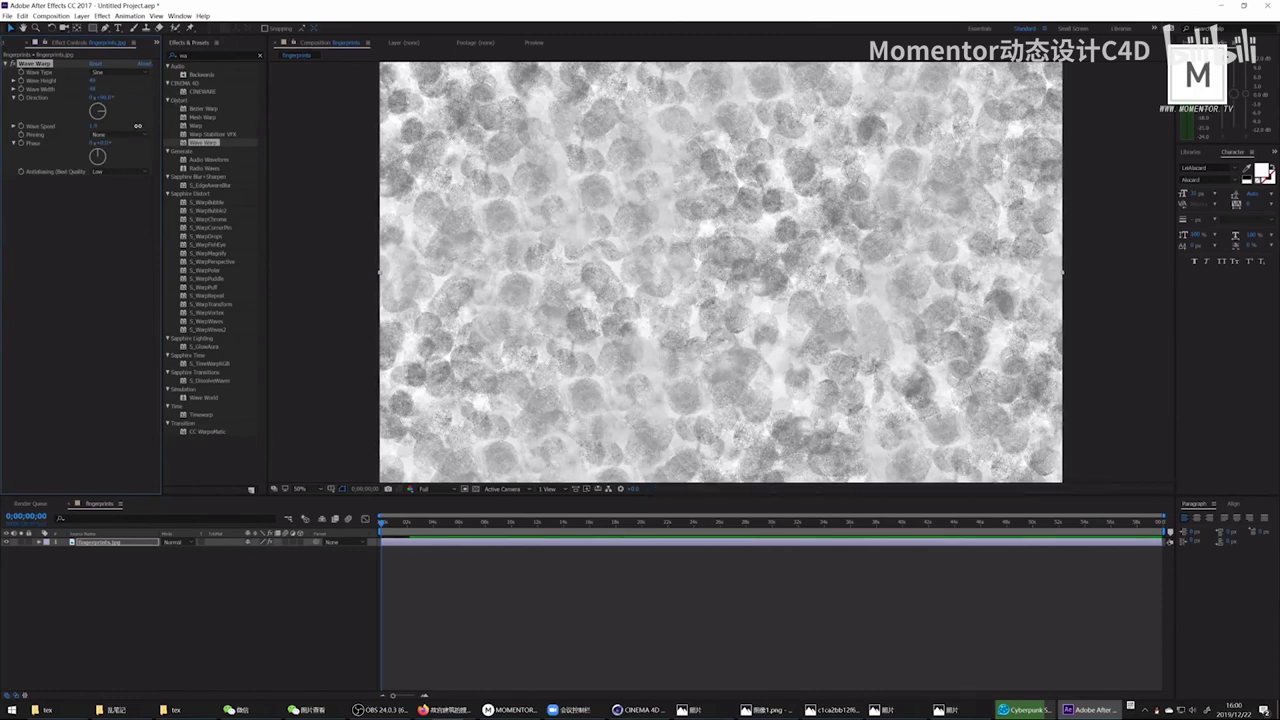
pyautogui.moveTo(98, 152); pyautogui.dragTo(108, 153)
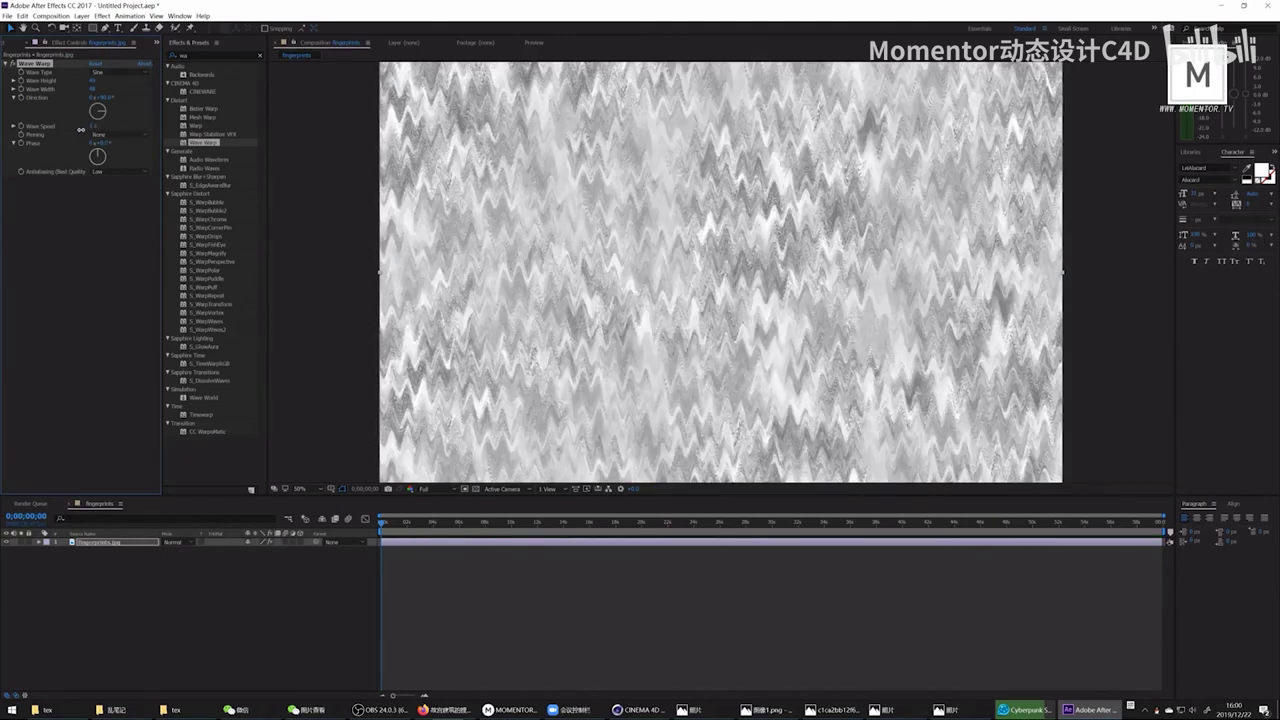
pyautogui.moveTo(86, 129)
pyautogui.mouseDown()
pyautogui.moveTo(109, 131)
pyautogui.moveTo(92, 129)
pyautogui.mouseUp()
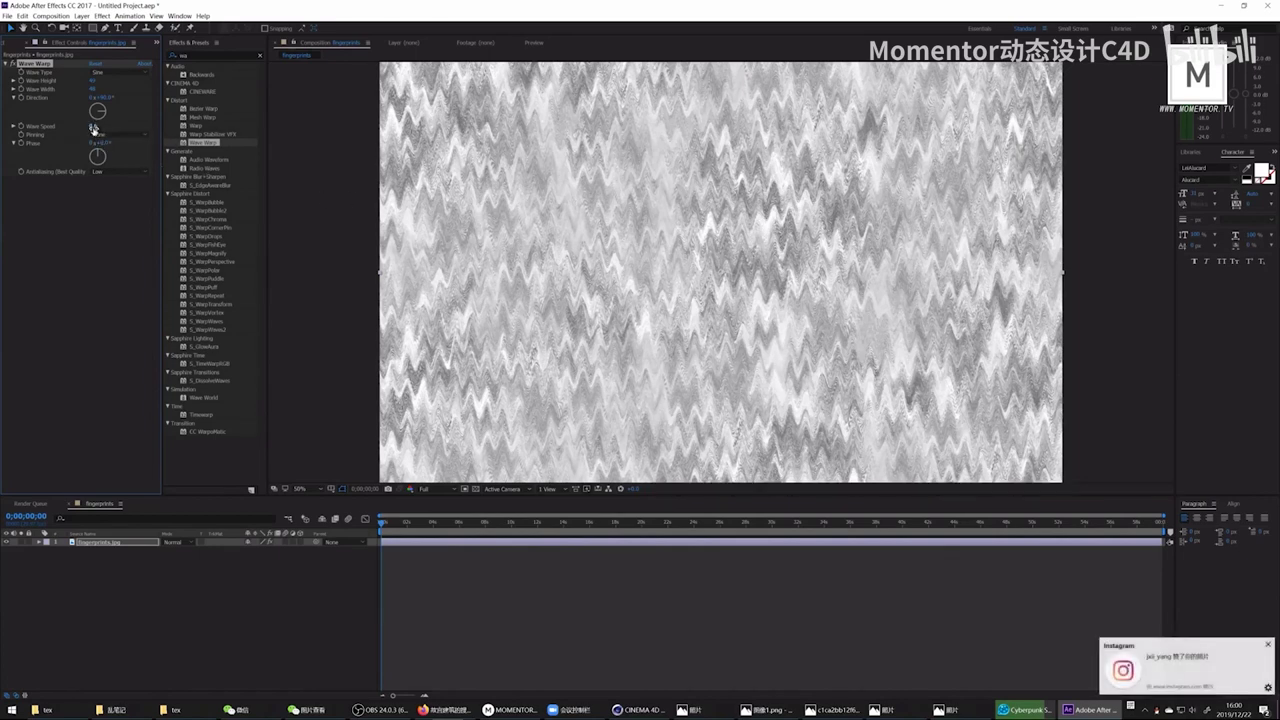
pyautogui.moveTo(93, 129); pyautogui.dragTo(118, 133)
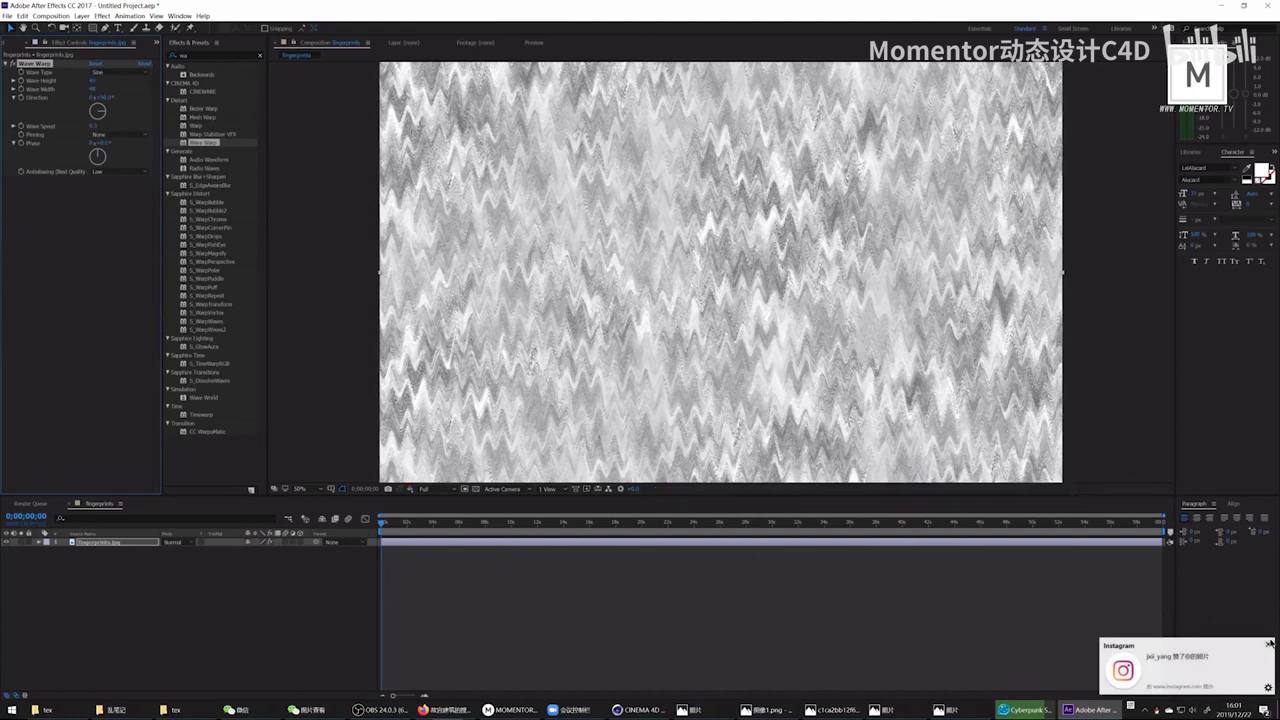
pyautogui.scroll(-1, 716, 313)
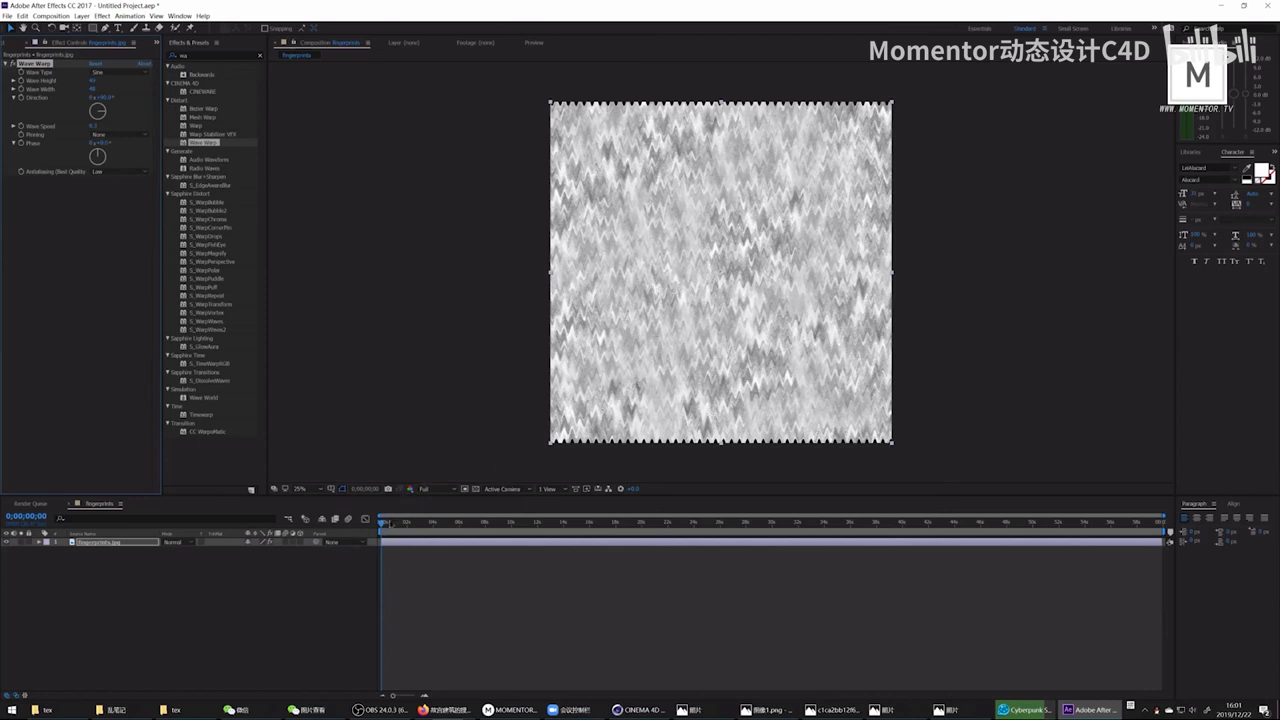
# Step: Scrub the playhead from the start to 0;00;59;27 to preview the zigzag ripples
pyautogui.moveTo(383, 522); pyautogui.dragTo(1230, 556)
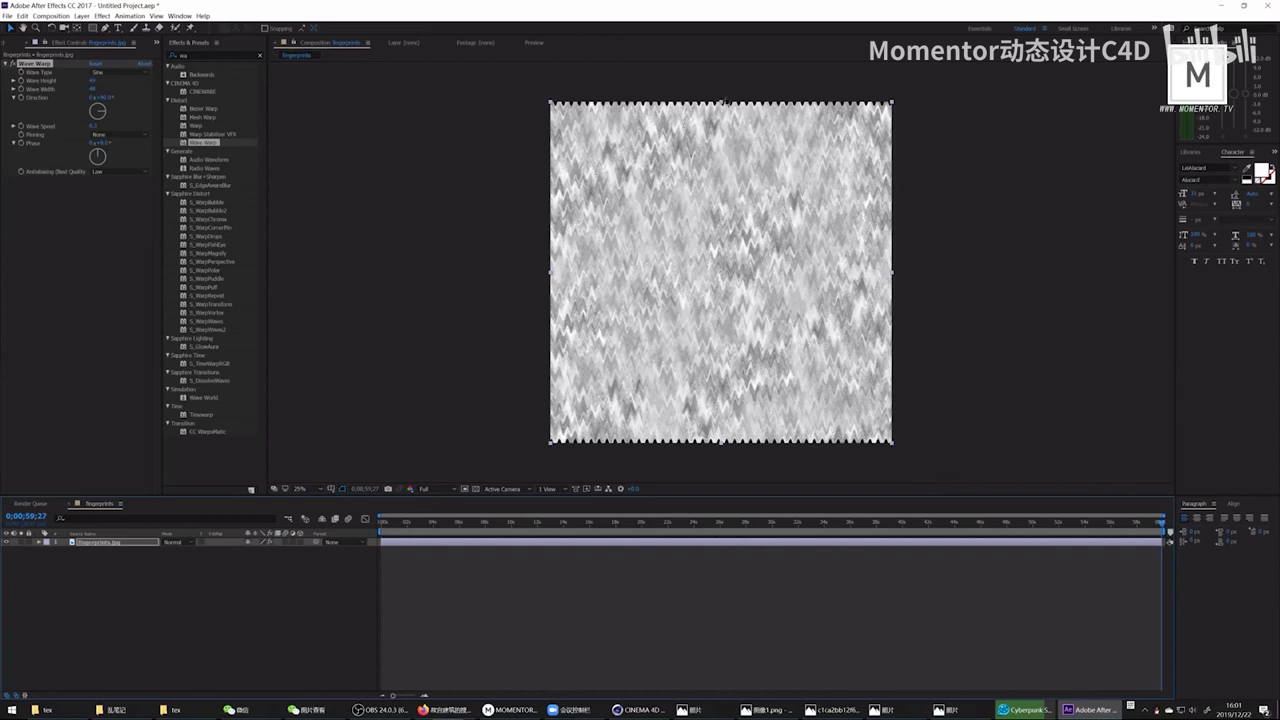
# Step: Quit After Effects without saving, then browse Explorer into 2#1 and back to 3project
pyautogui.click(1268, 5)
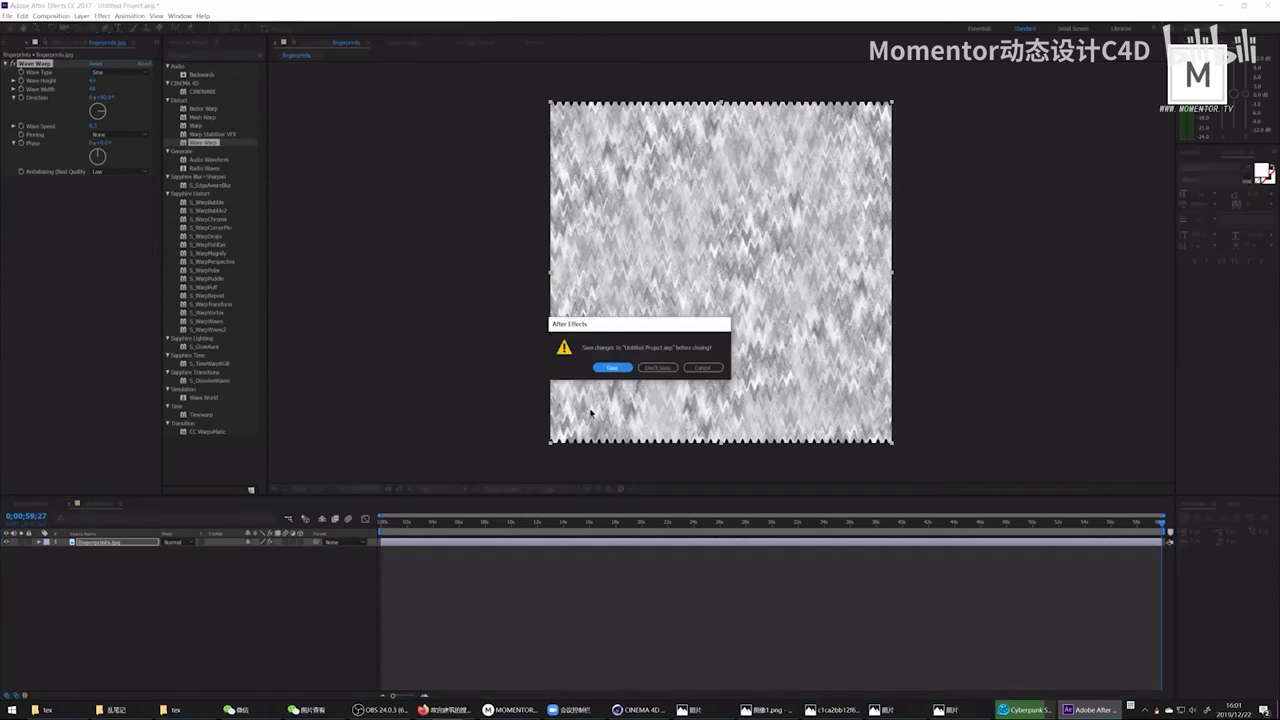
pyautogui.click(659, 368)
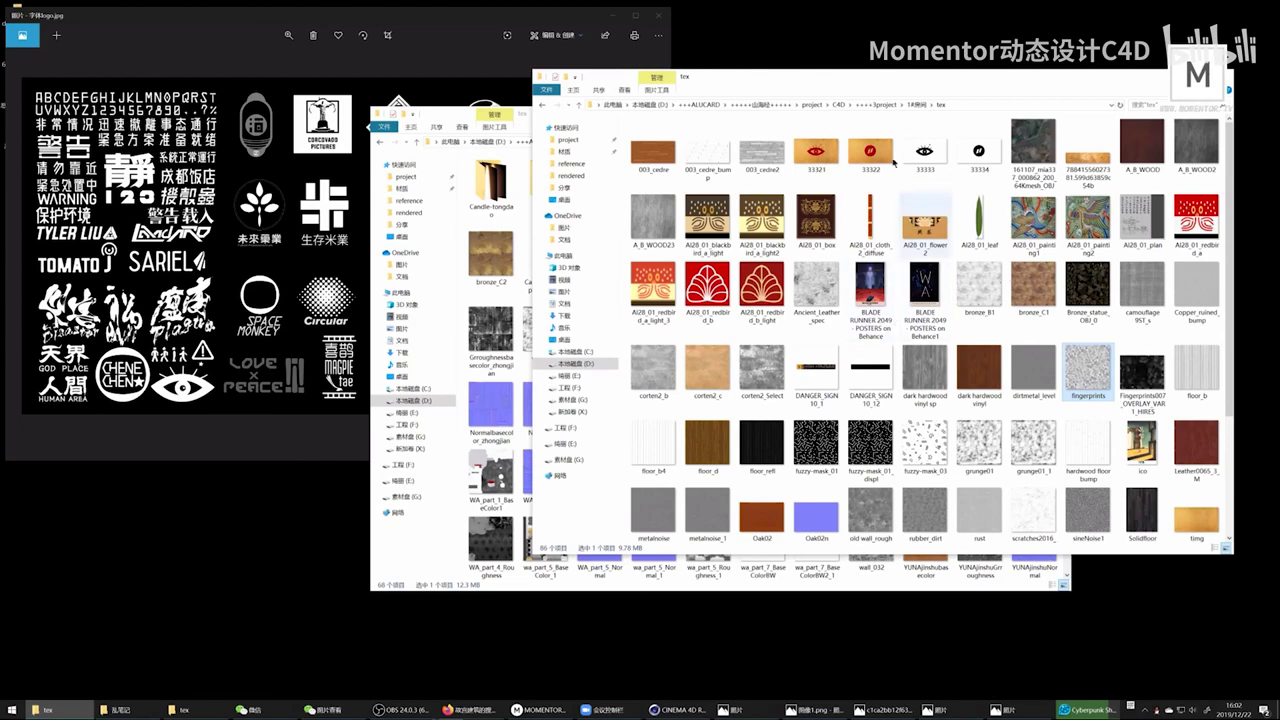
pyautogui.click(880, 104)
pyautogui.click(773, 165)
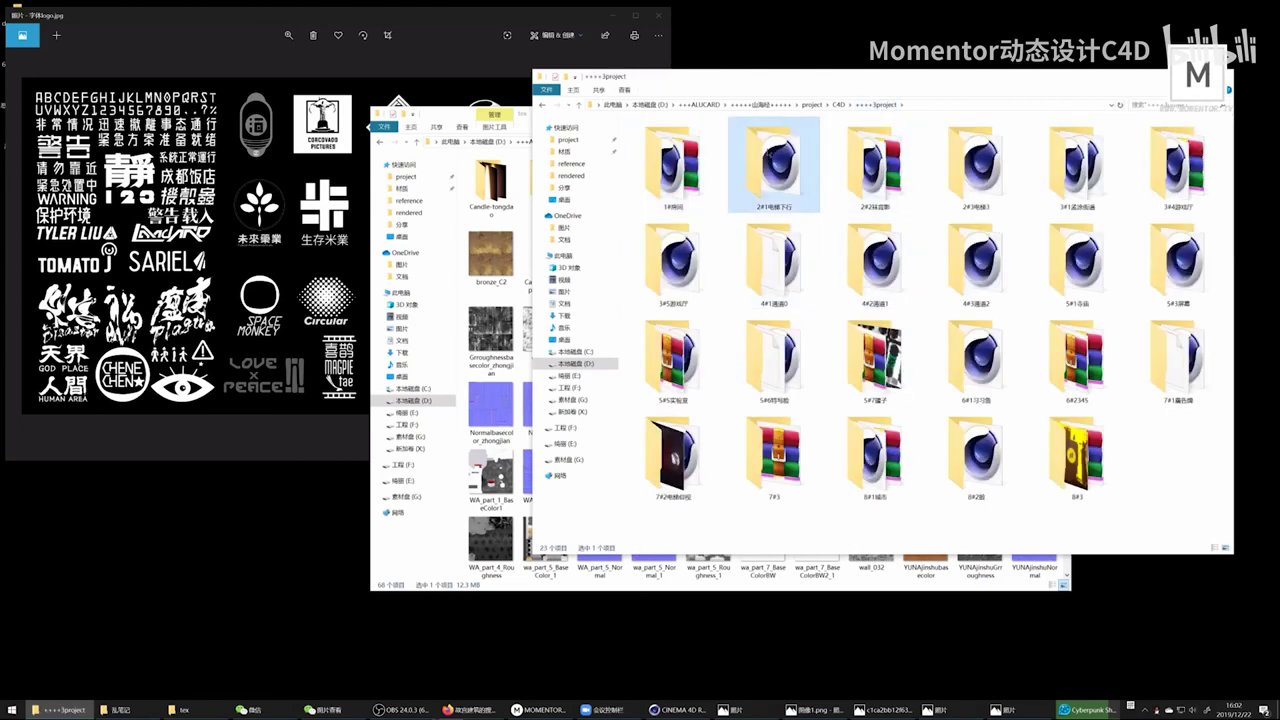
pyautogui.doubleClick(797, 152)
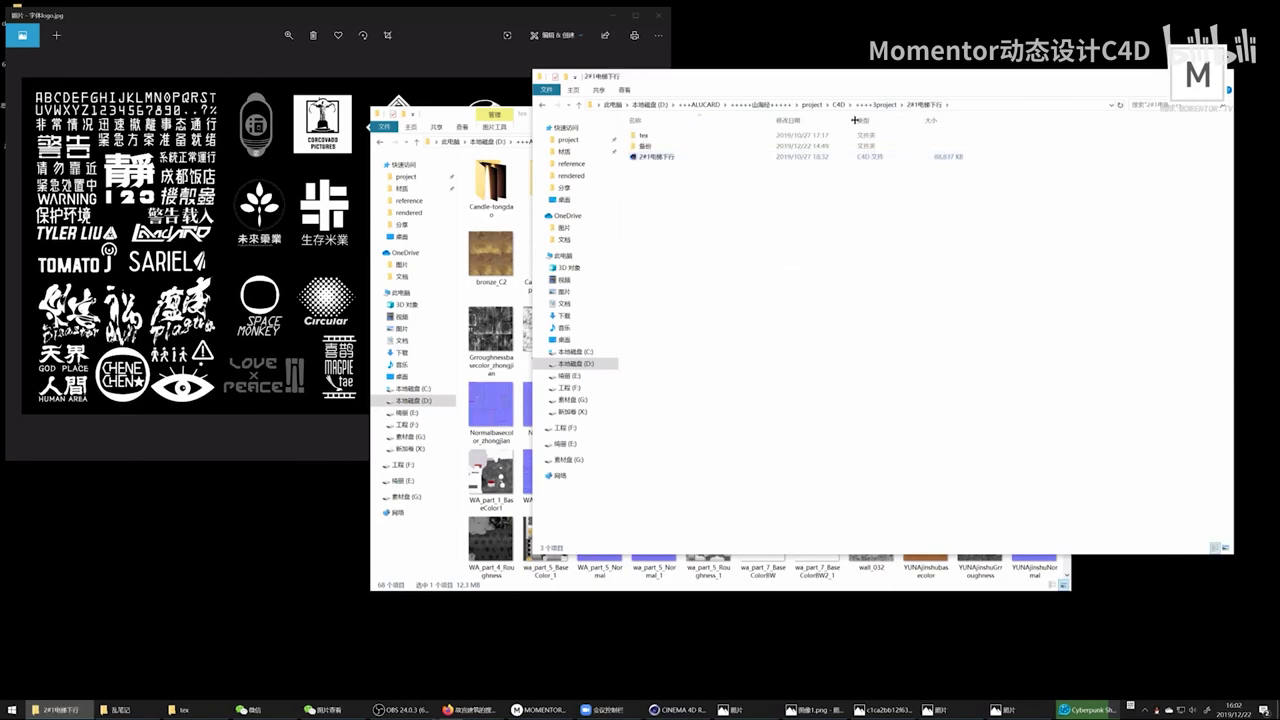
pyautogui.click(866, 105)
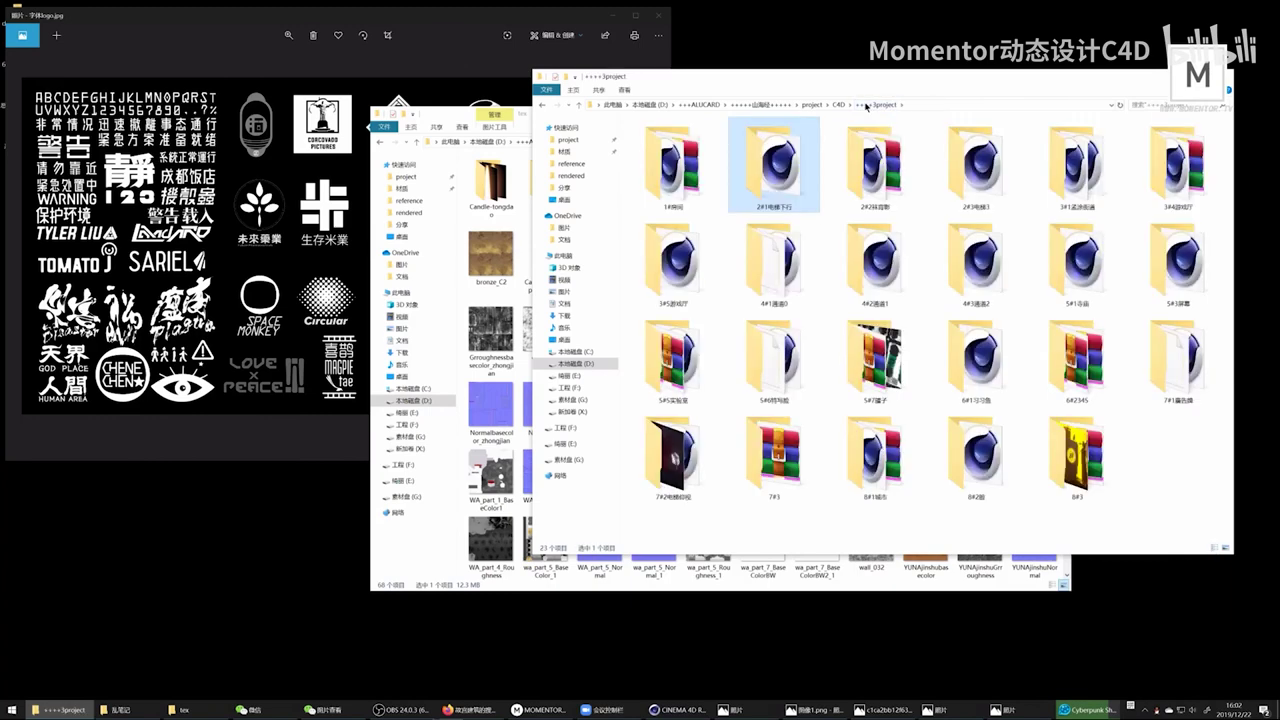